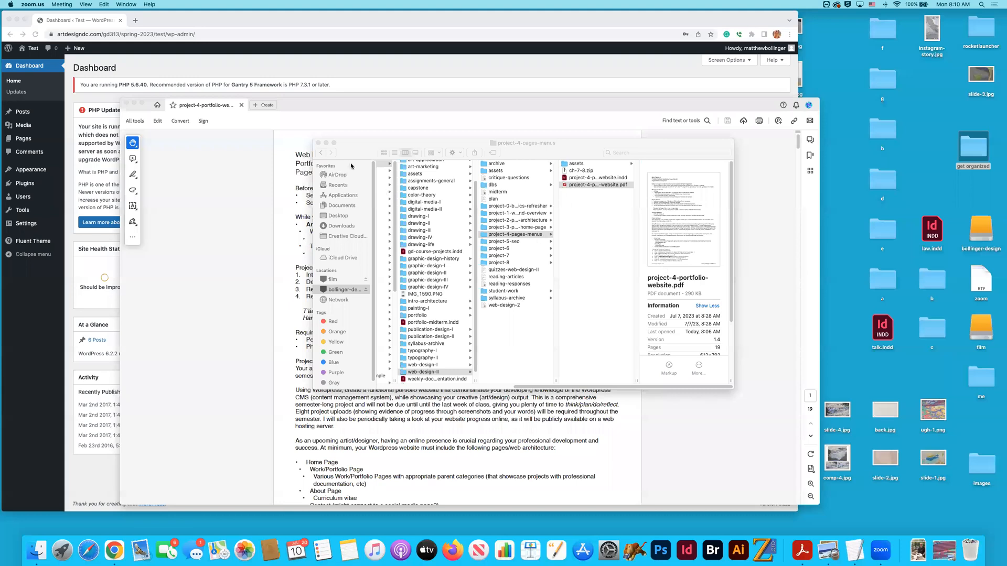
- Close the Finder window showing the project-4-pages-menus folder
drag(348, 149, 415, 175)
drag(487, 213, 556, 243)
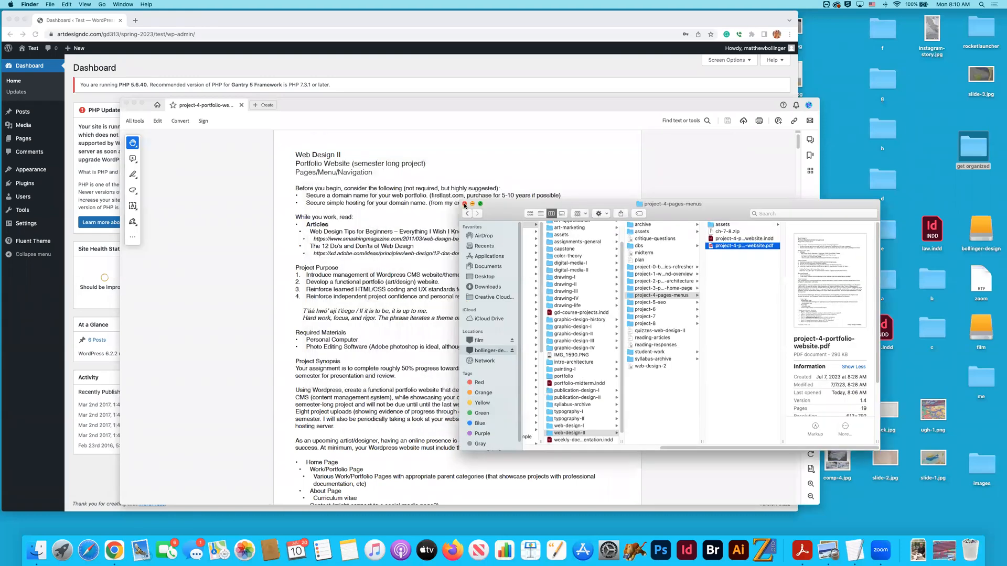
key(super+w)
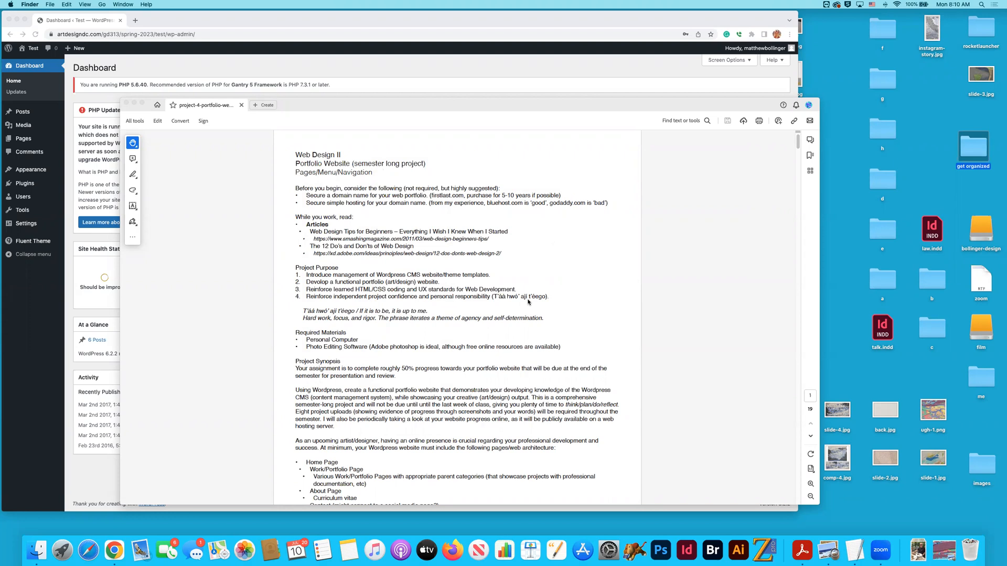
- In Chrome, sort the WordPress pages list by date and open the Exploded Axon III page for editing
click(365, 86)
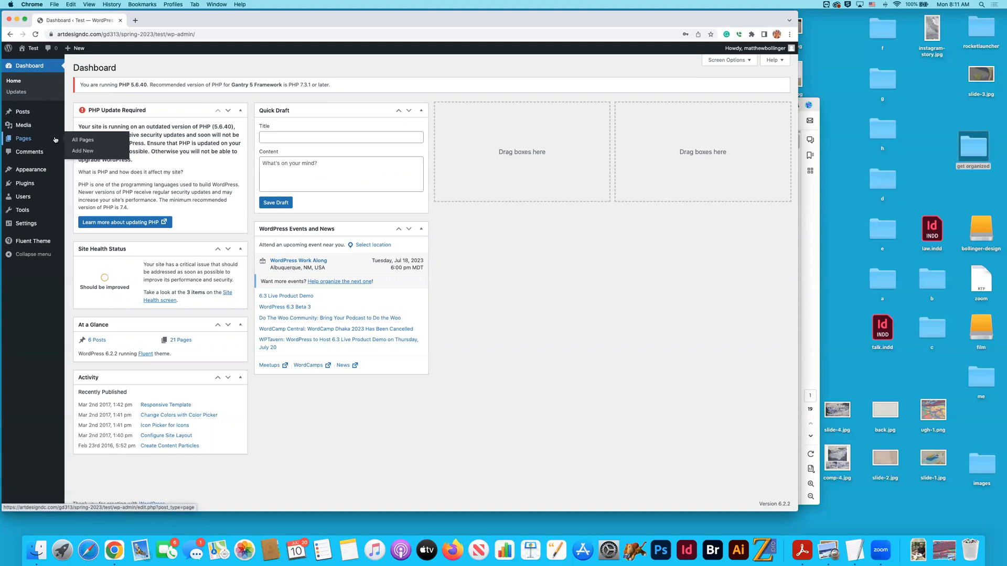
click(22, 139)
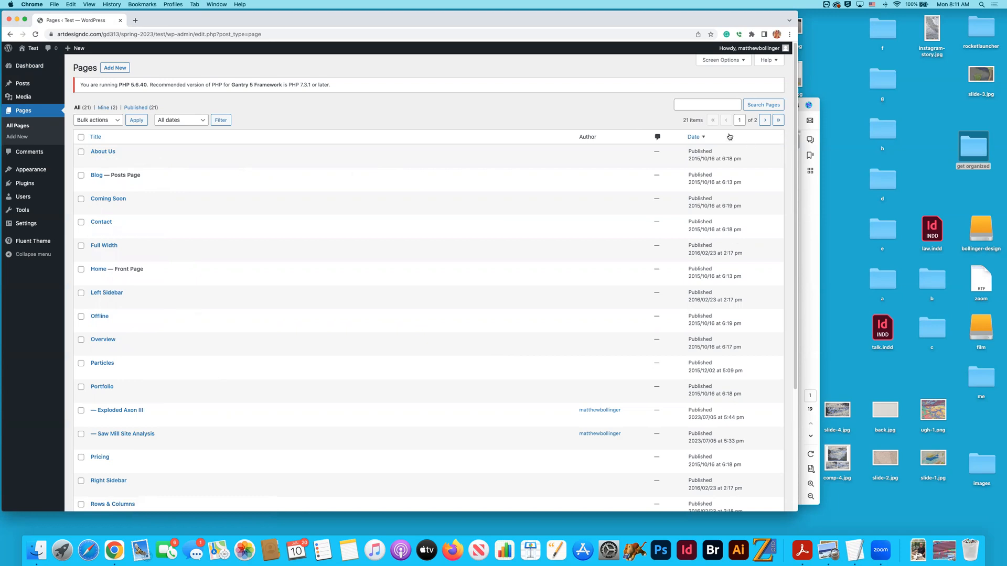
click(694, 138)
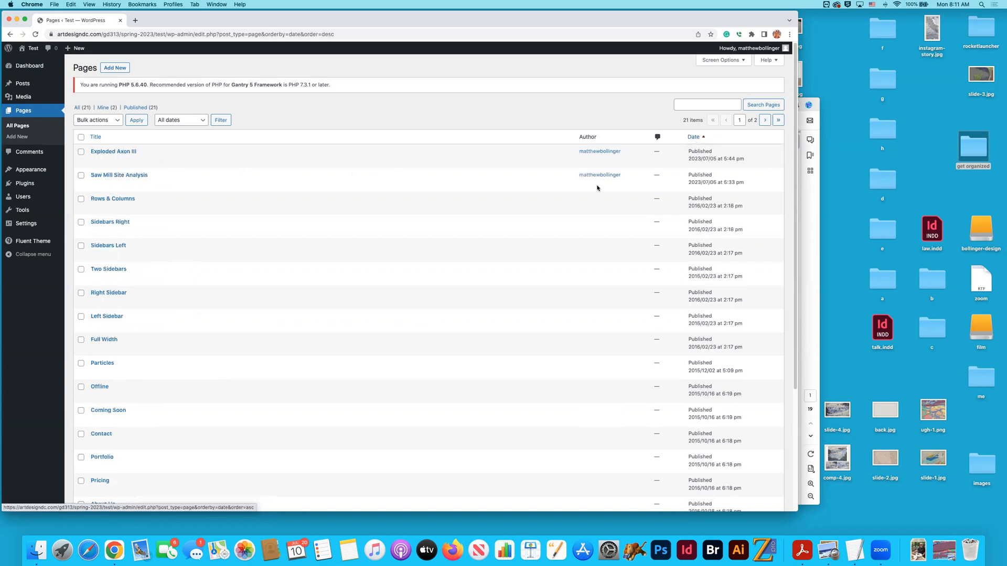
click(128, 152)
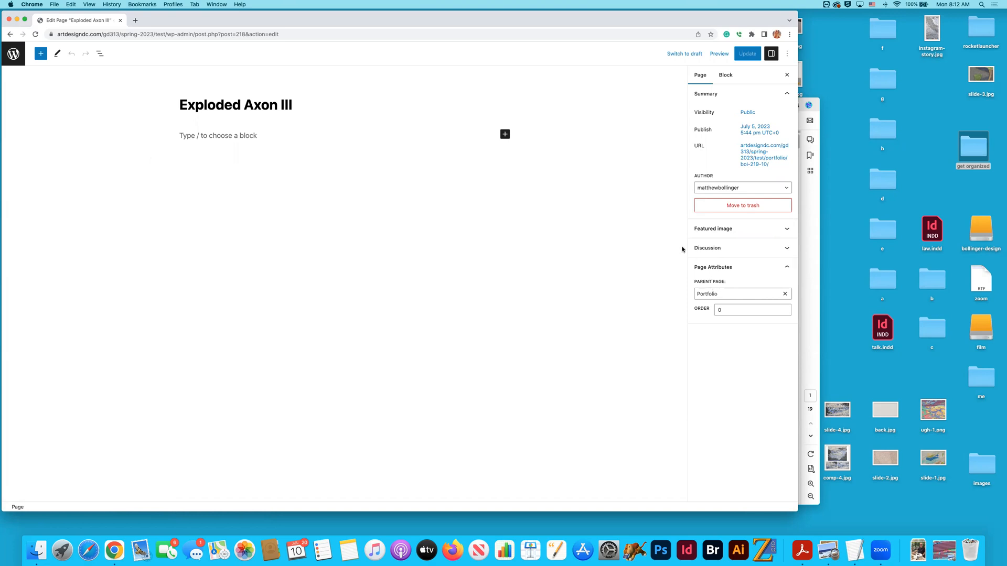
- Switch to Adobe Acrobat and read the project brief's required pages, web architecture and semester schedule
key(super+Tab)
click(521, 270)
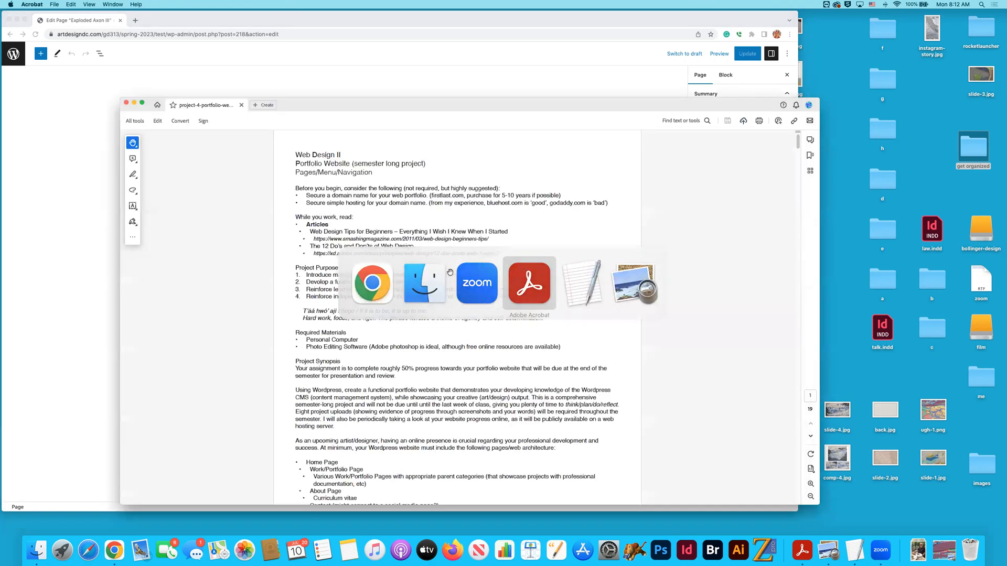
scroll(450, 272, down, 5)
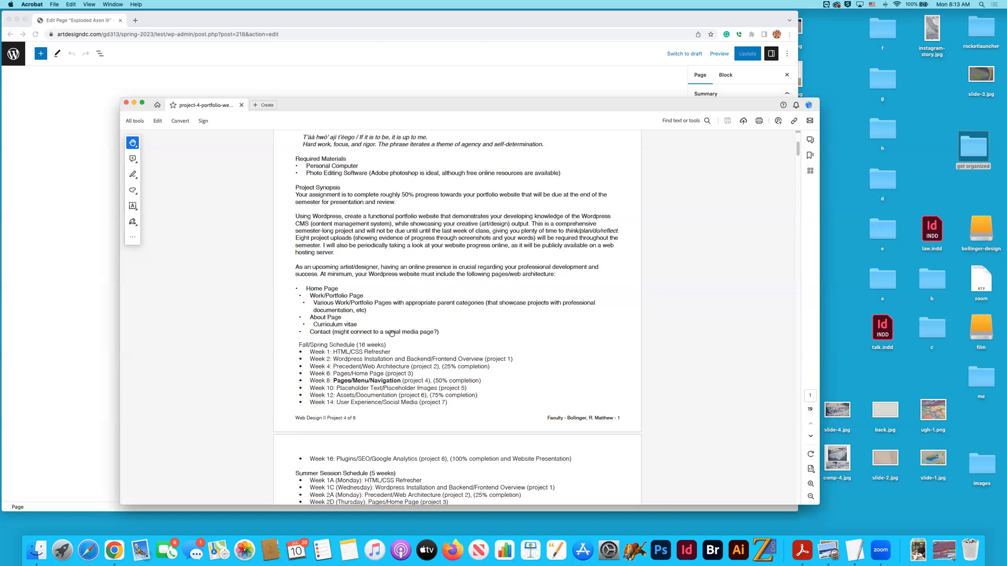
scroll(391, 333, down, 1)
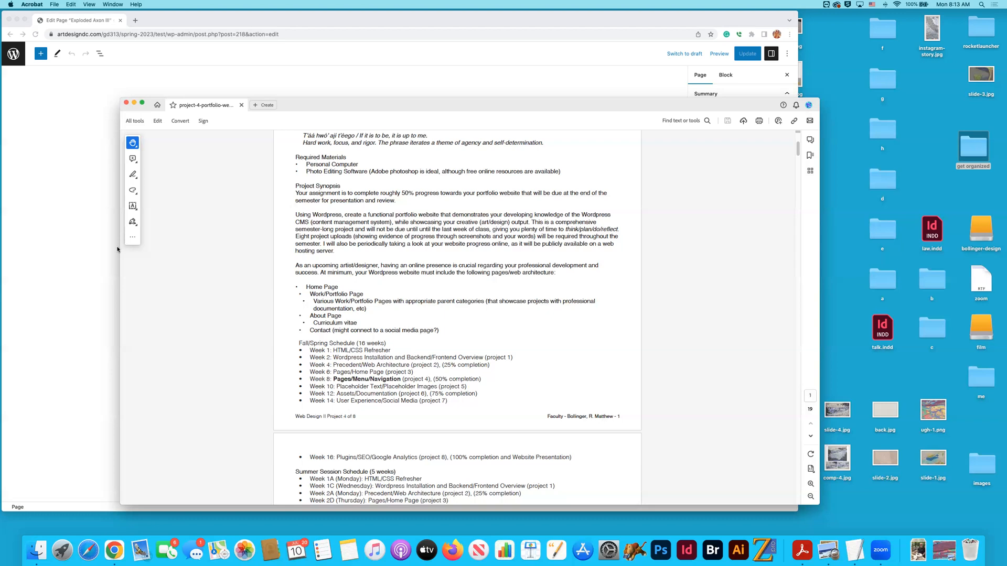
- Switch back to Chrome and leave the page editor for the WordPress pages list
click(415, 80)
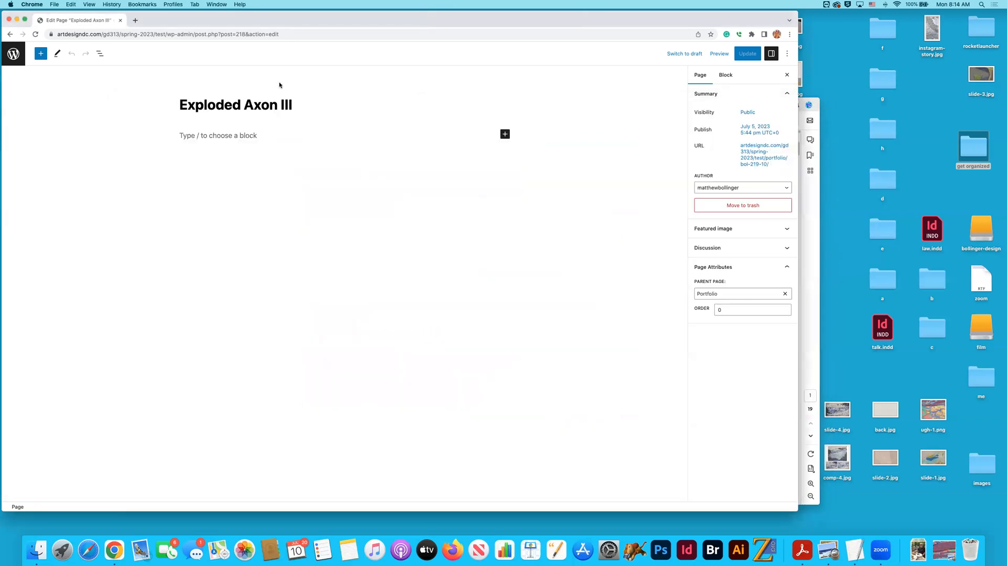
click(13, 53)
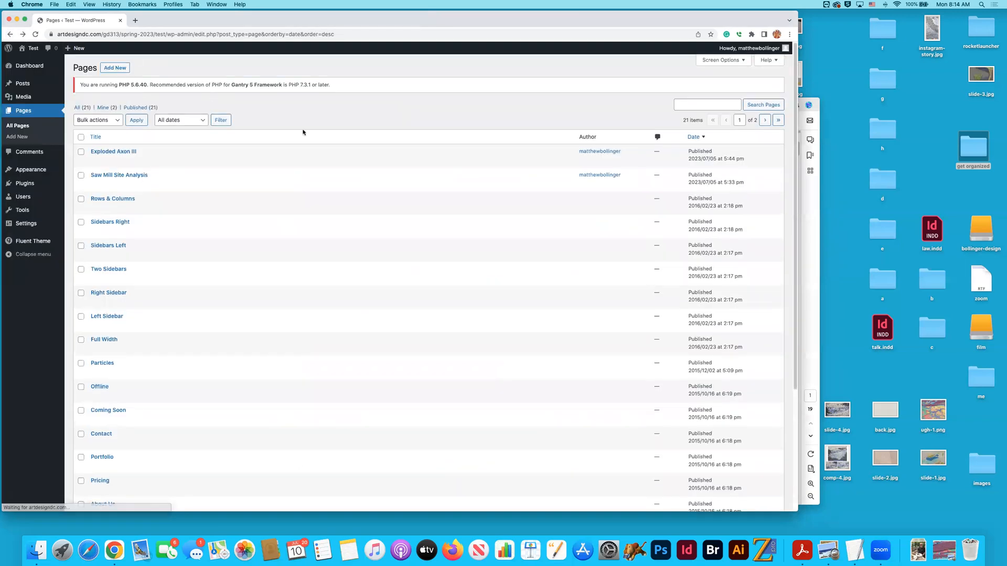
key(super+Tab)
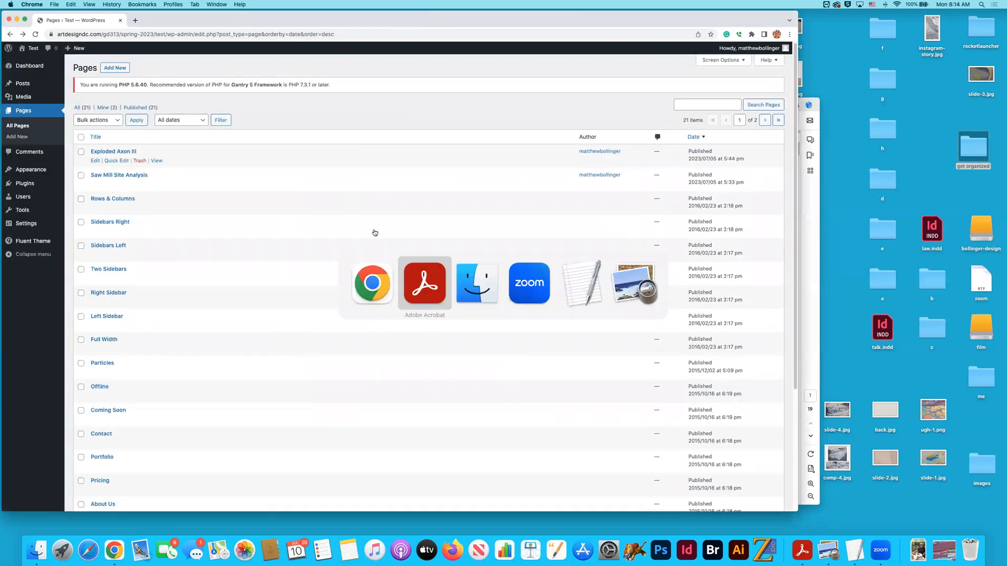
key(super+Tab)
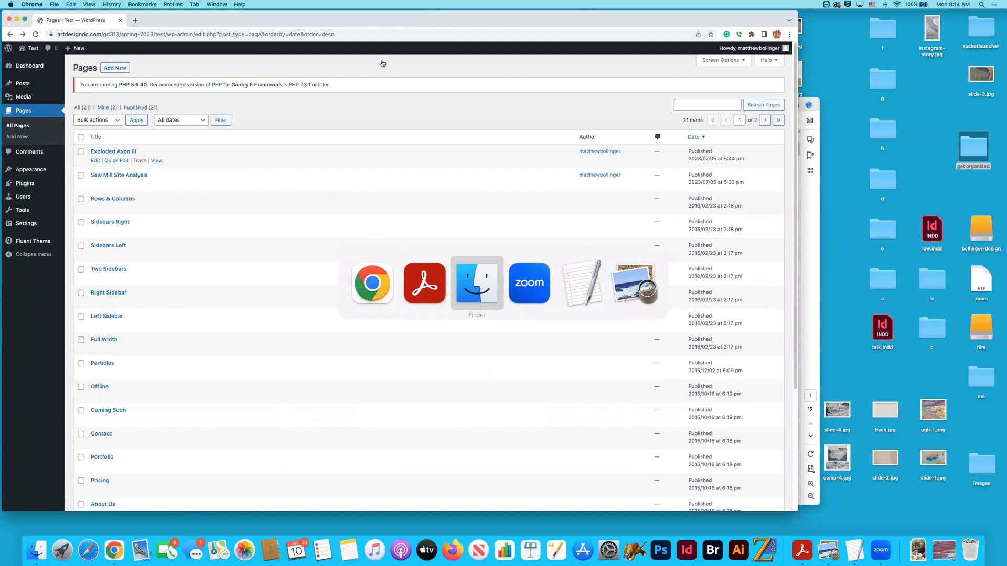
key(Escape)
mouse_move(749, 50)
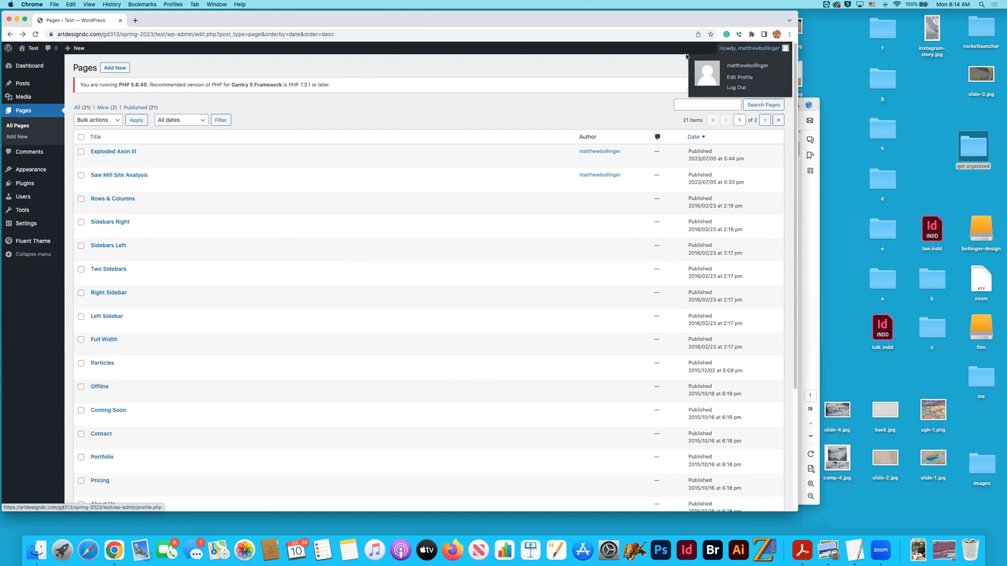
- Open the pages list address in a second browser tab and visit the Test site's live home page from there
click(87, 35)
key(super+c)
key(super+t)
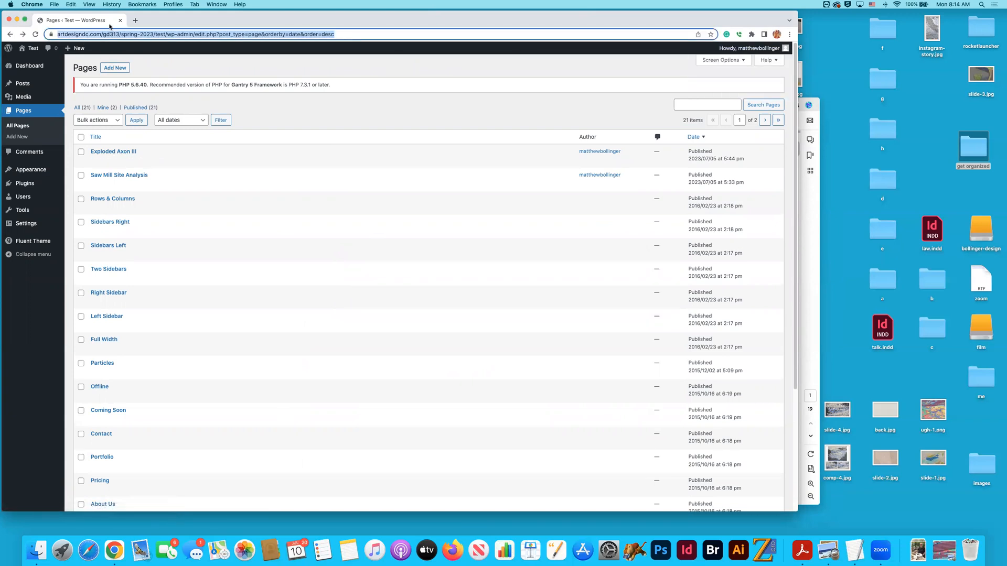
key(super+v)
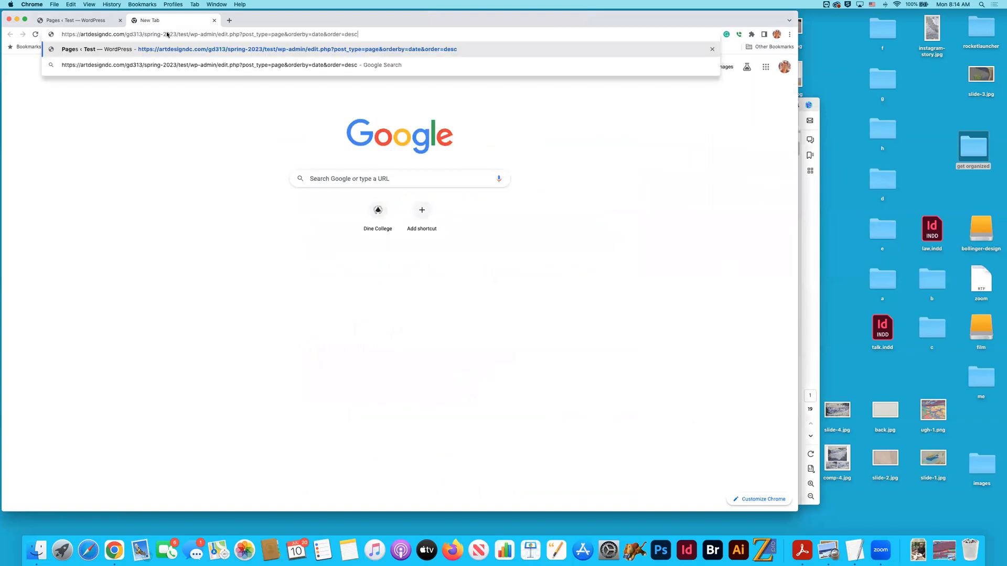
key(Return)
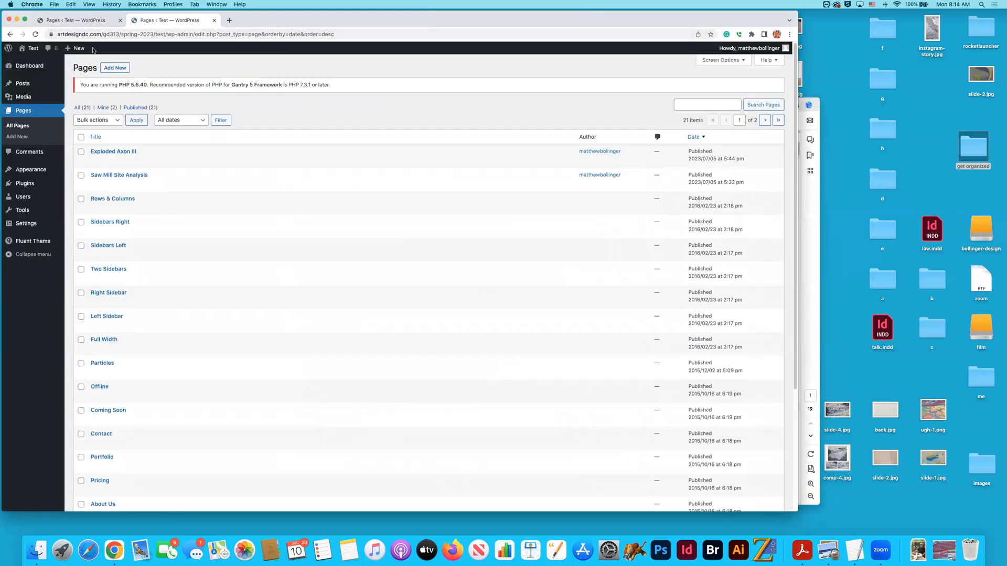
scroll(38, 54, down, 2)
click(37, 51)
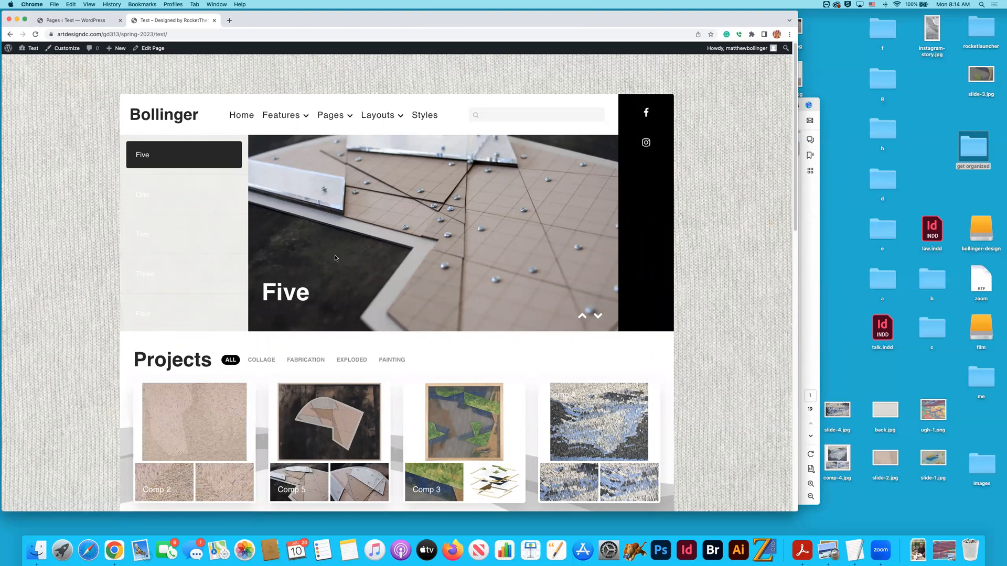
- Examine the live home page and its Projects gallery under the Collage, Exploded, Painting, Fabrication and All filters
scroll(336, 258, down, 15)
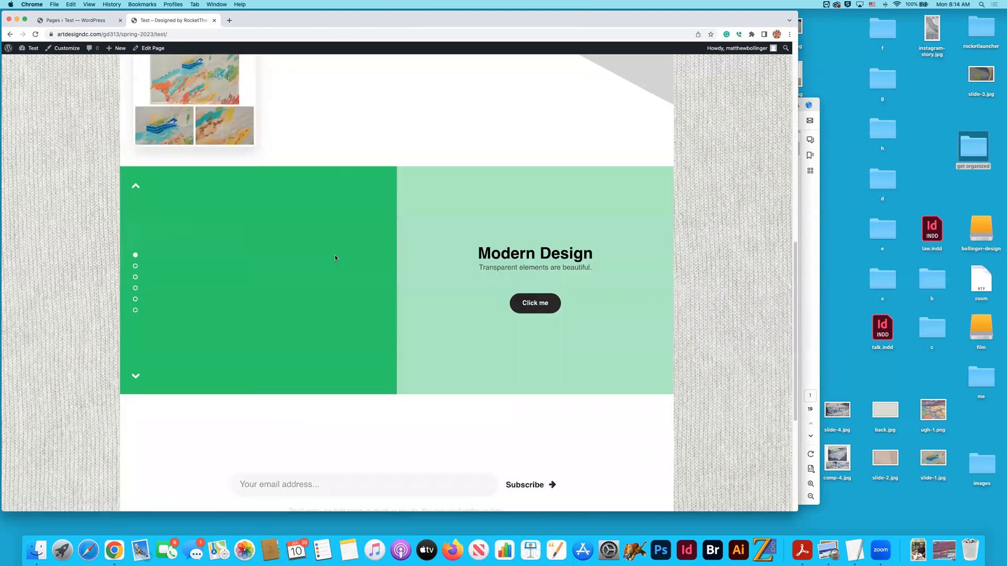
scroll(335, 258, up, 15)
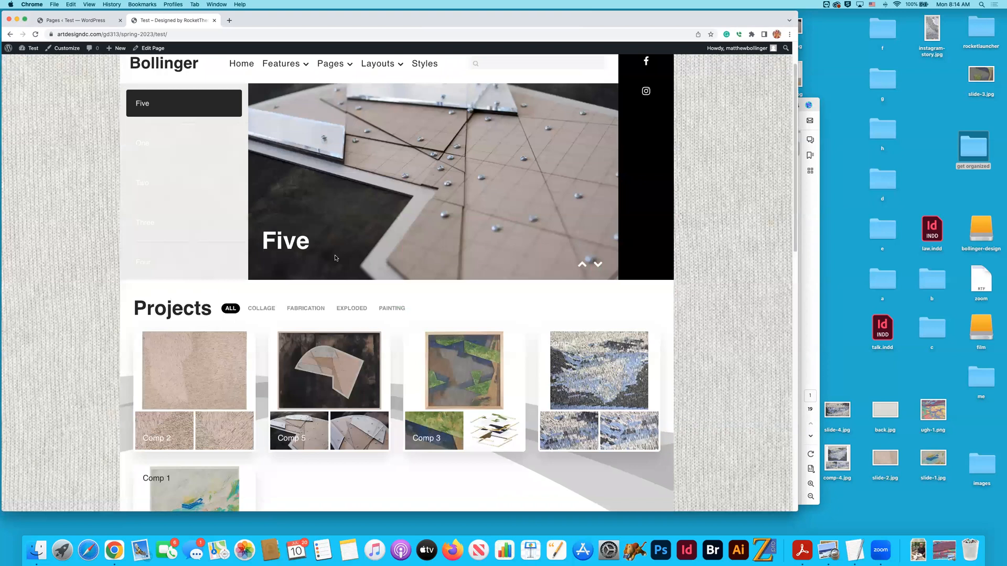
scroll(335, 258, down, 3)
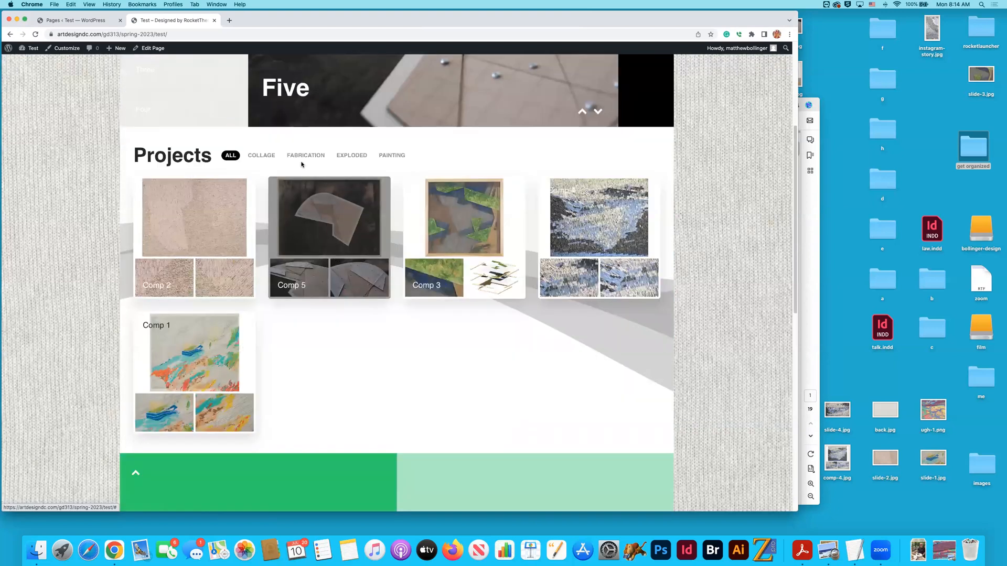
click(260, 157)
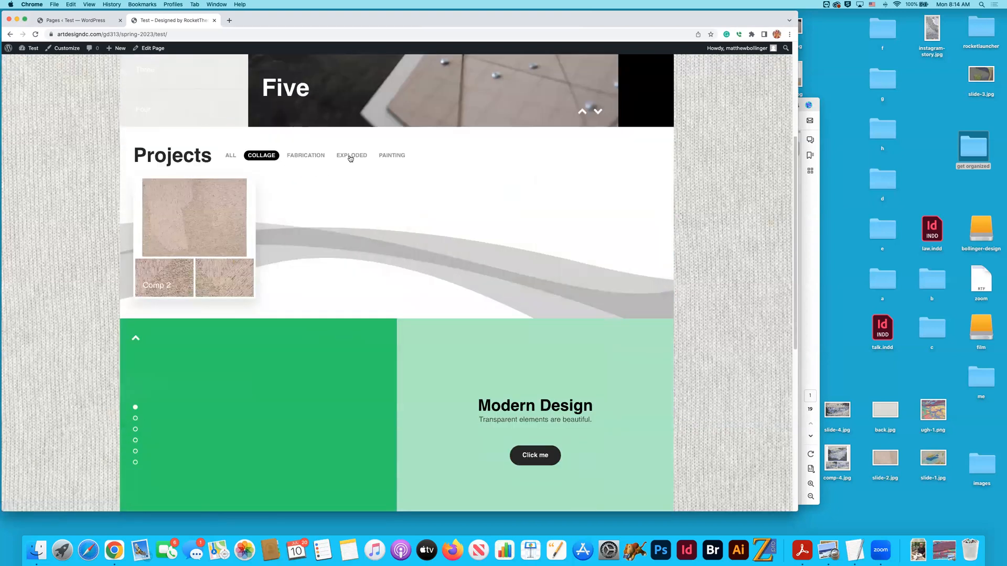
click(351, 158)
click(382, 157)
click(357, 158)
click(315, 159)
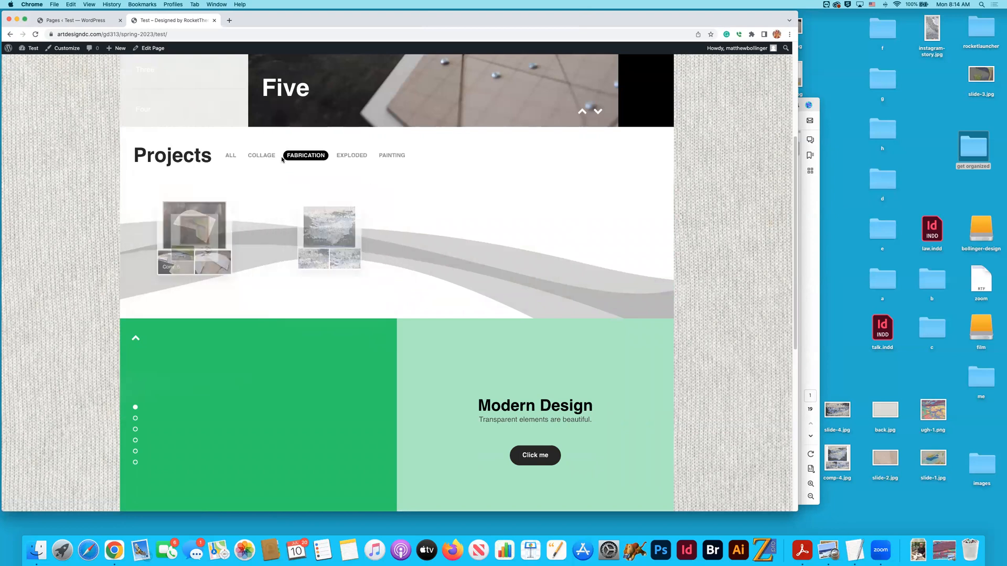
click(261, 156)
click(231, 155)
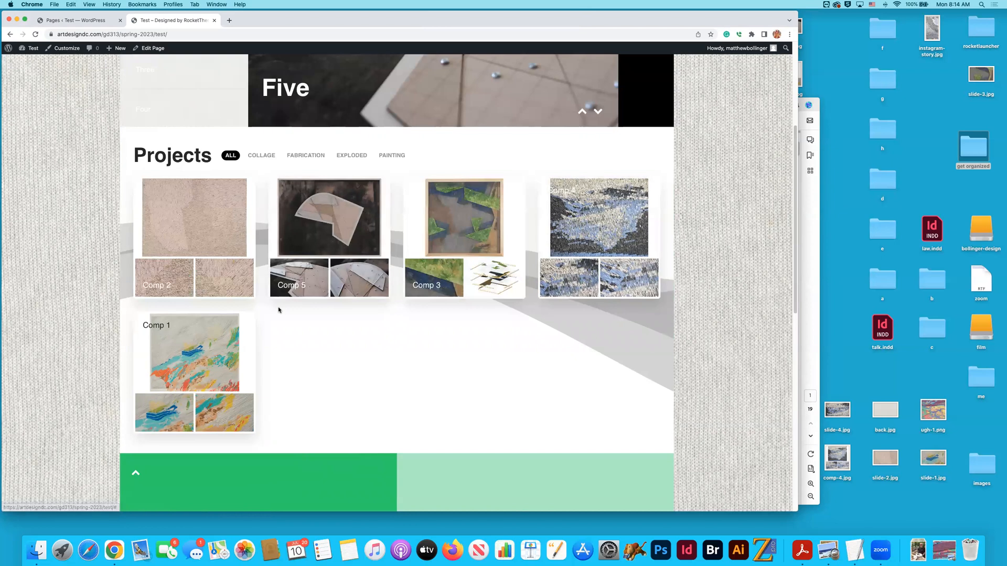
click(306, 156)
scroll(295, 159, up, 4)
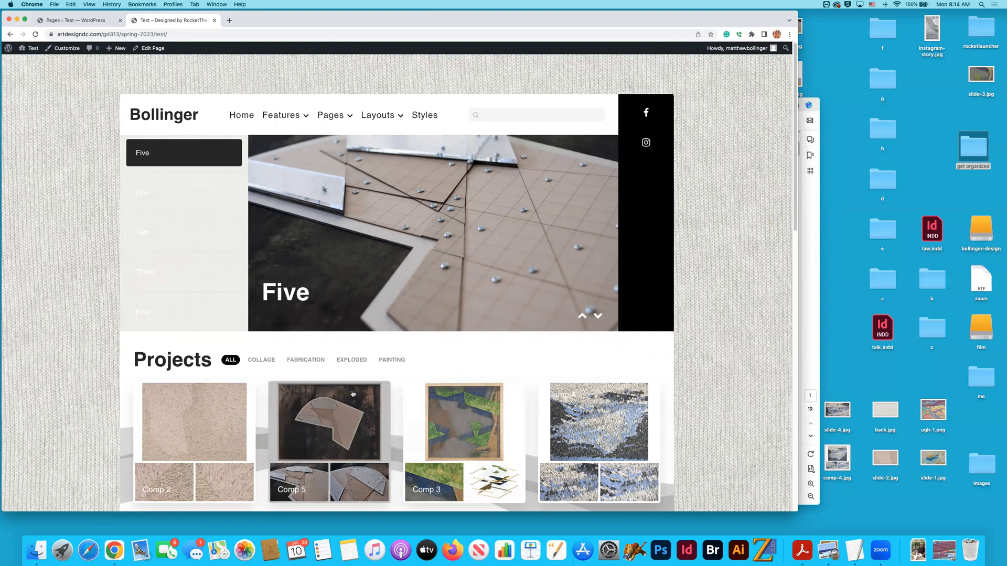
- View slides One, Two, Three and Four in the home page's header slideshow
scroll(350, 369, down, 1)
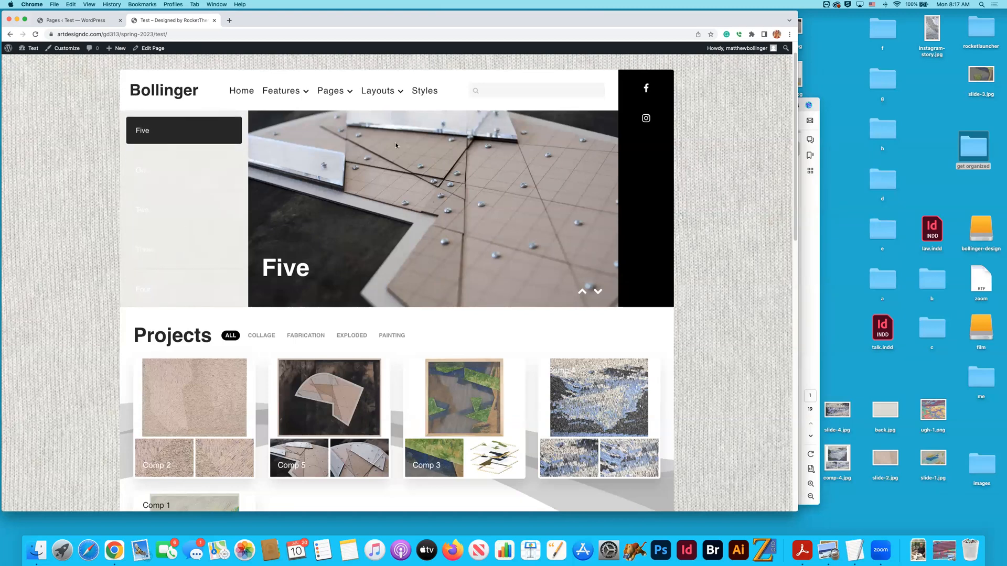
click(184, 170)
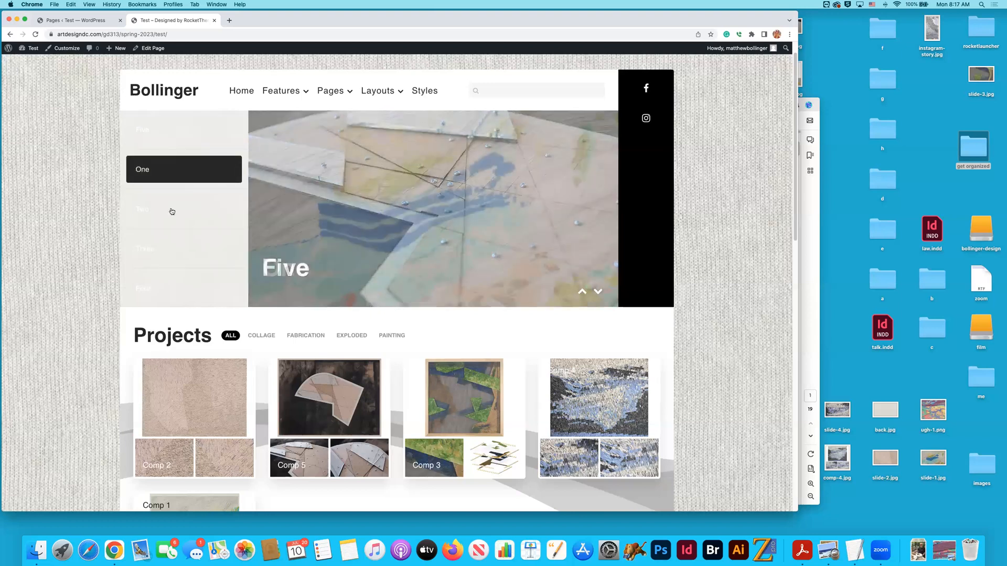
click(171, 211)
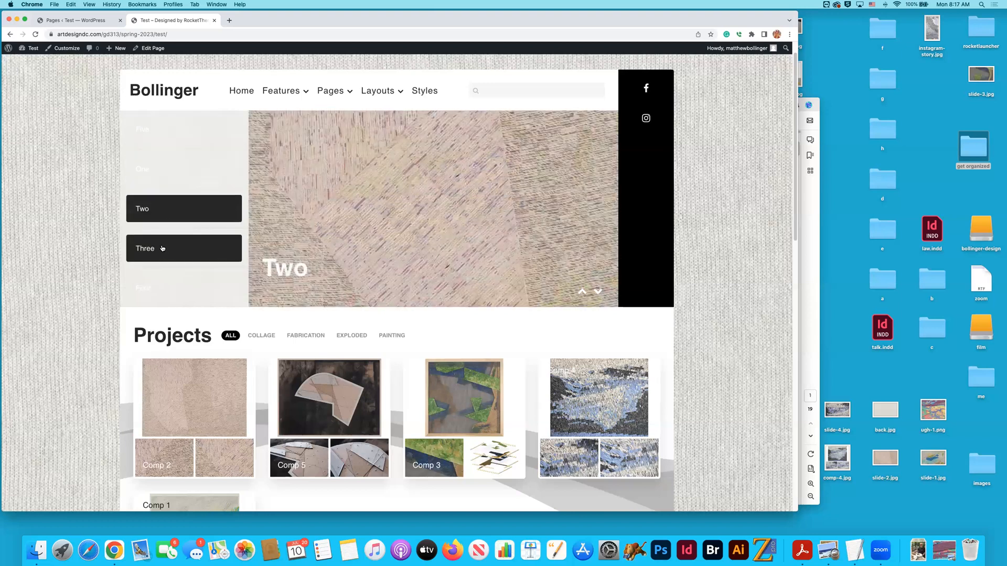
click(163, 249)
click(168, 285)
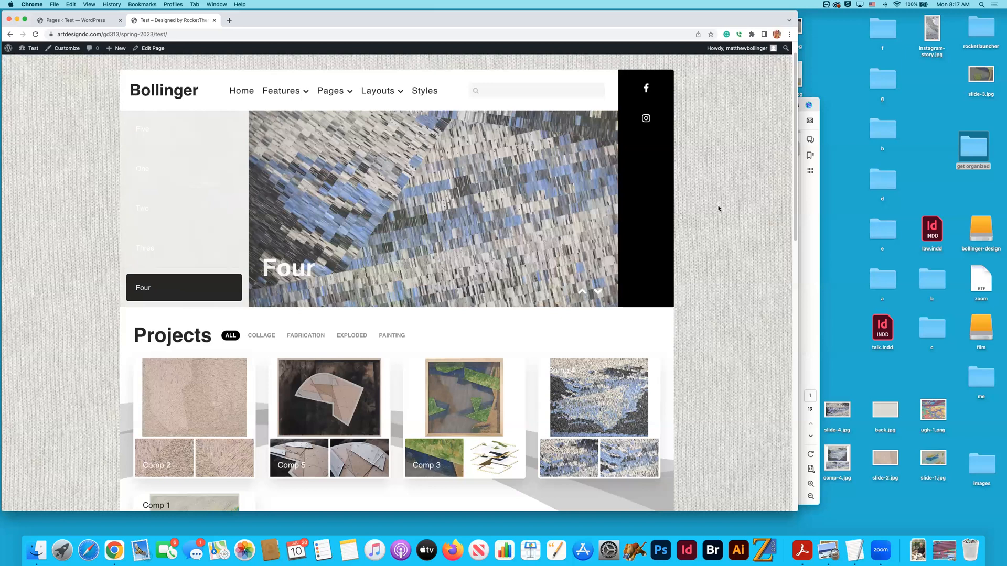
- Open the rocketlauncher folder from the desktop and browse its home subfolders from expanded down to slideshow
double_click(980, 30)
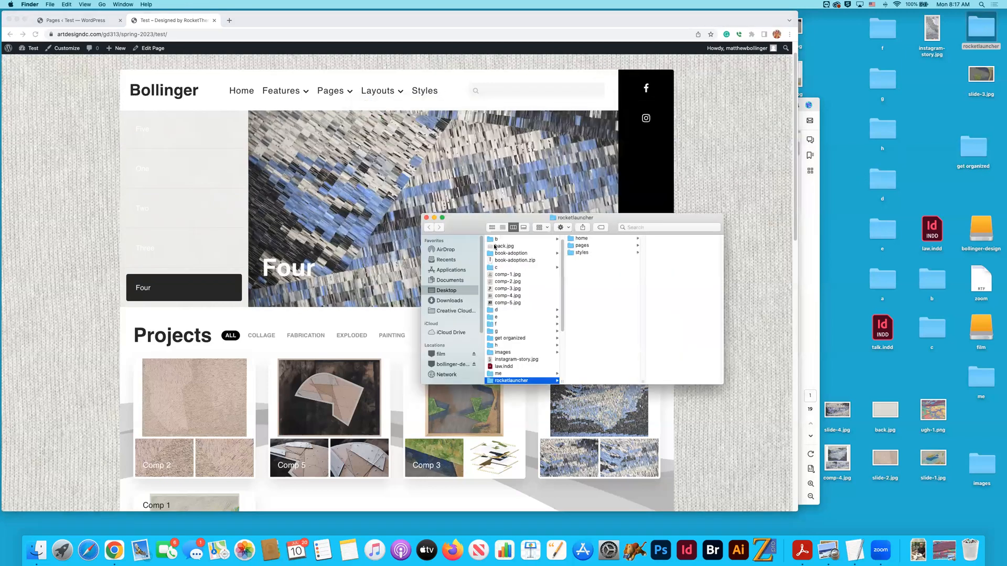
drag(463, 230, 516, 239)
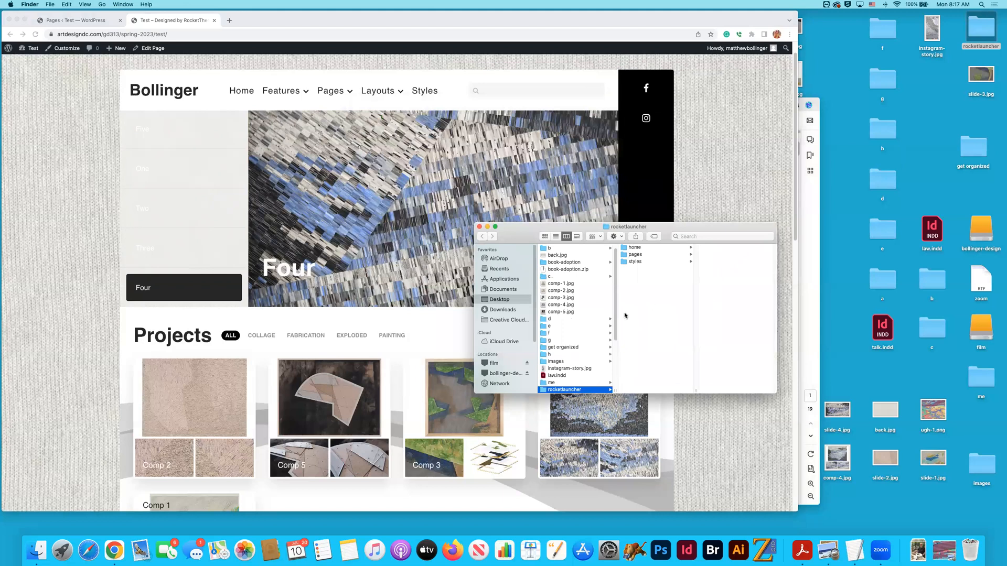
click(632, 248)
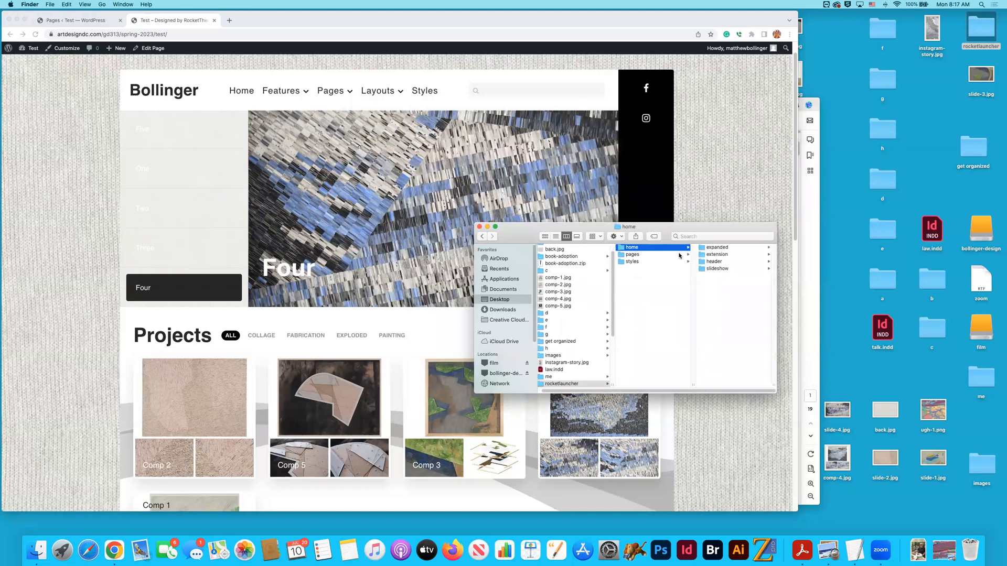
click(713, 248)
key(Down)
key(Down)
key(Down)
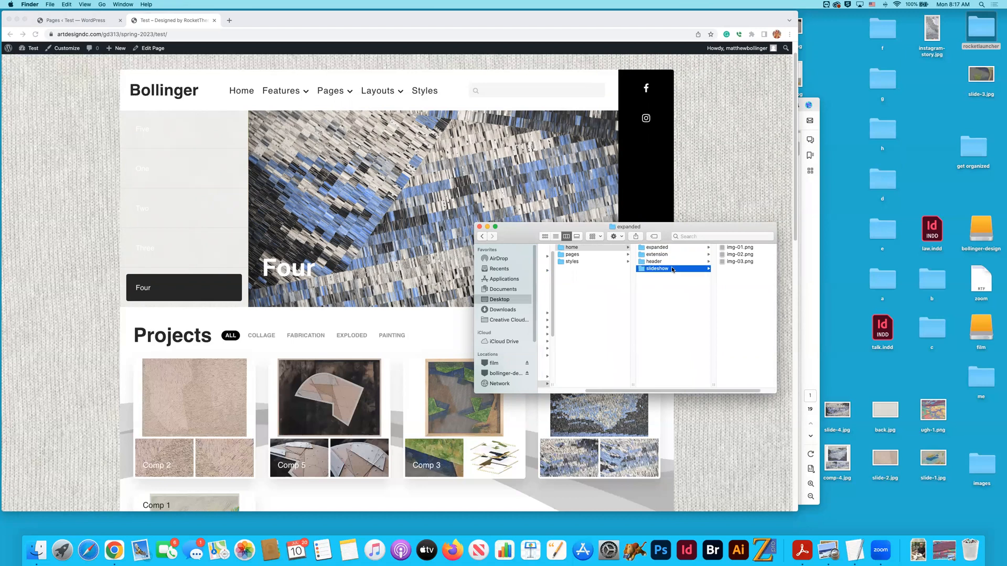
- Look through the slideshow folder's placeholder images and examine the file information of img-06.jpg, including its pixel dimensions
click(712, 261)
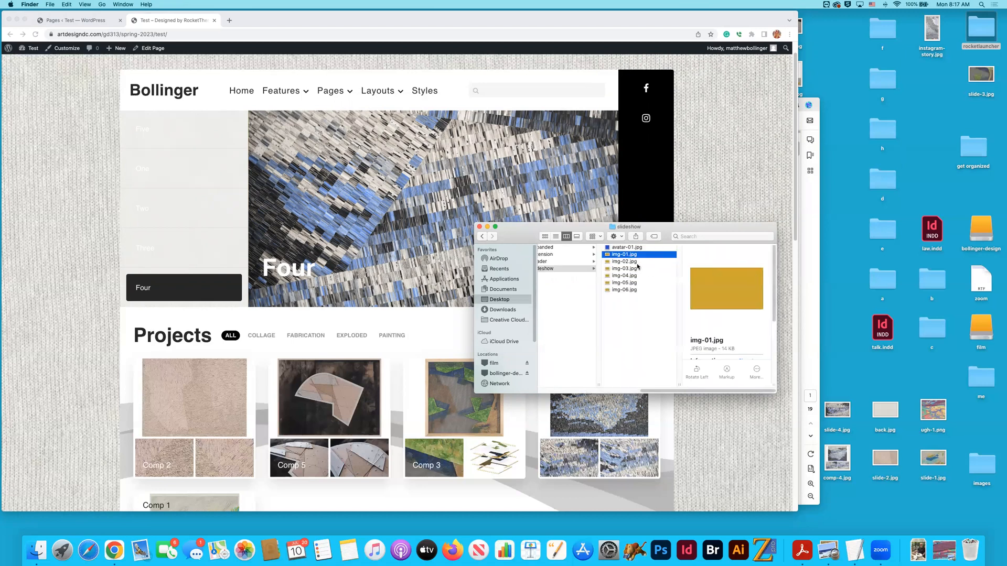
key(Down)
key(Down)
key(Down)
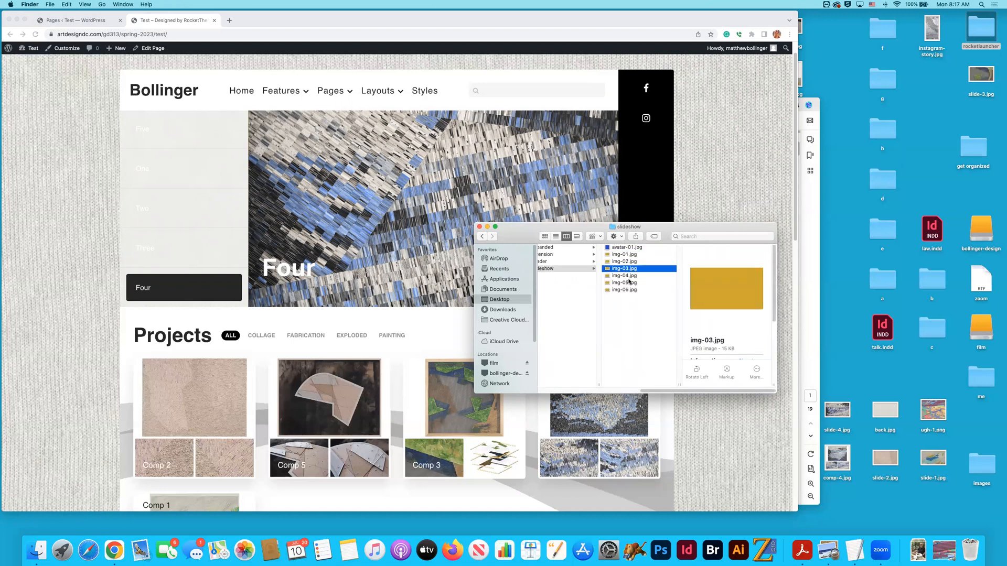
key(Down)
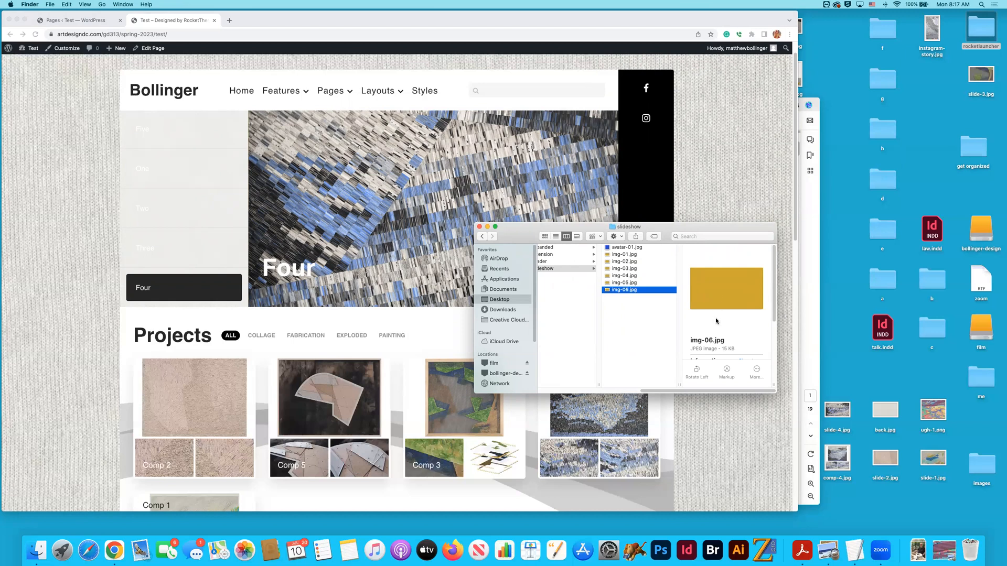
scroll(738, 335, down, 2)
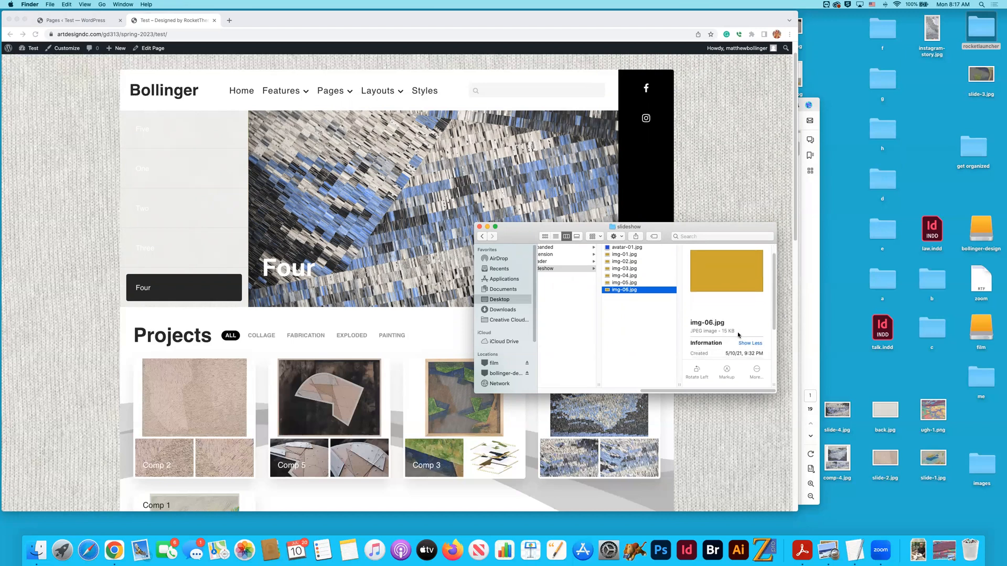
scroll(740, 335, down, 5)
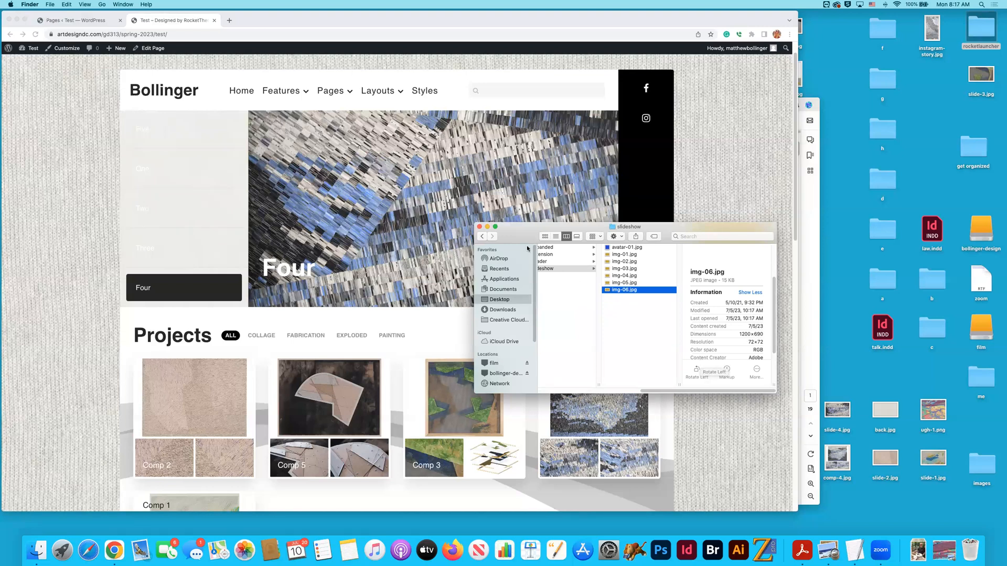
drag(509, 236, 642, 265)
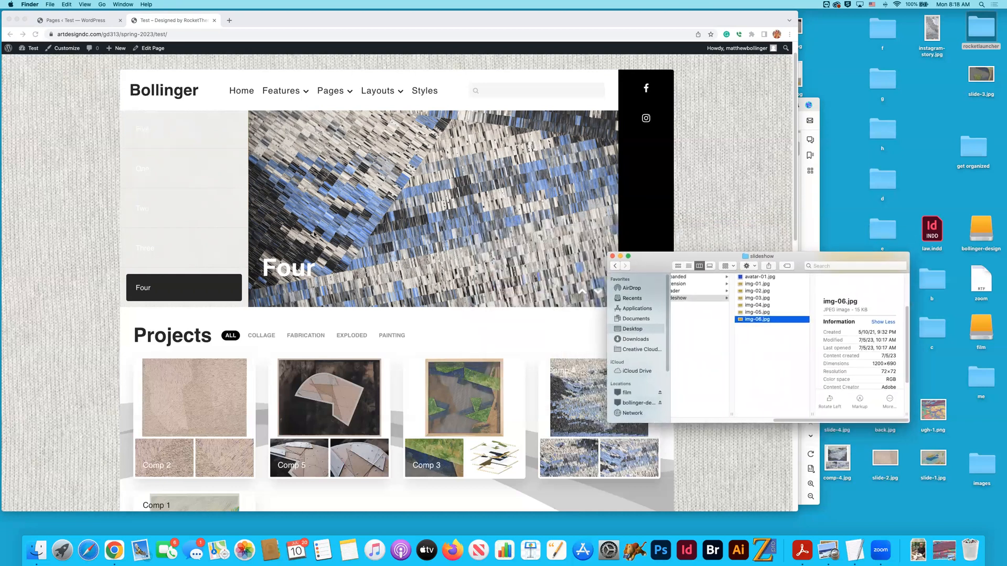
- View slides Three, Two and One in the home page slideshow, and bring the img-06.jpg file information back to the front
click(150, 253)
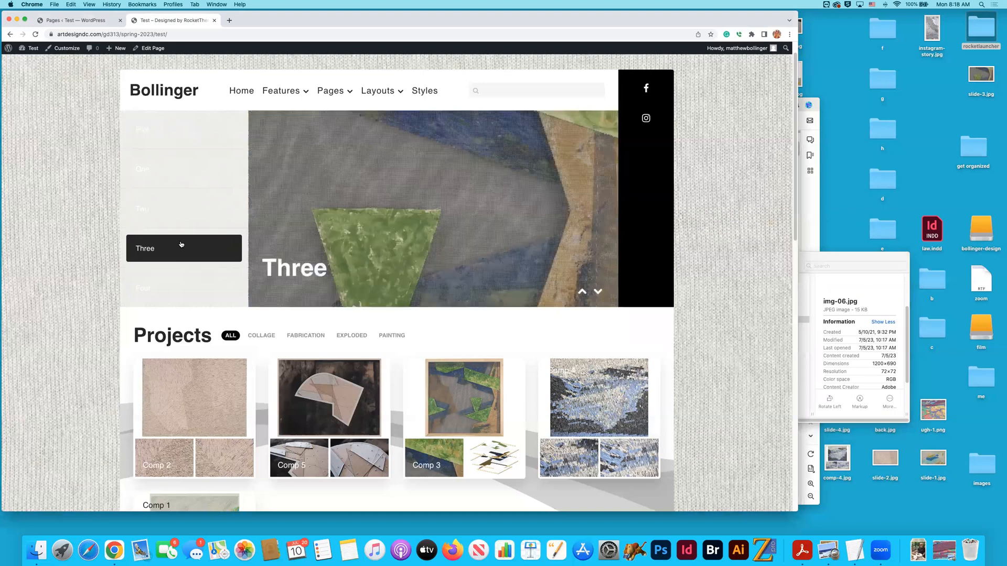
click(177, 217)
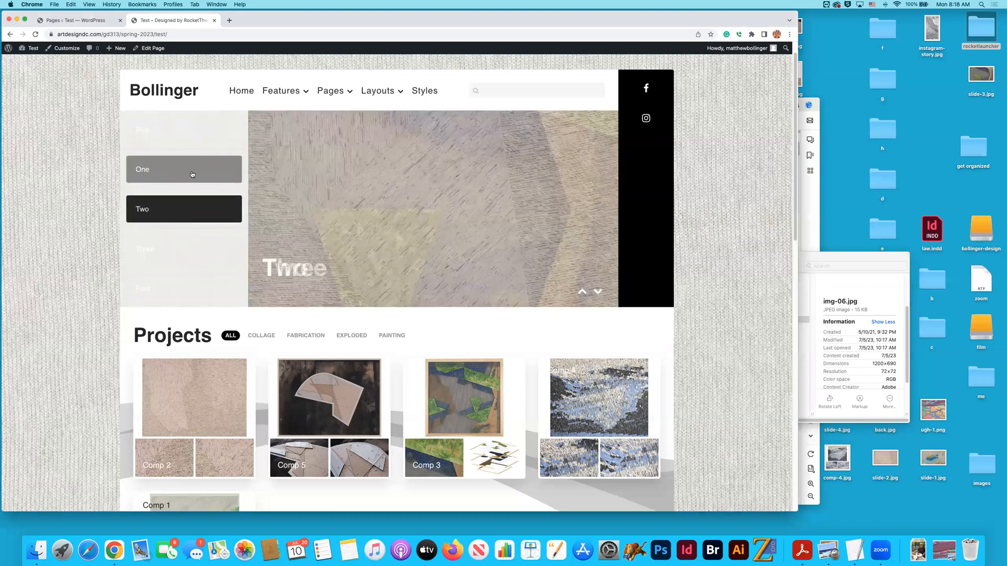
click(191, 169)
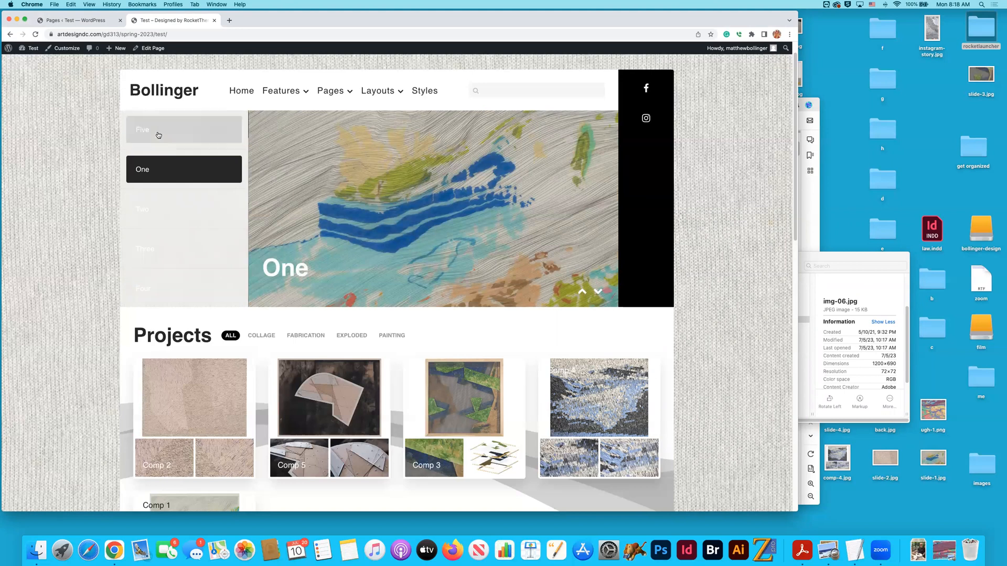
click(161, 201)
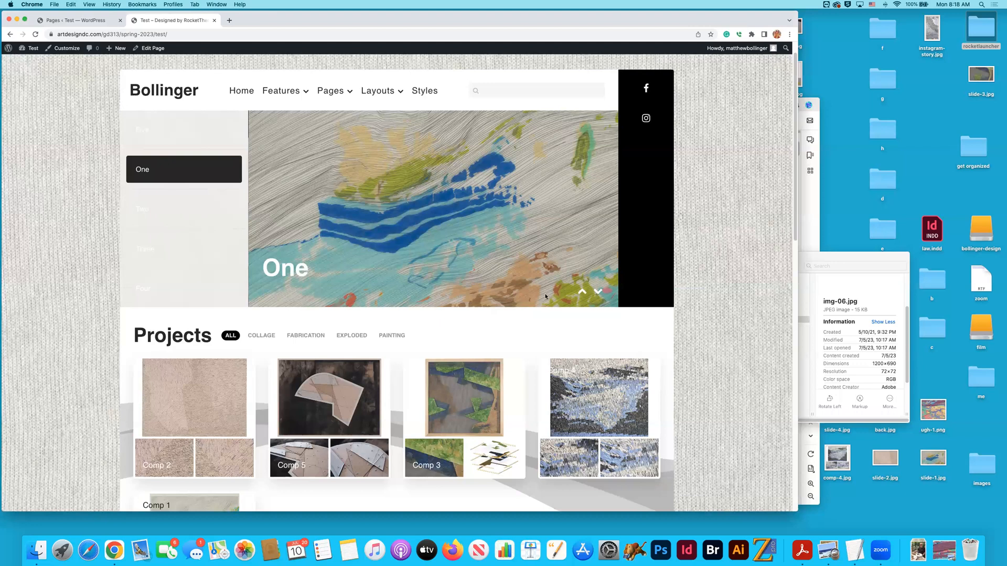
click(819, 258)
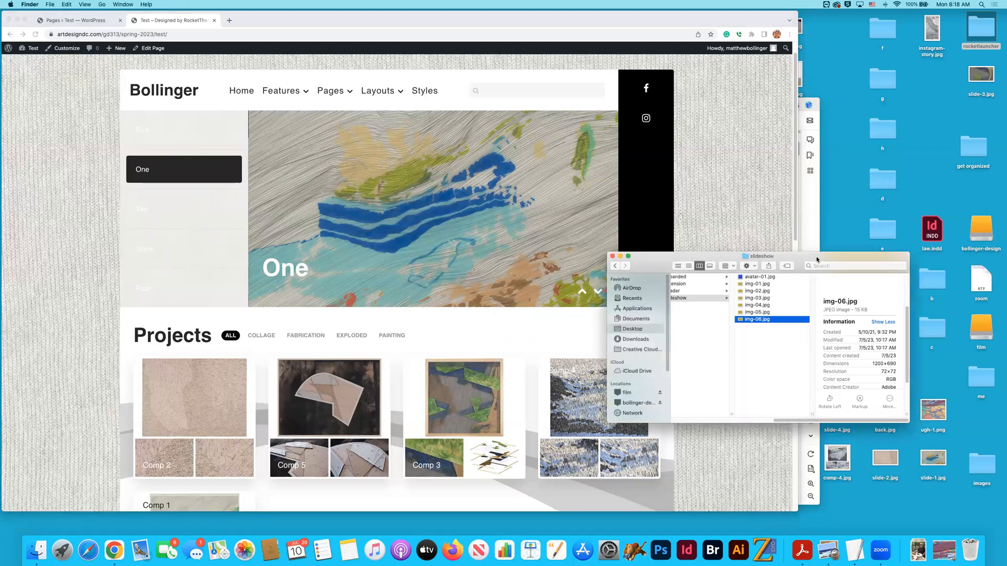
scroll(891, 353, down, 3)
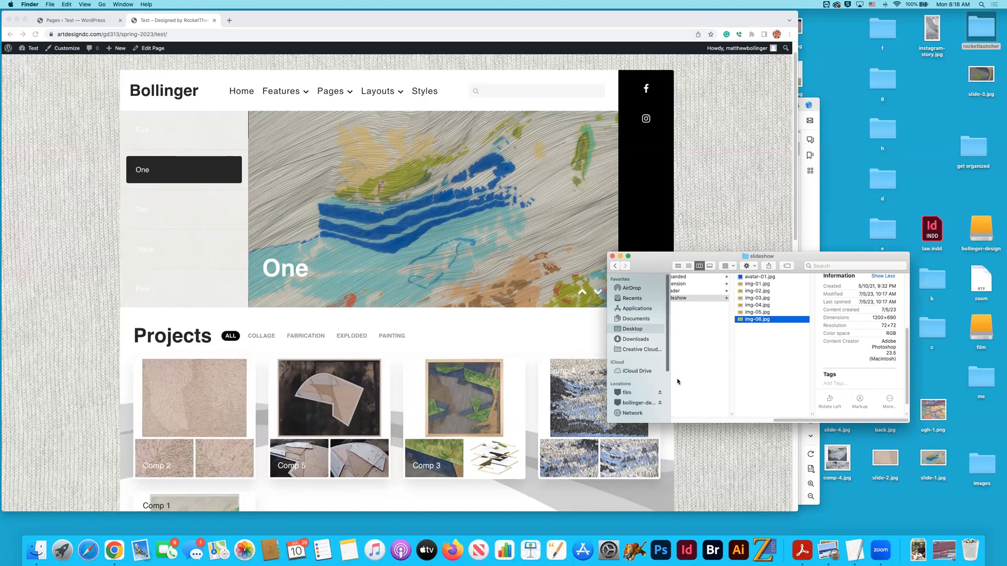
- Switch to InDesign and start a new document, rechecking the dimensions of img-06.jpg in Finder
click(688, 558)
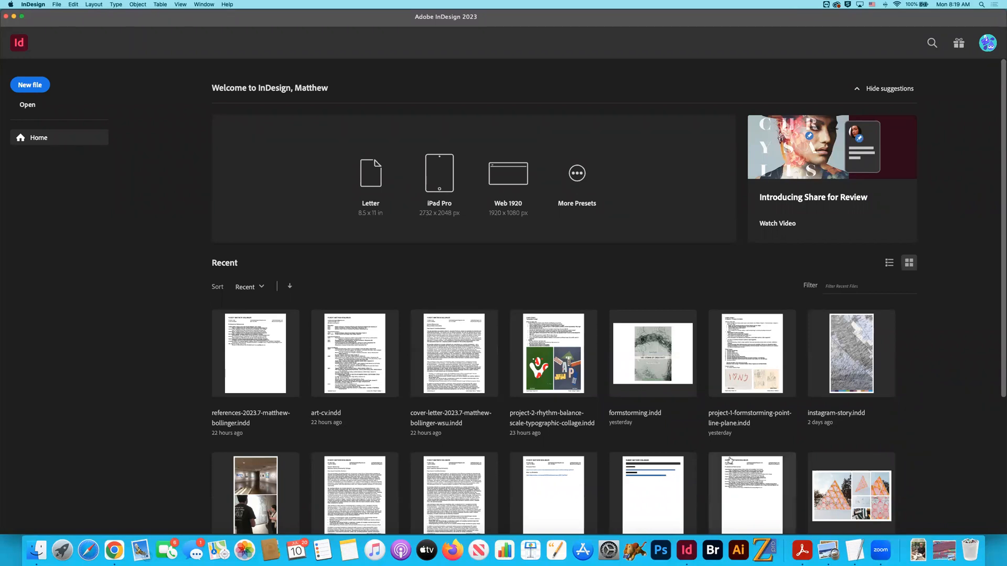
scroll(733, 442, down, 5)
scroll(733, 442, up, 3)
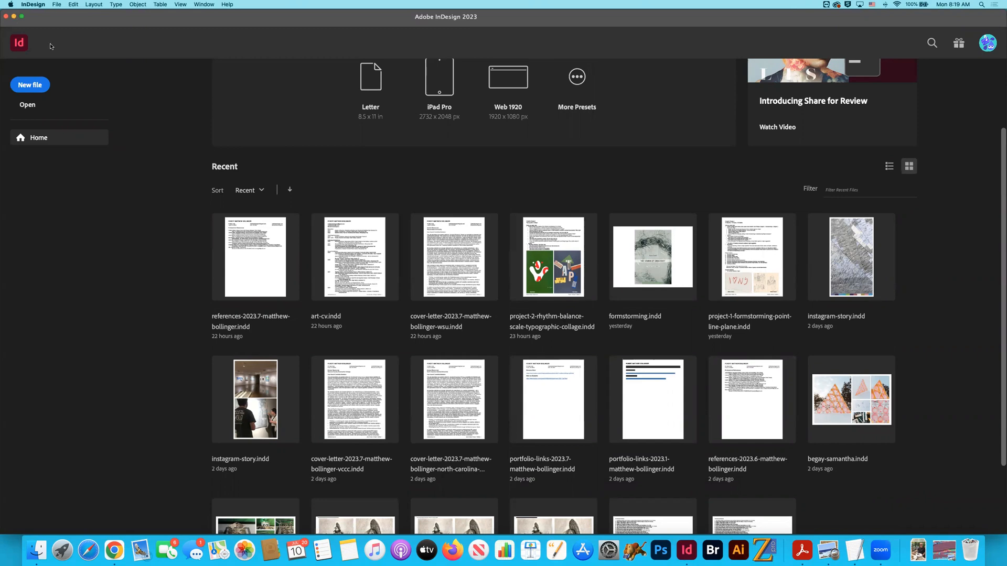
click(30, 85)
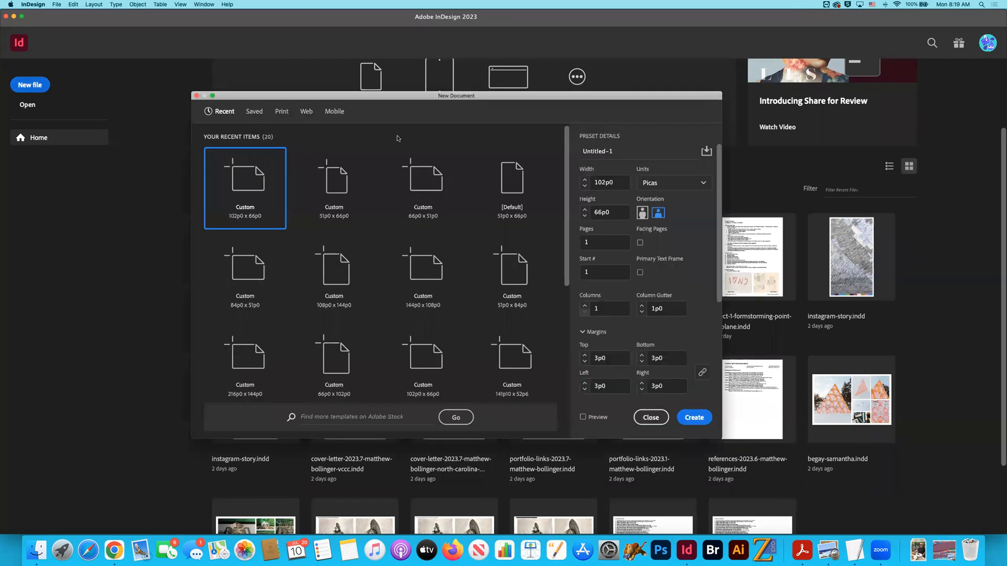
key(super+Tab)
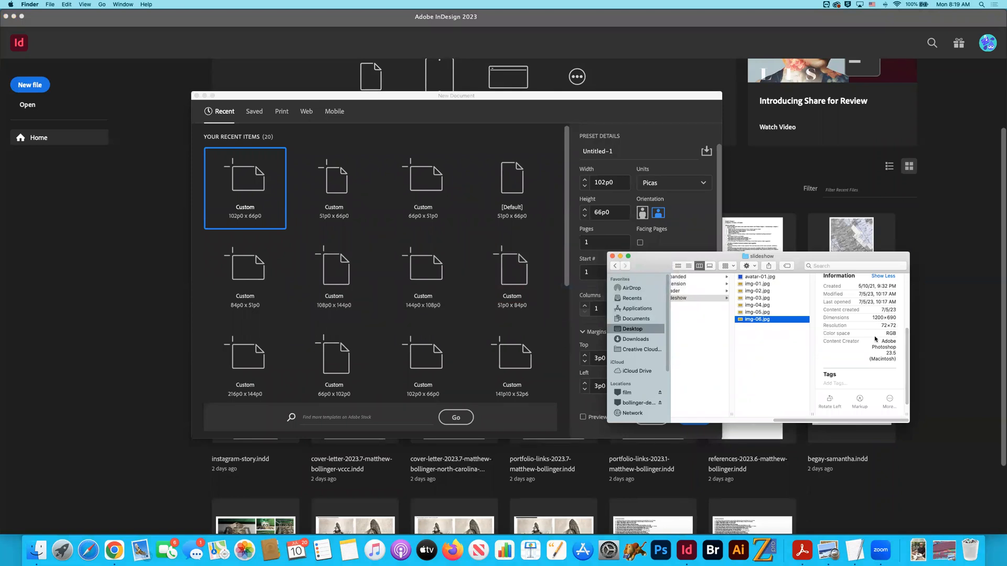
click(588, 120)
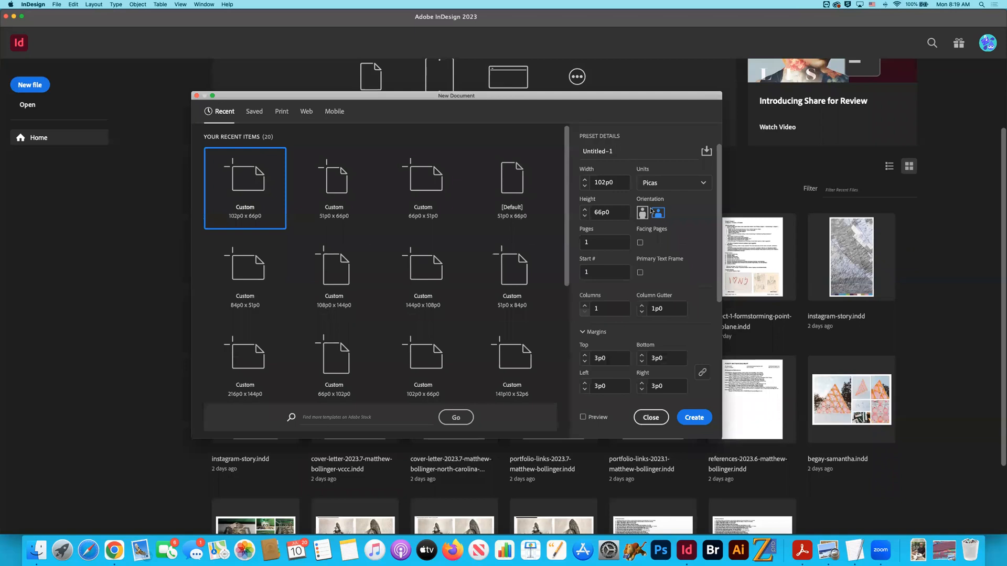
- Set the new document's units to Pixels and its size to 1200 px wide by 690 px high, and create it
click(700, 183)
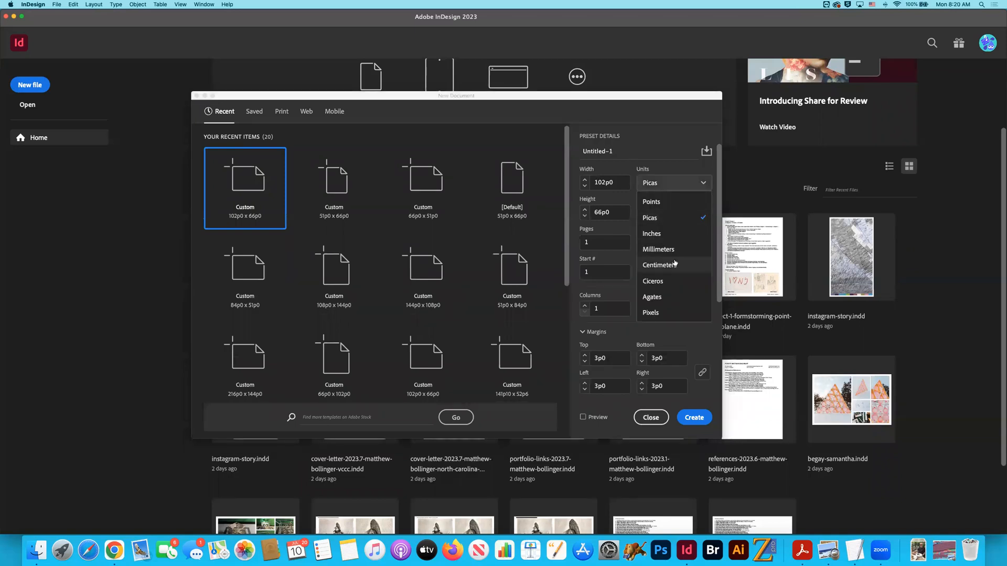
click(672, 313)
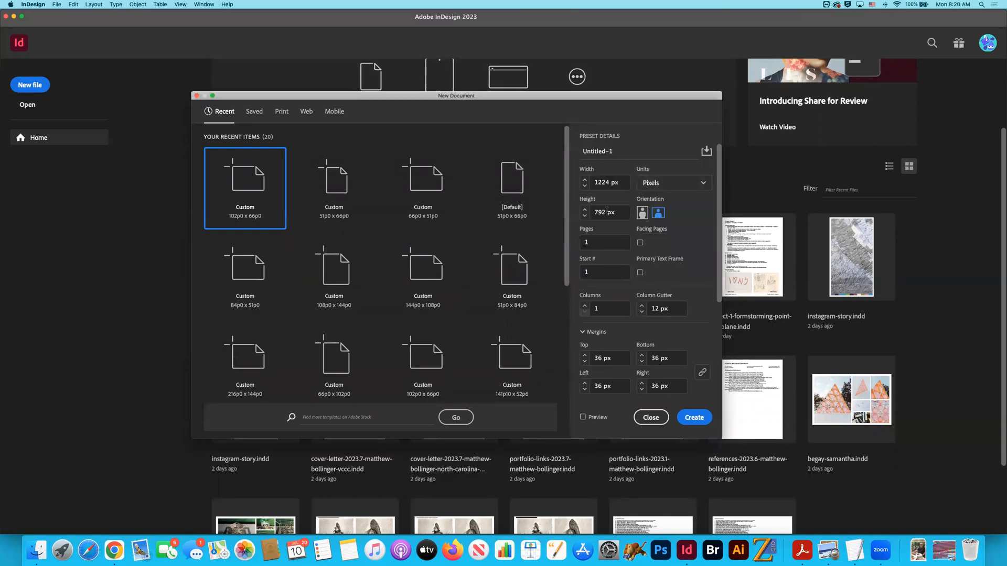
click(608, 182)
key(BackSpace)
key(BackSpace)
text(00)
double_click(604, 211)
text(690)
click(699, 418)
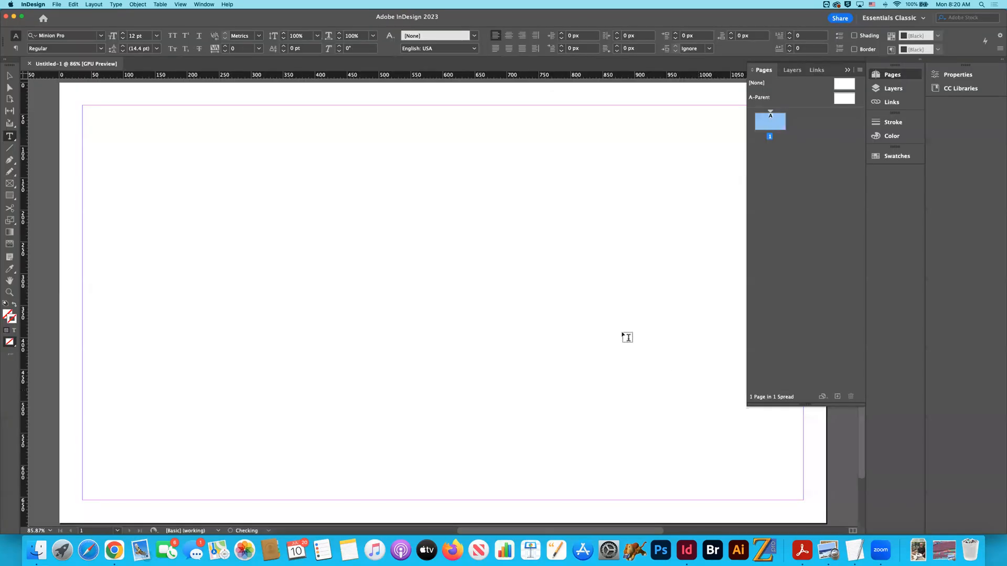
- Open img-06.jpg in Preview and fit its window over the blank InDesign page to compare their proportions, closing it when done
key(super+Tab)
key(super+Tab)
key(super+shift+Tab)
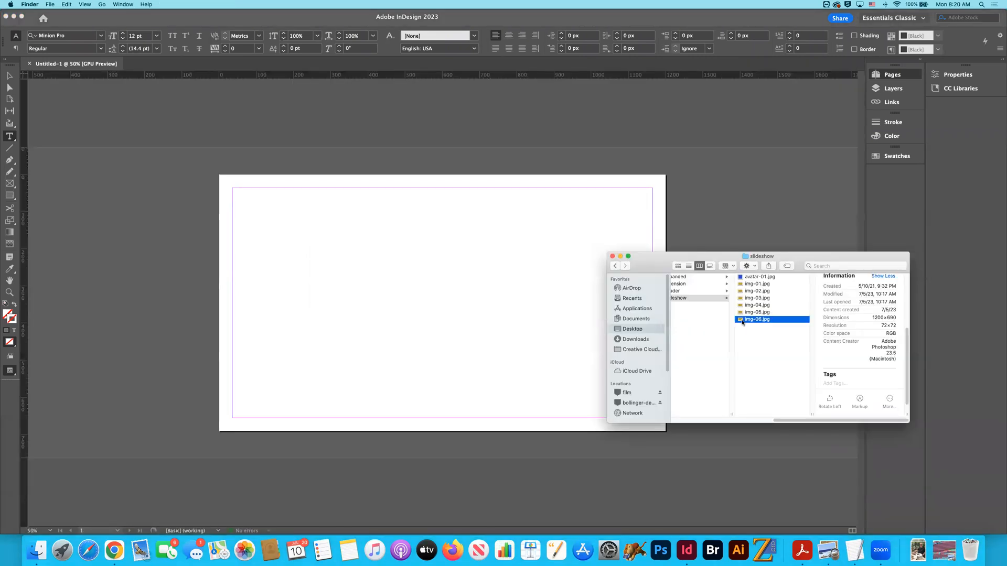
double_click(755, 319)
drag(377, 70, 356, 186)
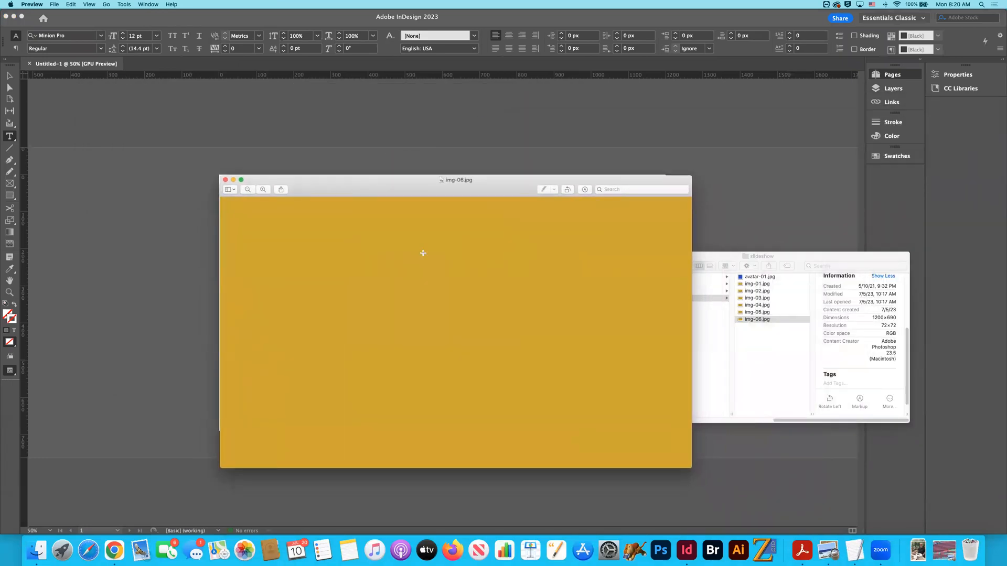
drag(690, 471, 651, 443)
mouse_move(436, 179)
mouse_down()
mouse_move(425, 157)
mouse_move(433, 172)
mouse_up()
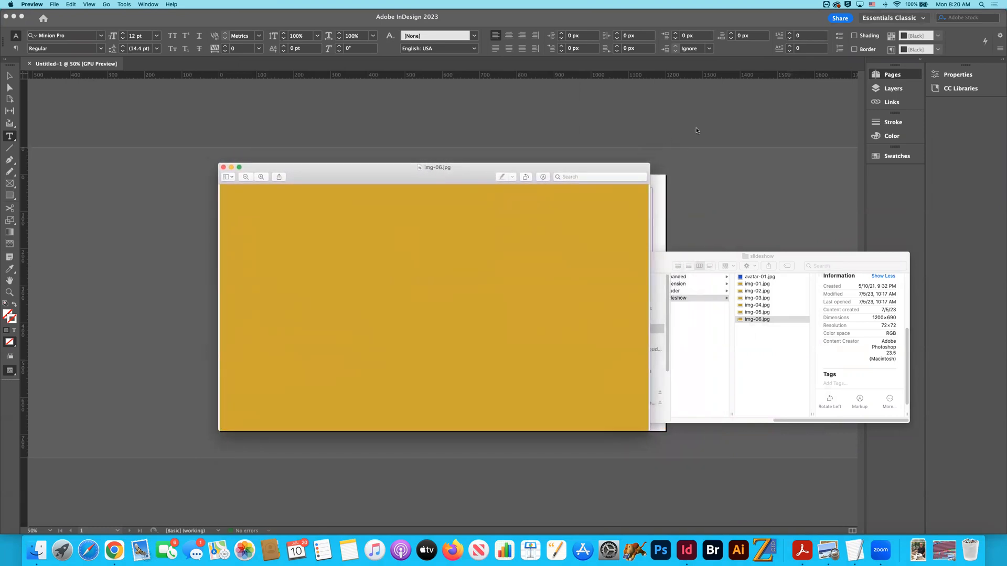
drag(648, 161, 663, 152)
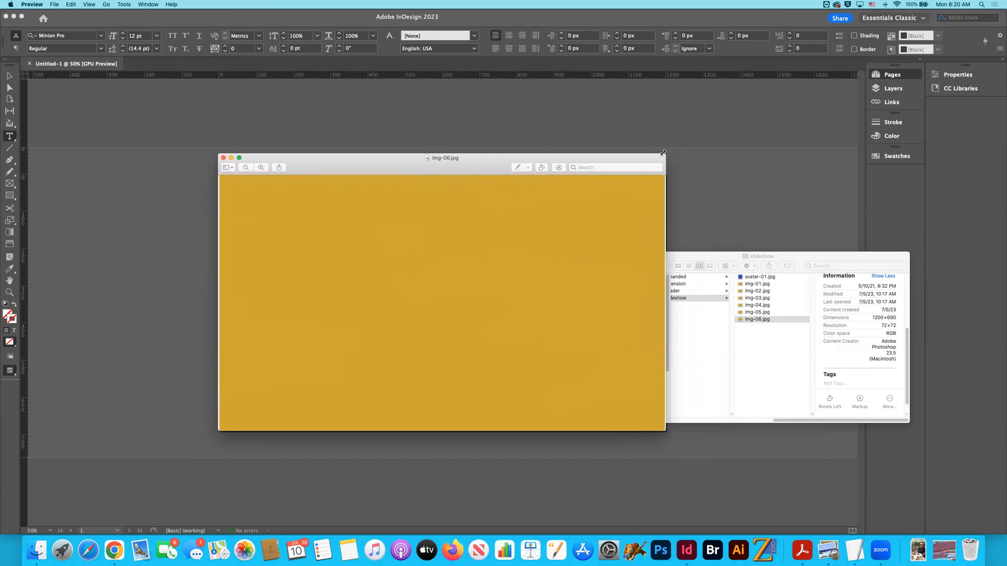
drag(461, 168, 587, 146)
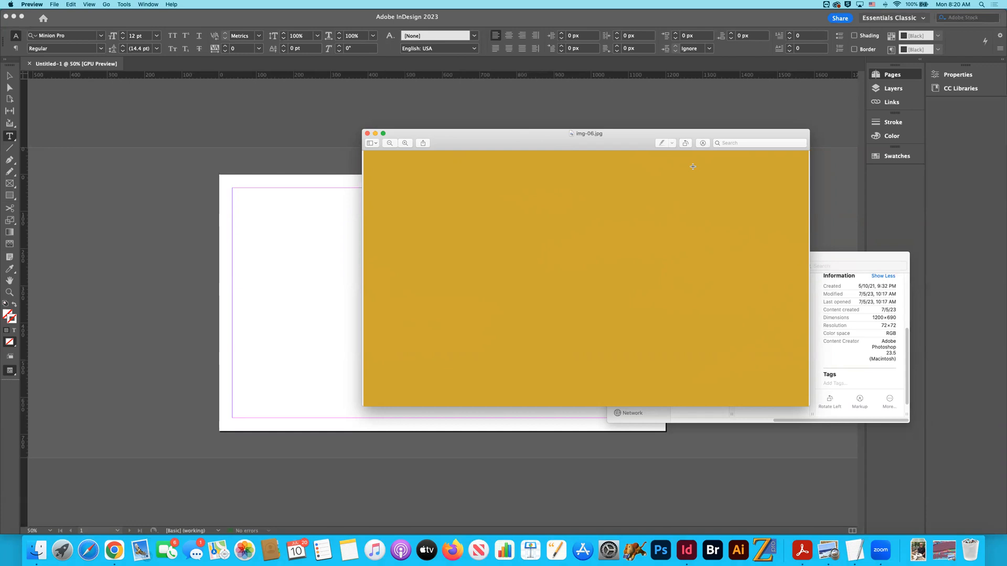
click(367, 134)
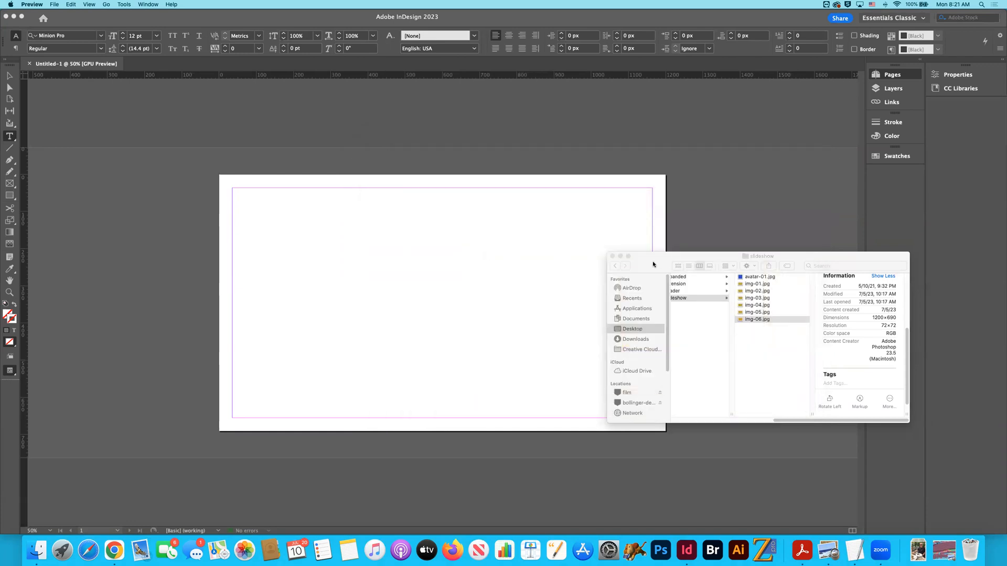
- Minimize the slideshow folder window and show the document grid on the InDesign page
drag(653, 263, 662, 262)
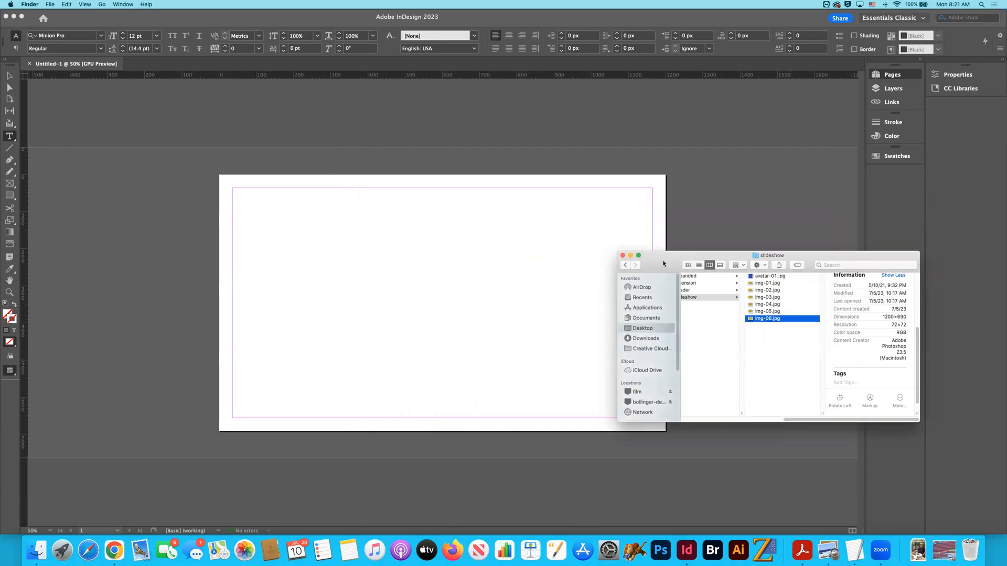
click(631, 256)
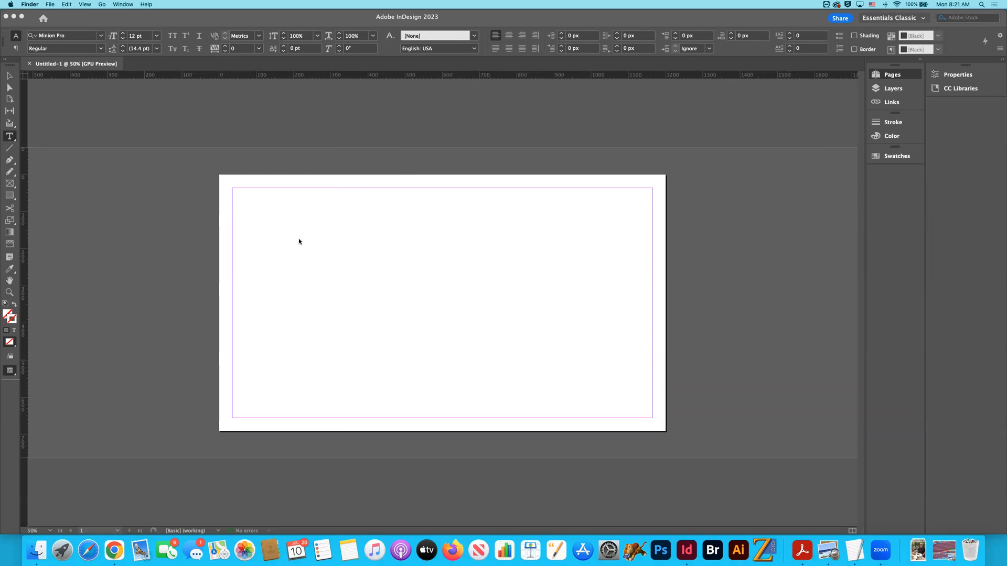
click(125, 234)
key(super+apostrophe)
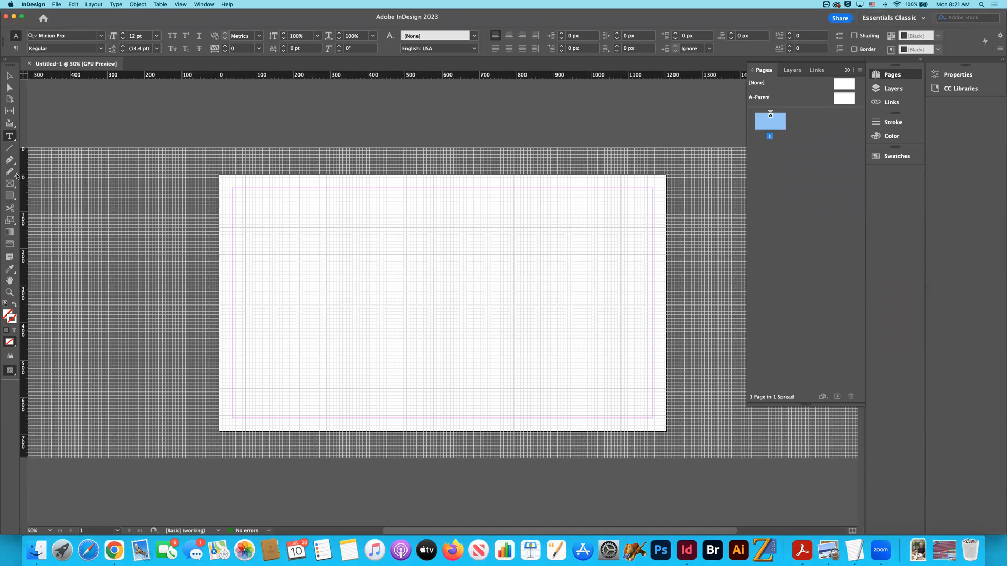
- Draw a rectangular frame about 476 by 268 px near the middle of the page and delete it
click(10, 184)
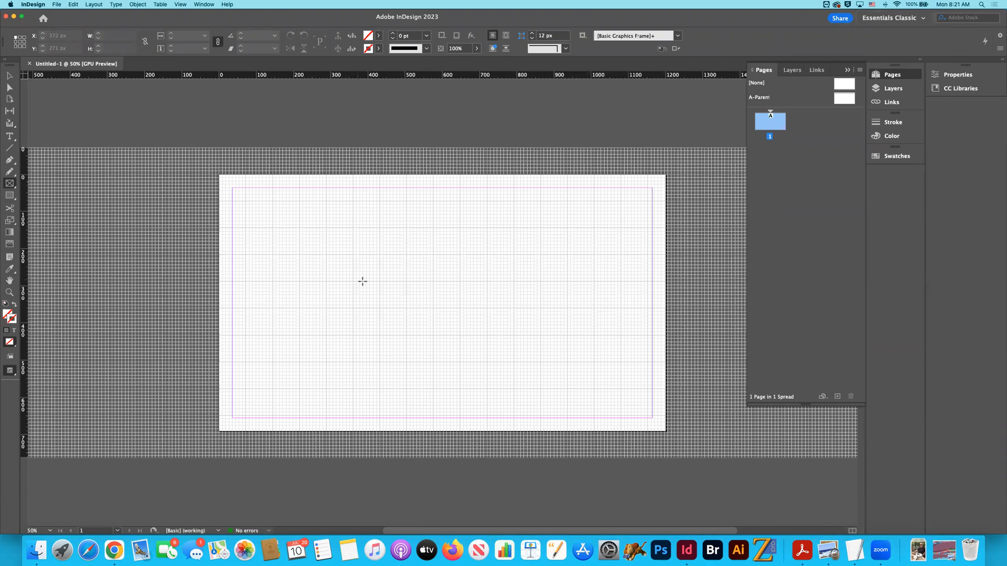
drag(338, 244, 515, 343)
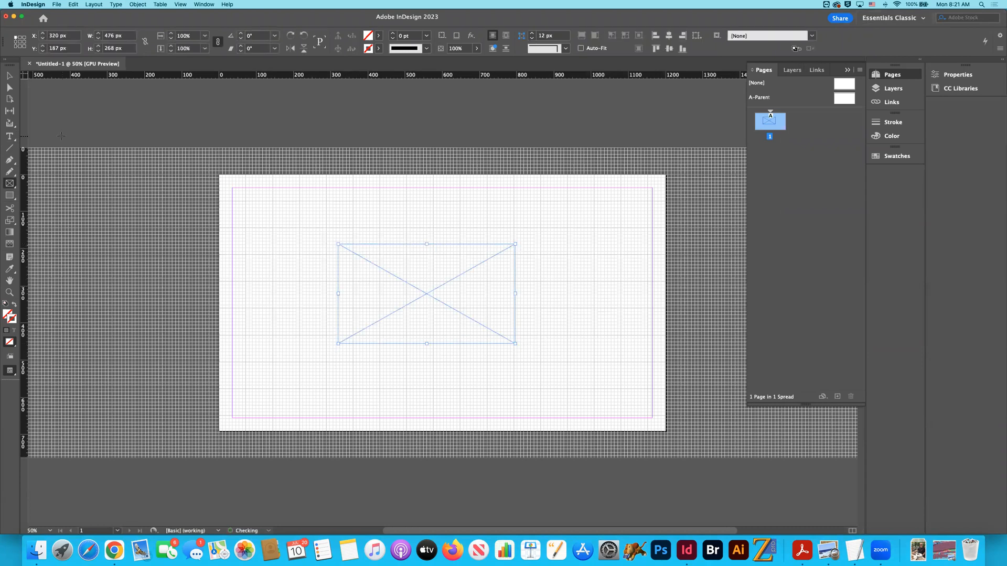
click(10, 75)
click(312, 215)
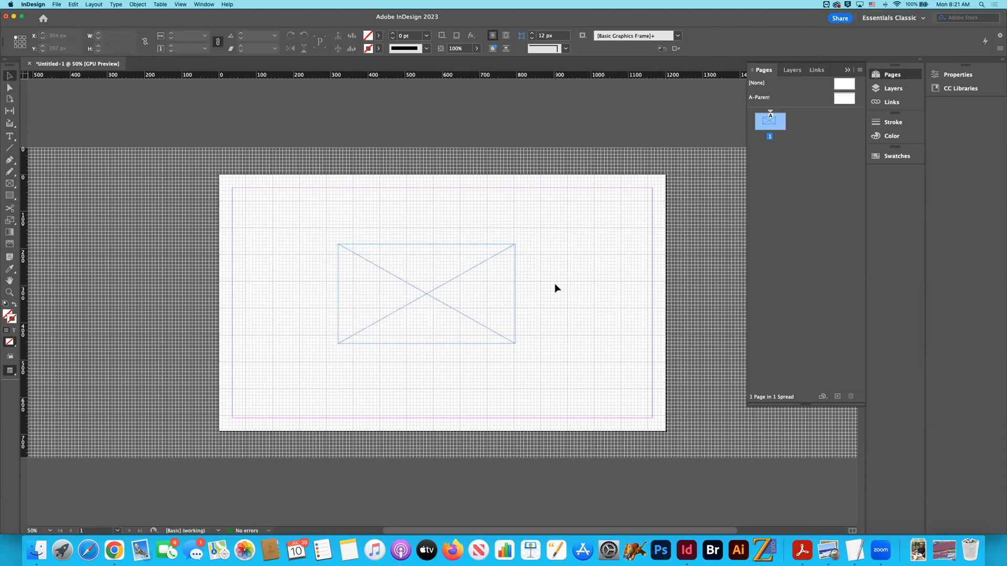
click(500, 299)
key(Delete)
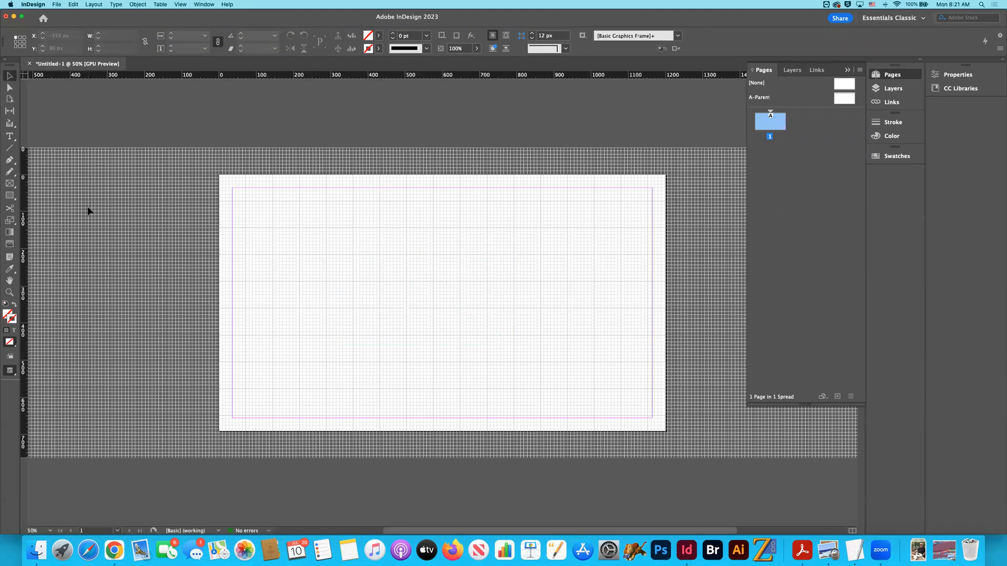
- Draw a new empty rectangular frame in the upper middle of the page and deselect it
click(10, 183)
drag(337, 224, 471, 329)
click(9, 76)
click(155, 172)
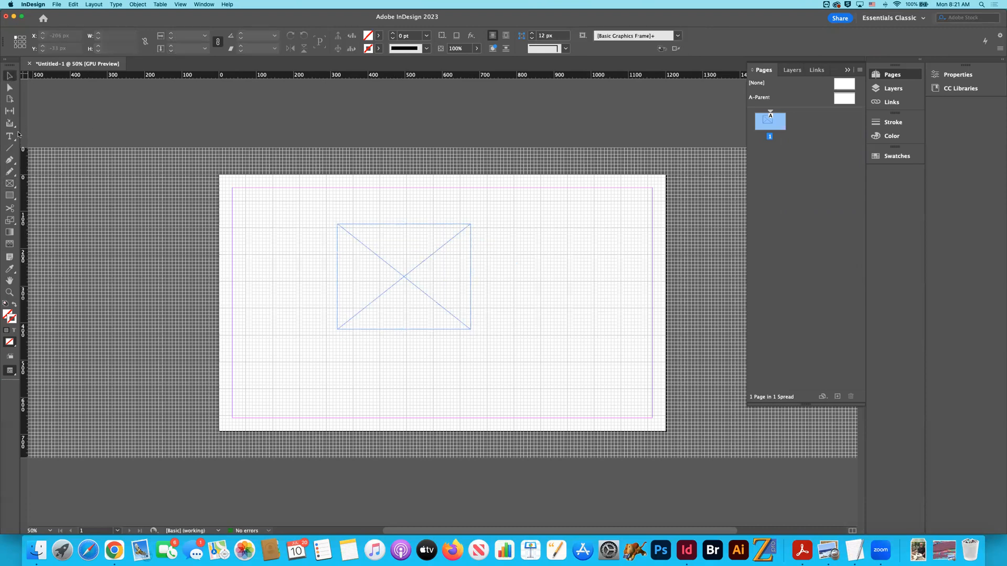
- Reshape the frame with the Direct Selection tool by moving its upper-right corner point to about X 736 px, Y 45 px
click(9, 88)
click(471, 230)
click(496, 235)
drag(470, 225, 493, 191)
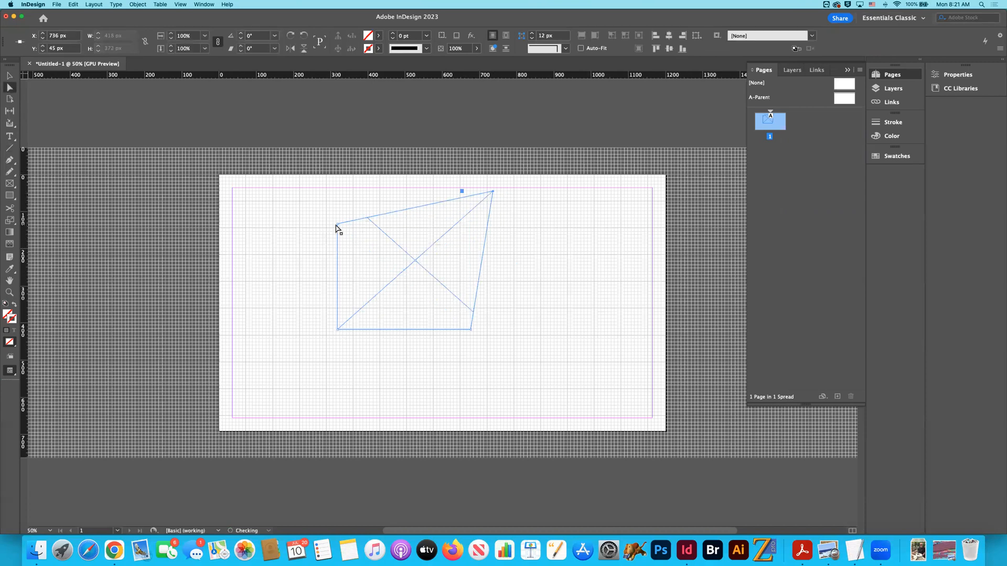
- Move the frame's upper-left corner point to about X 10 px, Y 13 px and its lower-left point to about X -6 px, Y 695 px
drag(337, 225, 223, 181)
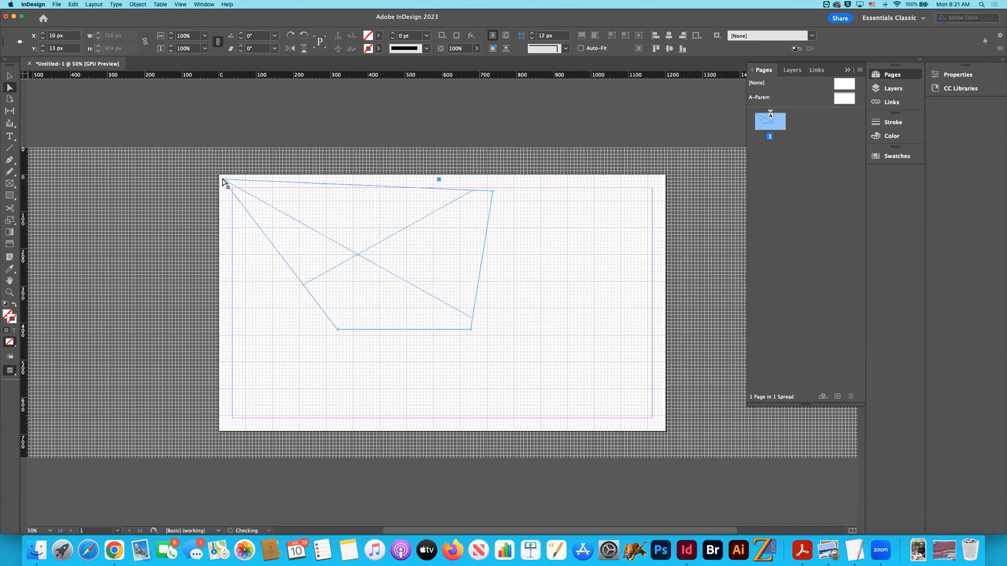
key(super+equal)
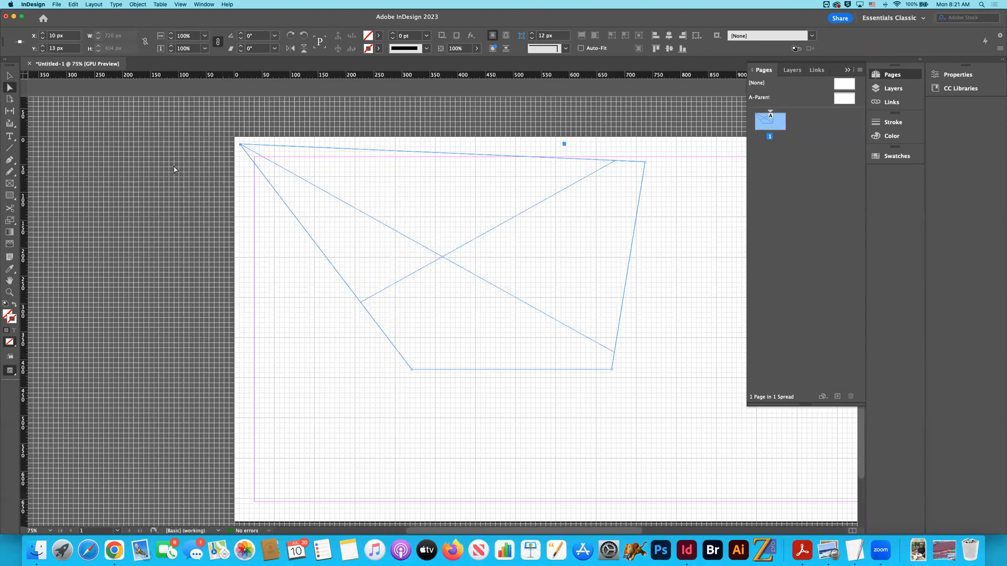
key(super+equal)
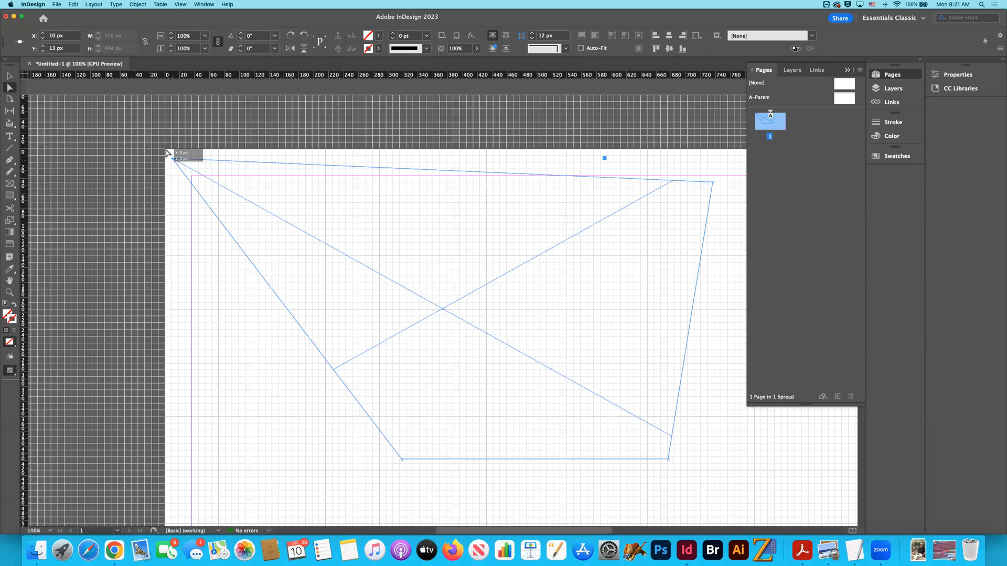
scroll(309, 226, down, 5)
drag(402, 254, 162, 459)
- Turn on Snap to Document Grid and move the frame's left corner points to X -9 px, Y 702 px and X -9 px, Y -9 px
click(181, 4)
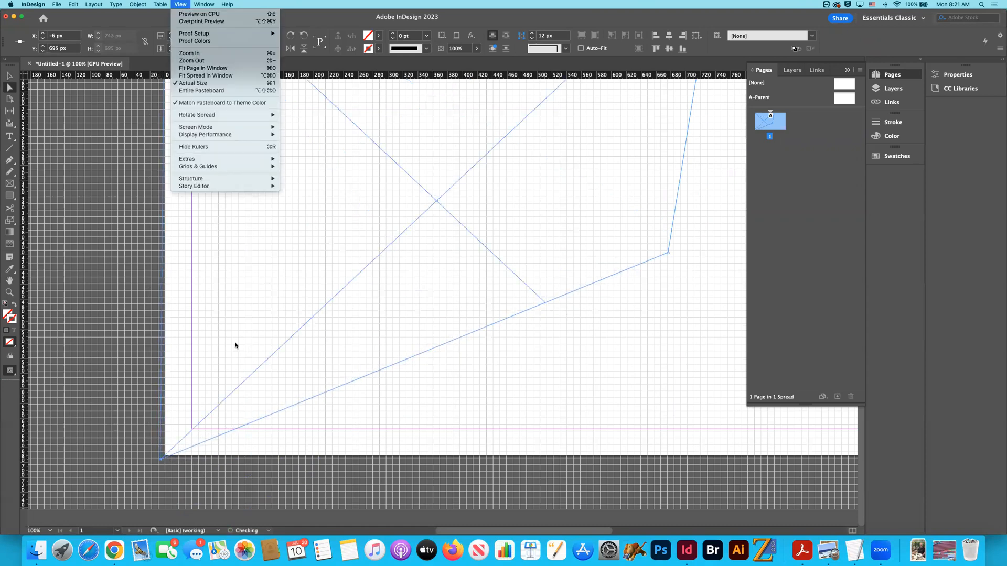
mouse_move(231, 166)
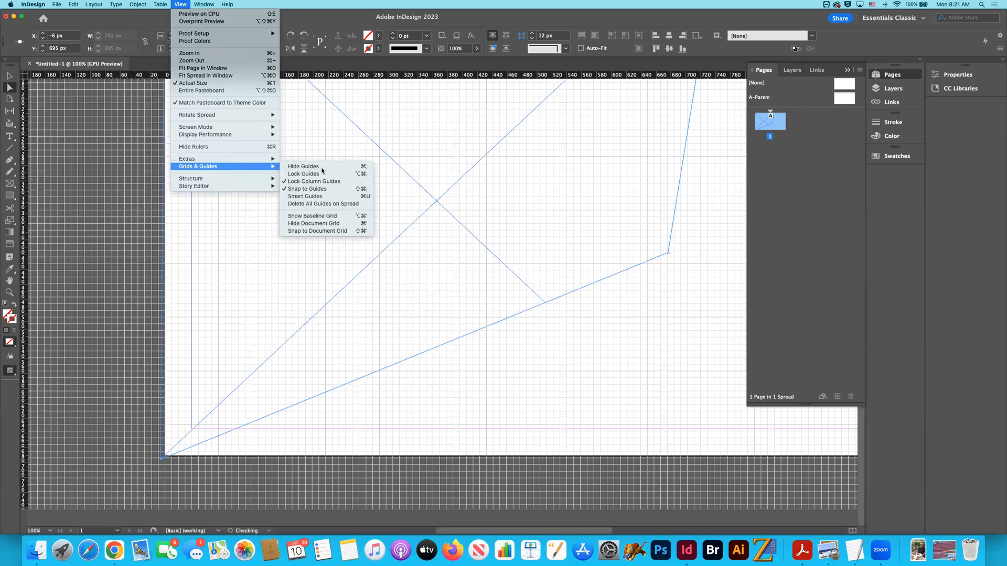
click(334, 231)
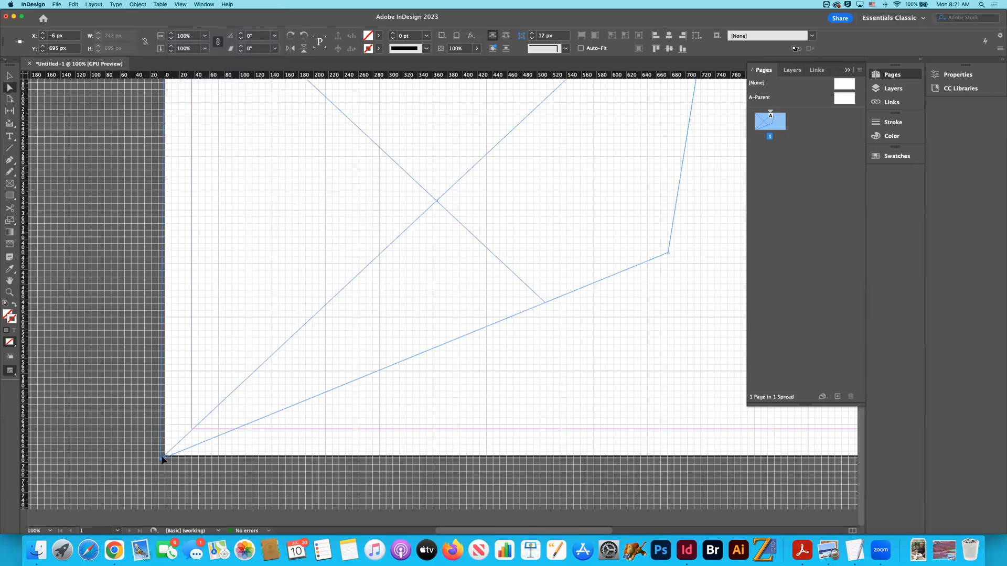
drag(162, 462, 161, 466)
scroll(229, 474, up, 8)
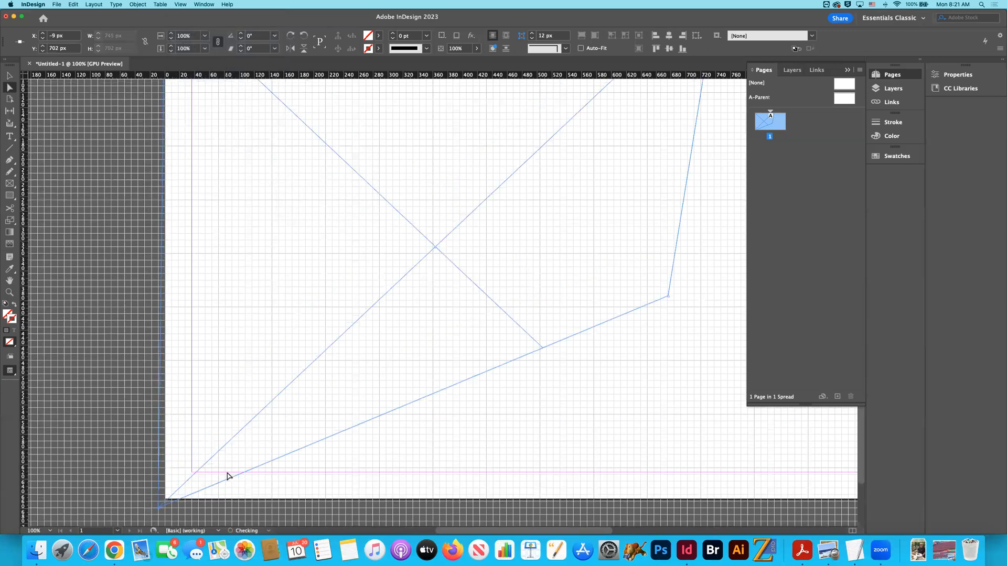
drag(166, 150, 158, 145)
- Move the frame's lower-right corner point to X 702 px, Y 702 px and its upper-right point to X 864 px, Y -9 px
scroll(184, 149, down, 8)
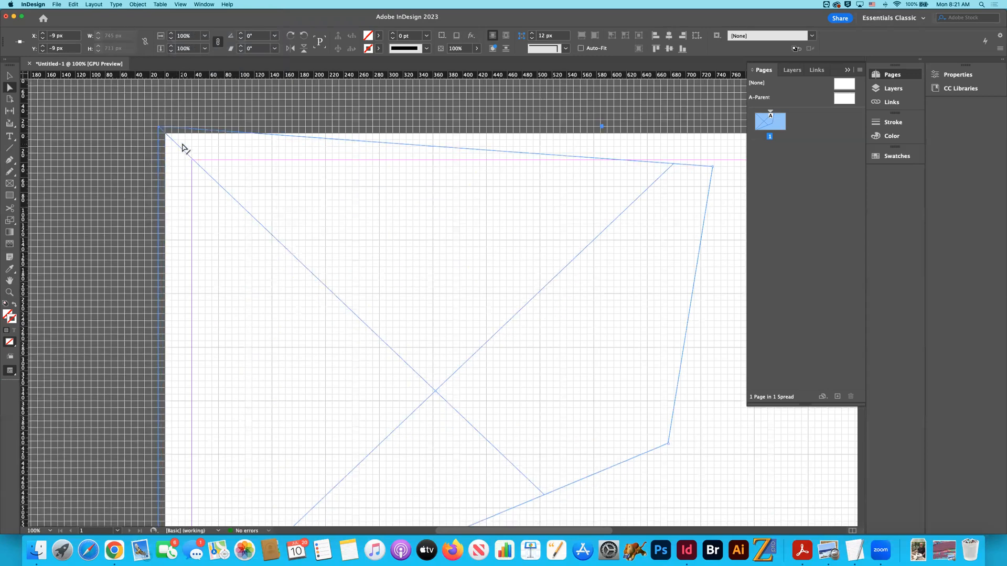
drag(667, 253, 688, 470)
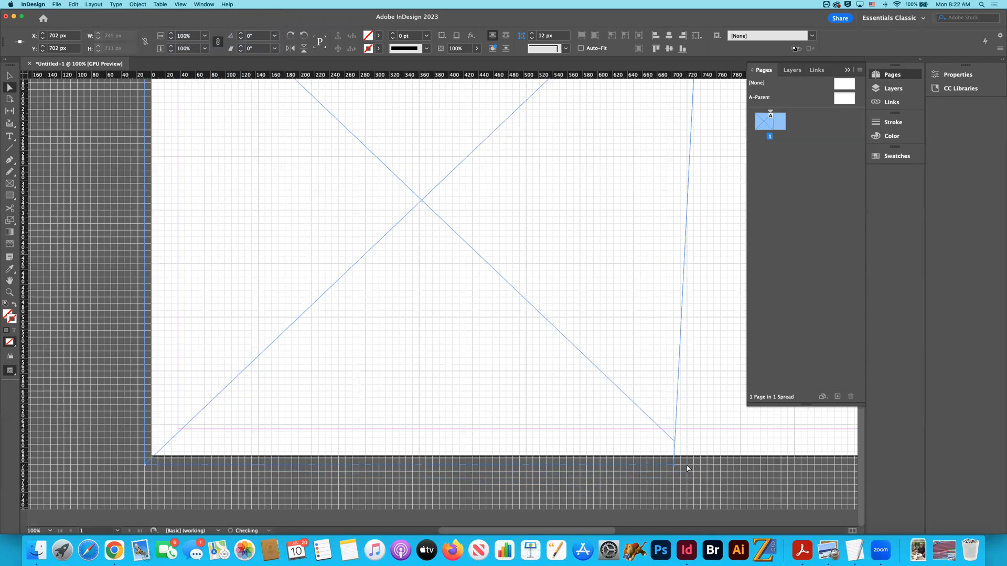
scroll(676, 395, up, 8)
drag(587, 183, 671, 140)
scroll(671, 144, right, 5)
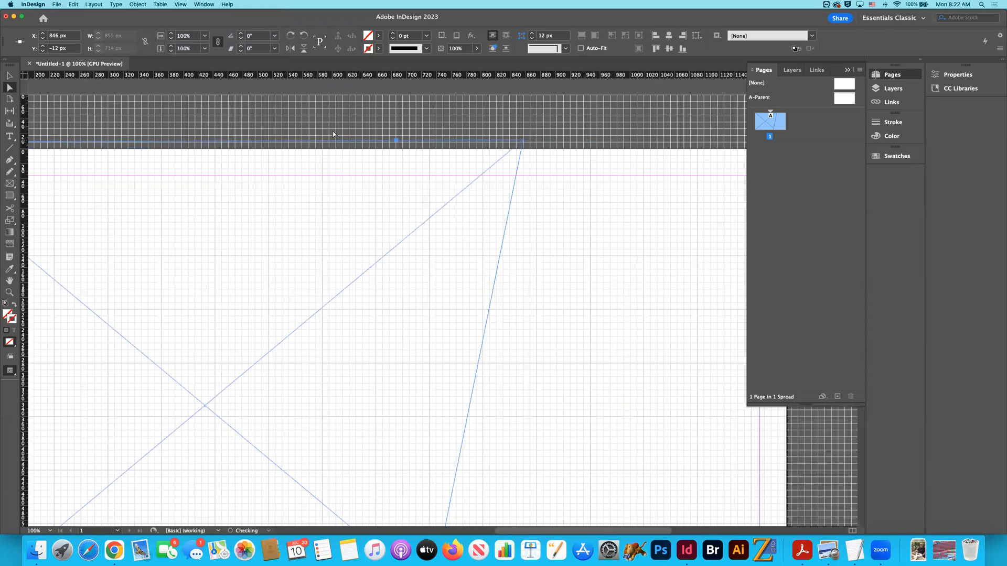
scroll(333, 134, right, 5)
drag(356, 146, 367, 148)
- Slant the frame's right edge by moving its lower-right corner point to X 513 px, Y 702 px, and deselect the frame
scroll(367, 148, down, 3)
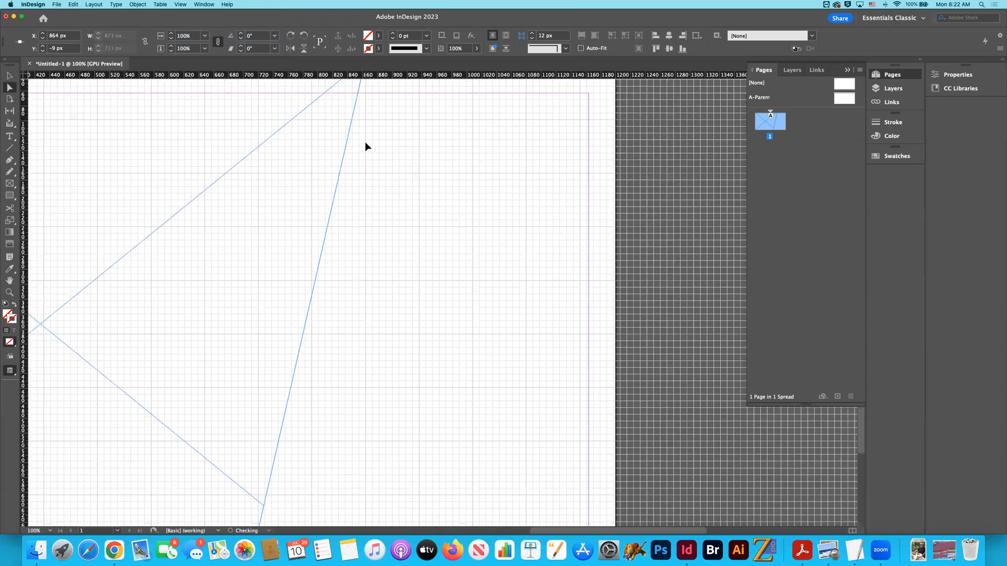
scroll(366, 146, left, 5)
scroll(366, 146, down, 3)
scroll(396, 452, down, 1)
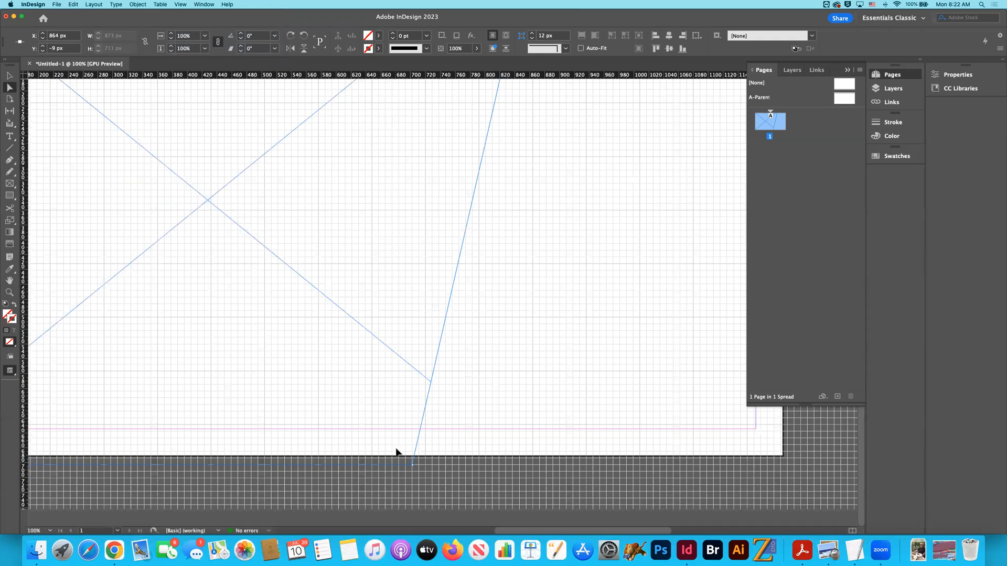
drag(413, 468, 271, 469)
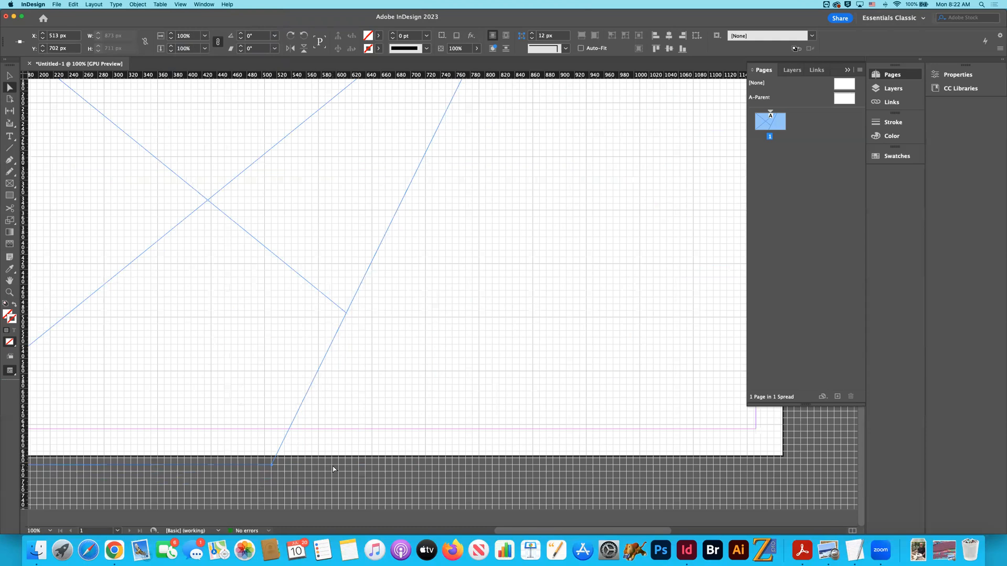
key(super+minus)
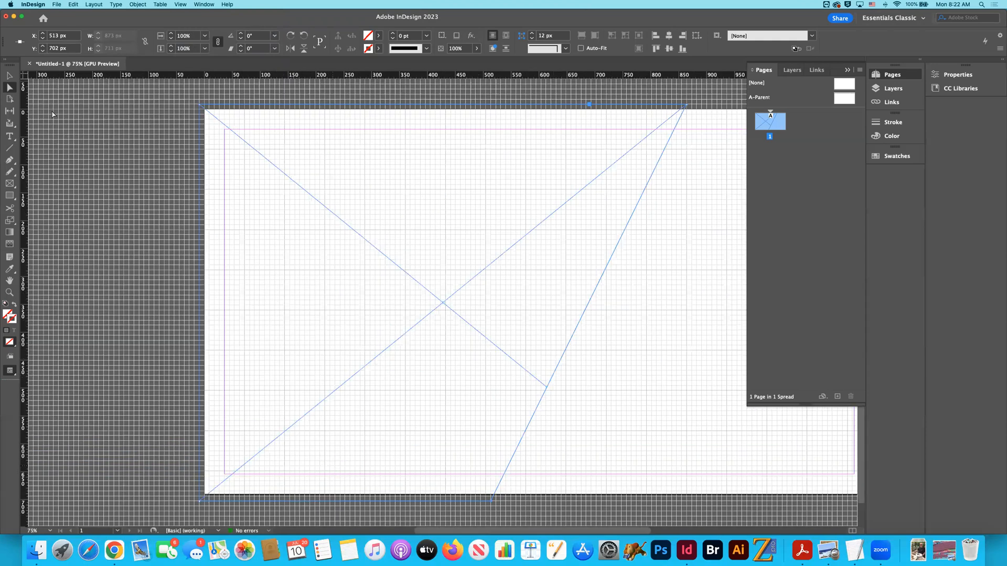
key(super+minus)
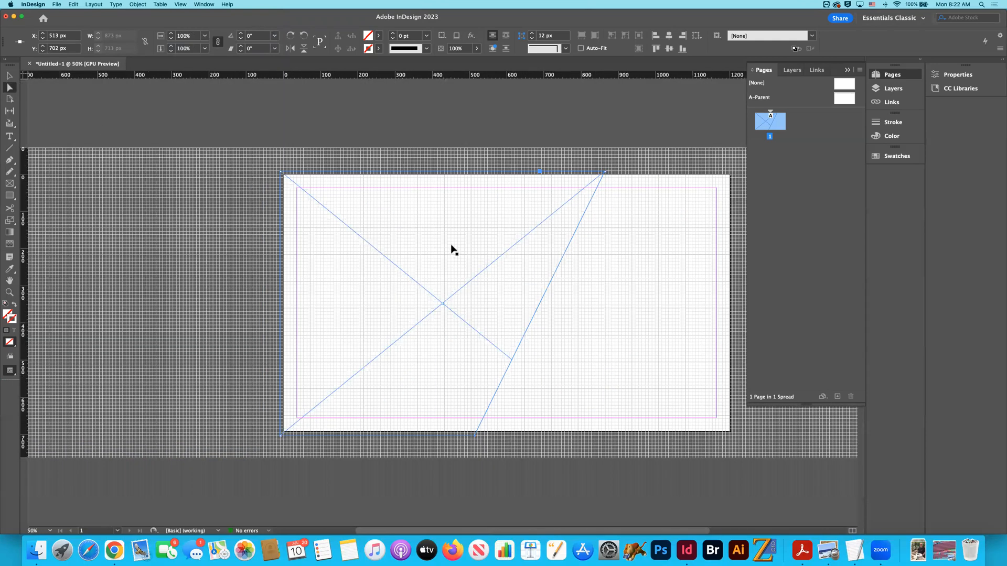
key(v)
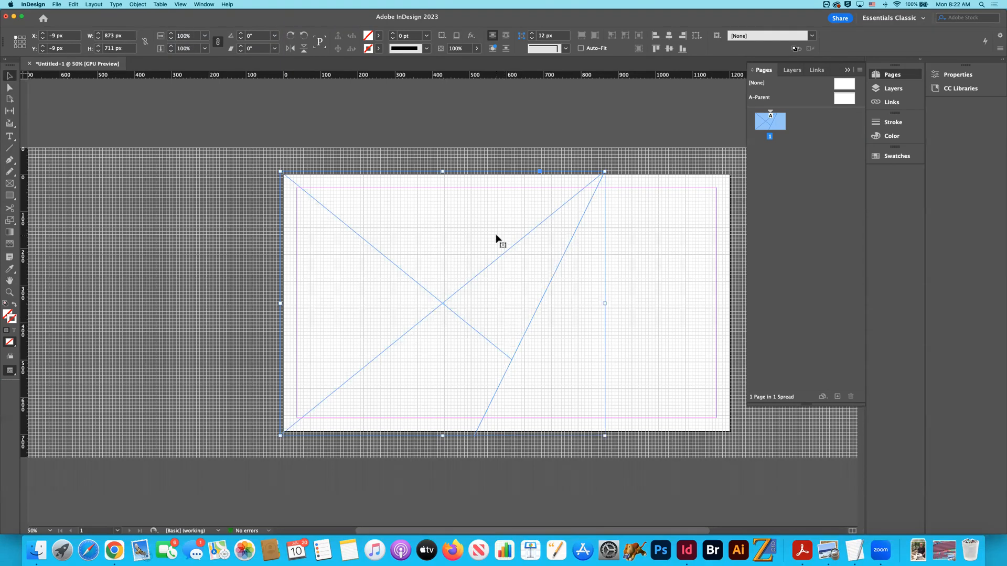
click(214, 229)
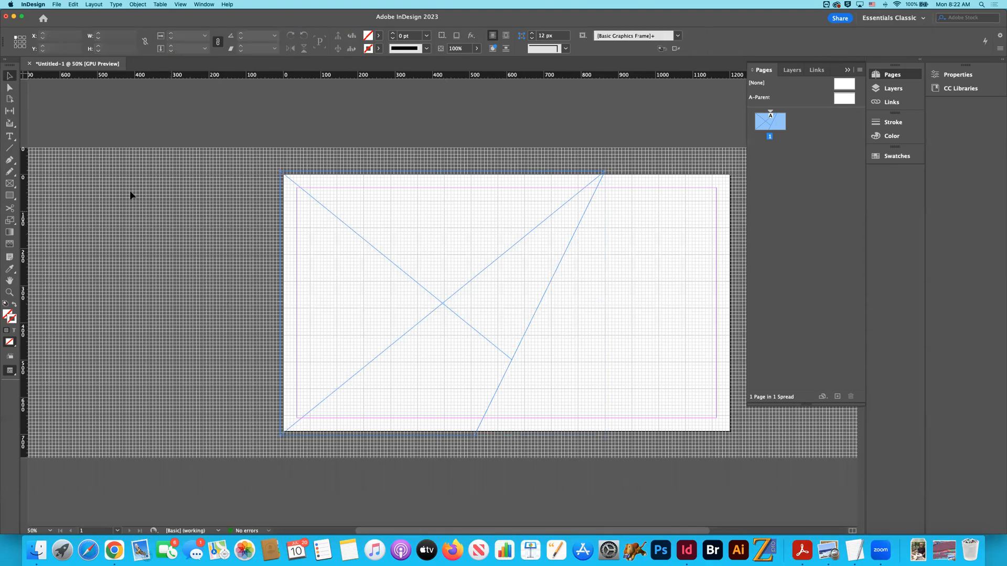
- Draw a rectangular frame about 225 by 297 px beside the slanted frame and move it to about X 954 px, Y 45 px
click(10, 183)
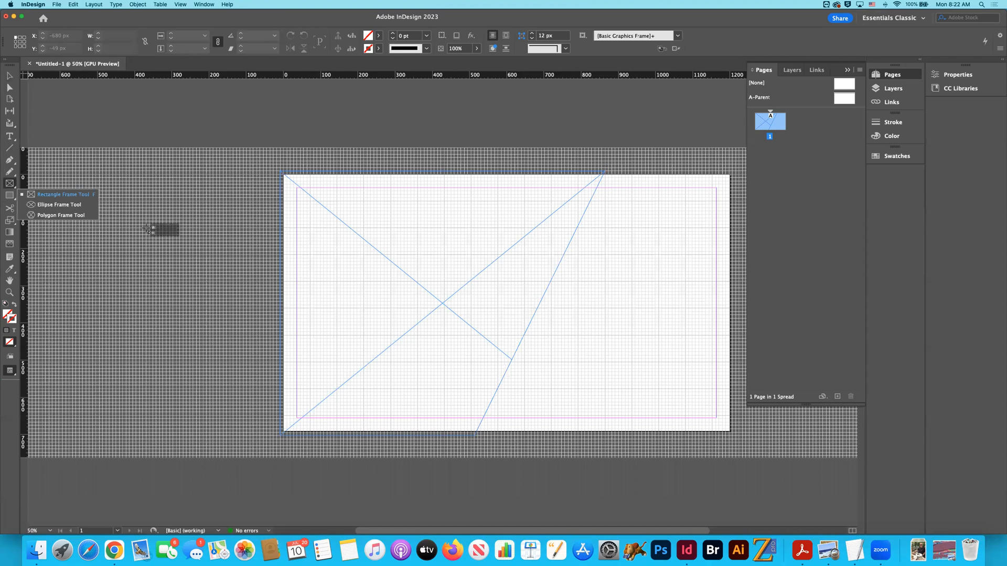
drag(608, 241, 692, 352)
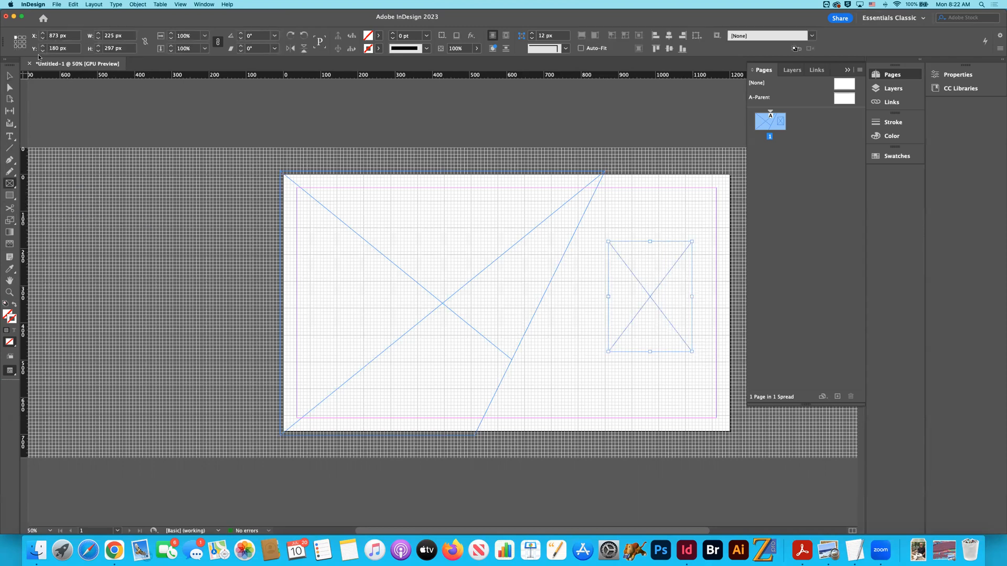
click(9, 88)
drag(693, 243, 723, 192)
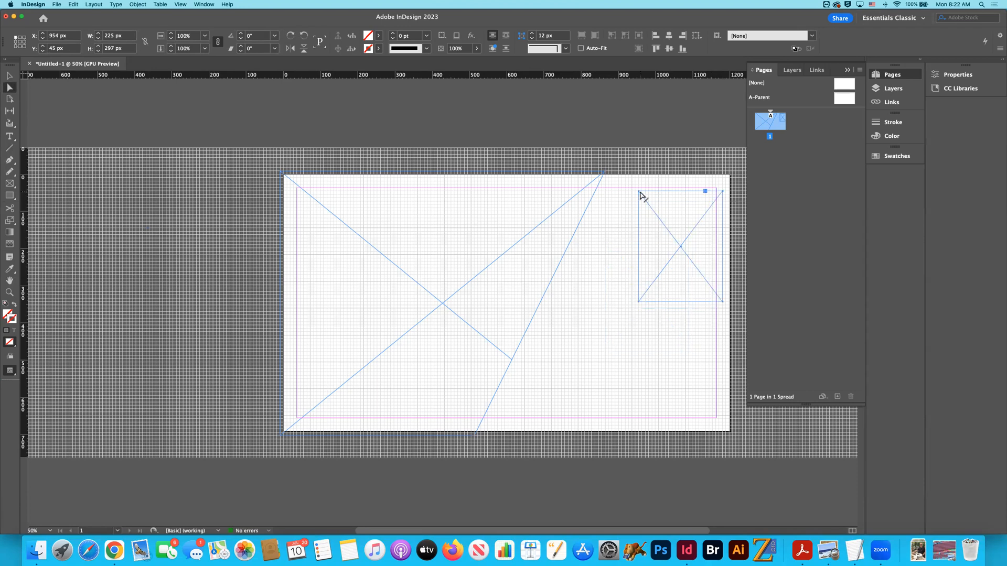
- Move the new frame's upper-left corner point to X 864 px, Y -9 px and its upper-right point to X 1206 px, Y -9 px
key(super+equal)
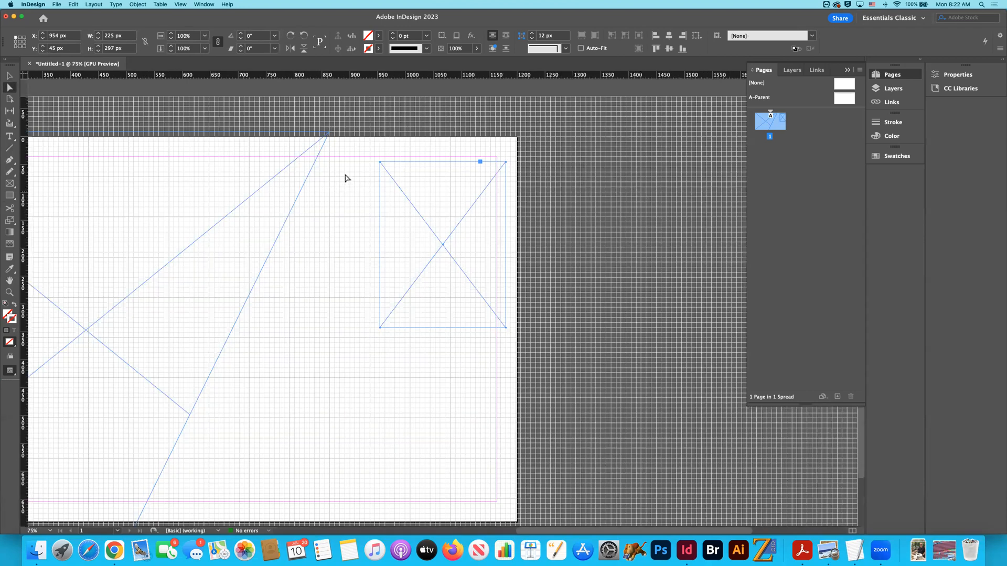
key(super+equal)
click(368, 191)
drag(358, 184, 292, 145)
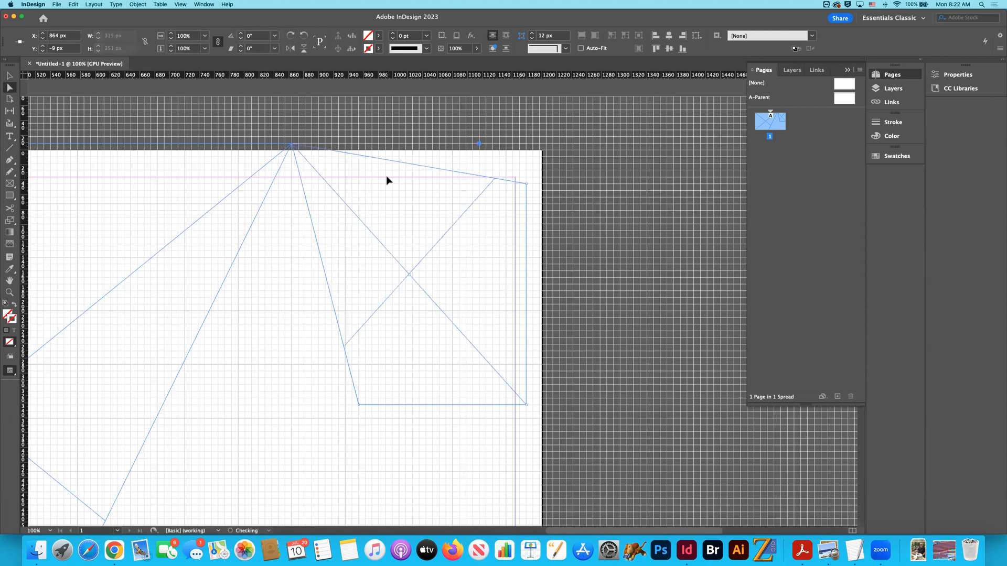
drag(527, 185, 545, 147)
- Move the second frame's lower-right corner point just outside the page corner, to X 1206 px, Y 702 px
scroll(546, 150, down, 3)
scroll(547, 153, up, 3)
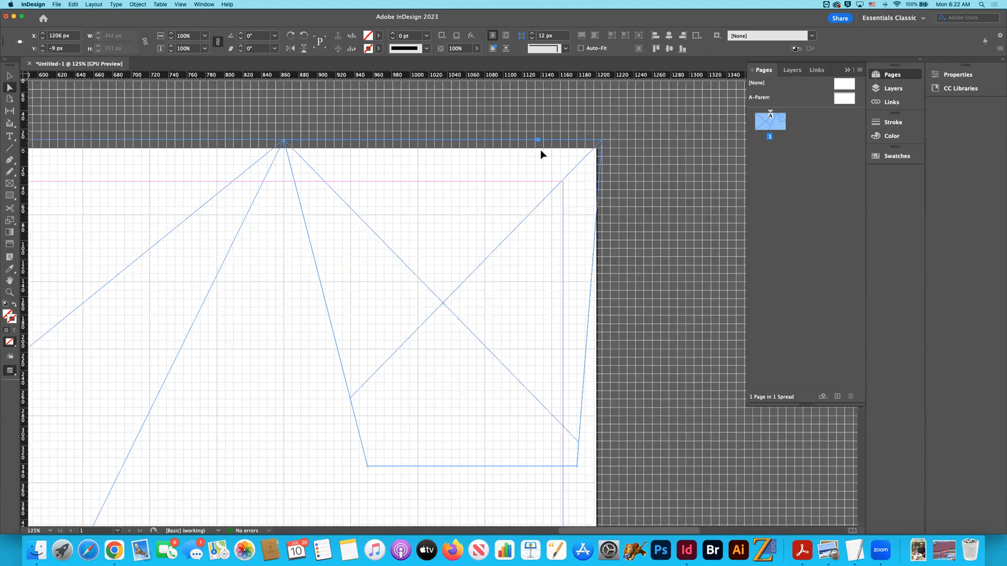
key(super+equal)
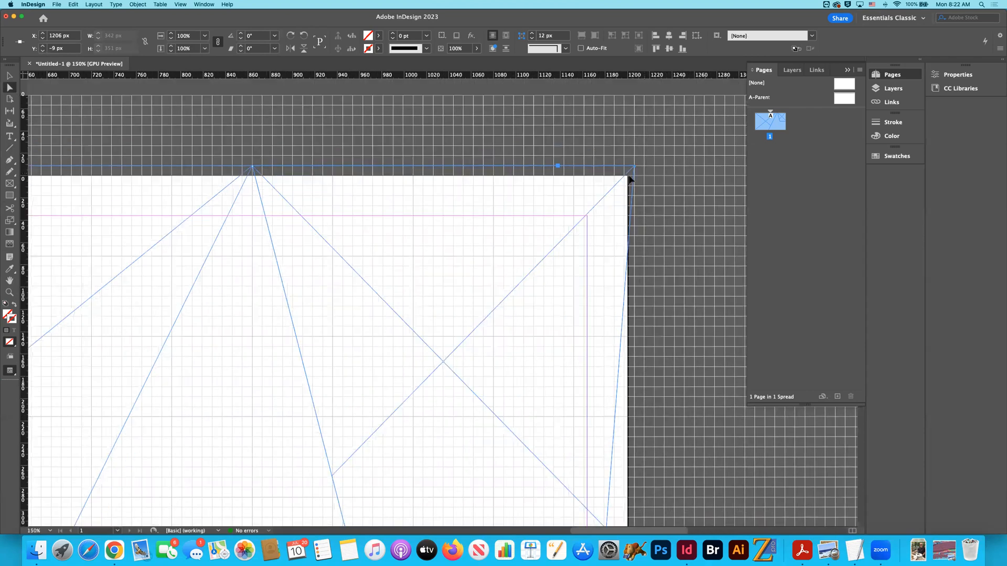
scroll(629, 176, down, 10)
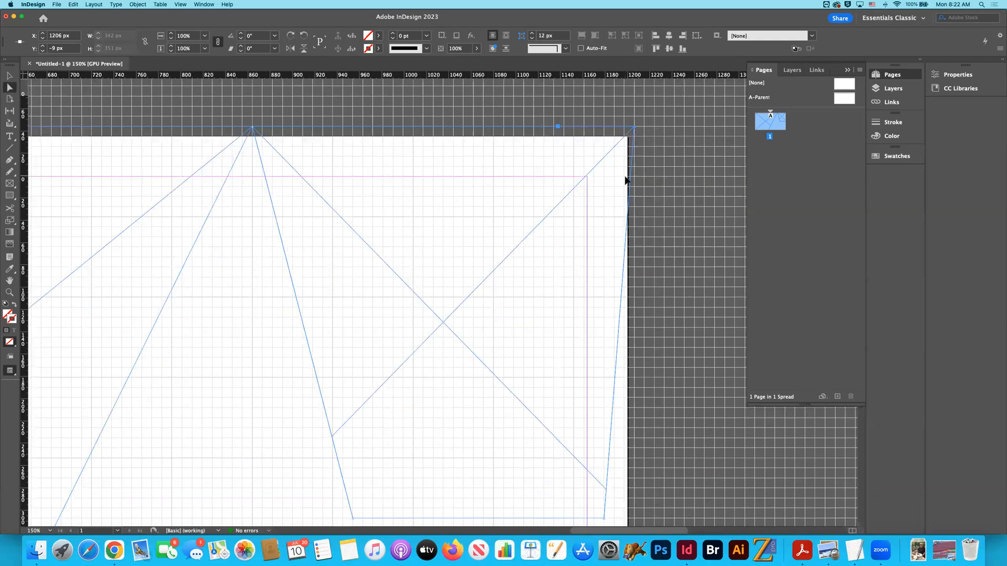
drag(604, 108, 633, 502)
scroll(633, 502, left, 5)
scroll(680, 475, right, 3)
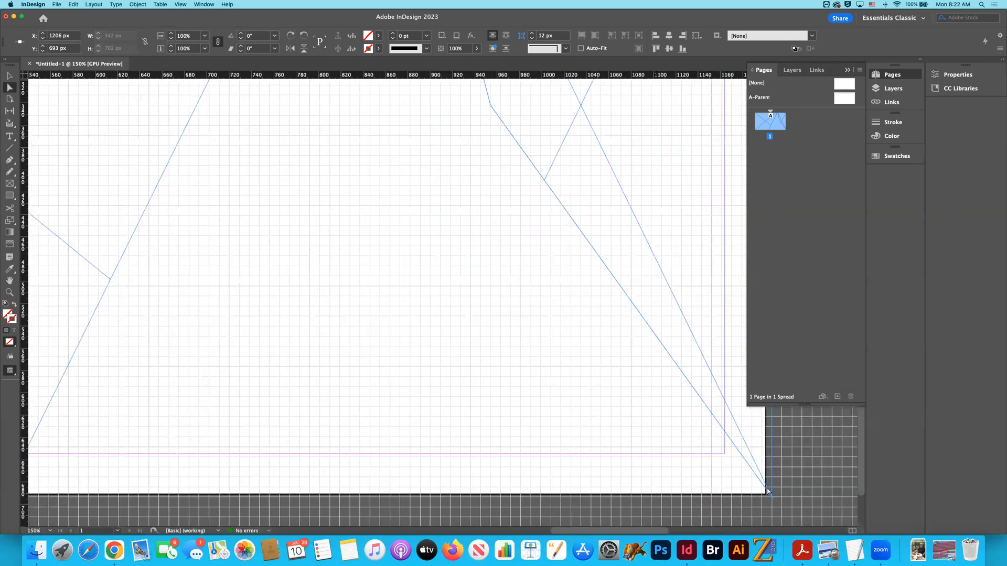
drag(773, 503, 772, 506)
- Move the second frame's lower-left corner point onto the first frame's lower-right corner so their slanted edges meet, and deselect it
scroll(741, 479, left, 2)
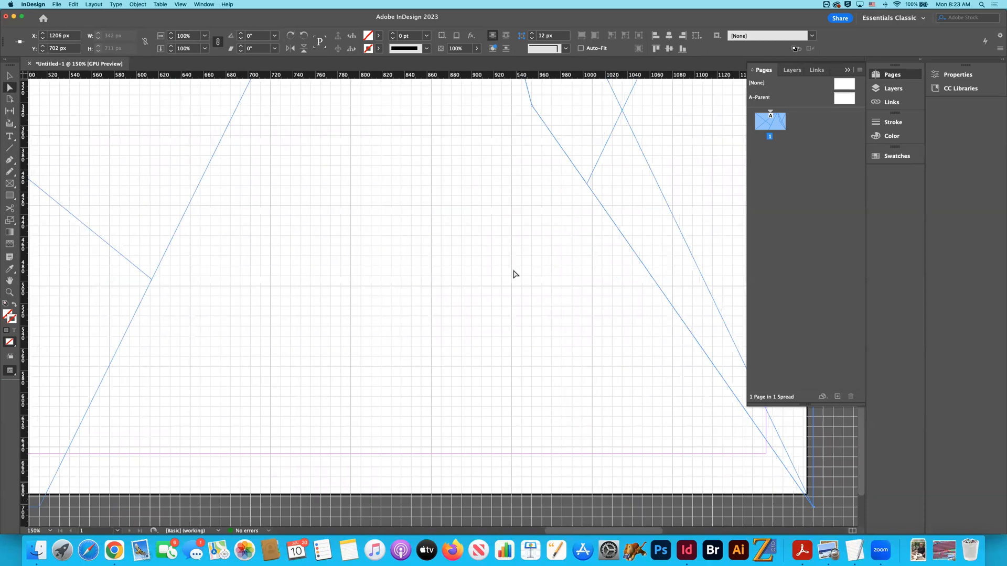
drag(531, 106, 41, 511)
click(96, 522)
scroll(185, 483, left, 5)
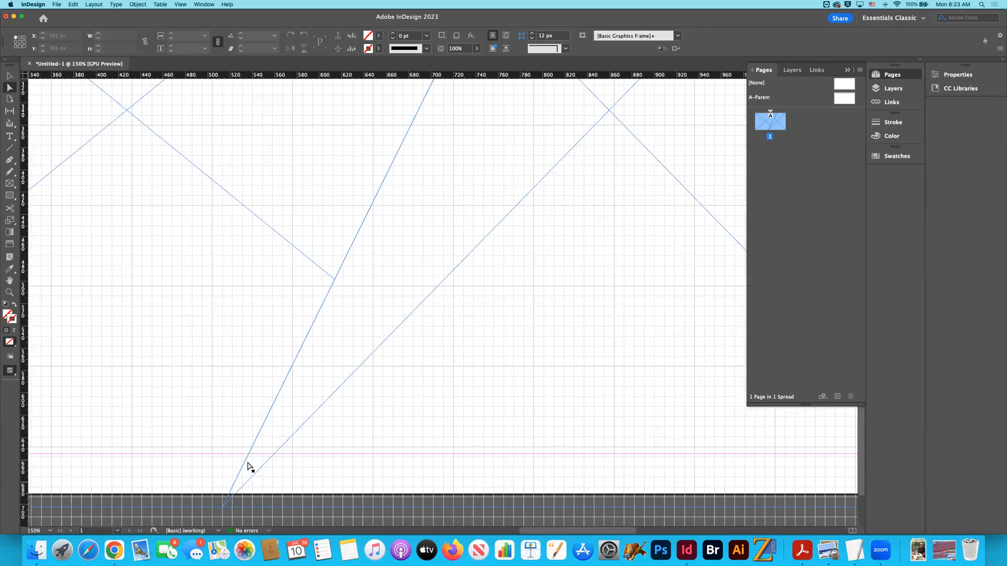
key(super+minus)
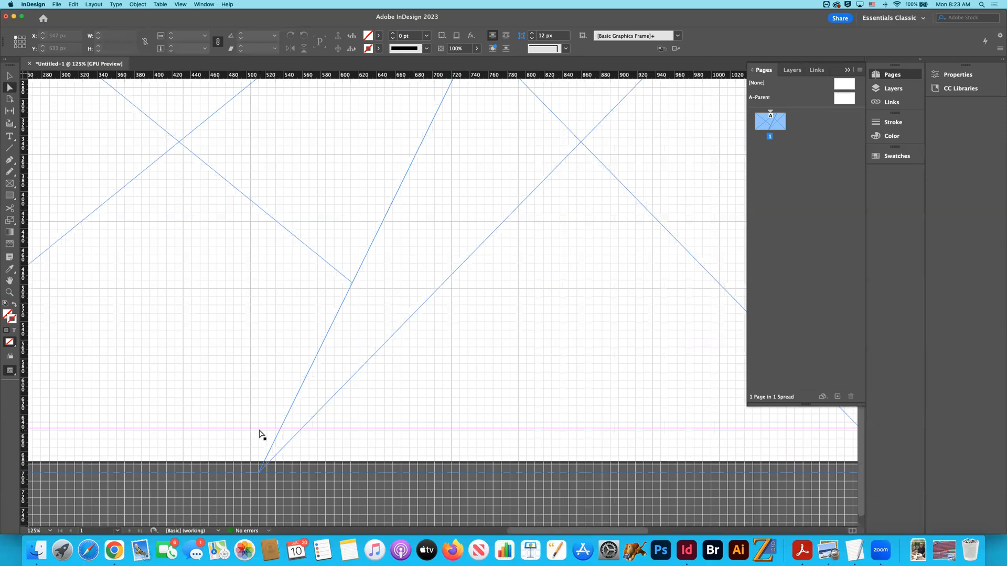
key(super+minus)
key(super+minus)
key(super+minus)
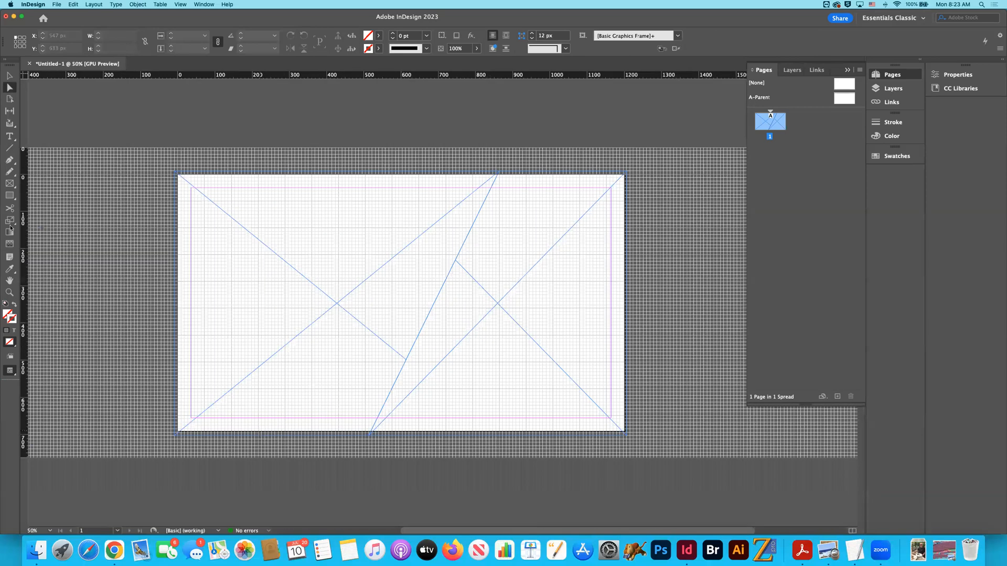
- Select the left slanted frame, start placing an image into it, and open the 1_art-design folder on the bollinger-design drive
click(10, 75)
click(247, 286)
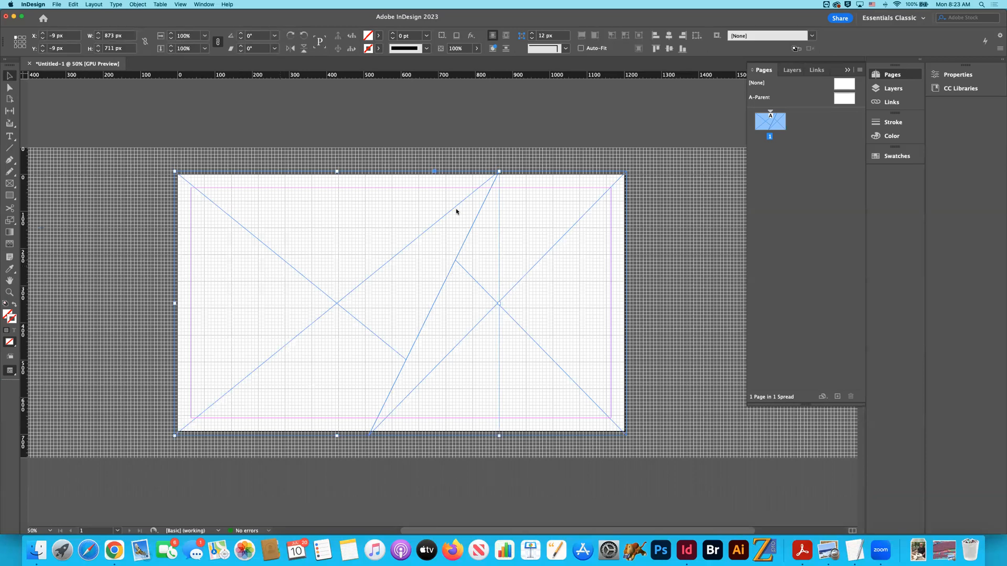
key(super+d)
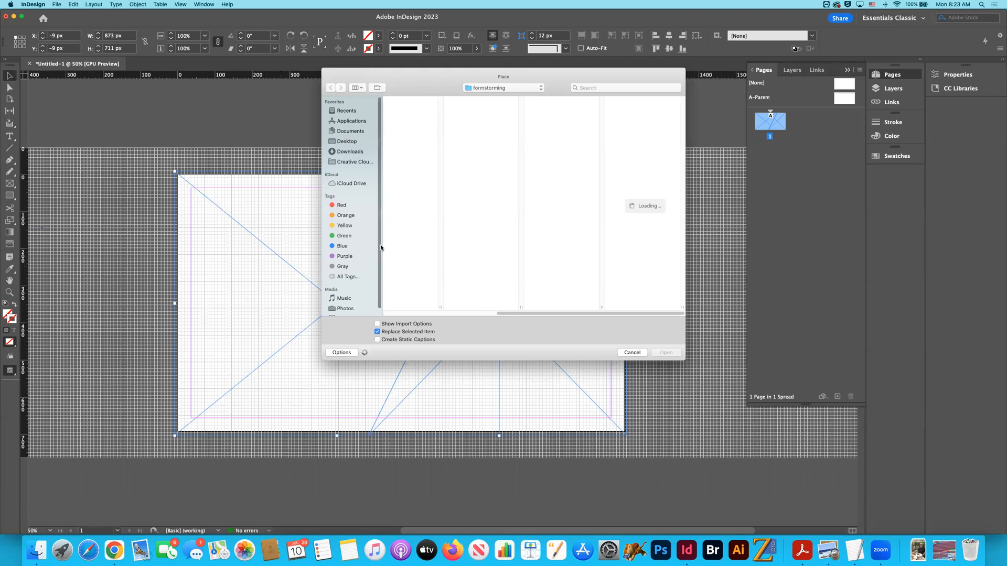
scroll(367, 246, down, 1)
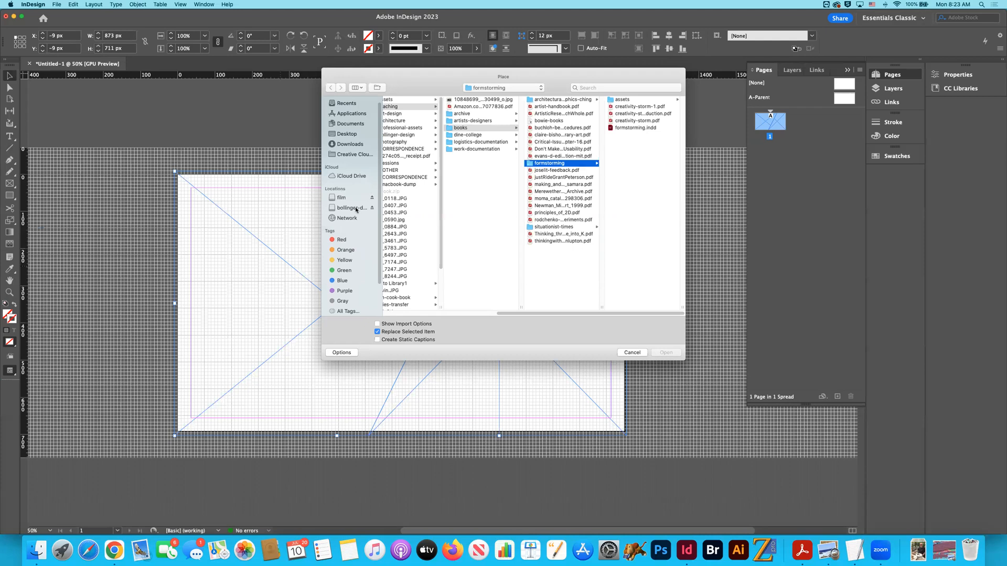
click(356, 208)
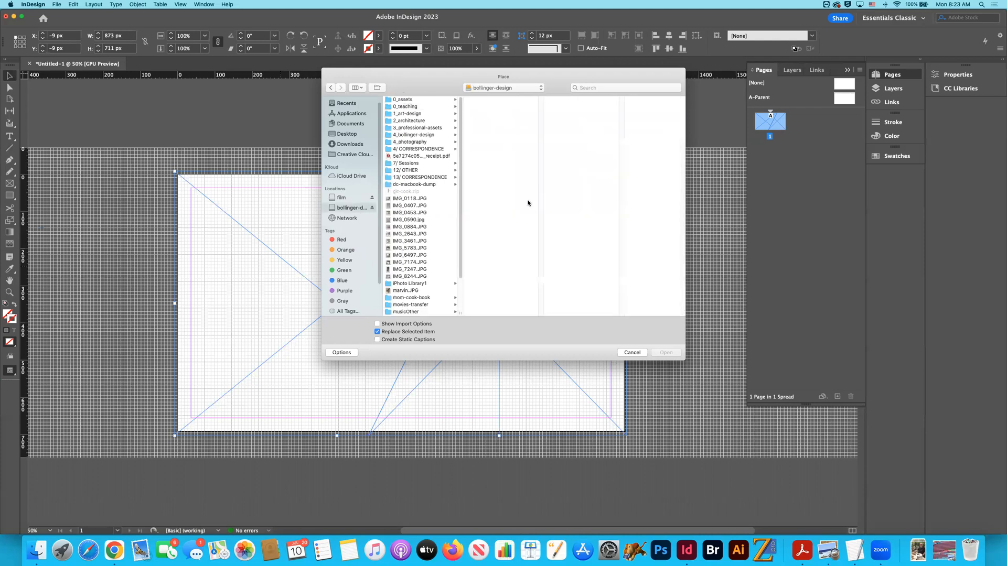
click(420, 114)
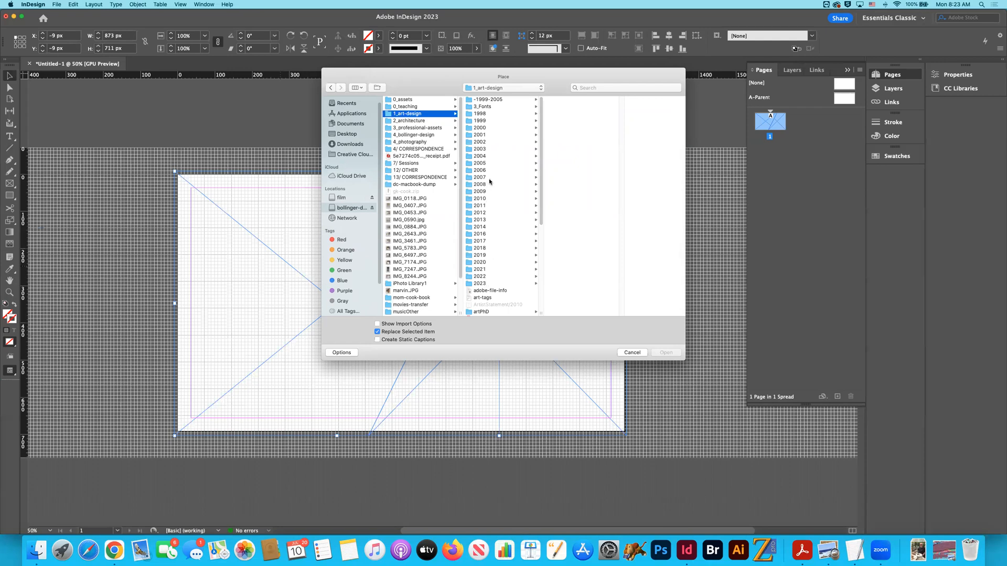
- Browse the 2017, 2018 and 2022 folders and open the process folder of the bol-222-2 Waiblingen project
click(497, 241)
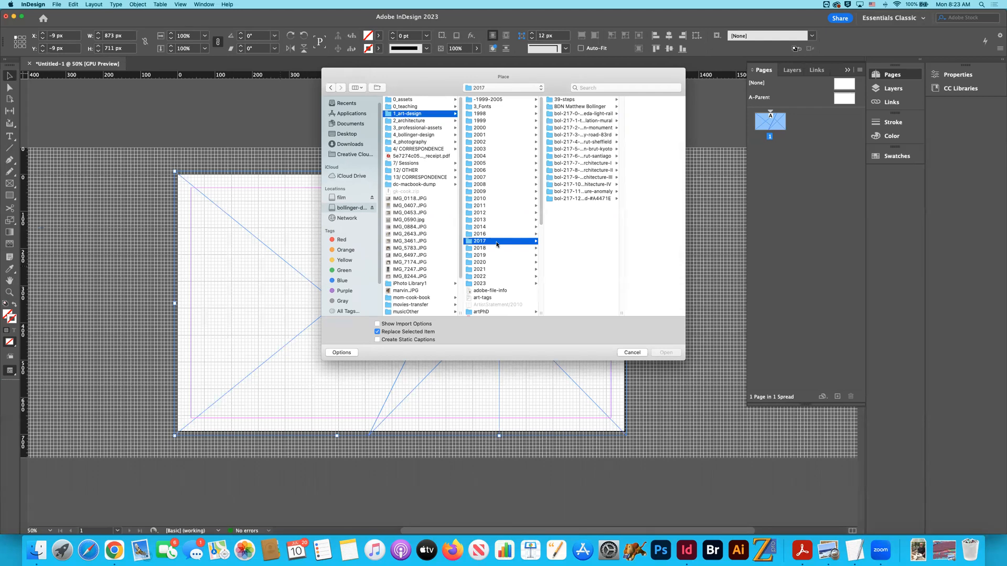
click(497, 249)
scroll(572, 264, down, 4)
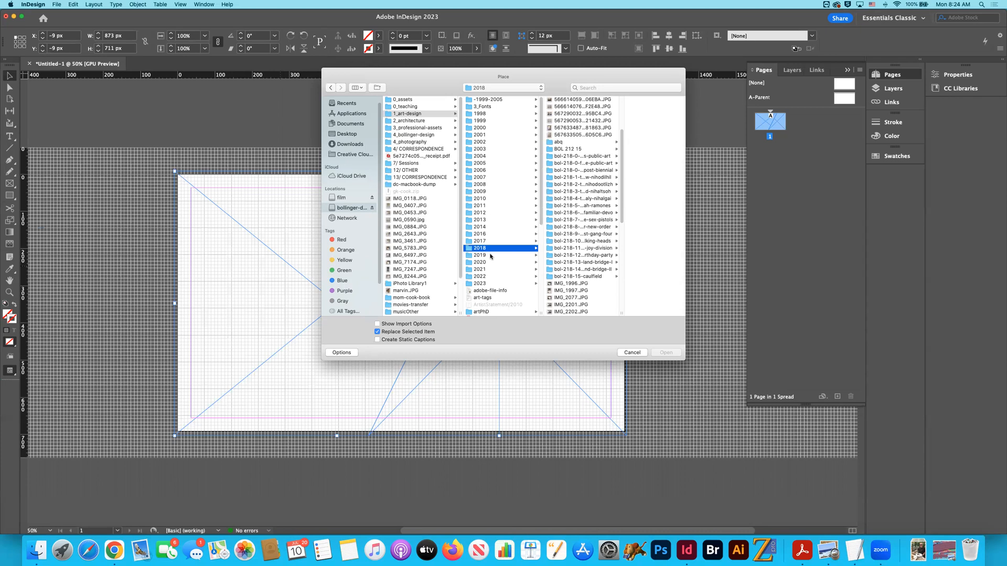
click(490, 277)
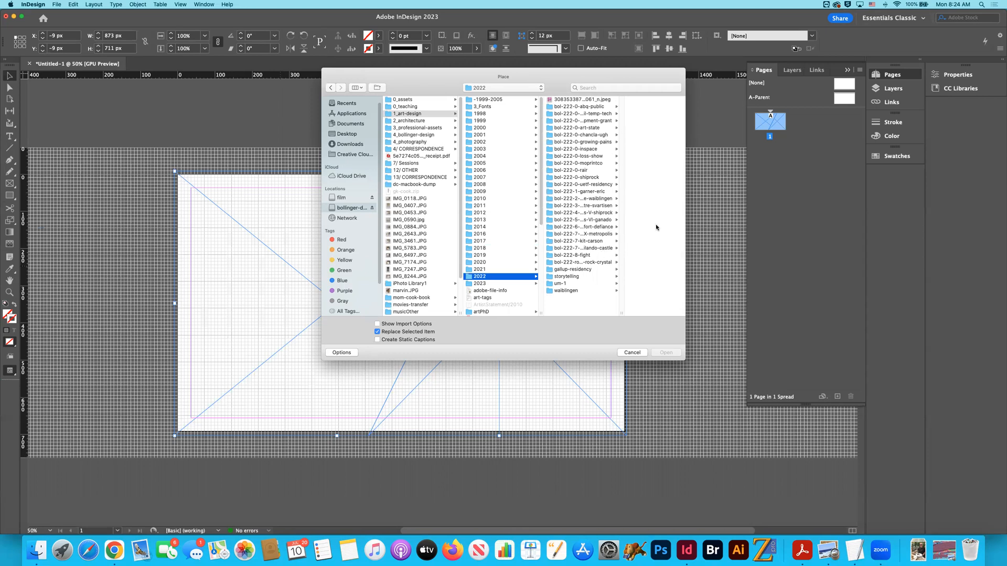
click(604, 200)
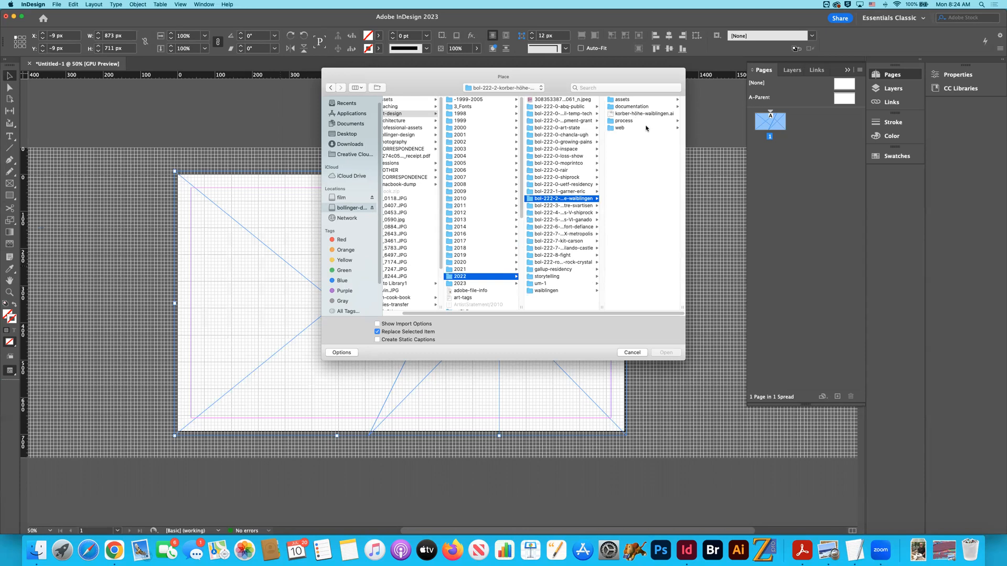
click(629, 100)
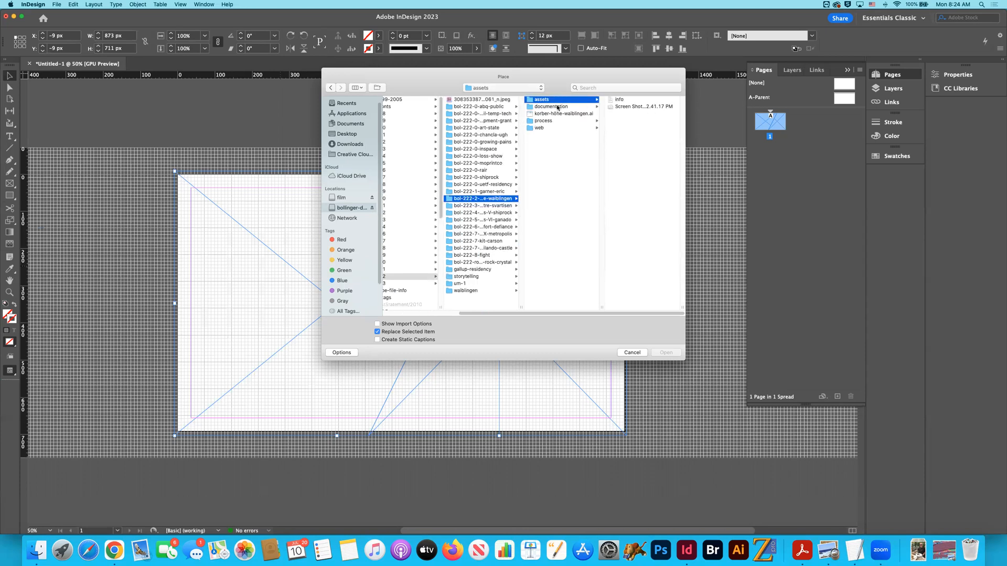
click(557, 107)
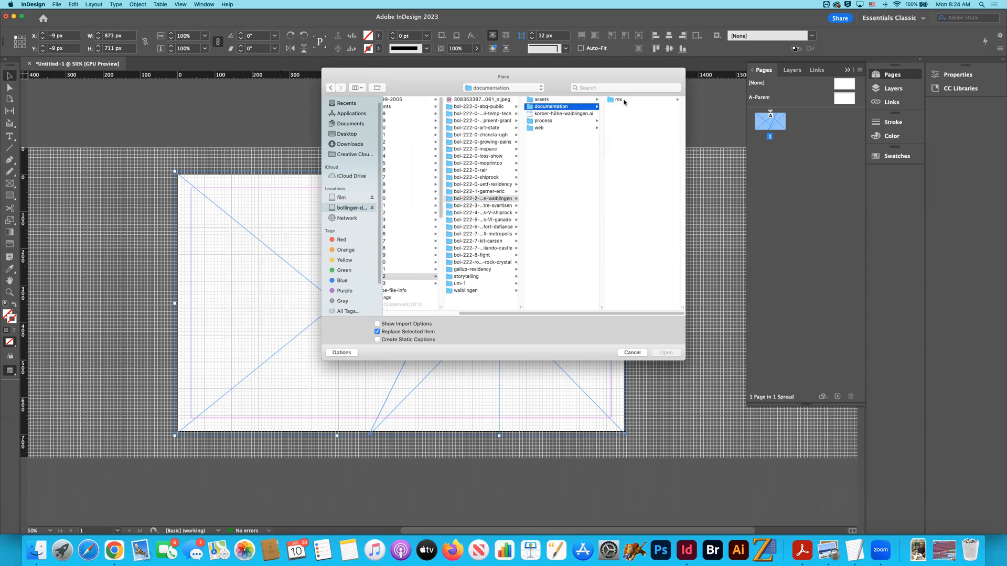
click(553, 122)
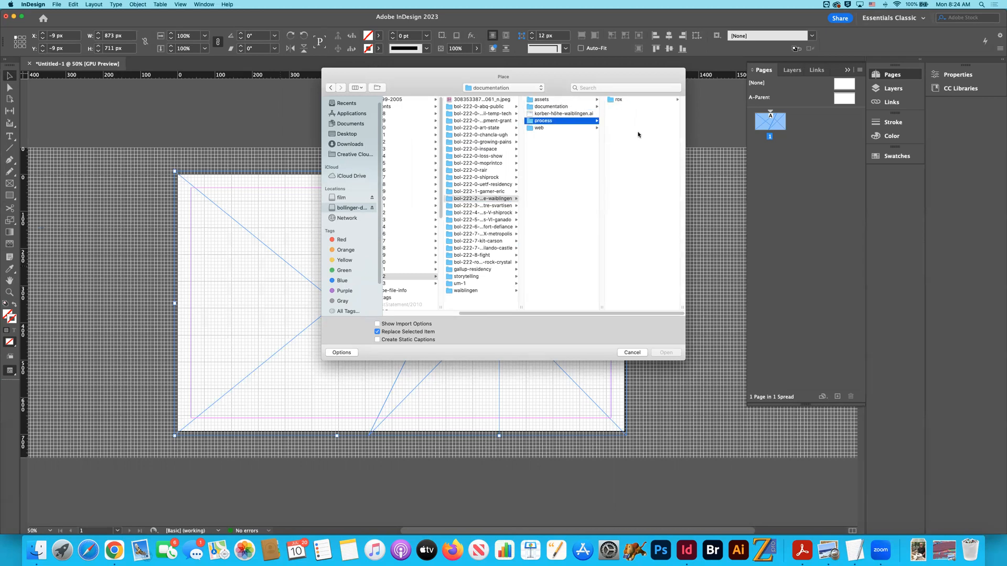
- Preview the JPG photos in the process folder to look for an image suited to the left frame
click(636, 101)
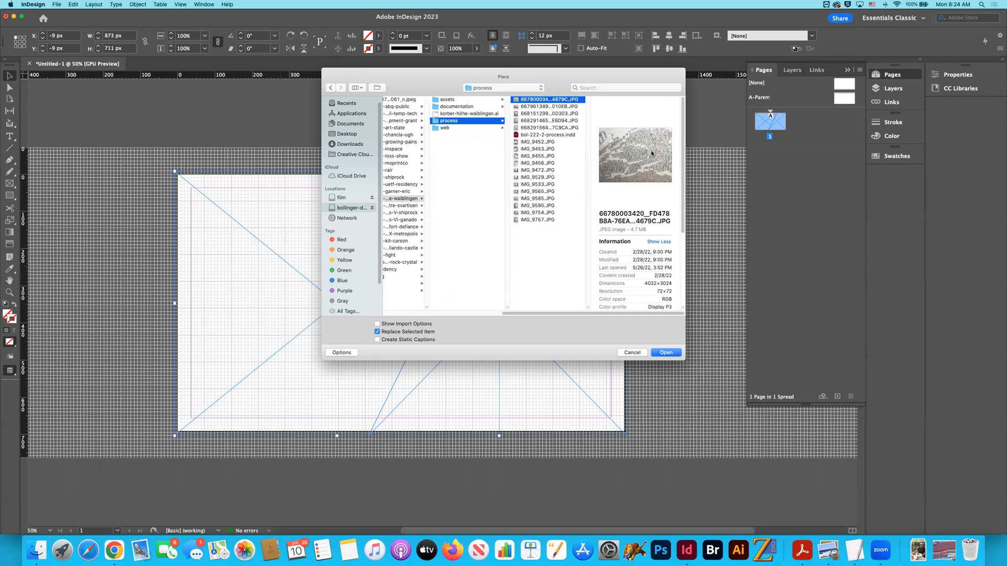
click(539, 221)
click(542, 213)
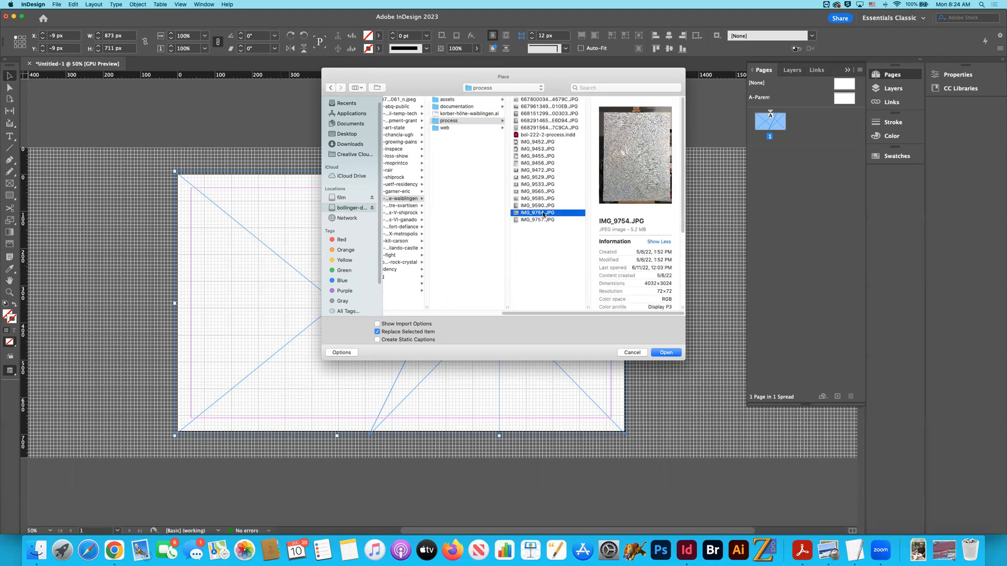
click(542, 206)
click(541, 199)
click(541, 191)
click(540, 185)
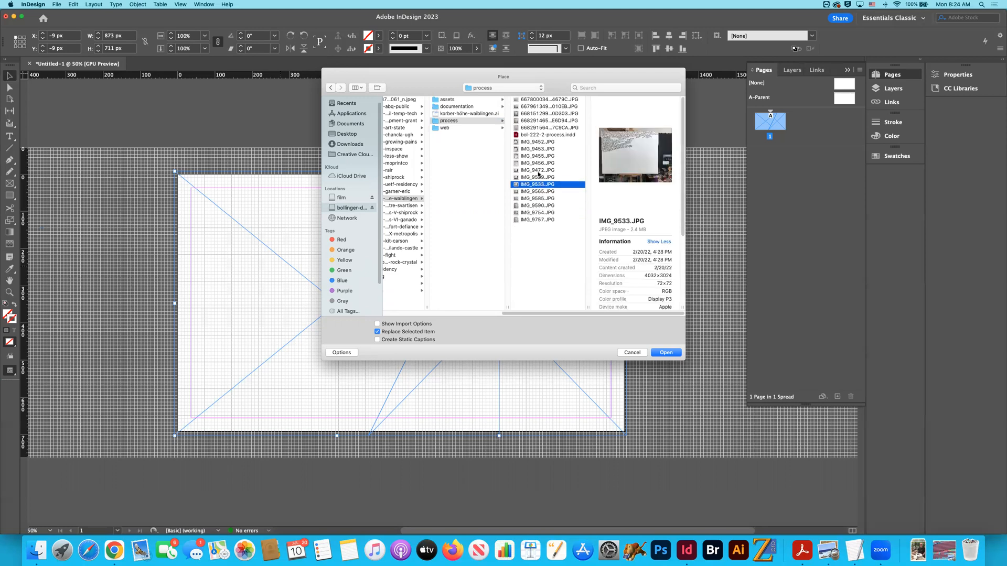
click(540, 177)
click(539, 170)
click(538, 156)
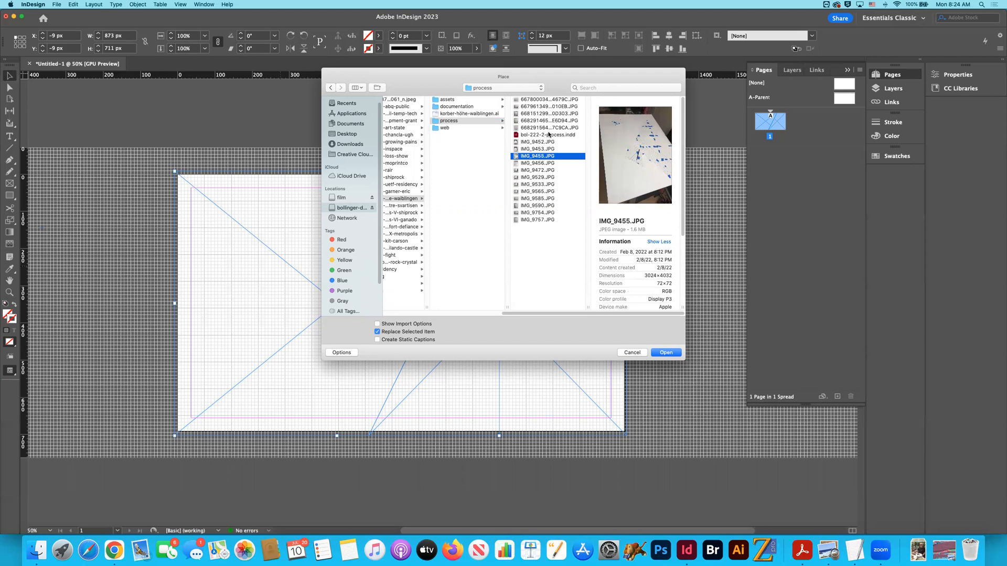
click(549, 128)
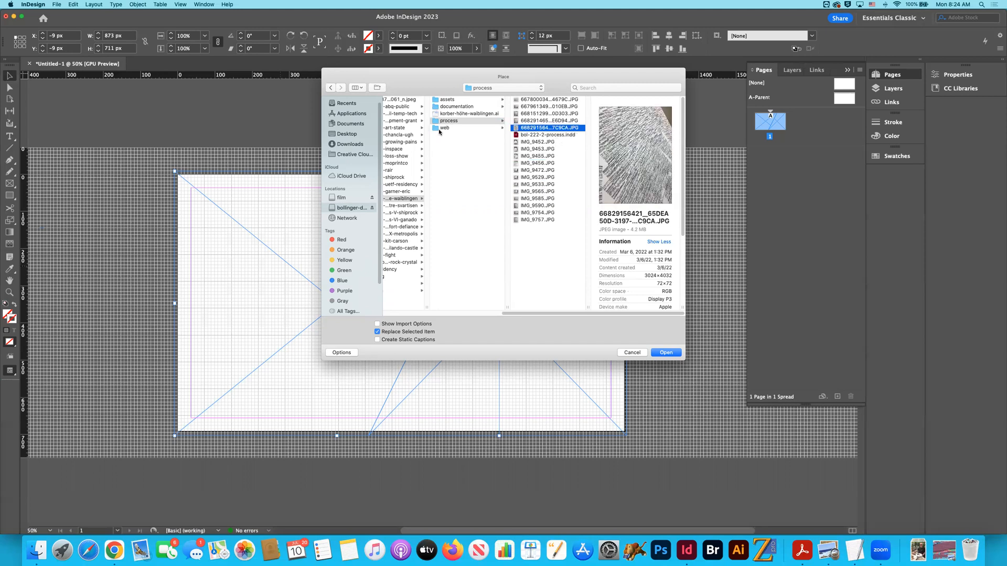
- Place bollinger-210-21-edit.jpg from the 2010 folder's bol-210-20 Karatu analysis project into the left slanted frame
scroll(439, 126, left, 3)
scroll(439, 126, left, 6)
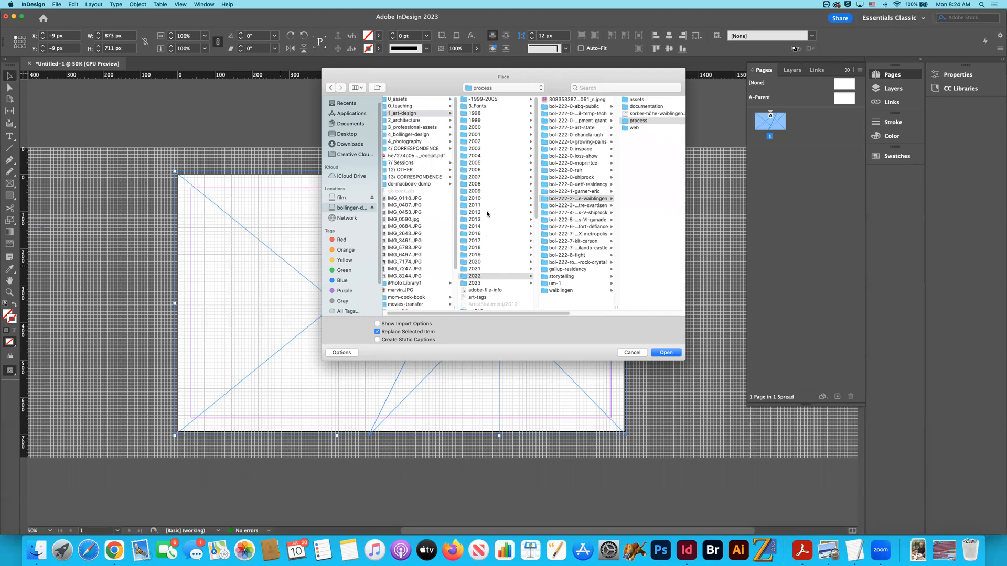
click(484, 199)
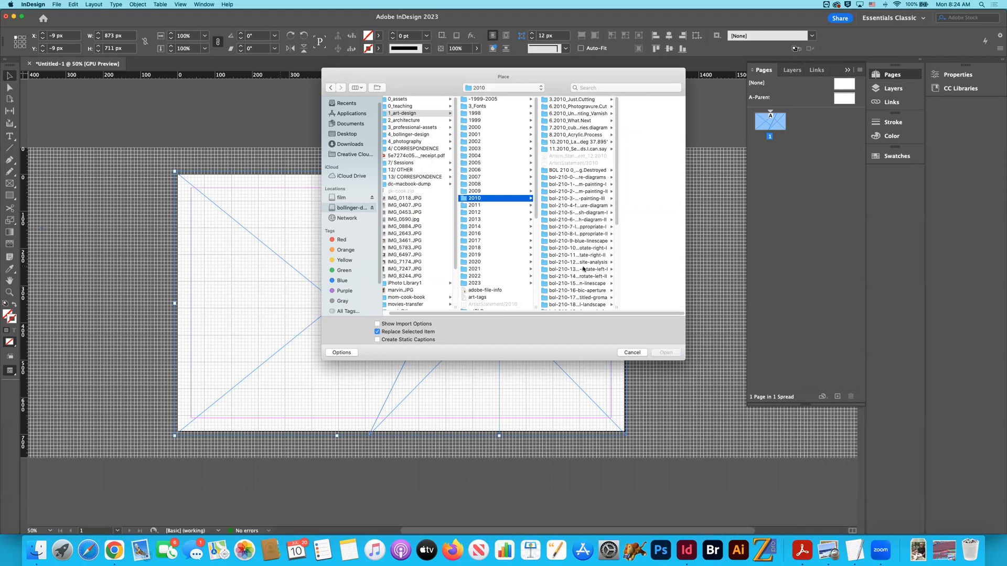
scroll(583, 269, down, 6)
scroll(583, 269, down, 2)
scroll(583, 269, up, 4)
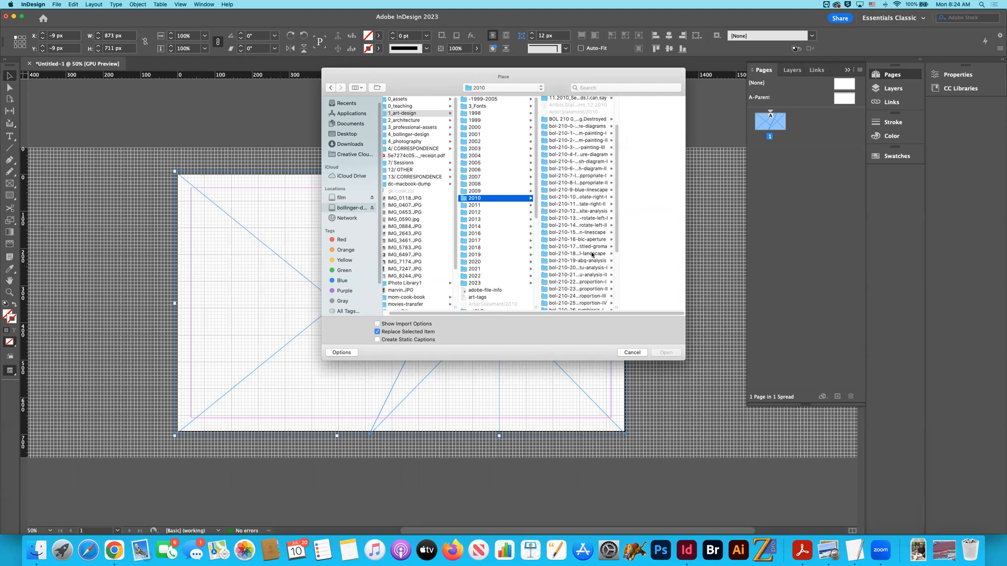
scroll(593, 262, down, 2)
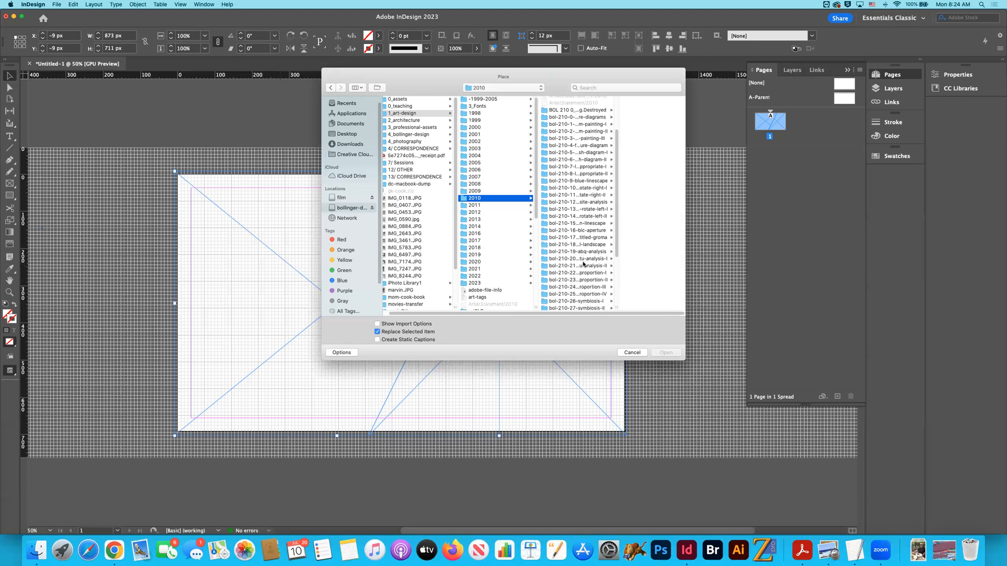
click(593, 249)
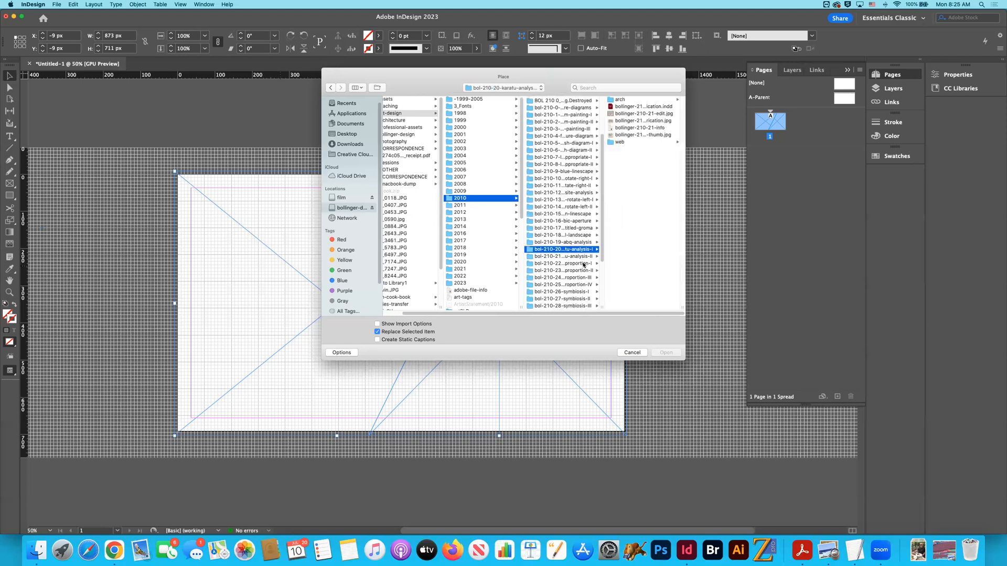
click(627, 113)
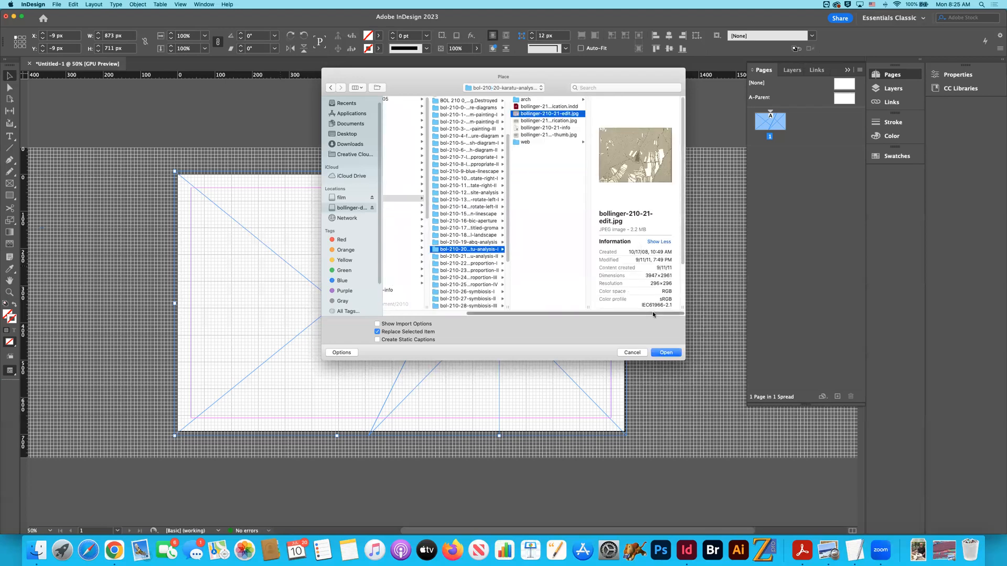
click(666, 352)
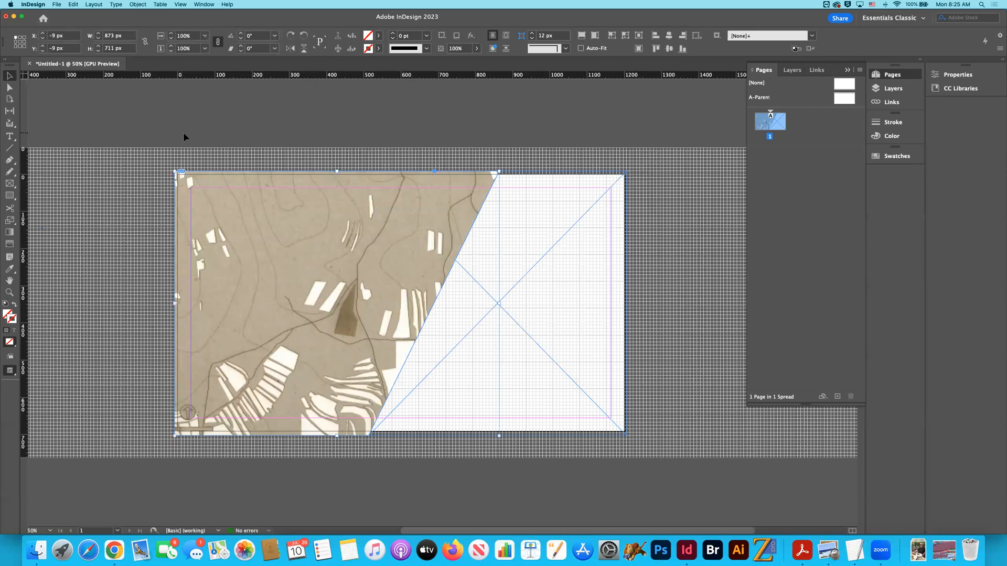
- Apply Fill Frame Proportionally to the map image in the left slanted frame
click(157, 124)
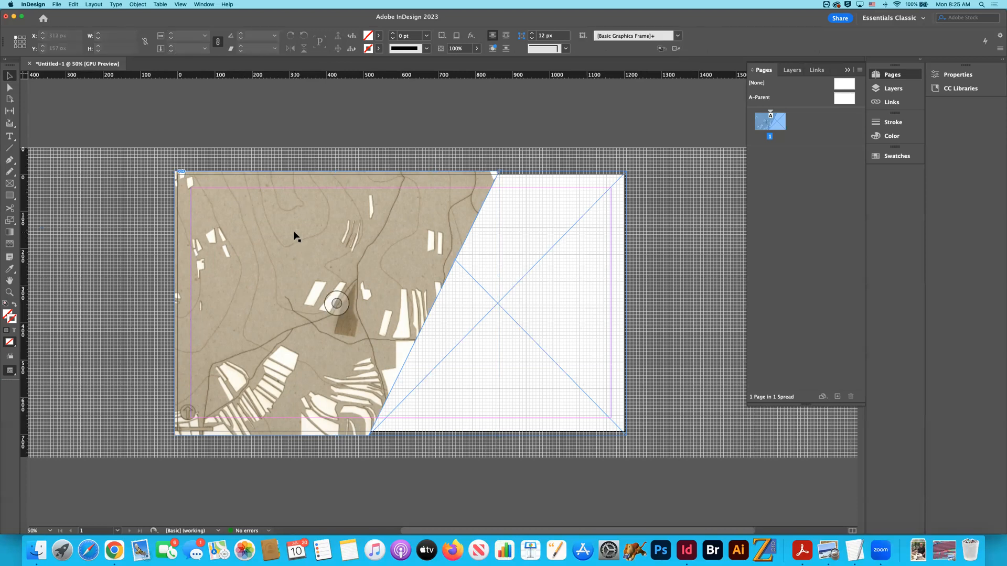
click(308, 244)
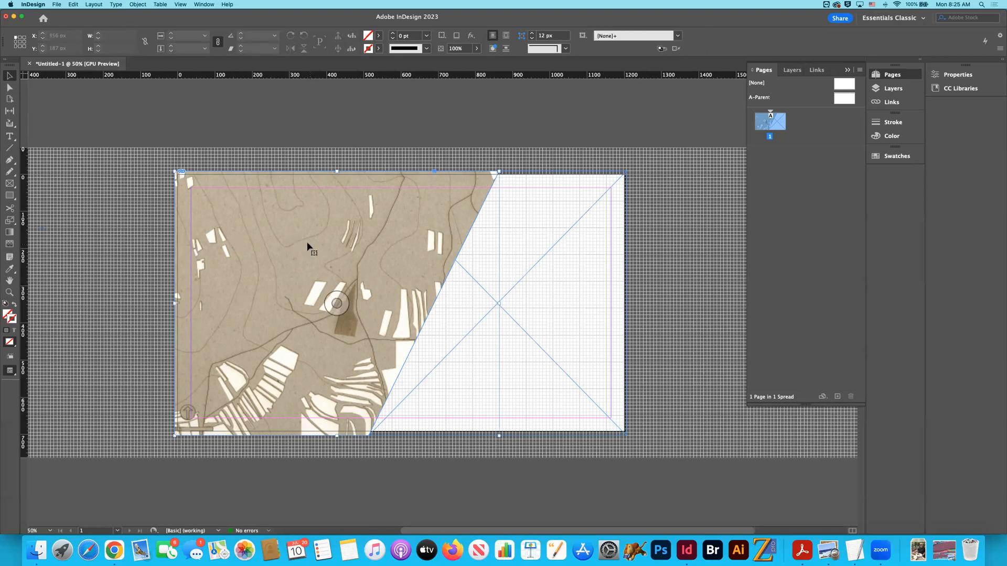
click(138, 5)
mouse_move(177, 152)
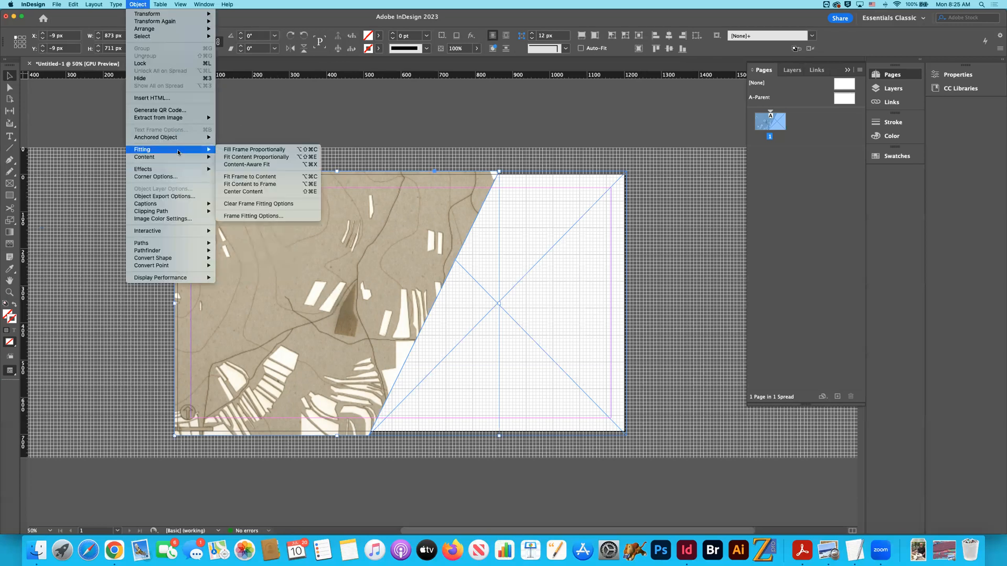
click(243, 150)
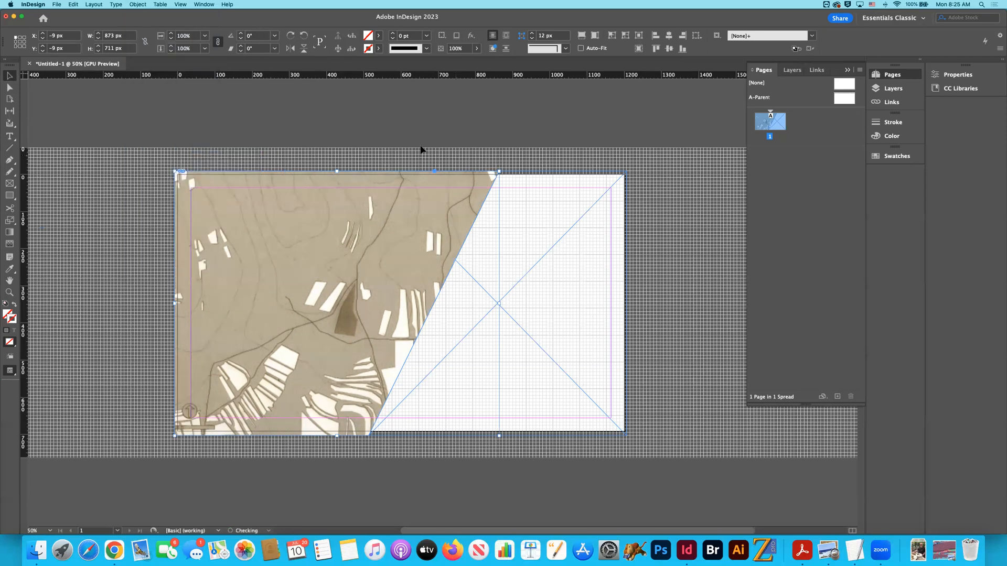
- Apply Fit Content Proportionally to the left frame's map image and deselect the frame
click(138, 4)
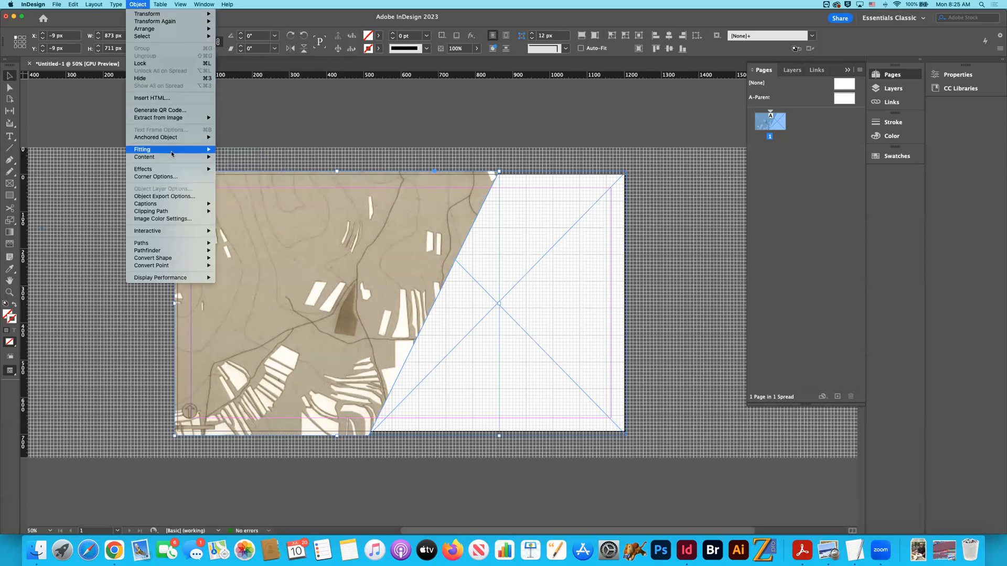
mouse_move(173, 150)
click(242, 158)
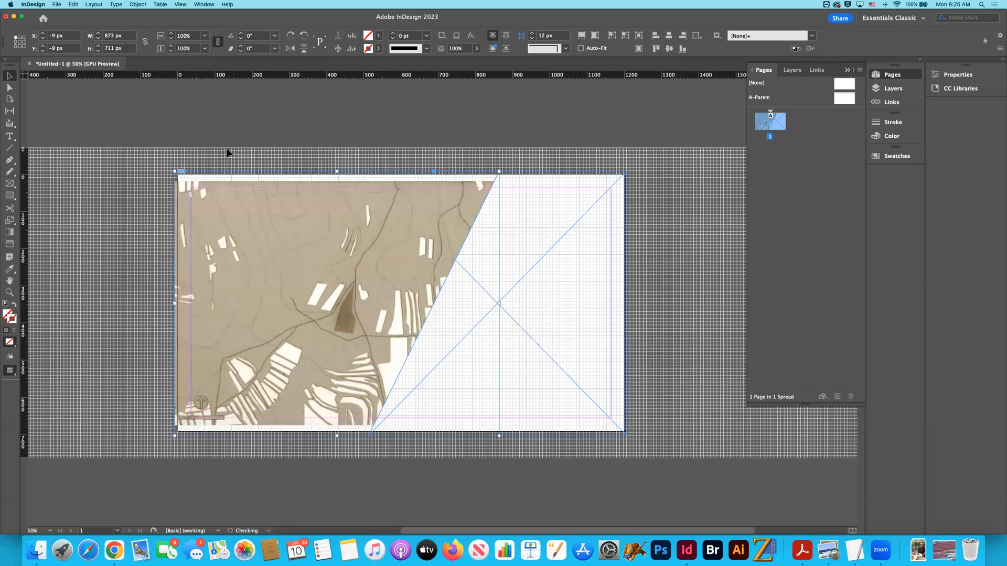
click(281, 129)
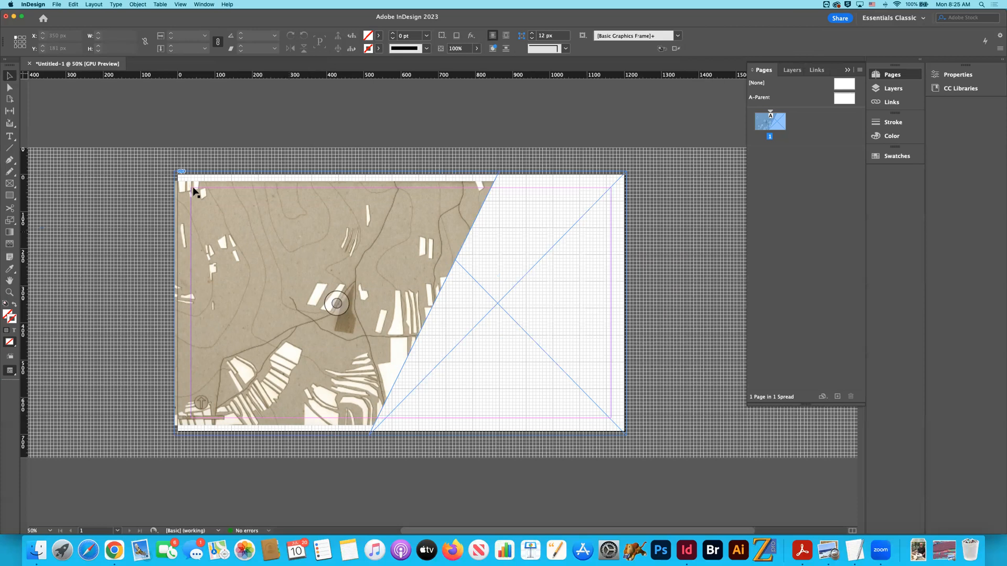
- Reselect the left slanted frame rather than its content and refit the map image with Fill Frame Proportionally
click(361, 226)
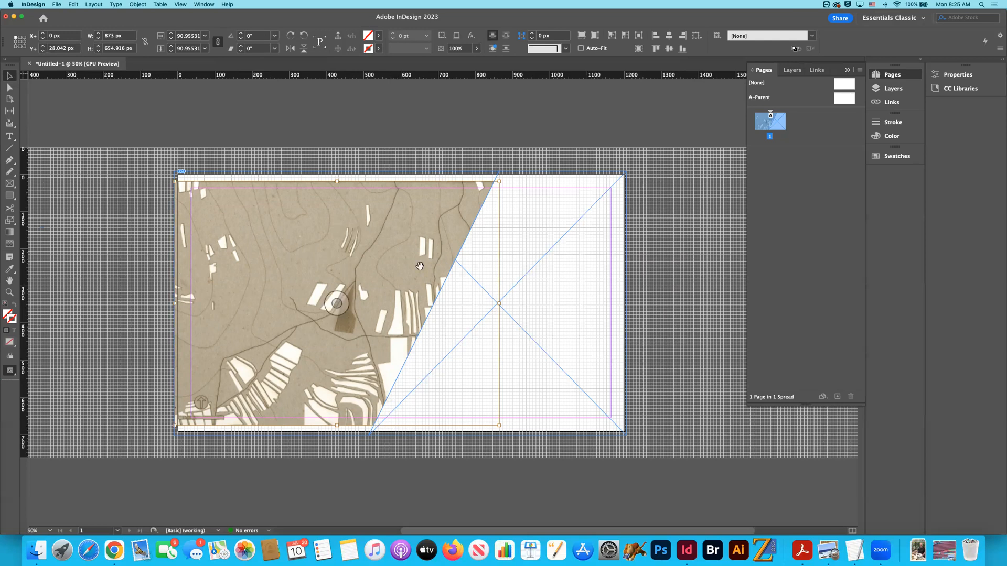
click(478, 233)
click(474, 230)
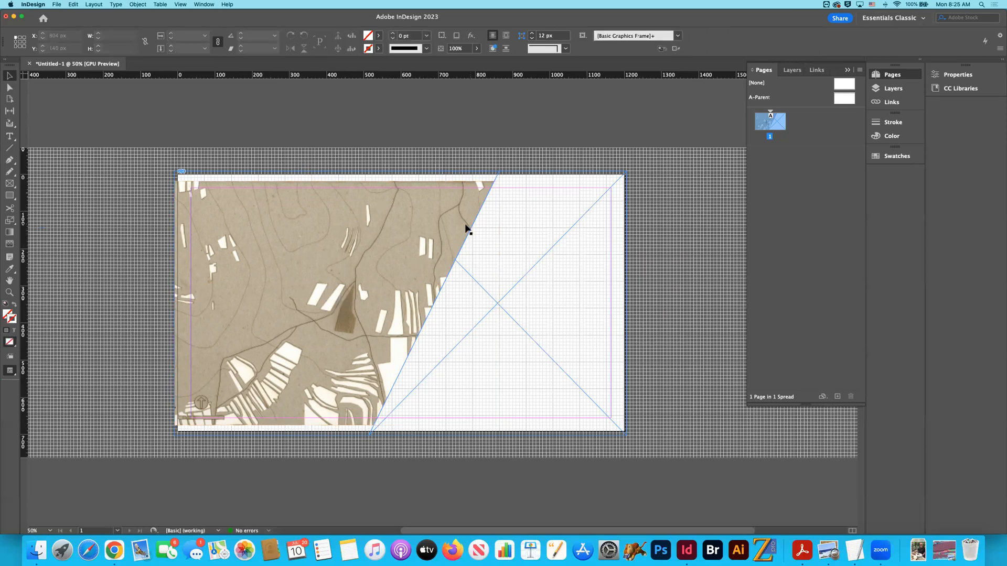
double_click(197, 213)
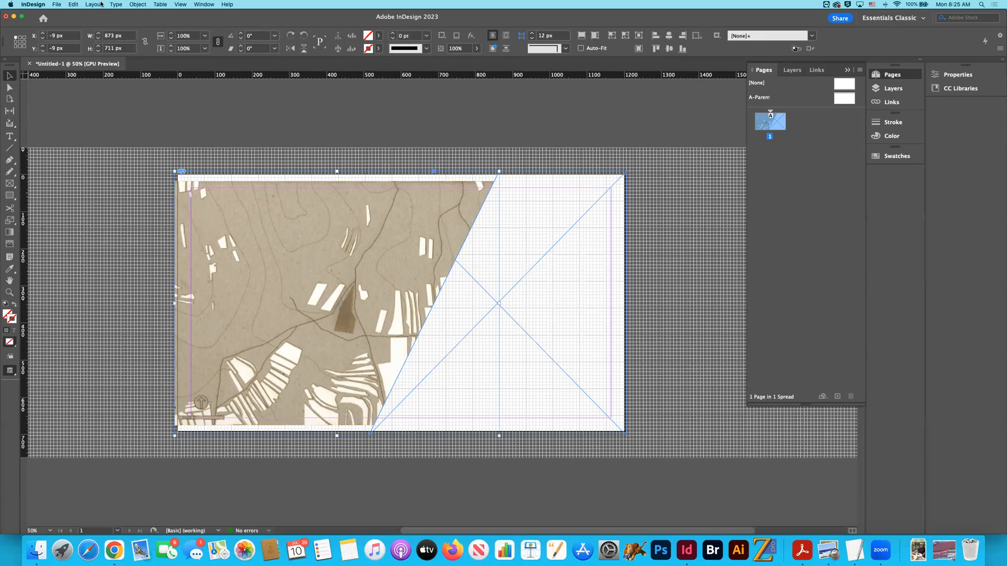
click(138, 5)
mouse_move(158, 150)
click(230, 152)
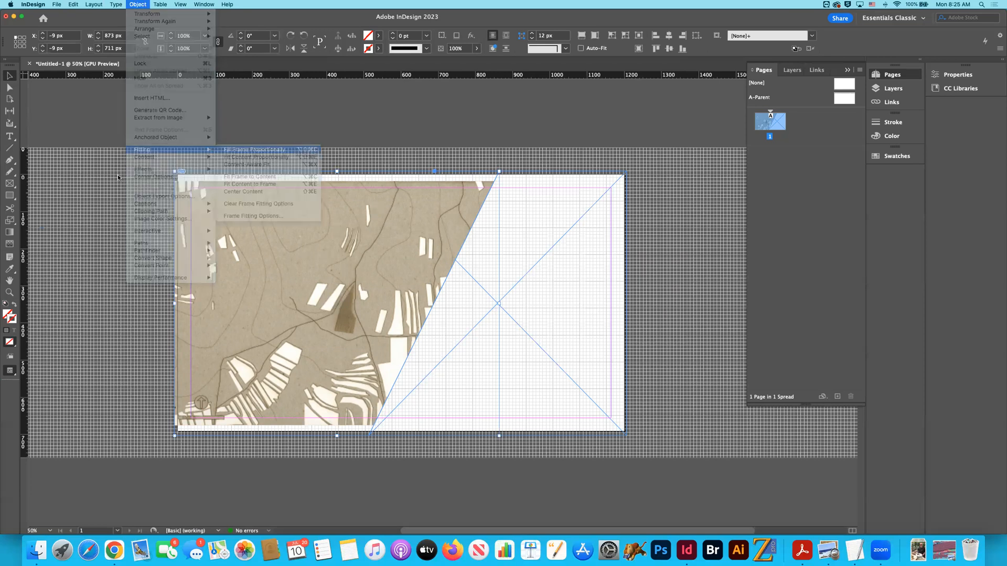
- Deselect the left slanted frame and examine its map image up close along the frame edges and the lower corner
click(95, 177)
key(super+=)
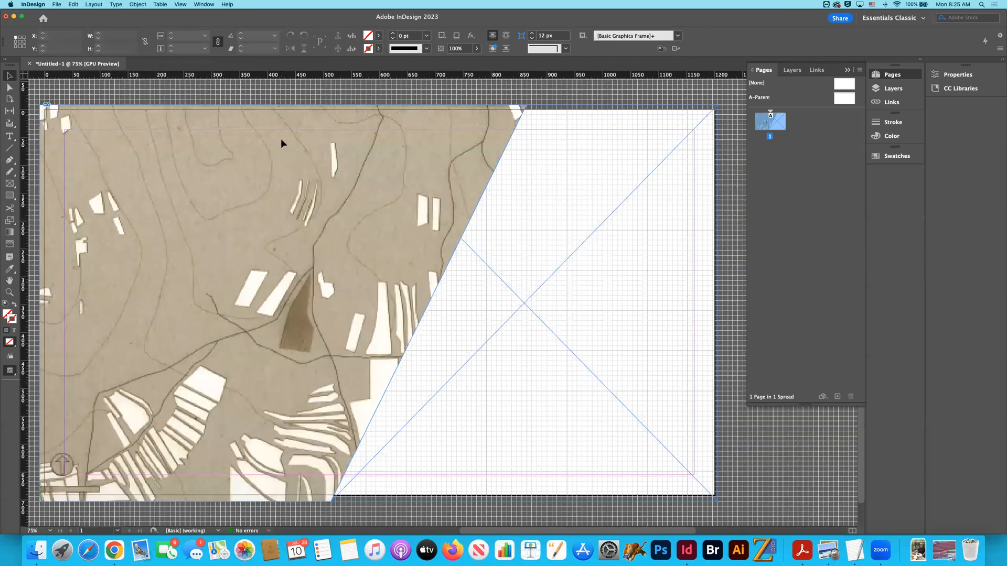
key(super+=)
key(super+=)
key(super+=)
scroll(250, 152, up, 5)
scroll(251, 153, left, 5)
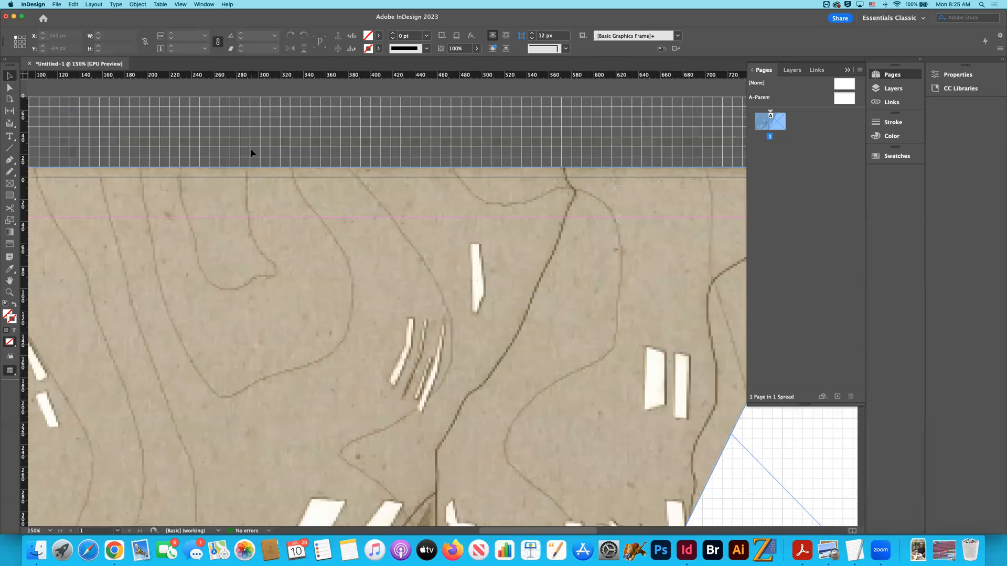
scroll(251, 152, left, 10)
scroll(251, 153, down, 5)
scroll(250, 152, right, 10)
scroll(251, 153, down, 10)
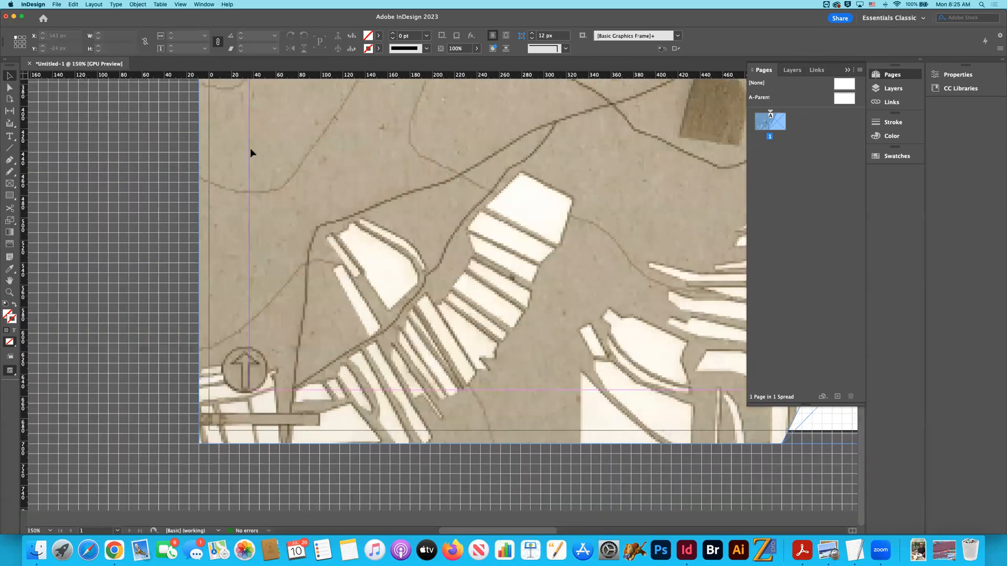
scroll(251, 152, right, 4)
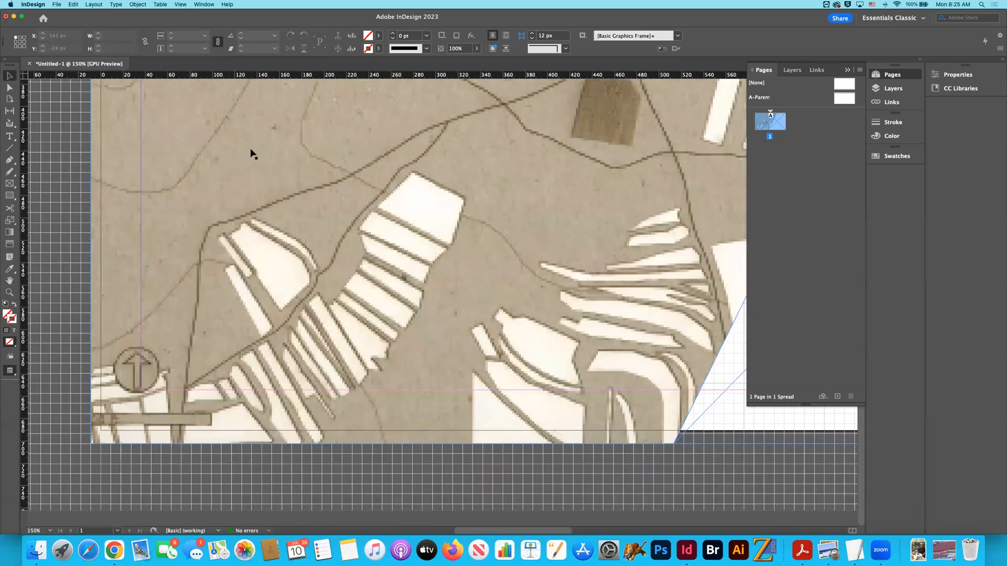
scroll(250, 153, down, 5)
- Place bollinger-210-22-edit.jpg from the 2010 folder's bol-210-21 Karatu analysis II project into the right slanted frame
click(544, 220)
key(super+minus)
key(super+minus)
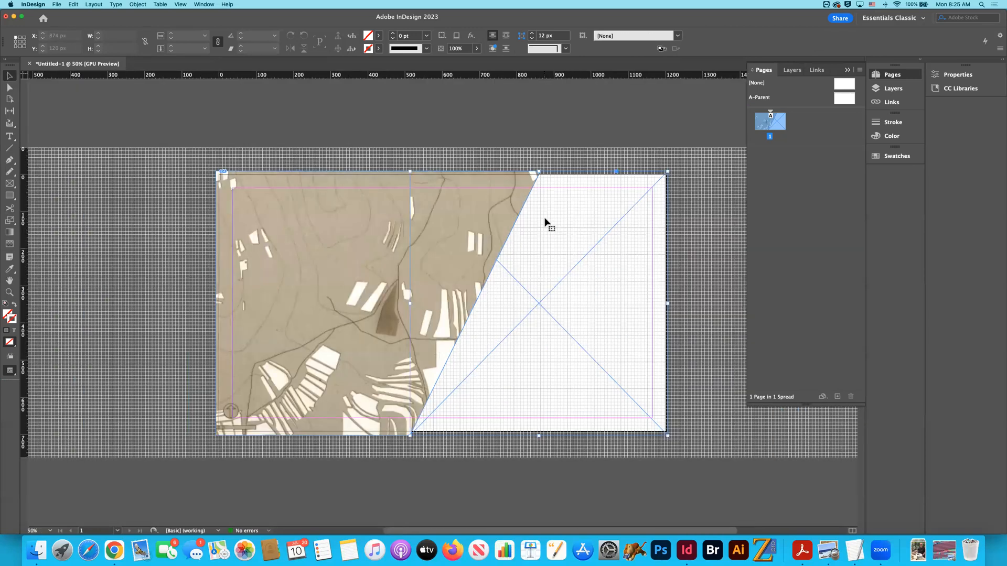
key(super+d)
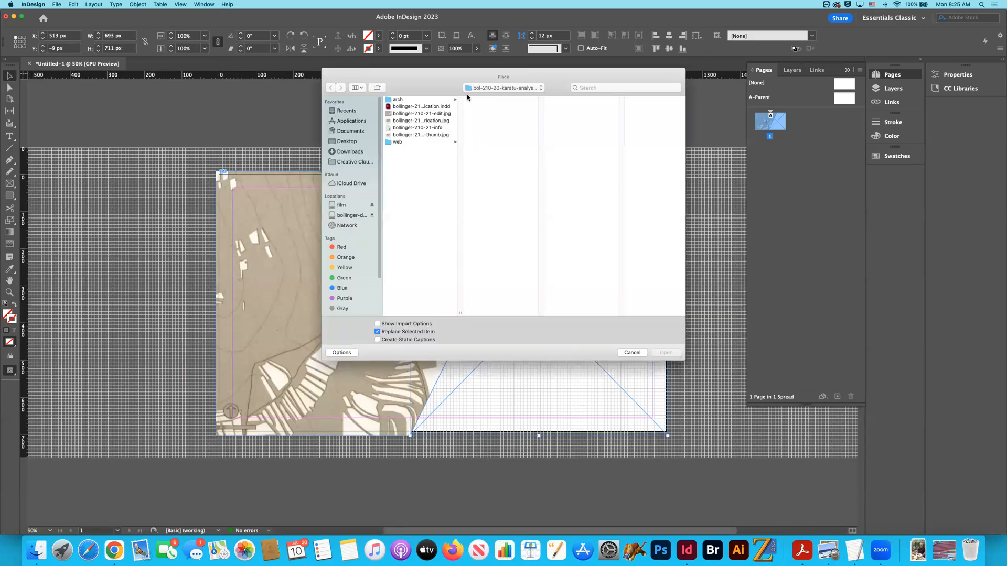
click(504, 88)
click(488, 99)
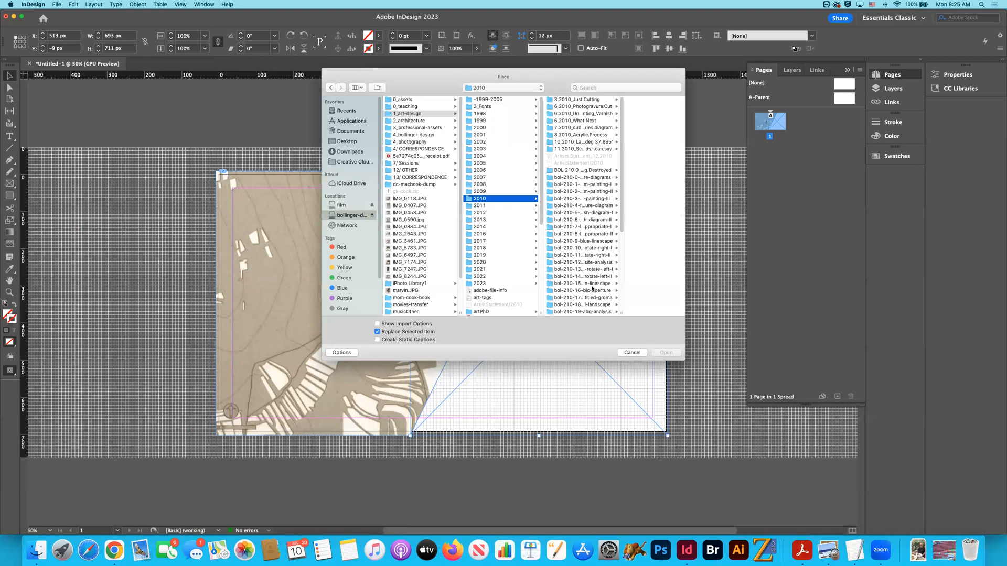
scroll(592, 288, down, 2)
click(582, 291)
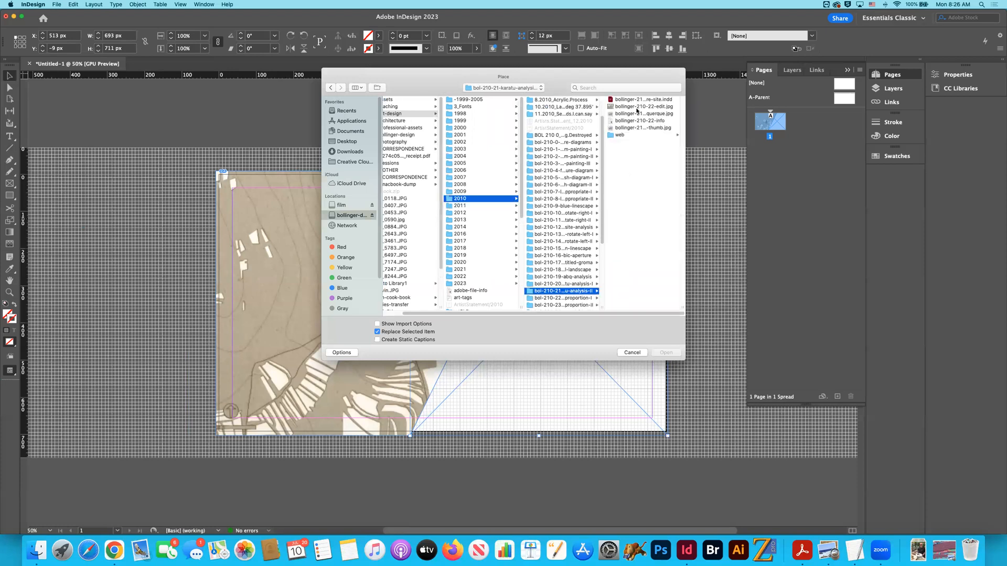
click(637, 106)
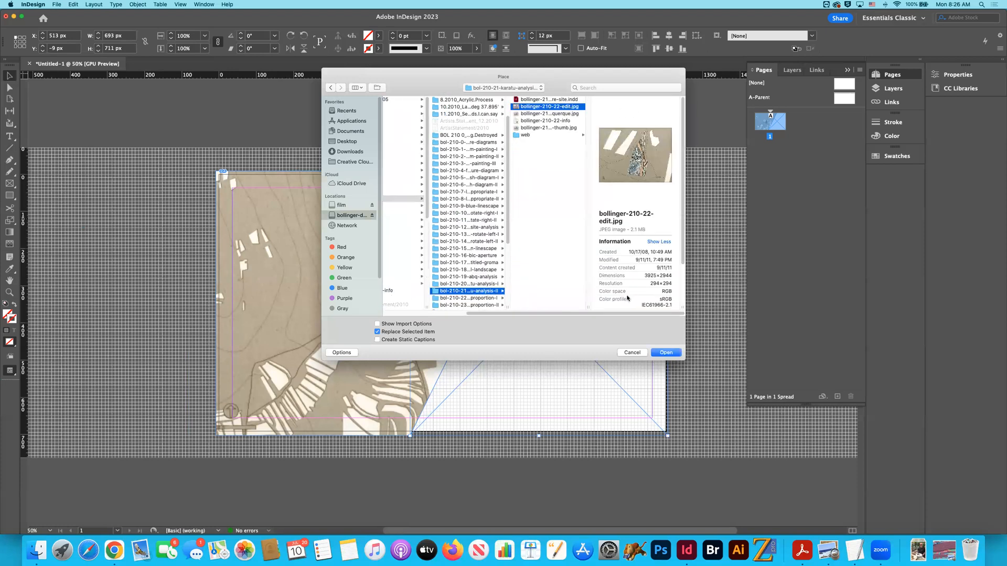
click(665, 352)
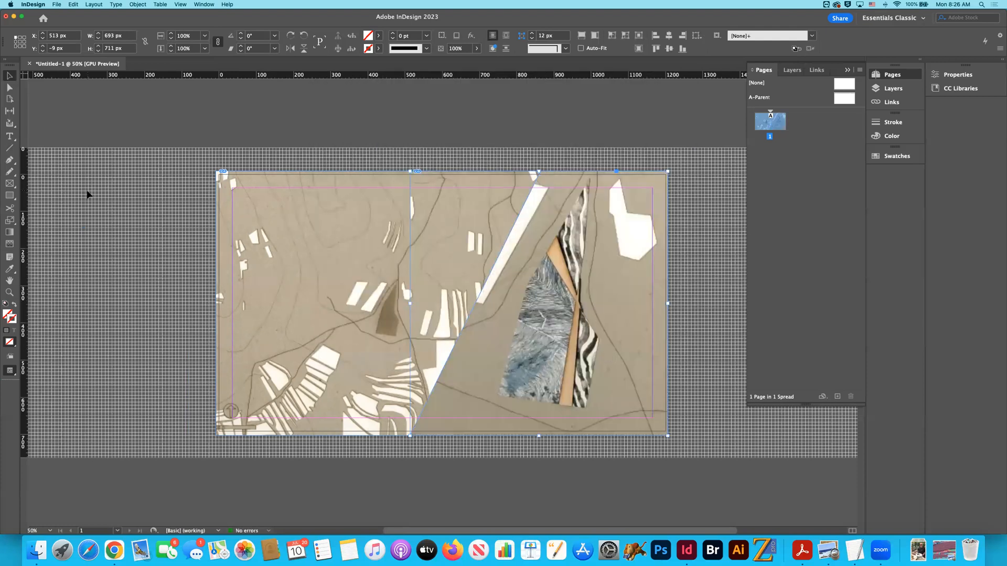
- Select both slanted frames together to refit their images, deselect them and check the whole layout
click(600, 204)
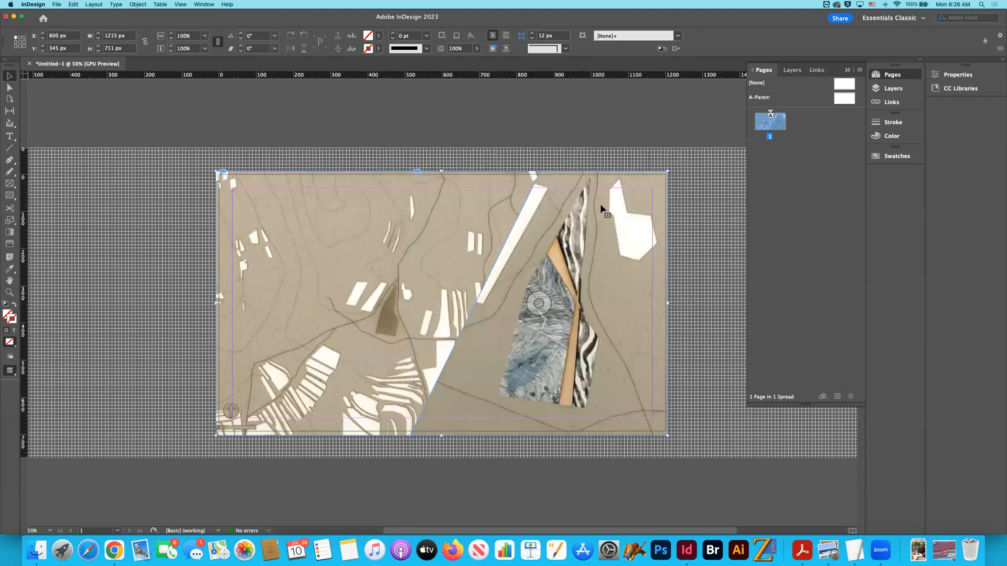
click(138, 5)
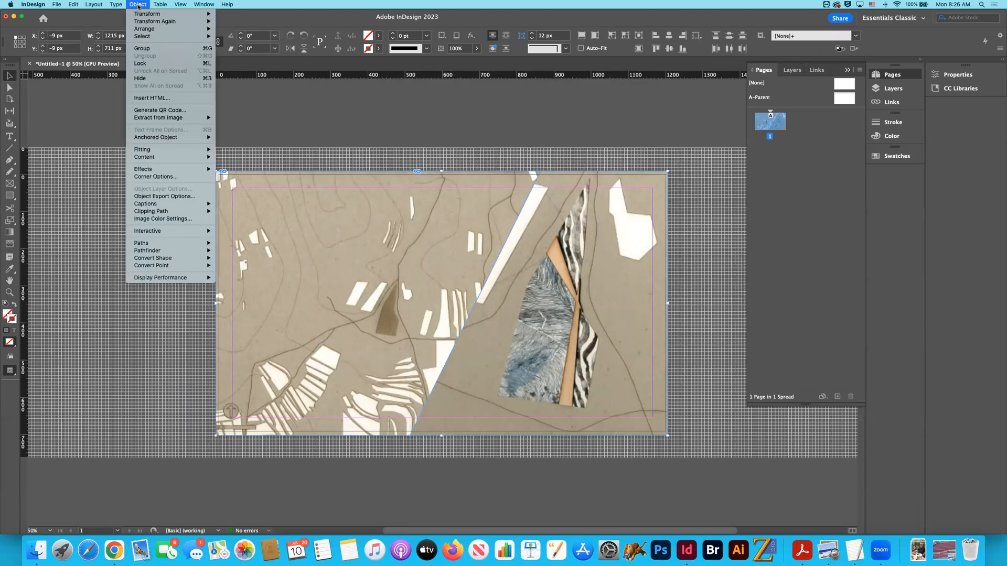
click(146, 155)
click(144, 154)
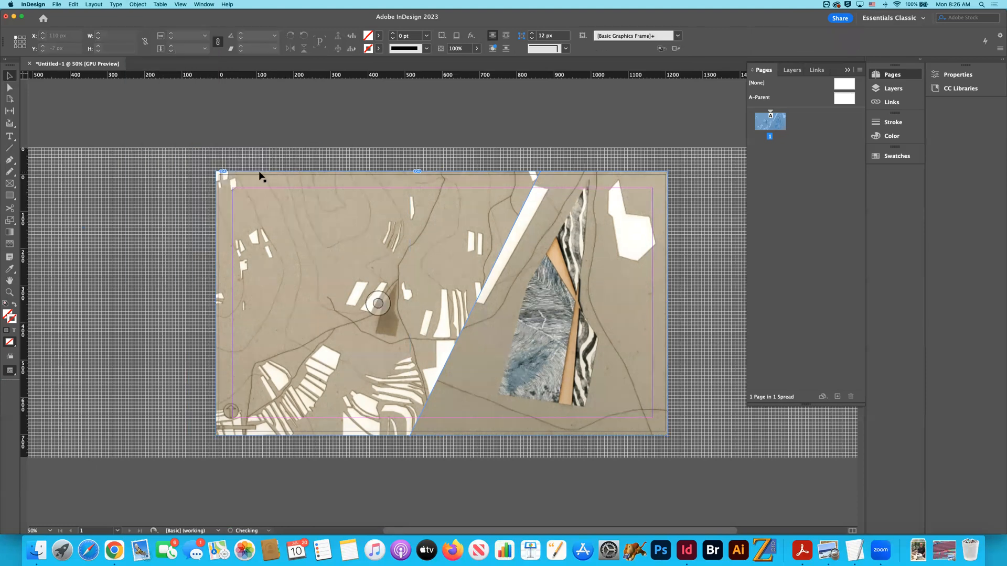
key(super+minus)
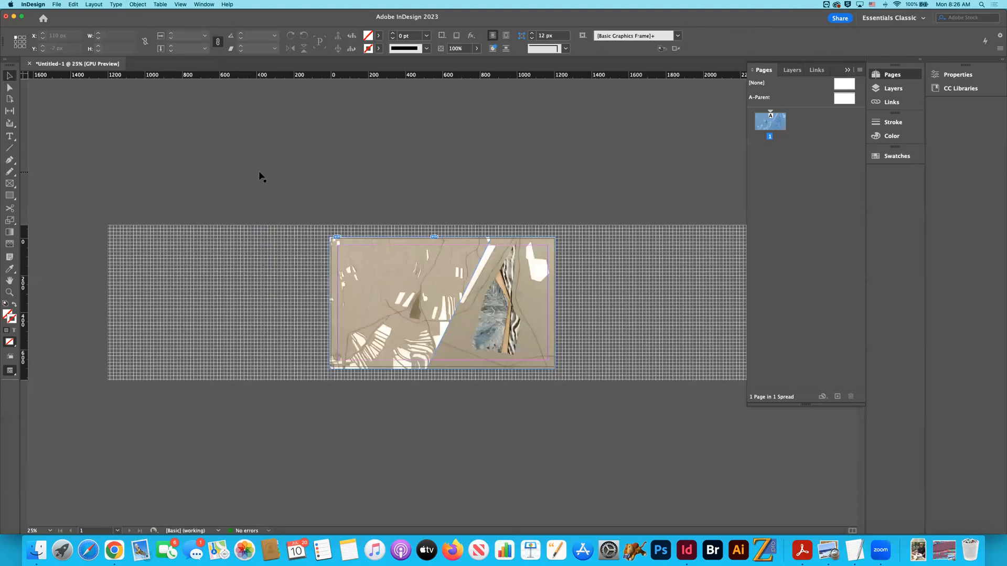
key(super+equal)
- Save the document to the Desktop as karatu in InDesign 2023 format
click(56, 4)
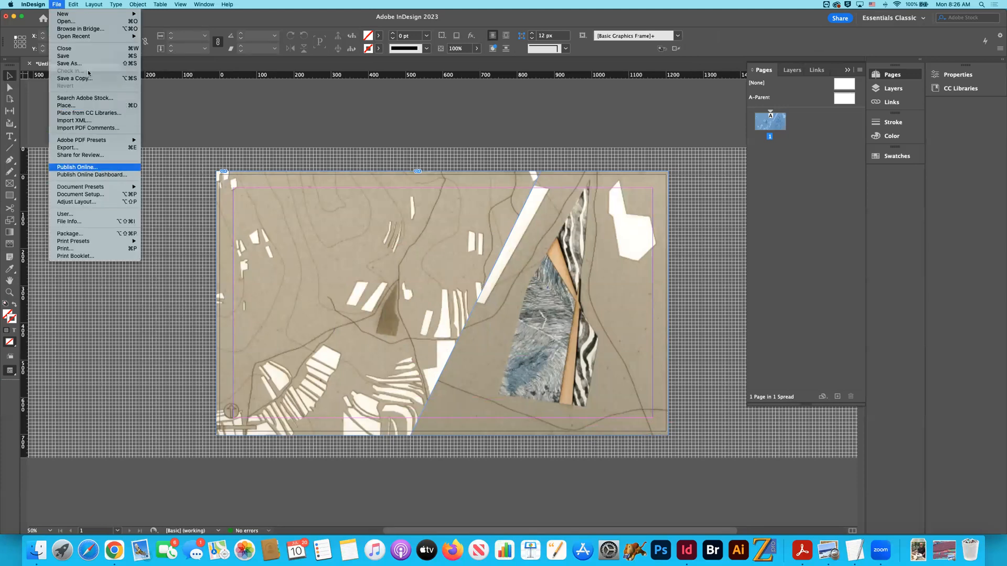
key(Return)
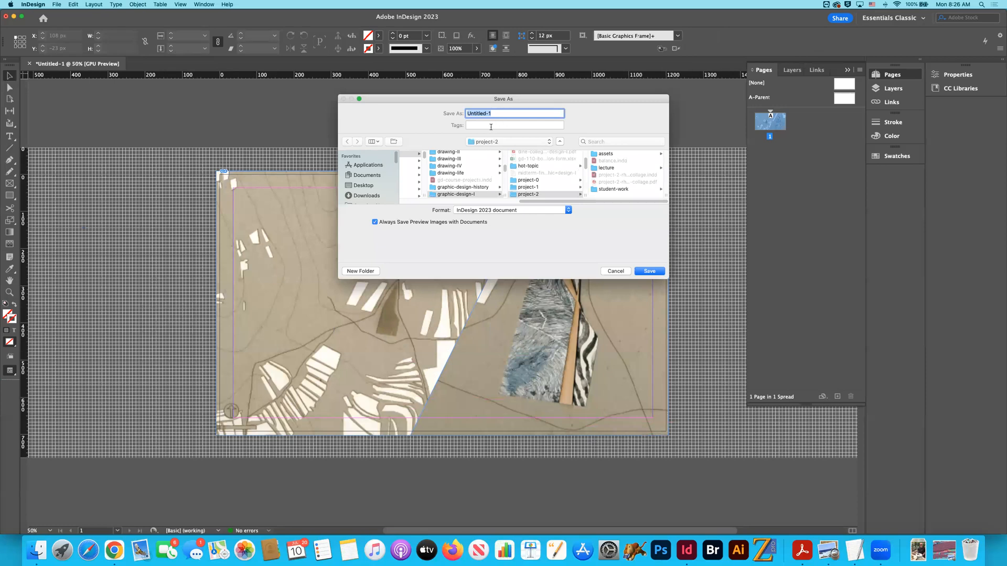
text(karatu)
click(367, 185)
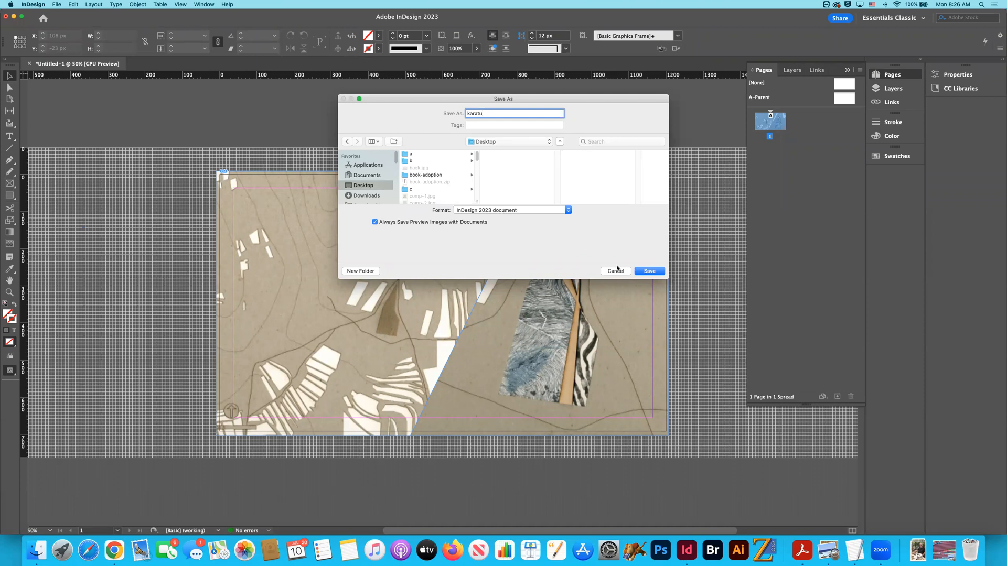
click(650, 271)
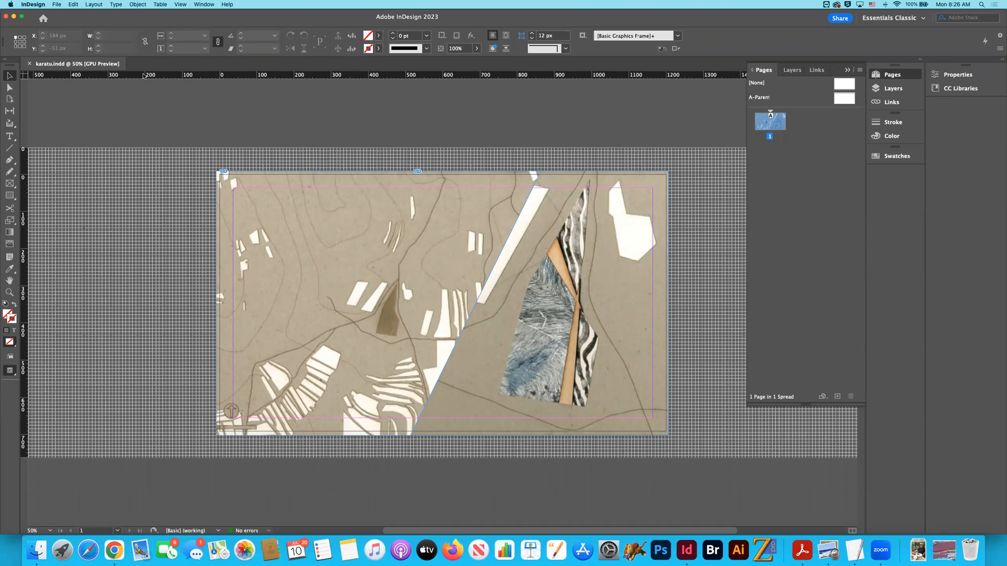
- Start exporting the layout to the Desktop as a JPEG, using the document name karatu as the file name
click(58, 6)
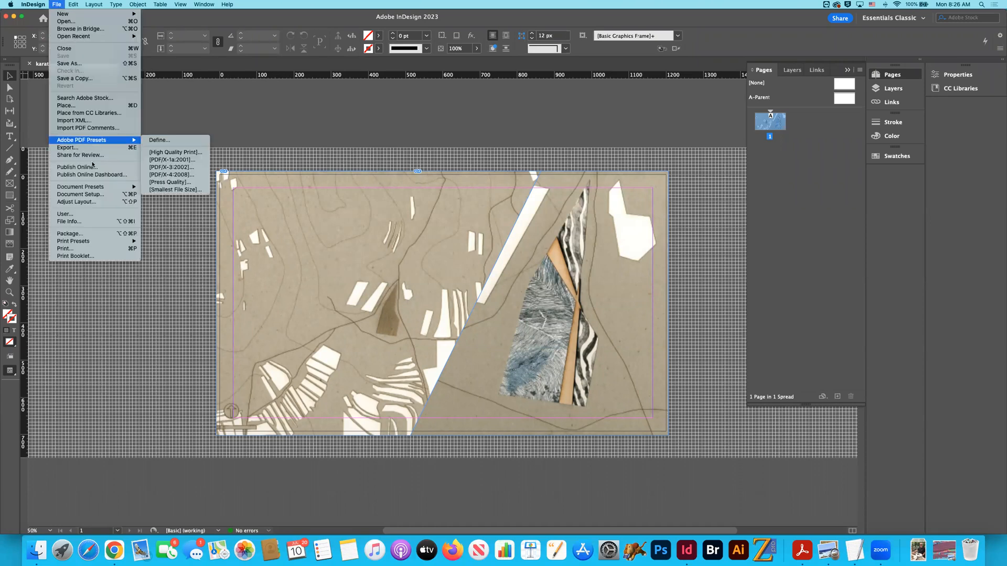
click(68, 142)
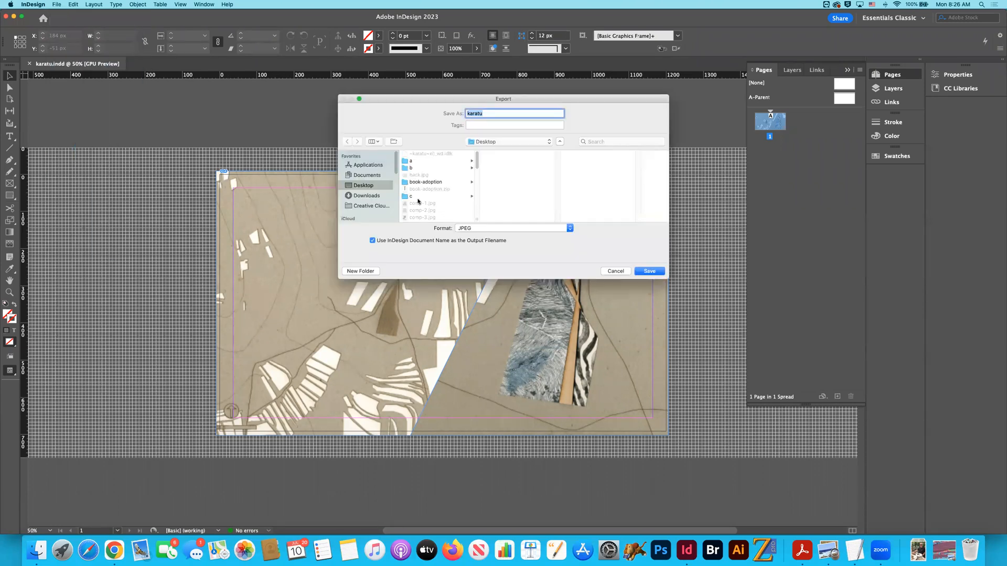
click(483, 229)
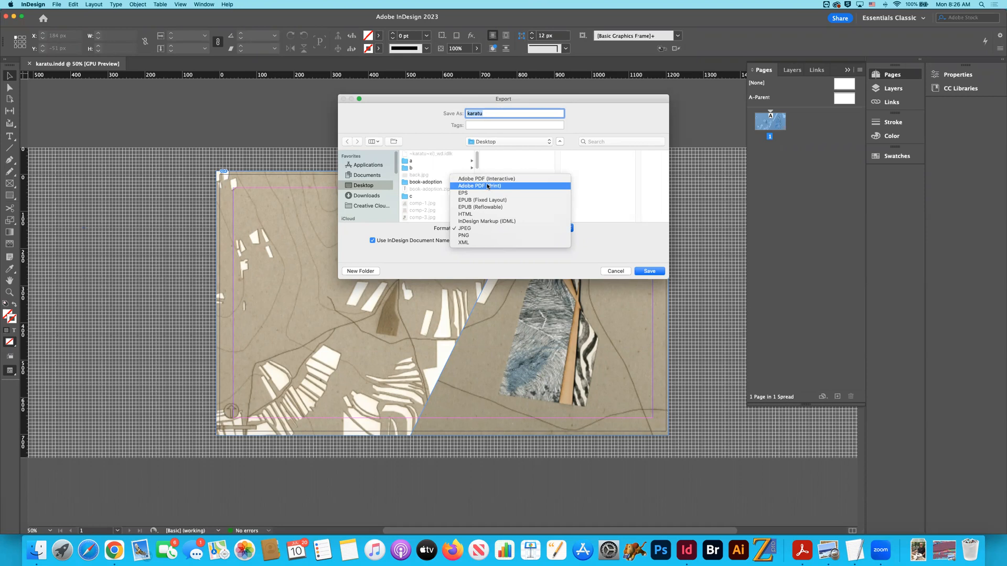
click(494, 230)
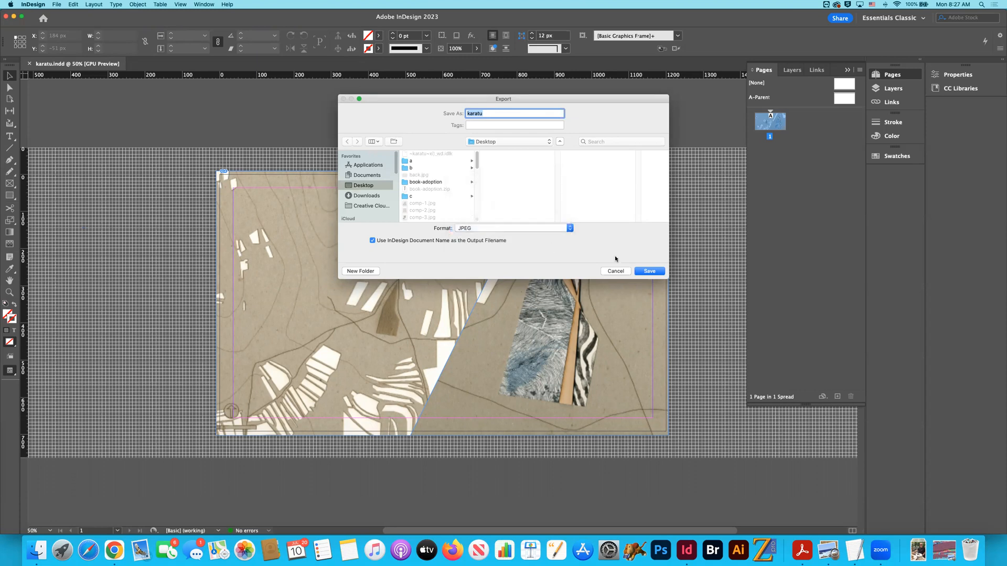
click(649, 271)
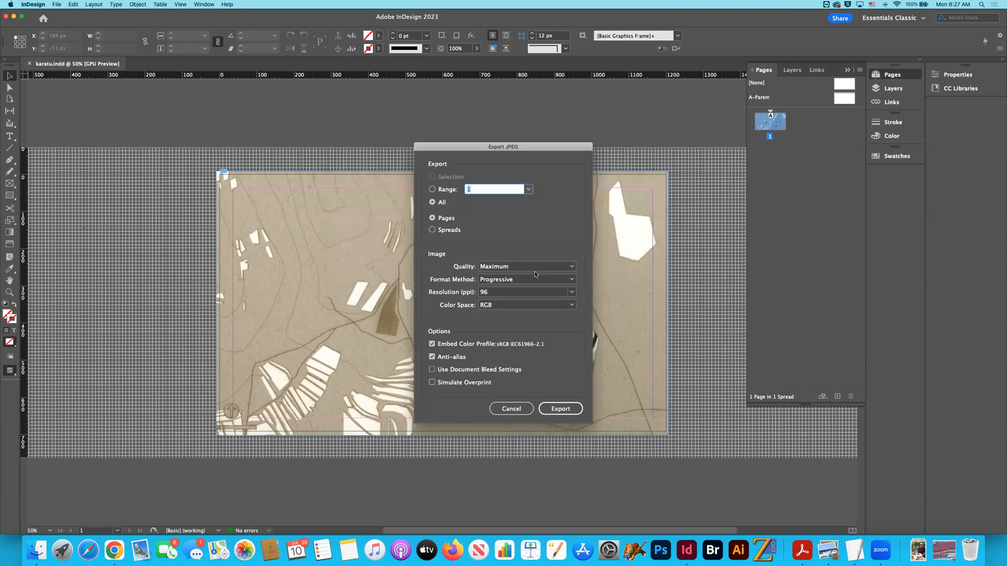
- Export the JPEG with Maximum quality and a resolution of 72 ppi
drag(471, 151, 465, 113)
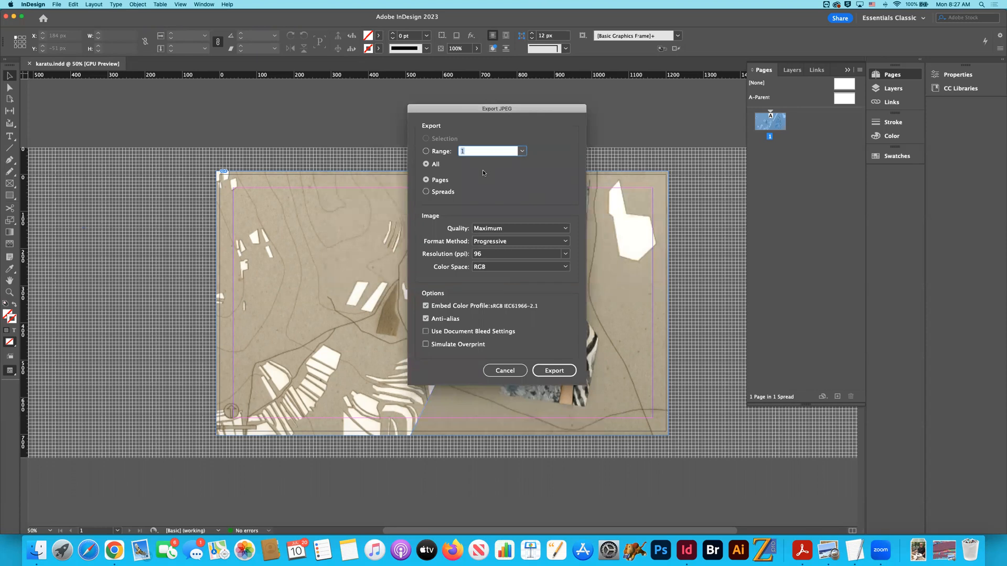
click(565, 228)
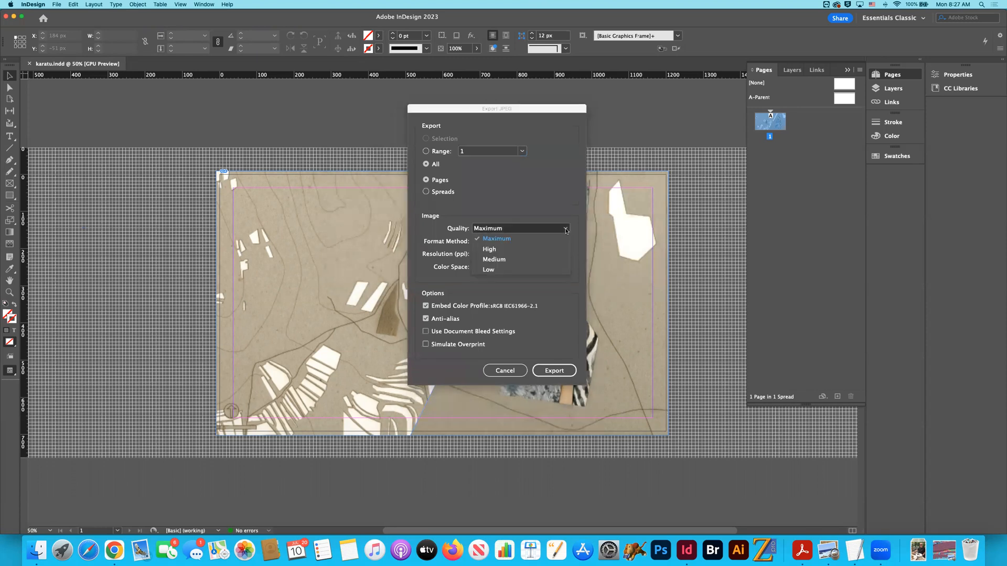
click(565, 238)
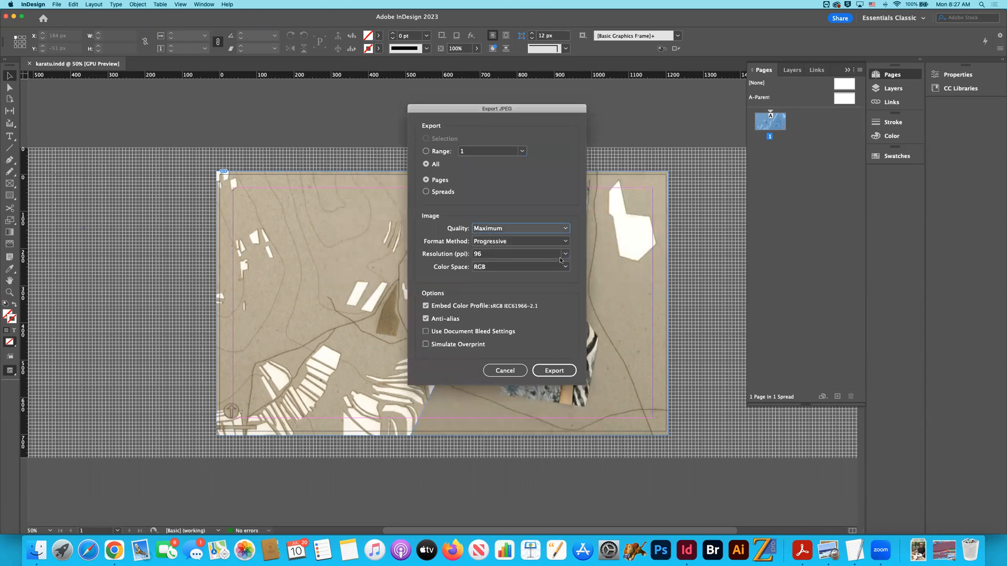
click(563, 255)
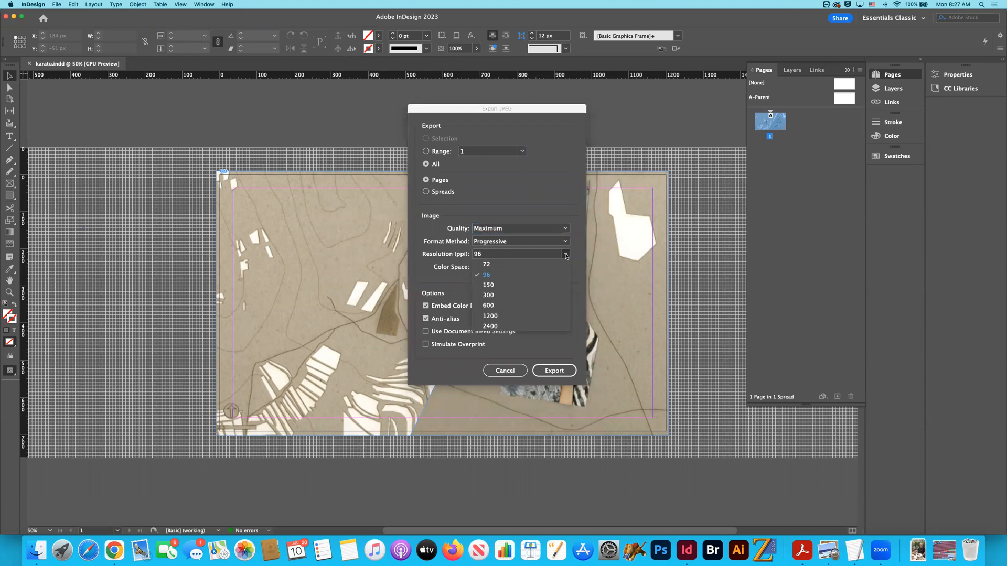
click(501, 267)
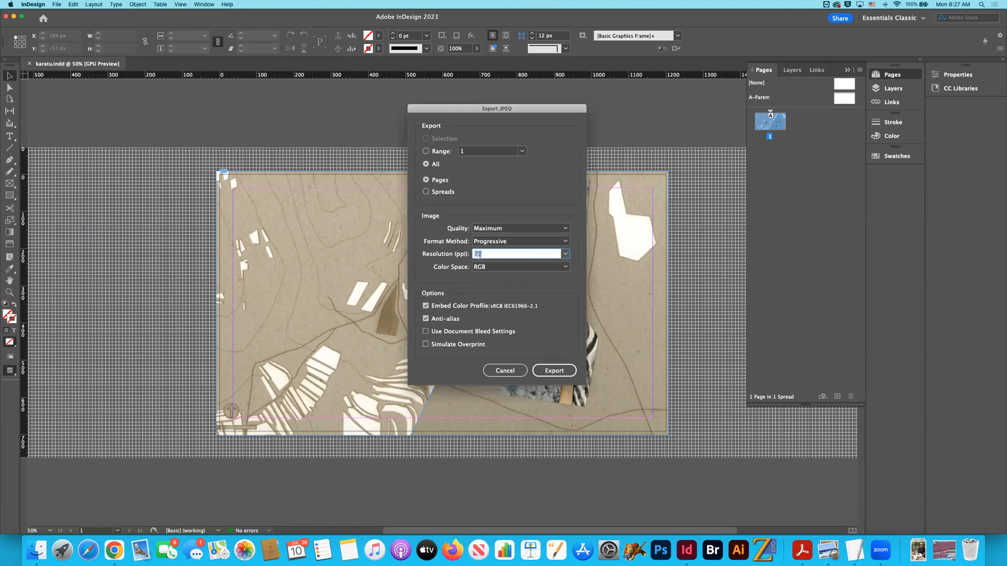
click(554, 370)
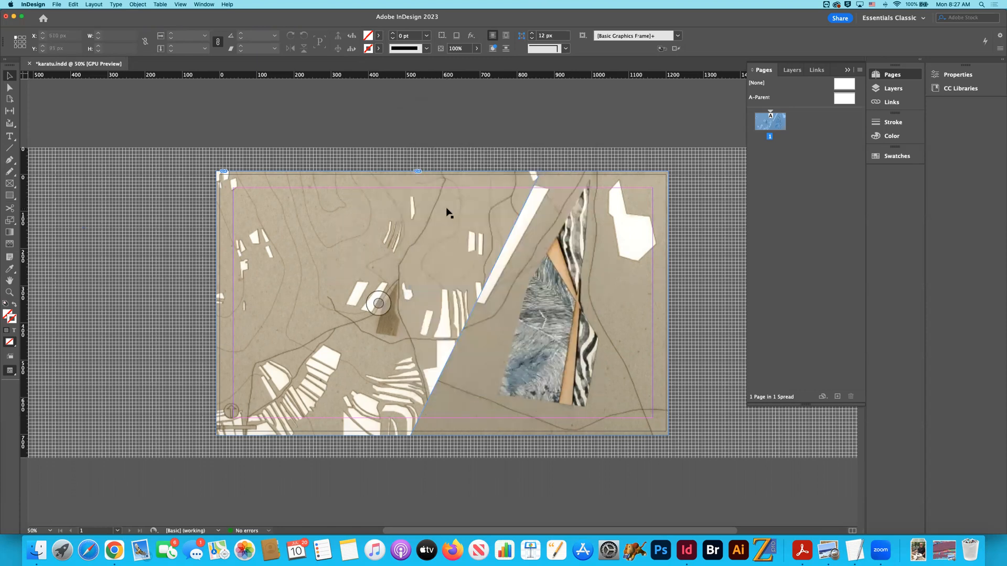
- Switch to Finder, locate the exported karatu.jpg on the Desktop and open it in Preview
key(super+Tab)
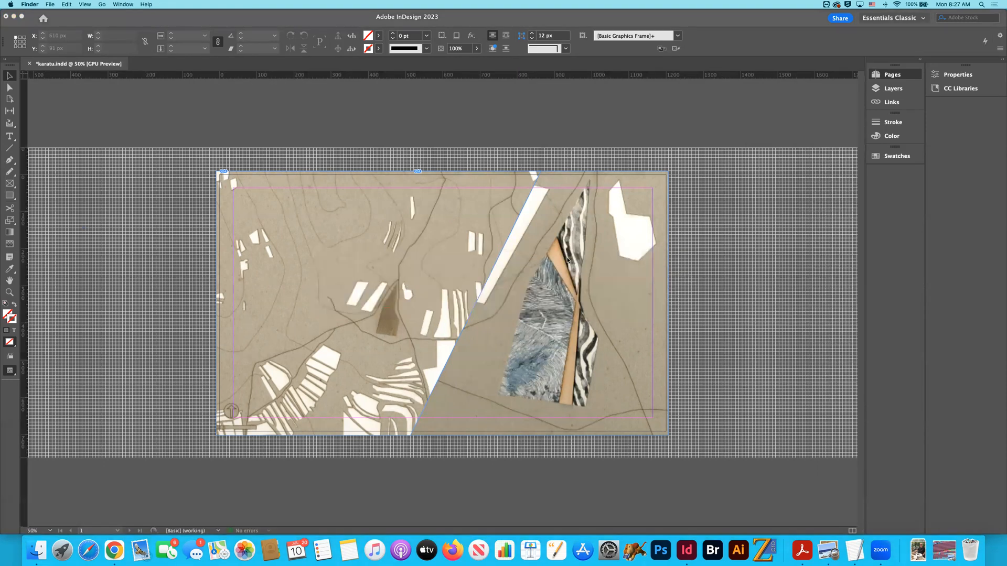
click(36, 550)
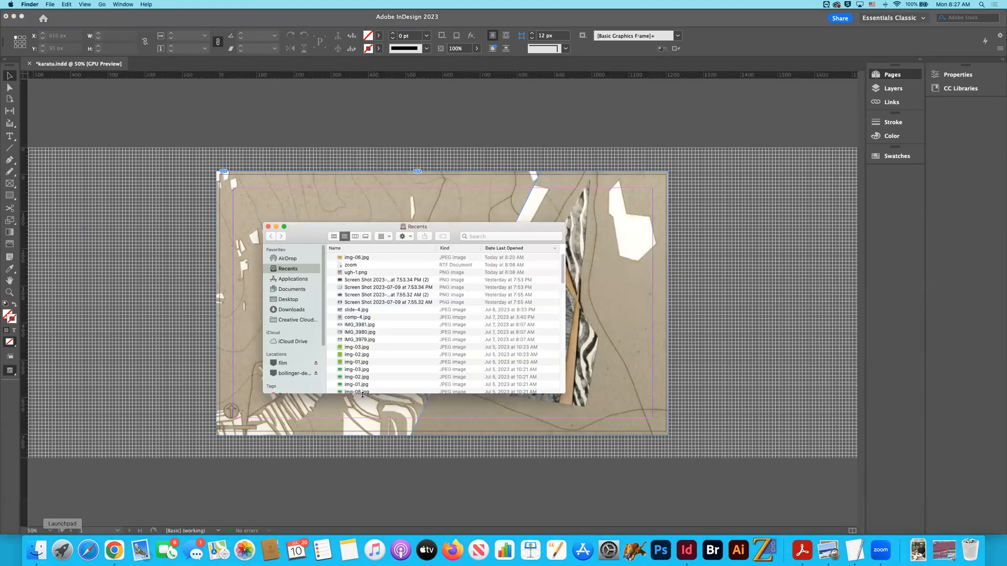
click(288, 298)
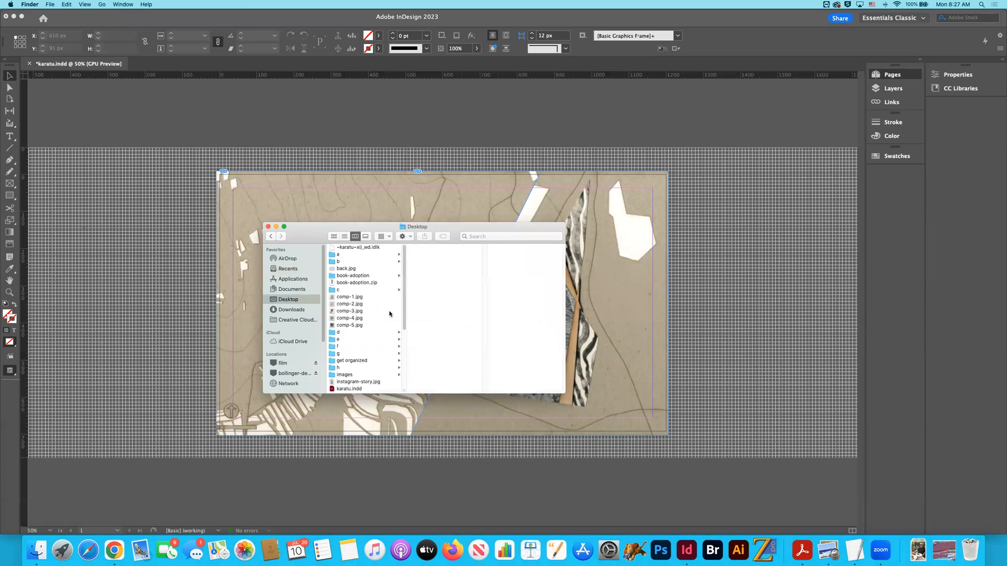
scroll(367, 307, up, 1)
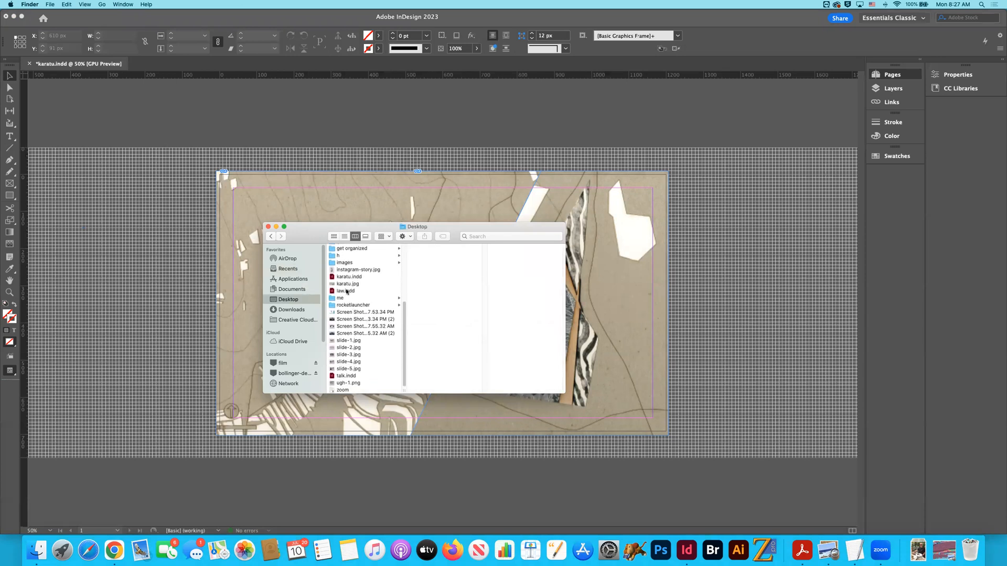
click(347, 277)
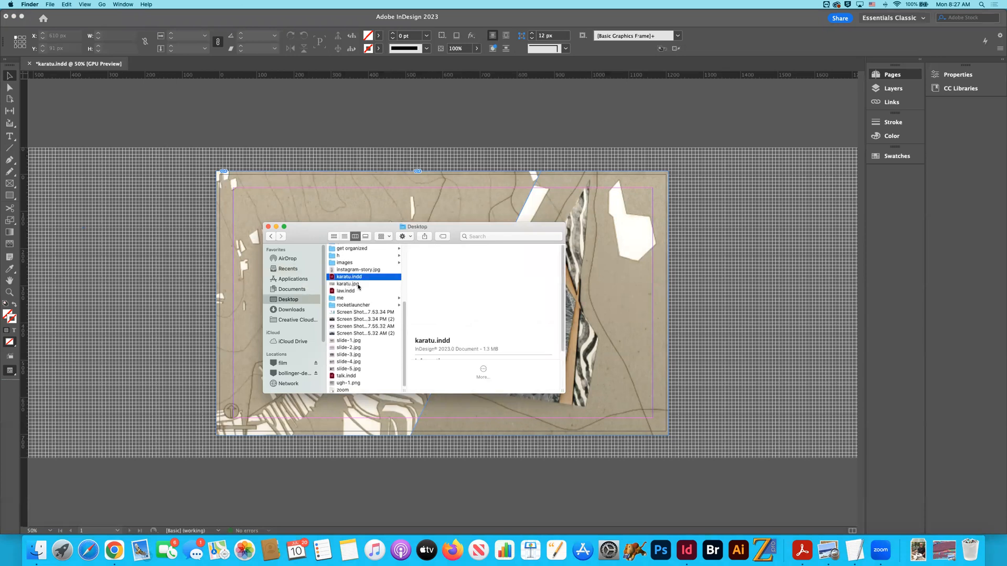
double_click(346, 284)
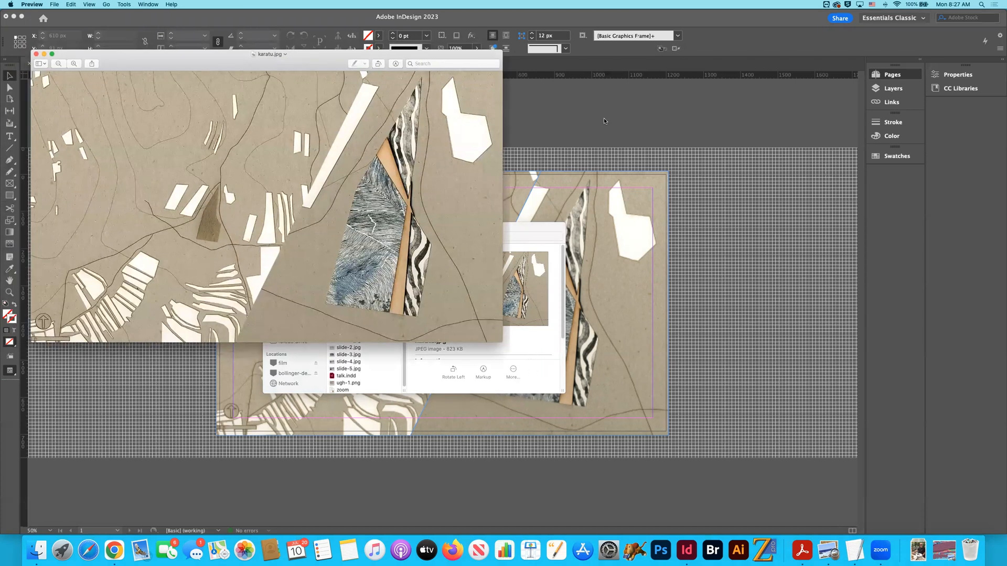
- Move the karatu.jpg preview aside, minimize the Finder window and compare the exported image with the InDesign layout
drag(378, 55, 777, 117)
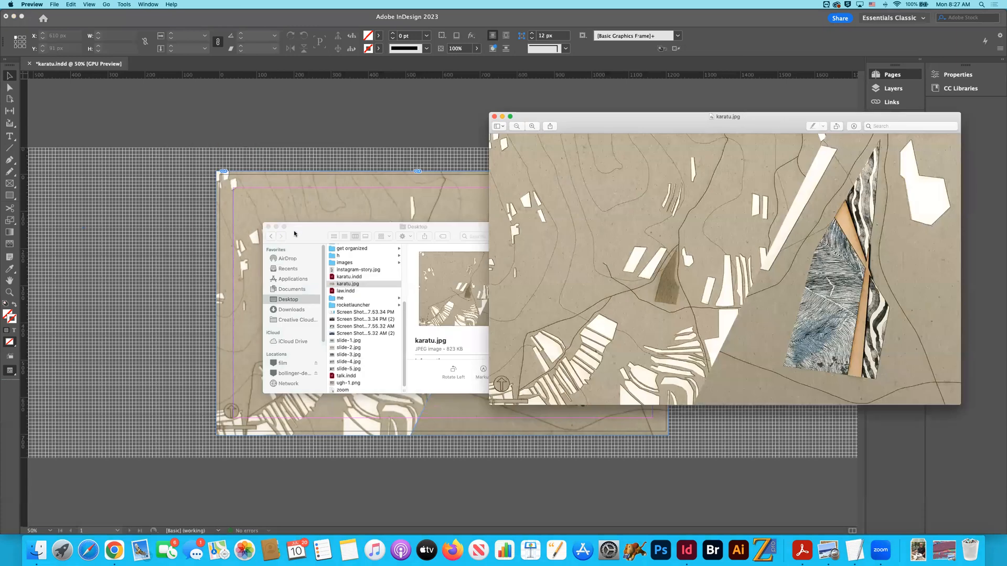
double_click(424, 226)
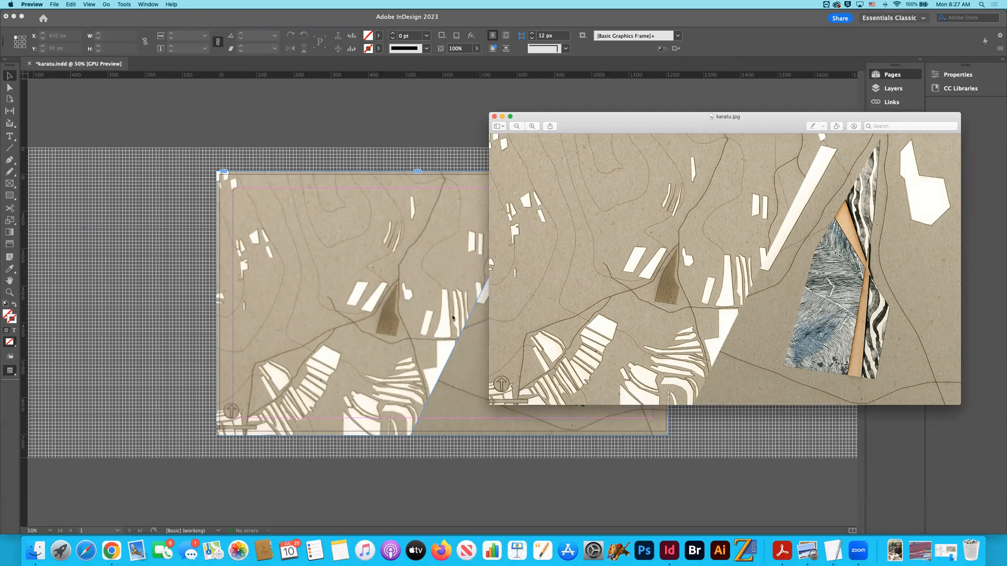
scroll(440, 287, right, 2)
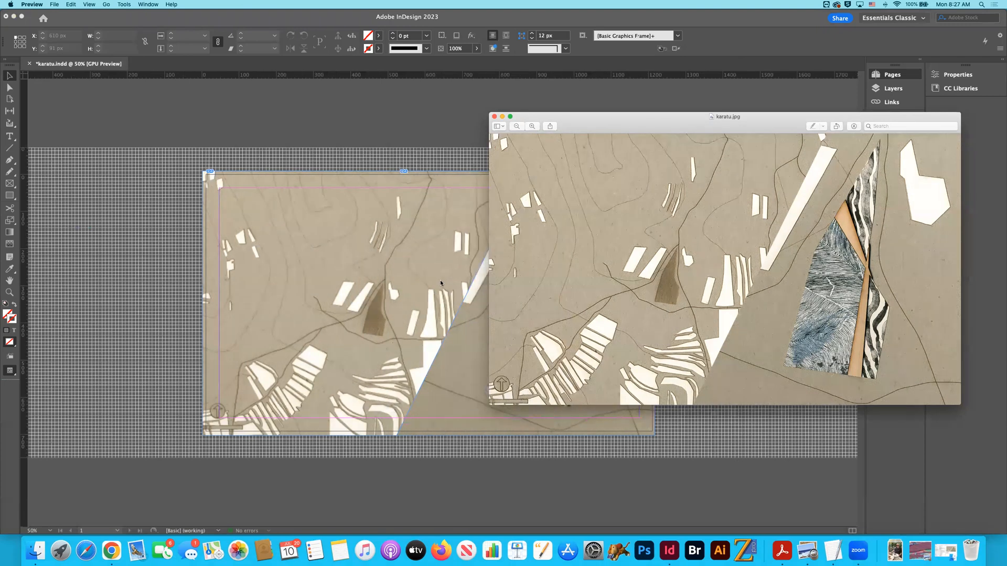
scroll(439, 280, right, 5)
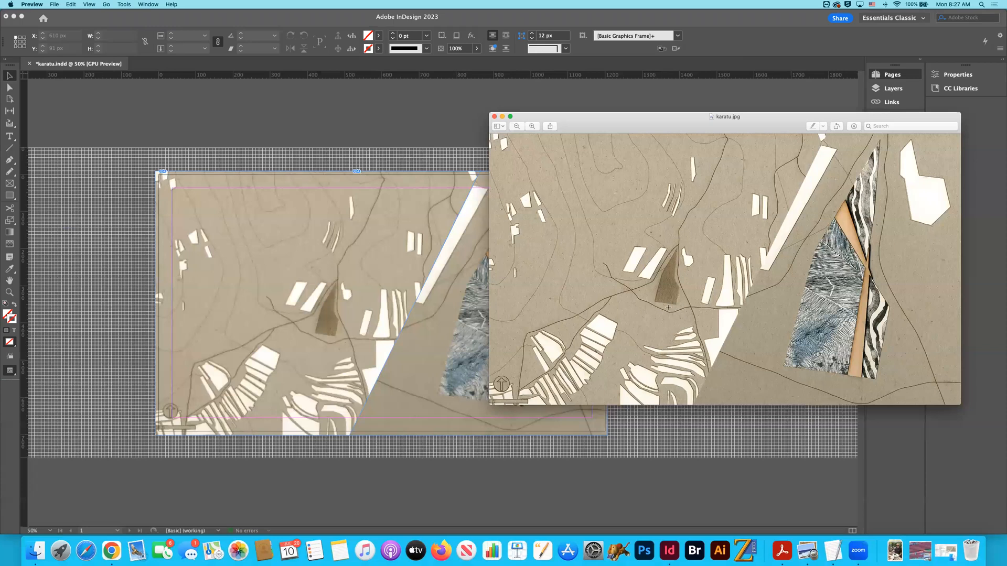
click(451, 155)
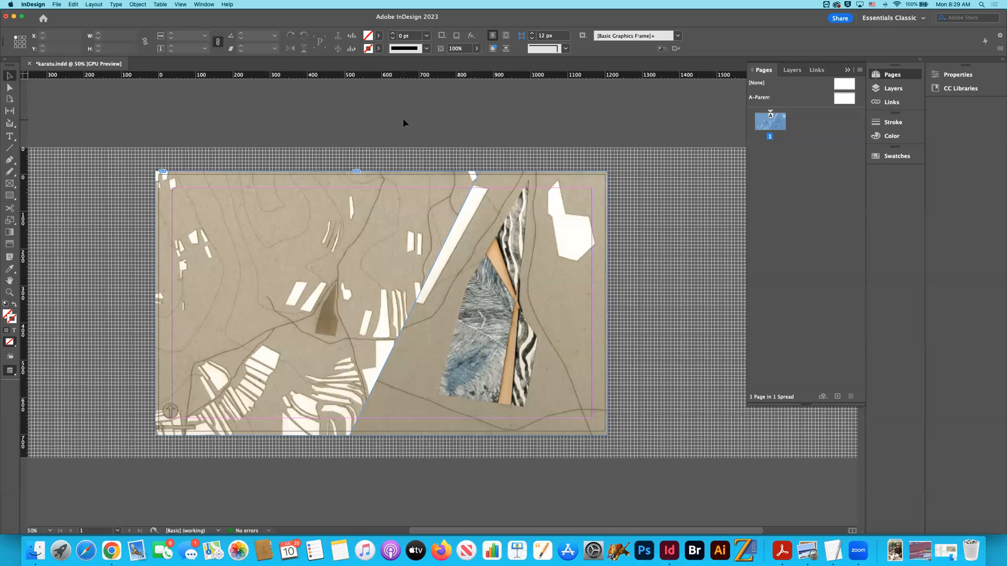
- Switch to Finder, browse to the slideshow folder inside rocketlauncher's home folder and open img-04.jpg in Preview
key(super+Tab)
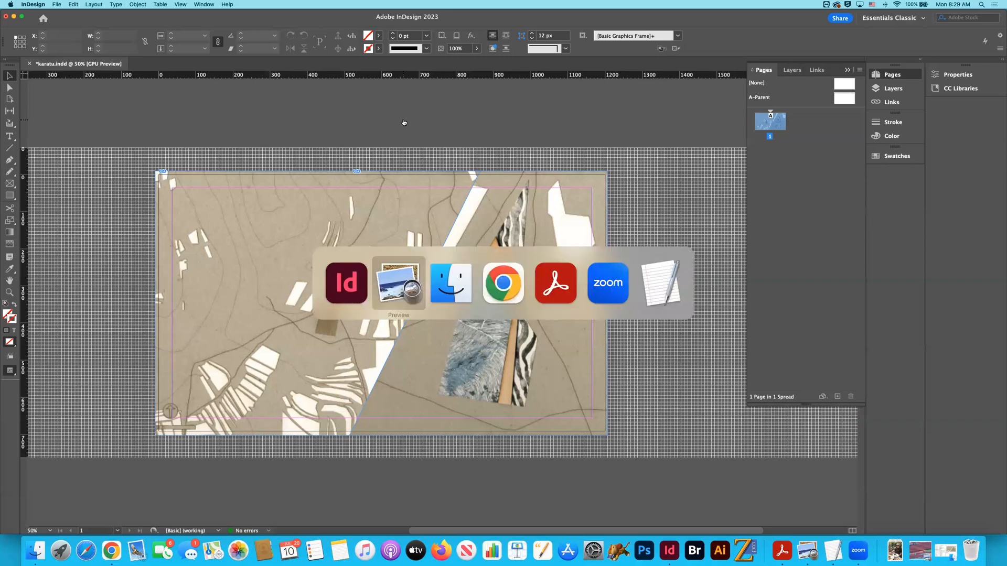
key(super+Tab)
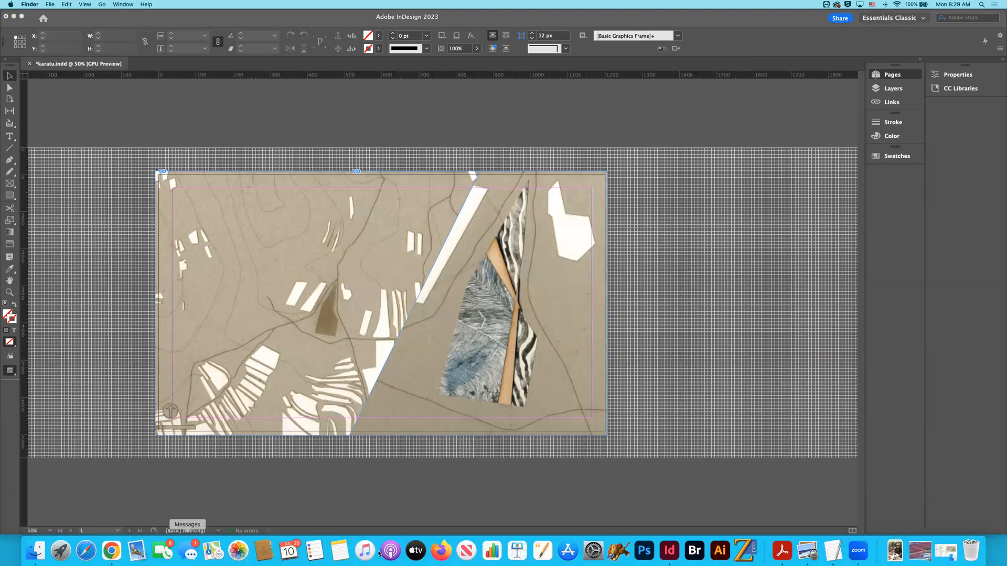
click(945, 551)
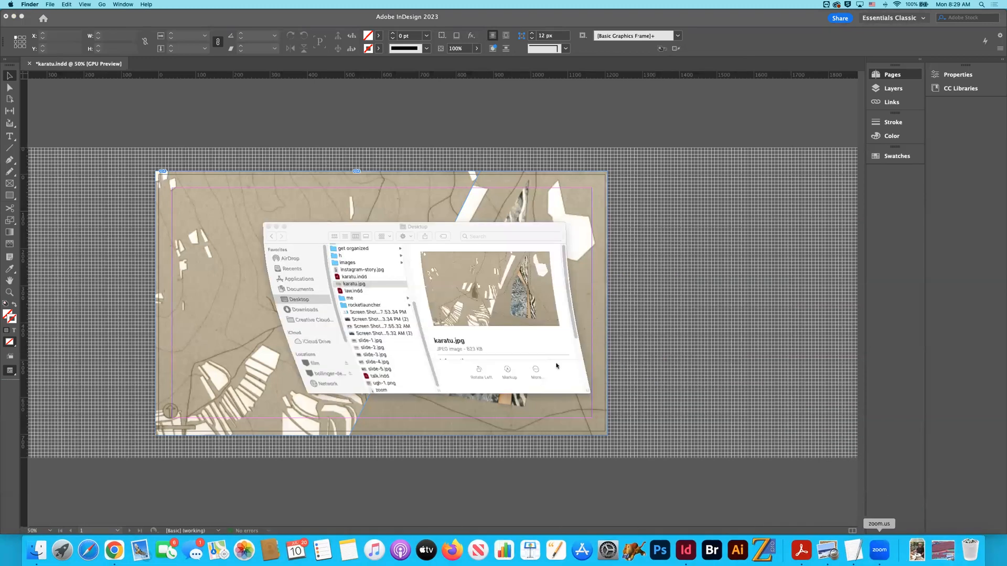
scroll(365, 300, up, 5)
scroll(366, 300, down, 5)
click(354, 305)
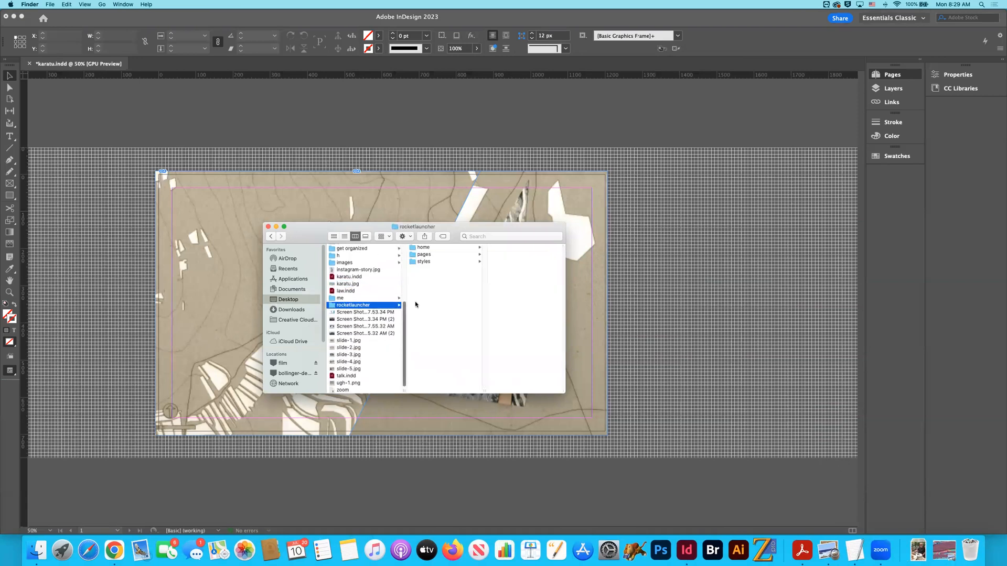
click(422, 255)
click(421, 247)
click(502, 269)
click(507, 276)
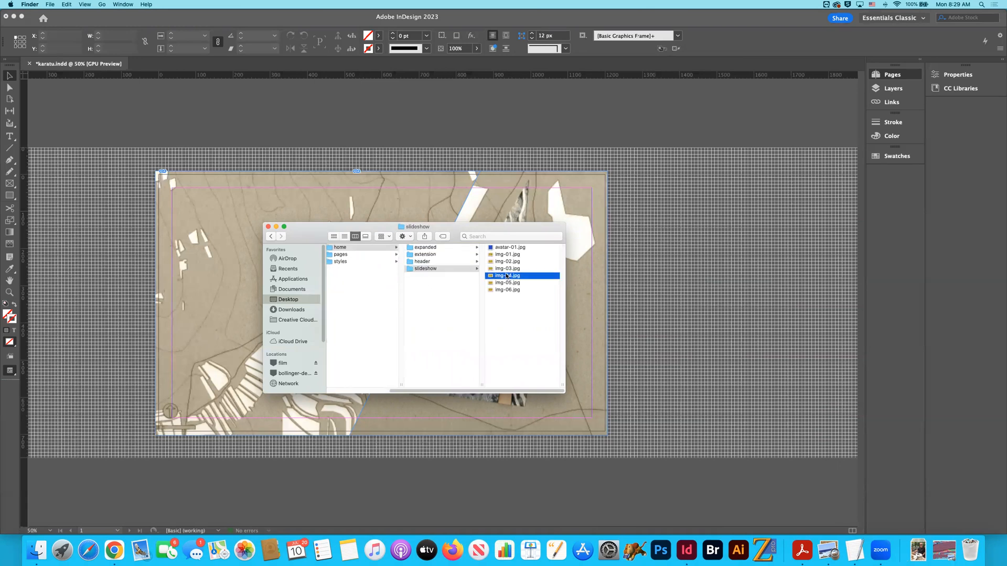
double_click(506, 276)
- Arrange the preview windows to compare img-04.jpg with karatu.jpg, and close the karatu.jpg preview
drag(548, 105, 603, 129)
drag(696, 269, 637, 219)
click(598, 127)
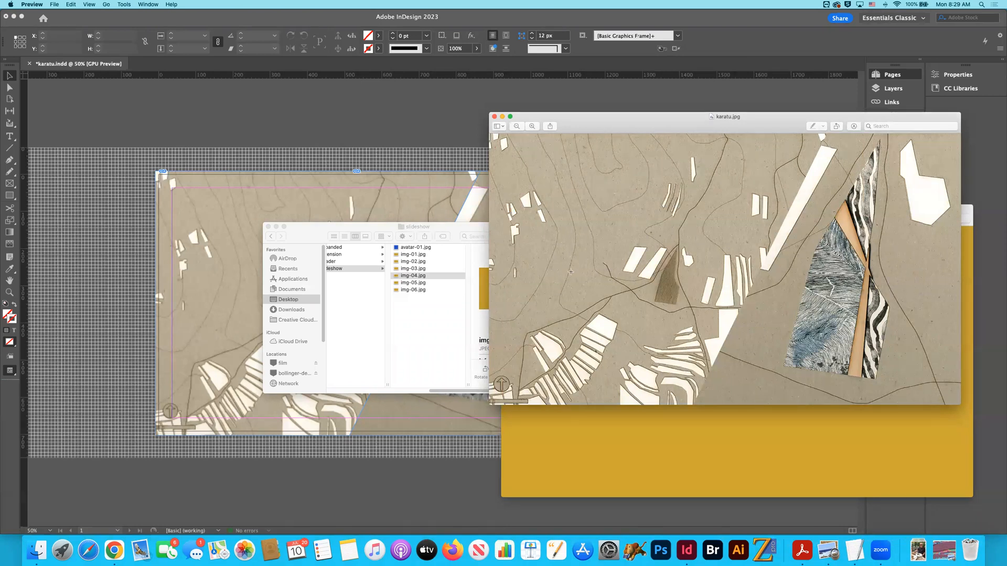
drag(591, 126, 194, 146)
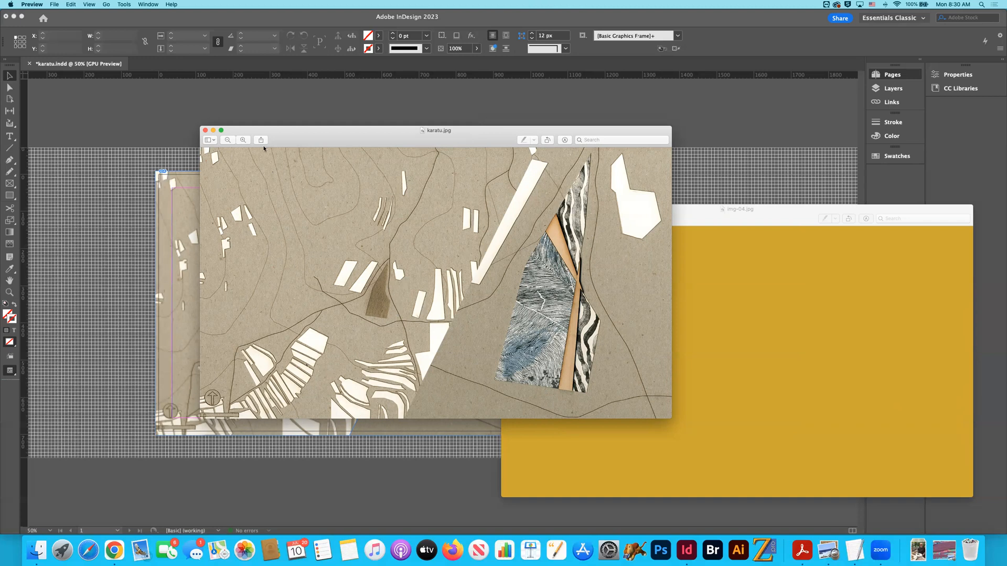
click(205, 132)
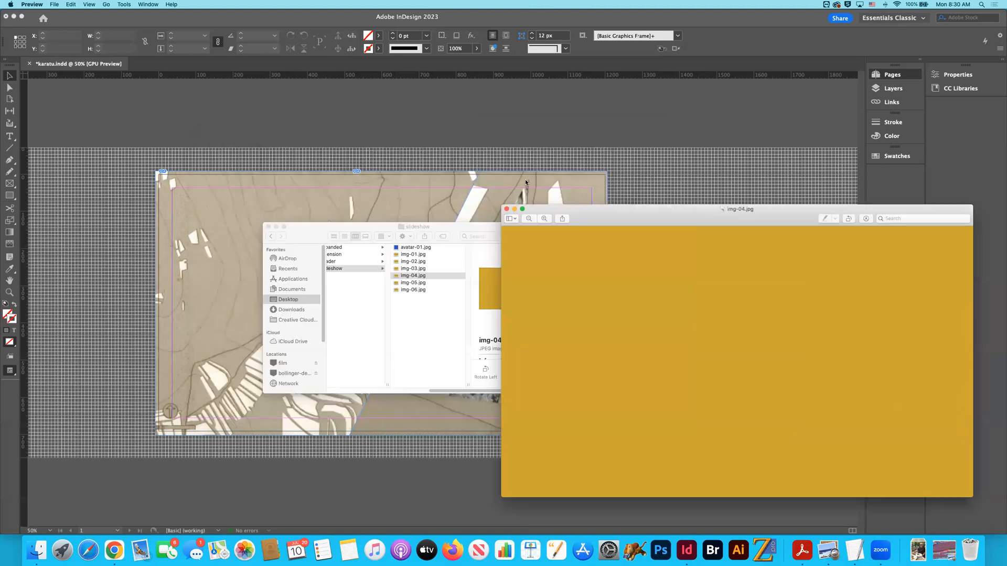
- Close the karatu document in InDesign and the img-04.jpg preview, and clear the InDesign window to reveal the website in Chrome
click(426, 152)
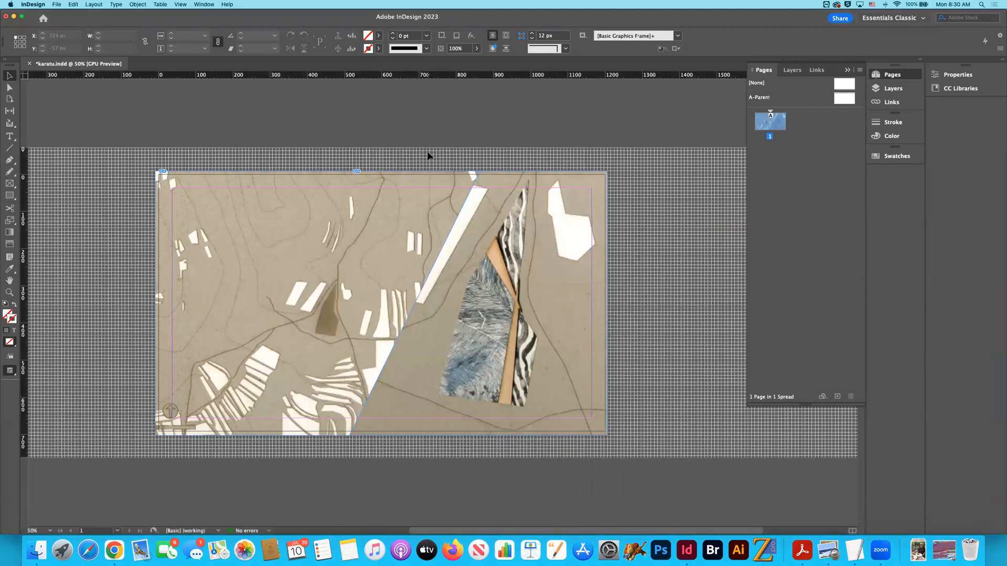
key(super+w)
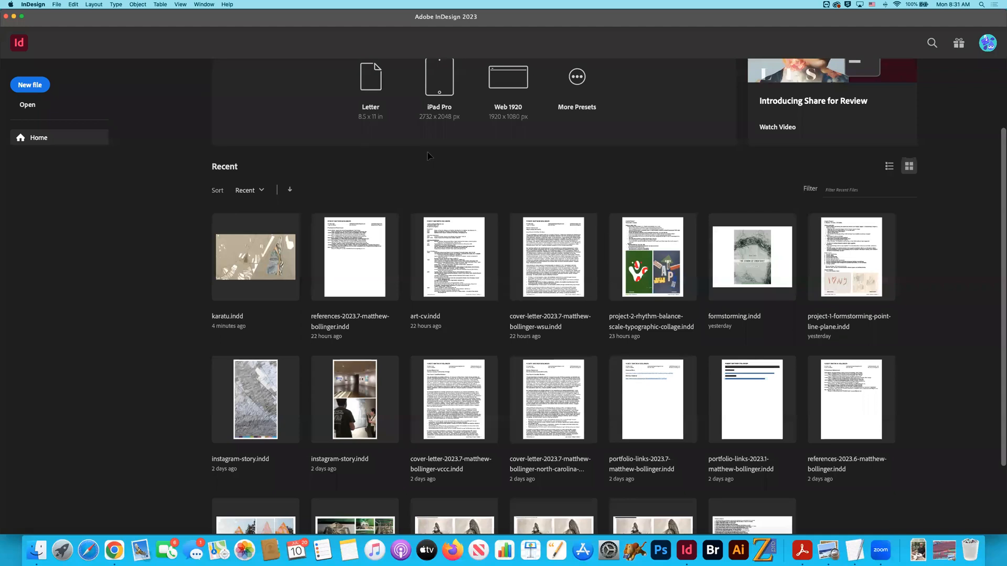
key(super+Tab)
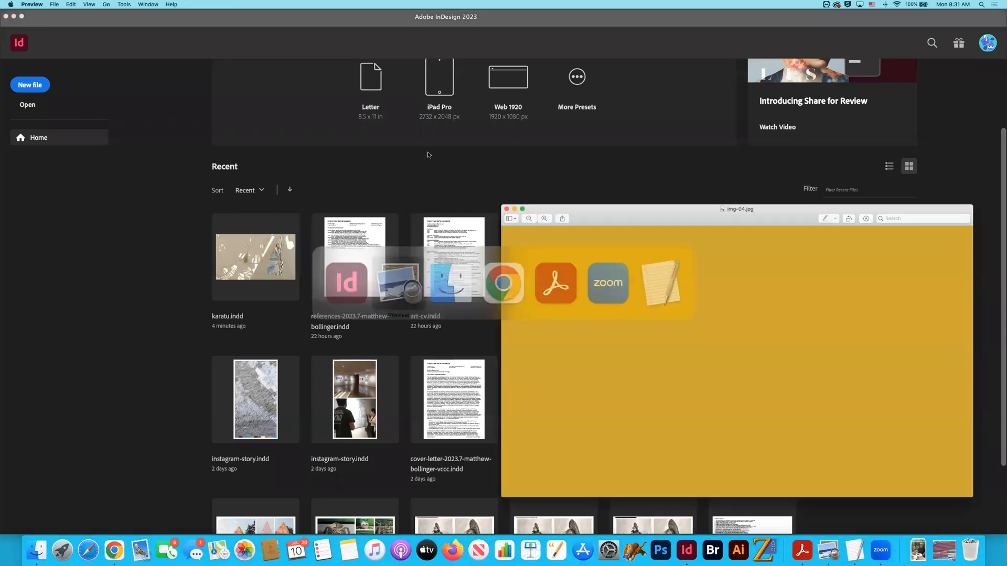
click(507, 209)
click(152, 66)
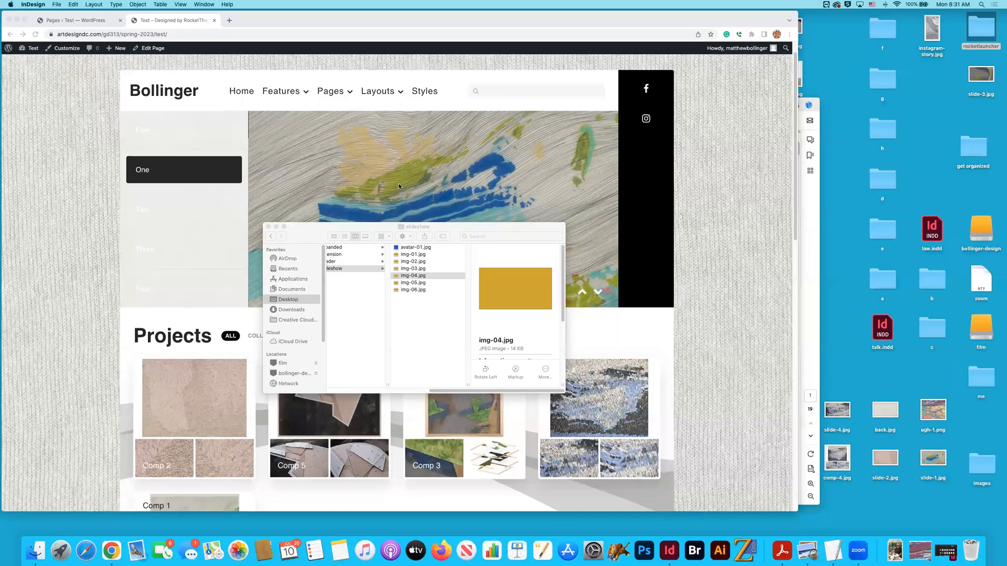
- Move the Finder window off the website preview and view the homepage slideshow's Five, Two, Three and Four slides
drag(297, 238, 775, 266)
drag(653, 261, 702, 256)
scroll(254, 130, up, 2)
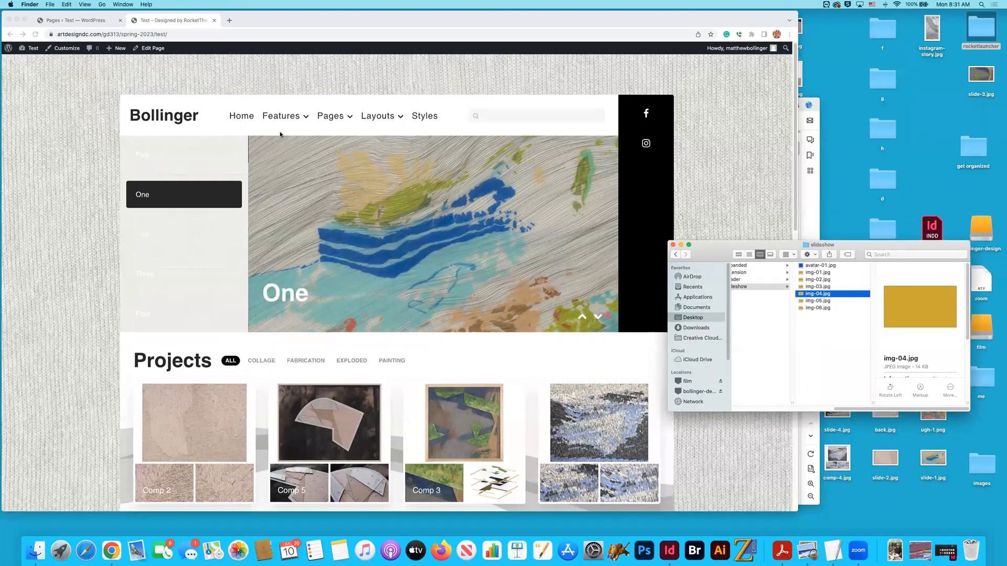
click(170, 163)
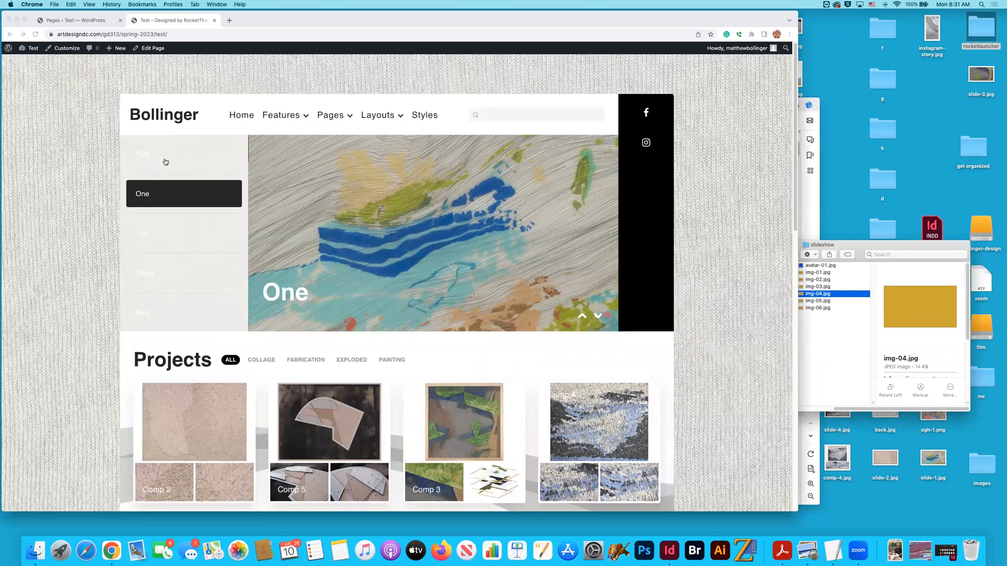
click(160, 226)
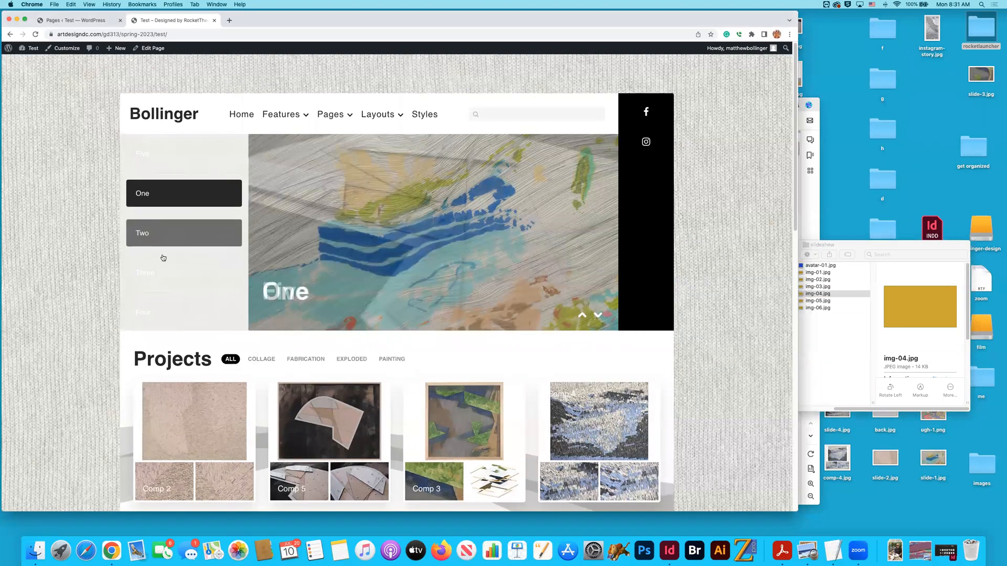
click(161, 262)
click(156, 307)
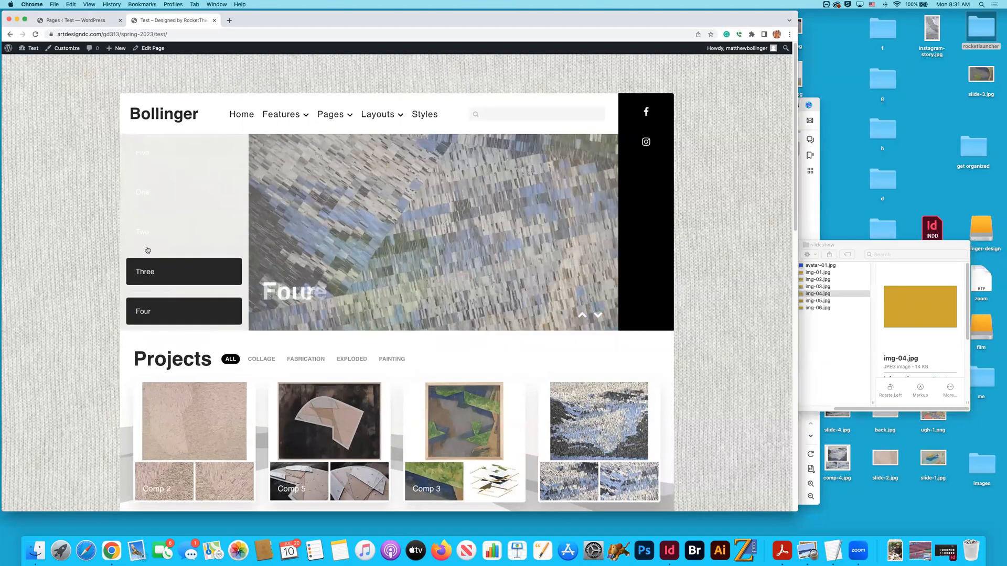
click(149, 242)
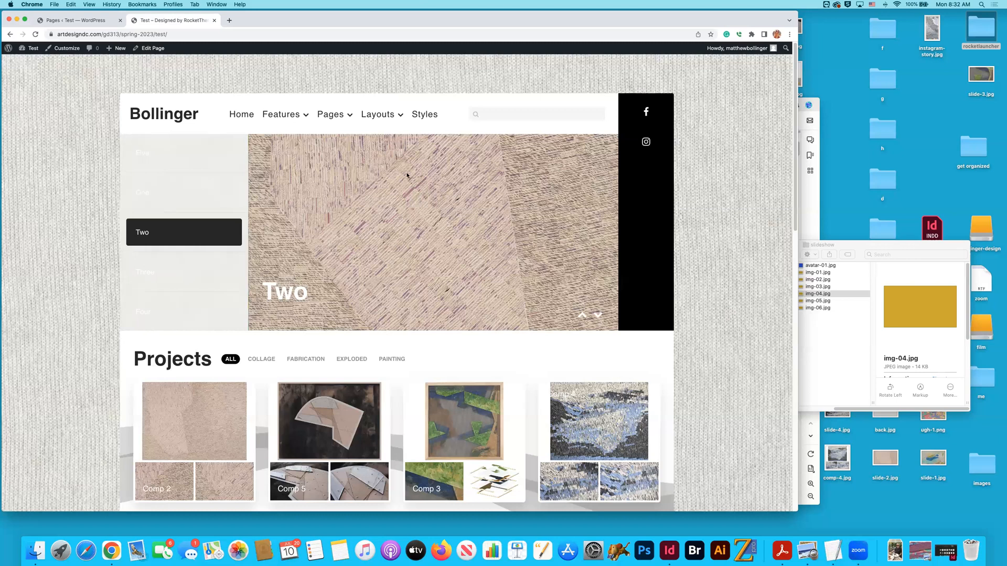
- Check the WordPress pages list, and return to the website preview to view its Projects section
click(78, 19)
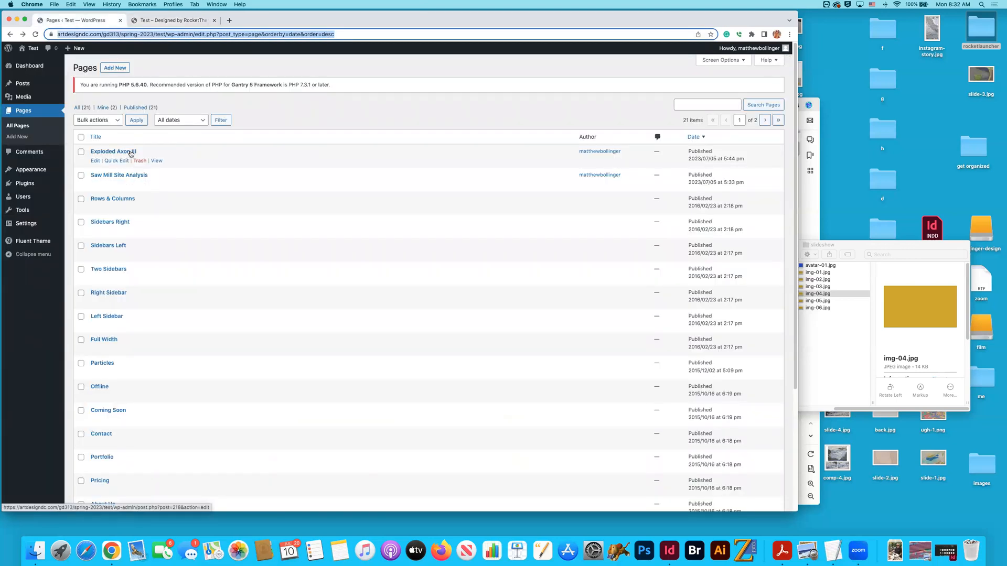
click(158, 21)
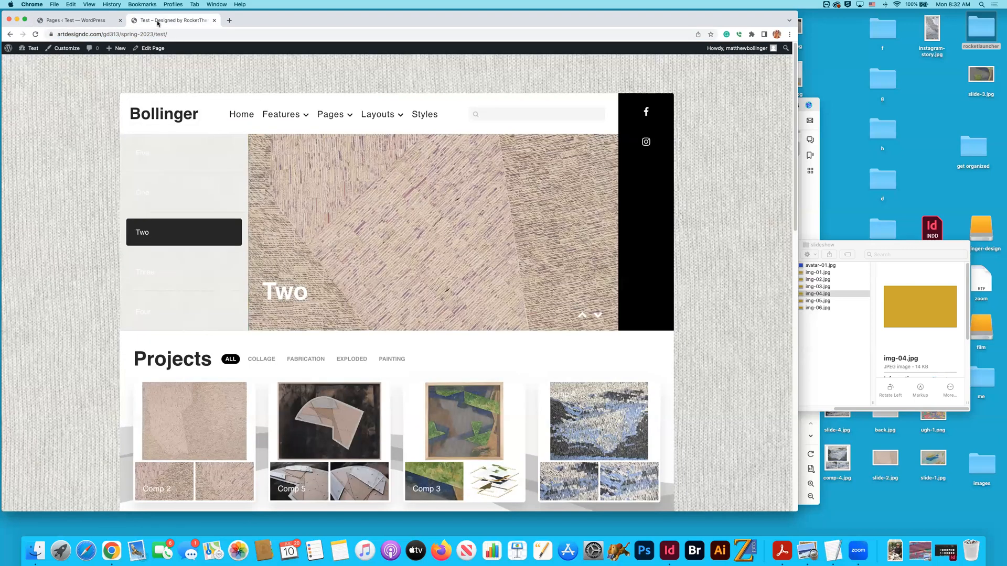
scroll(200, 284, down, 3)
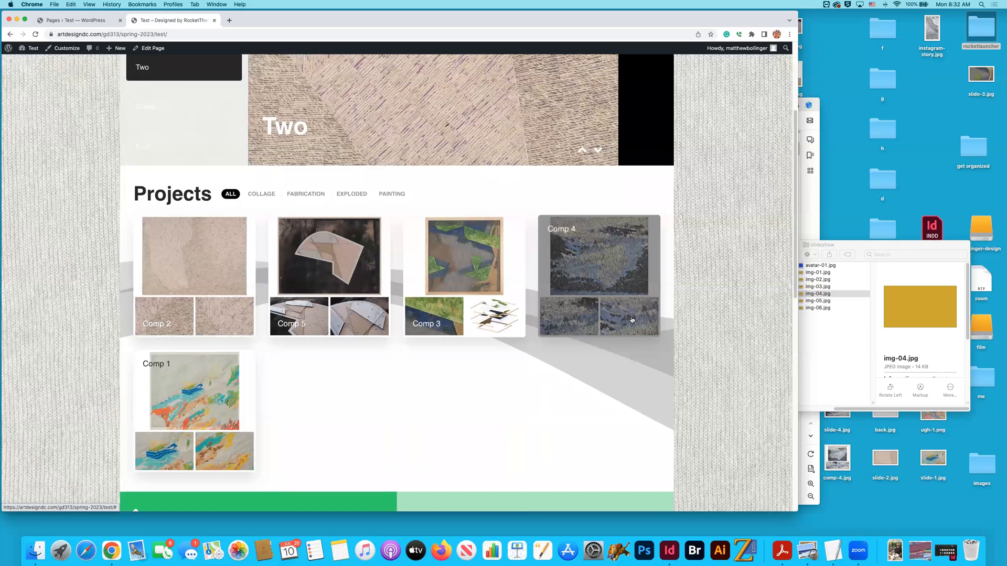
key(super+Tab)
key(super+Tab)
key(super+Tab)
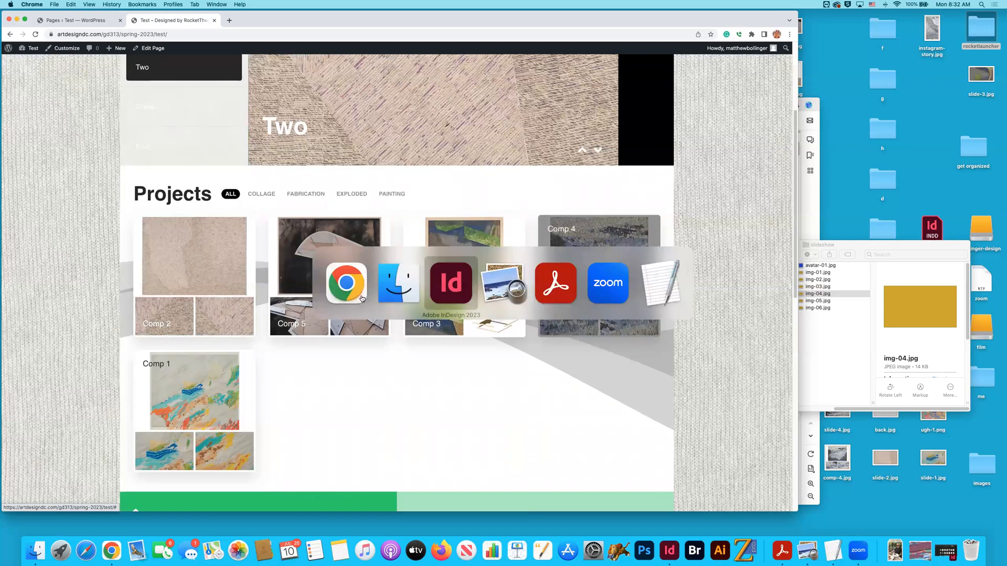
- Search for google drive in a new browser tab and open Google Drive
click(229, 21)
click(245, 35)
text(google driv)
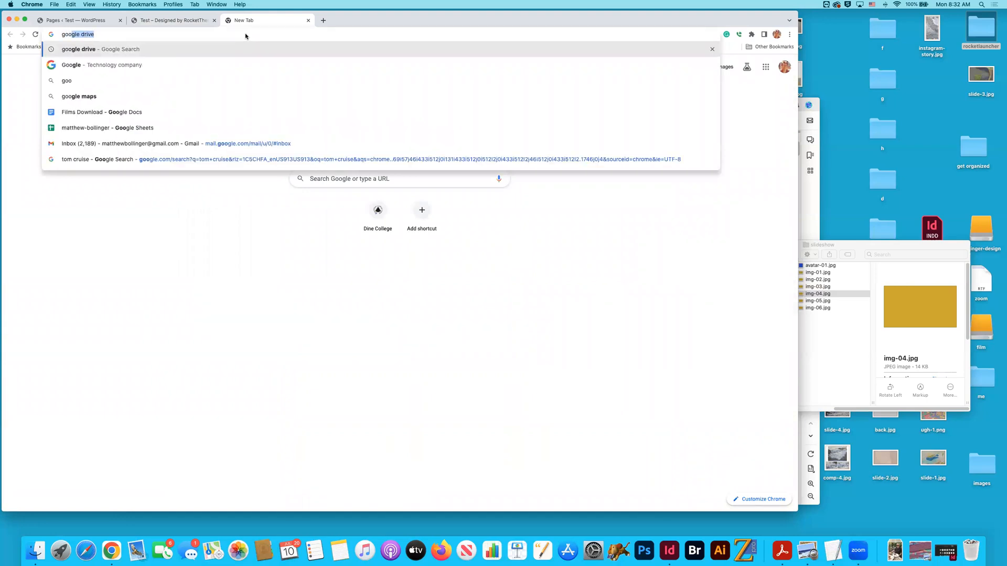
text(e)
key(Return)
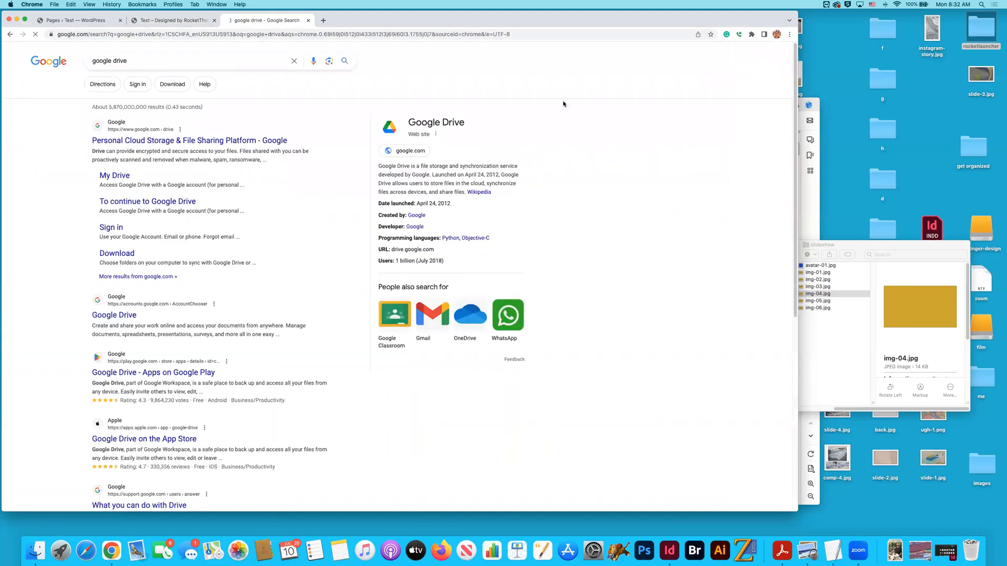
click(756, 61)
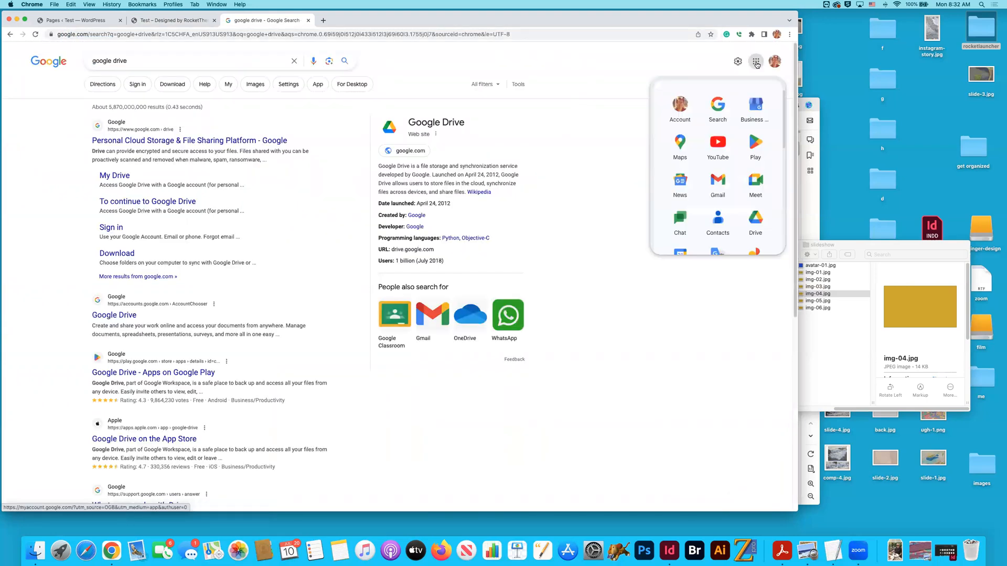
click(755, 223)
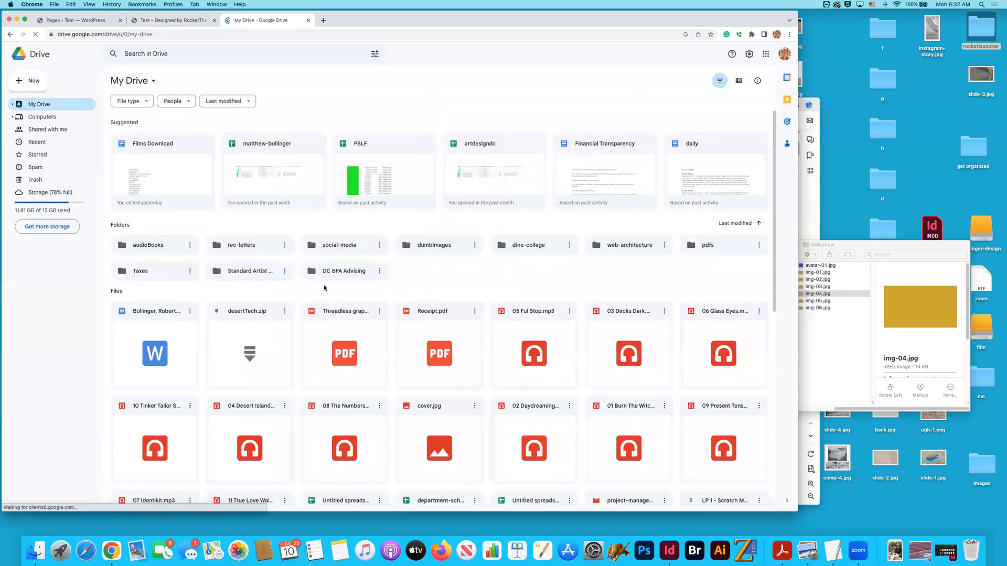
- Open the artist's artwork inventory spreadsheet from the suggested Drive files, review its rows and select the Caulfield title in cell C41
click(305, 169)
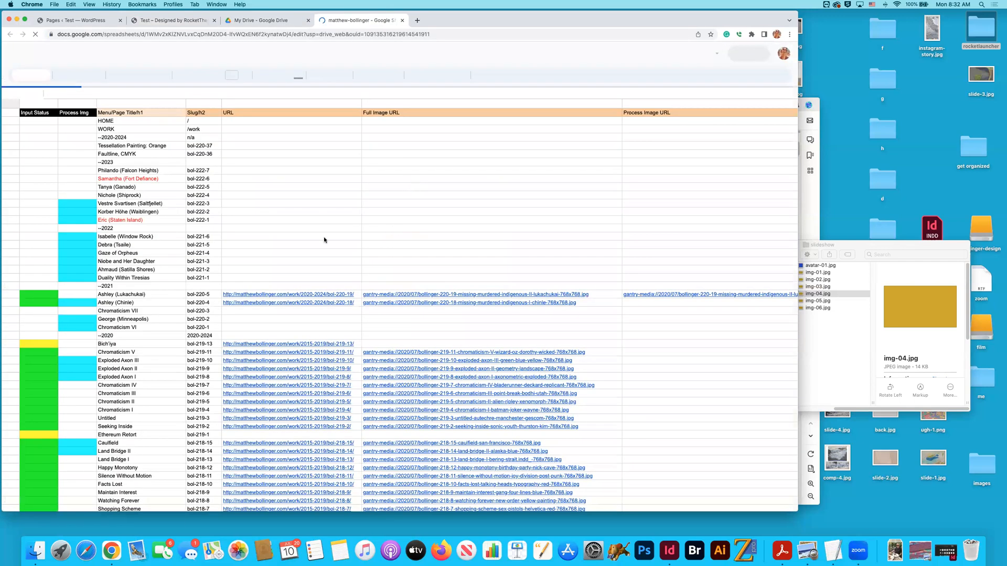
scroll(180, 237, down, 2)
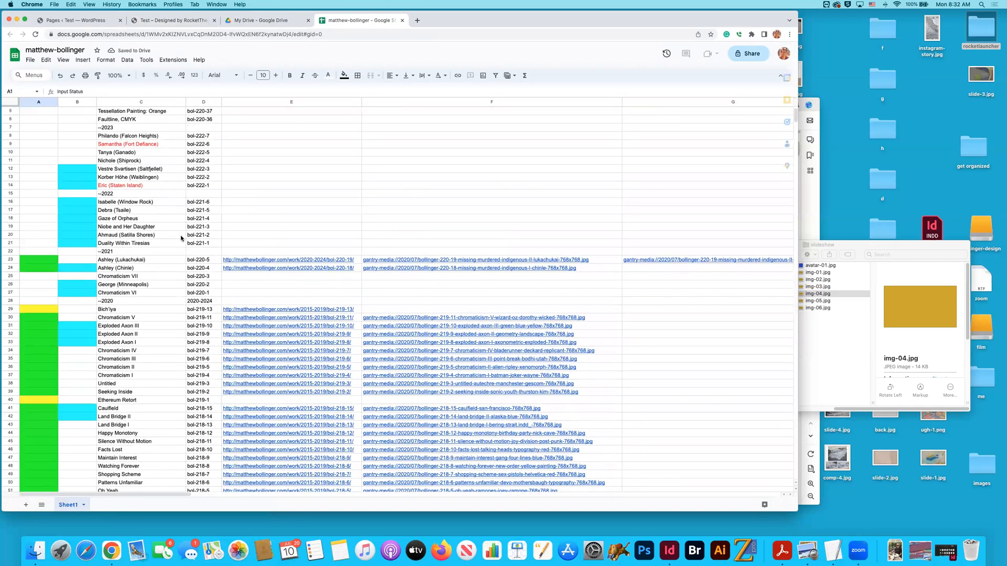
scroll(181, 237, down, 2)
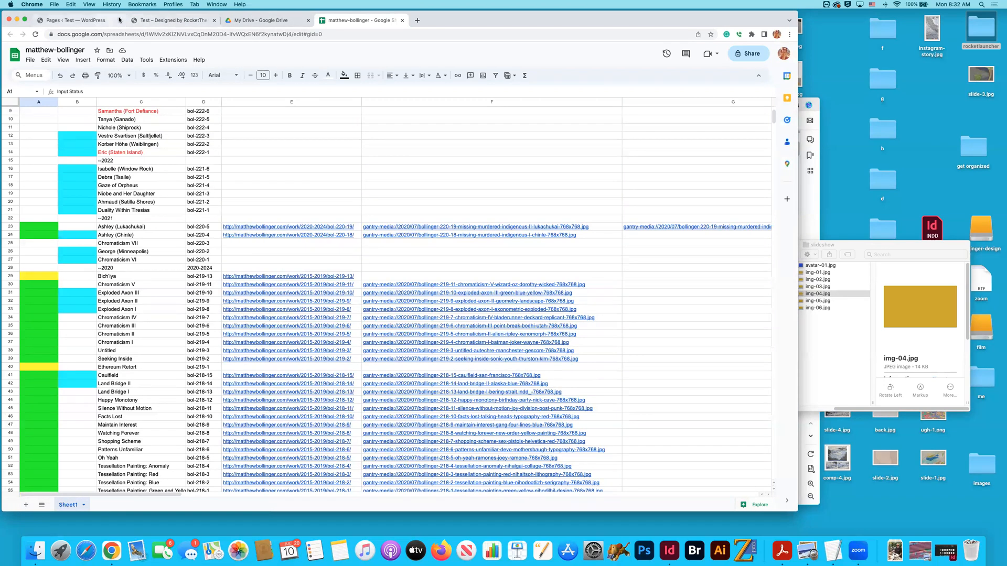
click(169, 21)
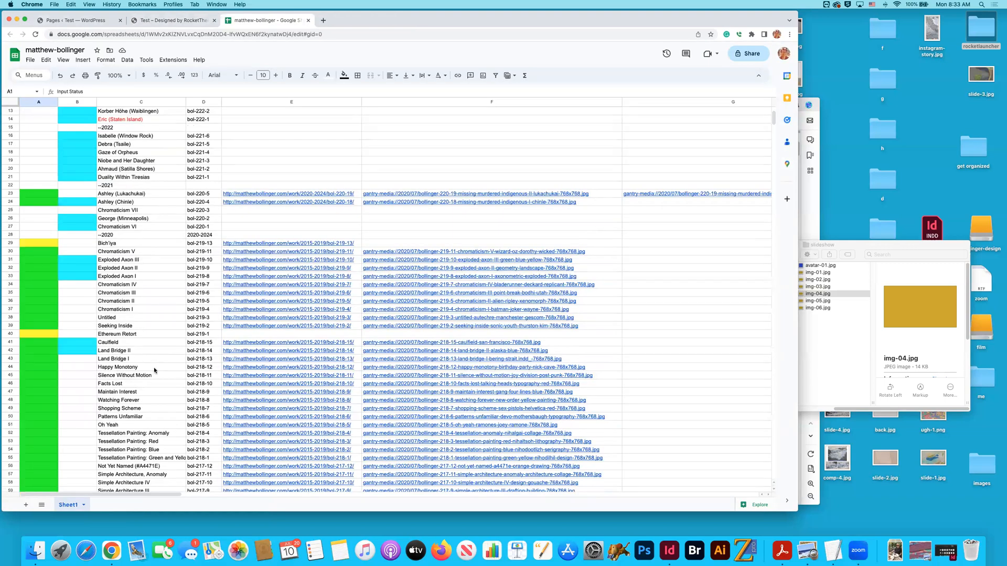
click(115, 344)
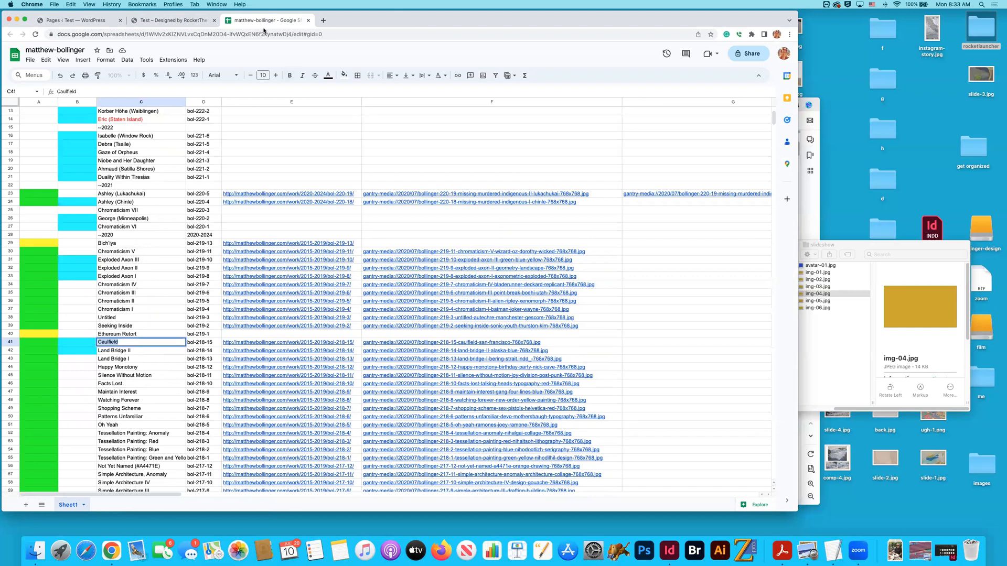
- Check the website preview's Projects section, and in WordPress add a new page titled Caulfield and save it as a draft
click(84, 20)
click(172, 21)
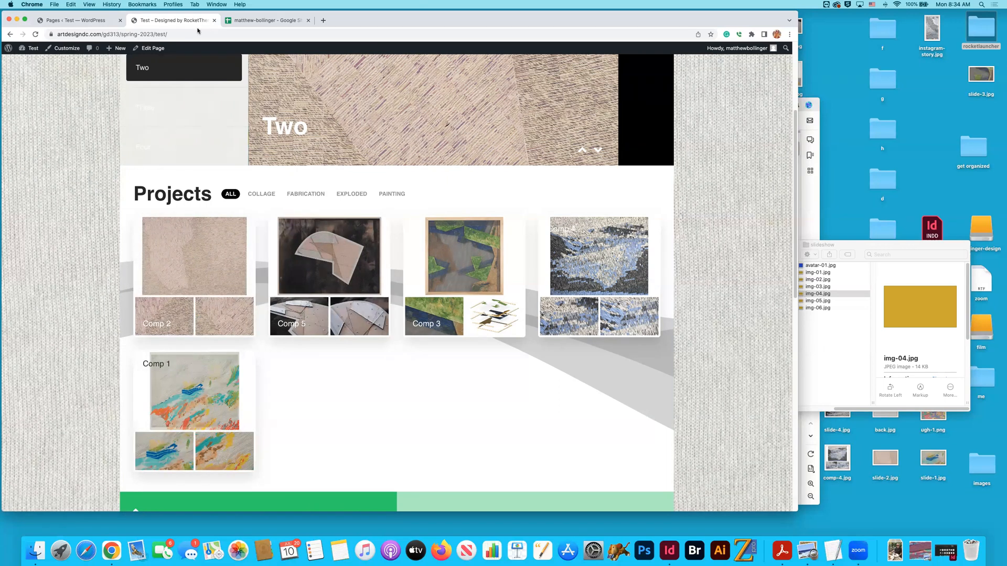
click(100, 21)
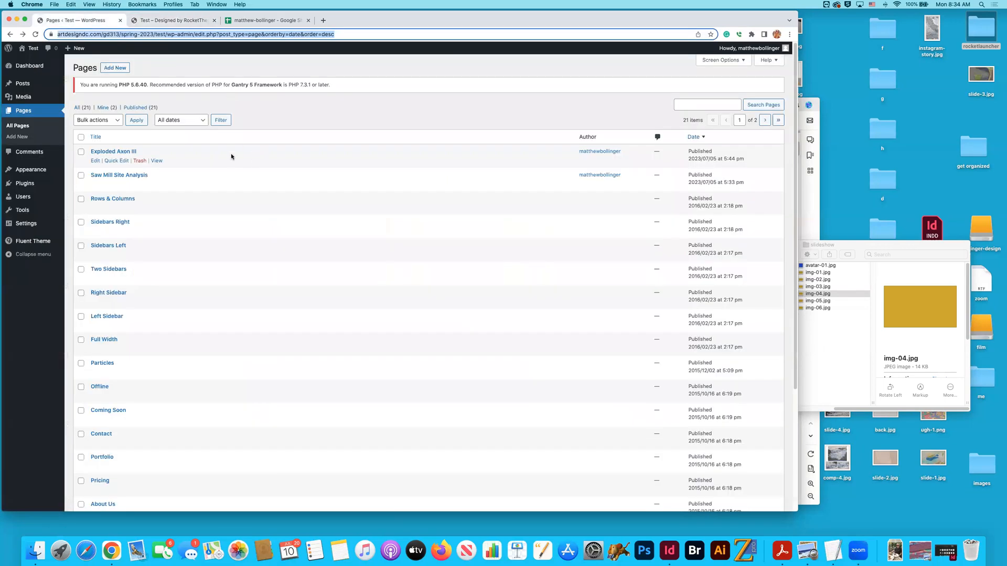
click(111, 67)
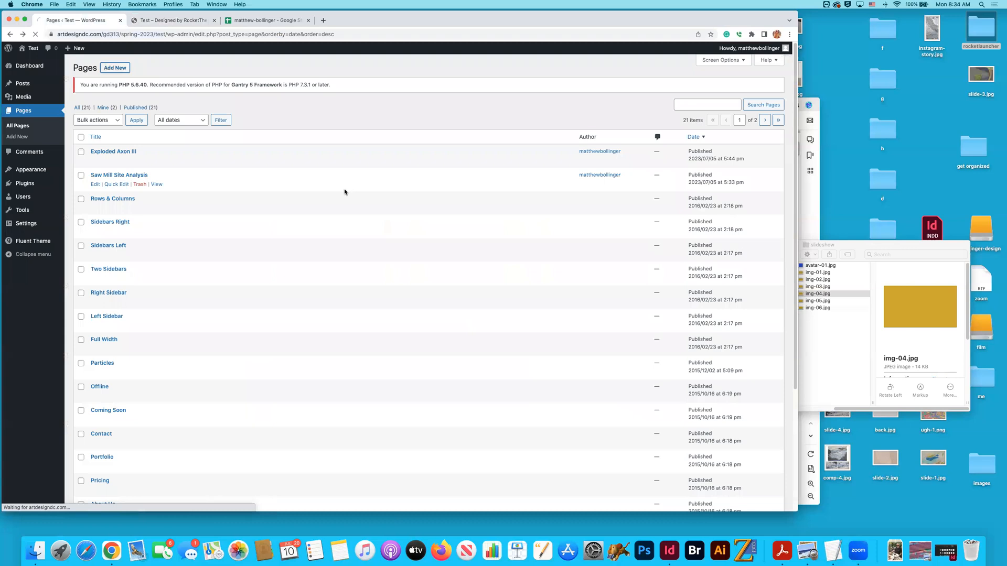
text(Caulfield)
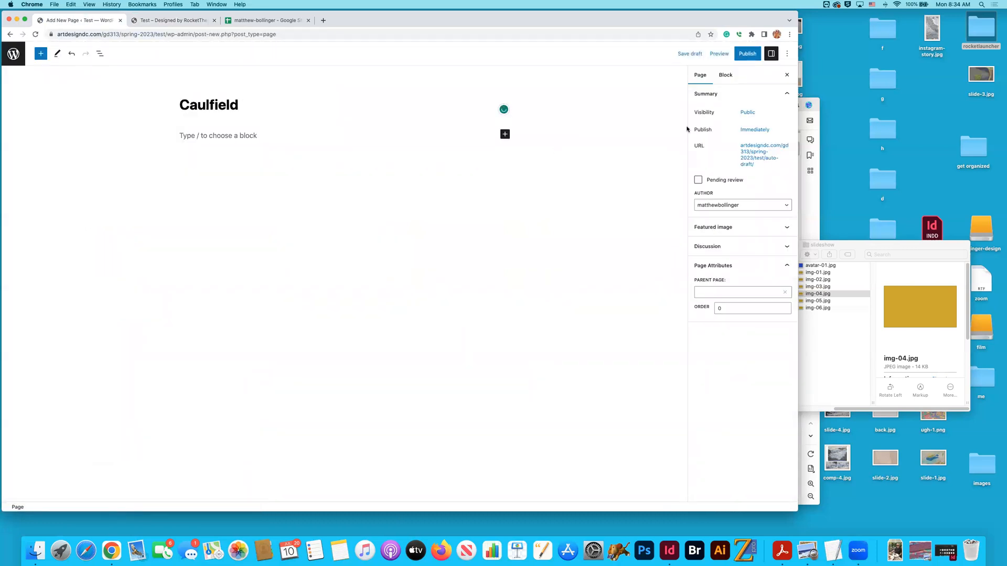
click(689, 54)
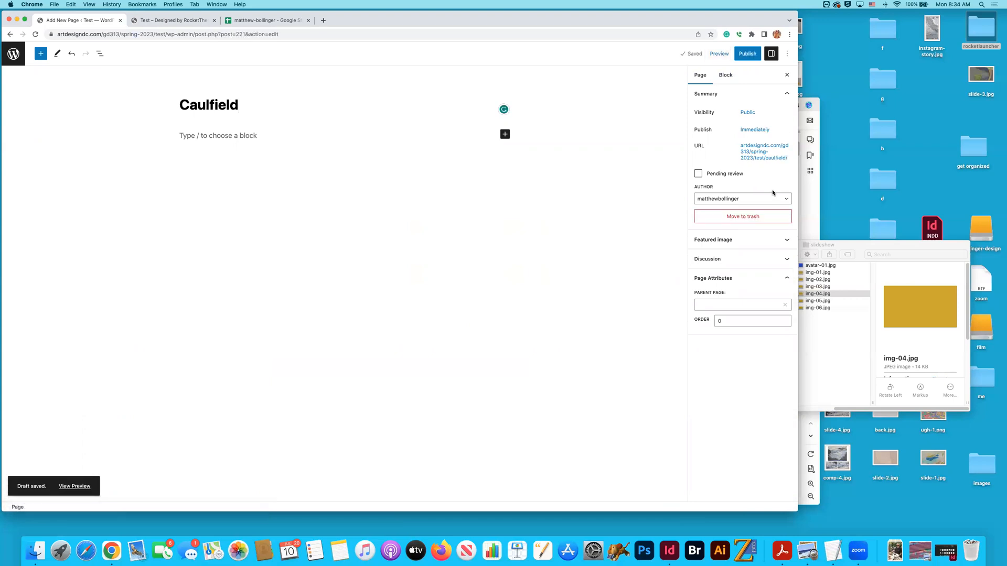
- Assign Portfolio as the Caulfield page's parent page and save the draft
click(782, 304)
click(760, 305)
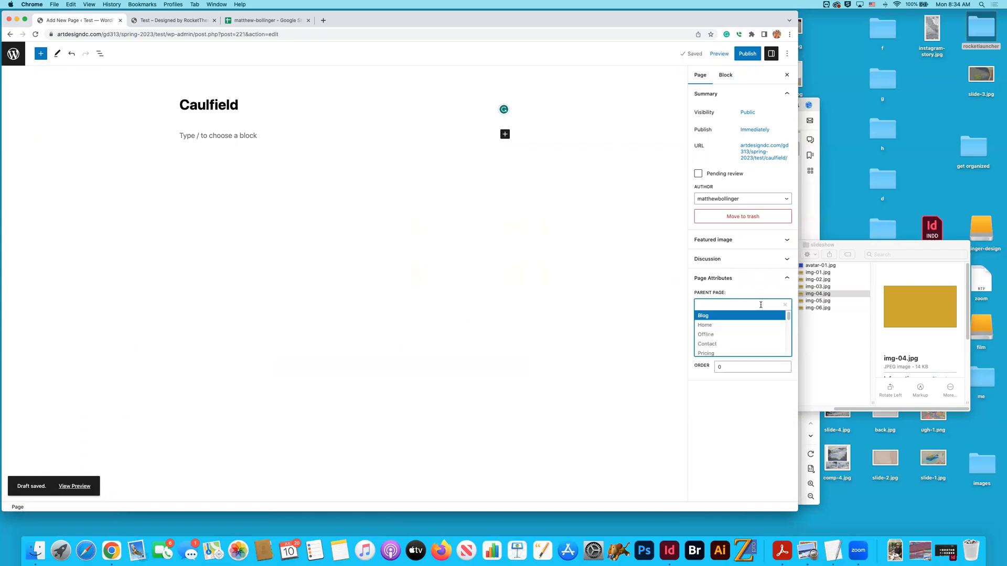
scroll(755, 330, down, 5)
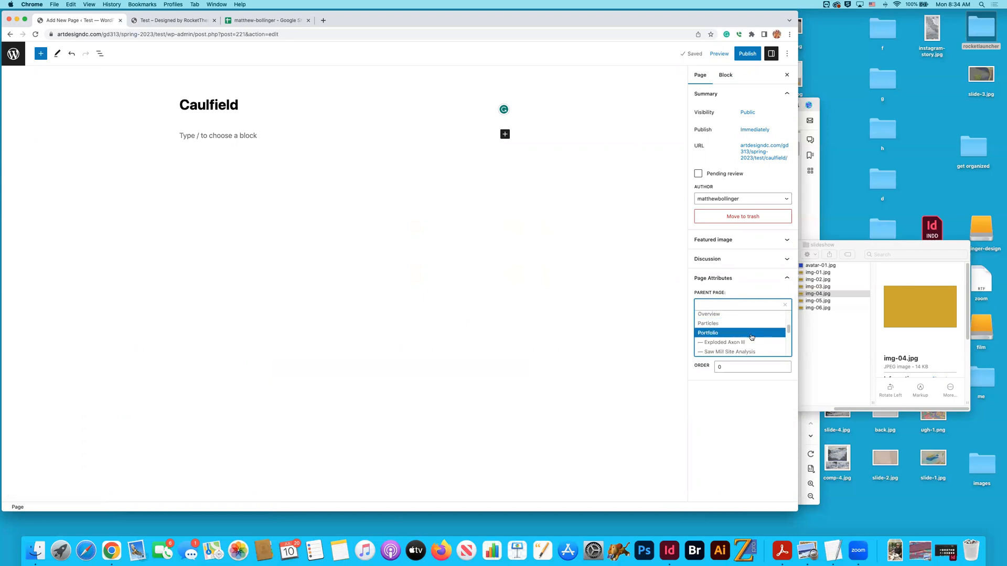
click(752, 334)
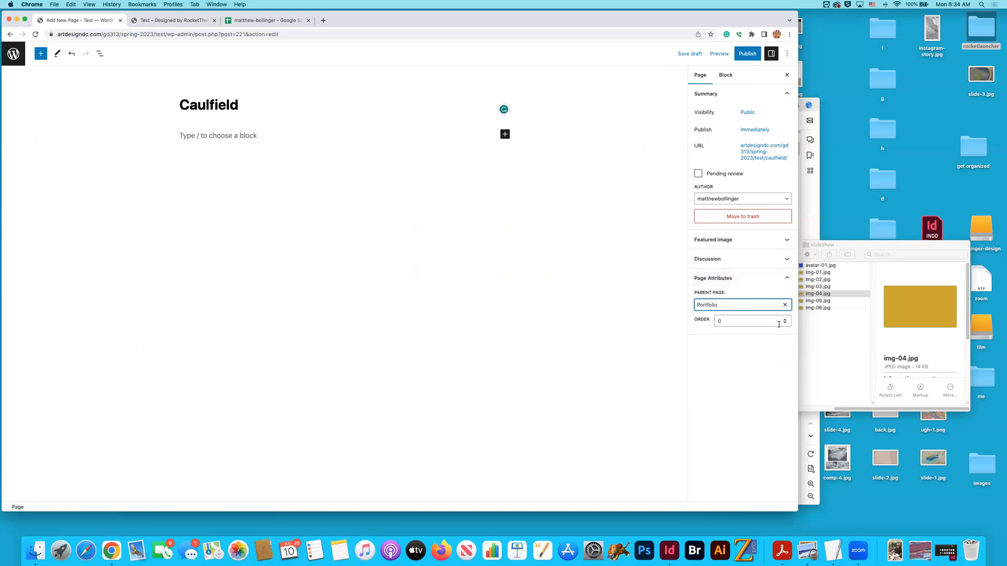
click(688, 53)
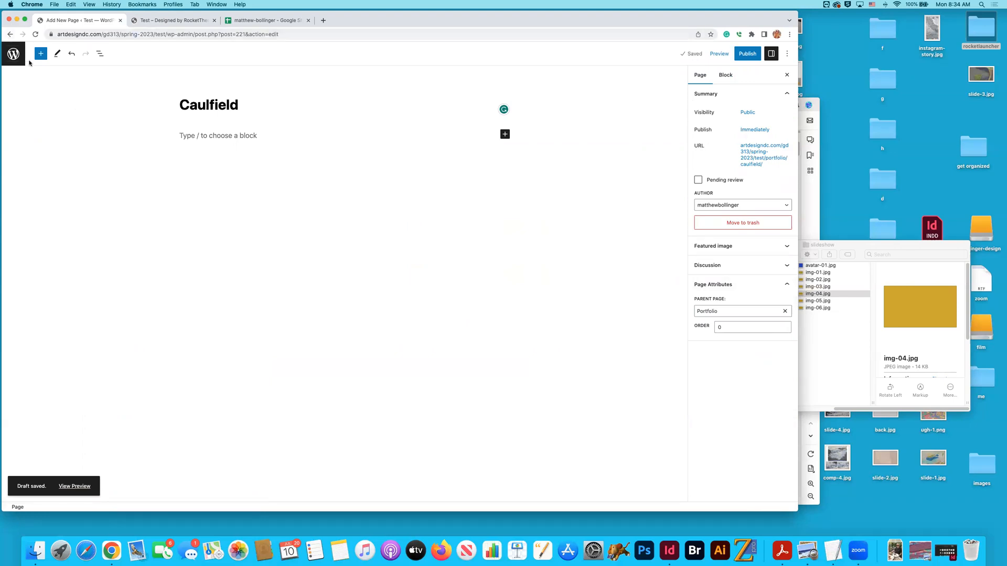
- Sort the WordPress pages list by newest date and set the Caulfield draft's slug to bol-218-15, copied from spreadsheet cell D41
click(13, 53)
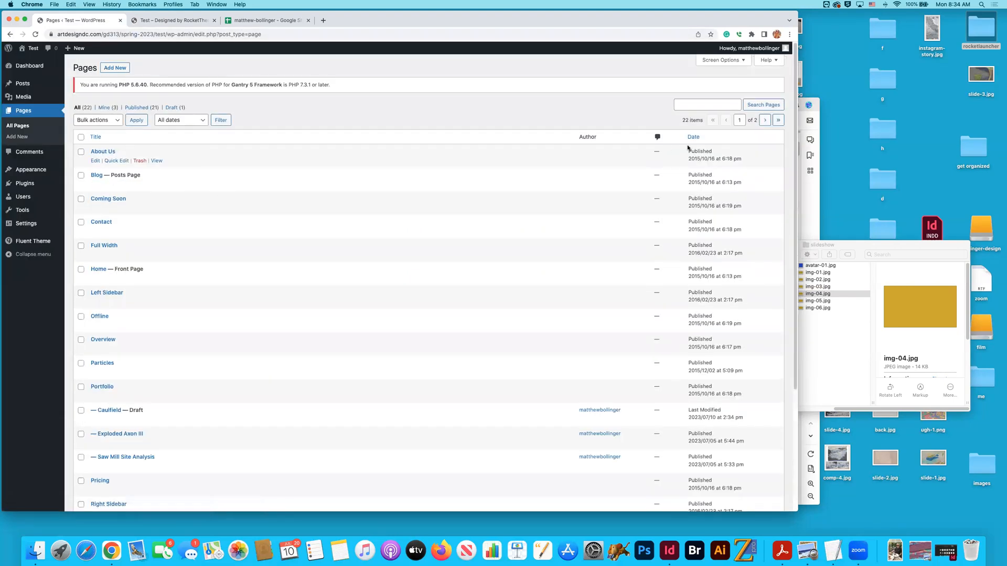
click(693, 137)
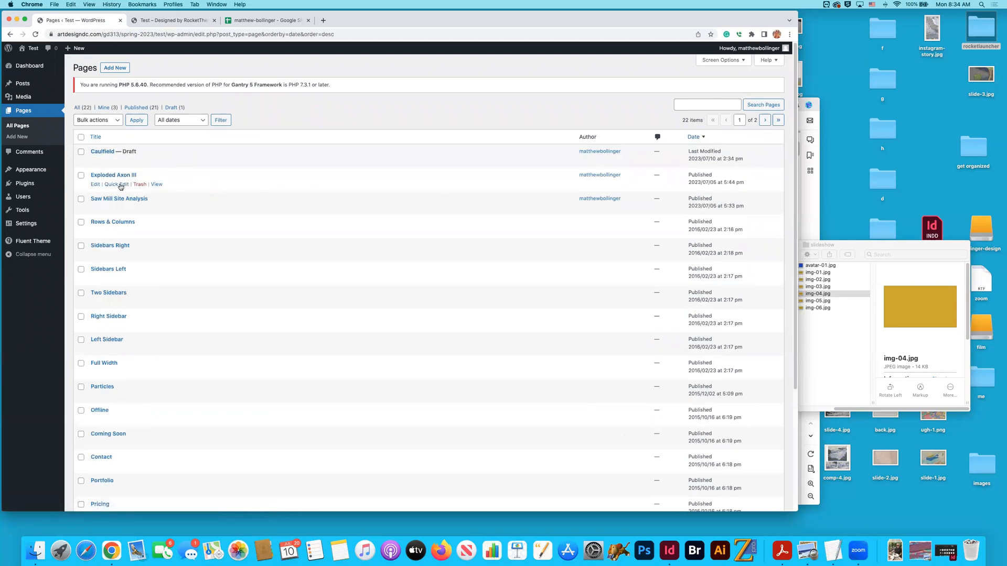
click(116, 161)
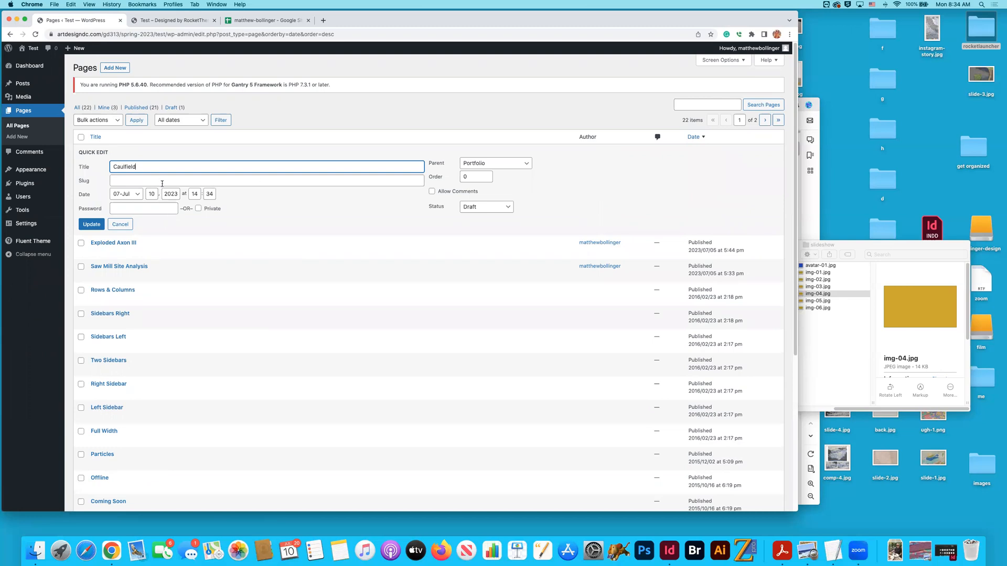
click(252, 20)
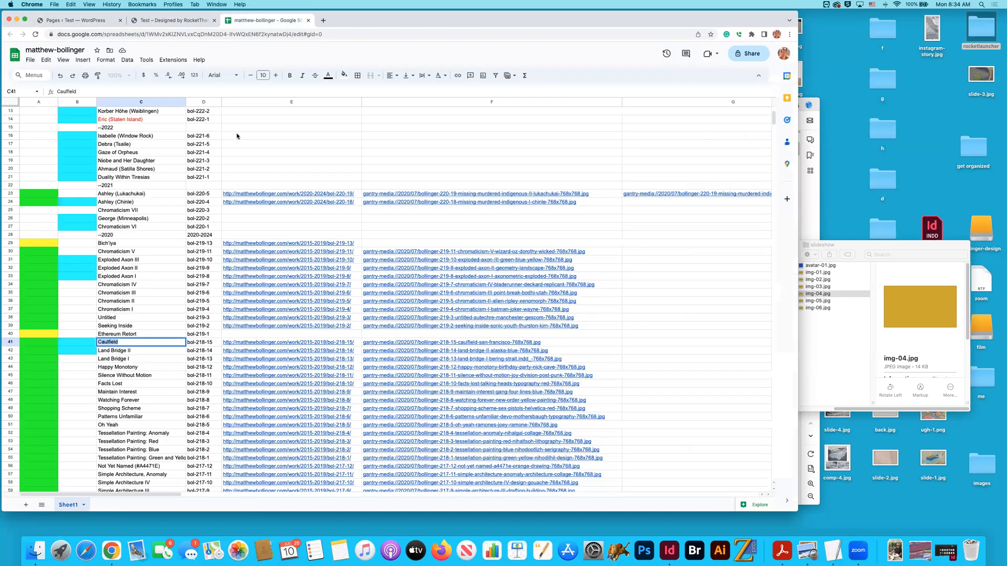
click(215, 342)
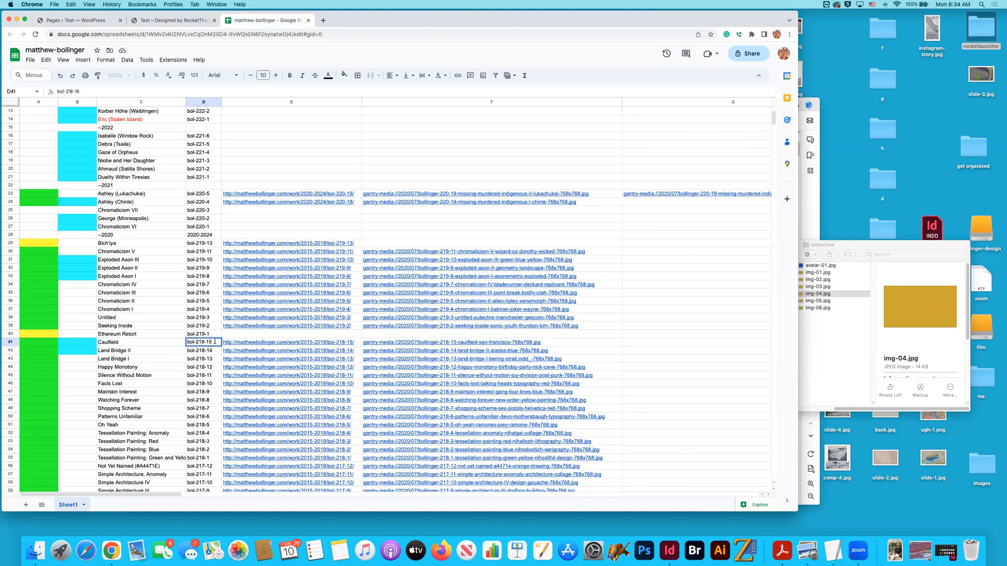
double_click(199, 346)
key(super+c)
click(78, 21)
click(141, 181)
key(super+v)
click(510, 176)
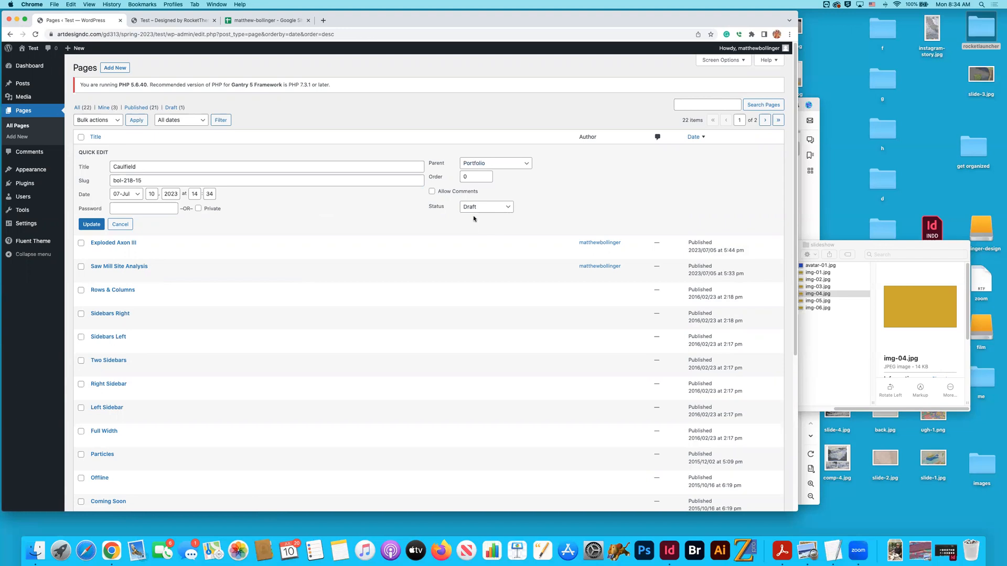
click(91, 223)
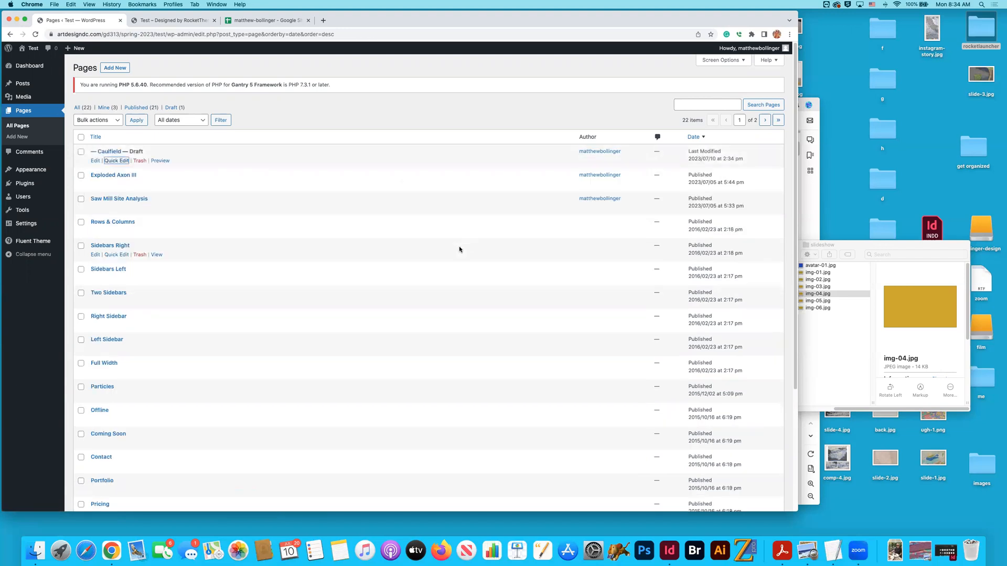
- Publish the Caulfield page and return to the pages list sorted by newest date
click(109, 152)
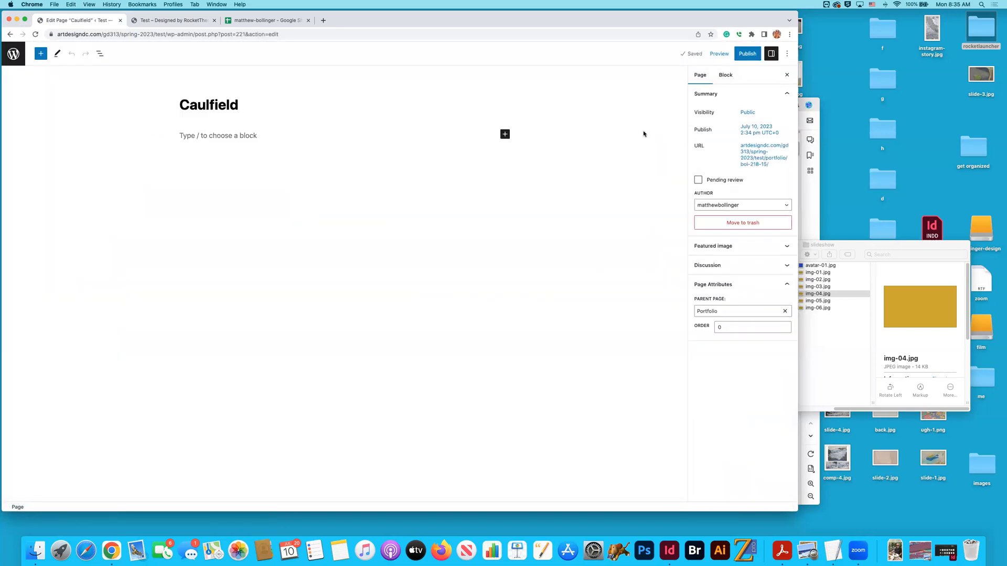
click(747, 53)
click(716, 55)
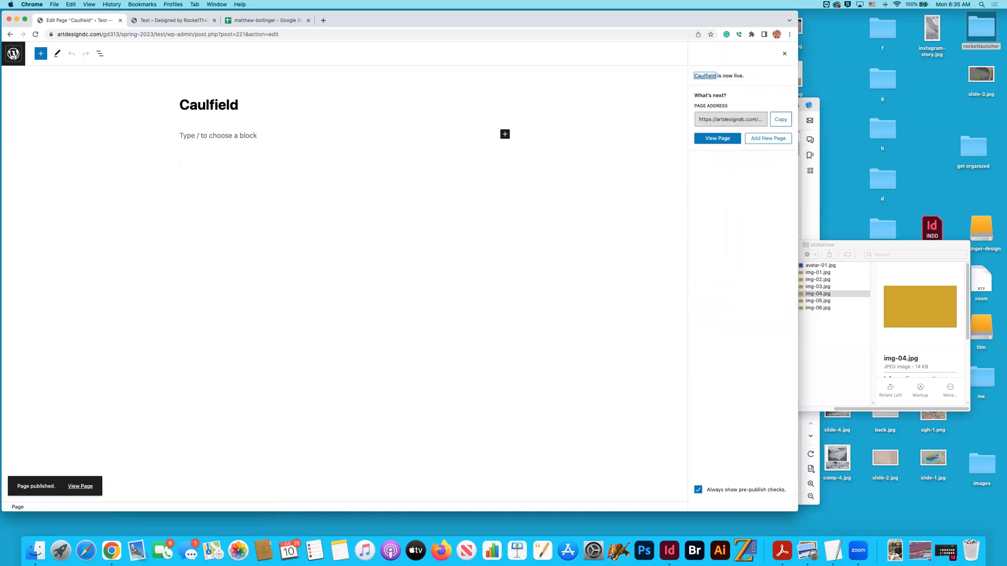
click(13, 53)
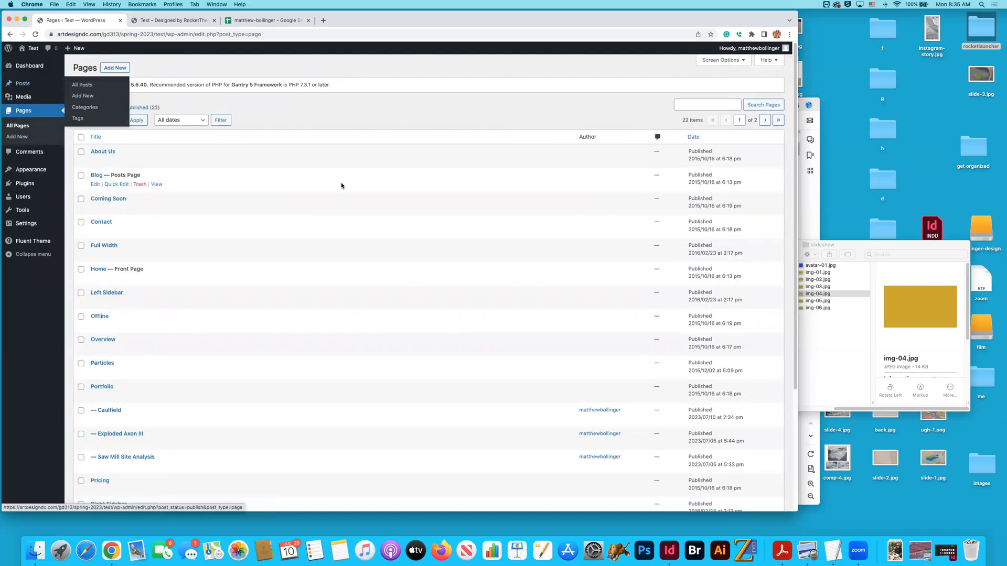
click(695, 140)
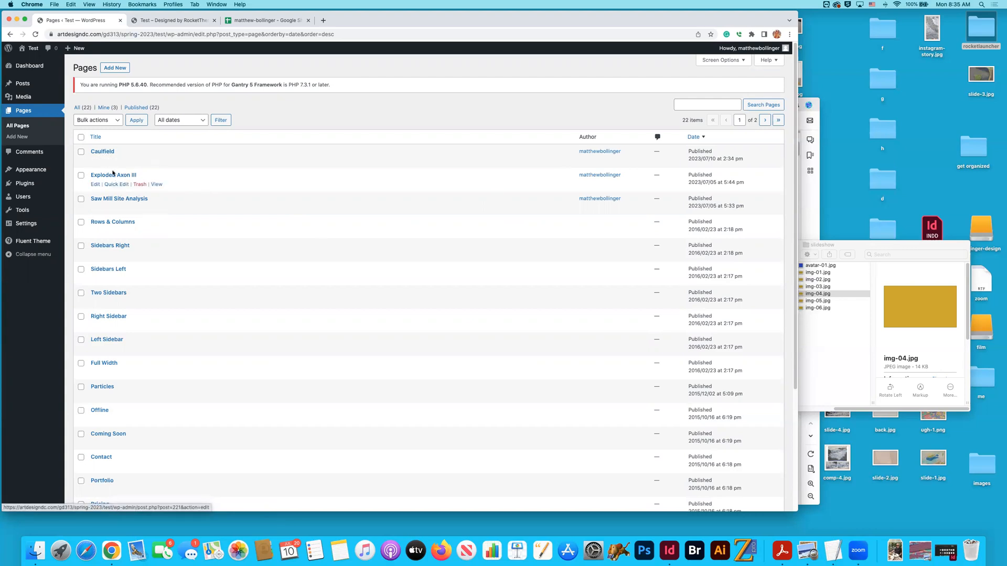
- Look at the website preview, and in the inventory spreadsheet review the top rows and select the Vestre Svartisen title in cell C12
click(168, 21)
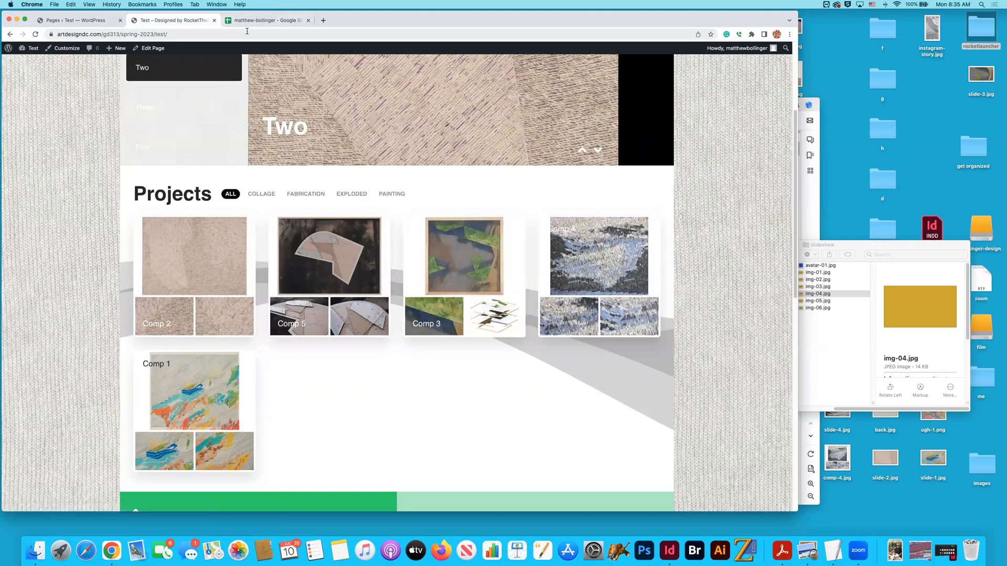
click(79, 19)
click(291, 21)
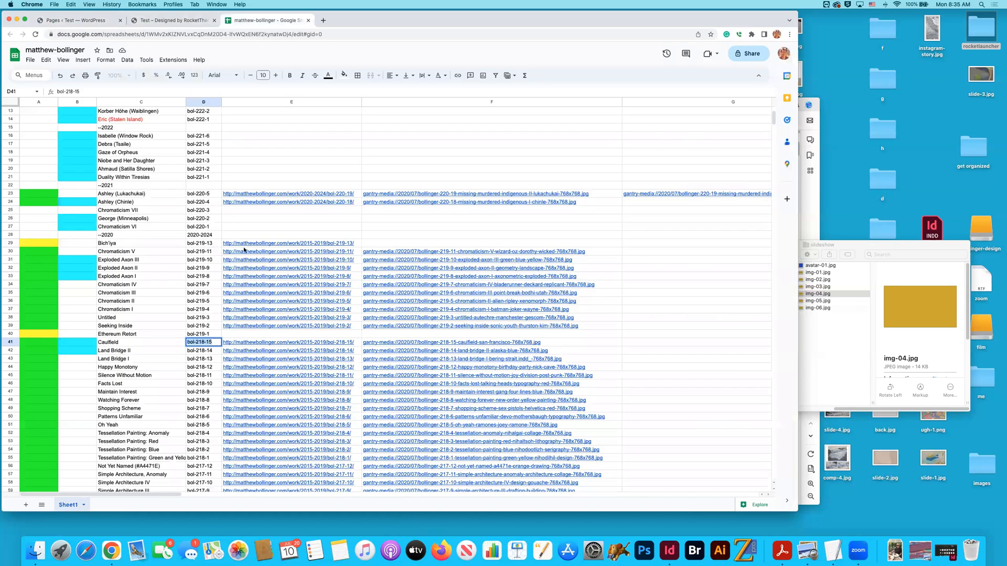
scroll(152, 199, up, 5)
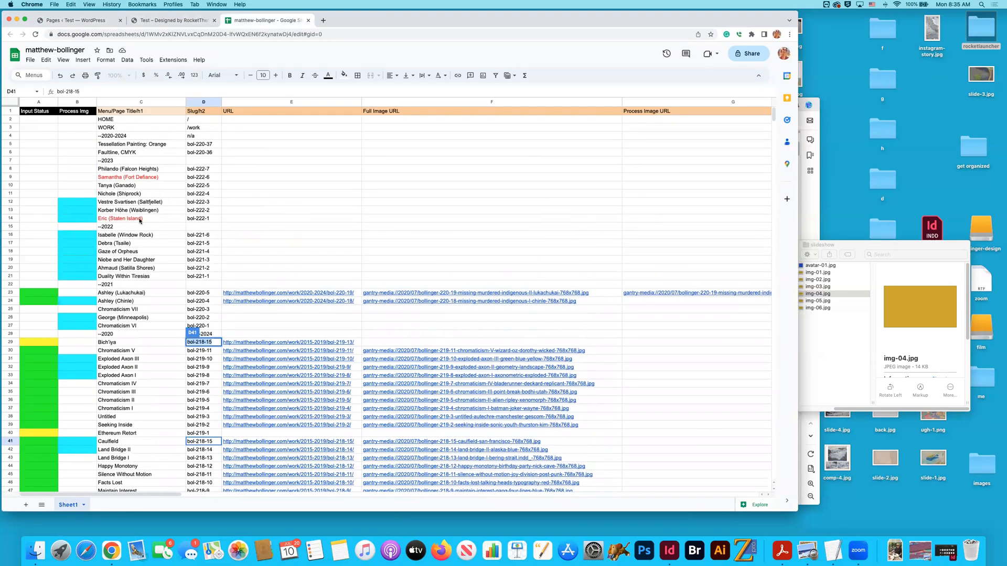
click(125, 204)
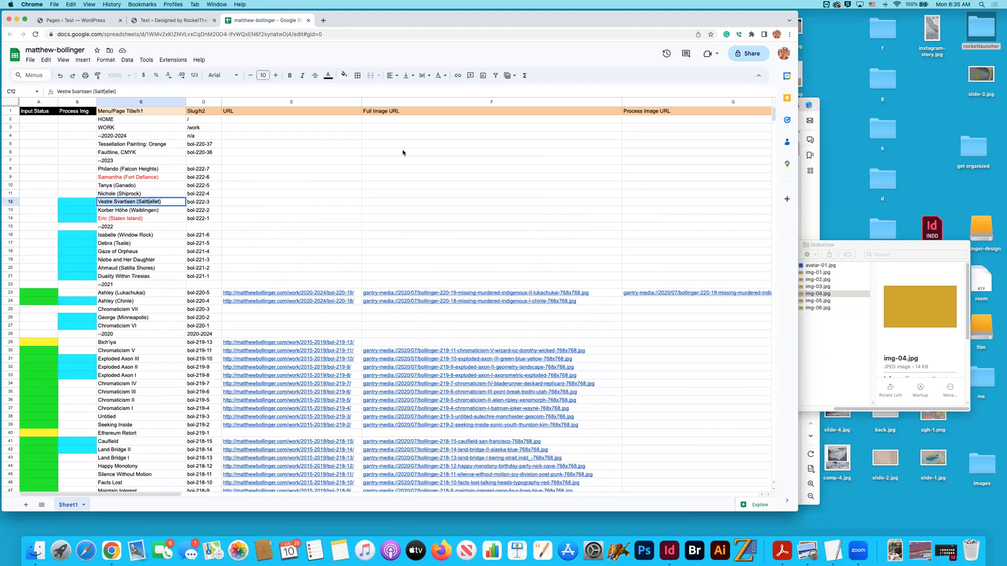
- Review the WordPress pages list, the slideshow folder in Finder and the Projects section of the website preview
click(97, 24)
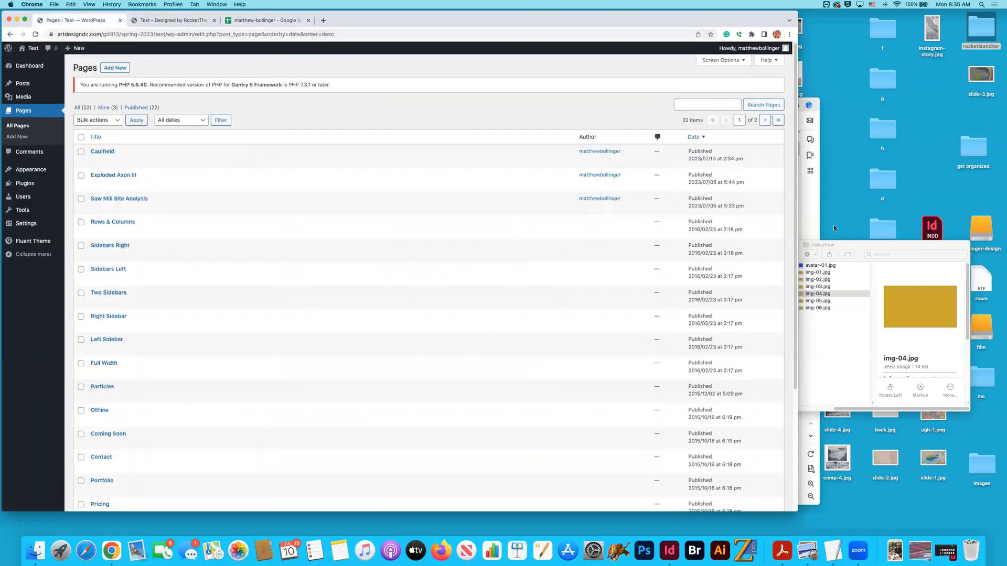
click(875, 244)
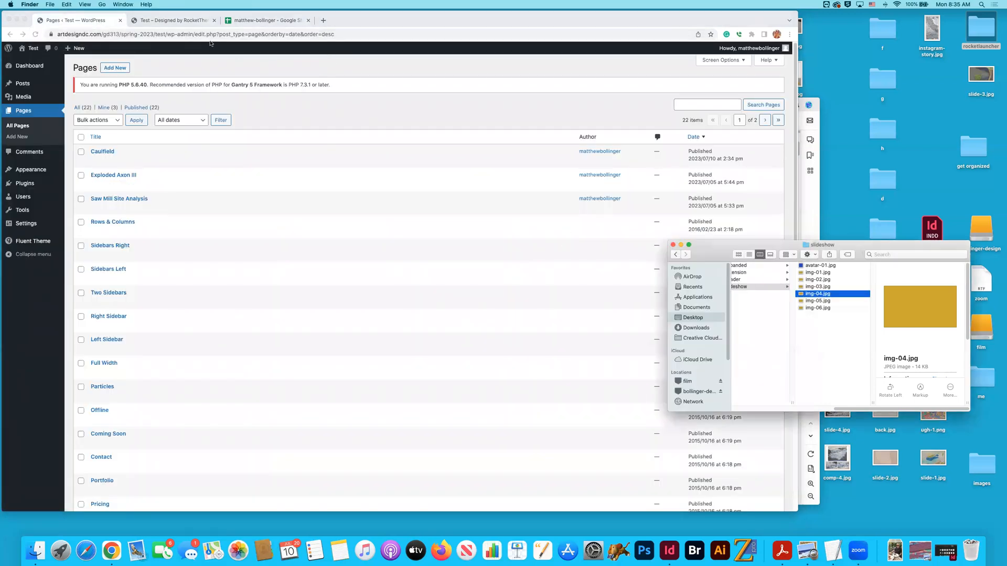
click(186, 22)
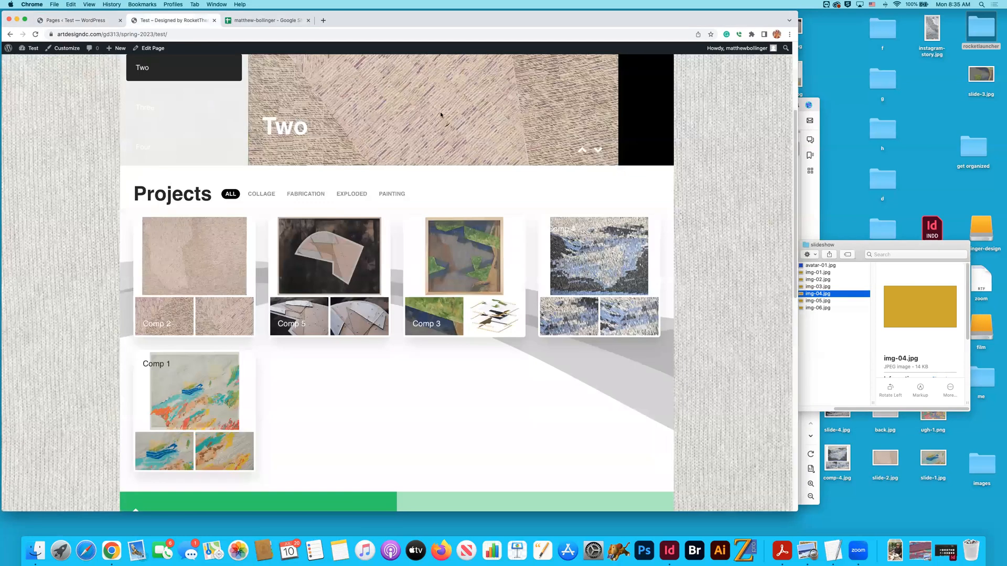
click(702, 272)
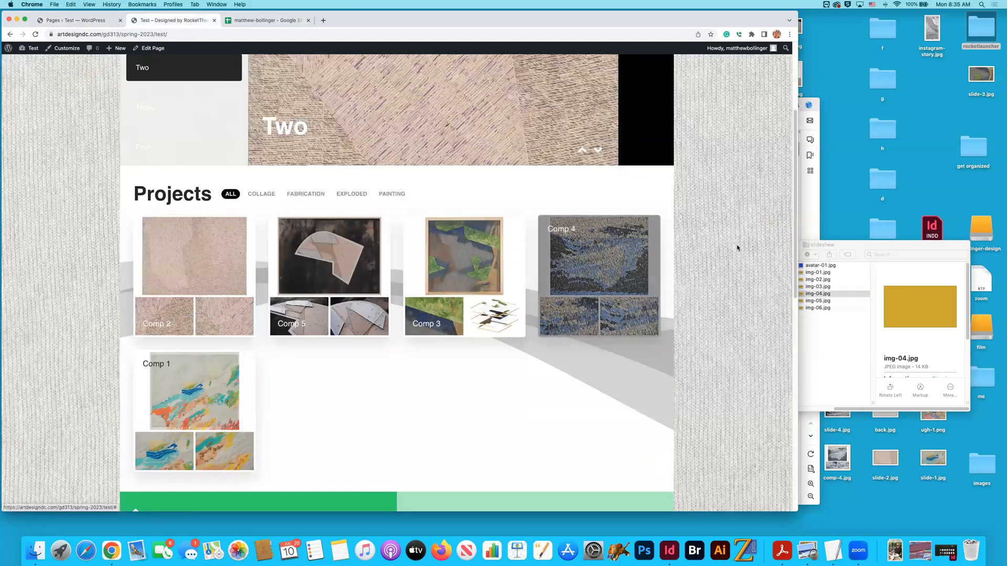
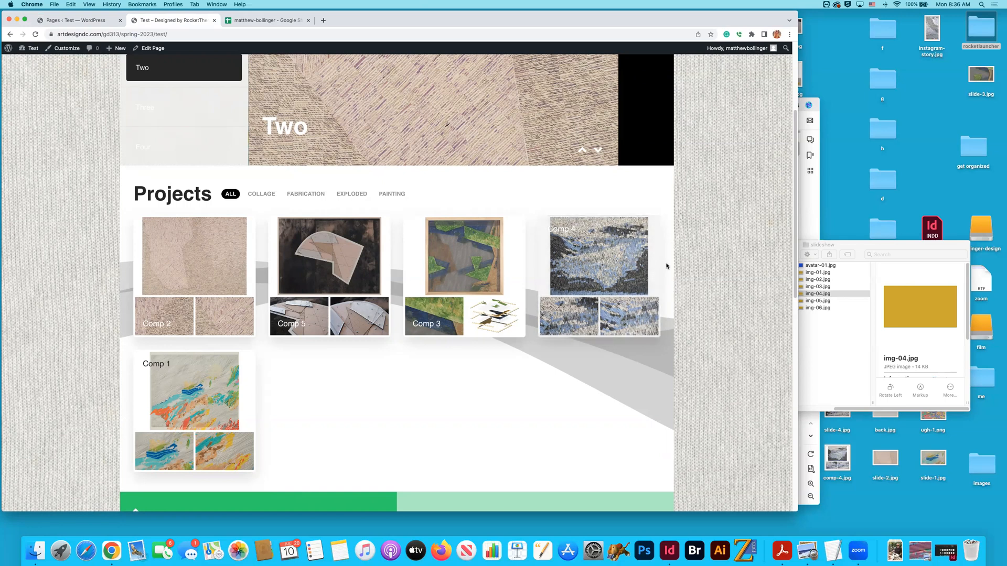
- Create a new WordPress page titled Vestre Svartisen (Saltfjellet) and save it as a draft
click(75, 20)
click(115, 67)
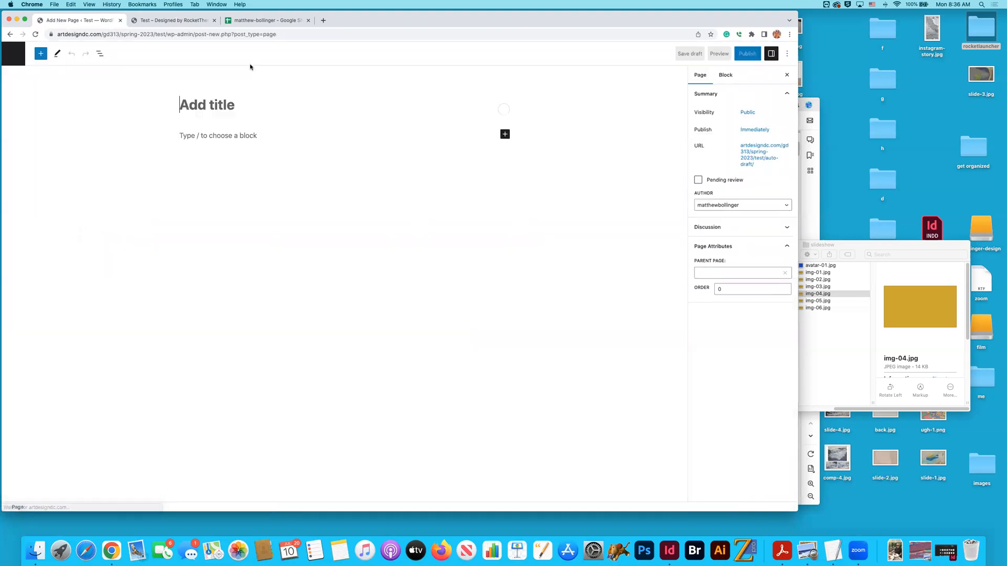
text(Vestre Svartisen (Saltfjellet))
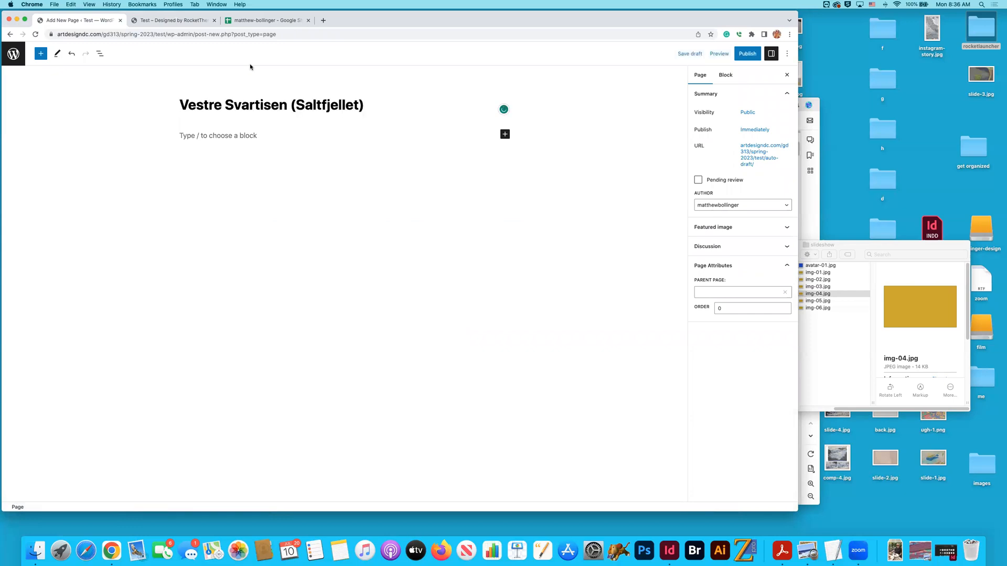
click(689, 54)
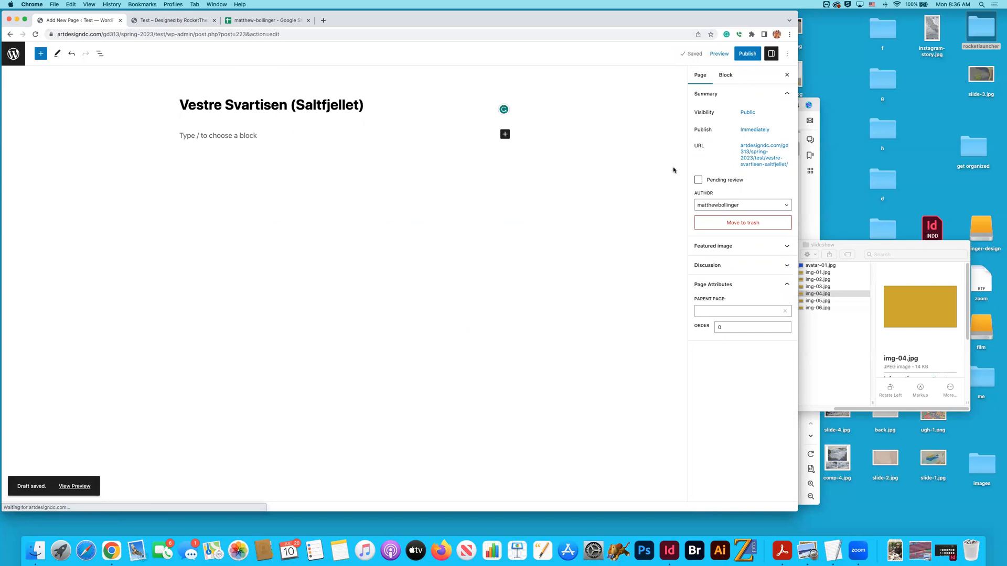
- Set the Vestre Svartisen page's parent page to Portfolio and save the draft
click(743, 313)
scroll(744, 346, down, 3)
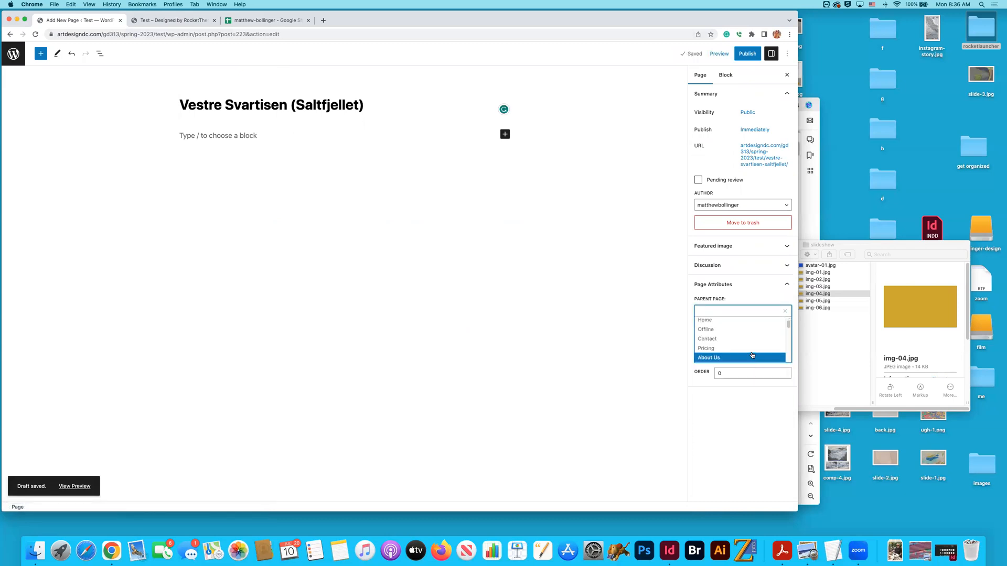
scroll(750, 354, down, 1)
click(722, 336)
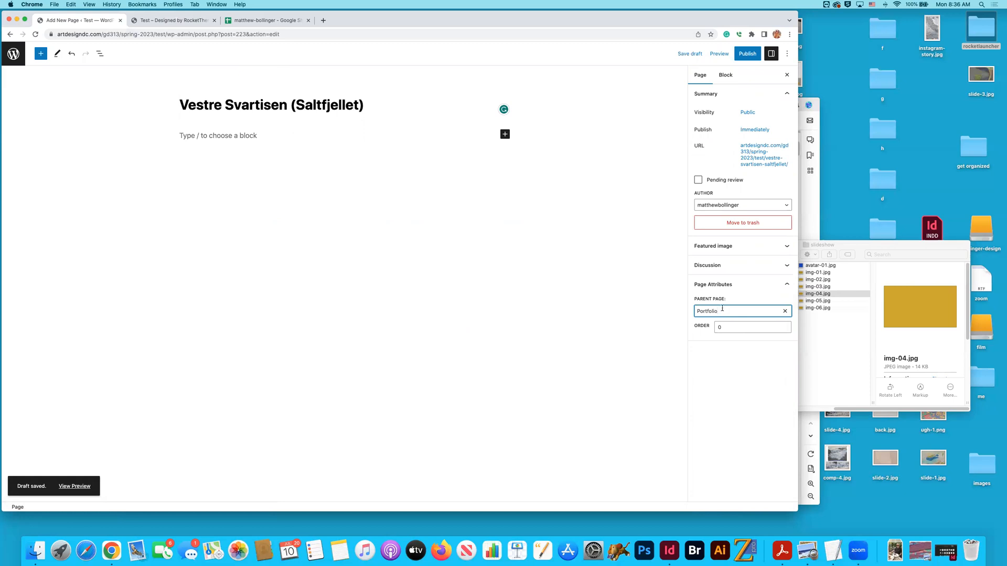
click(689, 54)
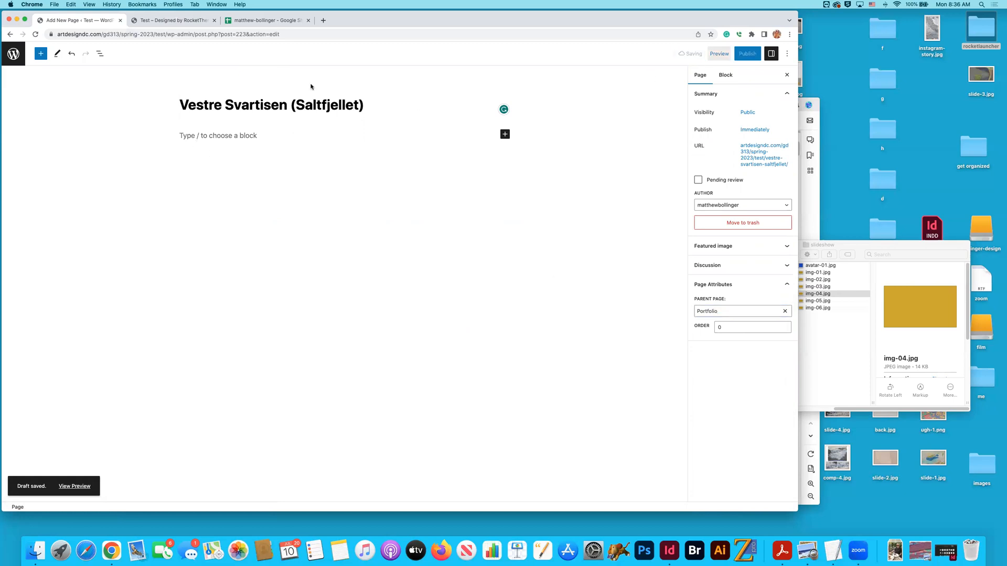
- Sort the pages list by newest date and set the Vestre Svartisen draft's slug to bol-222-3, copied from spreadsheet cell D12
click(14, 55)
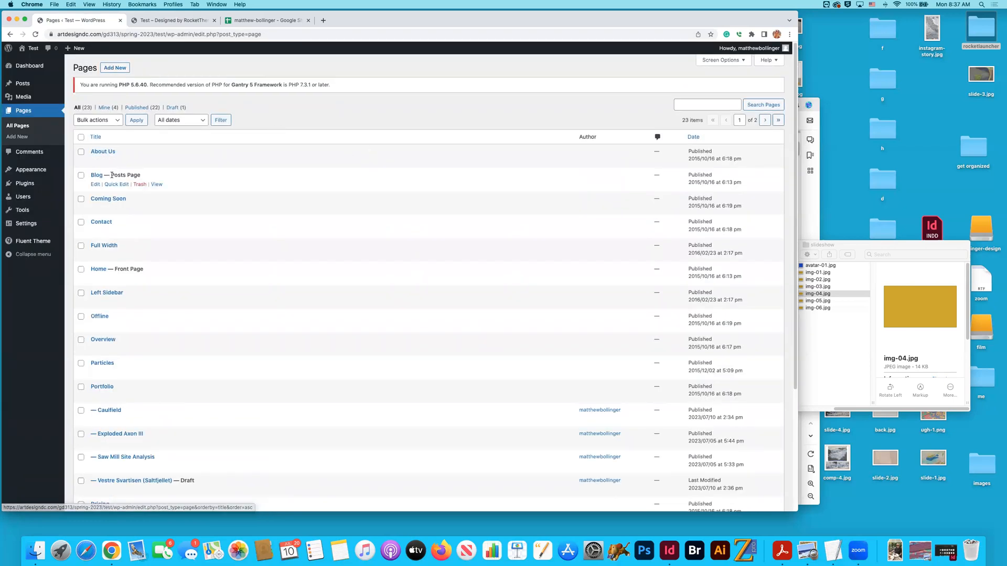
click(694, 137)
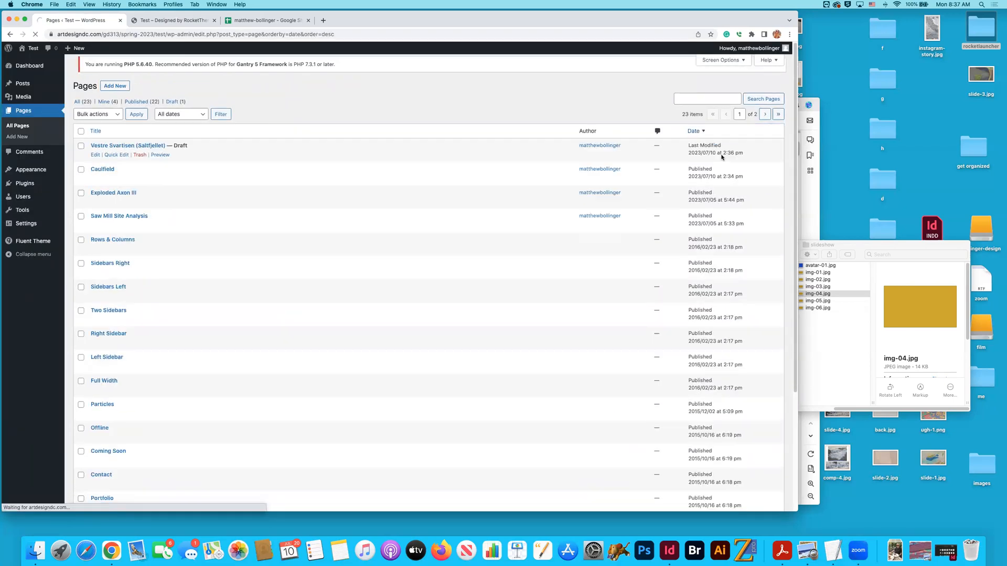
click(115, 162)
key(super+Tab)
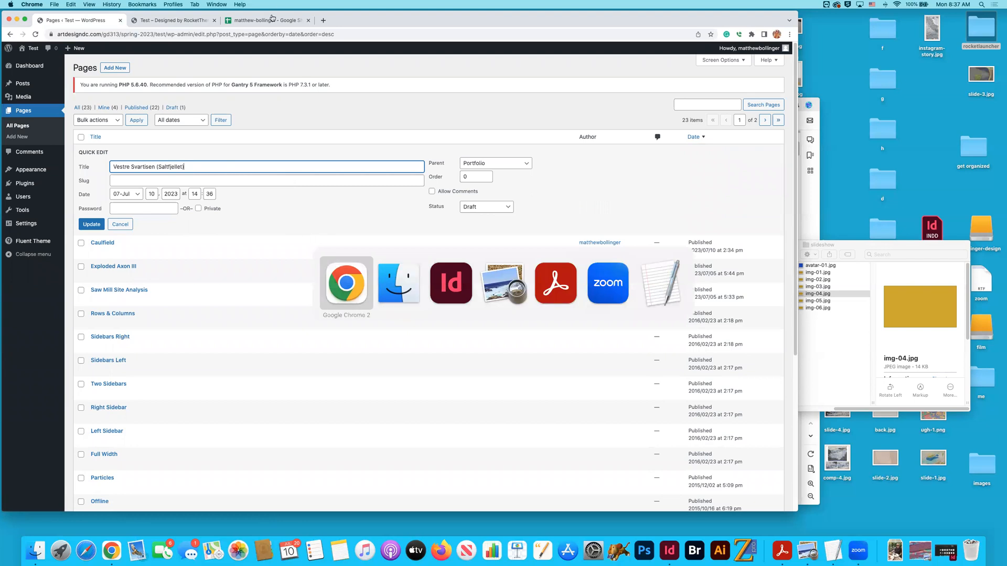
click(258, 21)
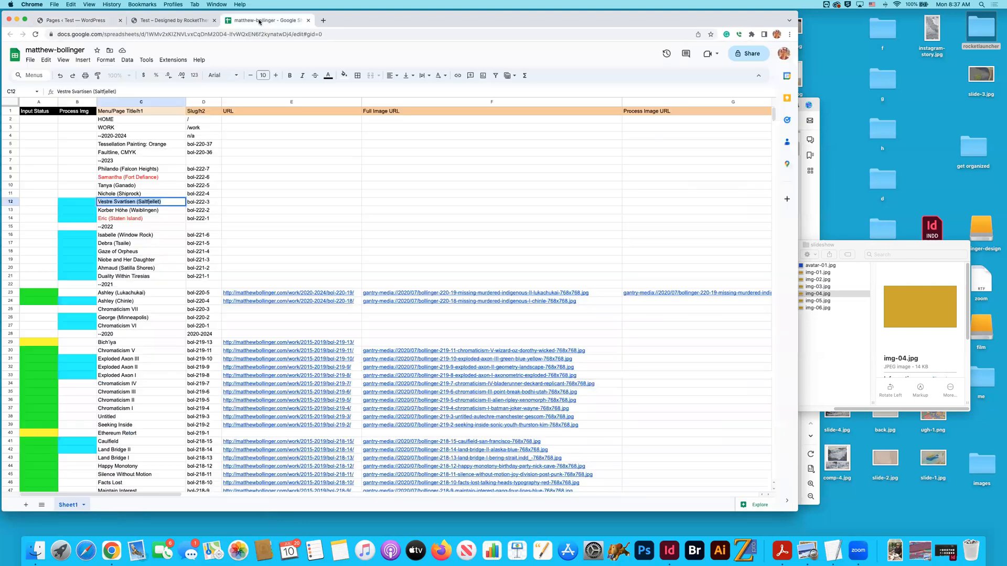
click(204, 202)
key(super+c)
click(88, 21)
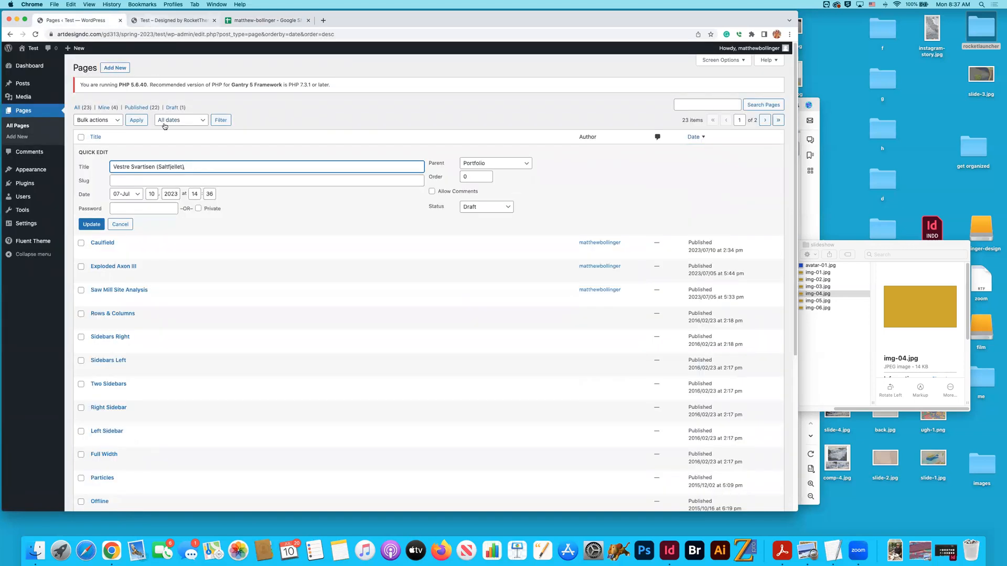
key(Tab)
key(super+v)
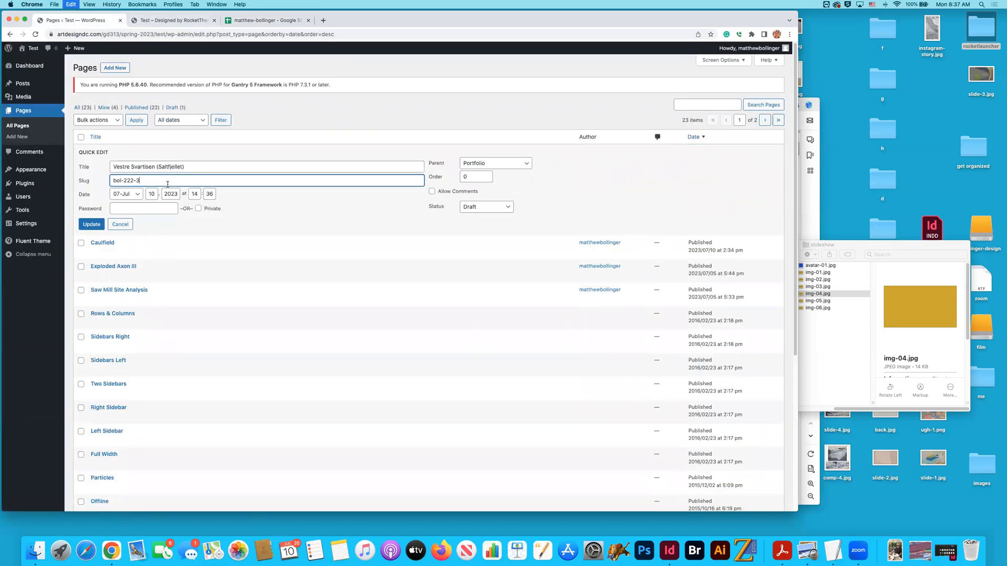
- Change the Vestre Svartisen page's status to Published and update it
click(482, 210)
click(485, 193)
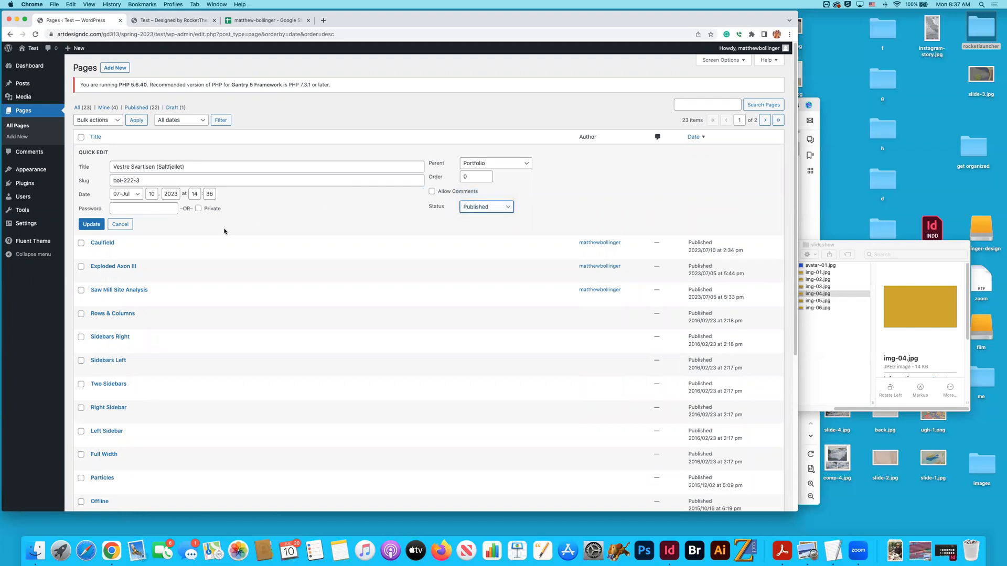
click(92, 224)
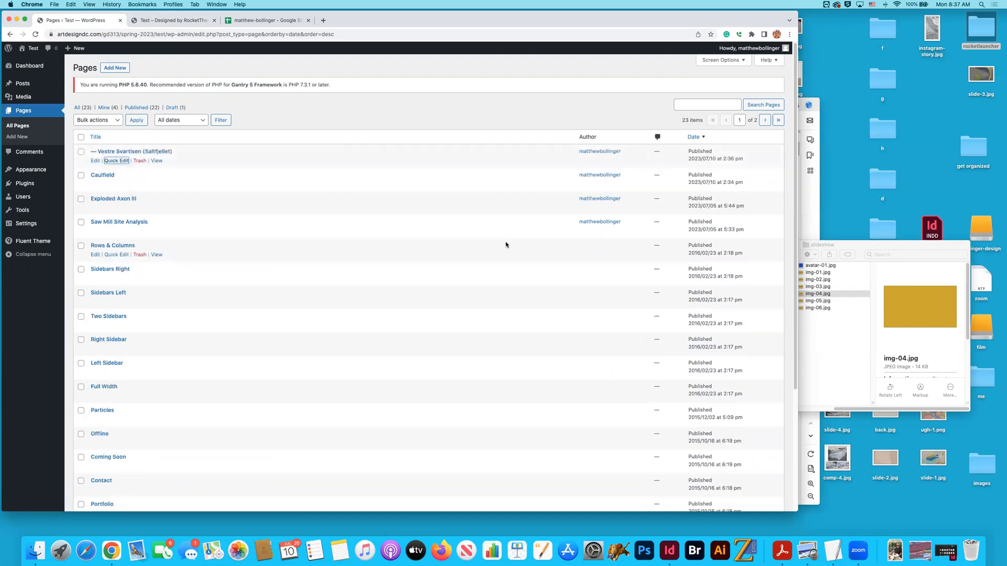
click(256, 163)
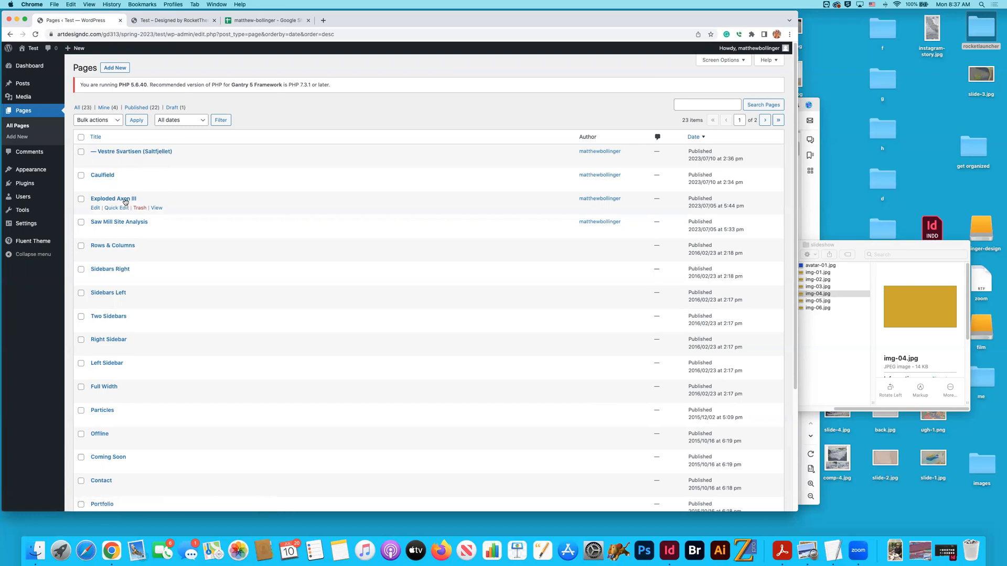
- Check the Caulfield page's slug and parent in the page editor and its quick-edit form, leaving them without changes
click(100, 178)
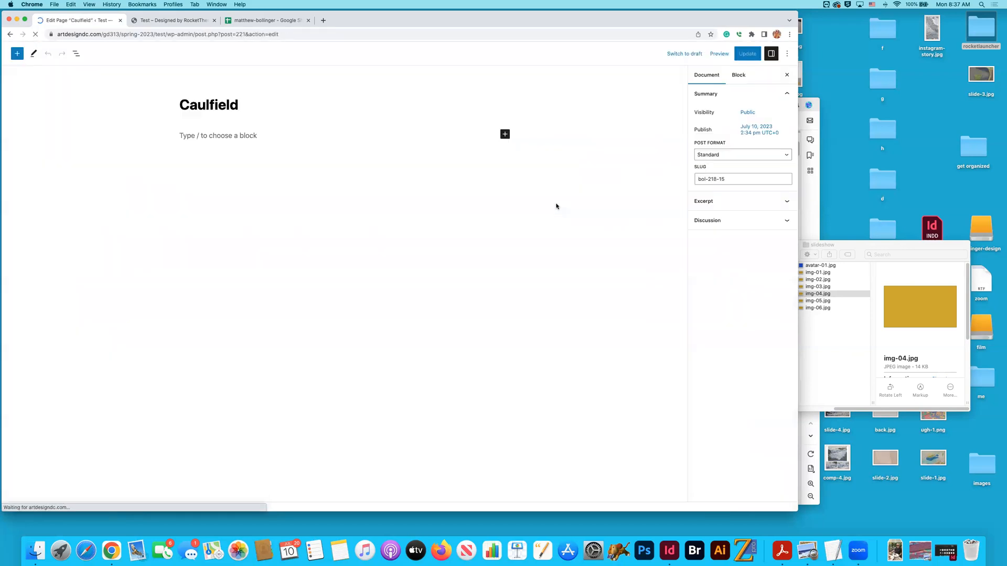
click(10, 34)
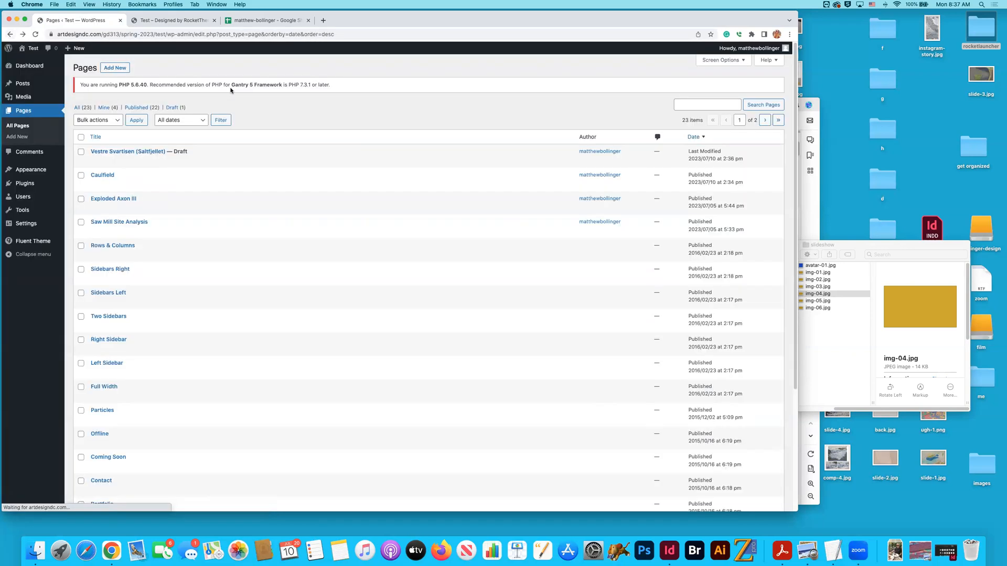
click(110, 186)
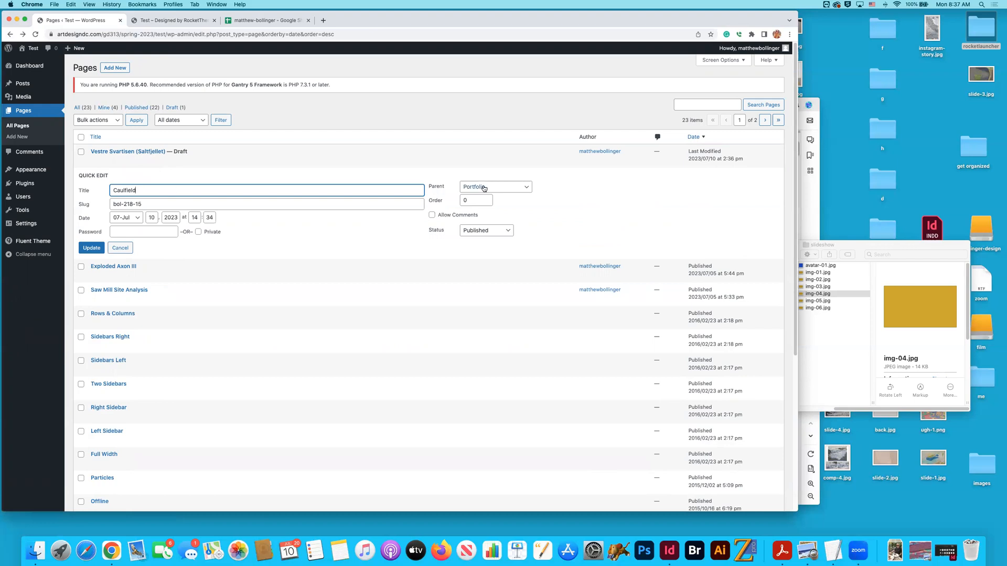
click(120, 248)
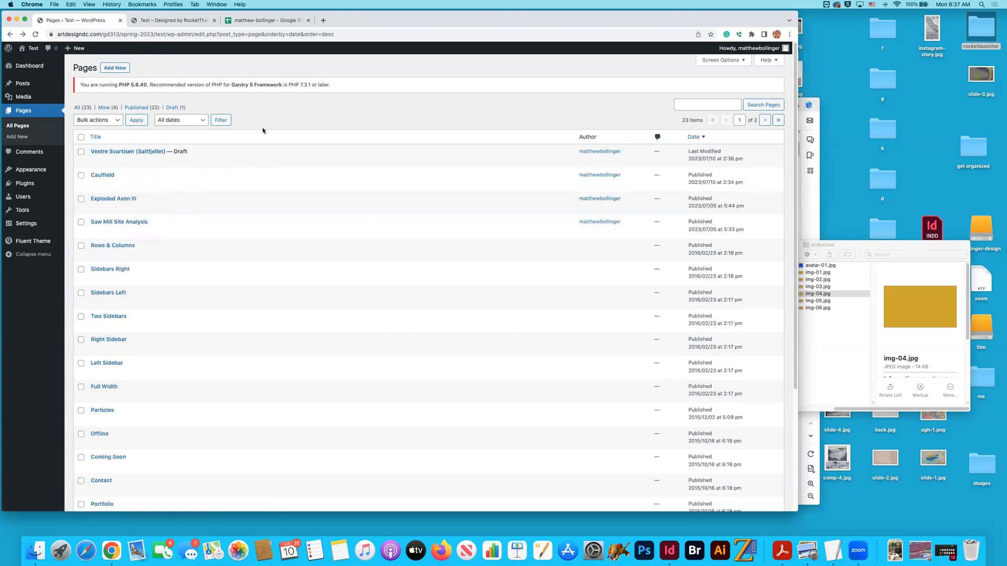
- Check the Vestre Svartisen page's URL and parent in the editor, and return to the pages list sorted by newest date
click(139, 154)
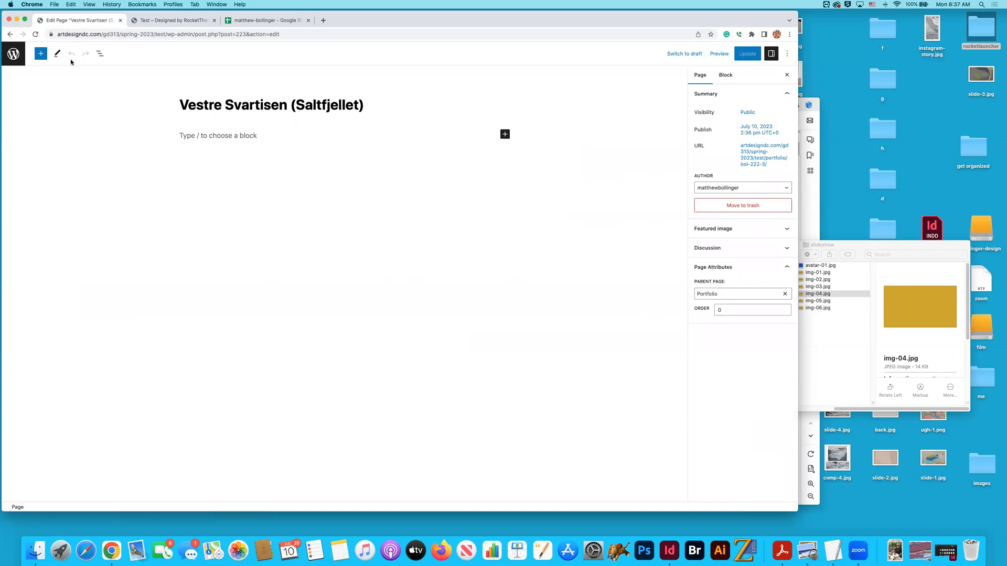
click(35, 34)
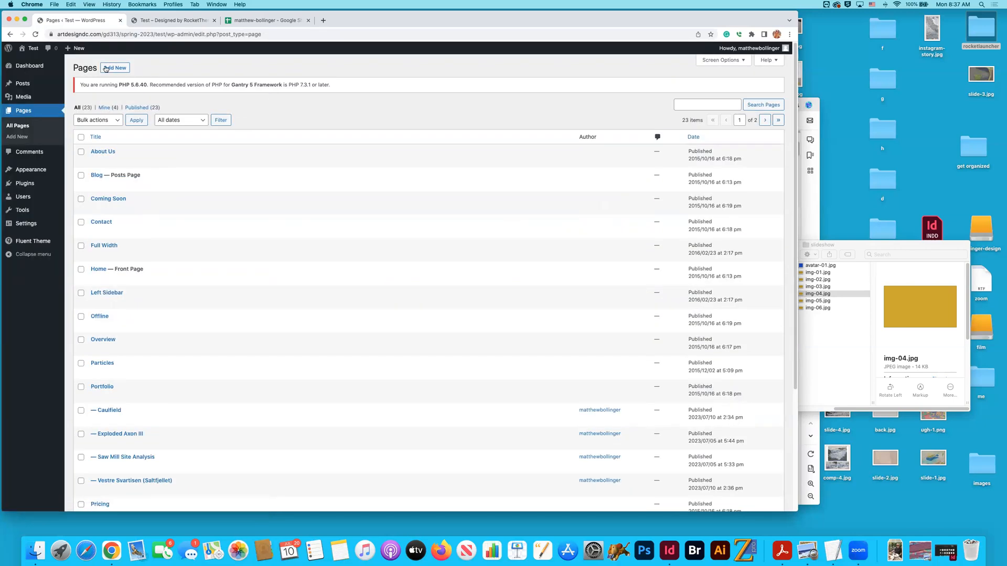
click(702, 138)
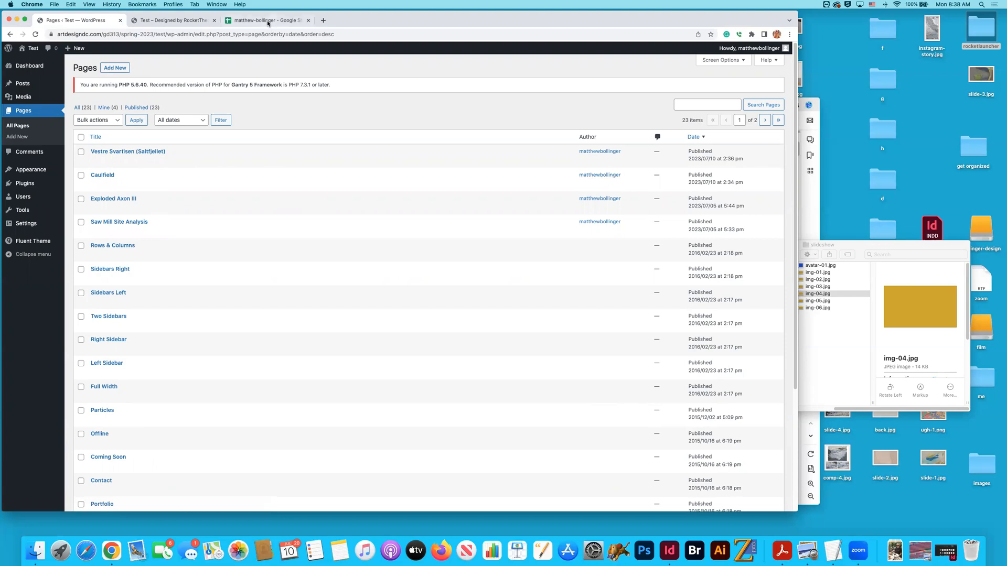
- Review the Projects section of the website preview and try the link on the Comp 1 project
click(186, 22)
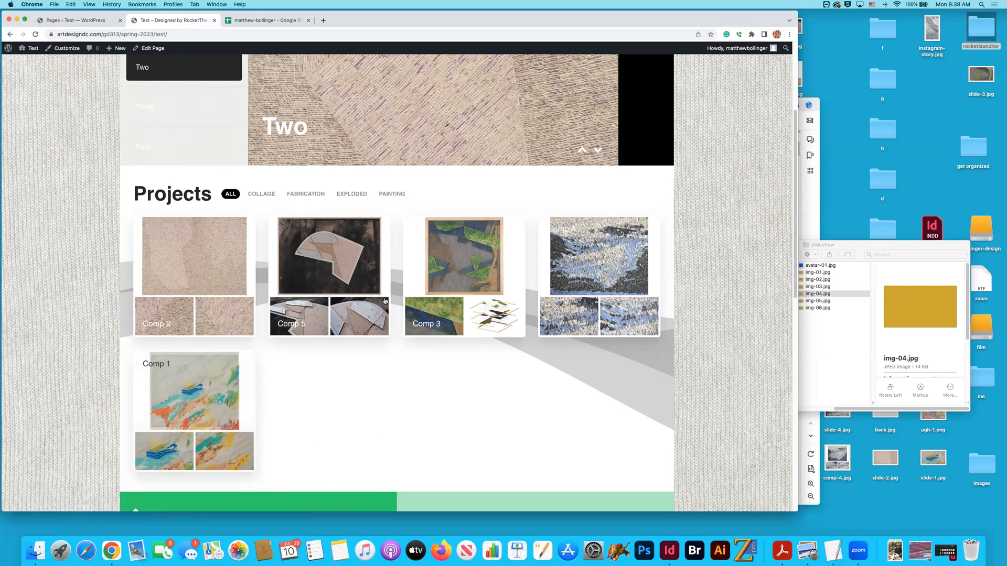
key(super+Tab)
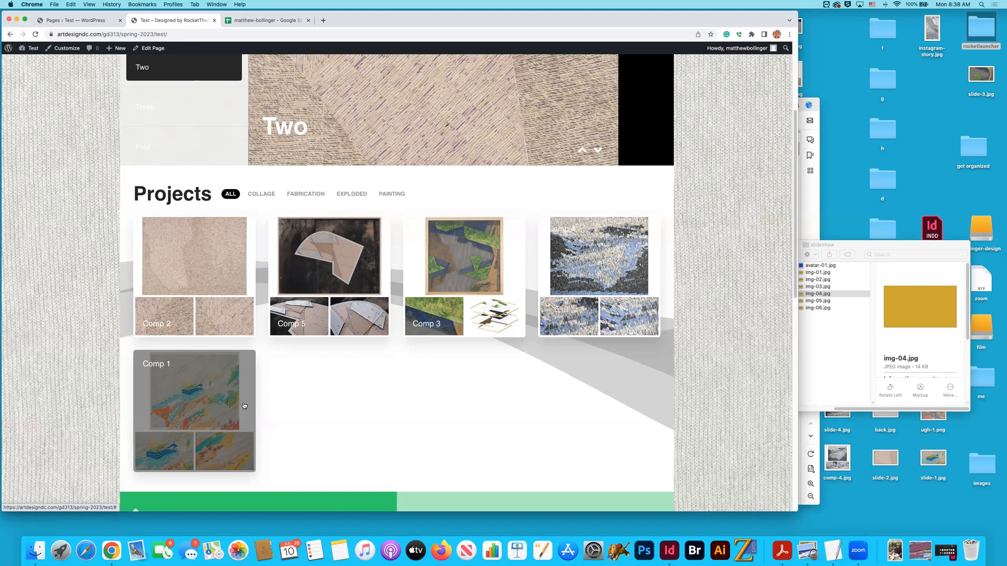
click(197, 410)
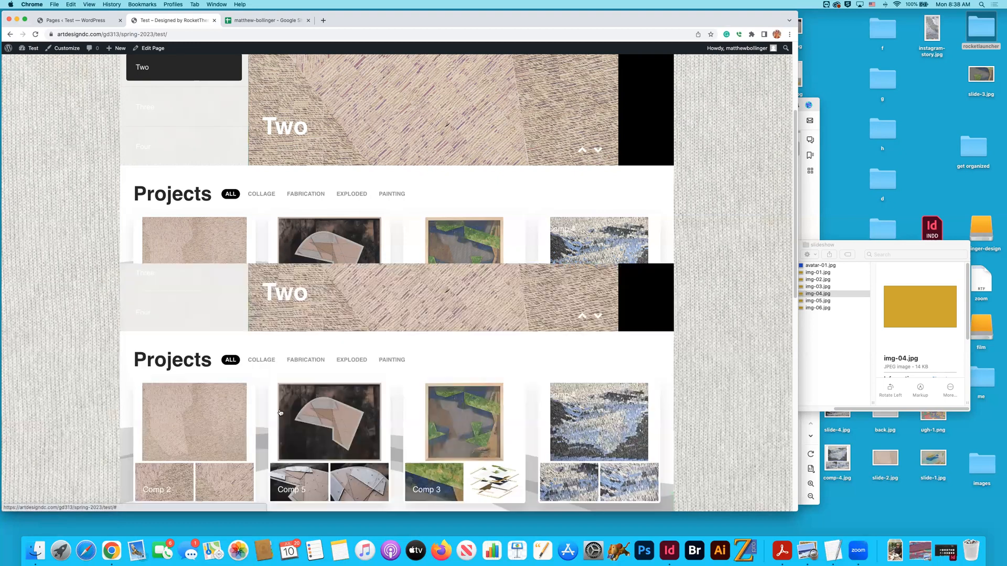
scroll(377, 361, down, 5)
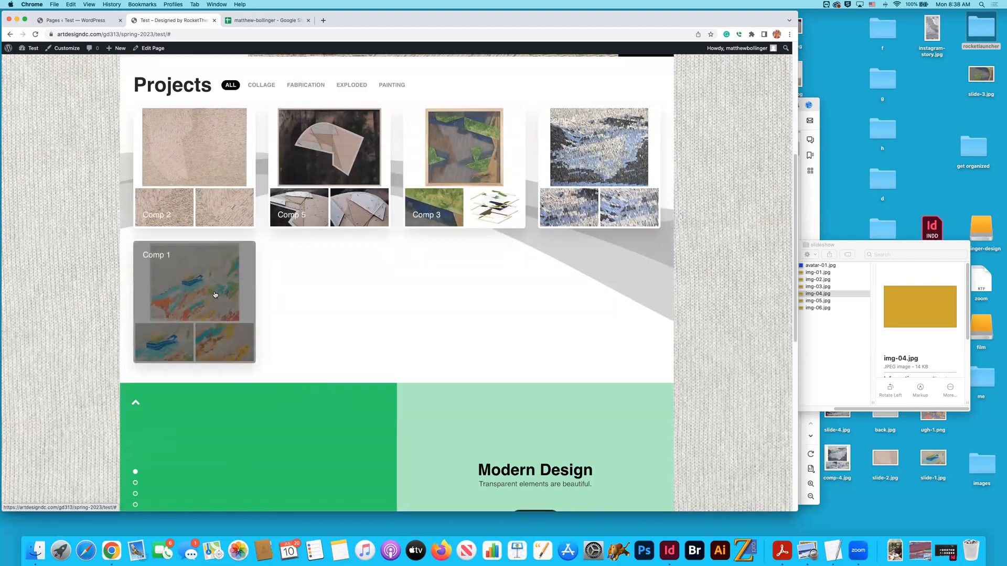
- Review the older entries in the inventory spreadsheet and select the Faultline I title in cell C79
click(264, 21)
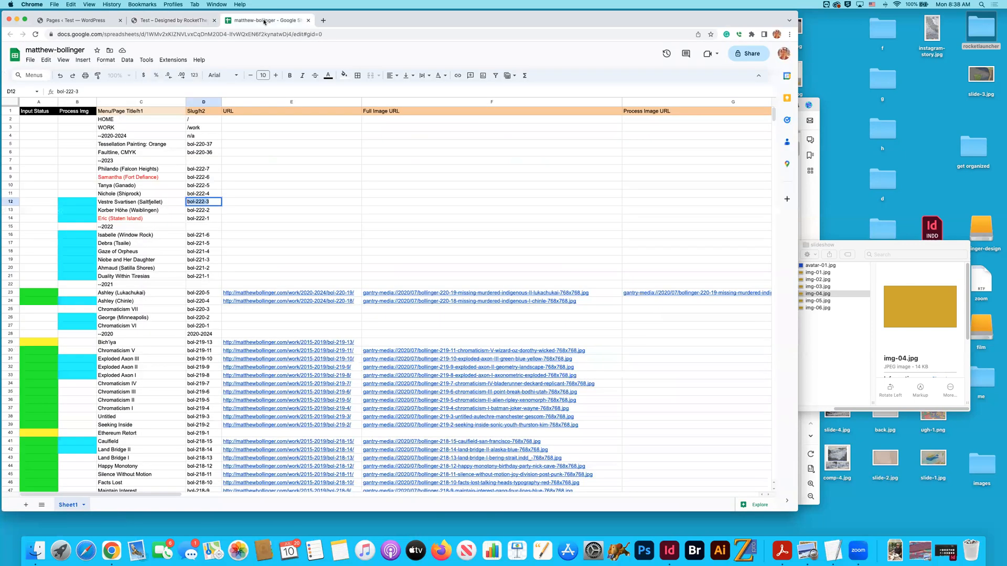
click(252, 211)
scroll(252, 211, down, 12)
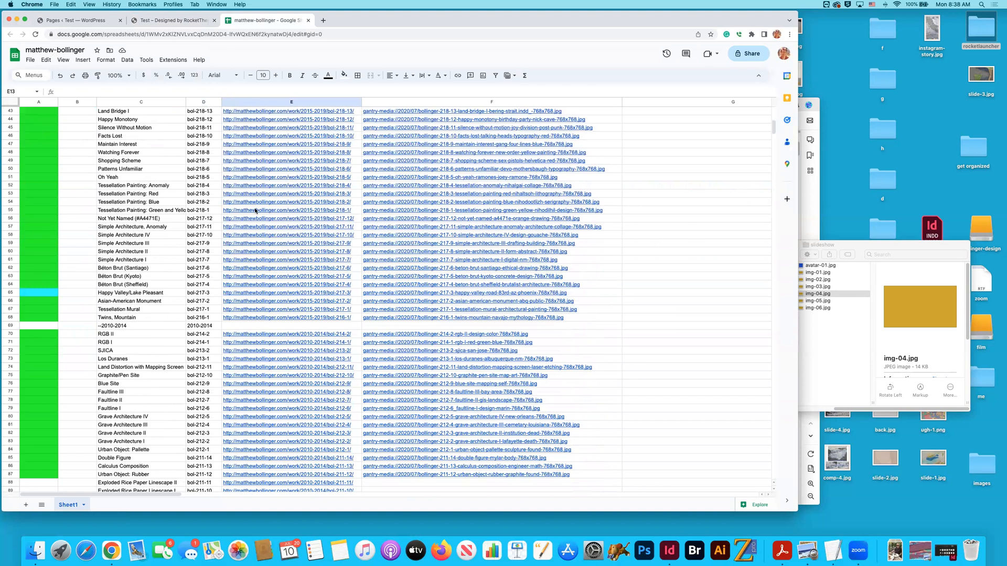
scroll(256, 211, down, 2)
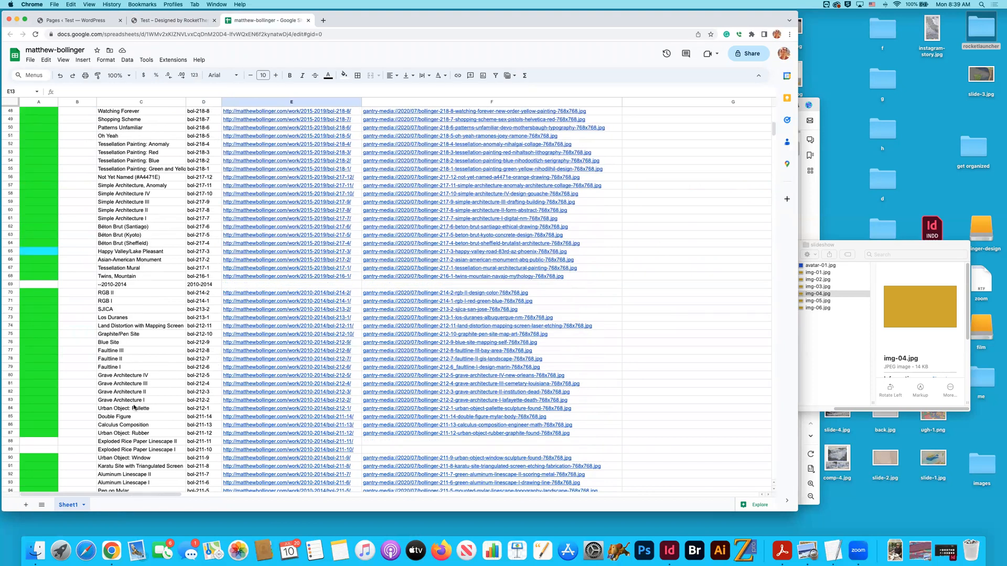
click(111, 368)
mouse_move(244, 380)
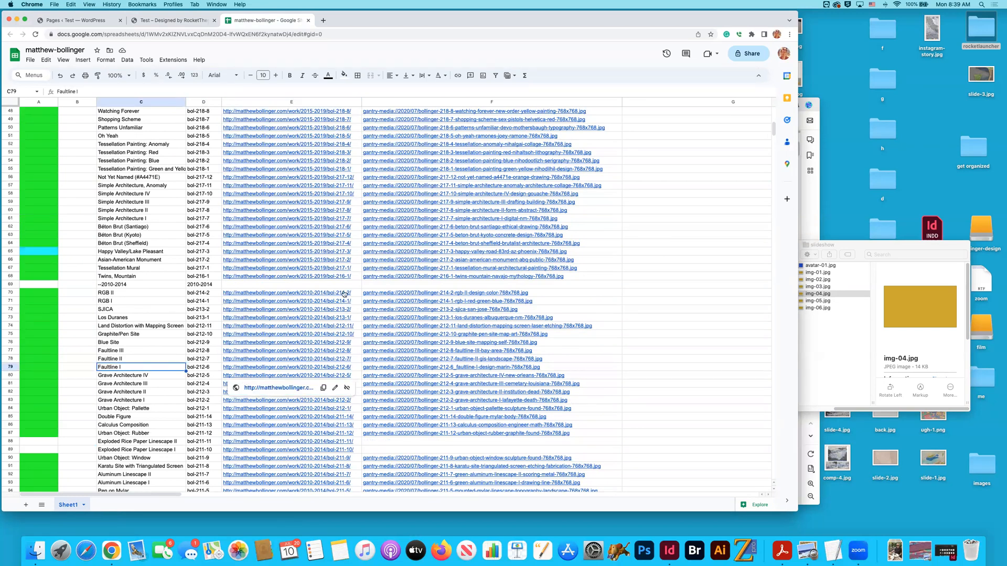
- In Finder, browse the external design drive to 1_art-design, open the 2012 folder and select the bol-212-8 Faultline III project folder
key(super+Tab)
scroll(784, 305, left, 2)
scroll(784, 305, left, 5)
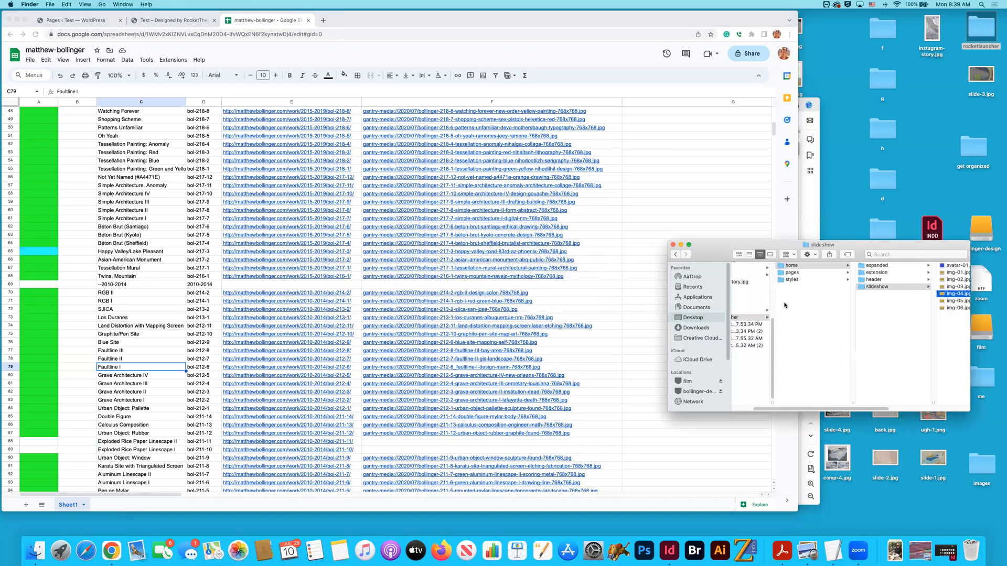
click(693, 392)
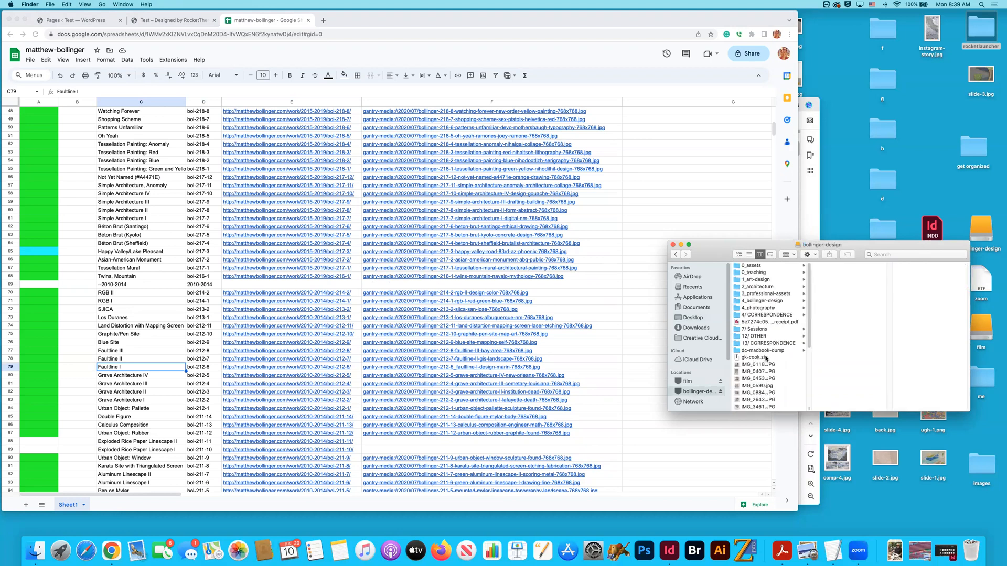
click(775, 281)
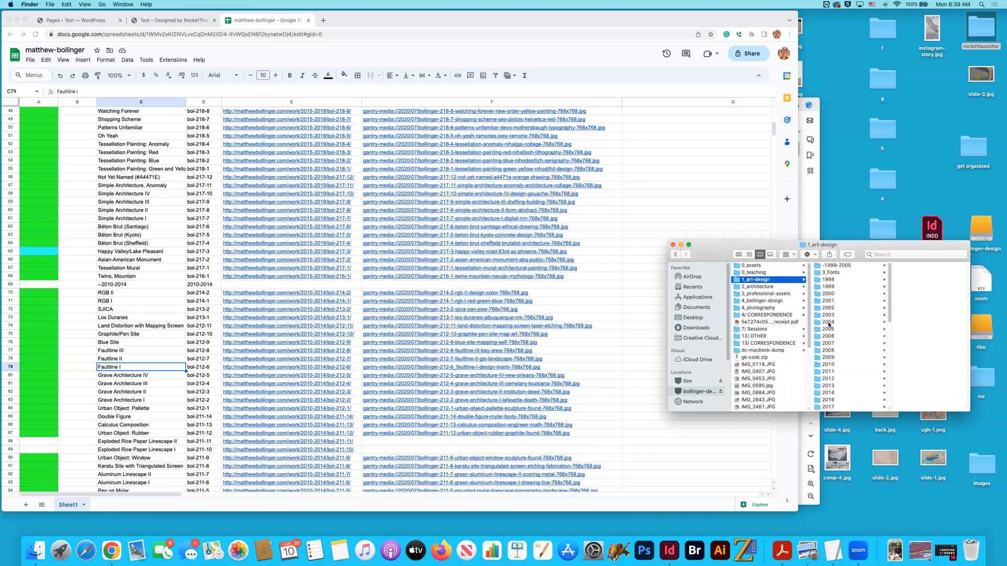
click(836, 342)
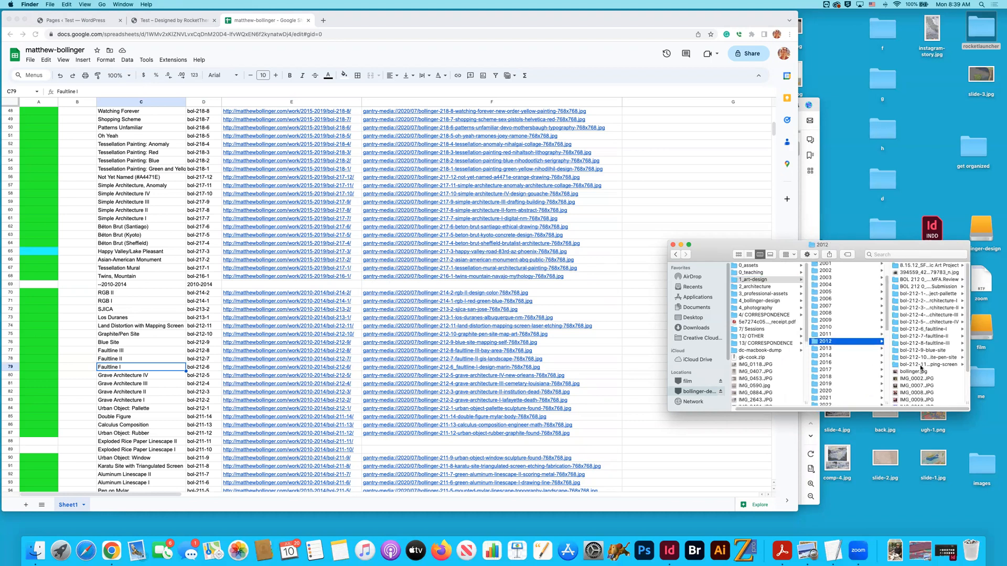
click(938, 341)
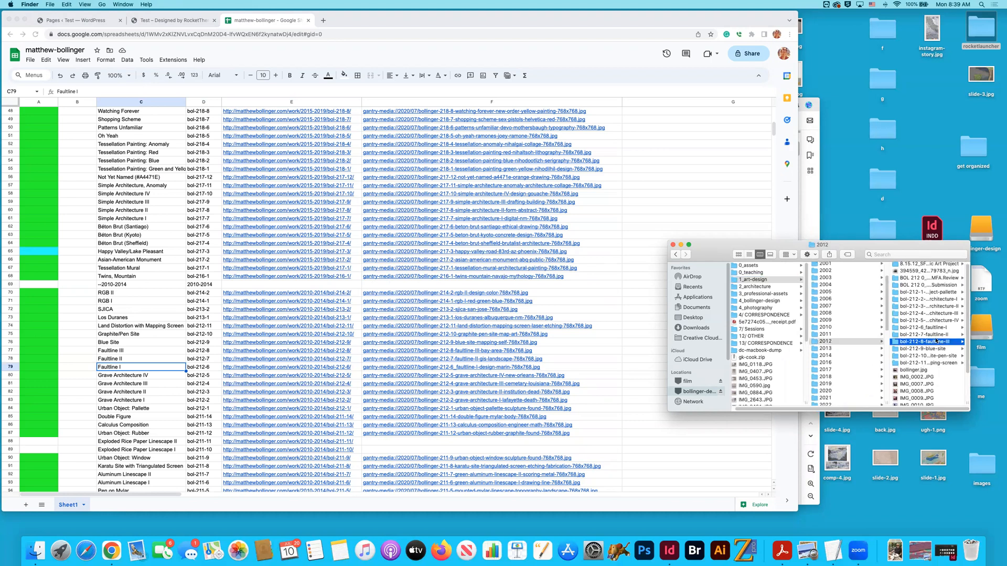
- In Finder, preview detail-1.psd in the bol-212-8 Faultline III folder and in the bol-212-7 Faultline II folder
click(912, 308)
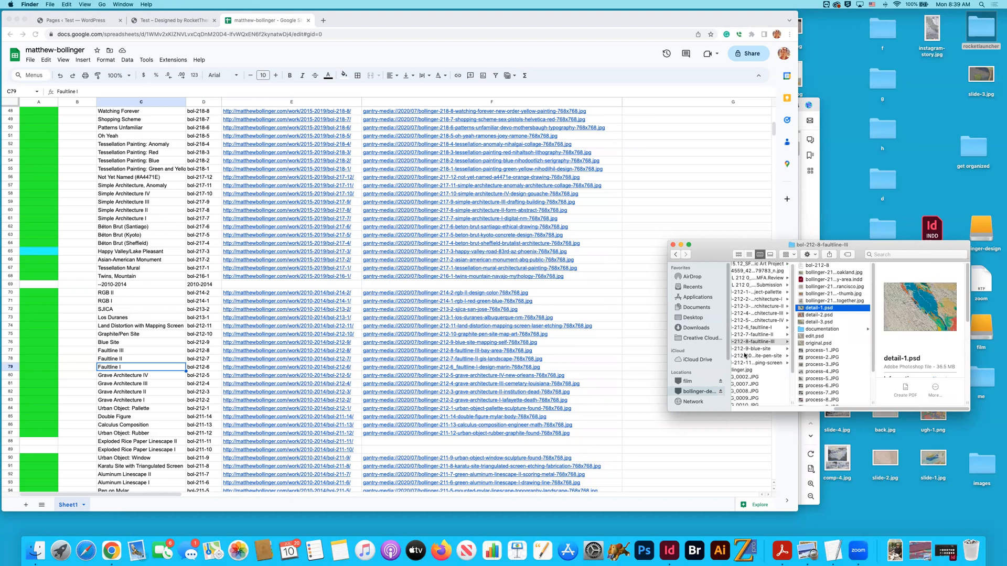
click(758, 335)
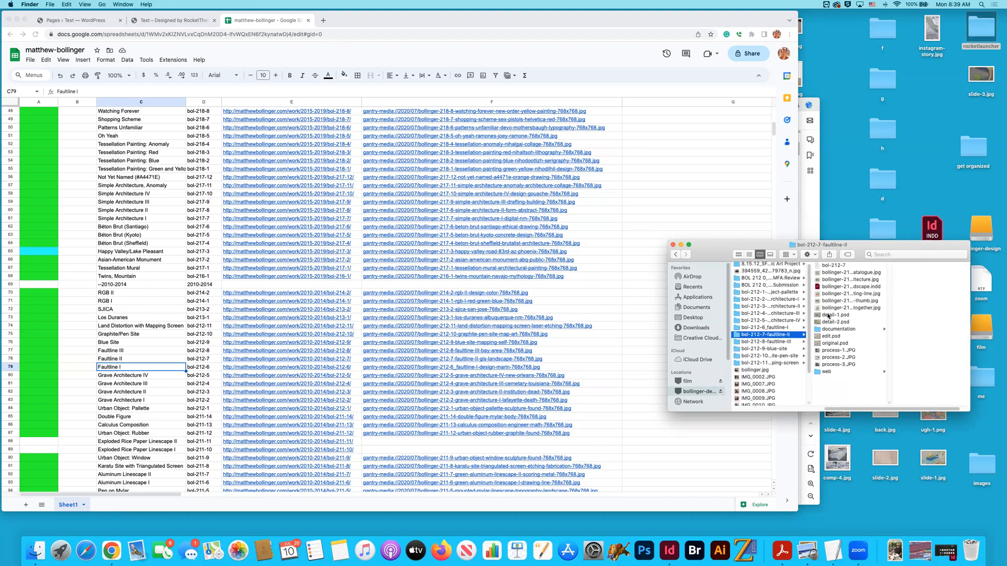
click(828, 315)
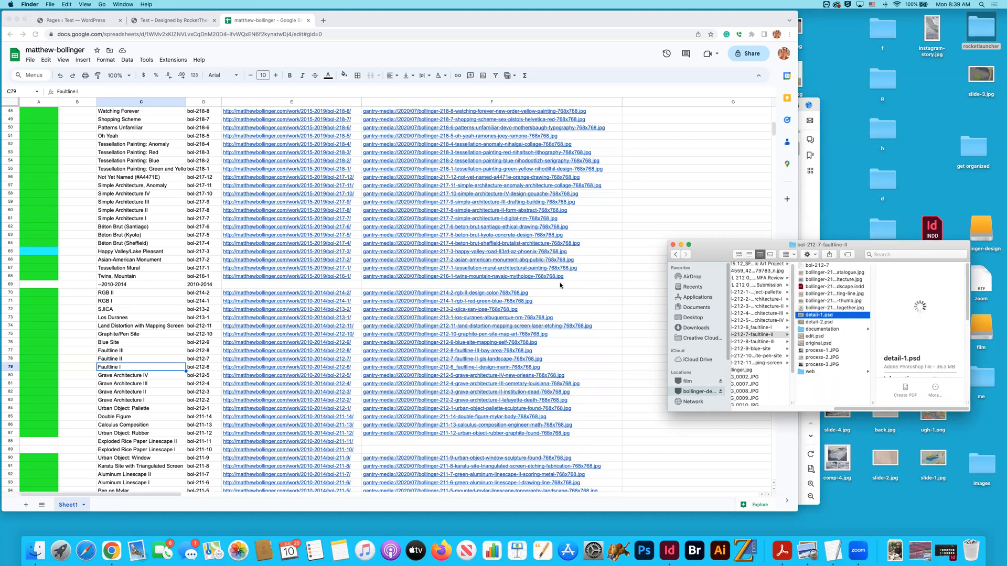
- Copy the Faultline II title from cell C78 of the inventory spreadsheet and save a new WordPress page draft with that title
click(12, 359)
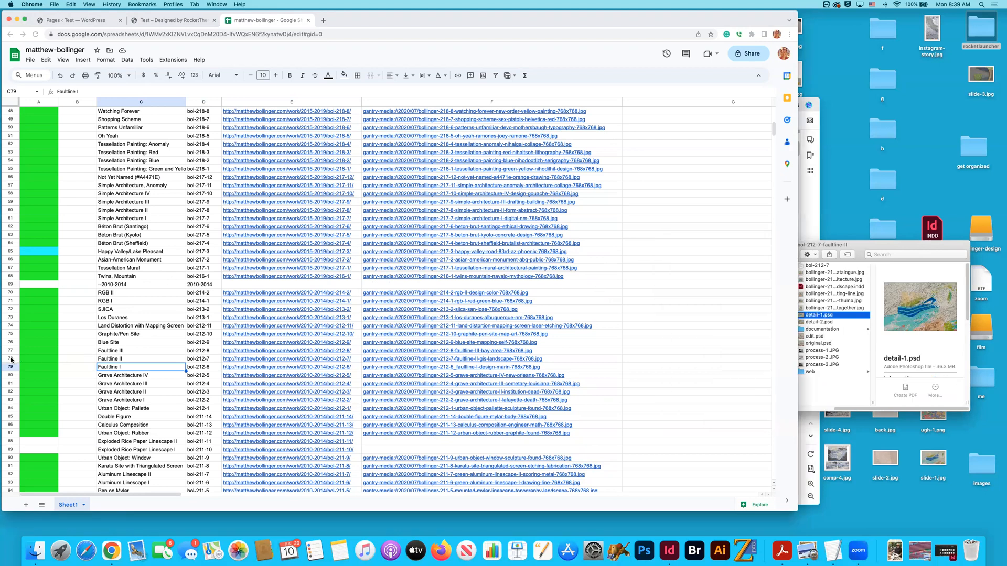
click(116, 360)
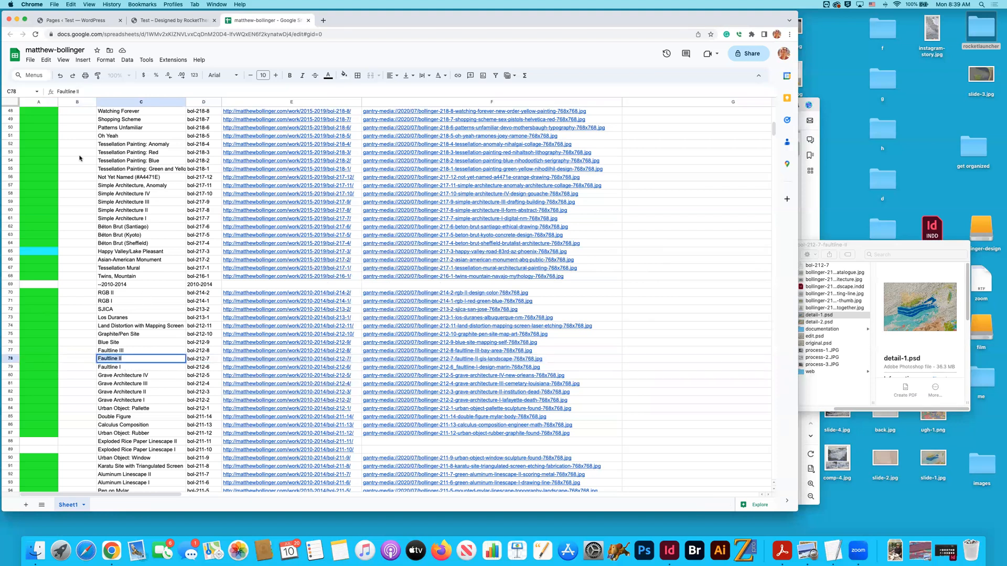
click(63, 22)
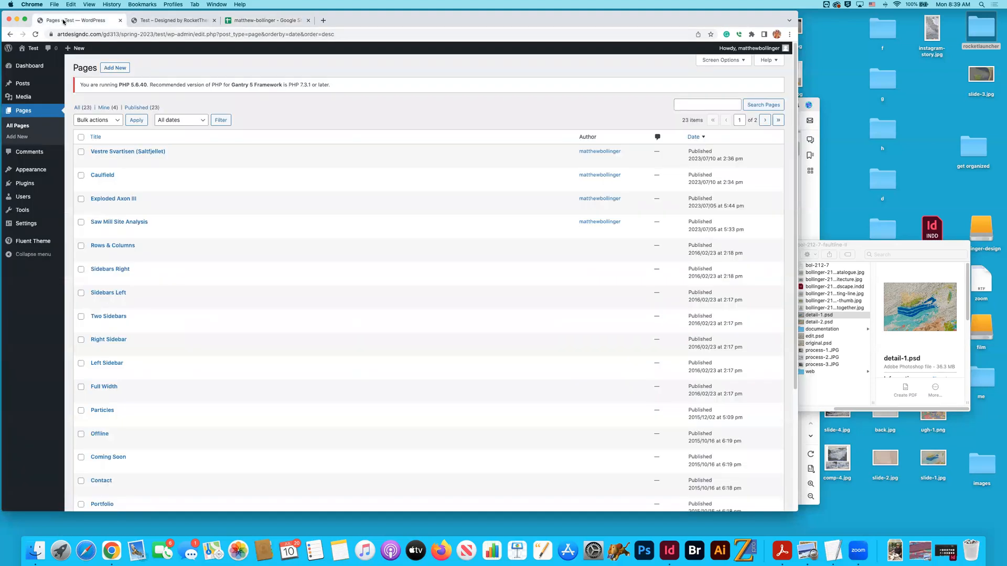
click(115, 68)
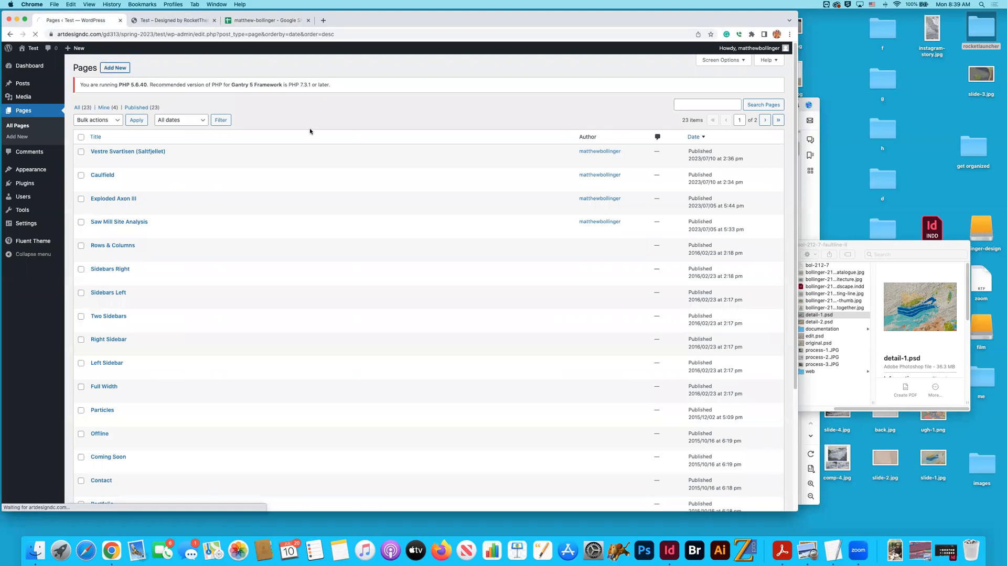
text(Faultline II)
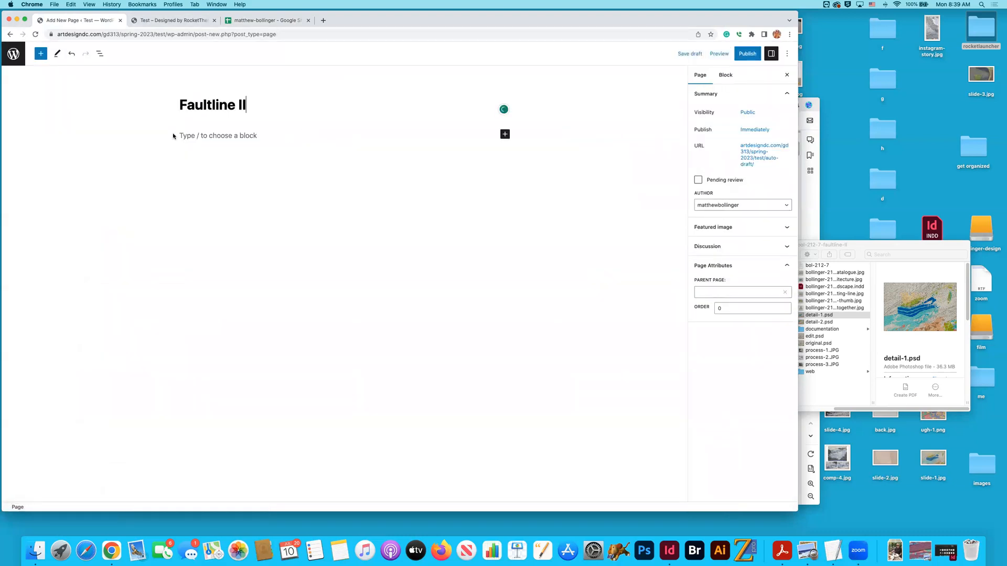
click(688, 54)
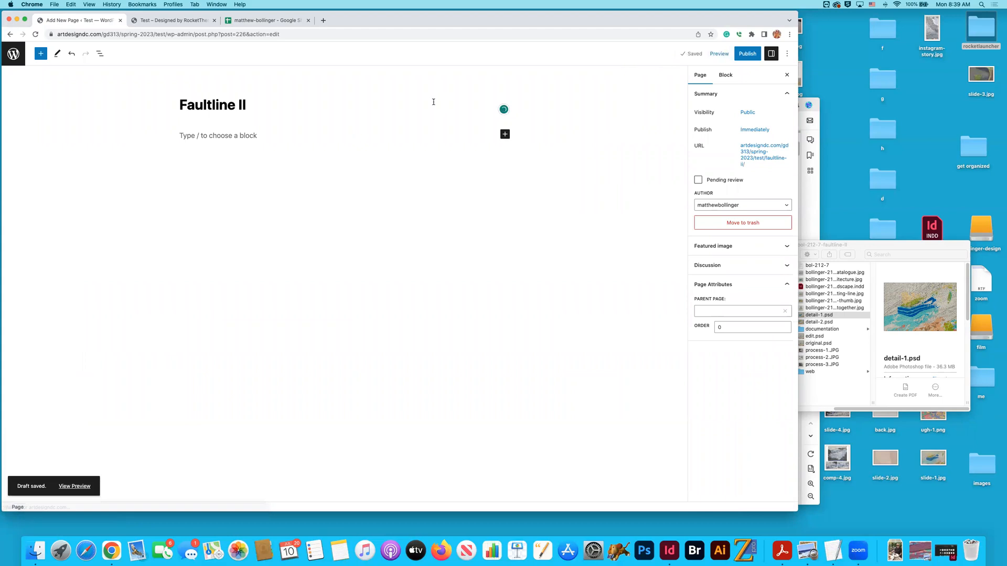
- Set the Faultline II draft's parent page to Portfolio, save it, and return to the pages list sorted by newest date
click(743, 310)
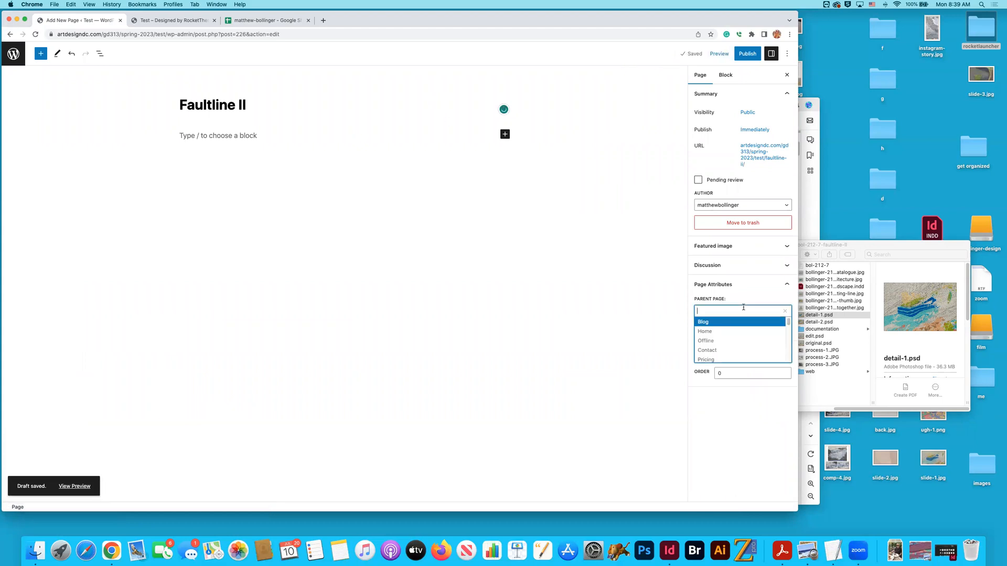
scroll(741, 322, down, 5)
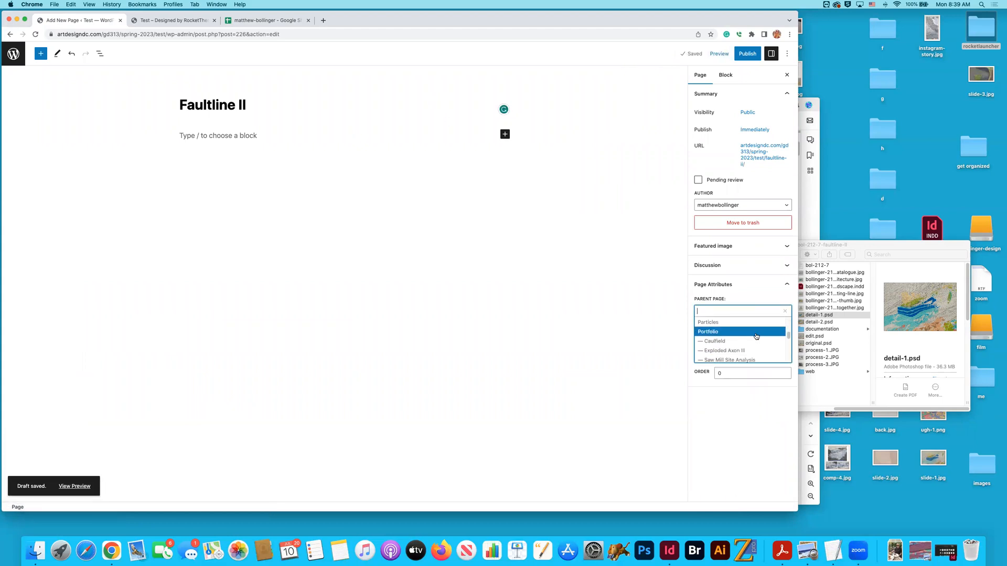
click(748, 330)
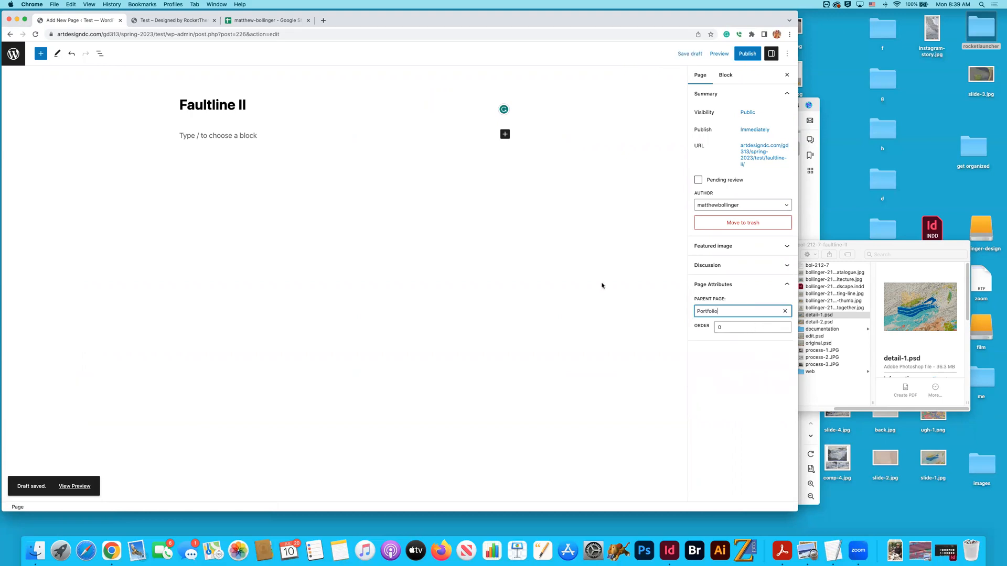
click(689, 54)
click(14, 55)
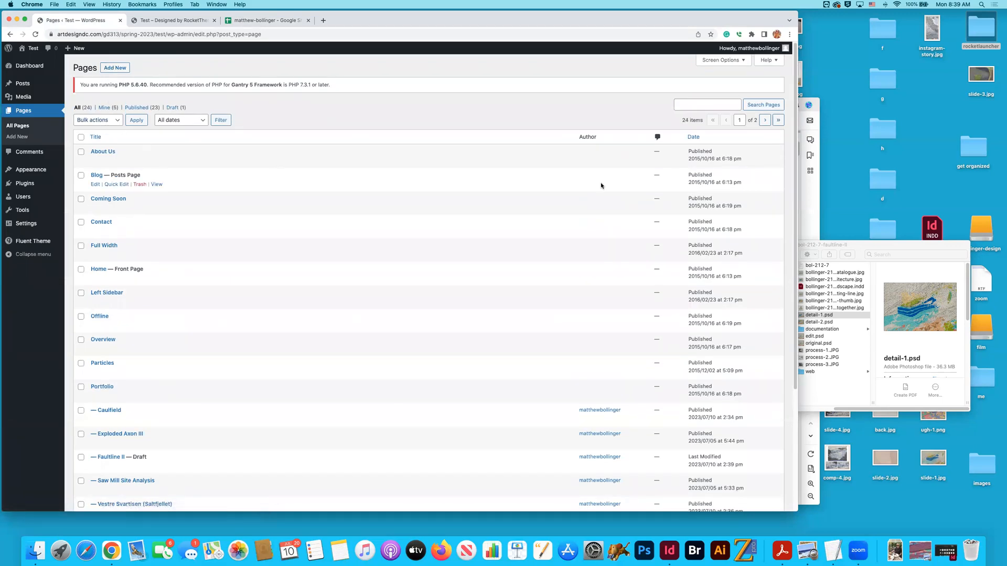
click(691, 137)
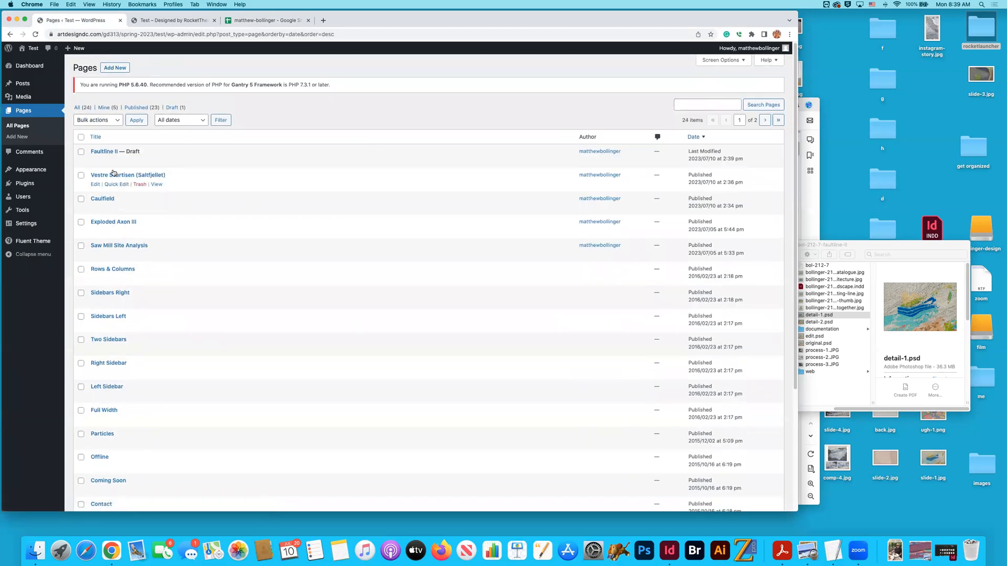
- In Quick Edit, set the Faultline II page's slug to bol-212-7, copied from cell D78 of the inventory spreadsheet
click(117, 160)
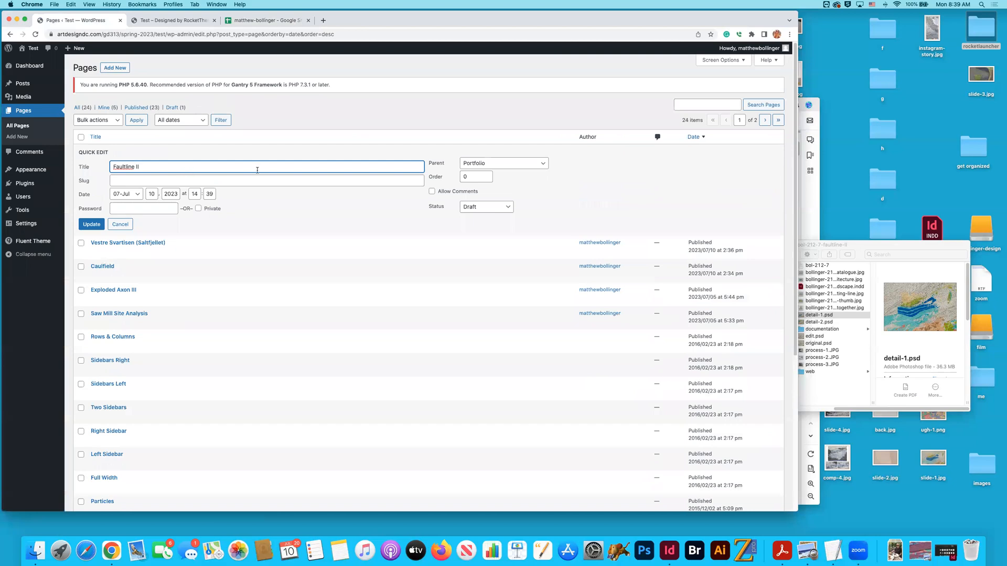
click(263, 20)
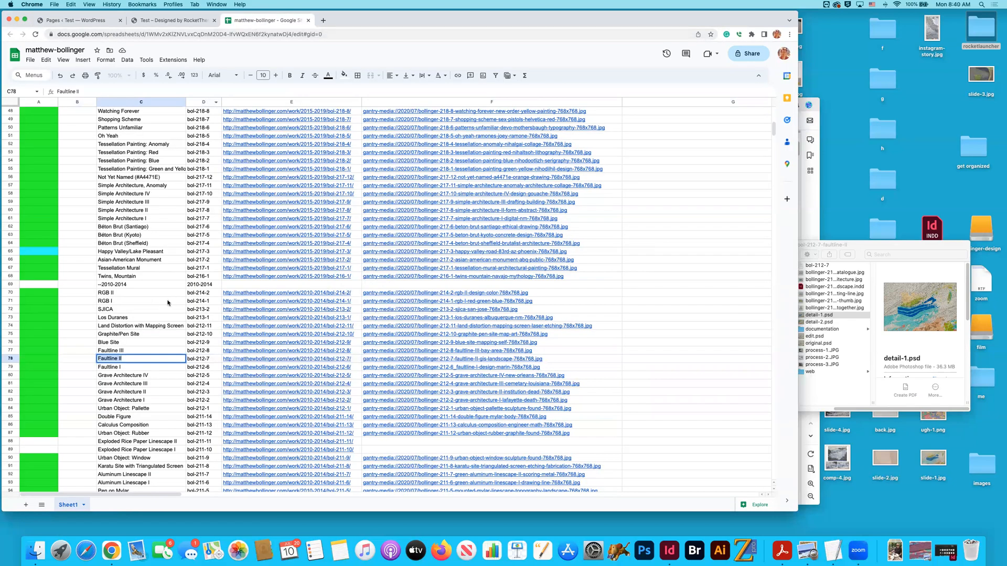
click(206, 360)
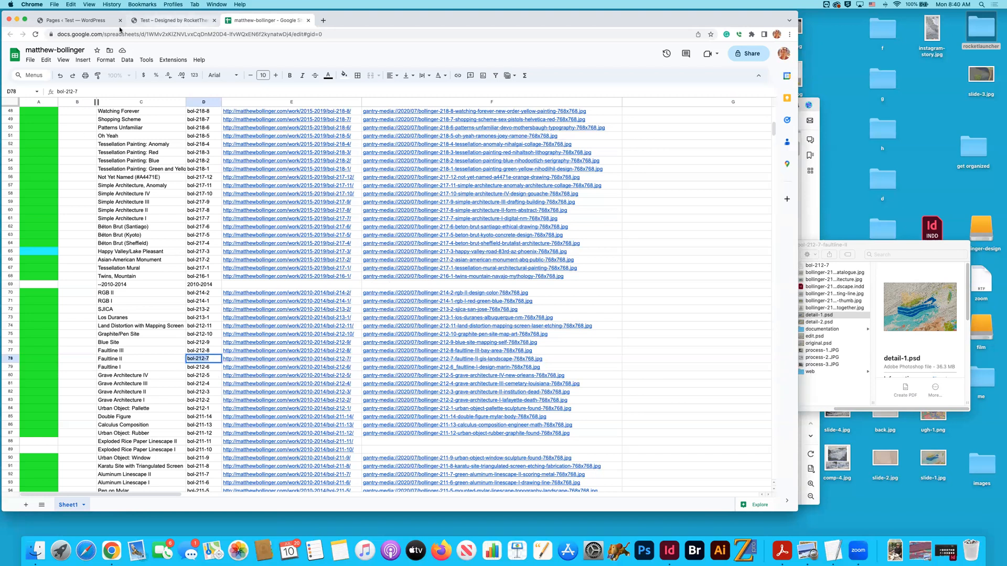
click(79, 20)
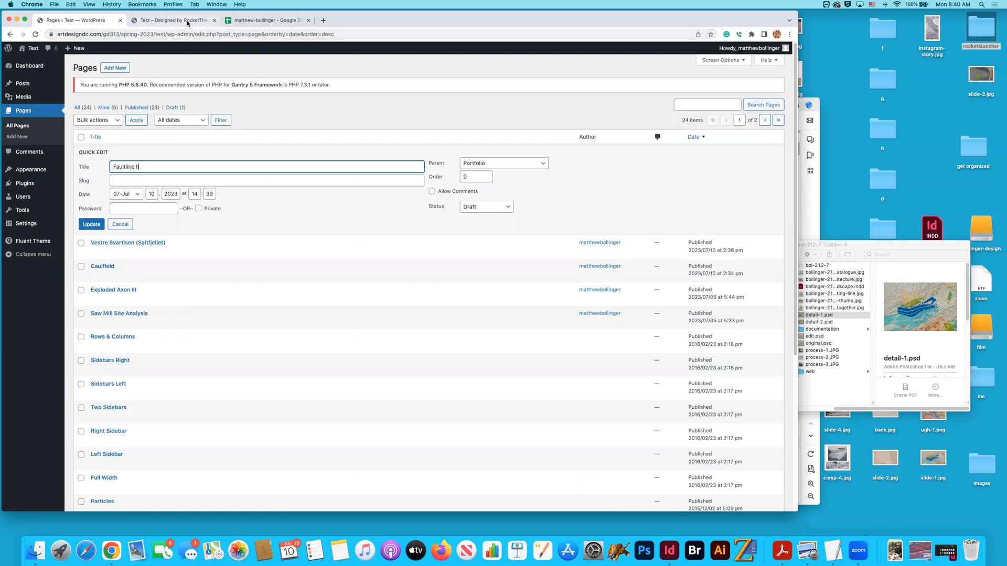
click(209, 20)
click(267, 23)
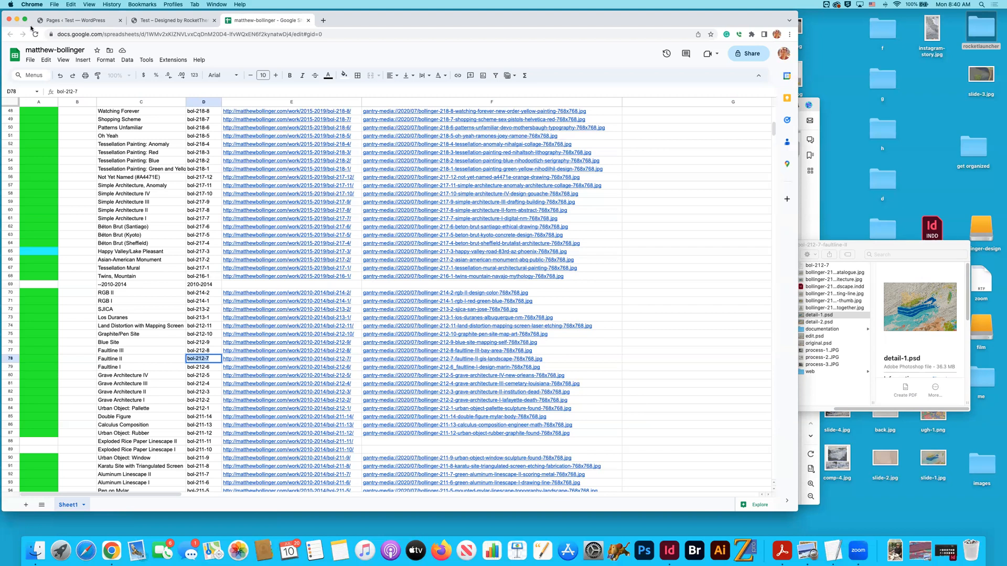
click(59, 20)
click(131, 181)
text(bol-212-7)
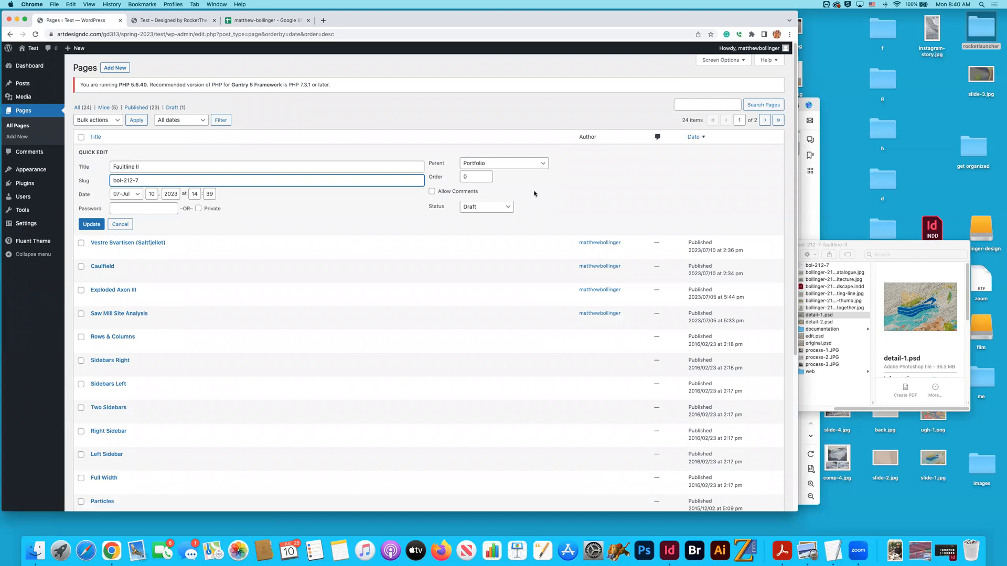
- Change the Faultline II page's status to Published, update it, and reload the pages list
click(502, 208)
click(507, 202)
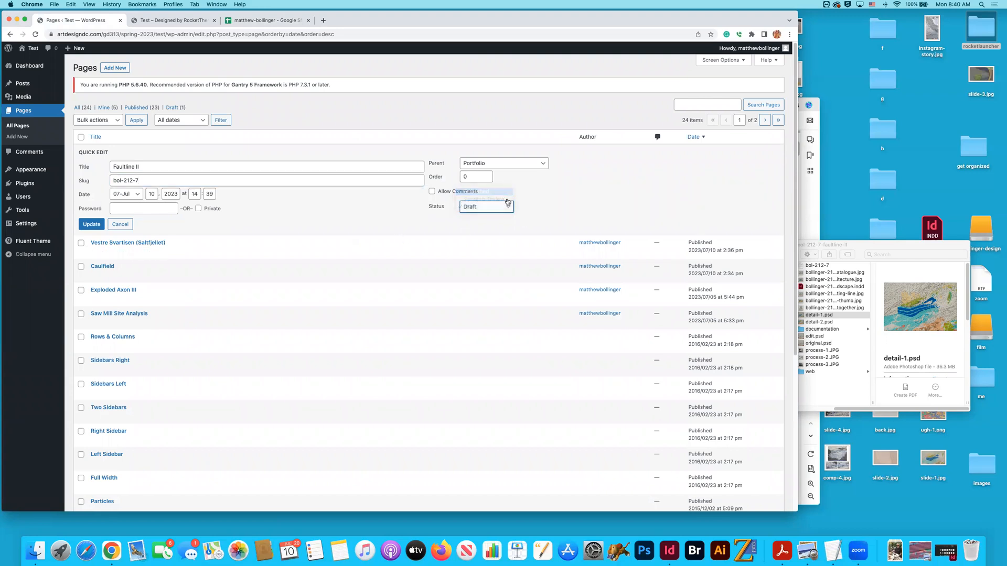
click(91, 224)
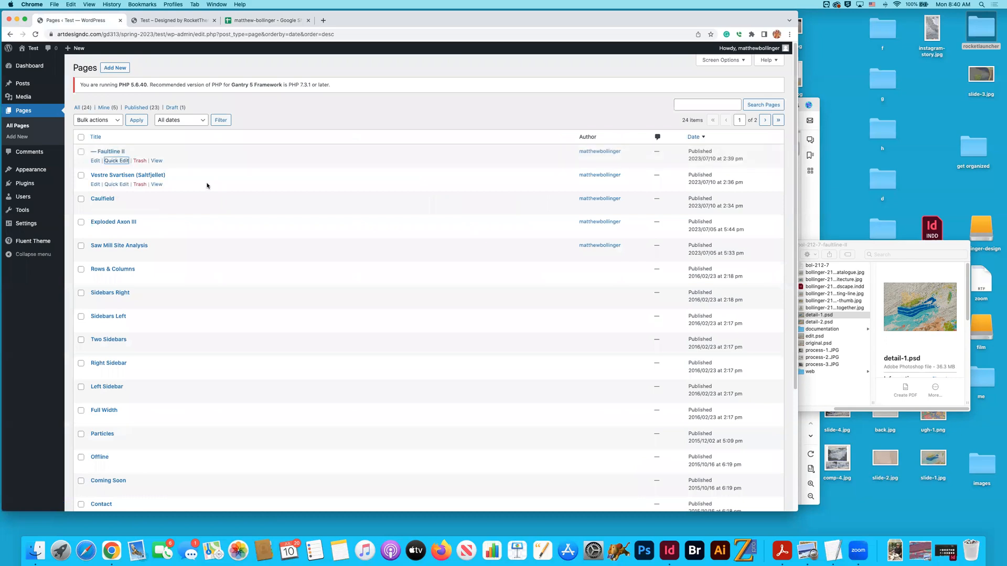
click(35, 34)
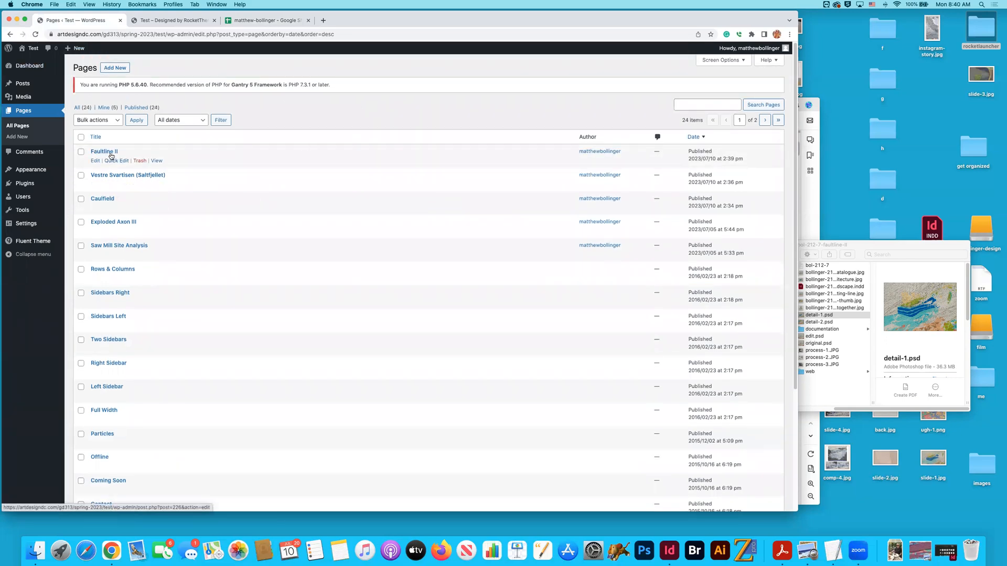
- In the Fluent theme's outlines, duplicate the Bol-210-12 outline with the title bol-212-7, keeping inheritance of all sections and children
scroll(109, 168, down, 1)
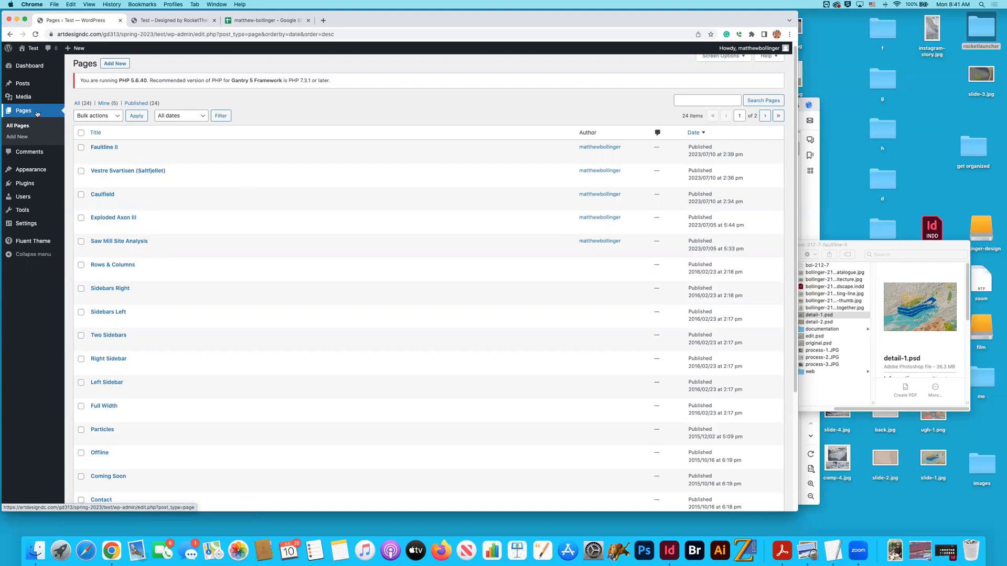
click(32, 241)
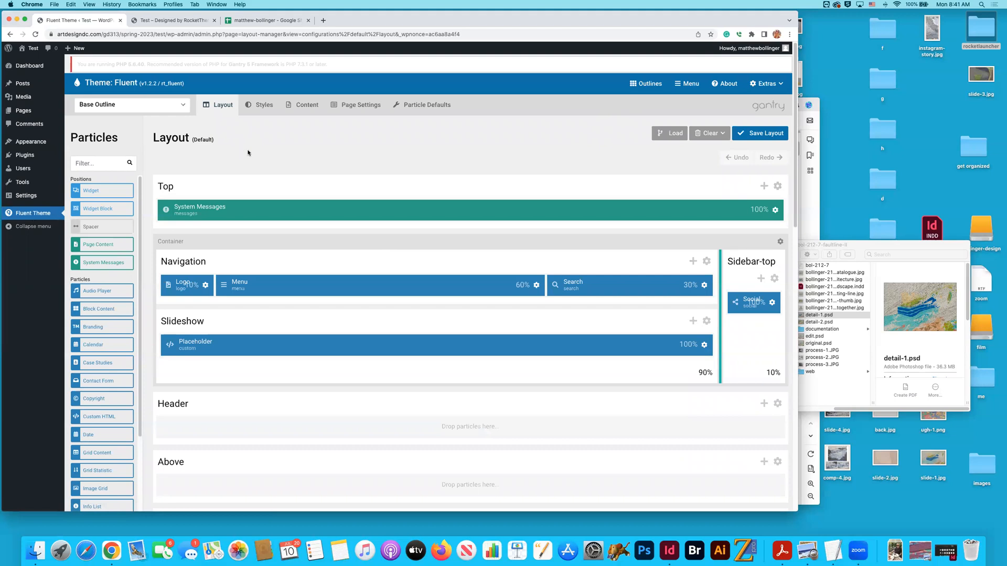
click(646, 83)
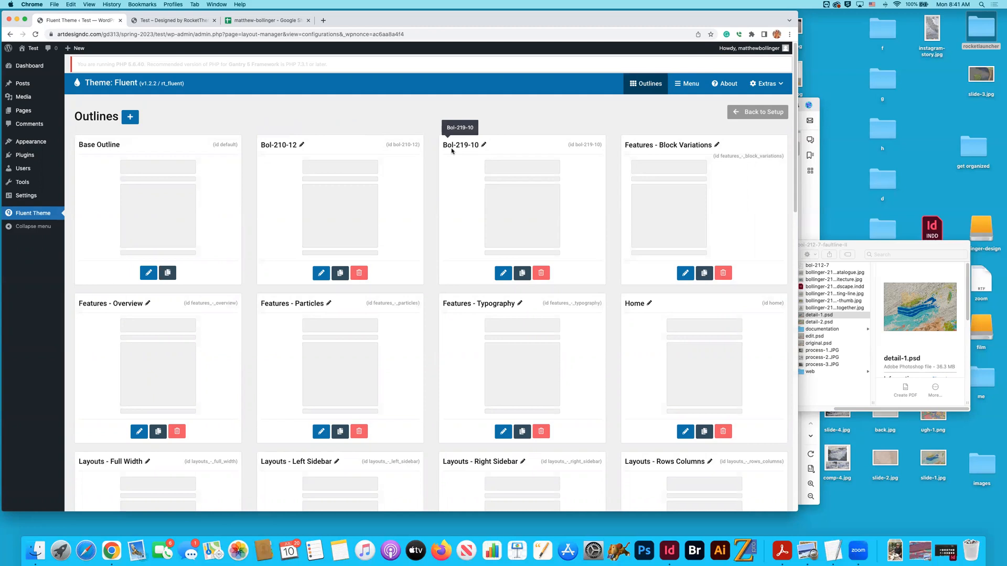
scroll(451, 151, down, 5)
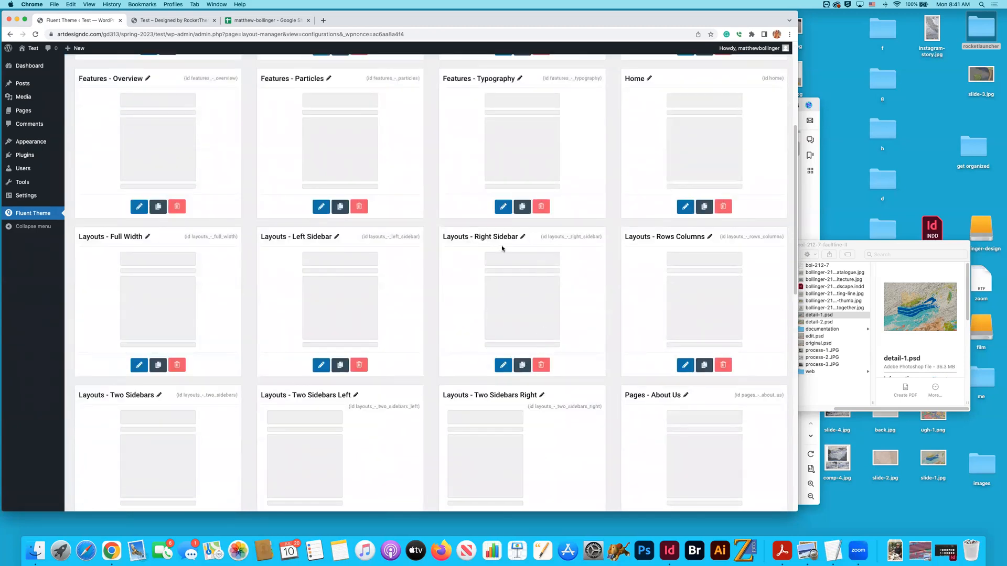
scroll(510, 246, up, 5)
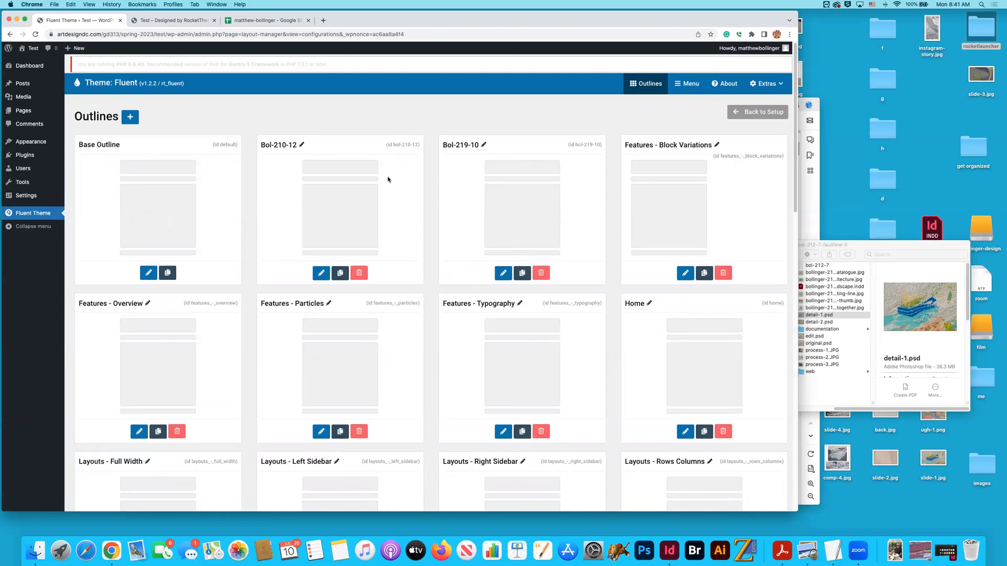
click(250, 21)
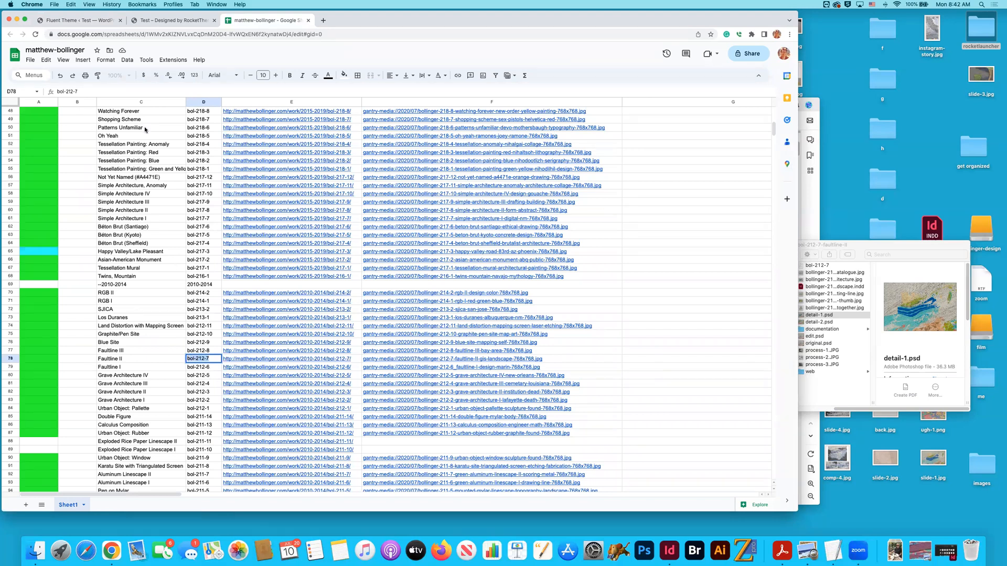
click(78, 20)
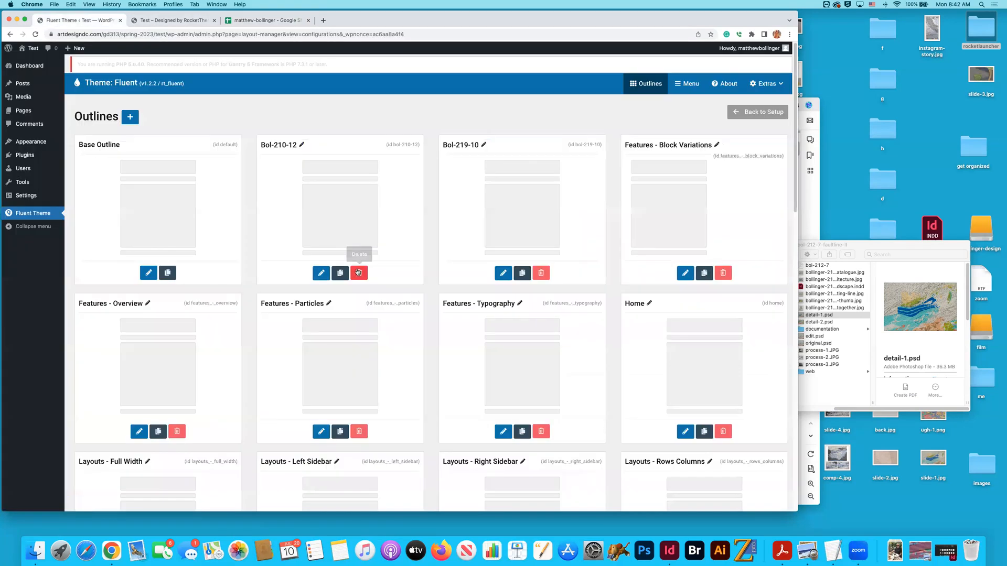
click(340, 272)
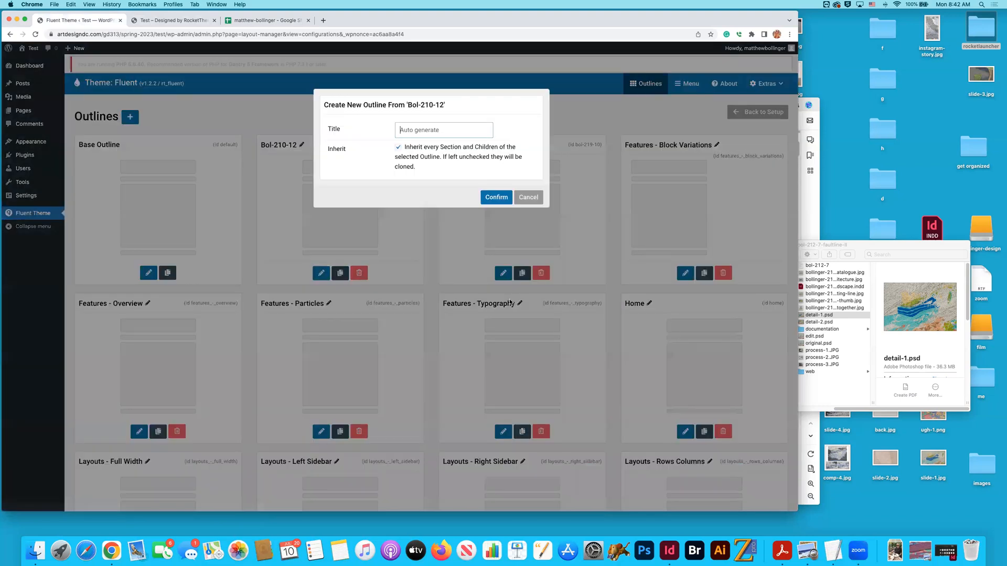
text(bol-212-7)
click(495, 198)
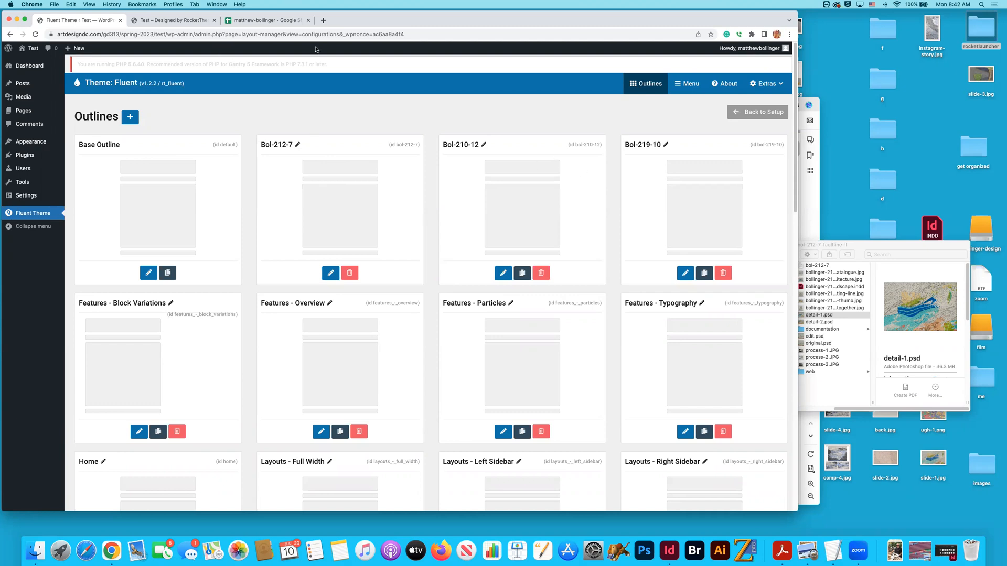
- Switch to the website preview, try the link on the Comp 5 project, and return to the Projects section
click(183, 21)
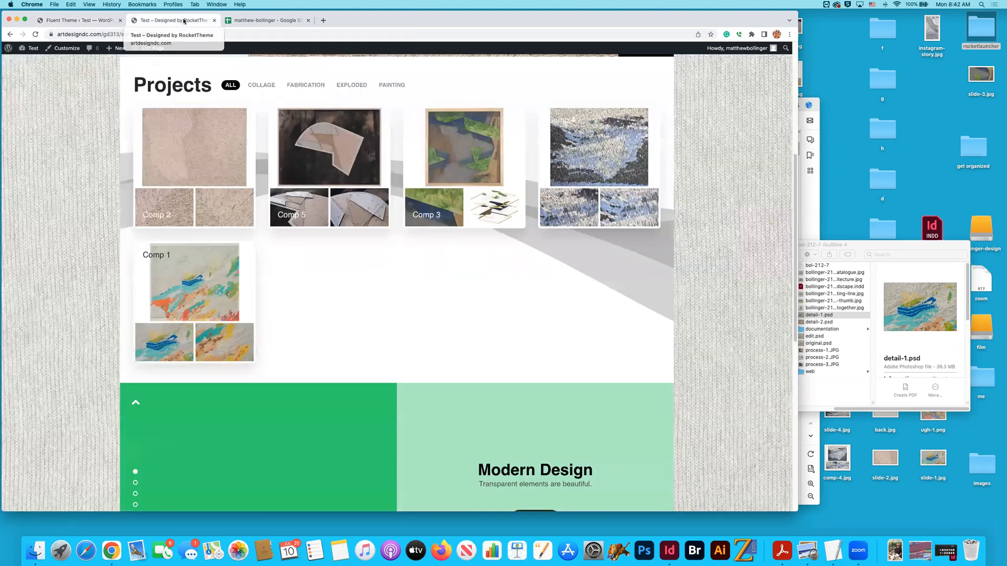
click(326, 203)
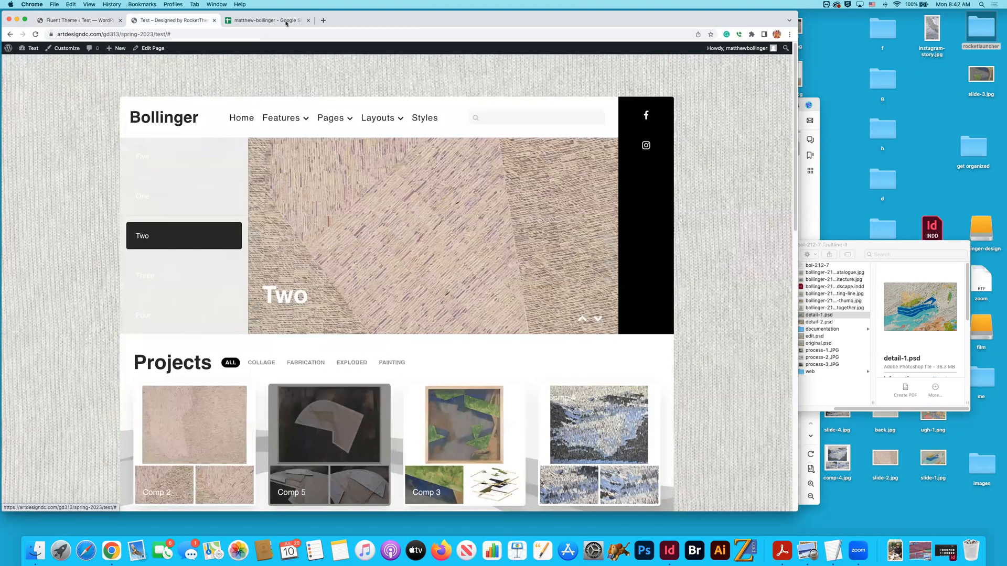
scroll(337, 132, down, 3)
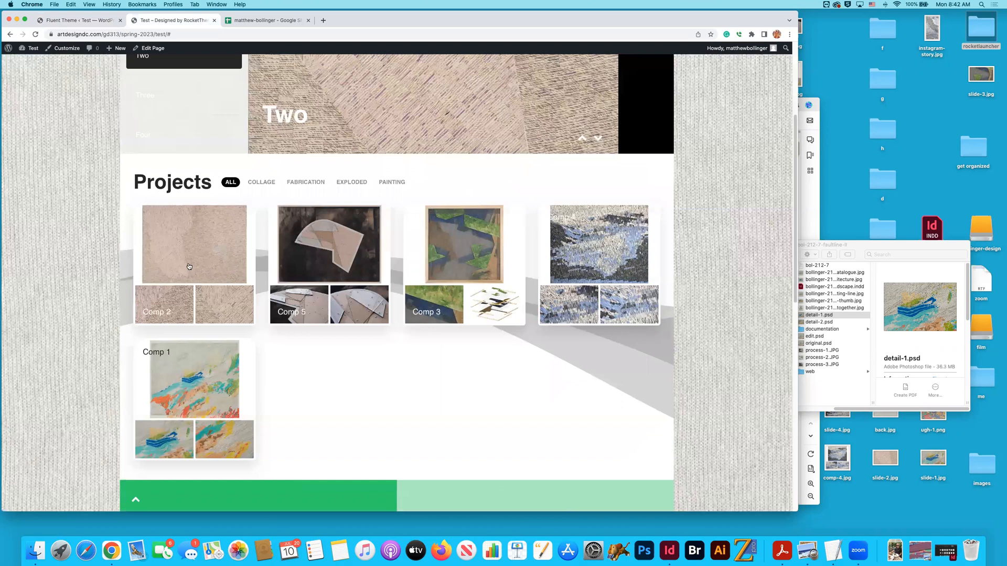
- In the inventory spreadsheet, locate the Caulfield row and select its slug bol-218-15 in cell D41
click(258, 21)
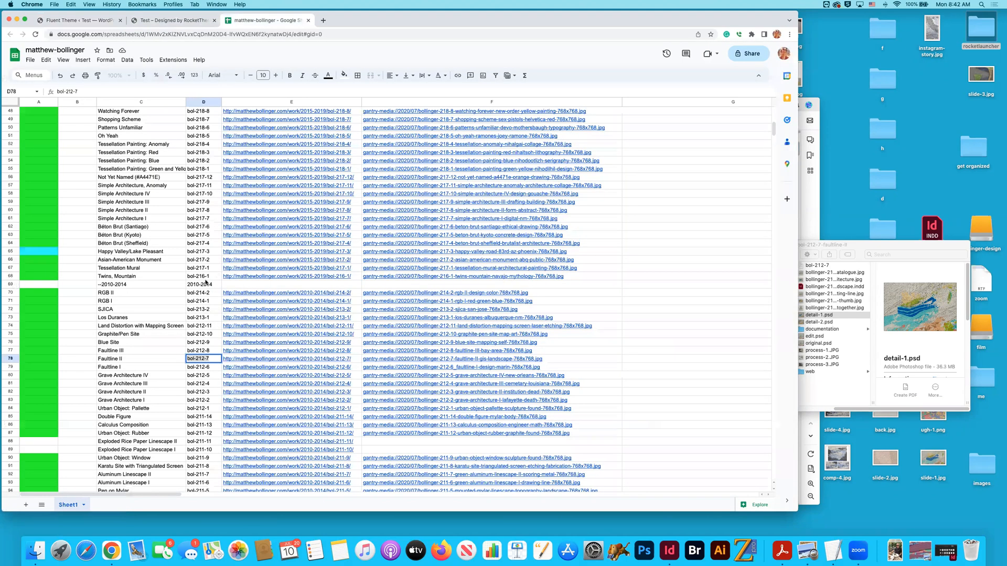
click(254, 270)
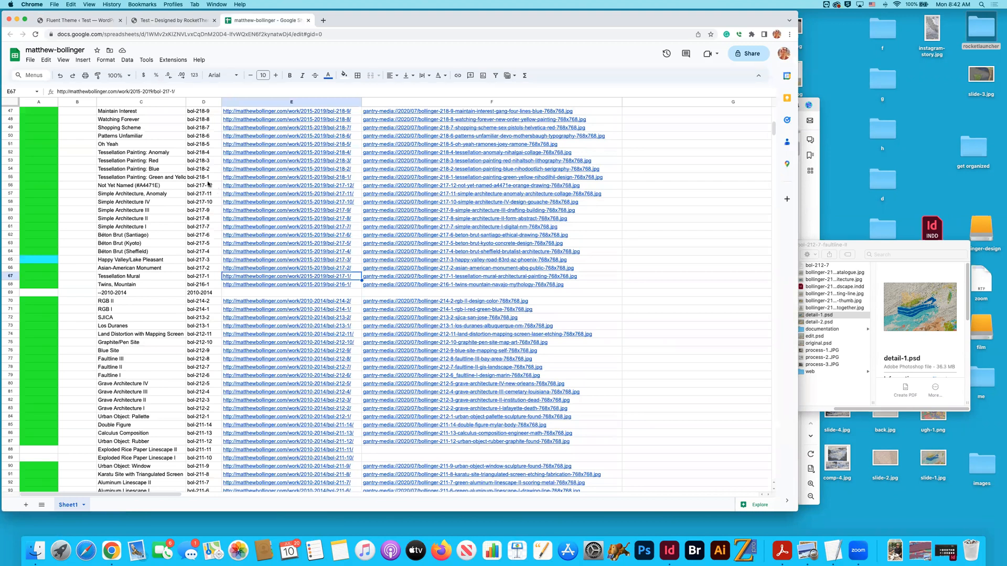
scroll(209, 195, up, 4)
scroll(209, 194, up, 1)
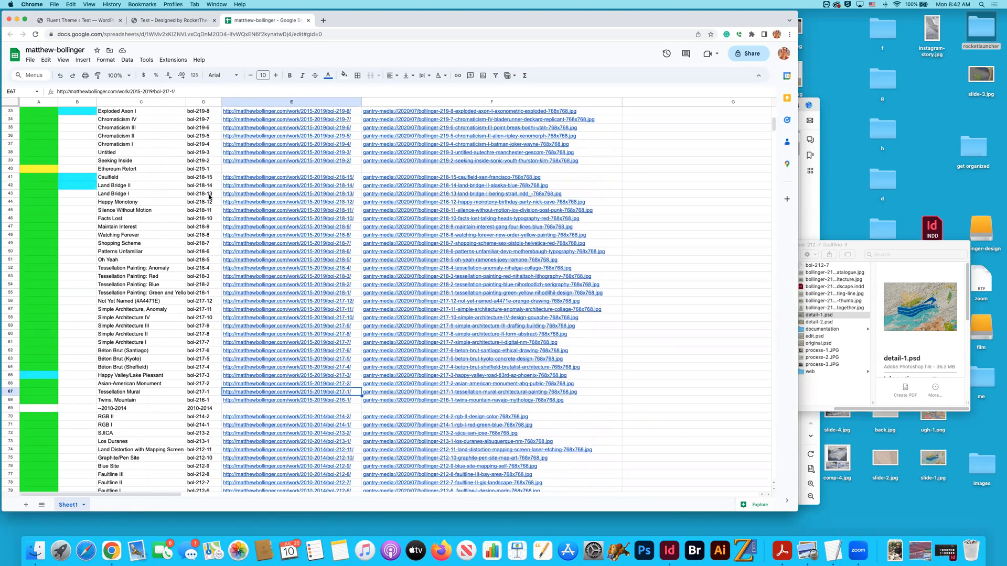
scroll(209, 194, up, 1)
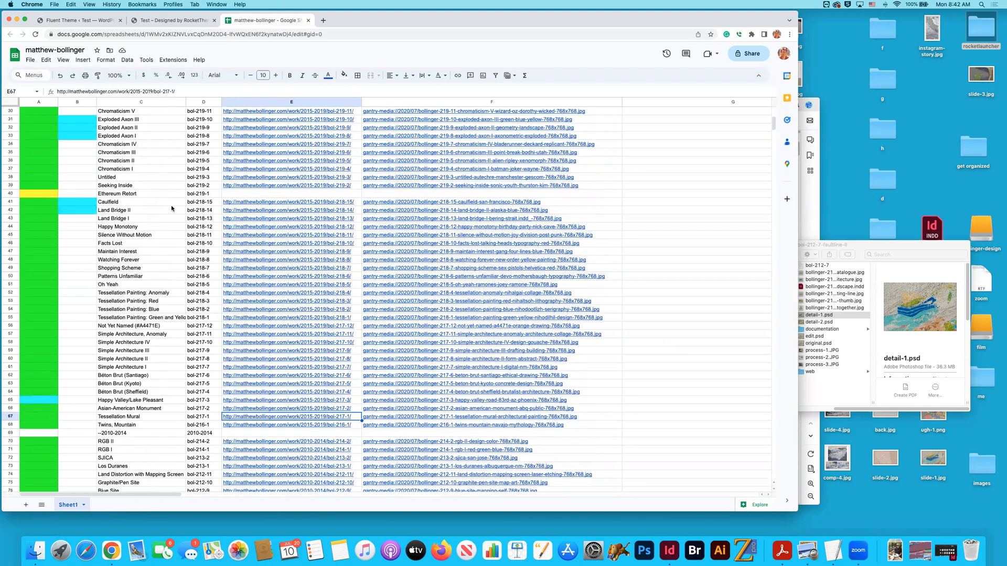
click(109, 204)
double_click(147, 202)
click(209, 203)
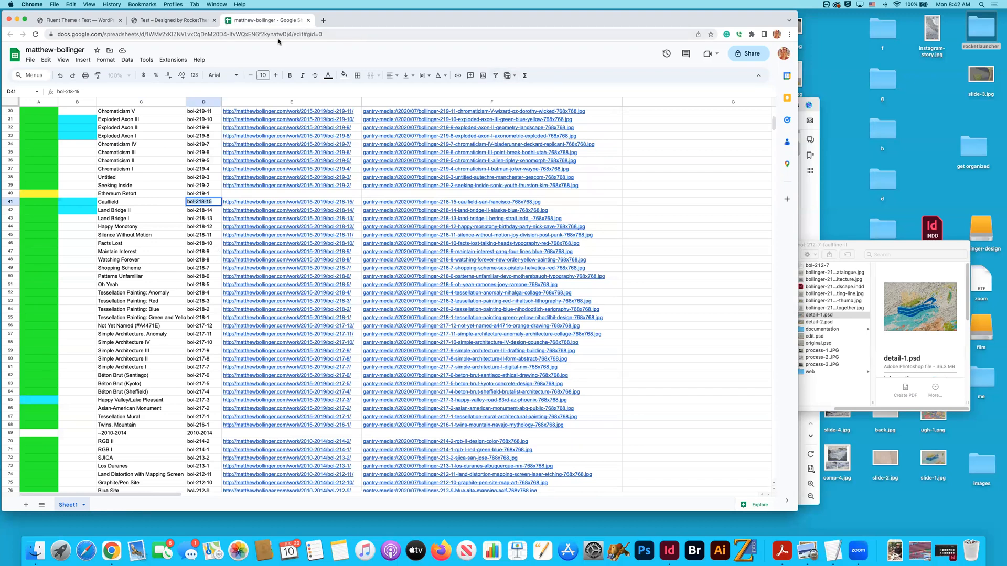
- In the Fluent theme's outlines, duplicate the Bol-210-12 outline with the title bol-218-15
click(86, 21)
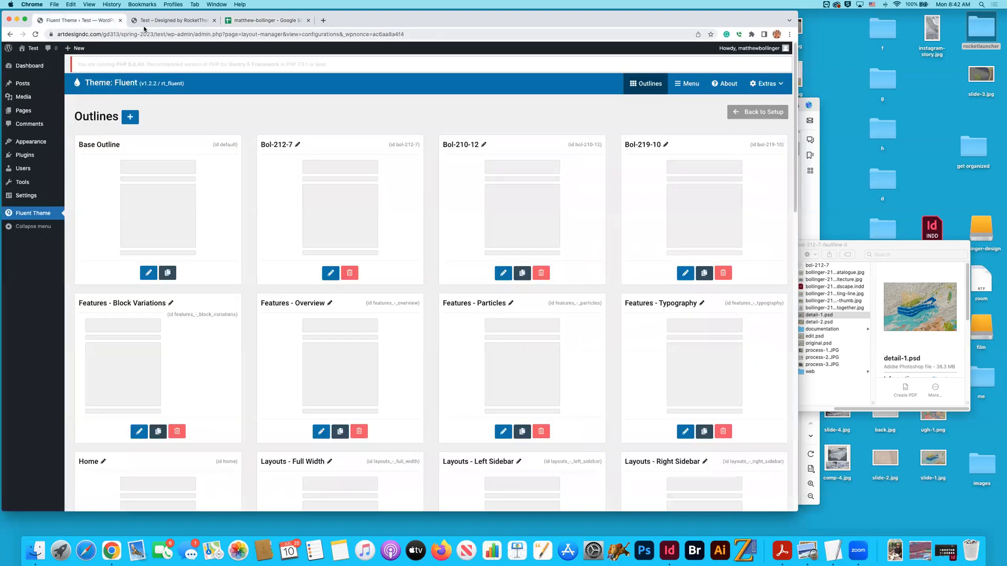
click(279, 22)
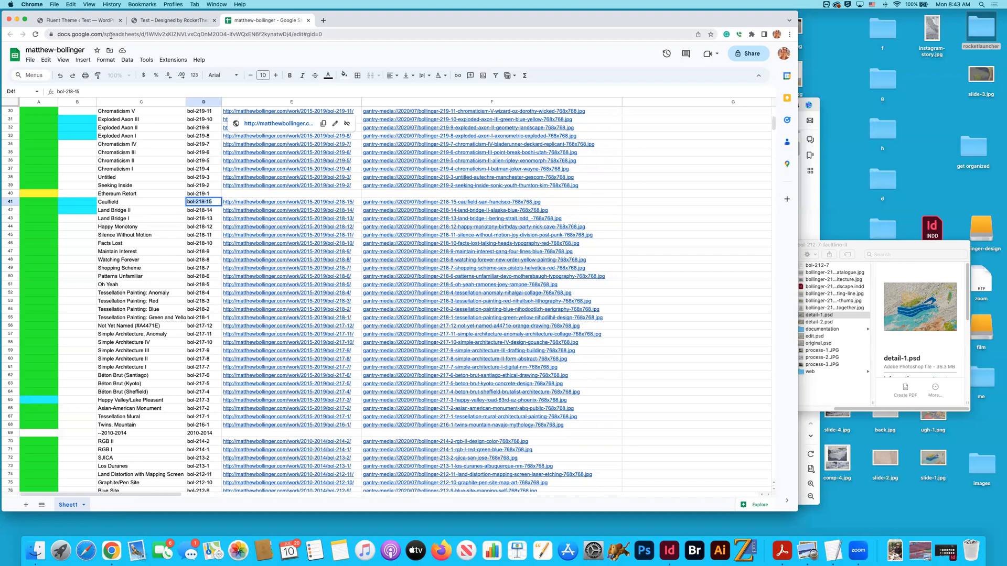
click(80, 21)
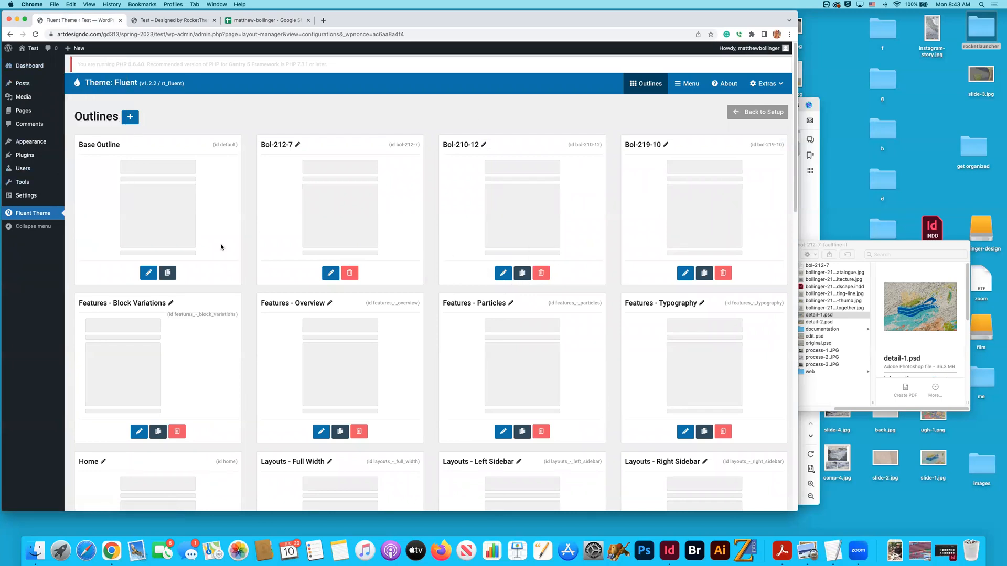
click(520, 273)
text(bol-218-15)
click(496, 197)
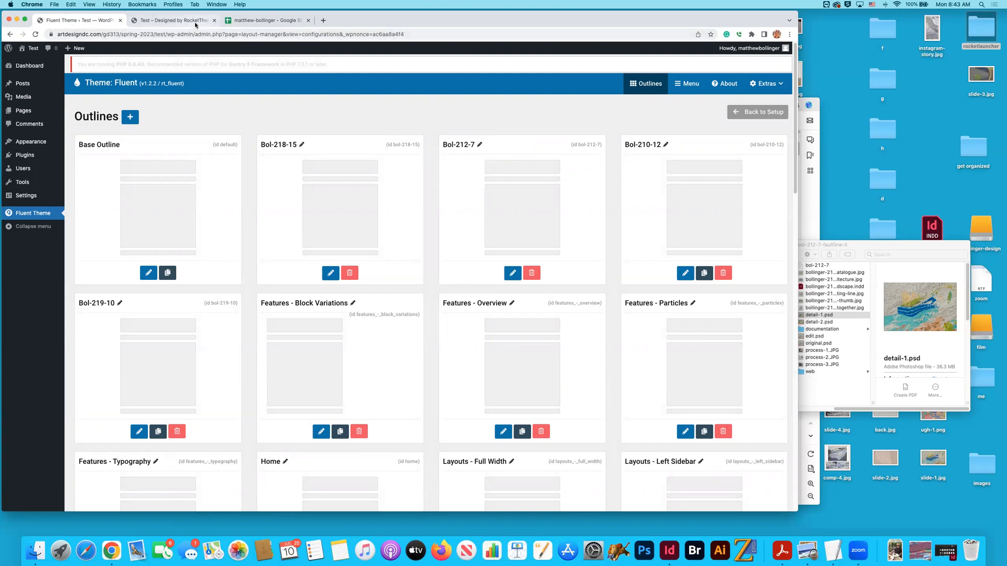
- Check the website's Projects section, and select the Vestre Svartisen (Saltfjellet) slug bol-222-3 in cell D12 of the inventory spreadsheet
click(175, 20)
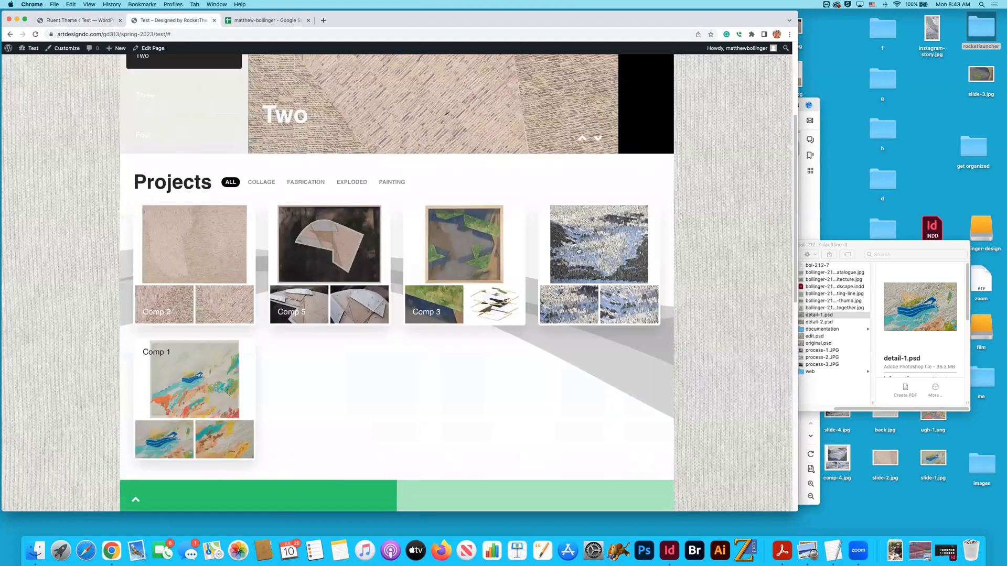
click(254, 23)
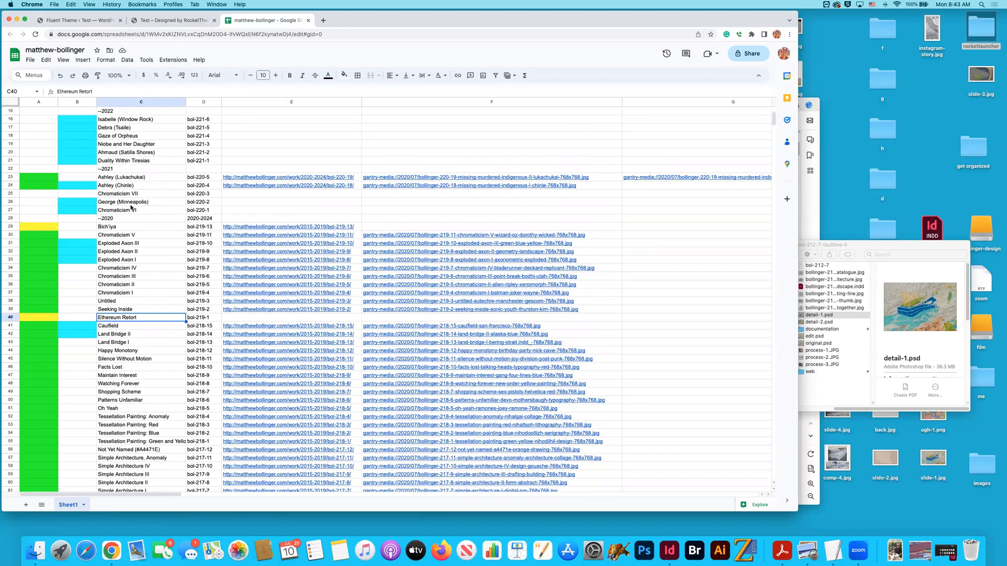
scroll(131, 209, up, 5)
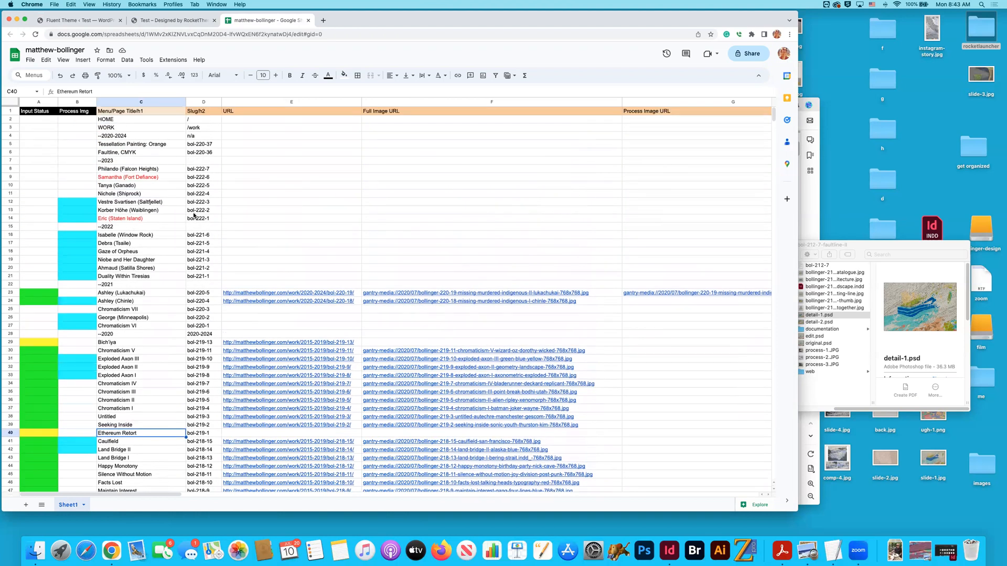
double_click(140, 203)
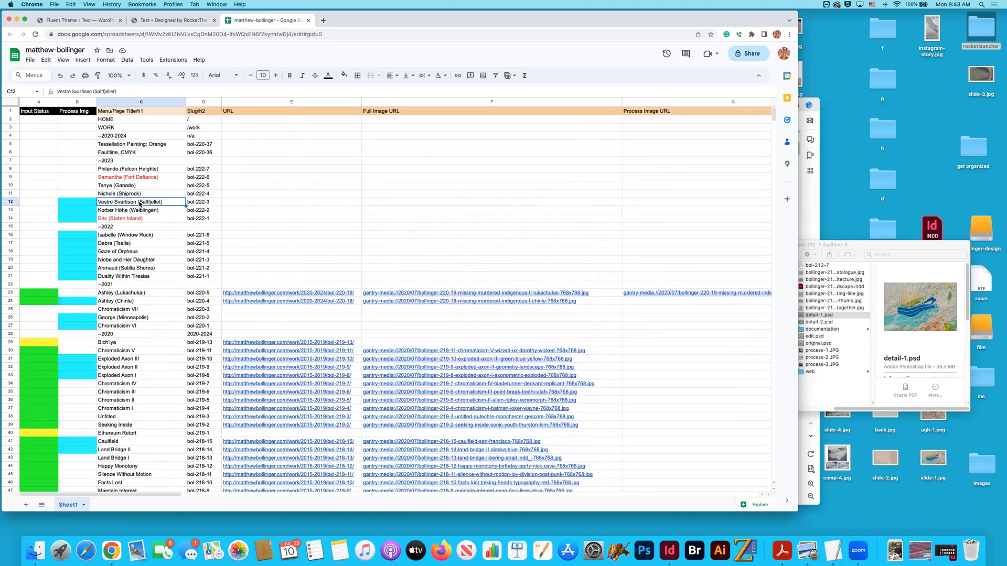
click(204, 203)
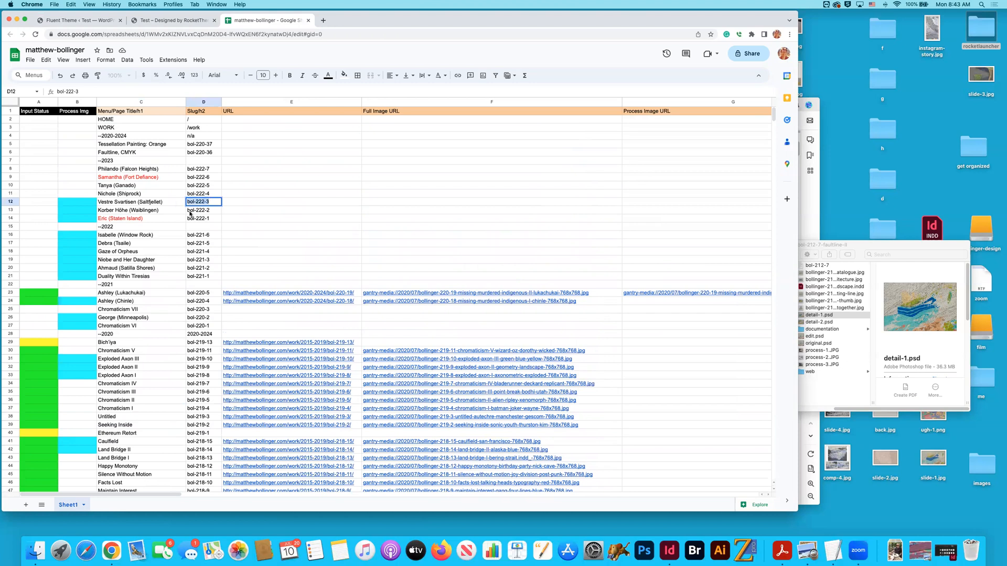
- Return to the Fluent theme's outlines and duplicate the Bol-210-12 outline with the title bol-222-3
click(94, 23)
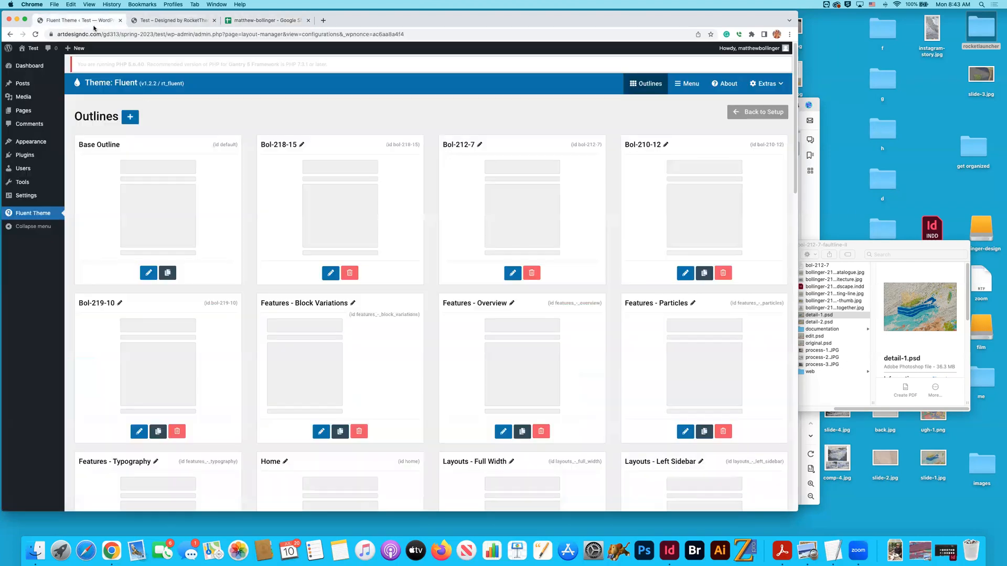
click(704, 273)
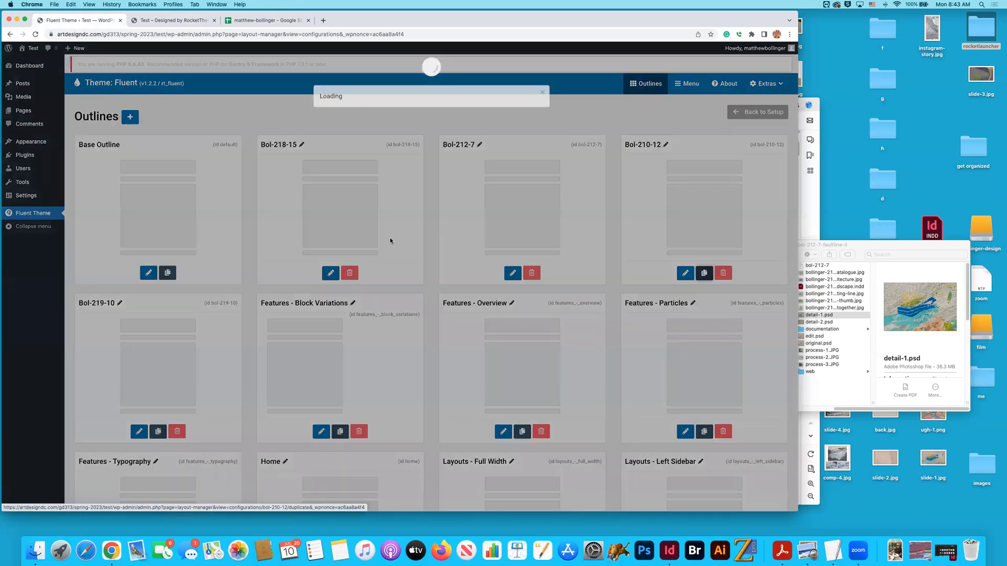
text(bol-222-3)
click(496, 197)
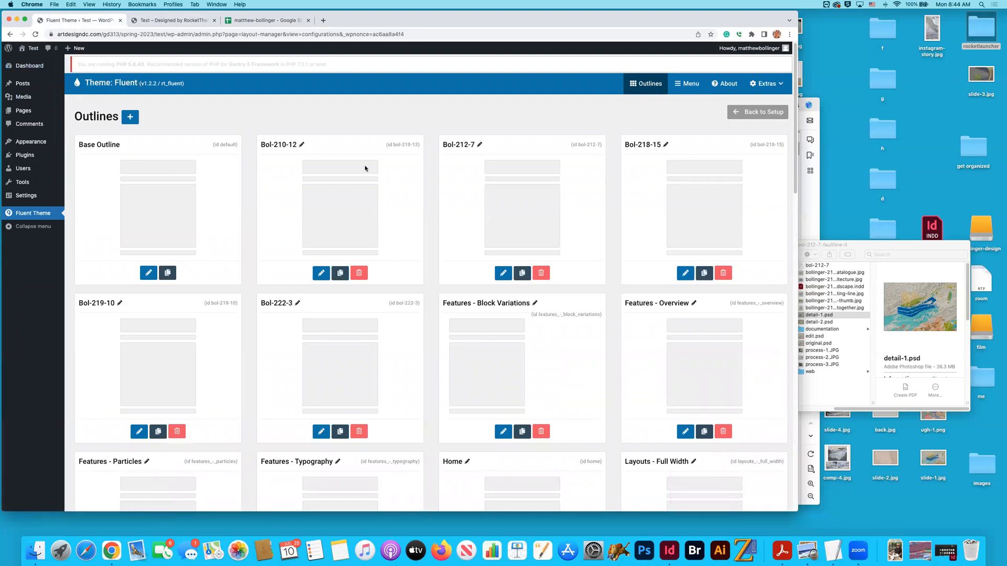
scroll(366, 168, down, 1)
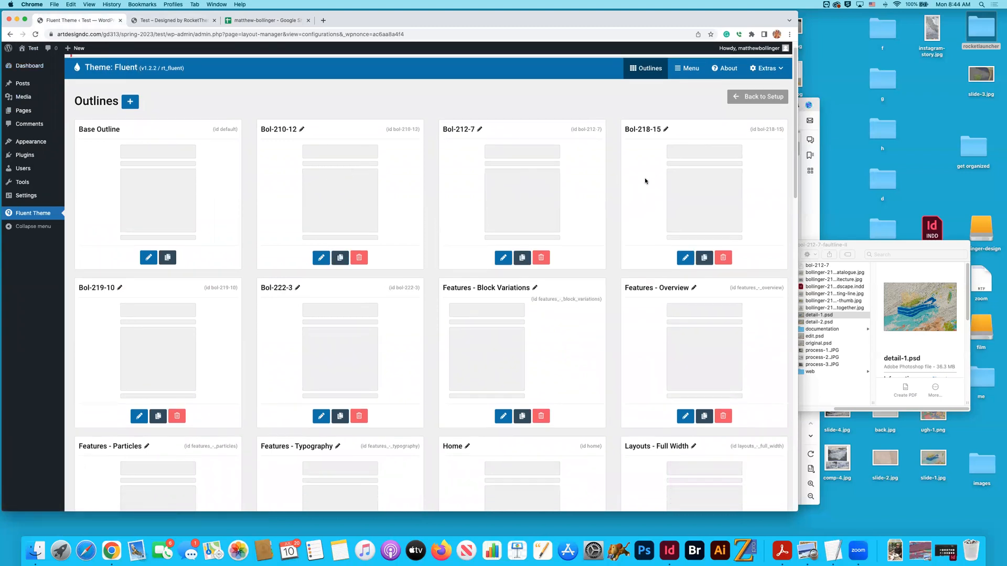
- Compare the website's Projects section with the inventory spreadsheet, and open the WordPress pages list from the site admin
click(177, 21)
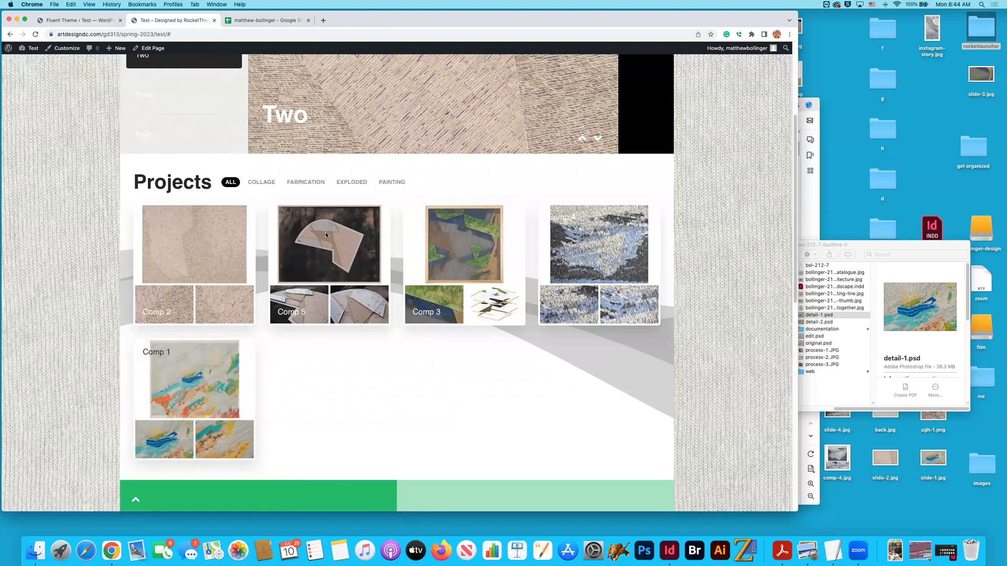
key(ctrl+Tab)
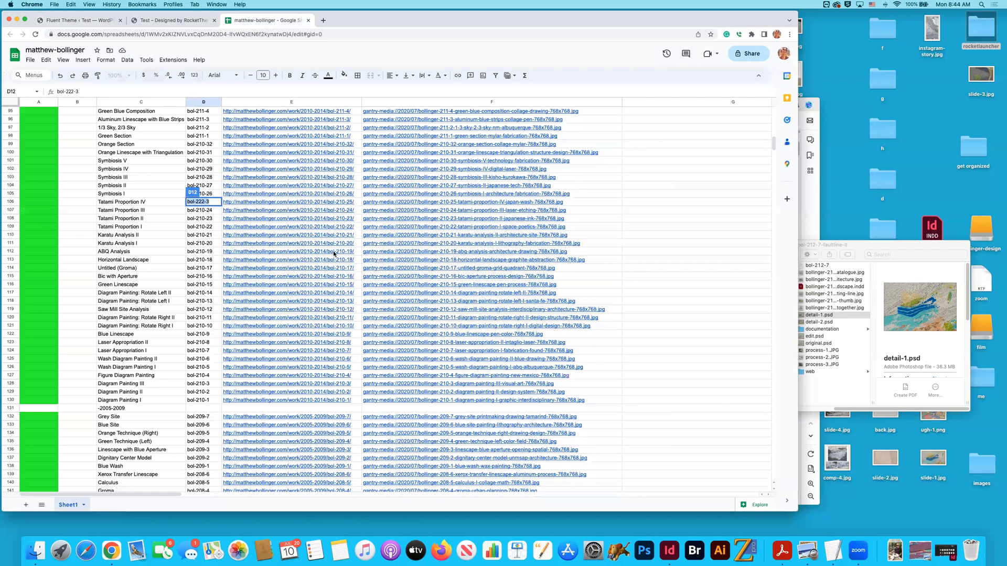
click(143, 21)
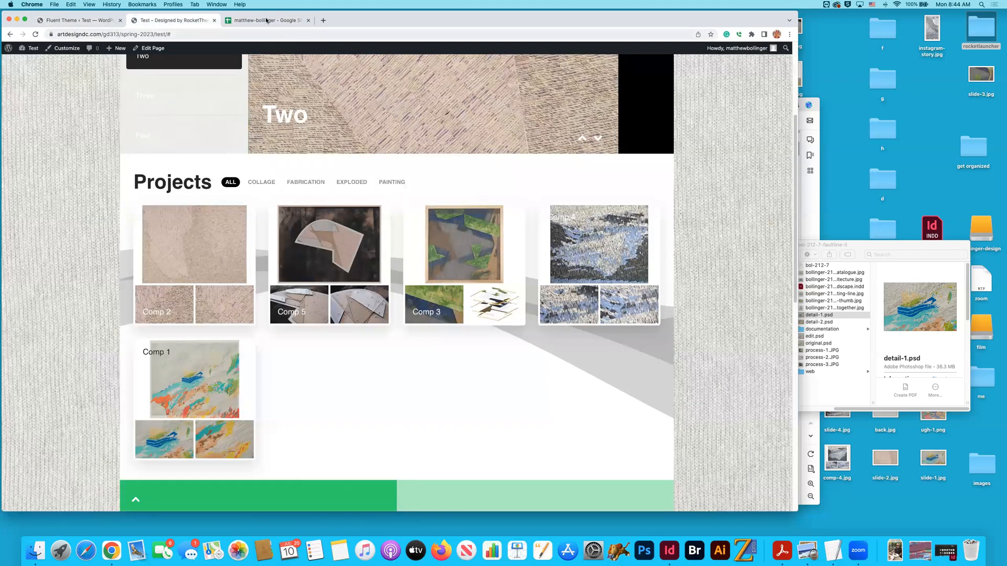
click(73, 21)
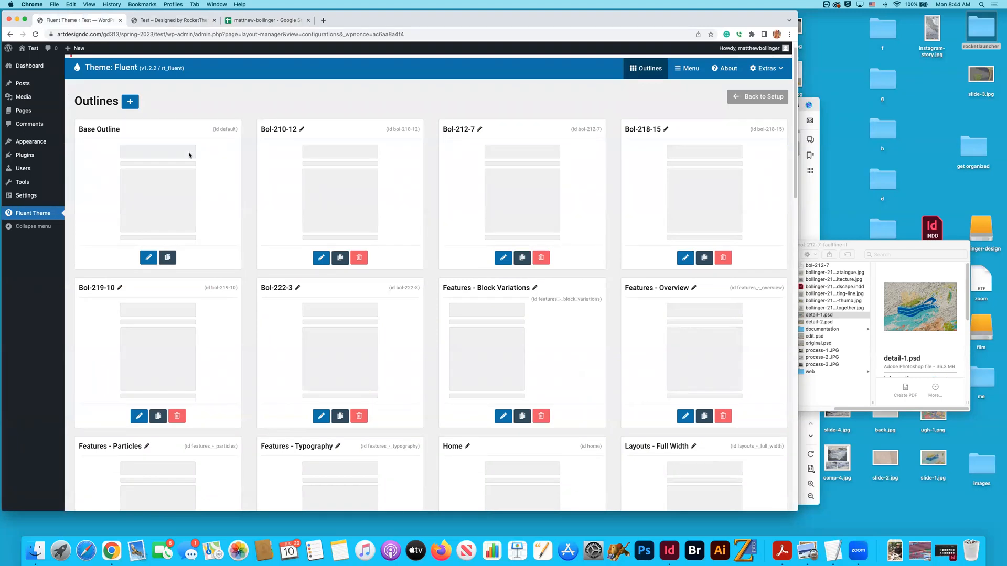
mouse_move(21, 98)
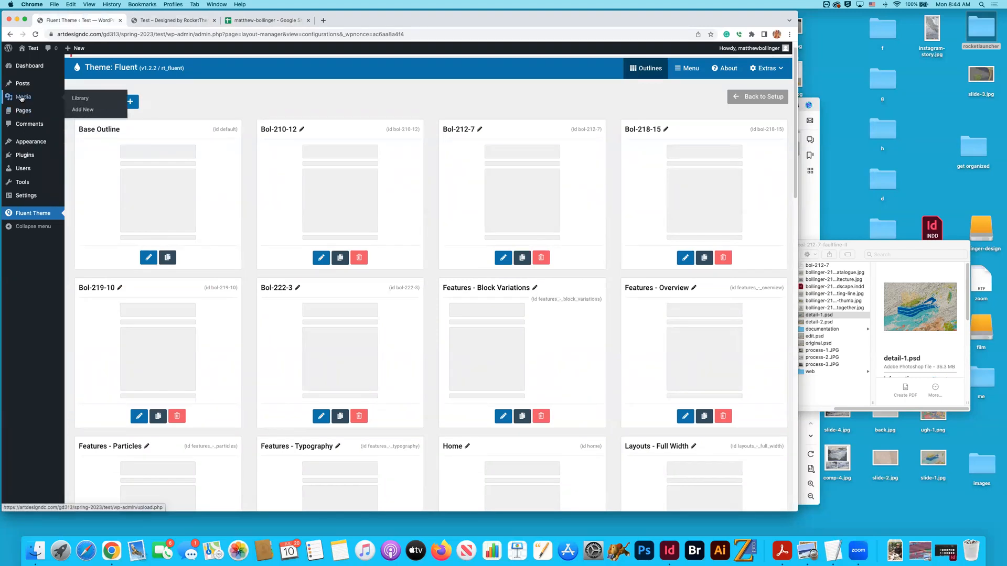
click(23, 111)
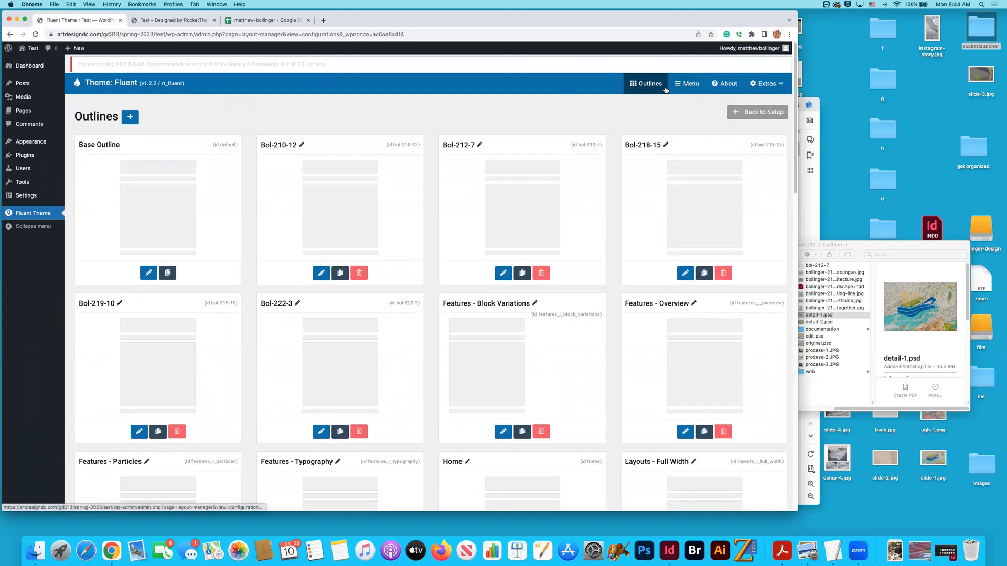
- Leave the outlines overview for the theme setup, switch to the Bol-210-12 outline, and open its assignments
click(733, 108)
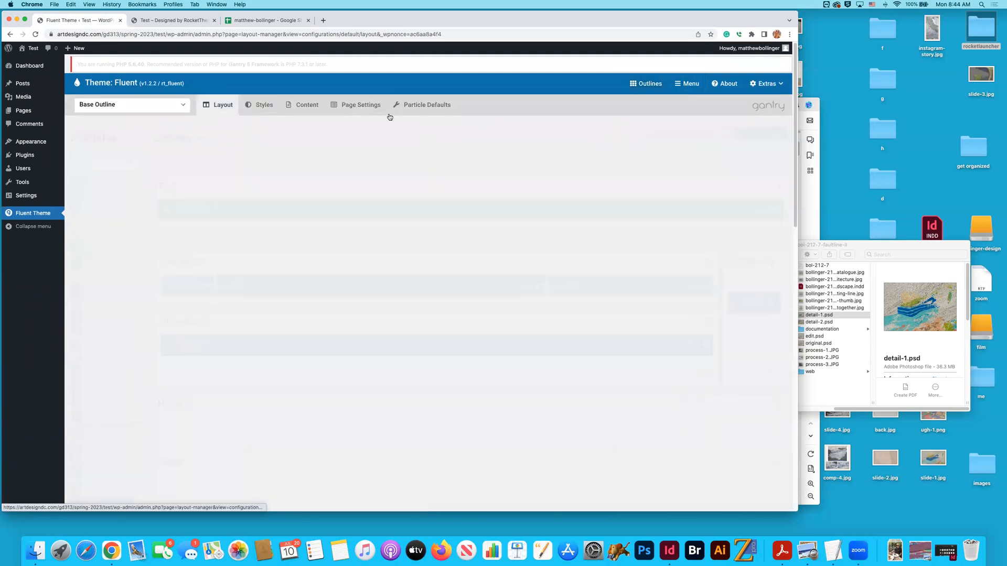
click(153, 106)
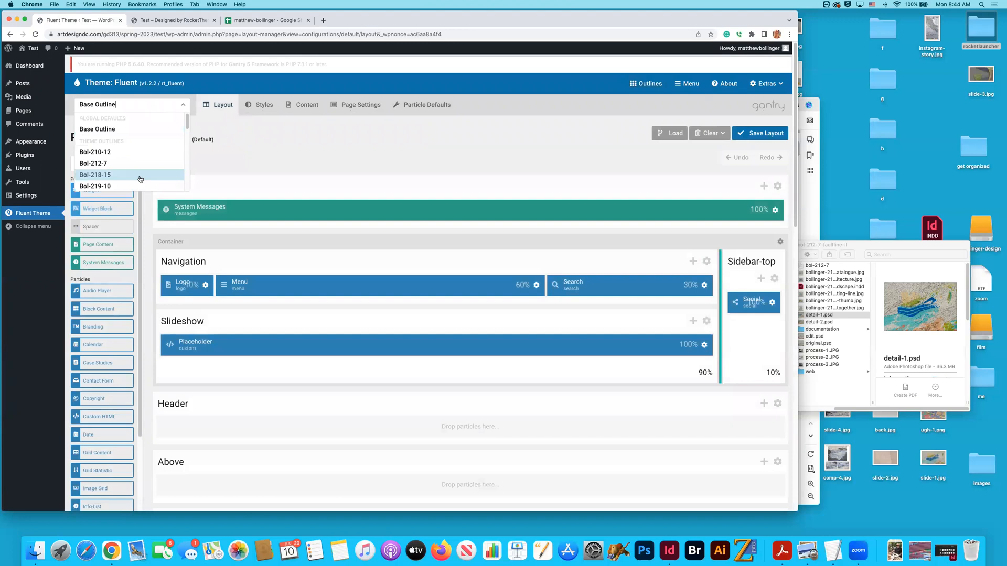
click(129, 152)
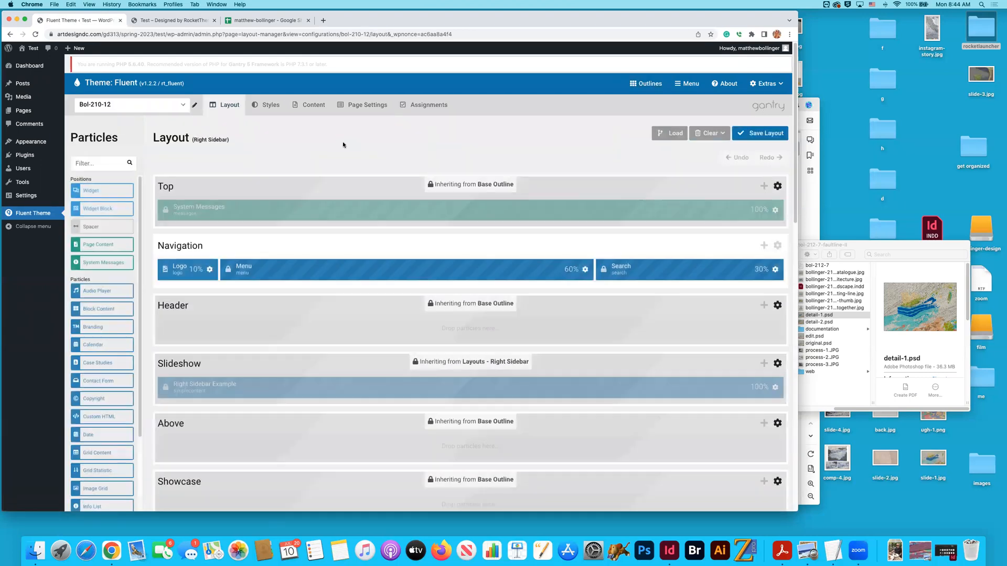
scroll(340, 144, down, 3)
scroll(343, 145, up, 5)
click(419, 107)
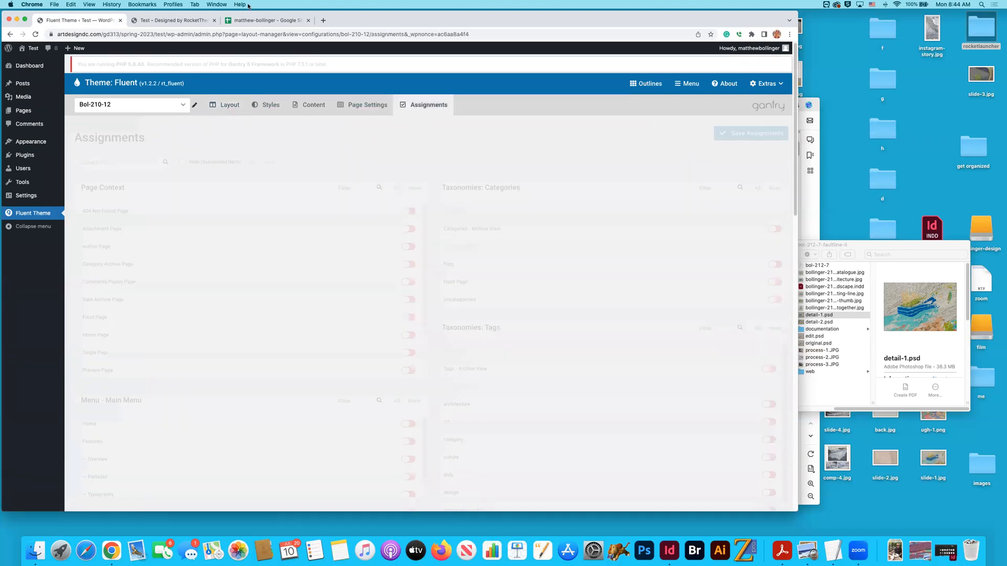
- Look up which project uses the slug bol-210-12 in the inventory spreadsheet and select cell D119
click(202, 21)
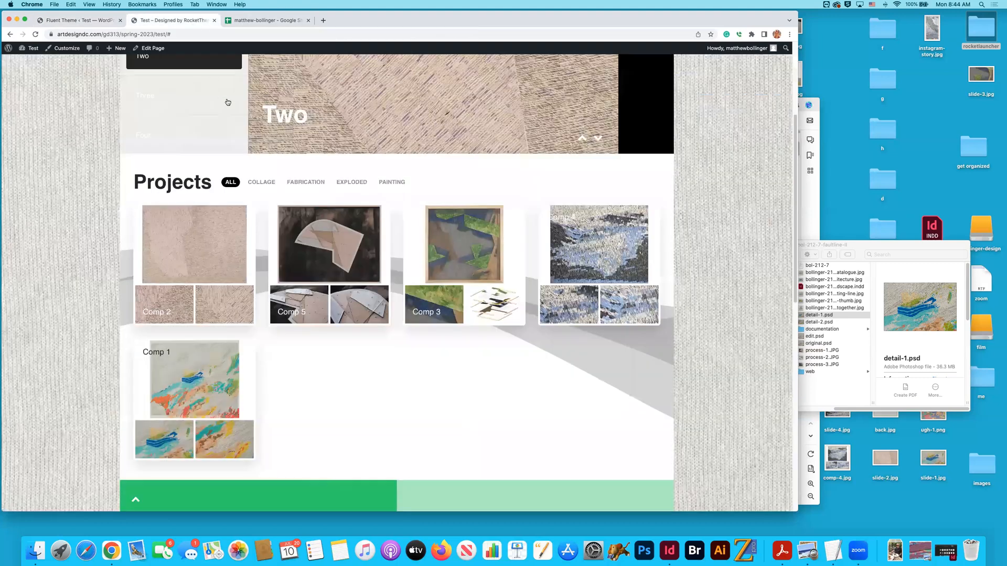
key(ctrl+Tab)
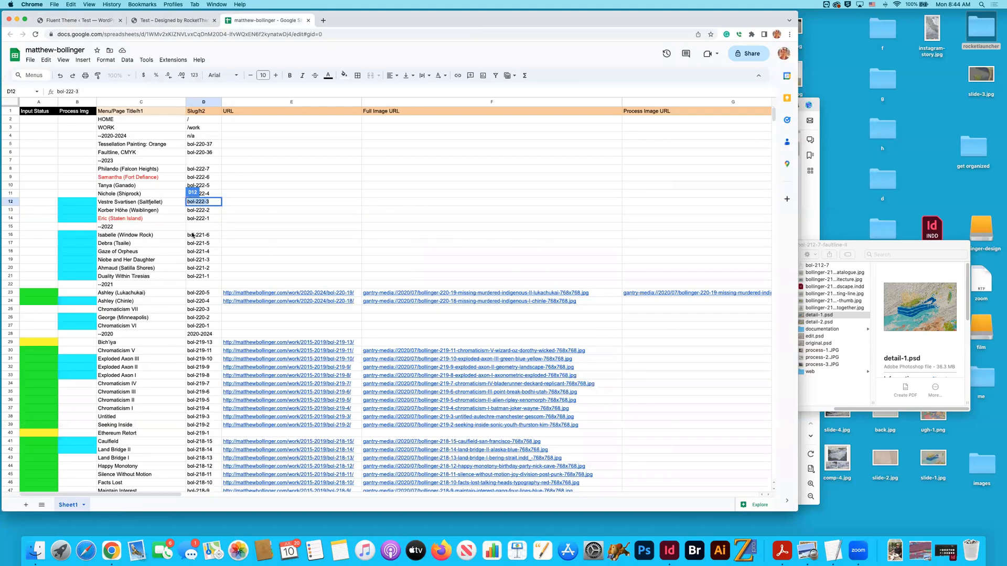
scroll(193, 235, down, 10)
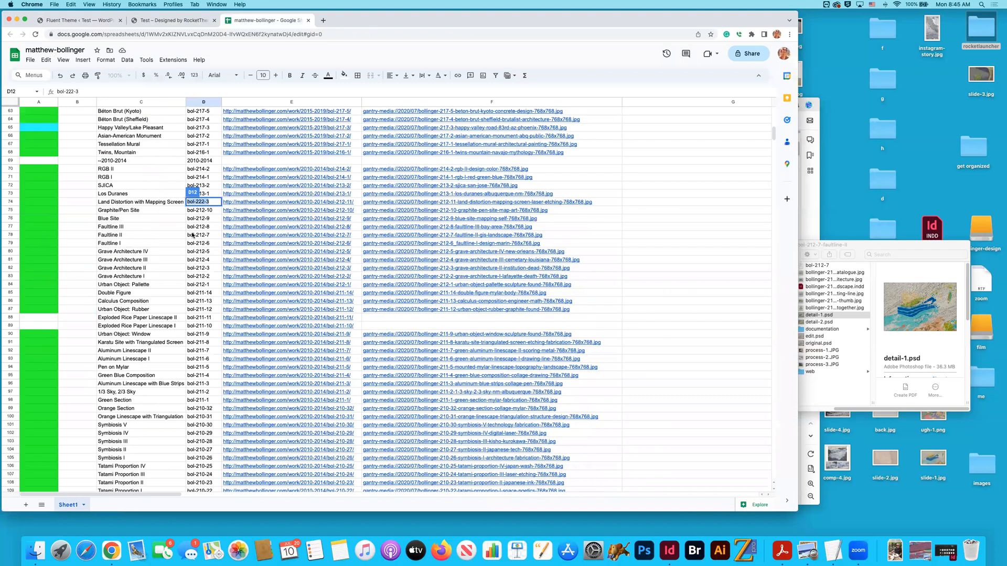
scroll(223, 315, down, 5)
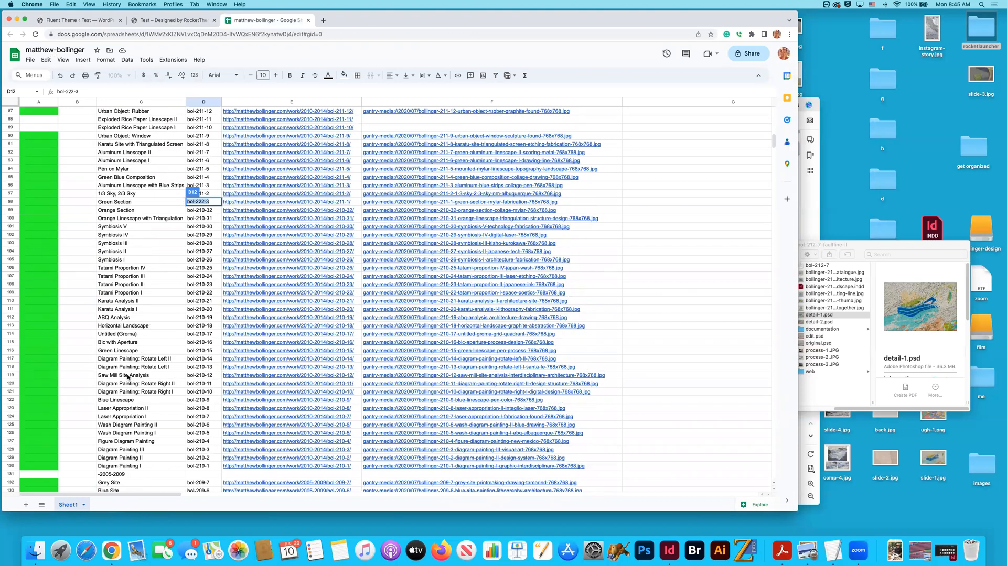
click(206, 376)
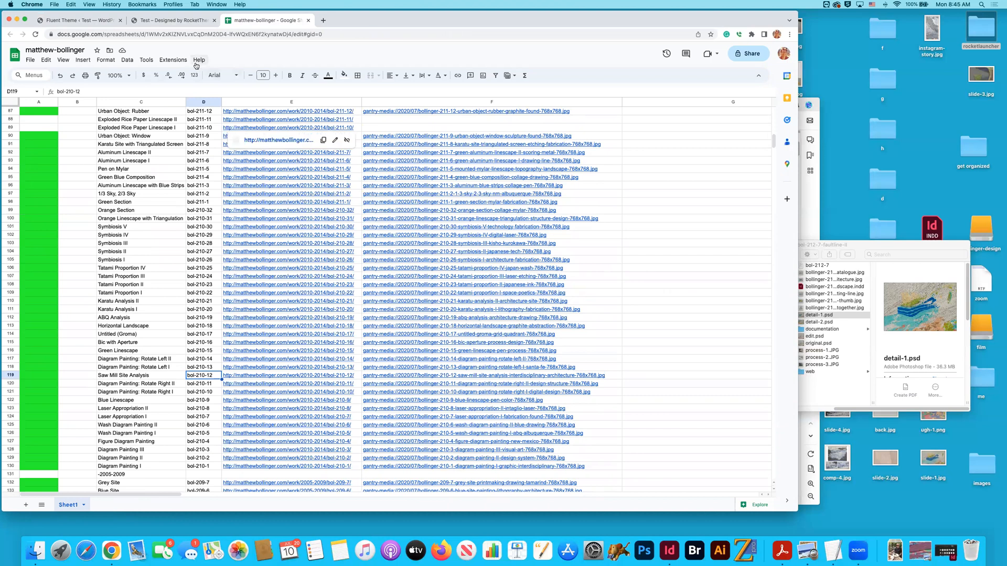
- Return to the Fluent theme's assignments, filter the Pages list by "saw", and assign the Bol-210-12 outline to Saw Mill Site Analysis
click(89, 23)
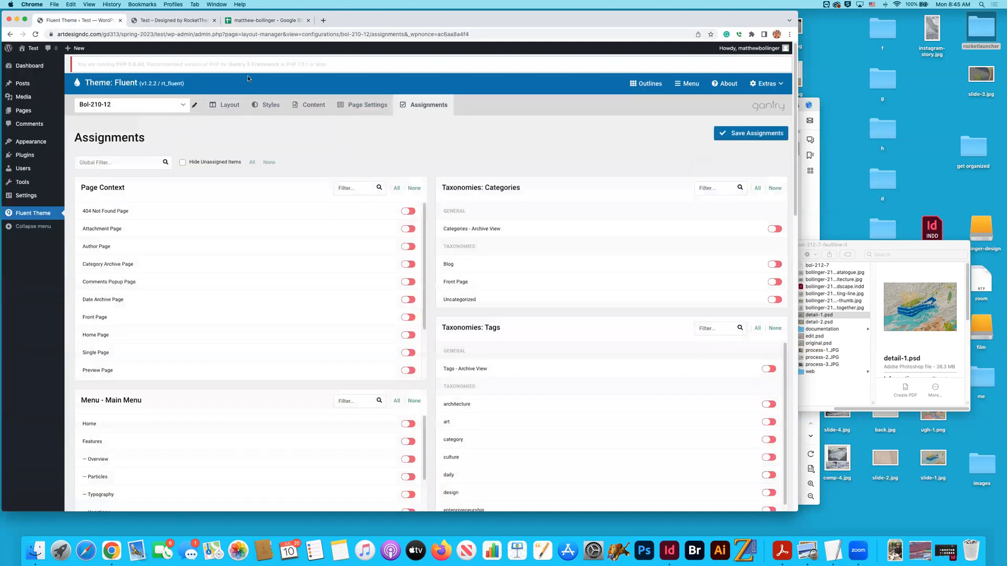
scroll(443, 156, down, 15)
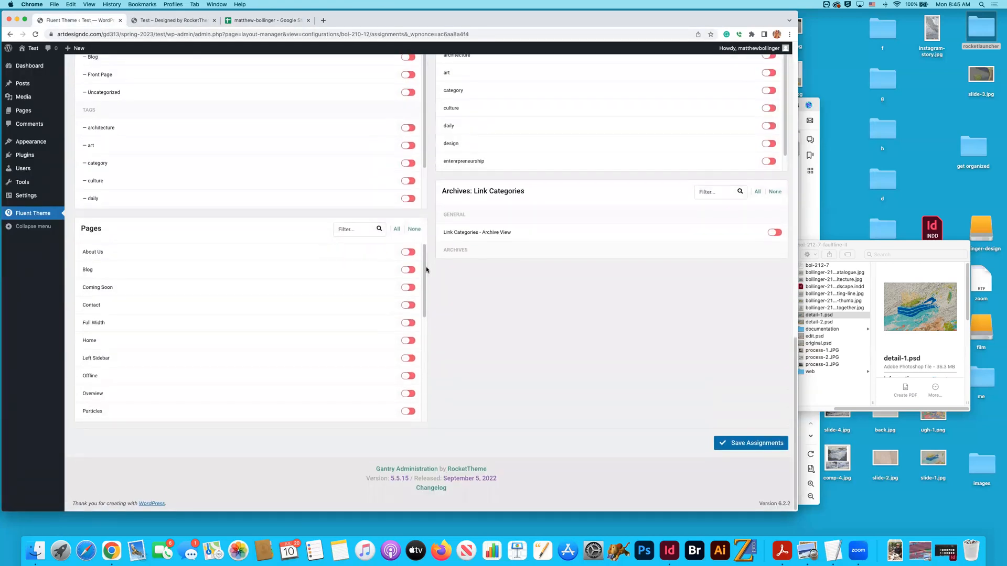
click(356, 229)
text(saw)
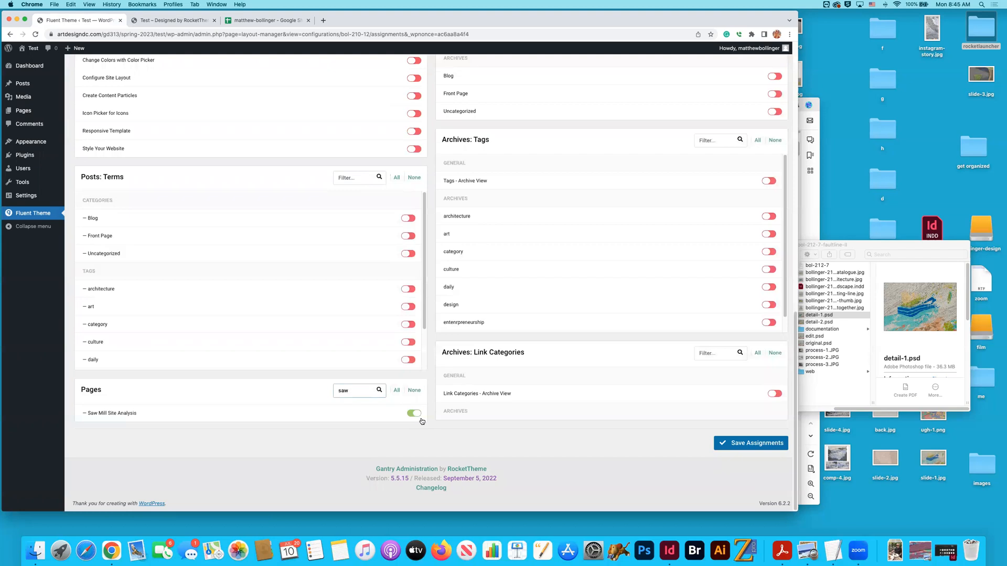
scroll(426, 243, up, 15)
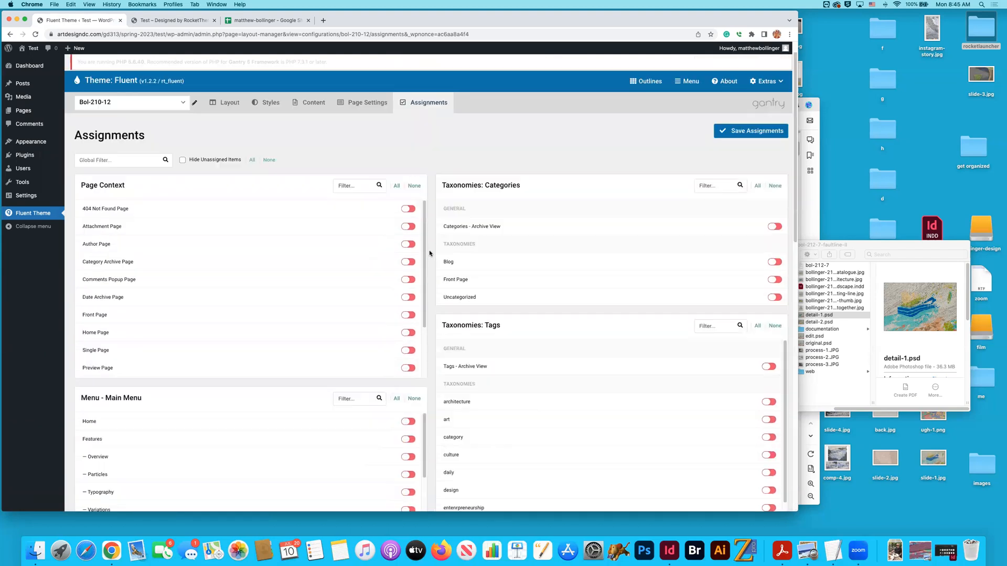
scroll(438, 241, down, 15)
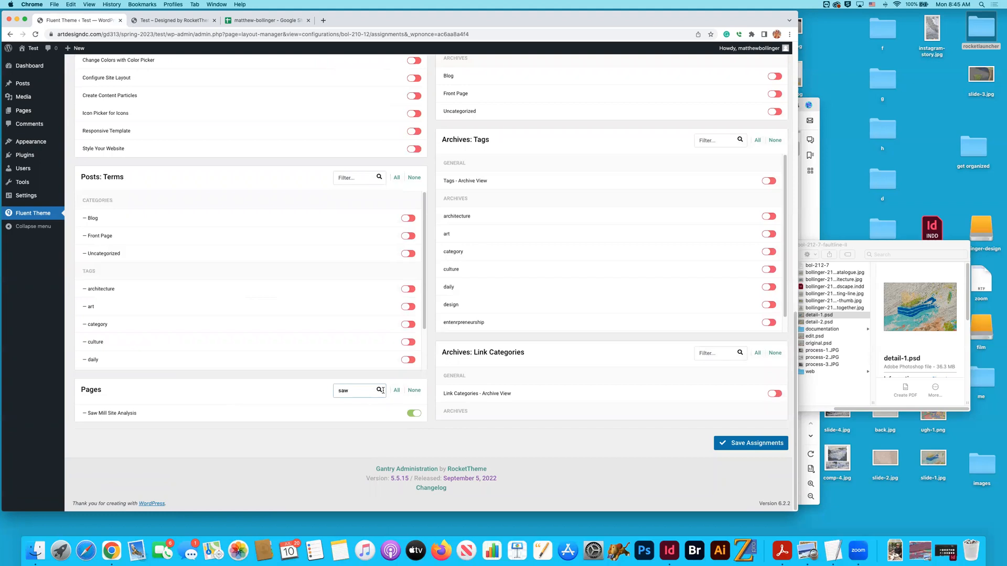
- Clear the Pages filter, review the pages listed under Portfolio, and save the Bol-210-12 assignments
key(BackSpace)
key(BackSpace)
key(BackSpace)
scroll(472, 423, down, 1)
scroll(425, 450, down, 5)
scroll(426, 447, down, 5)
scroll(429, 464, up, 3)
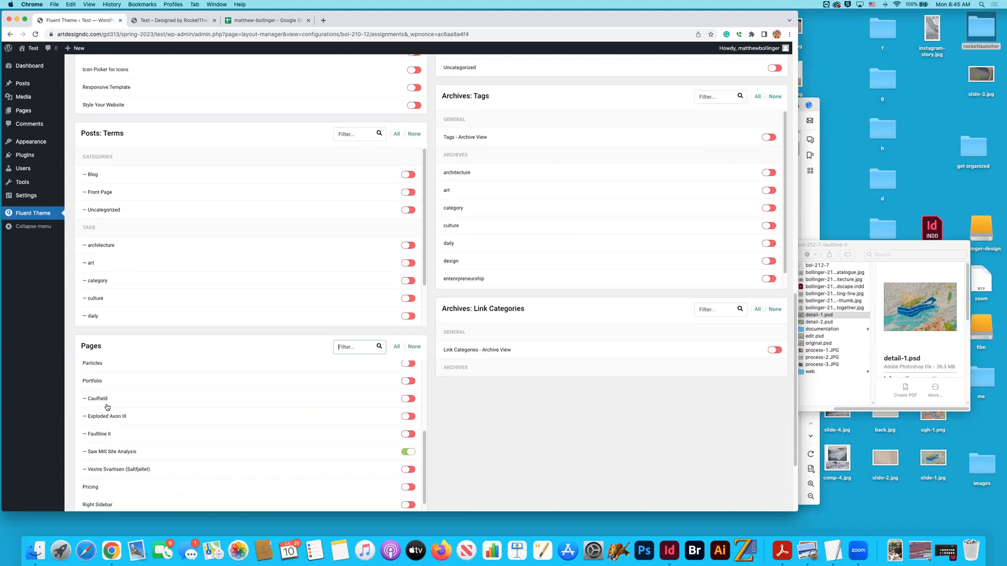
scroll(424, 450, down, 4)
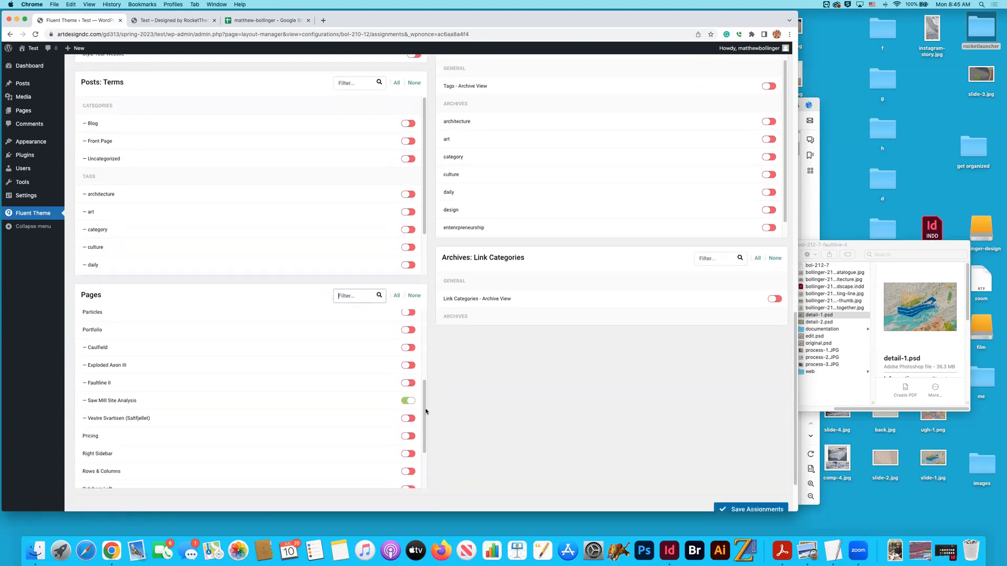
scroll(425, 416, up, 1)
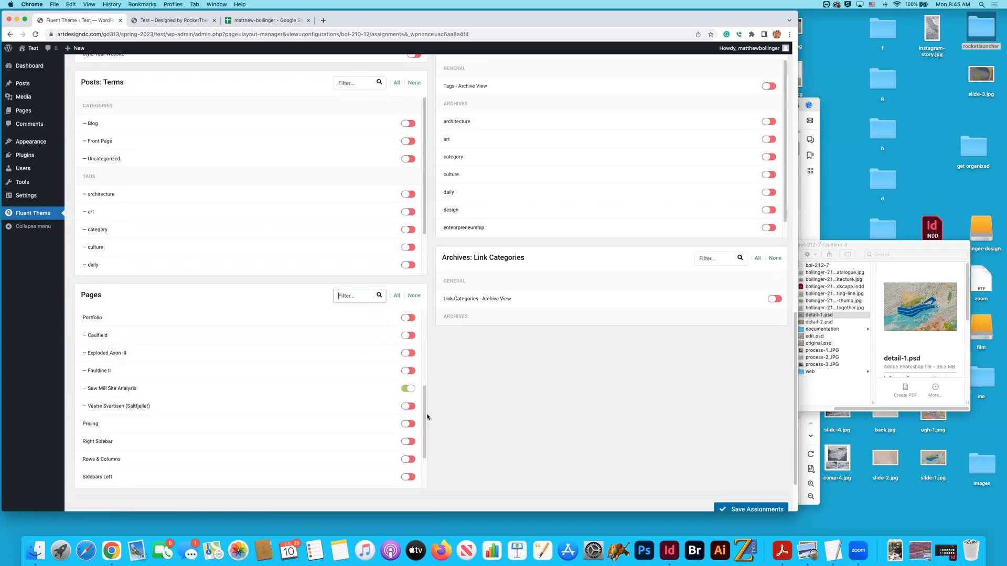
scroll(426, 416, down, 2)
scroll(426, 417, up, 2)
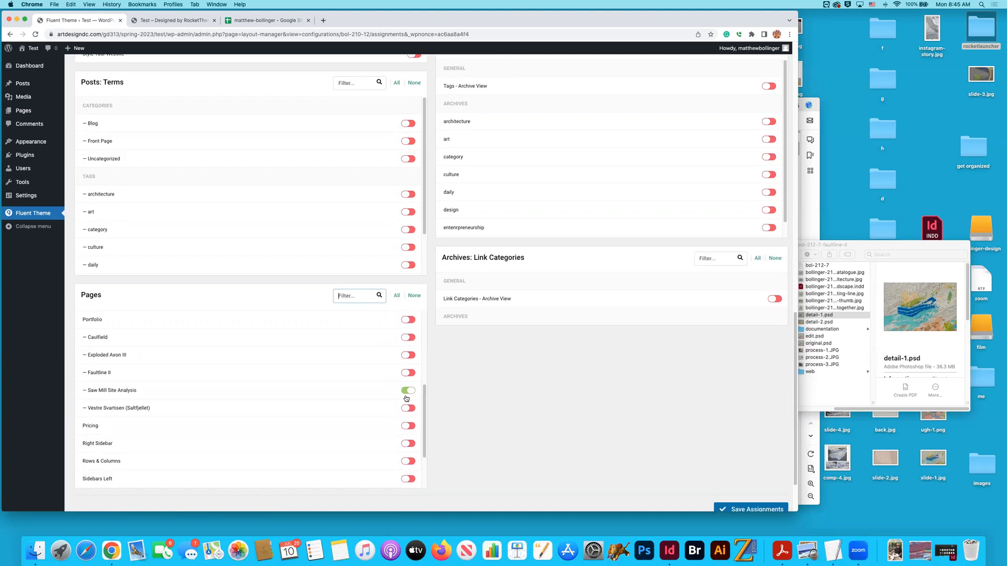
click(755, 510)
scroll(682, 462, down, 1)
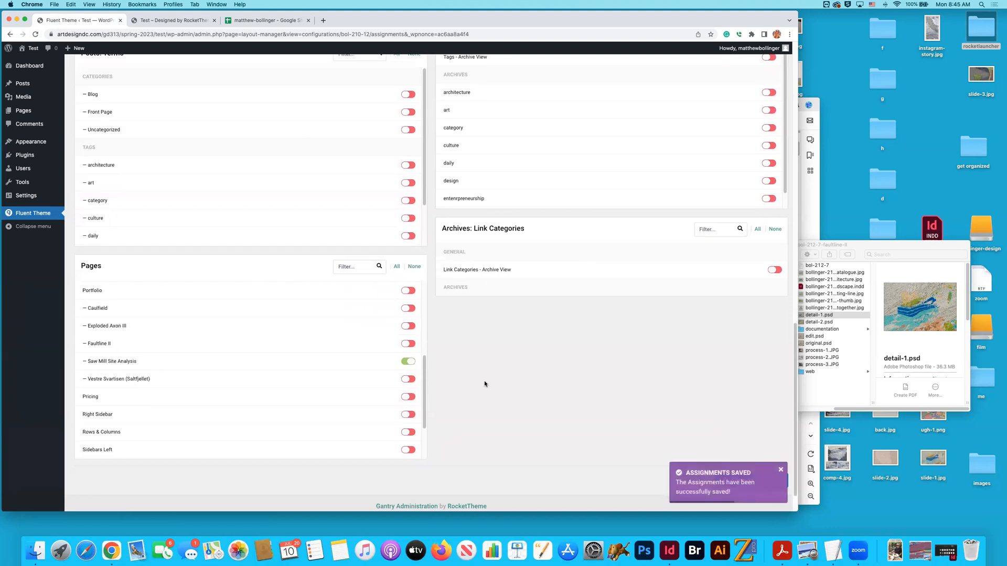
- Switch to the Bol-212-7 outline, assign it to the Faultline II page, and save the assignments
scroll(512, 372, up, 10)
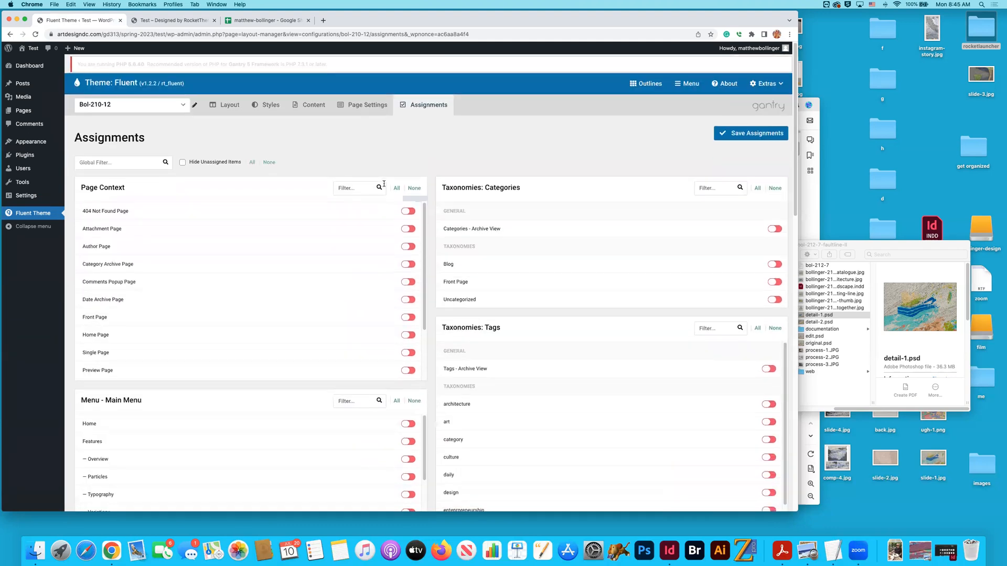
click(163, 106)
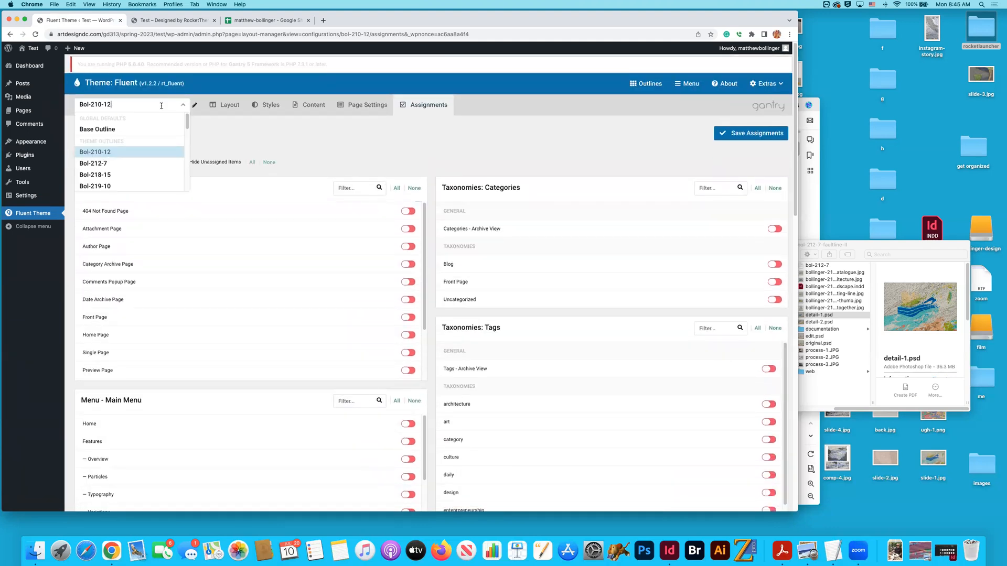
click(105, 163)
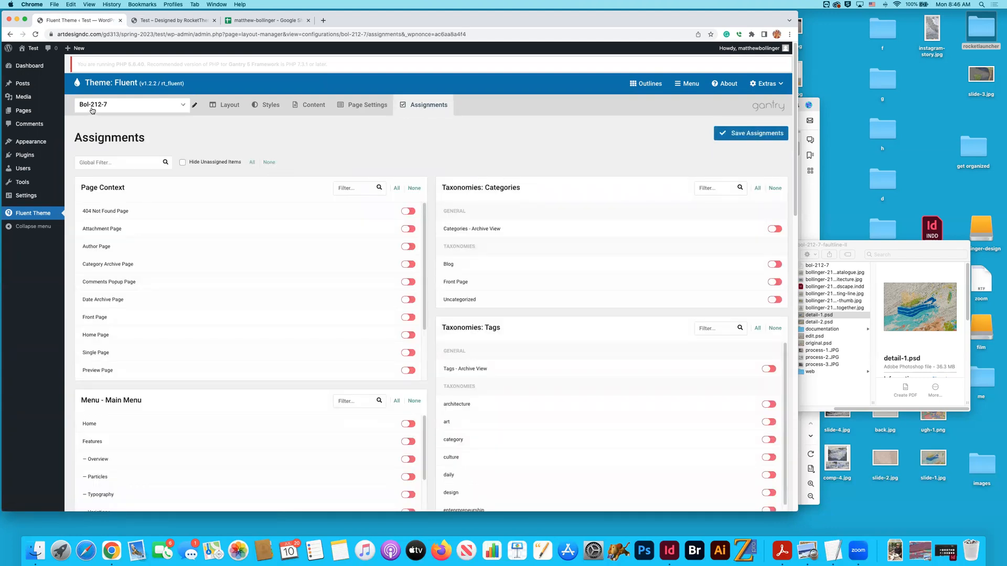
scroll(426, 202, down, 20)
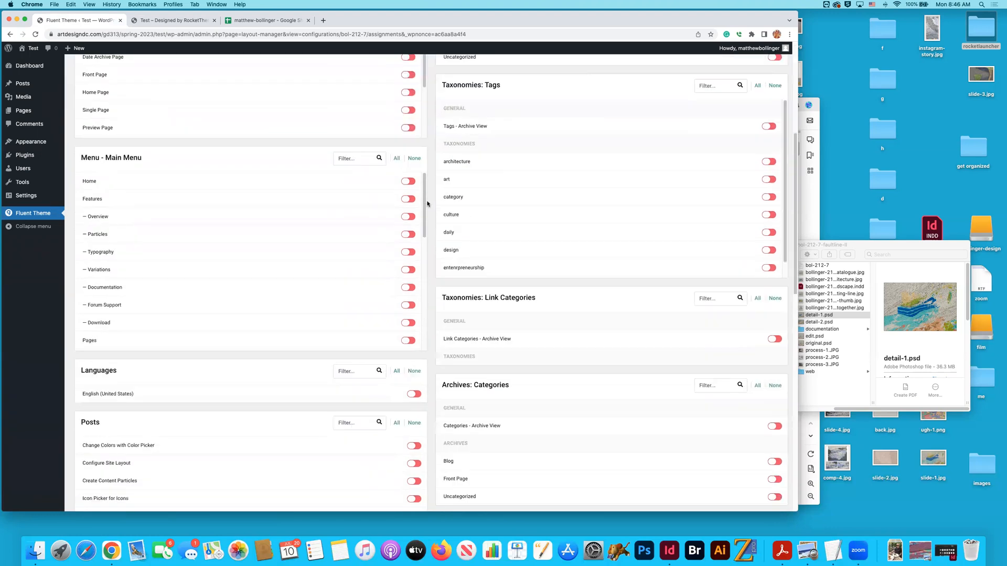
drag(425, 303, 423, 377)
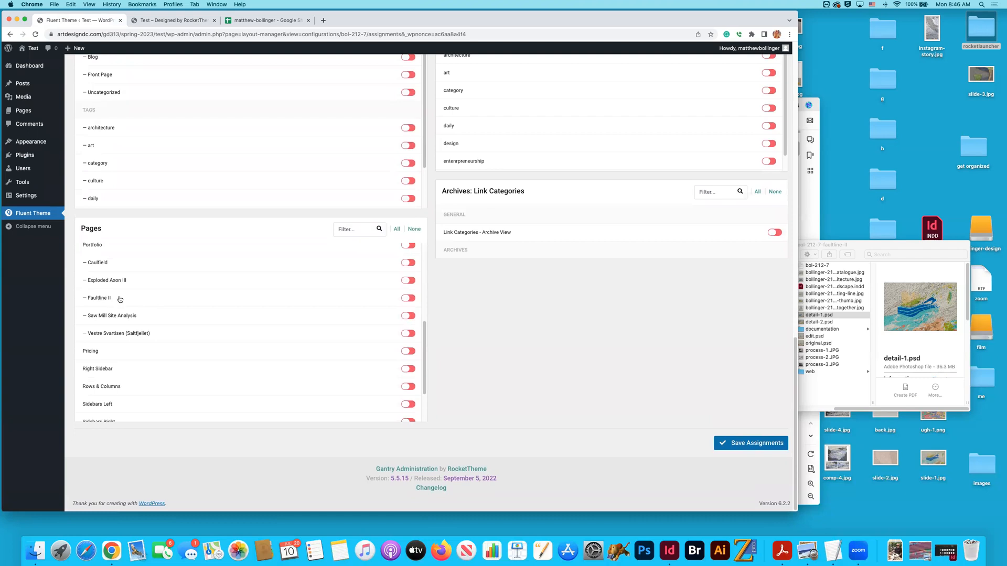
click(407, 299)
scroll(278, 242, up, 15)
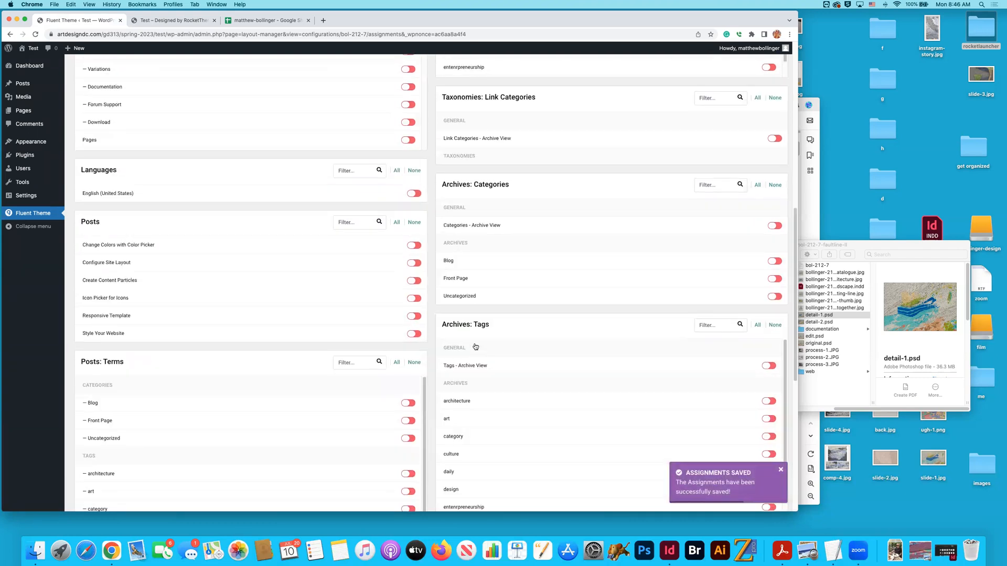
- Switch to the Bol-218-15 outline and look up its project title in the inventory spreadsheet, selecting cell C41
click(134, 107)
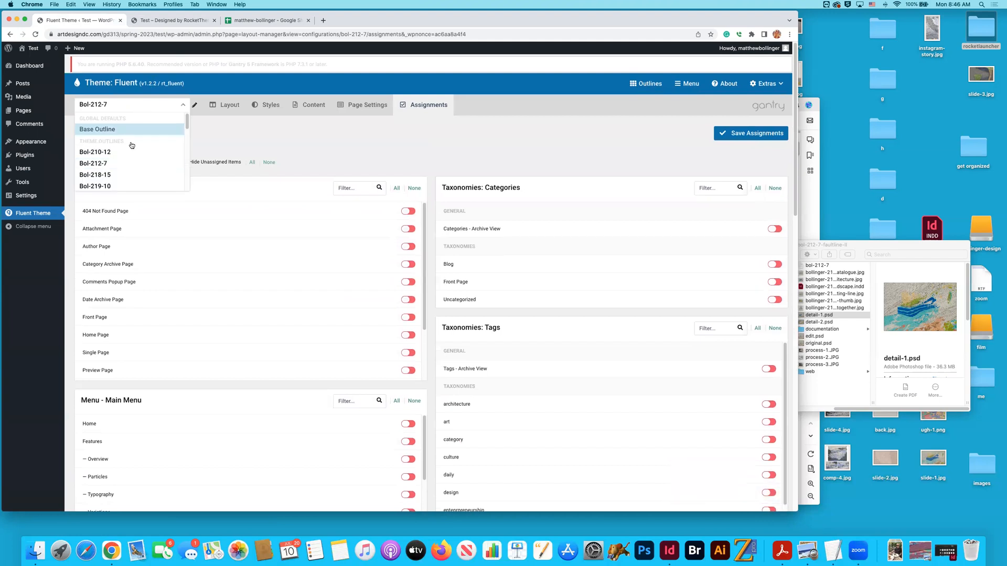
click(123, 173)
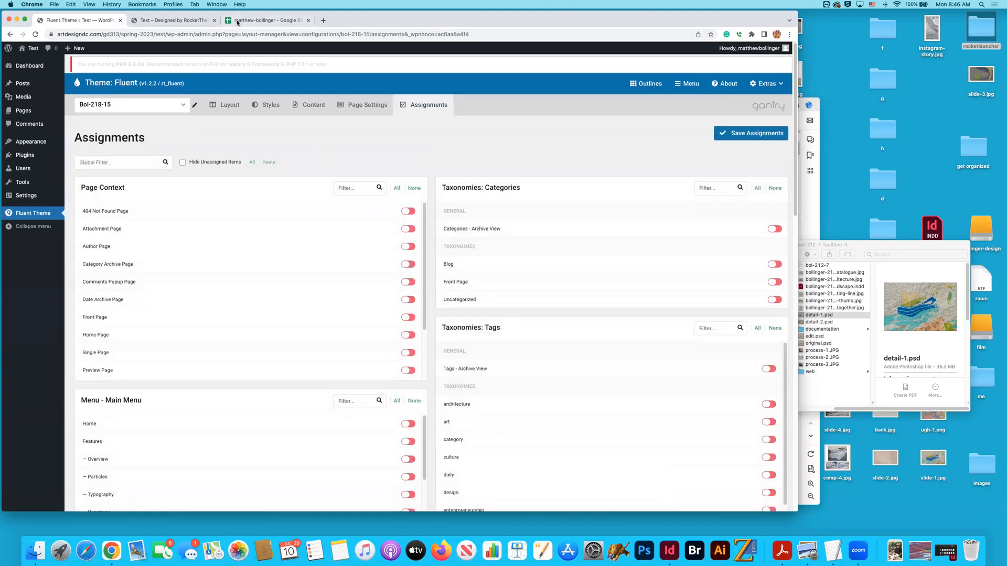
click(237, 22)
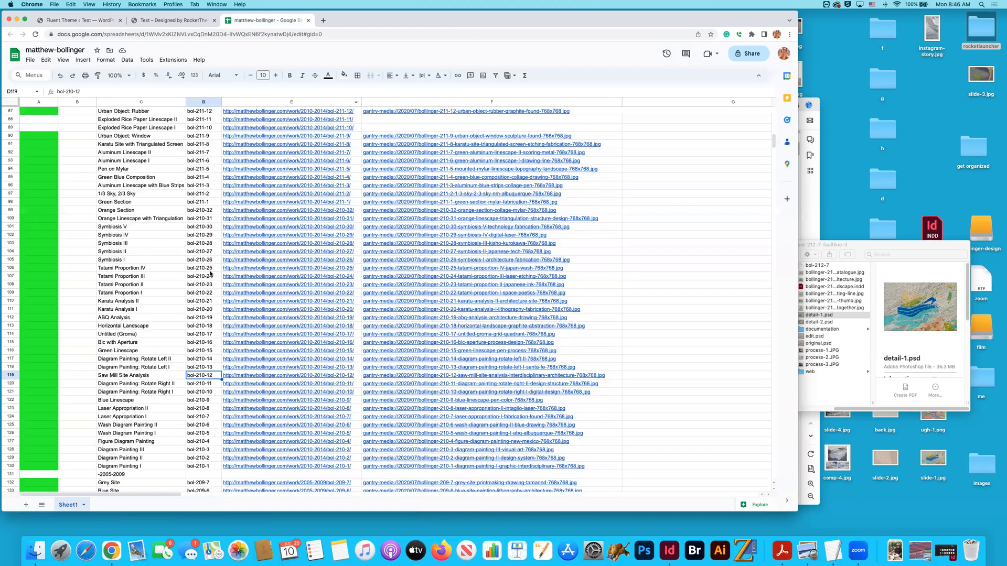
scroll(213, 253, up, 10)
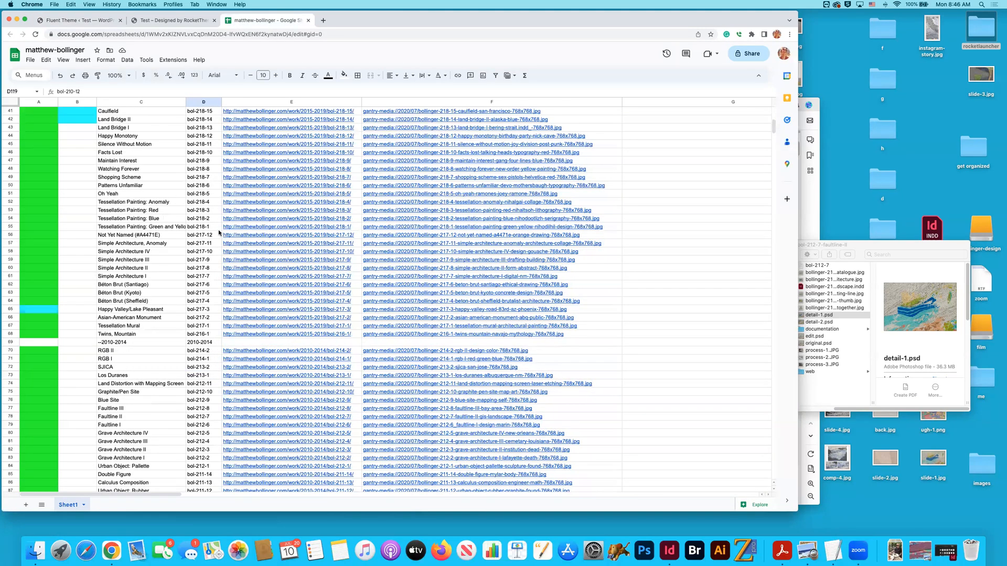
scroll(111, 146, up, 1)
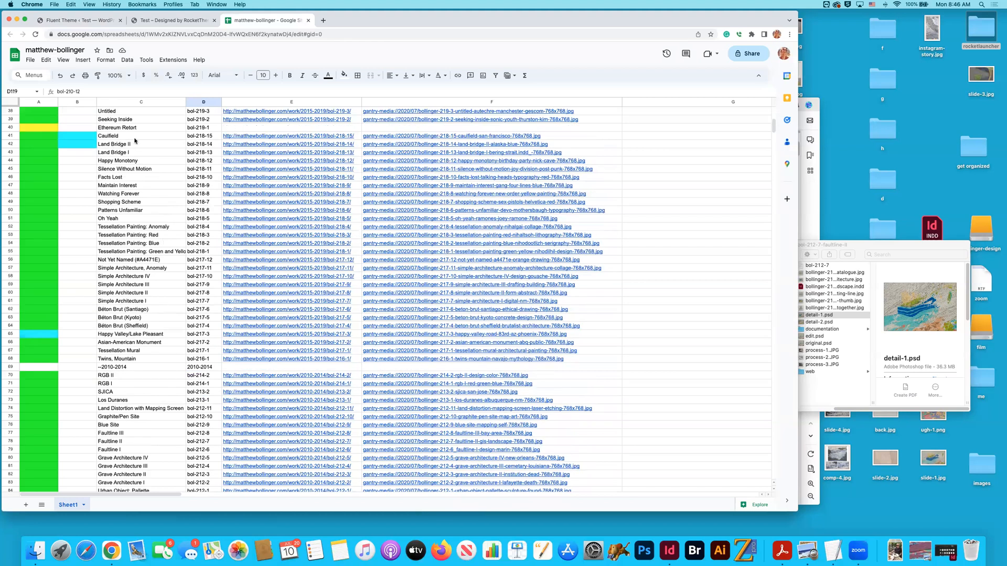
click(135, 137)
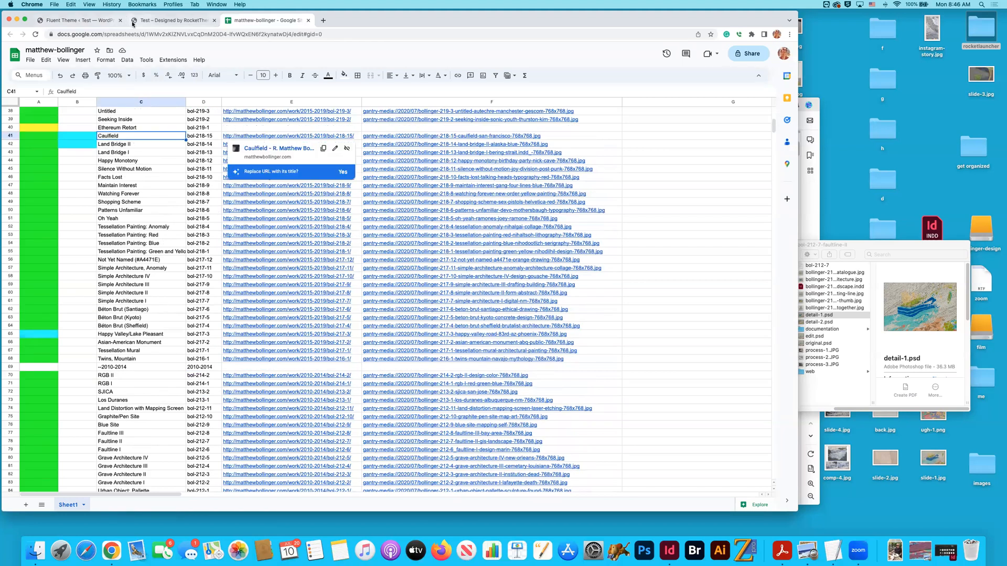
- Return to the theme assignments, assign the Bol-218-15 outline to the Caulfield page, and save
click(101, 23)
scroll(451, 186, down, 10)
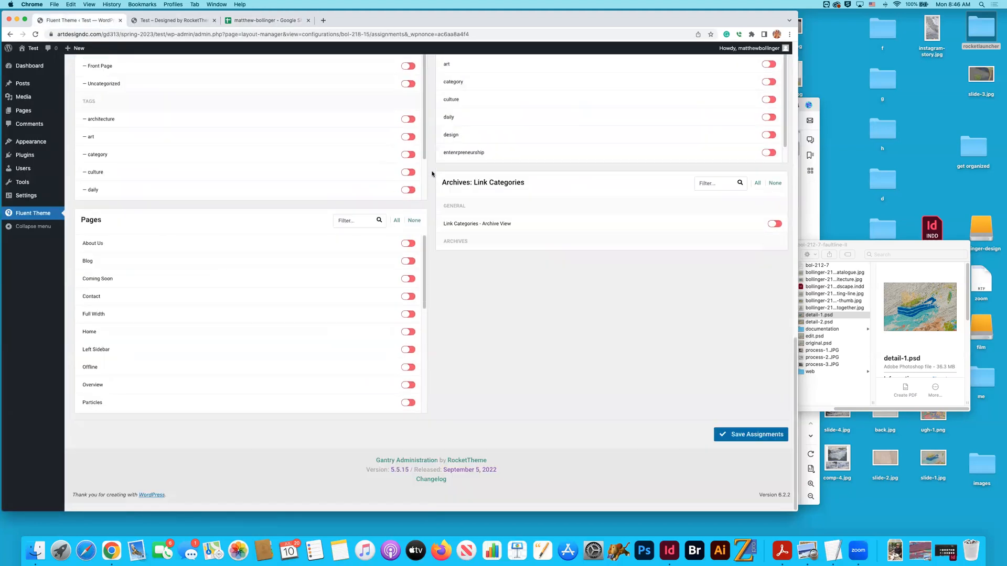
drag(426, 284, 426, 346)
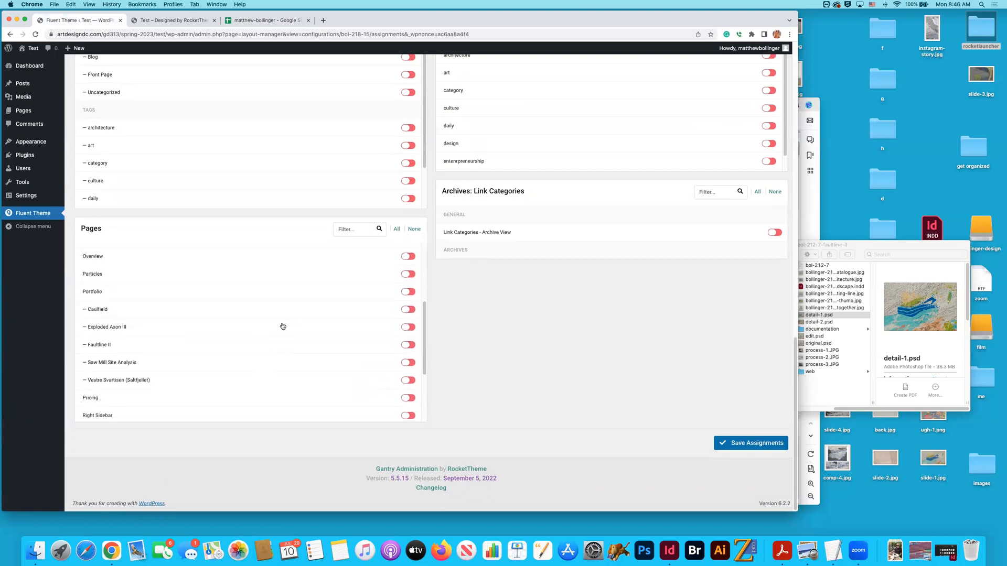
click(408, 309)
click(750, 443)
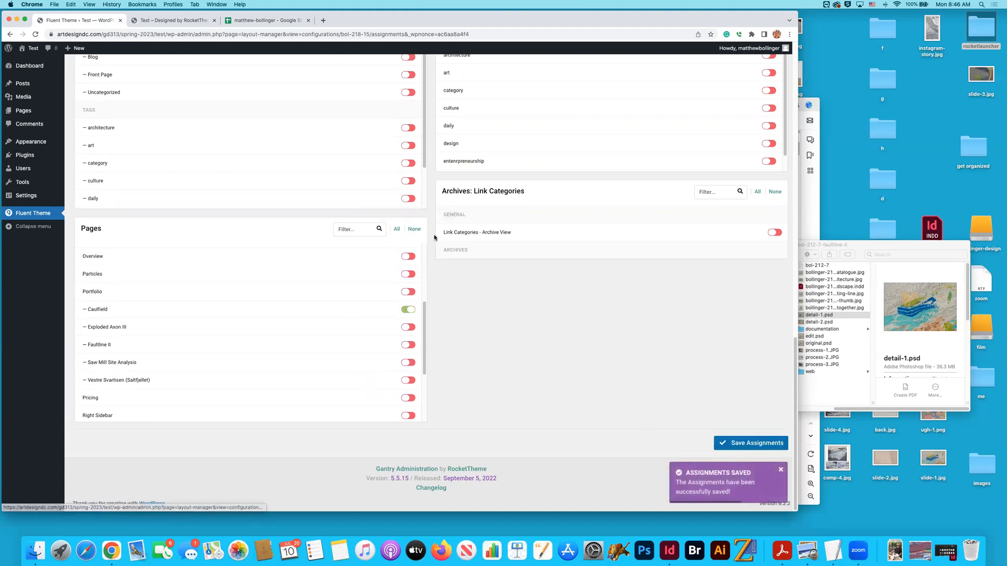
- Review the website's home page and its Projects section against the outlines being assigned
scroll(434, 232, up, 20)
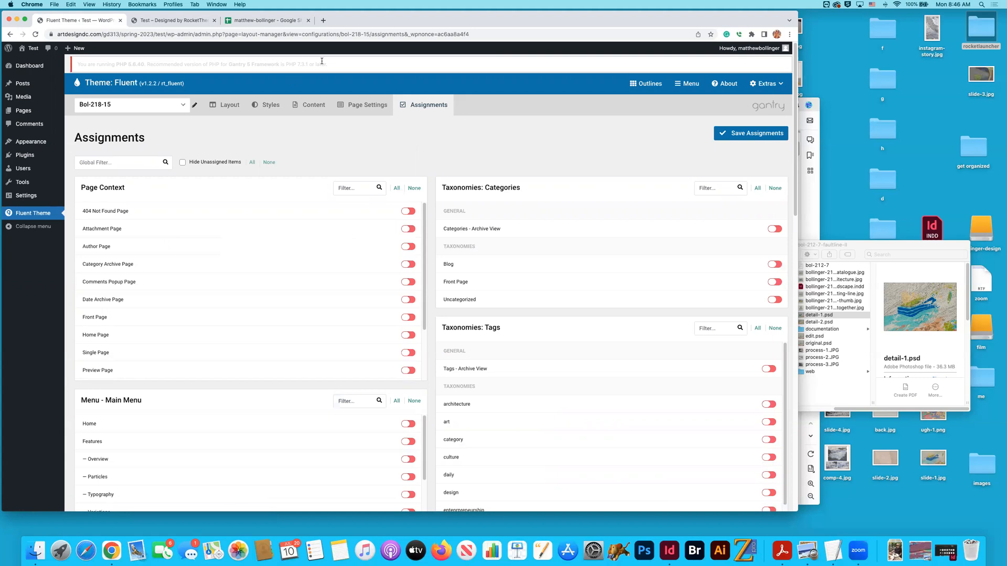
click(178, 20)
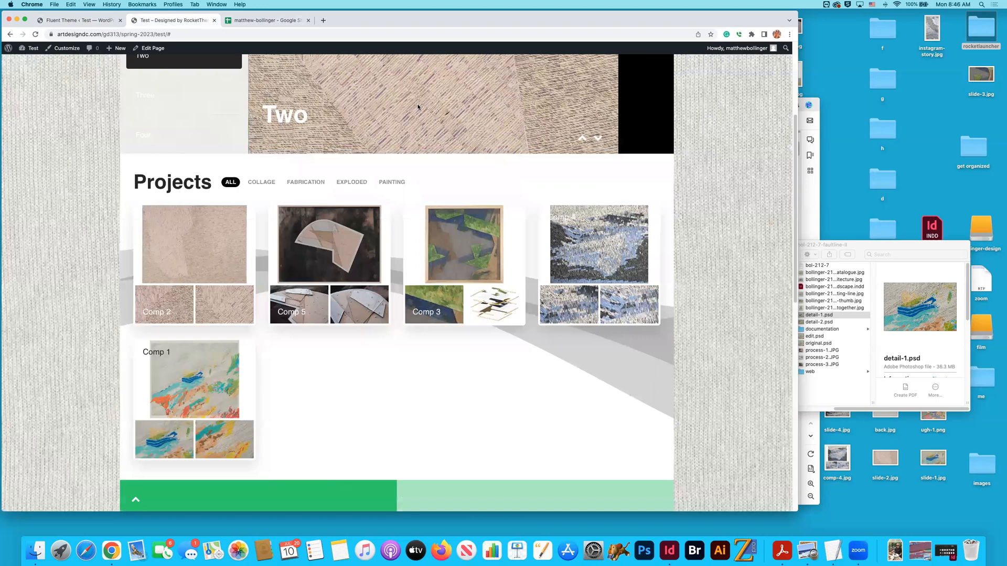
scroll(399, 105, up, 4)
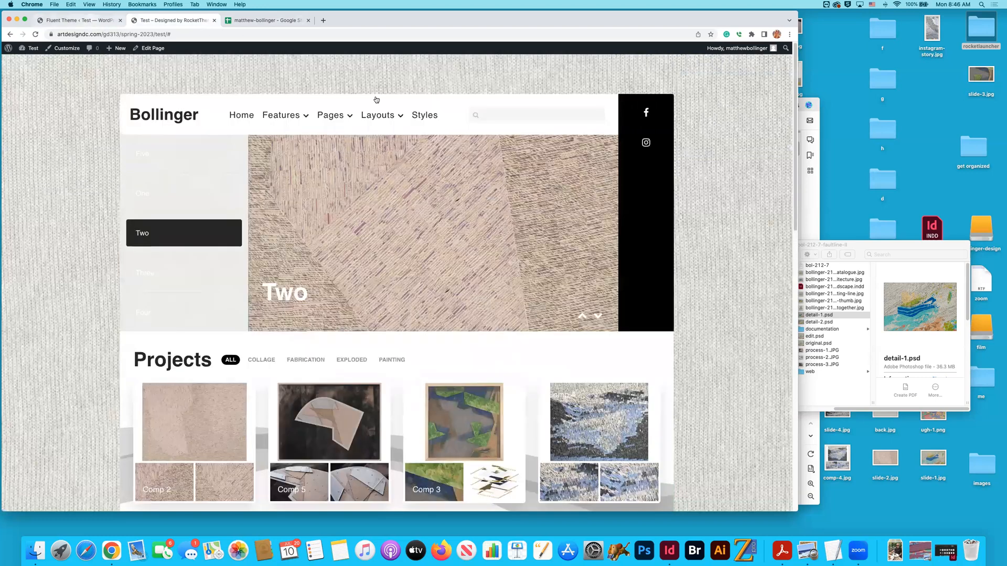
key(super+1)
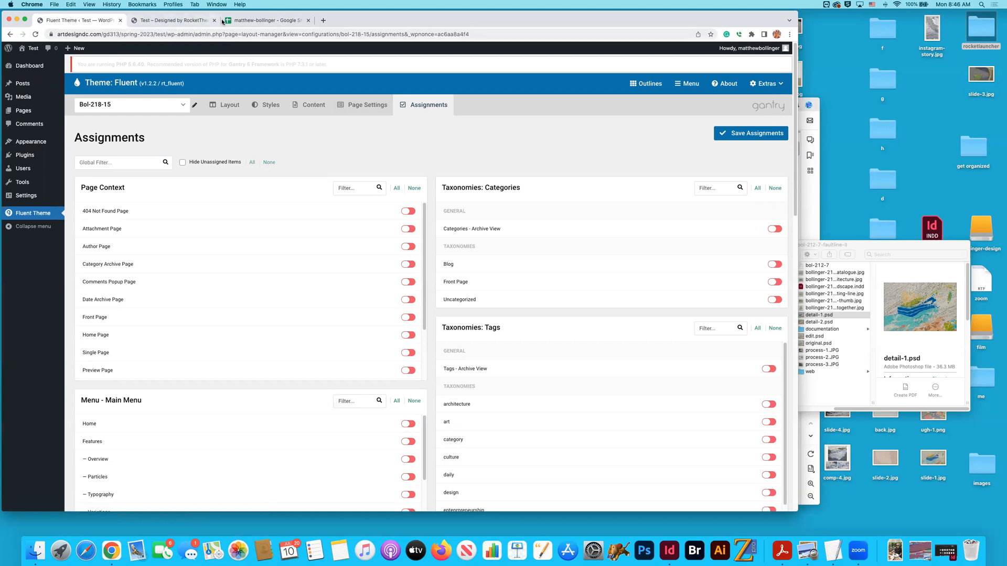
click(202, 21)
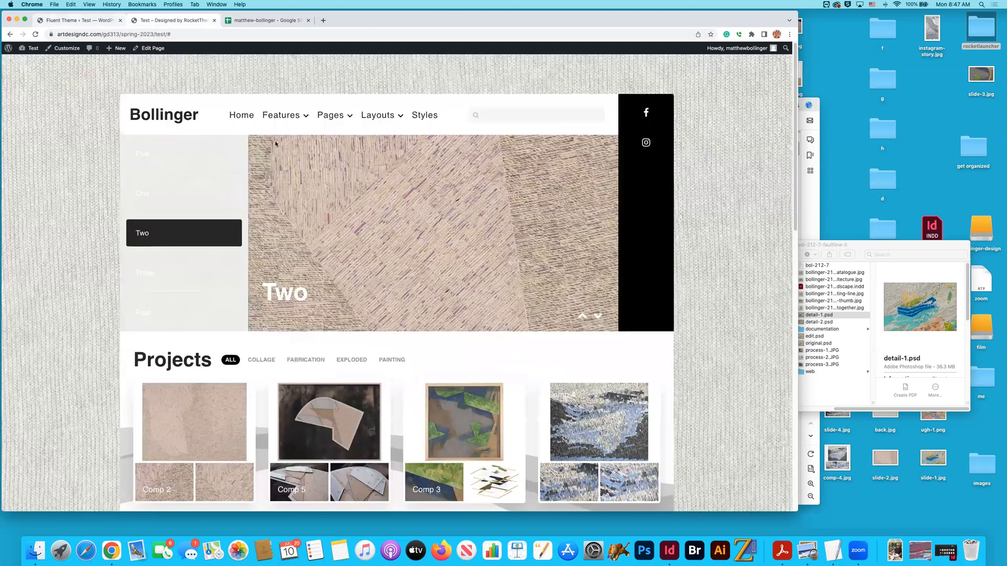
scroll(443, 241, down, 5)
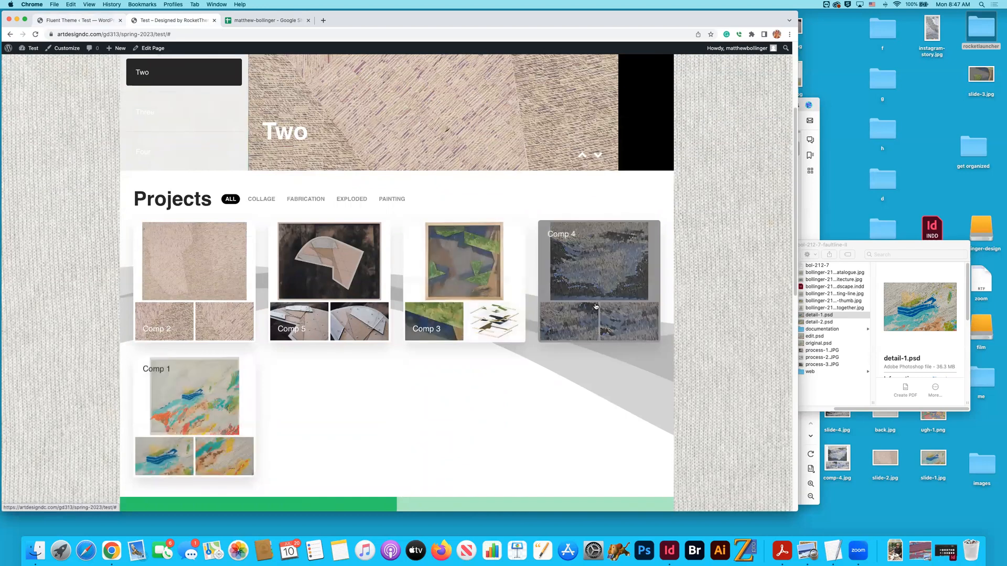
- Return to the theme assignments, switch to the Bol-219-10 outline, and check its assigned page in the Pages list
click(69, 21)
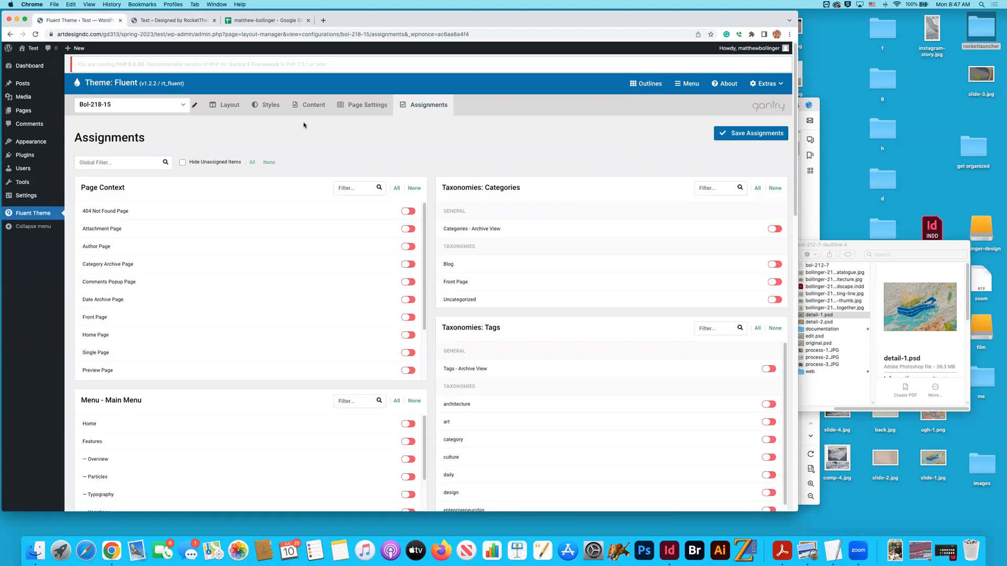
click(148, 104)
scroll(132, 168, down, 2)
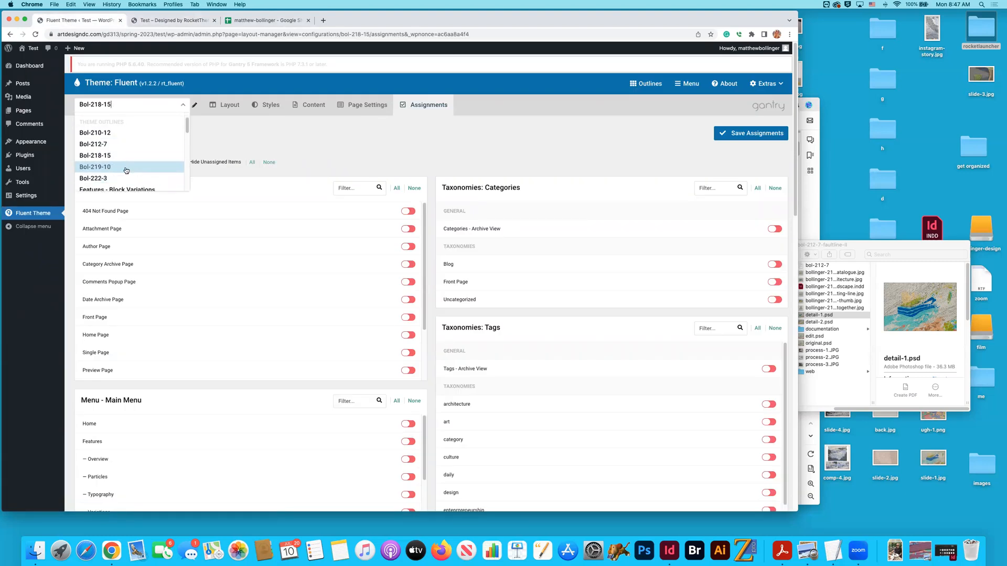
click(126, 170)
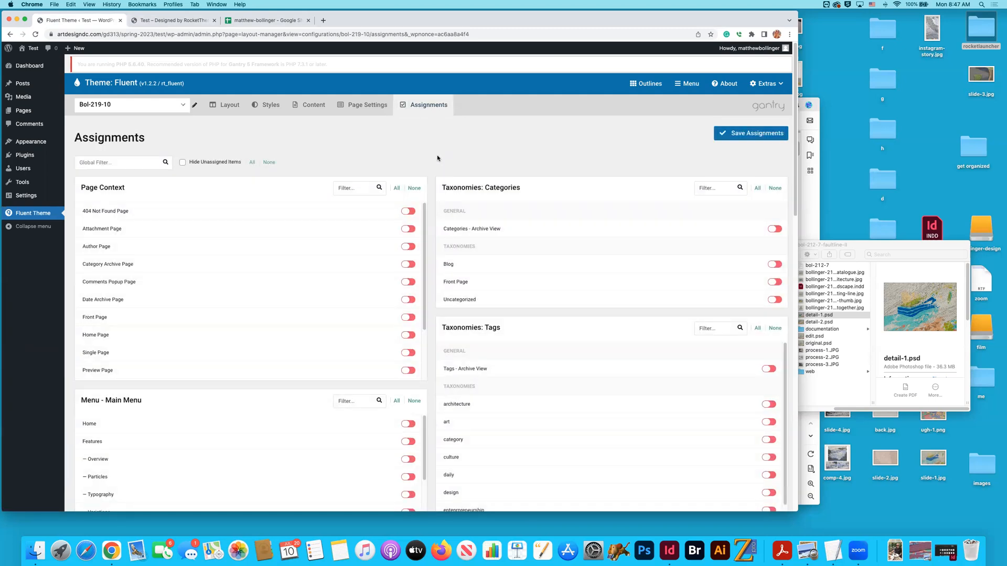
scroll(432, 159, down, 15)
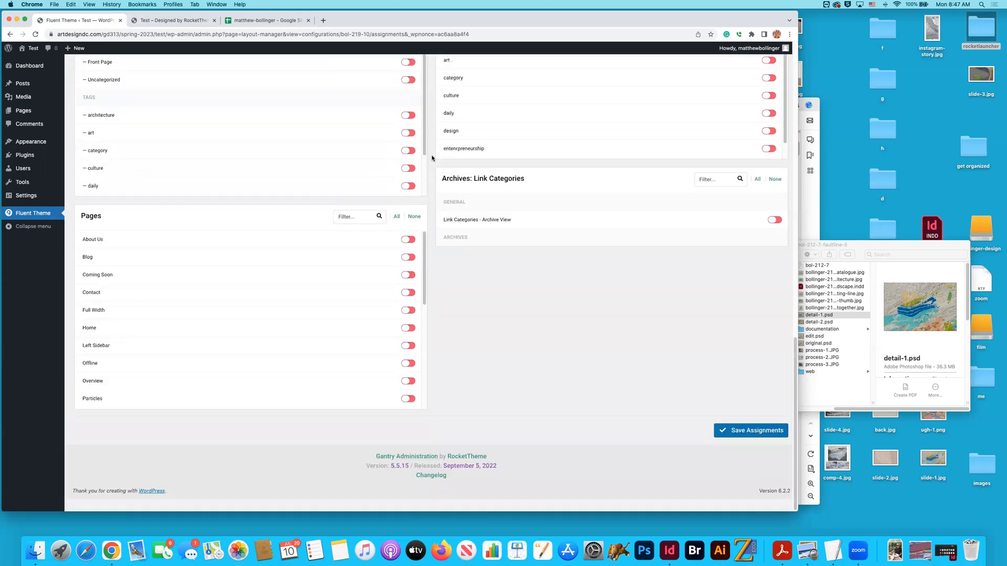
scroll(425, 321, down, 3)
scroll(425, 321, down, 3)
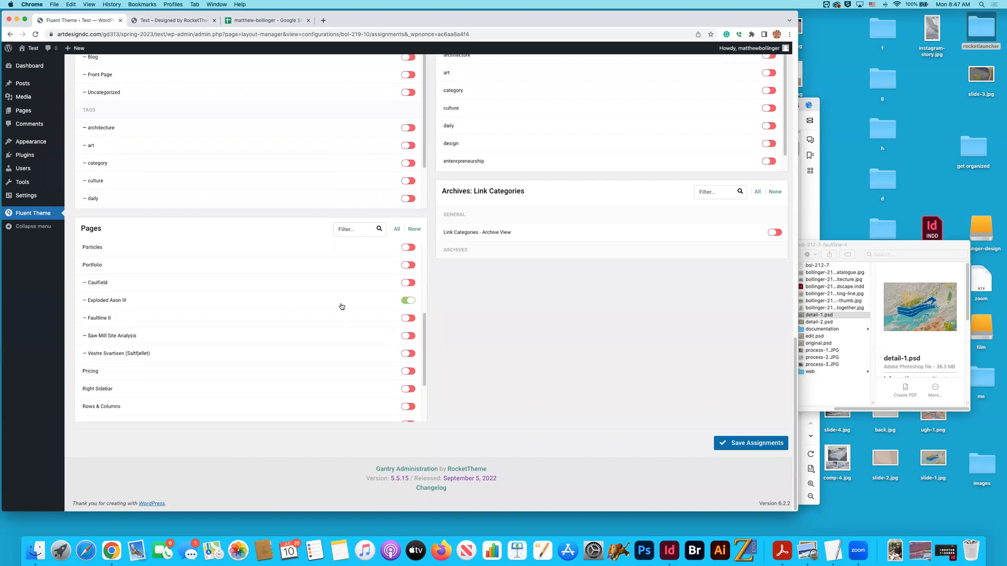
scroll(337, 139, up, 15)
- Switch to the Bol-222-3 outline, assign it to the Vestre Svartisen (Saltfjellet) page, and save the assignments
click(128, 105)
scroll(127, 173, down, 3)
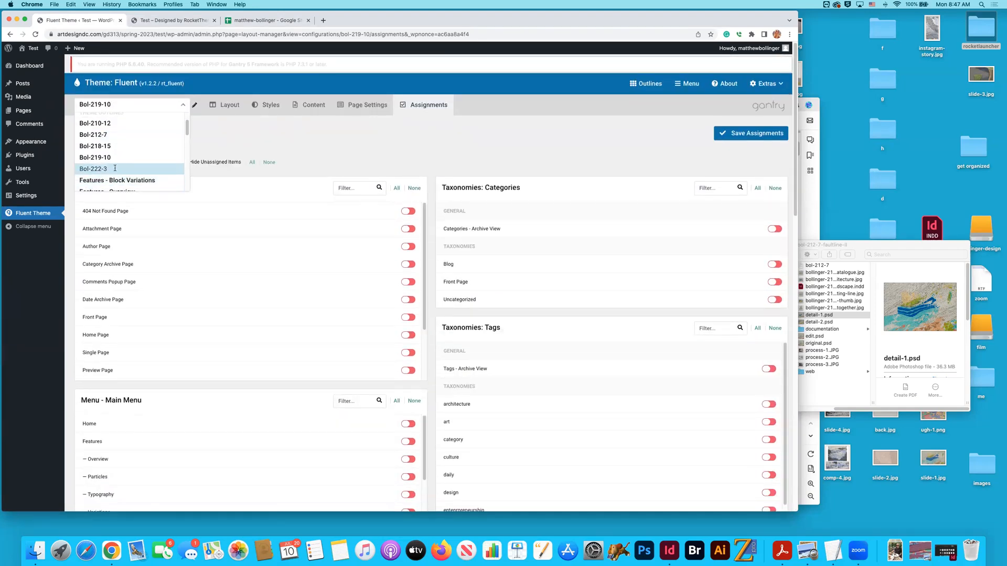
click(116, 167)
scroll(408, 167, down, 15)
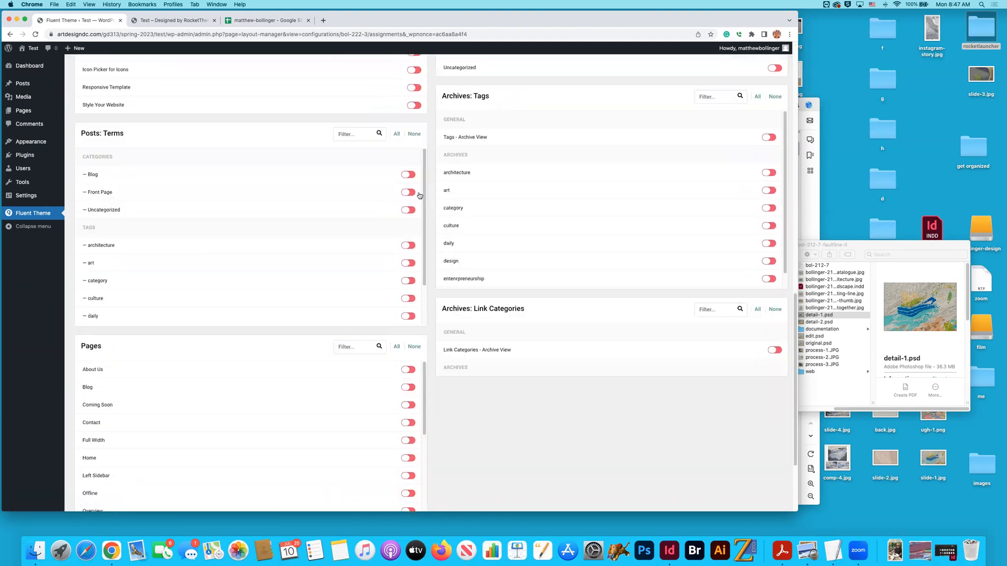
scroll(431, 294, down, 5)
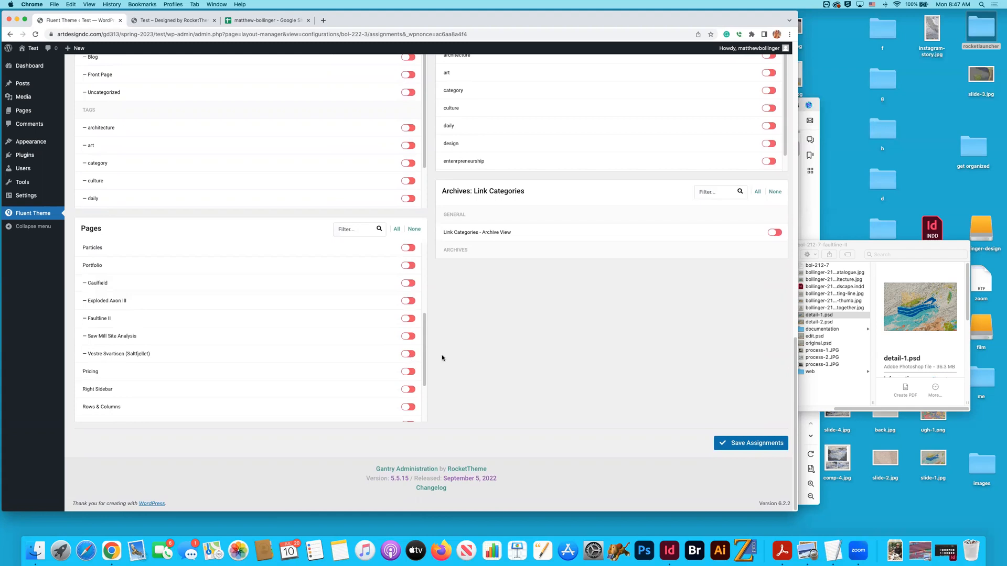
click(406, 355)
click(724, 442)
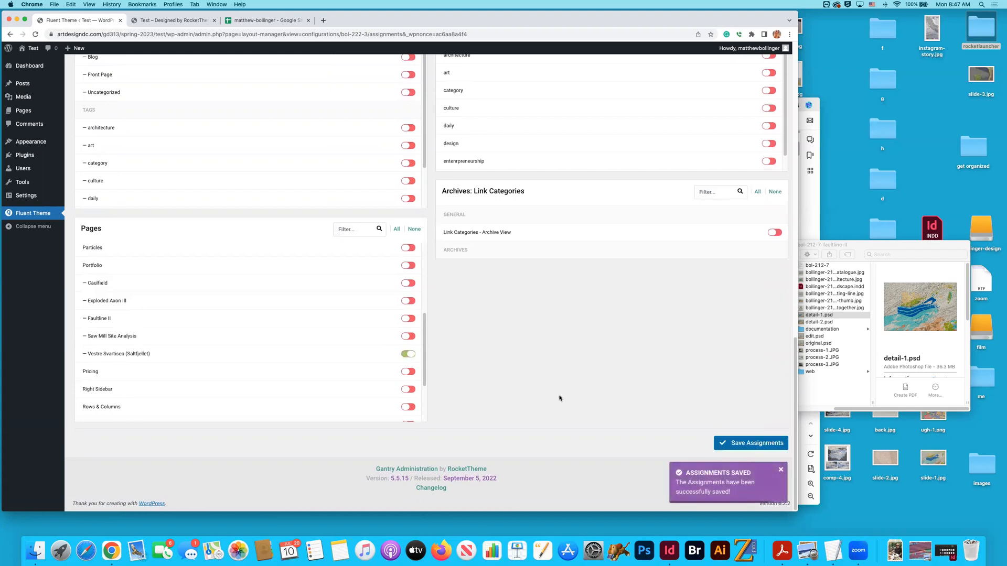
- View the Bol-222-3 outline's layout and compare it with the inventory spreadsheet before returning to the theme settings
scroll(559, 398, up, 10)
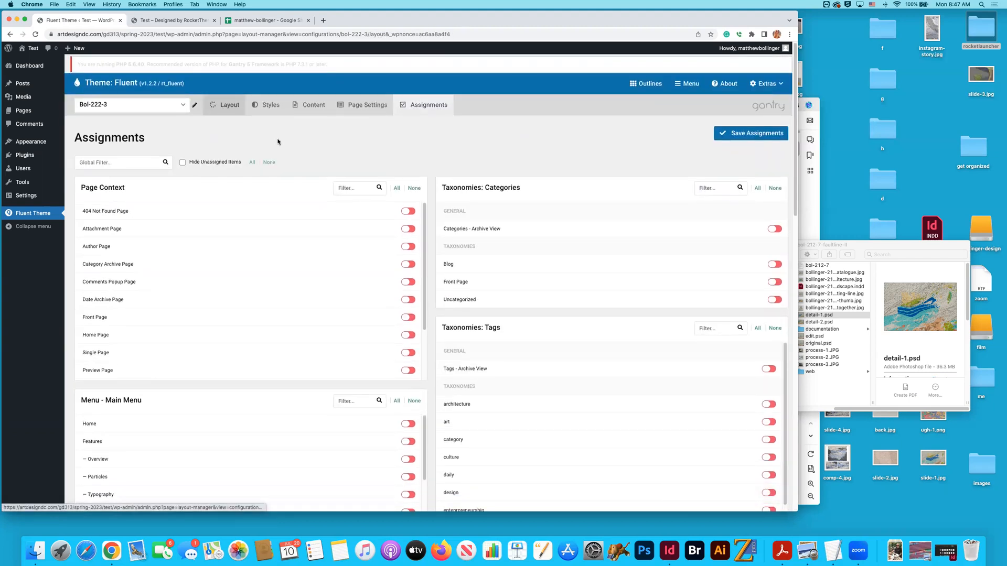
click(223, 109)
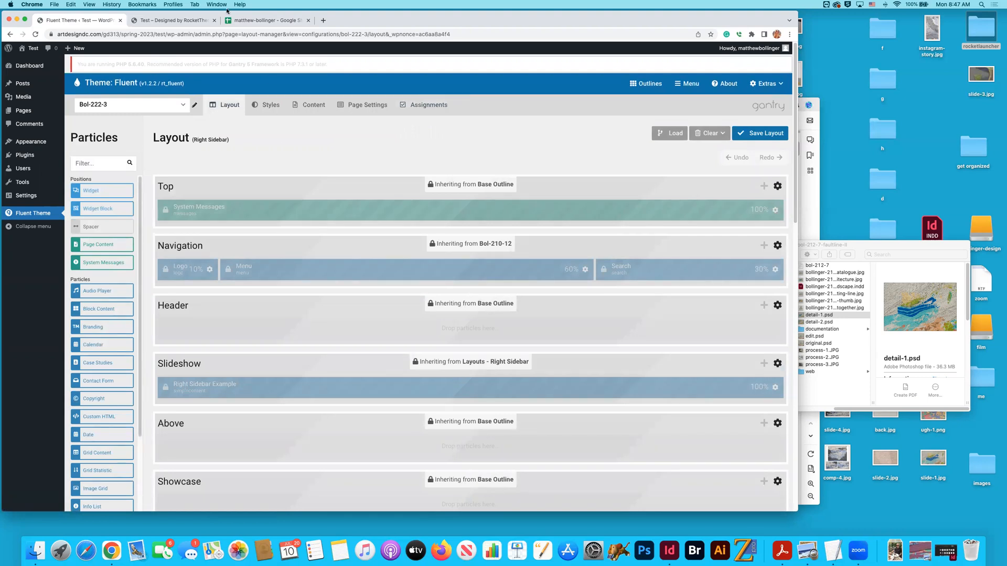
click(257, 21)
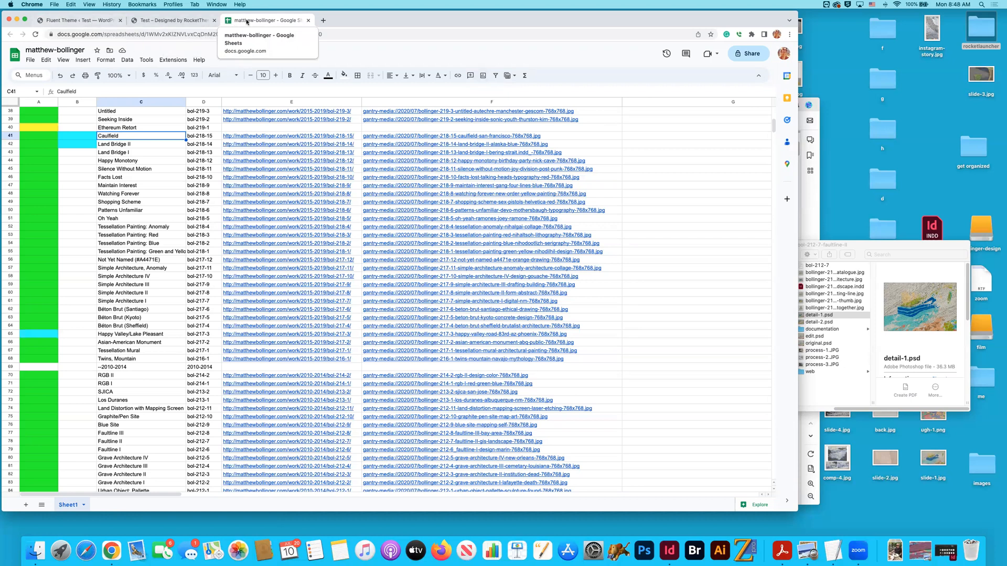
click(79, 21)
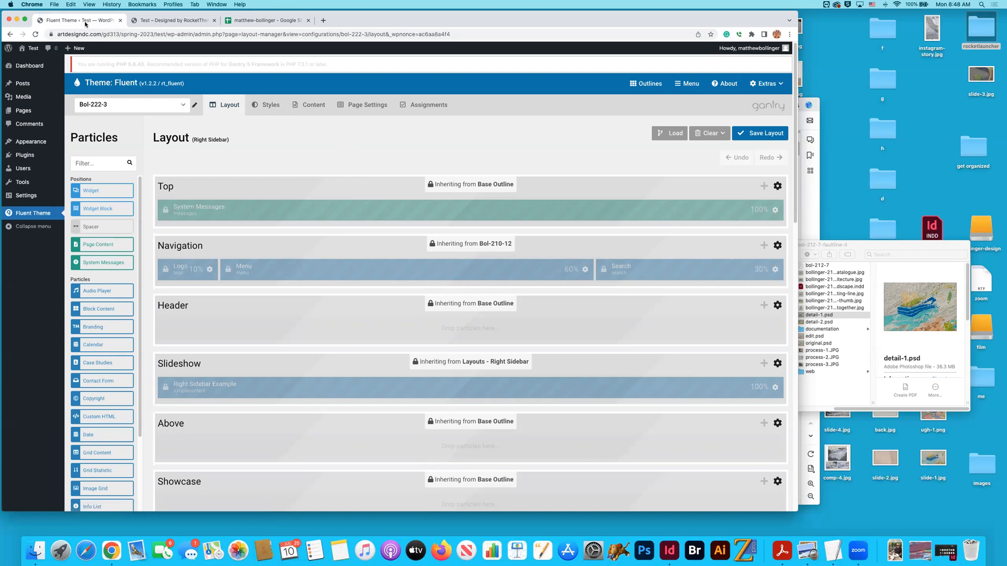
- Sort the WordPress pages by date, open Faultline II for editing, and review its published page through its permalink
click(110, 109)
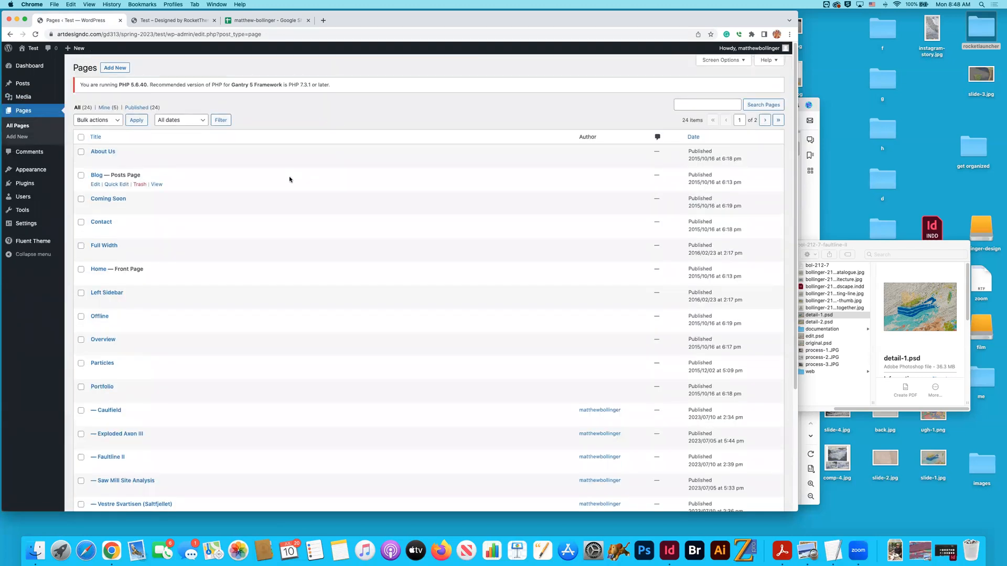
click(694, 137)
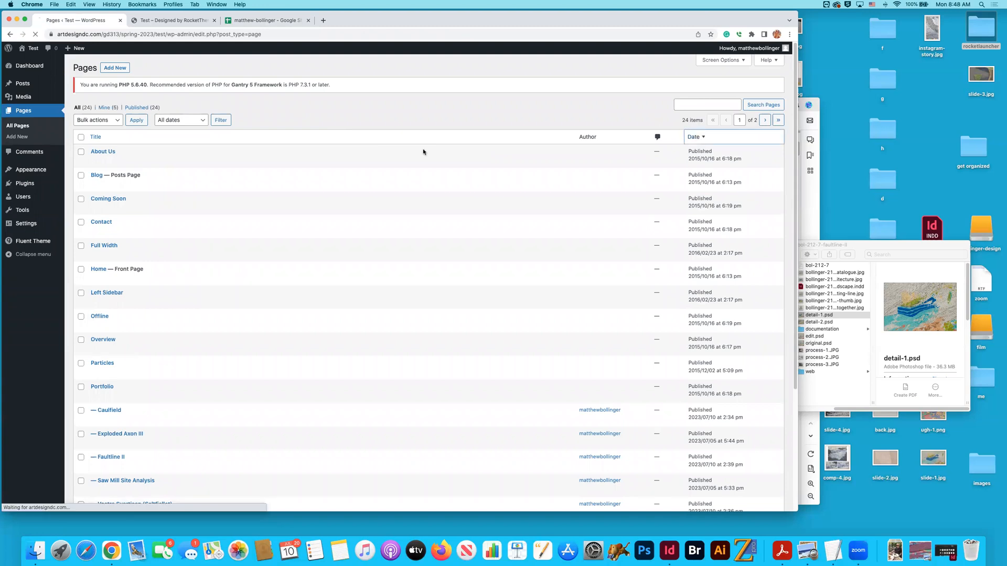
click(103, 152)
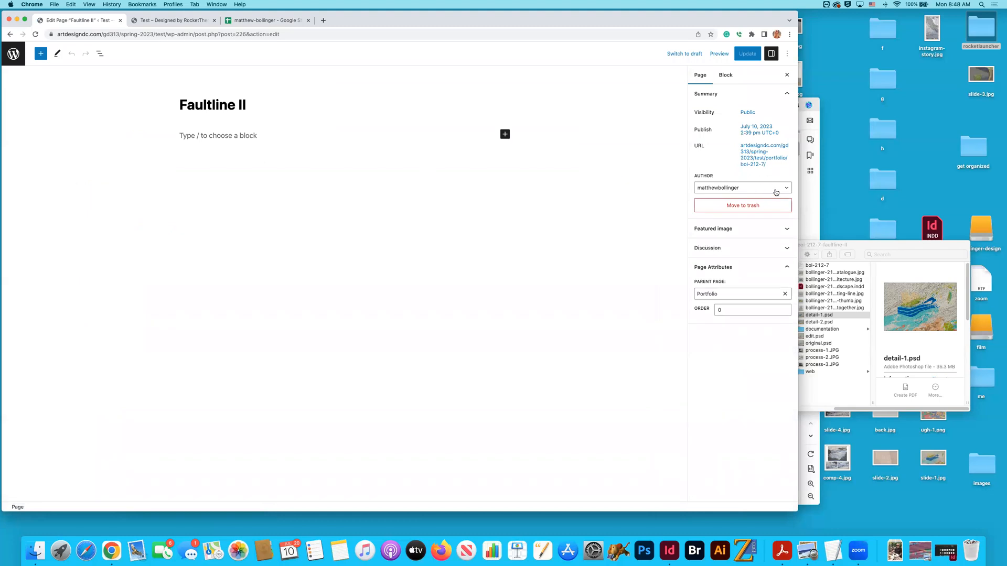
click(760, 166)
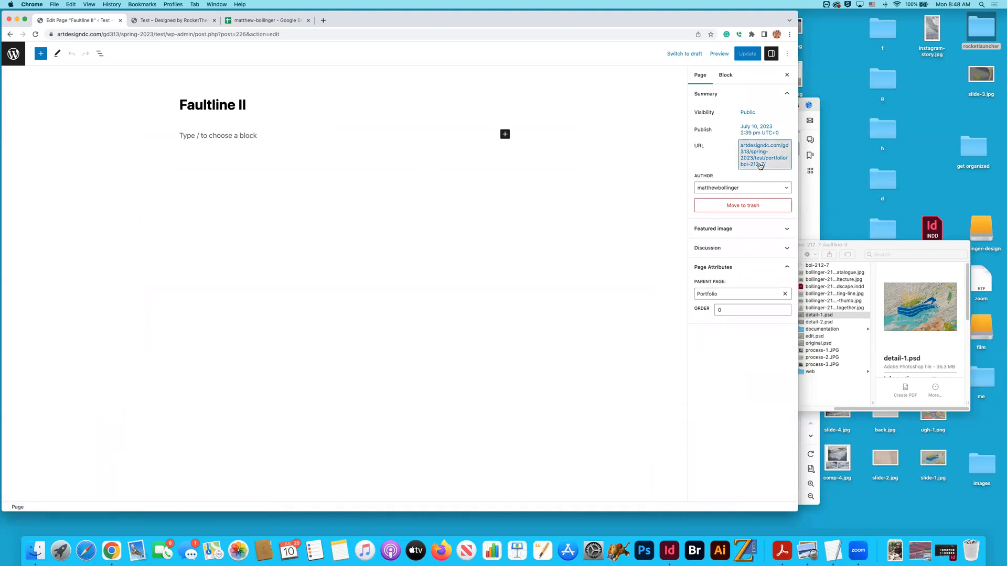
click(748, 246)
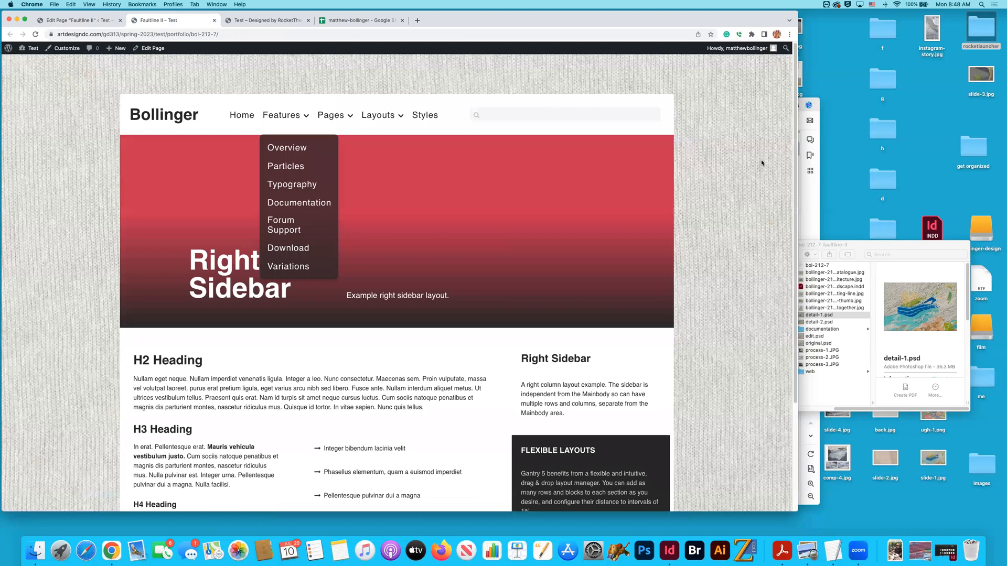
scroll(697, 169, down, 5)
scroll(697, 169, up, 5)
scroll(697, 168, down, 5)
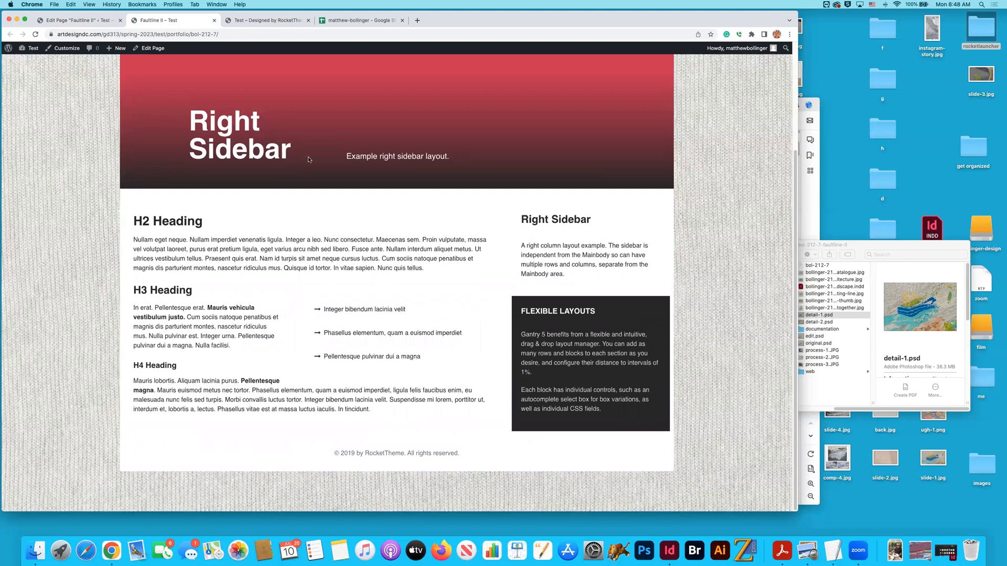
scroll(236, 84, up, 5)
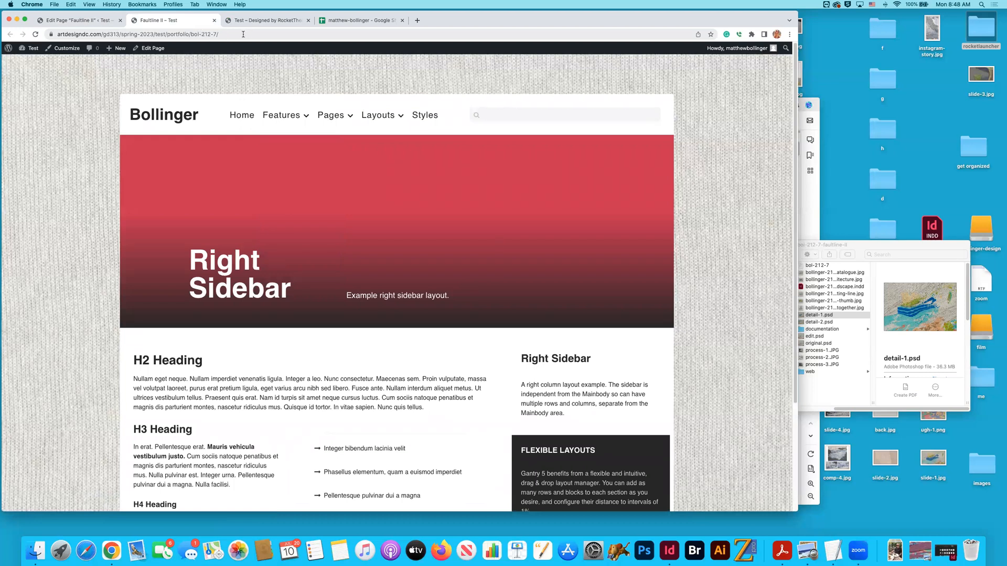
- Select and copy the full web address of the published Faultline II page
click(242, 34)
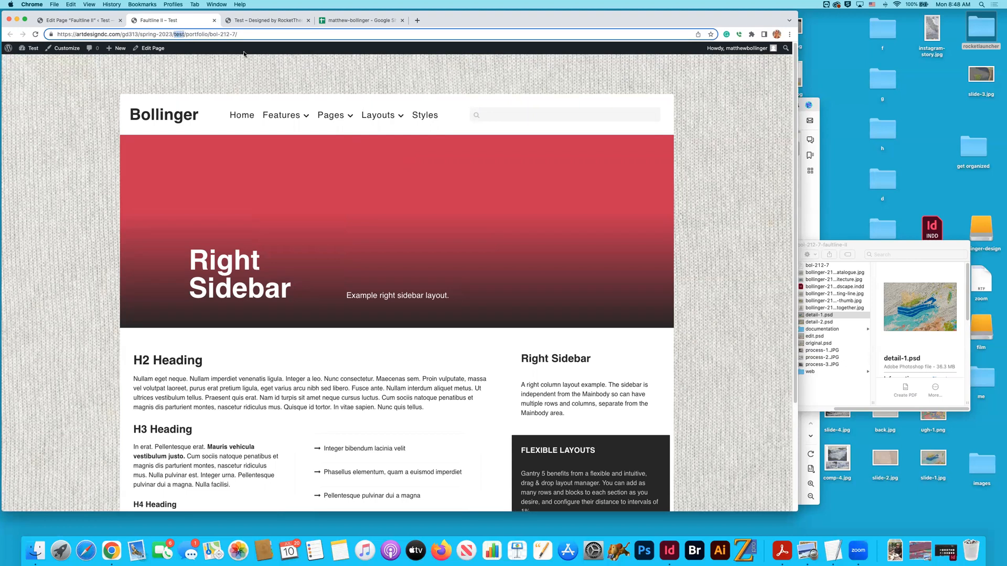
drag(186, 34, 235, 33)
click(220, 34)
drag(225, 34, 43, 35)
click(263, 34)
drag(247, 34, 58, 33)
key(super+c)
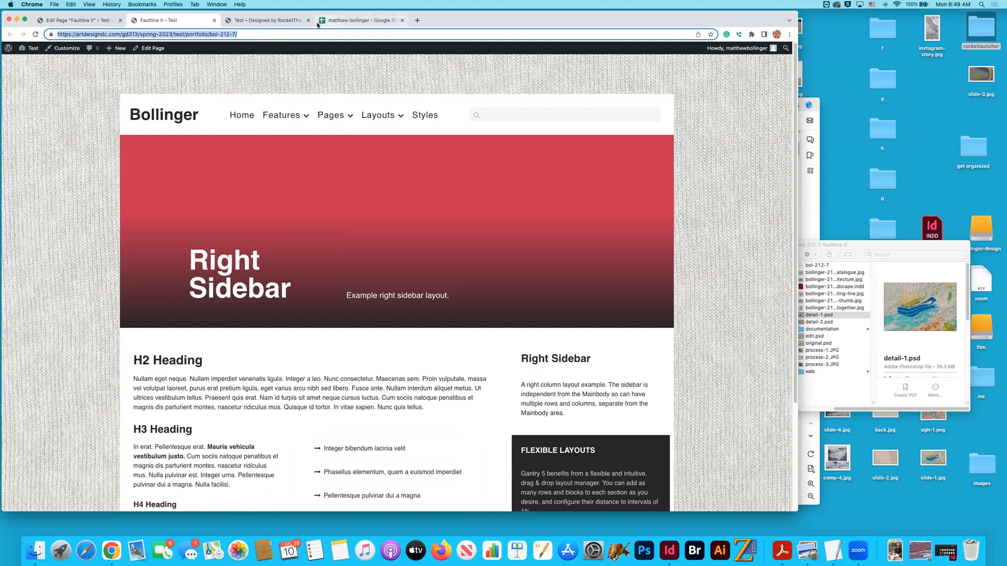
- Leave the Faultline II editor, look at the Fluent theme's Base Outline layout, and return to the pages list
click(108, 20)
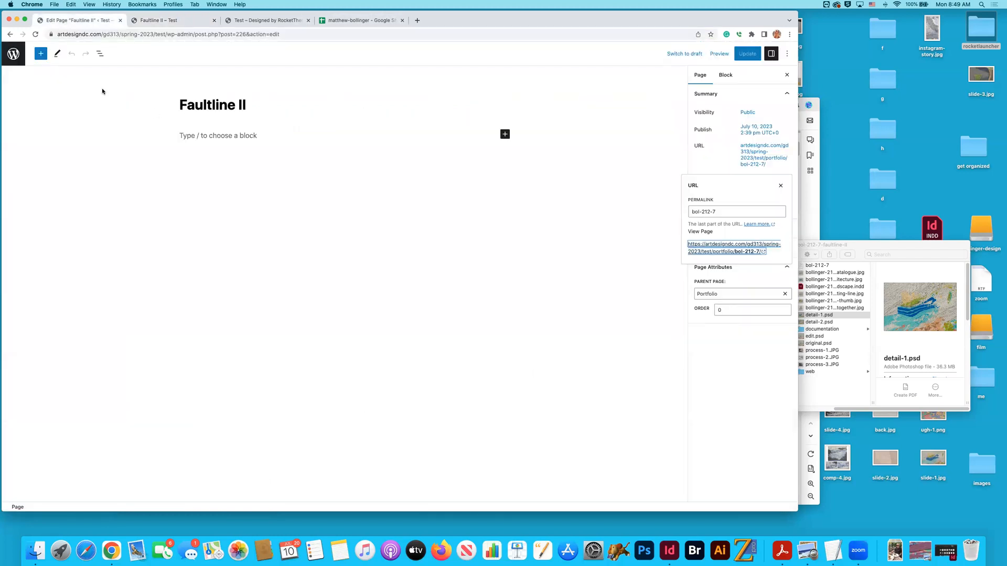
click(14, 59)
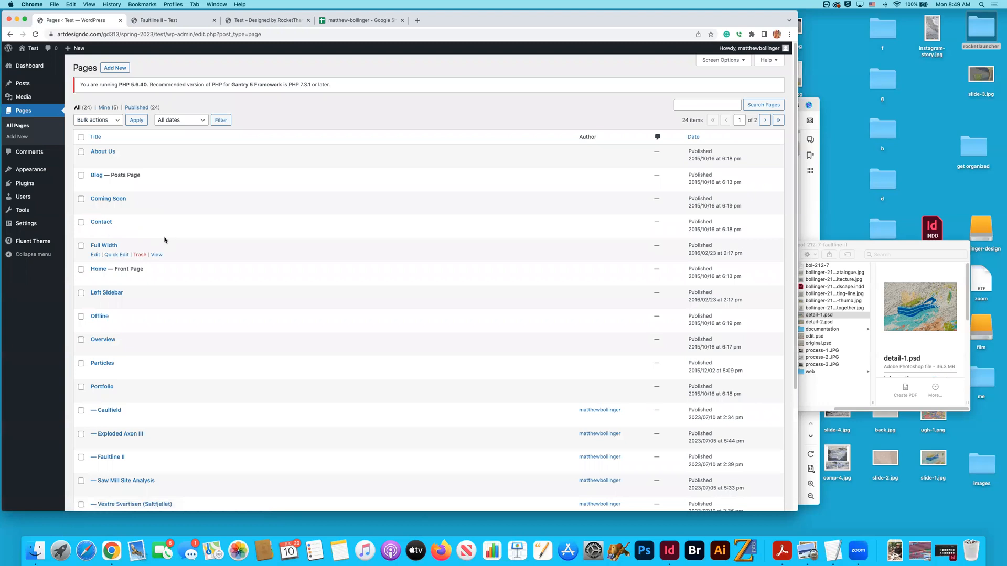
click(33, 241)
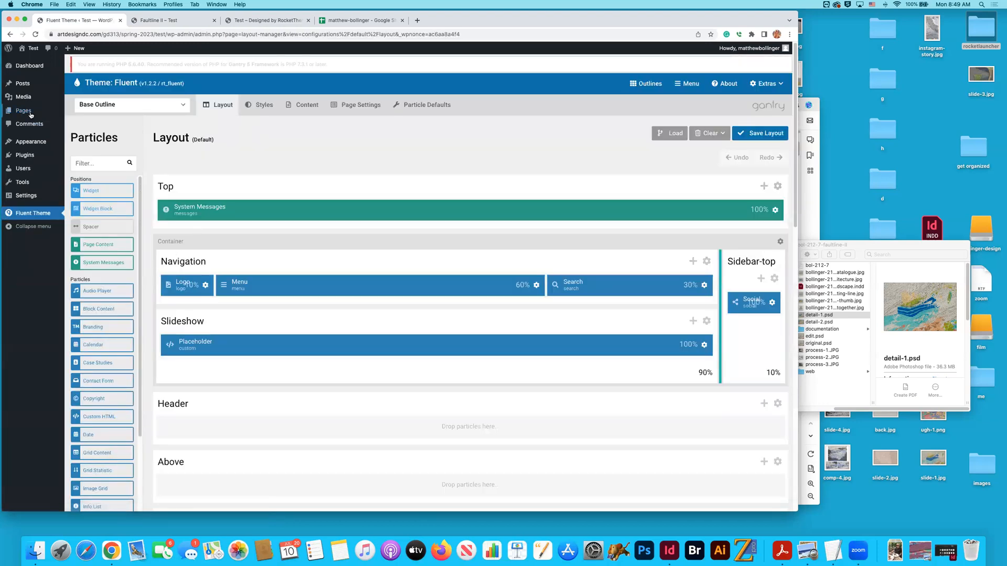
mouse_move(25, 87)
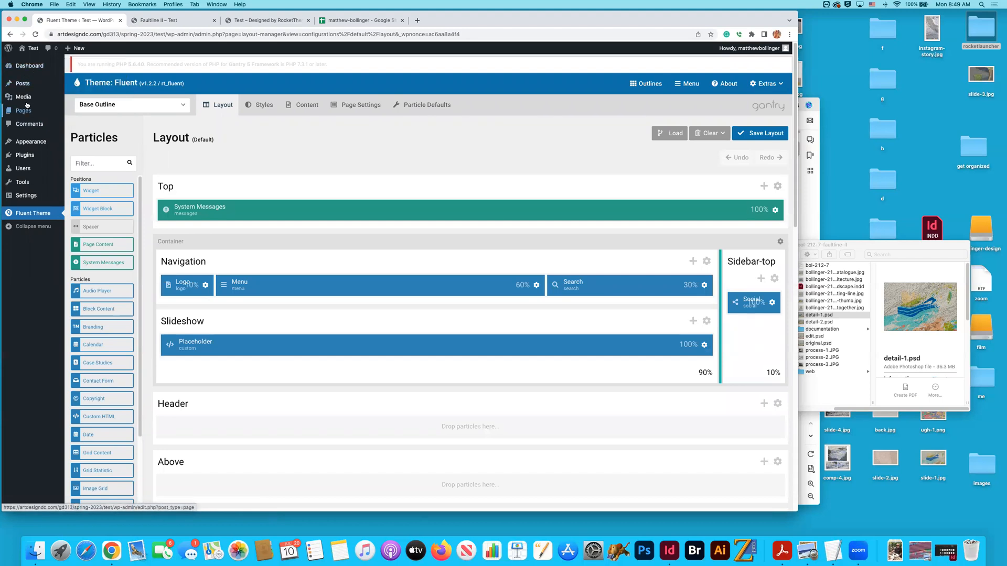
click(24, 111)
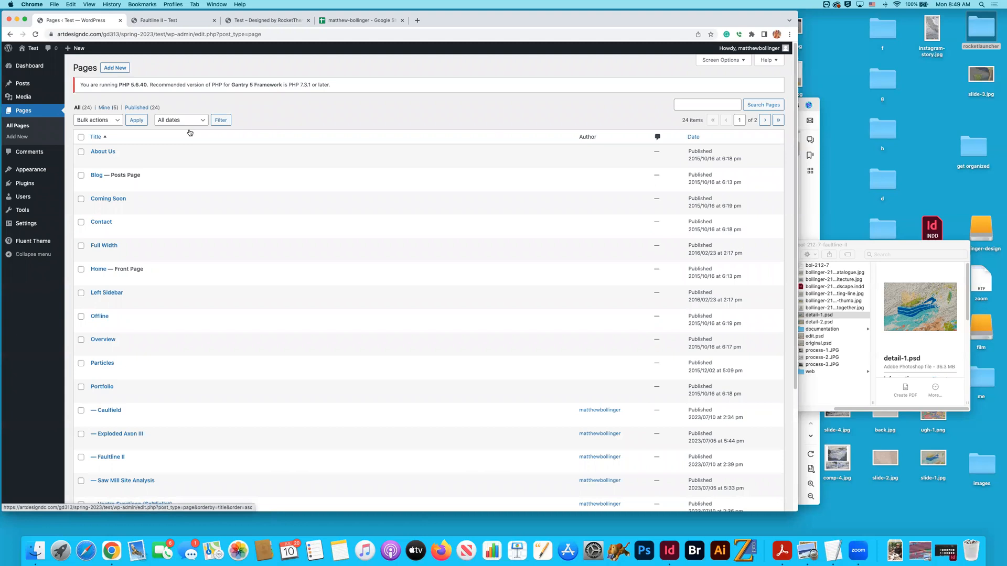
- Switch to TextEdit and paste the copied Faultline II page address into a new document
click(861, 244)
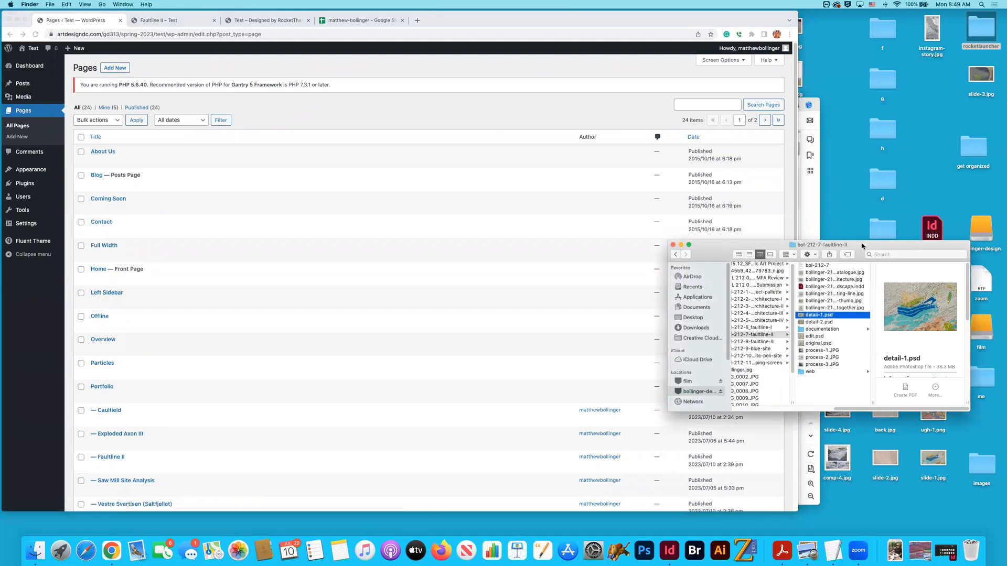
key(super+Tab)
click(660, 302)
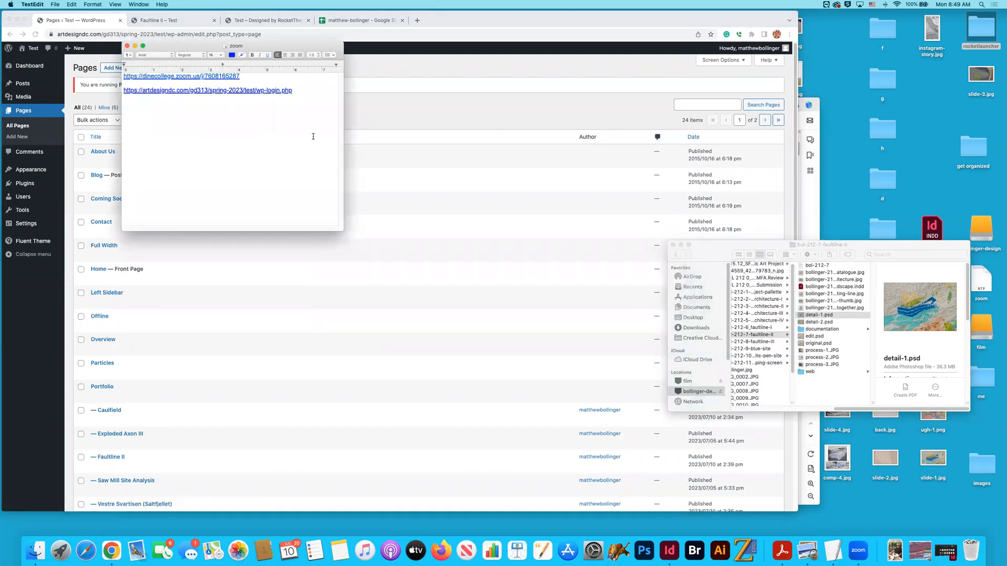
key(super+n)
drag(197, 54, 548, 126)
key(super+v)
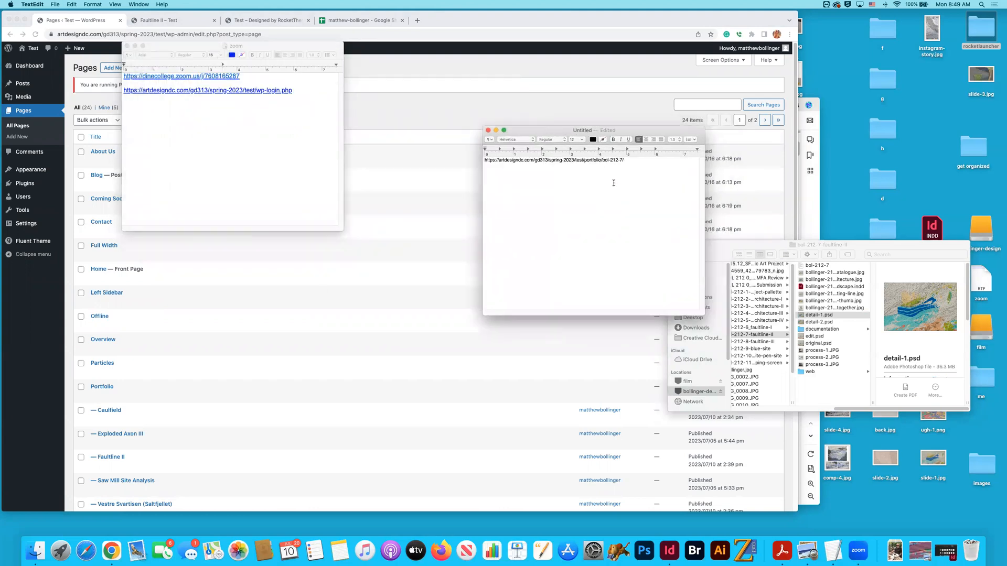
- Switch back to Chrome, look through the Posts list and the blank new-page editor, and return to the pages list
click(465, 133)
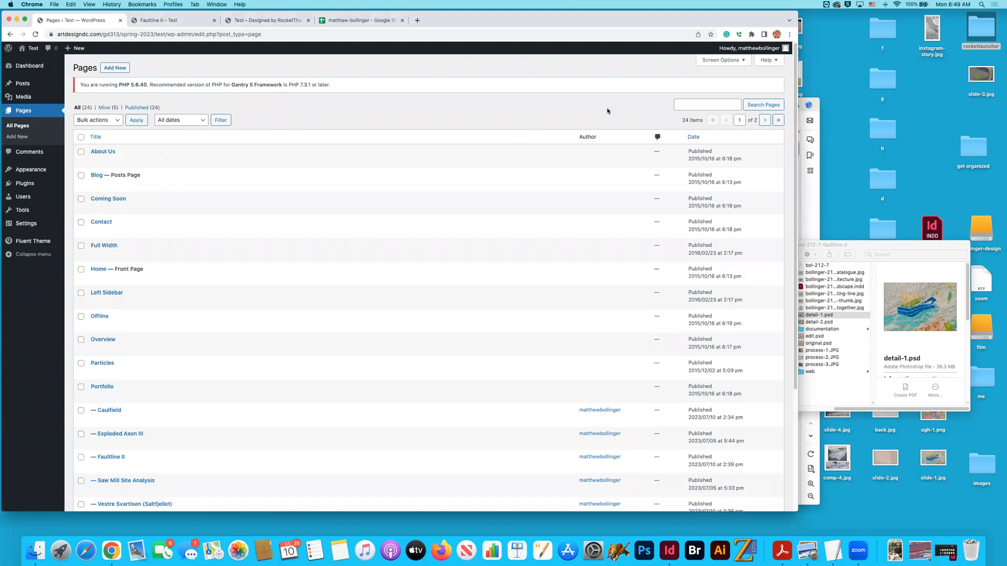
mouse_move(23, 99)
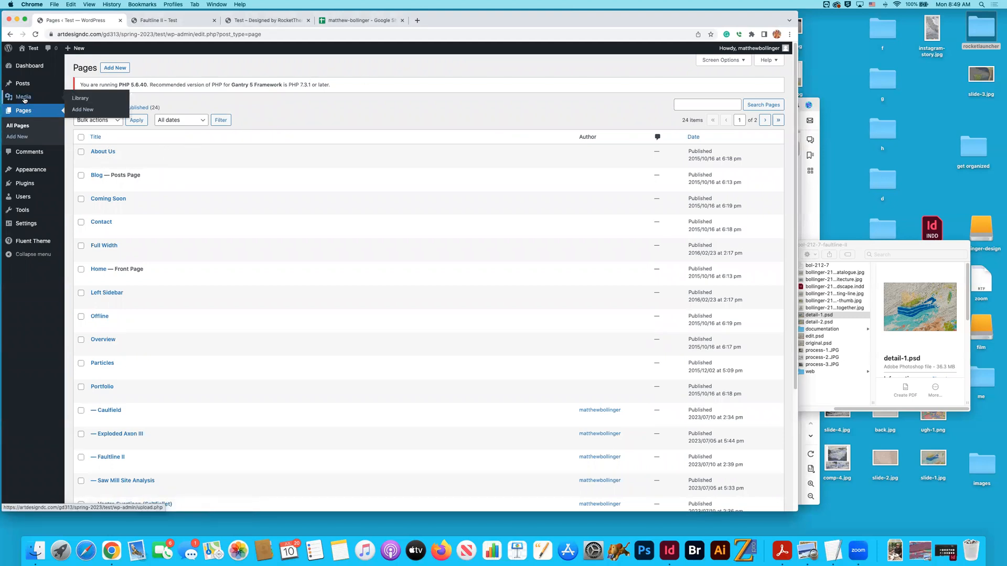
click(93, 99)
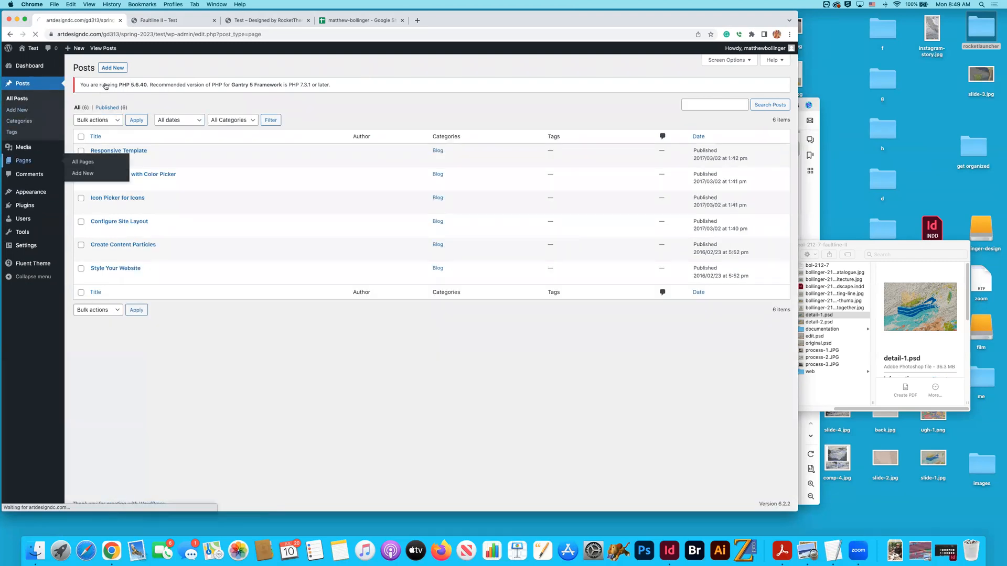
click(114, 68)
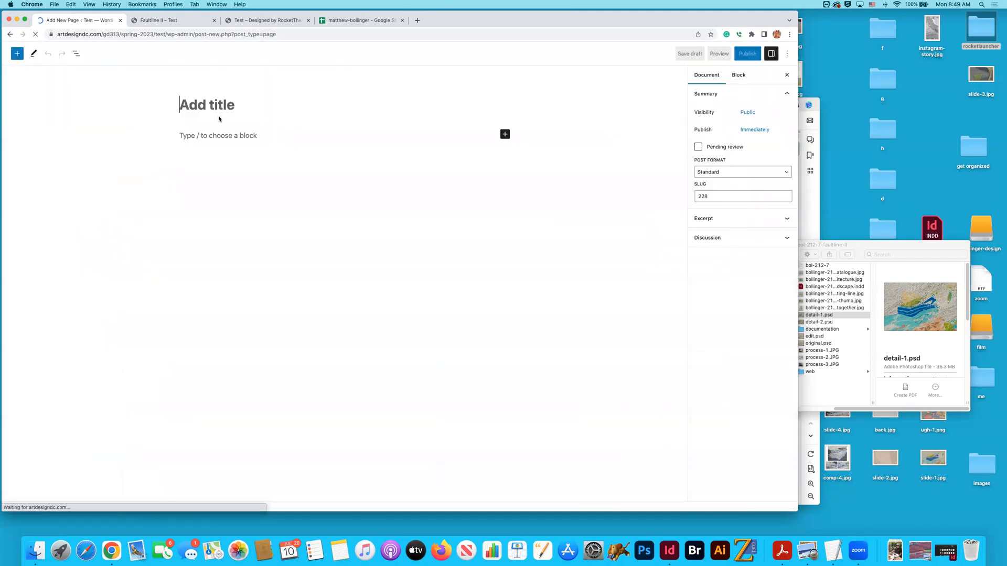
click(10, 35)
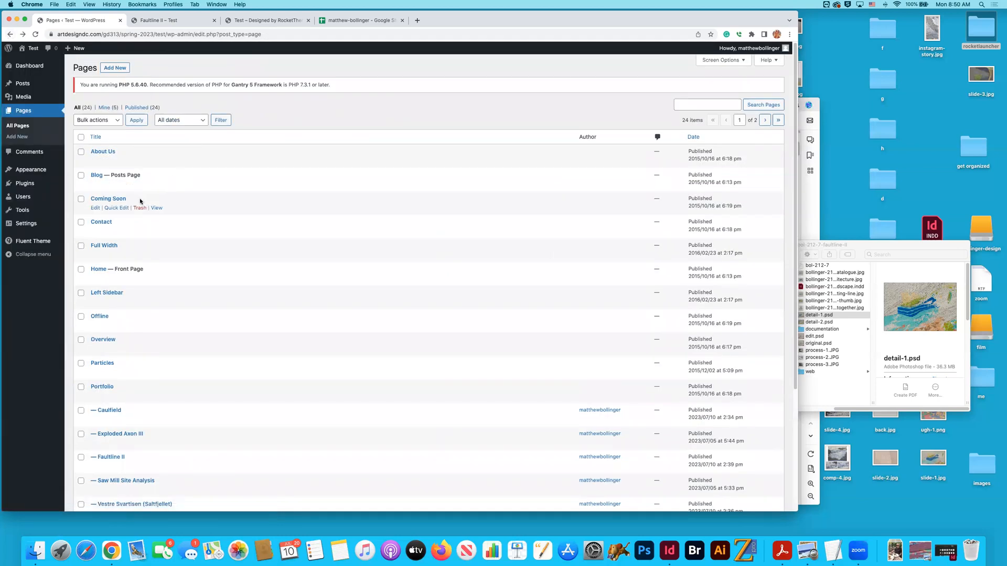
- Sort the pages list by newest date and open the published Vestre Svartisen (Saltfjellet) page from its editor
click(688, 137)
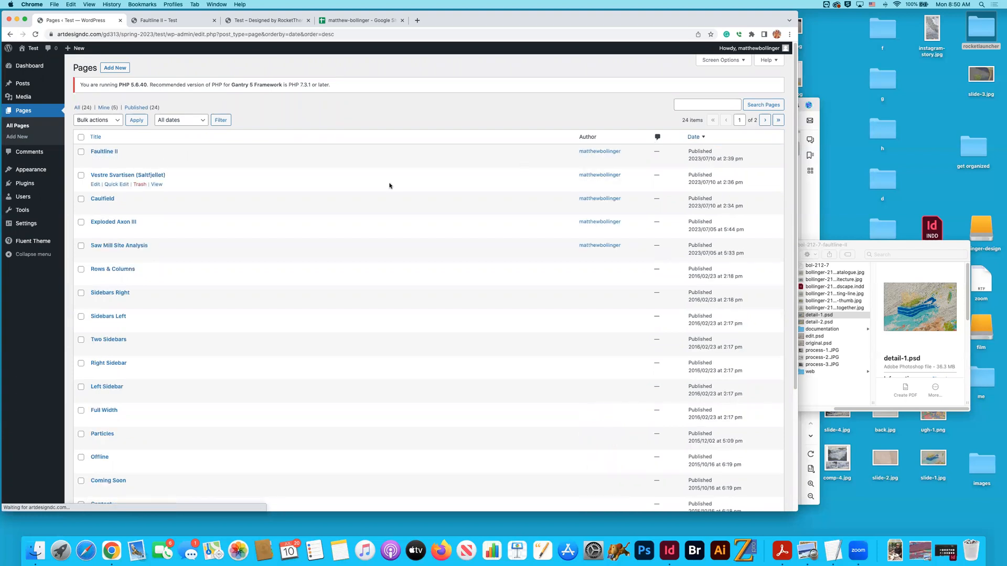
click(130, 176)
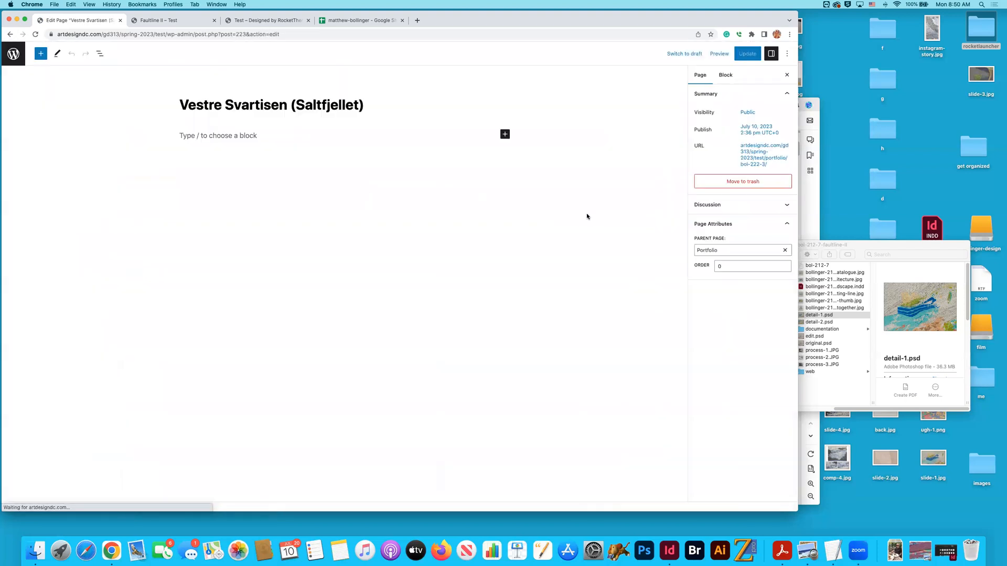
click(764, 157)
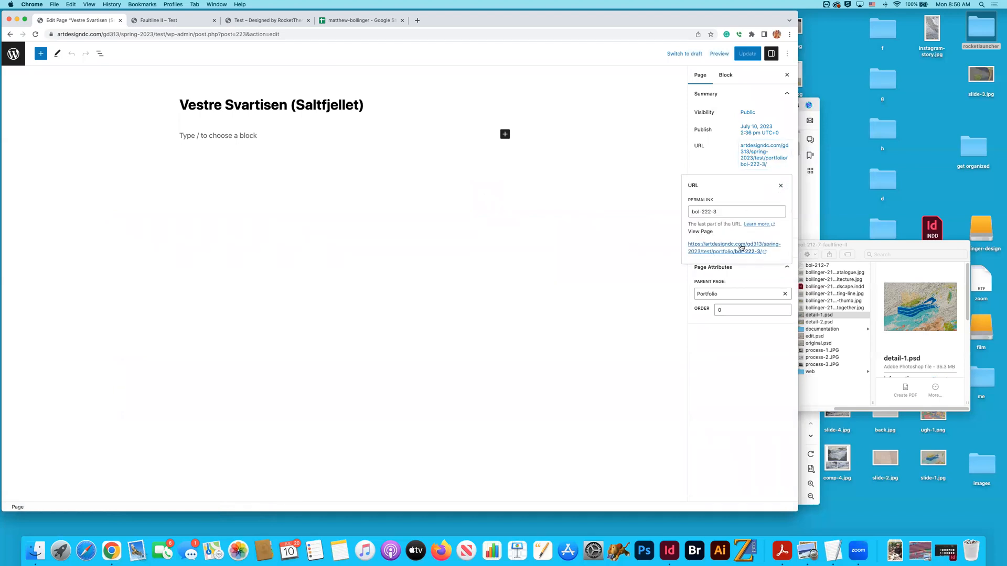
click(741, 248)
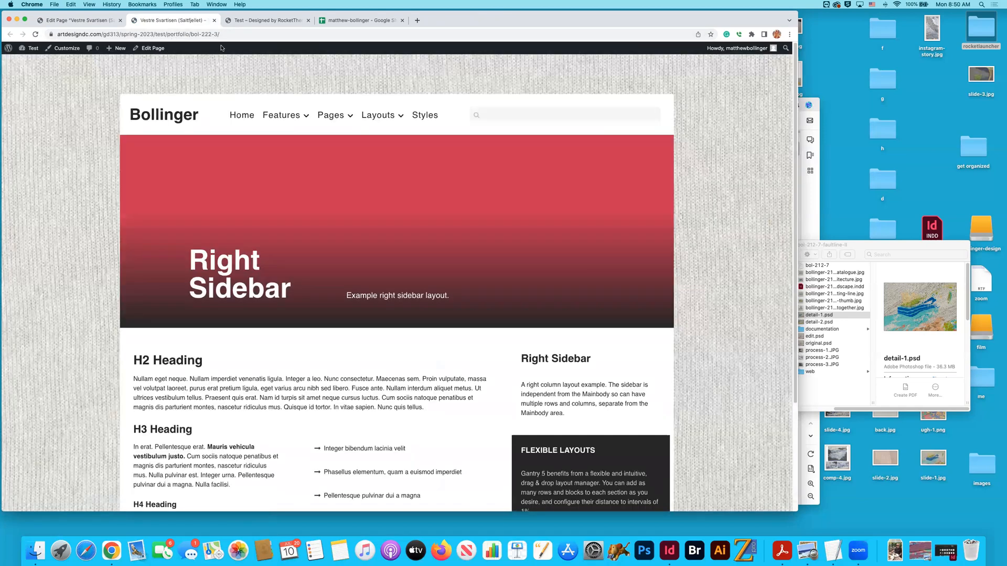
- Copy the Vestre Svartisen (Saltfjellet) page's full web address and paste it into the TextEdit document, below the Faultline II address
key(super+l)
key(super+c)
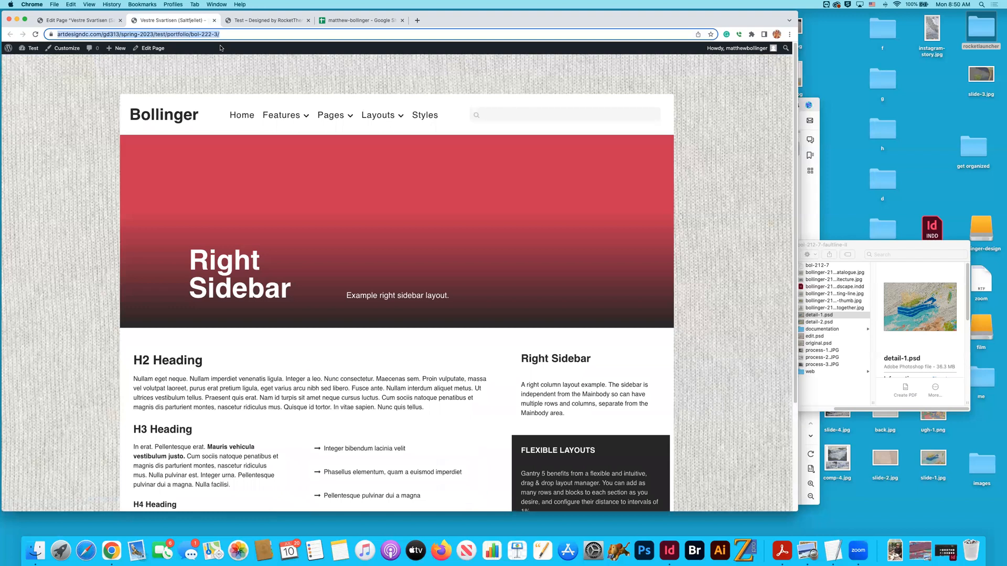
key(ctrl+shift+Tab)
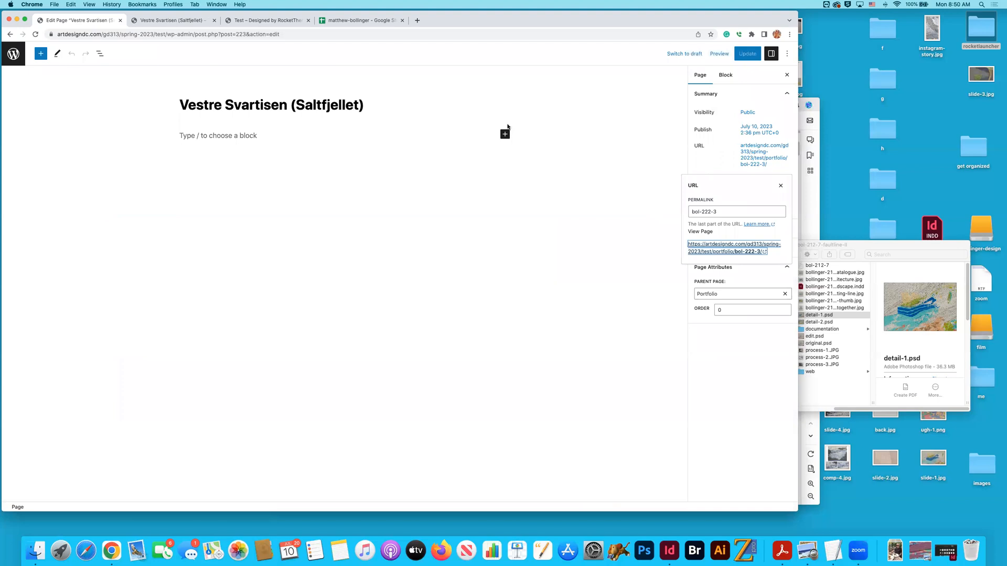
key(super+Tab)
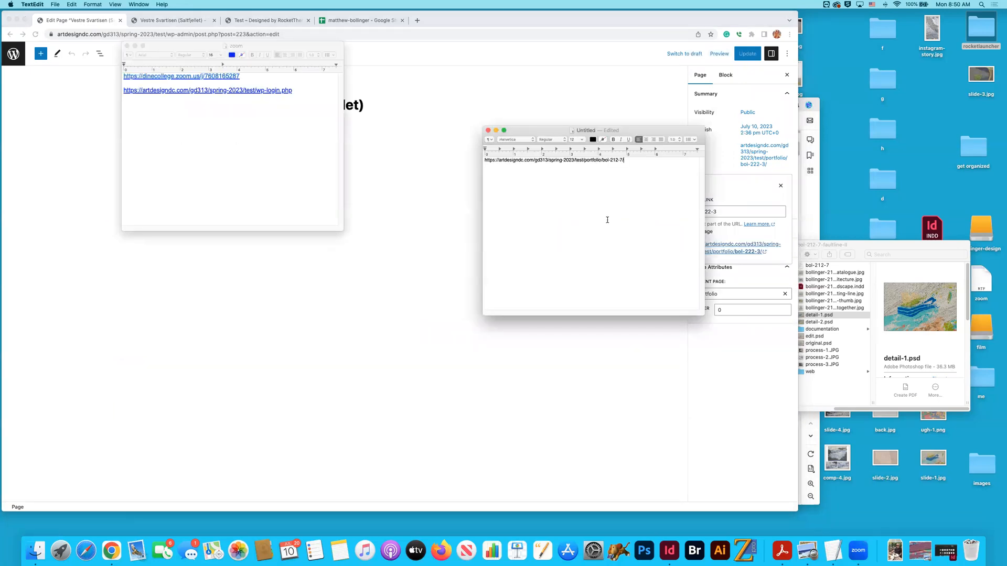
key(super+v)
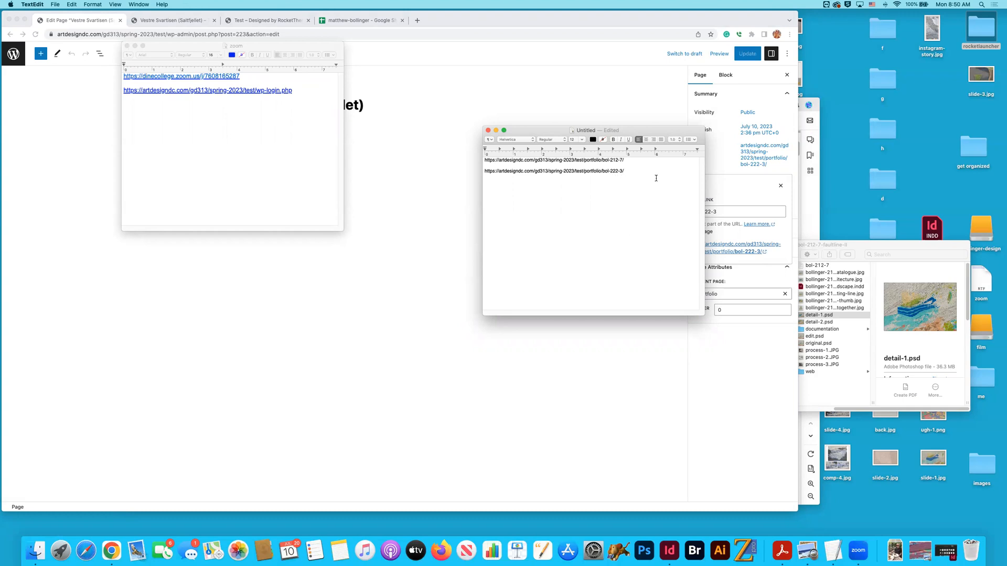
drag(624, 172, 484, 172)
click(603, 189)
- Switch back to Chrome, close the published Vestre Svartisen page, and open the published Caulfield page from its editor
click(147, 21)
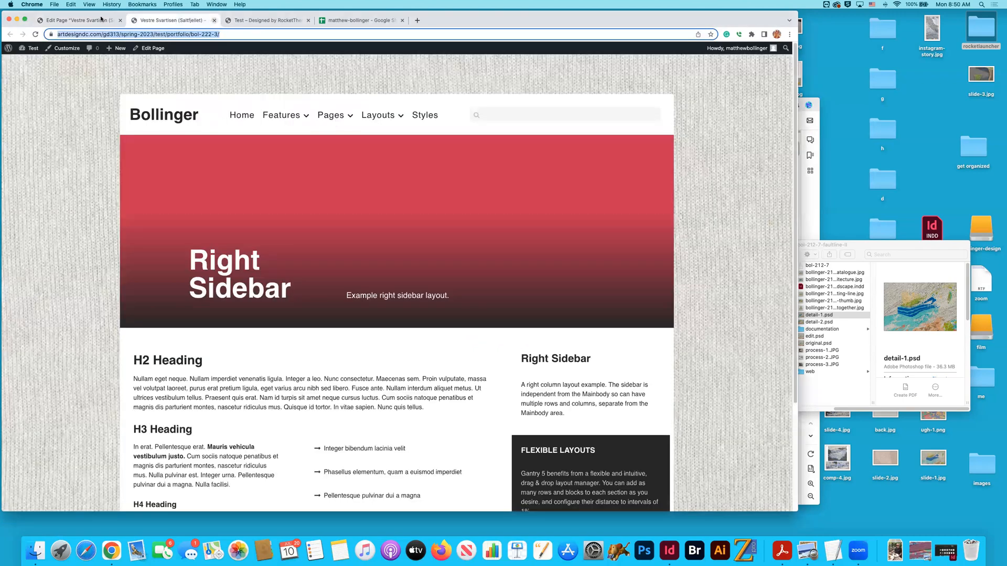
click(215, 20)
click(13, 53)
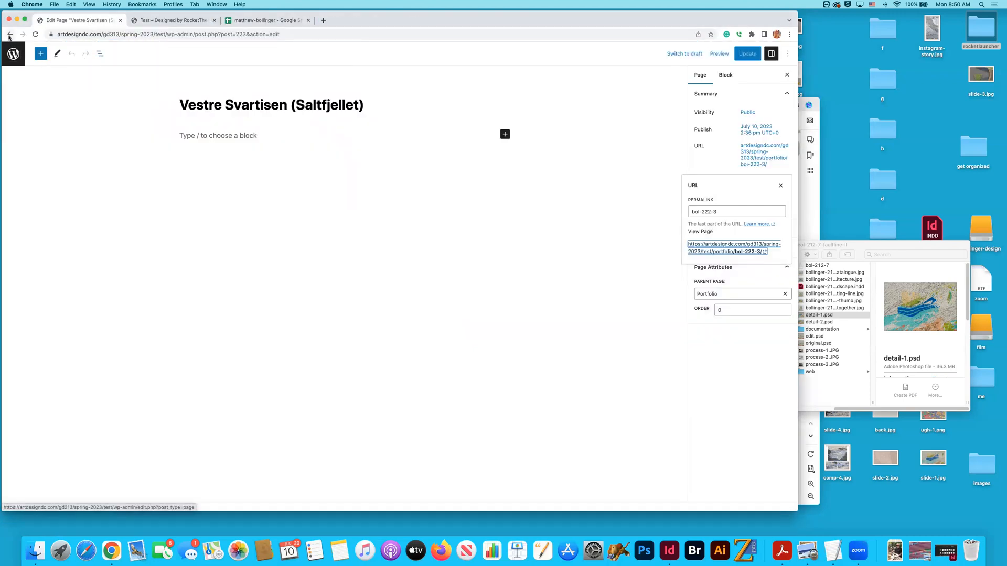
click(103, 198)
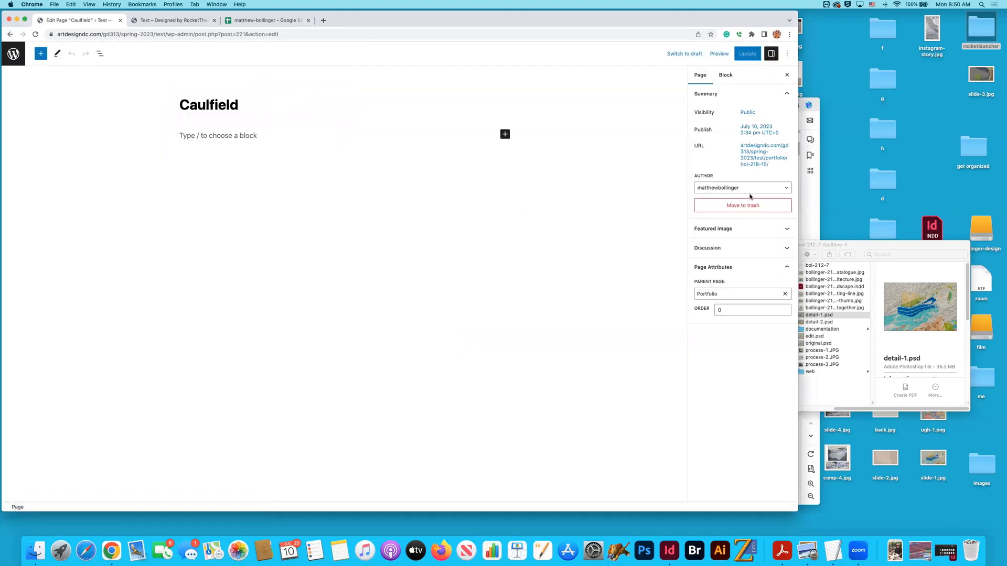
click(751, 162)
click(726, 248)
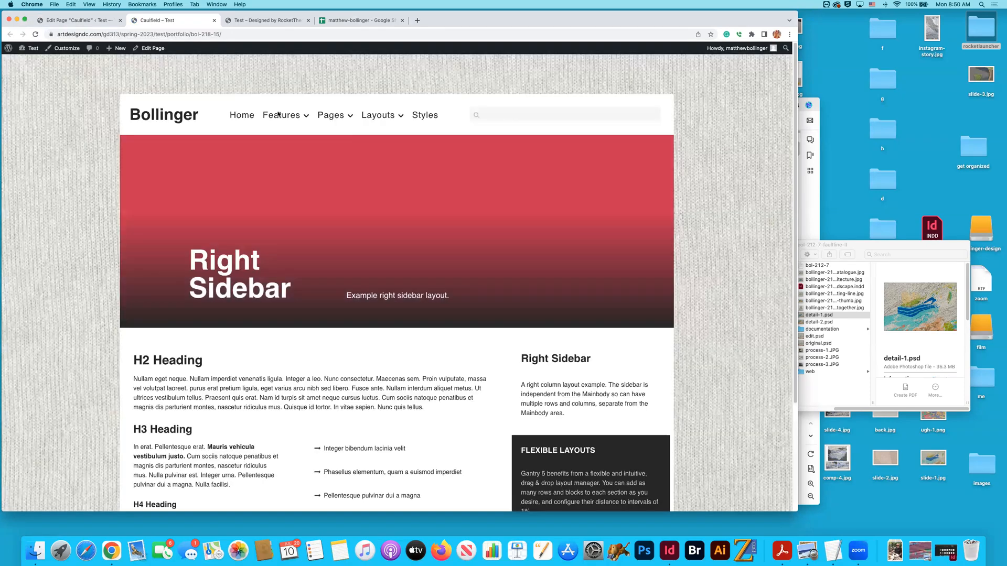
- Copy the published Caulfield page's web address, close that page, and paste the address as a new entry in the TextEdit document
click(151, 35)
key(super+c)
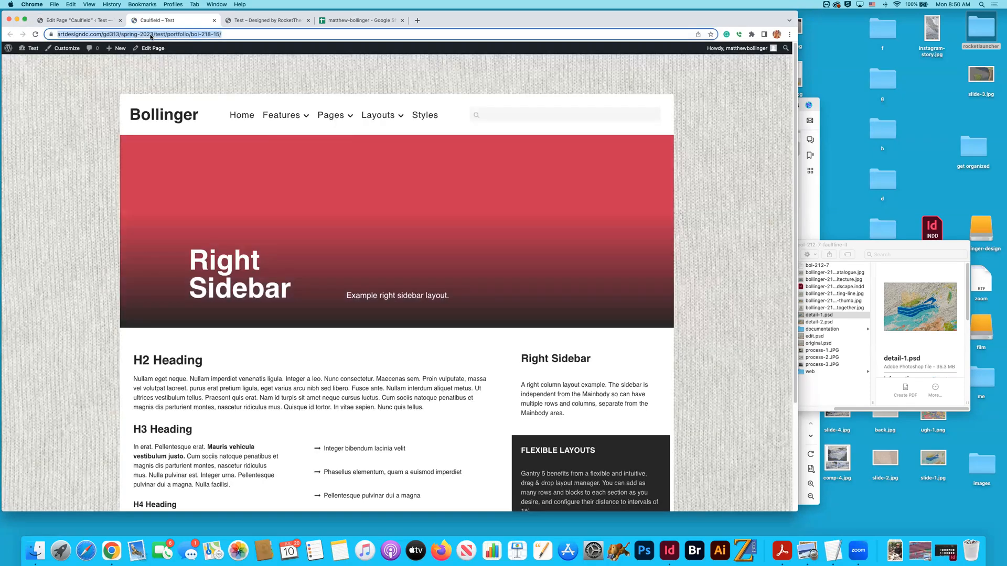
click(87, 23)
click(157, 20)
key(super+w)
key(super+Tab)
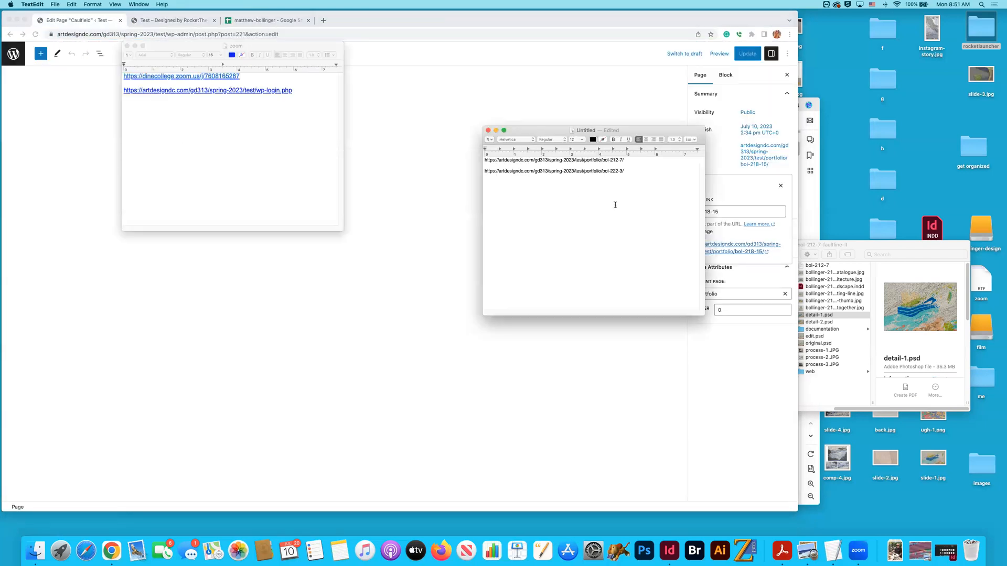
key(Return)
key(super+v)
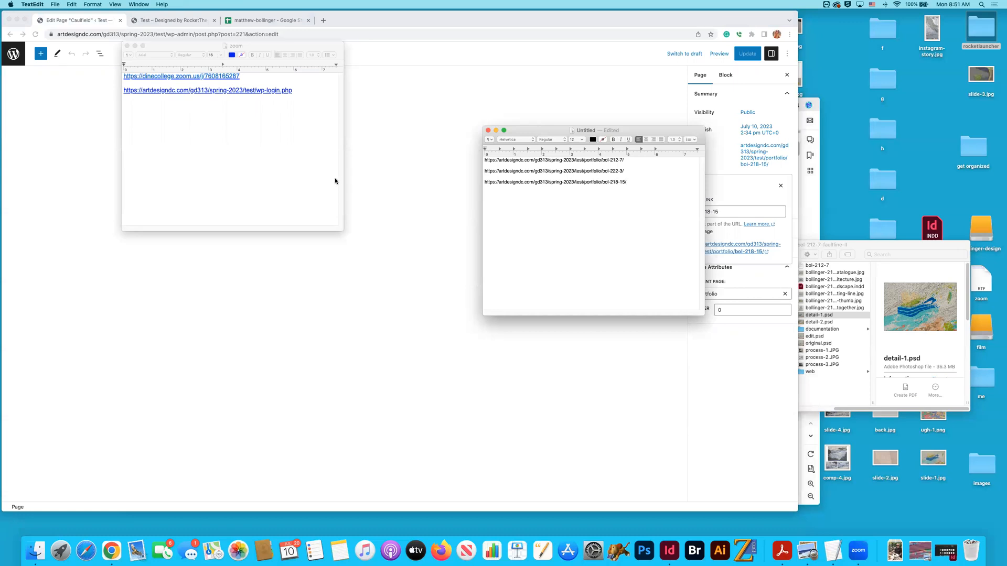
- Switch back to Chrome, return to the pages list, and open the published Exploded Axon III page from its editor
key(super+Tab)
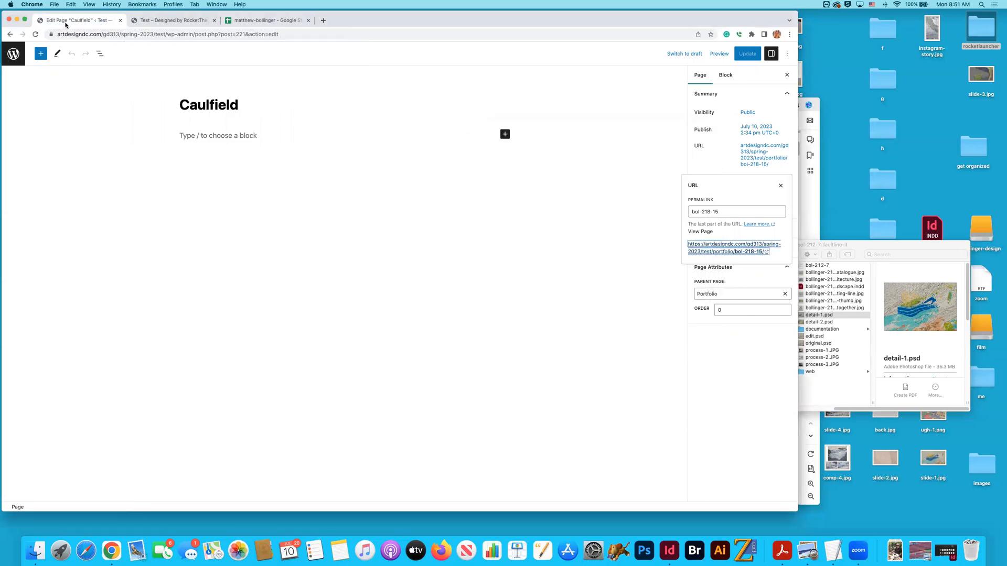
click(10, 35)
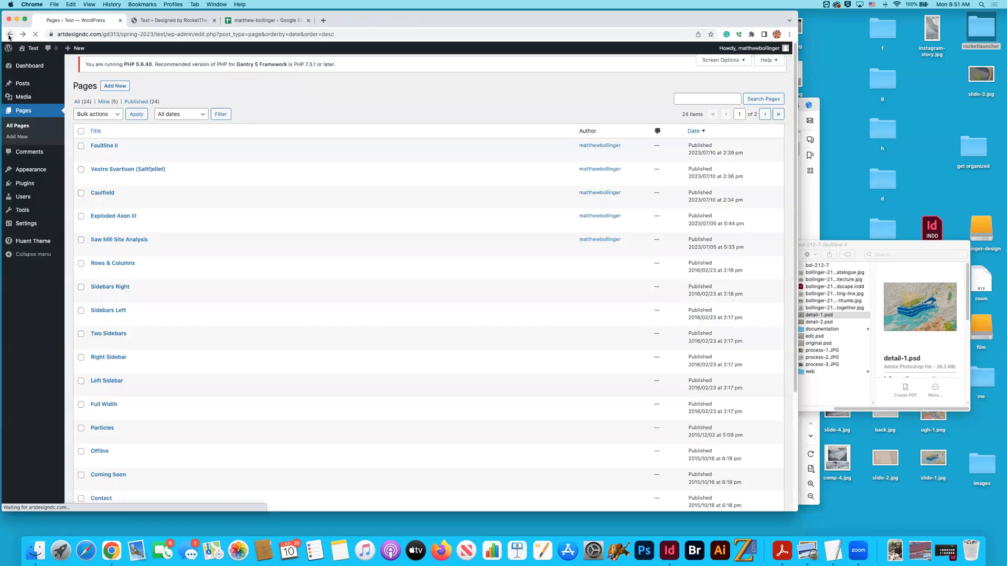
click(129, 223)
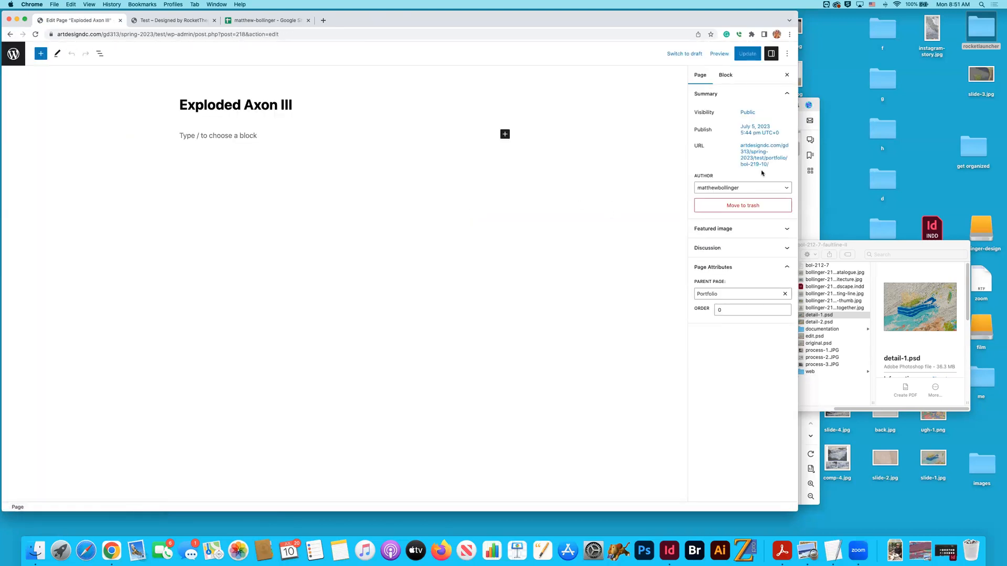
click(764, 161)
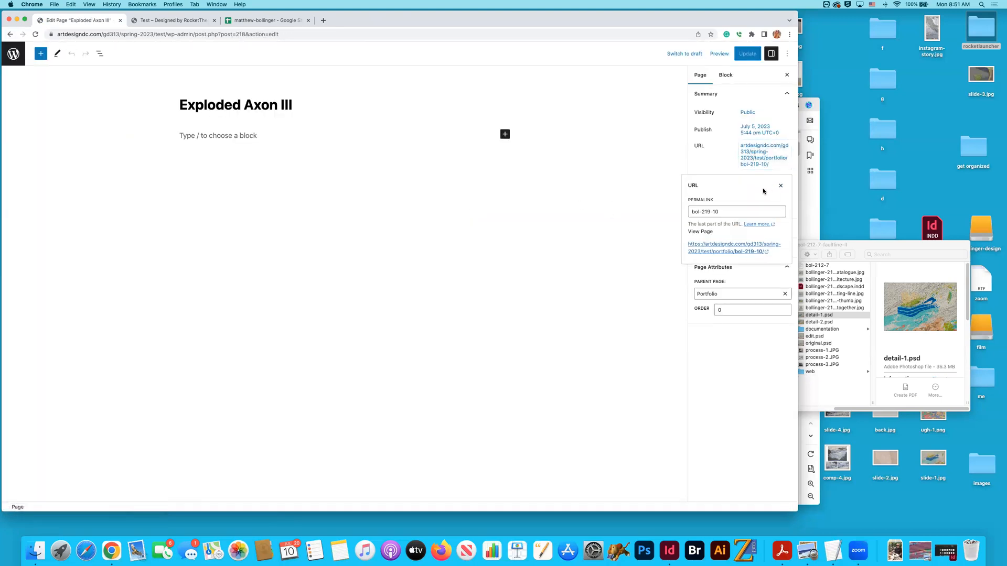
click(749, 252)
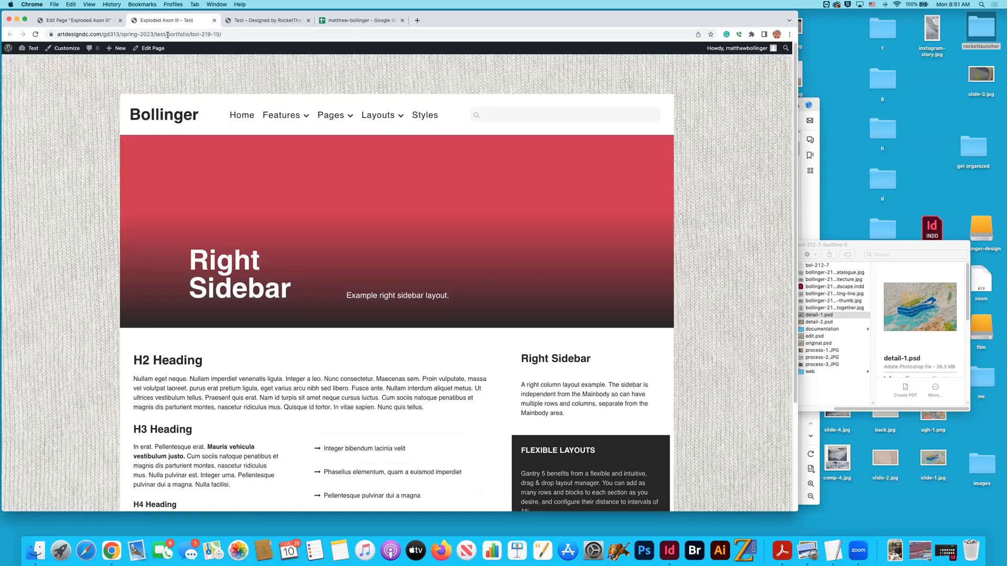
- Copy the published Exploded Axon III page's web address and paste it below the Caulfield address in the TextEdit document
click(181, 40)
key(super+c)
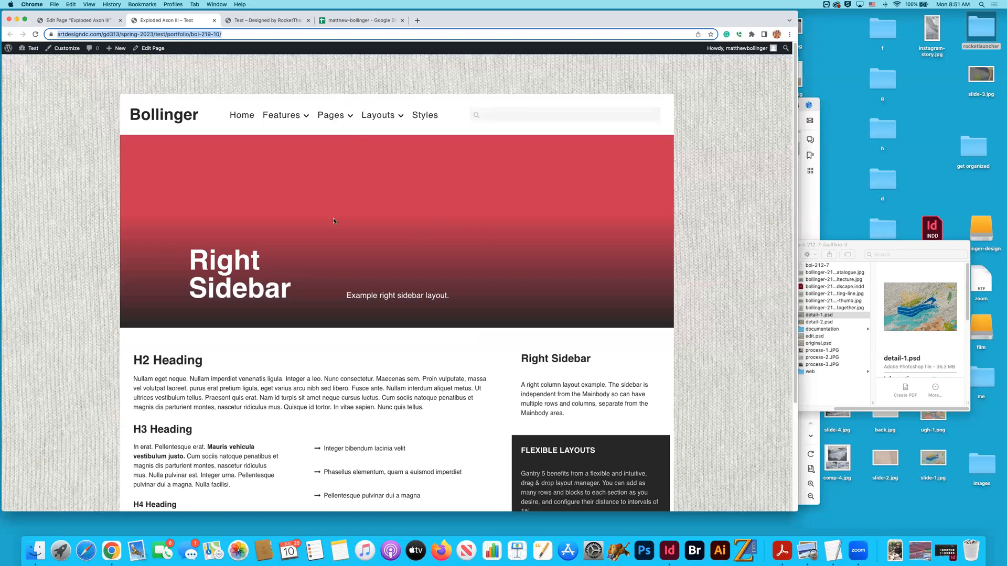
scroll(566, 243, down, 5)
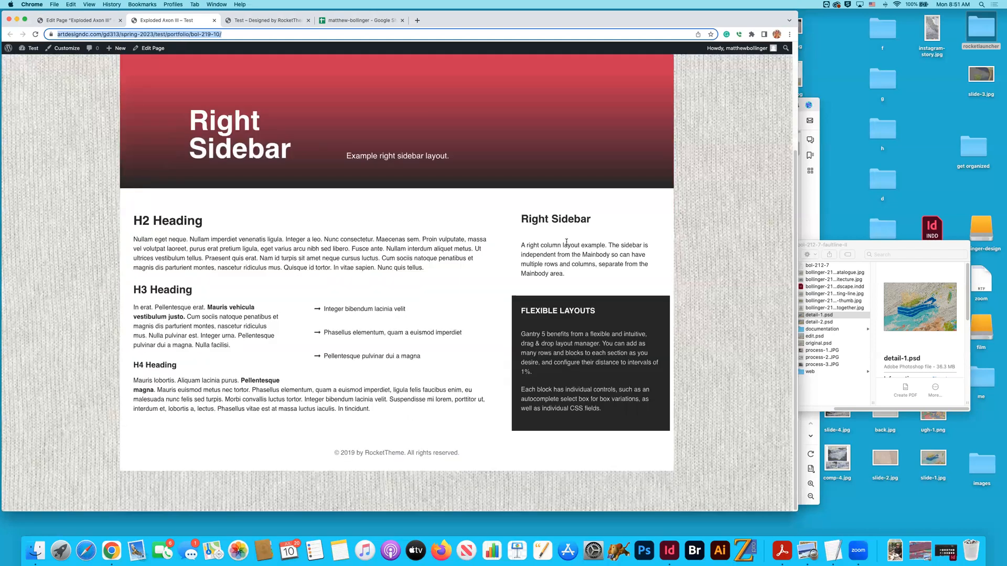
scroll(472, 202, up, 5)
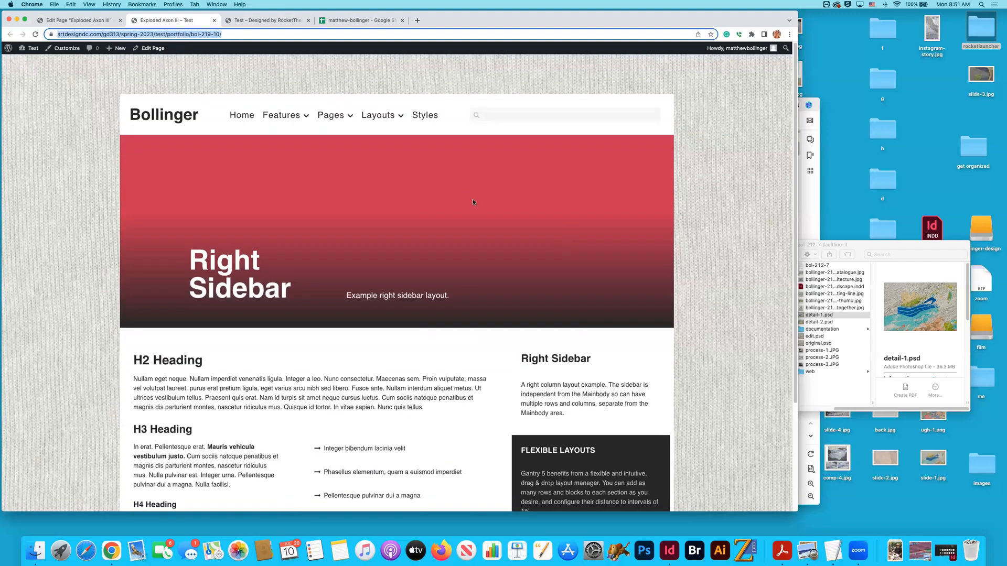
key(super+Tab)
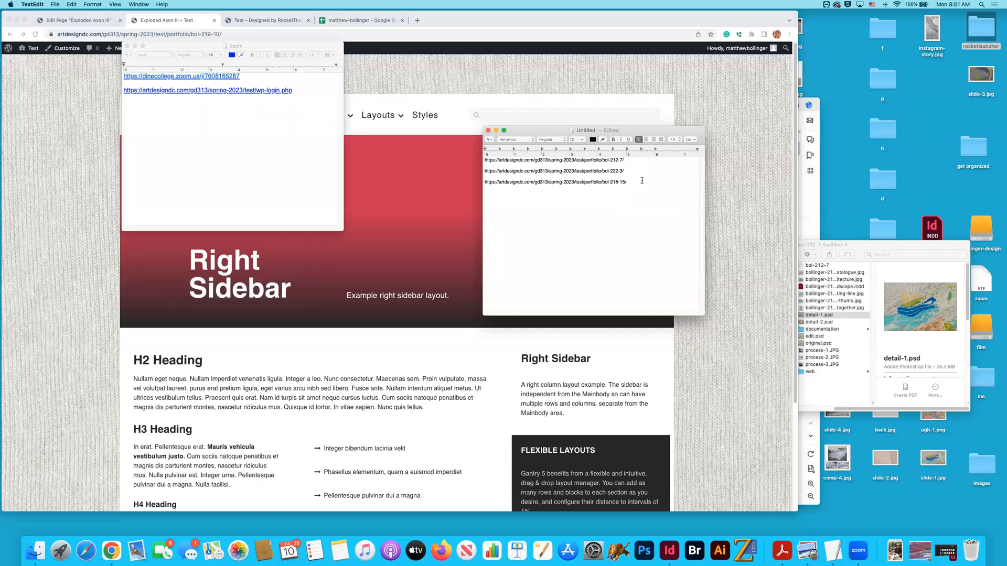
key(Return)
key(Return)
key(super+v)
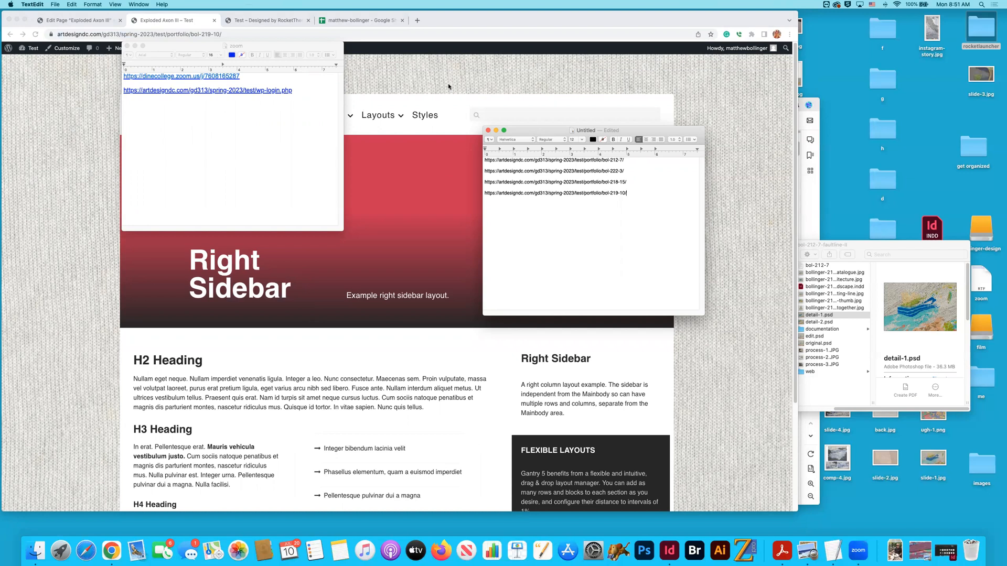
- Switch back to Chrome, close the published Exploded Axon III page, and open the published Saw Mill Site Analysis page from its editor
key(super+Tab)
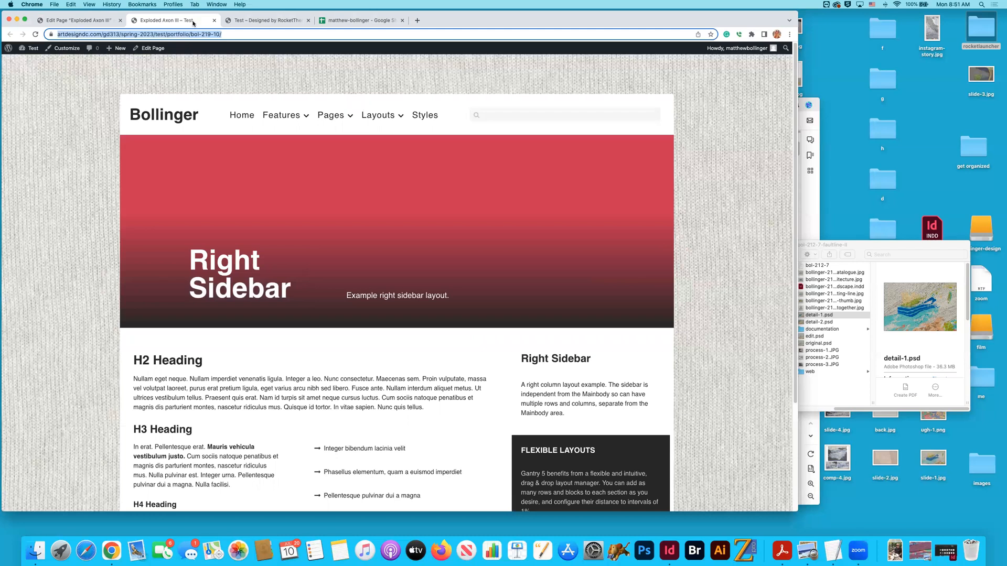
click(214, 20)
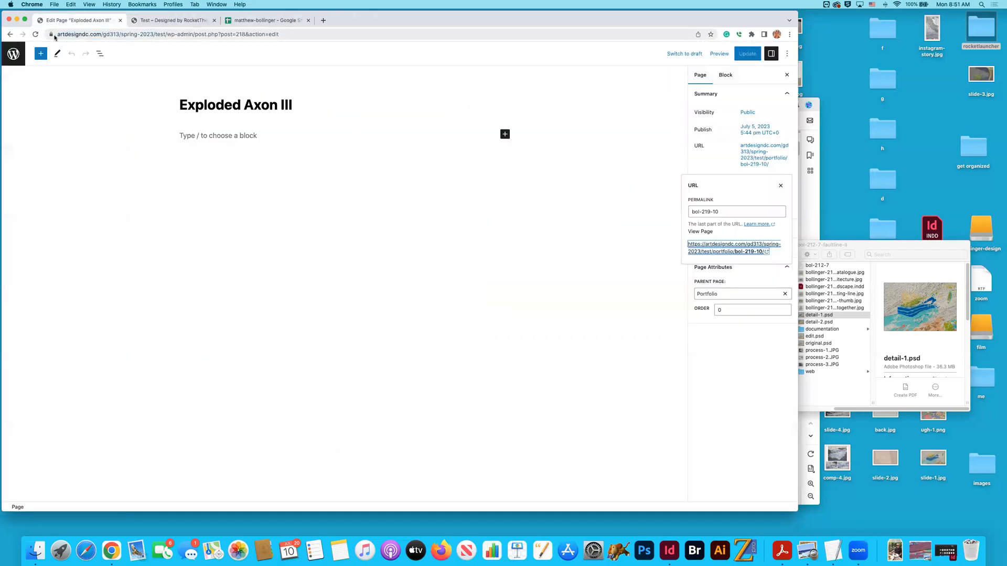
click(9, 35)
click(140, 246)
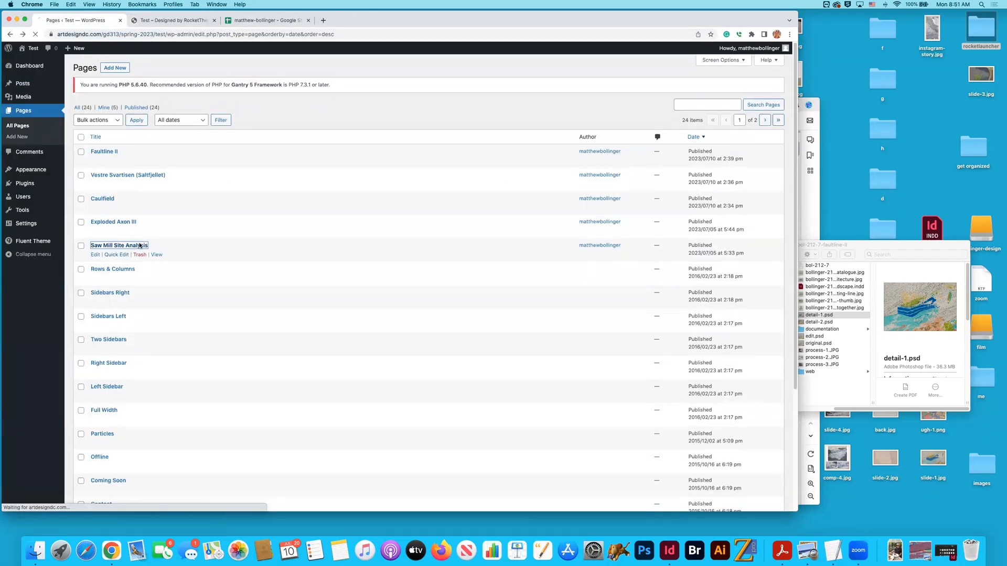
click(758, 166)
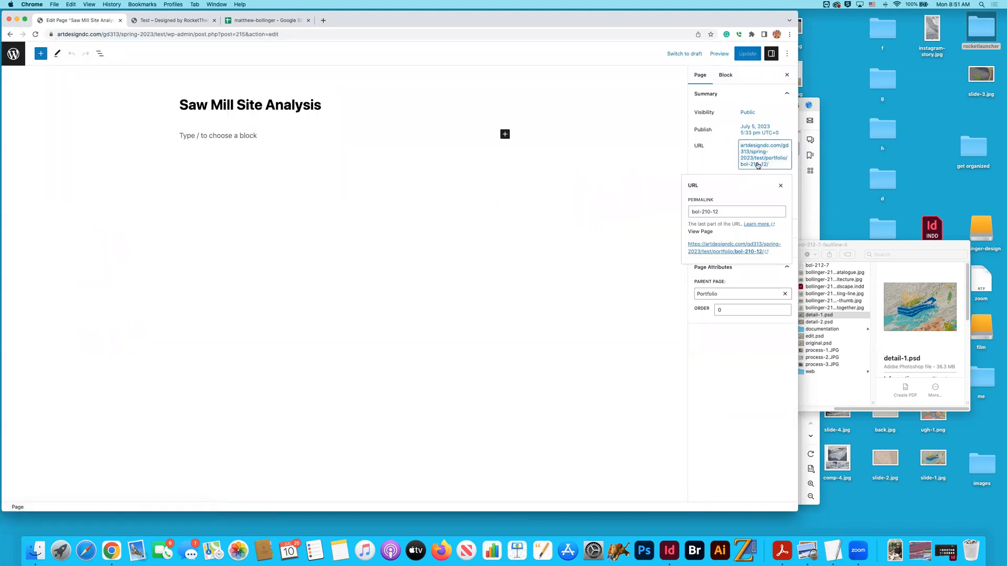
click(734, 248)
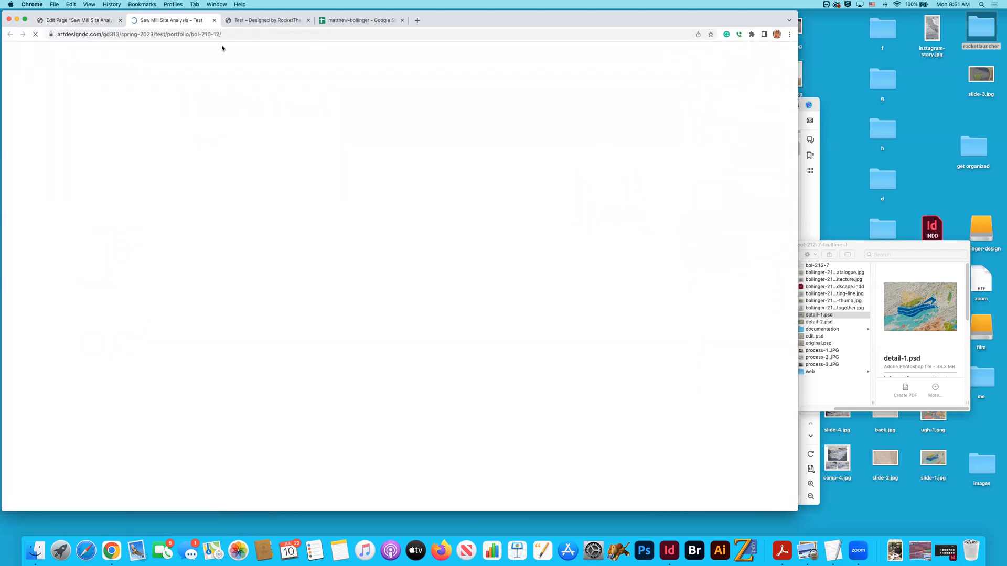
- Copy the published Saw Mill Site Analysis page's web address, close that page, and paste the address at the end of the TextEdit list
click(222, 40)
key(super+c)
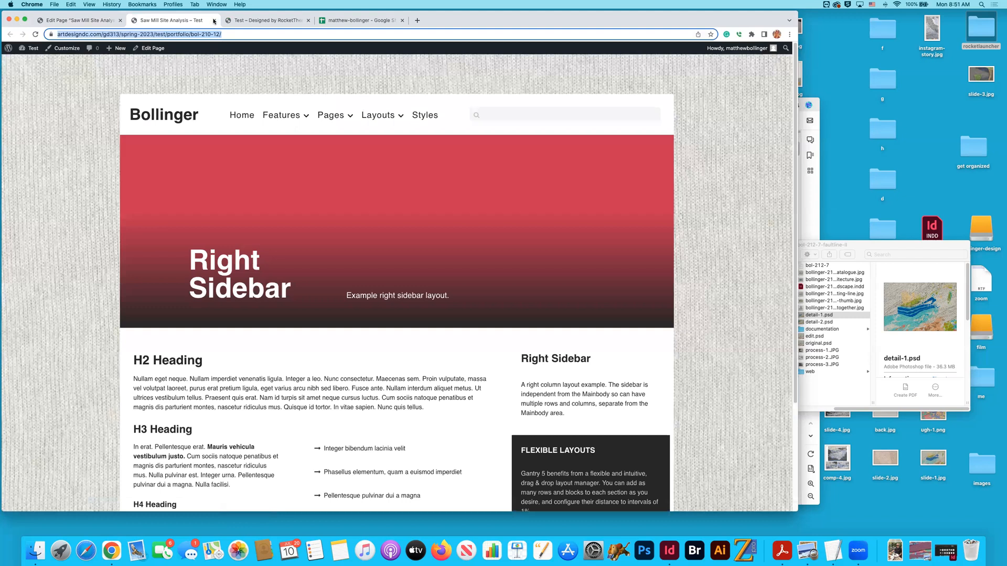
key(super+w)
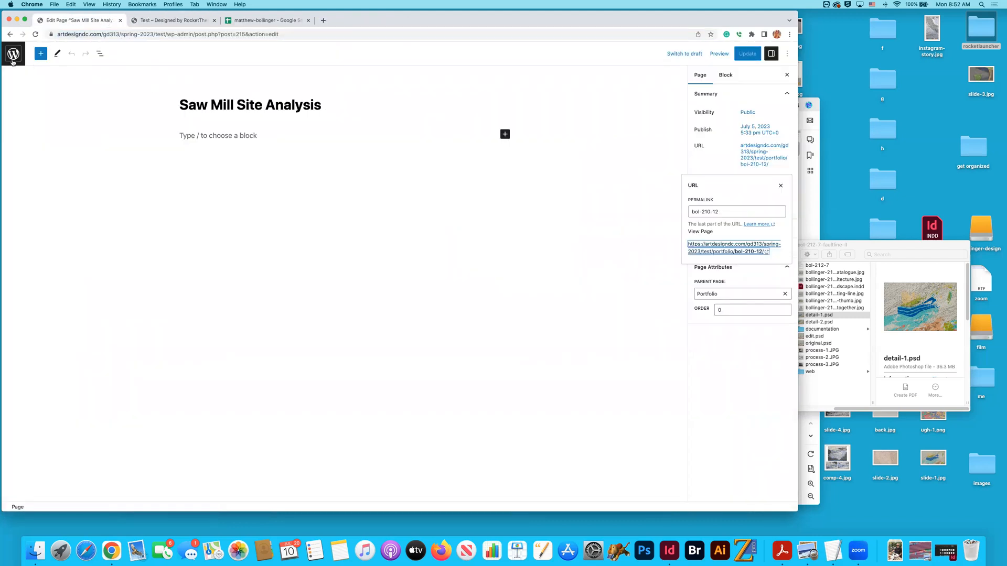
key(super+Tab)
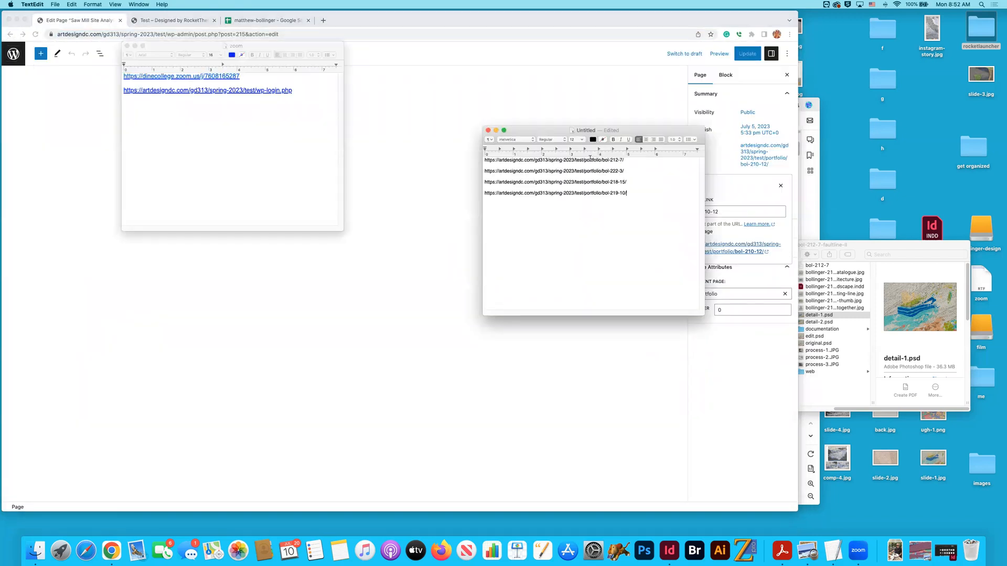
click(640, 193)
key(super+v)
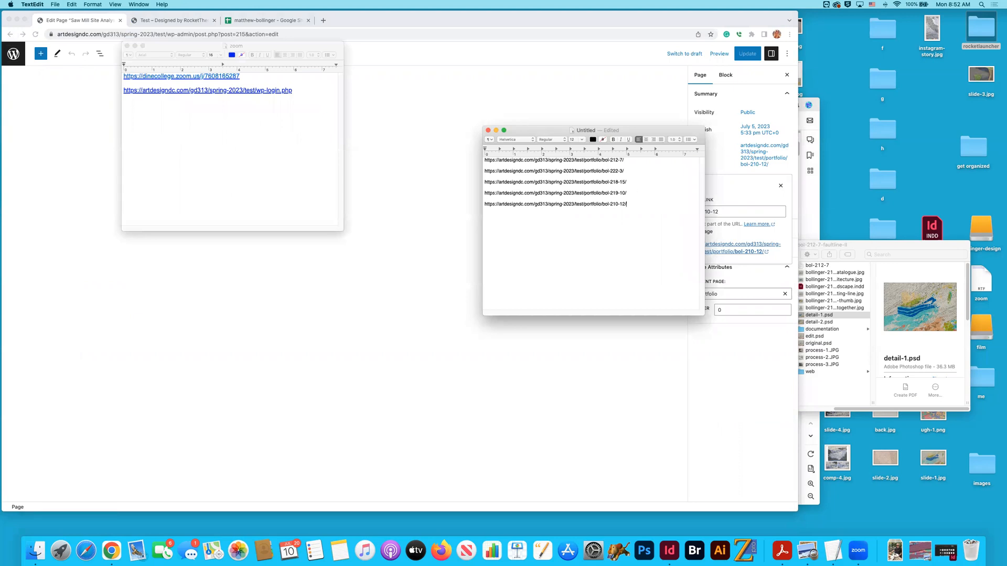
- Switch back to Chrome, leave the Saw Mill Site Analysis editor, and open the Fluent theme's layout settings
drag(631, 160, 470, 159)
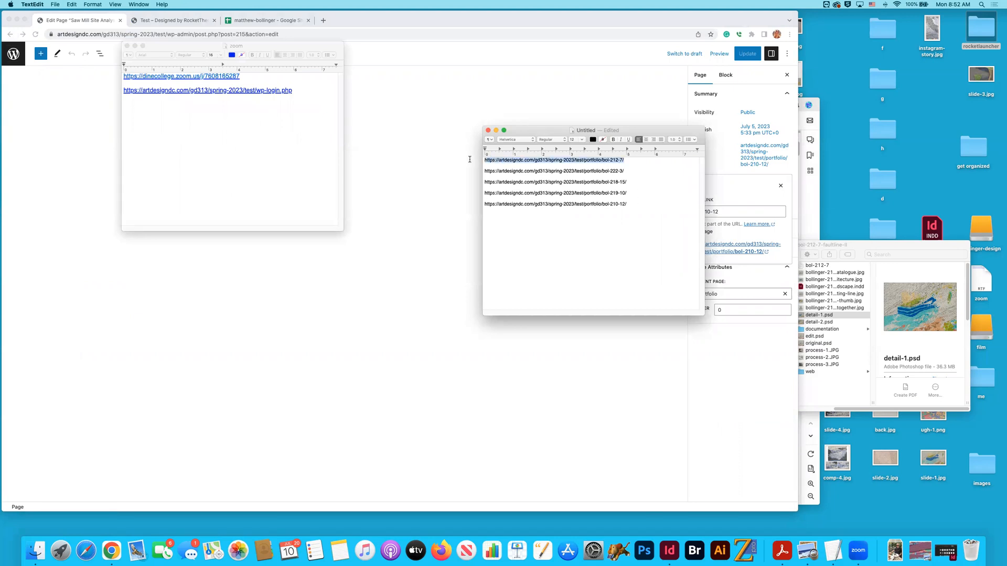
click(83, 118)
click(13, 53)
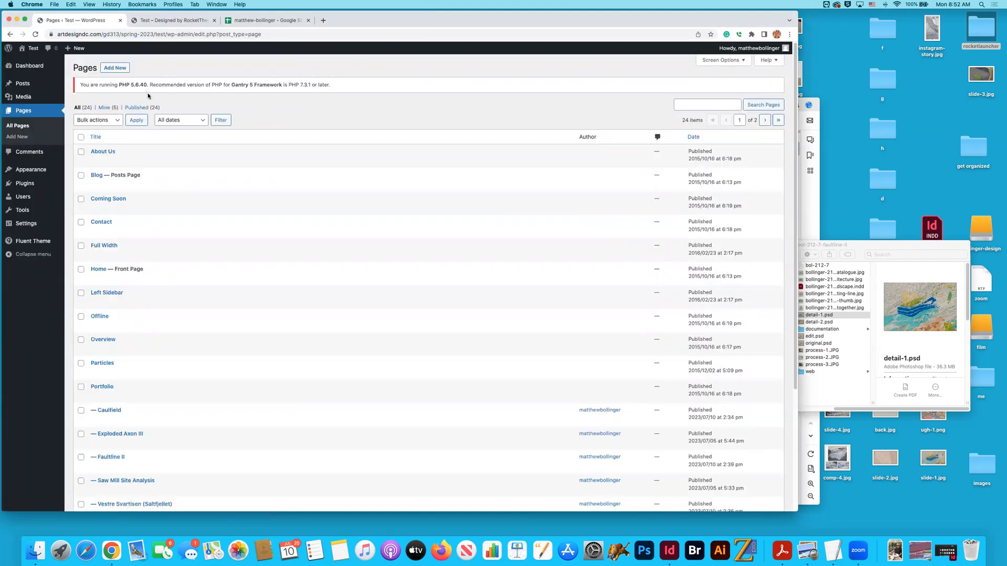
click(134, 142)
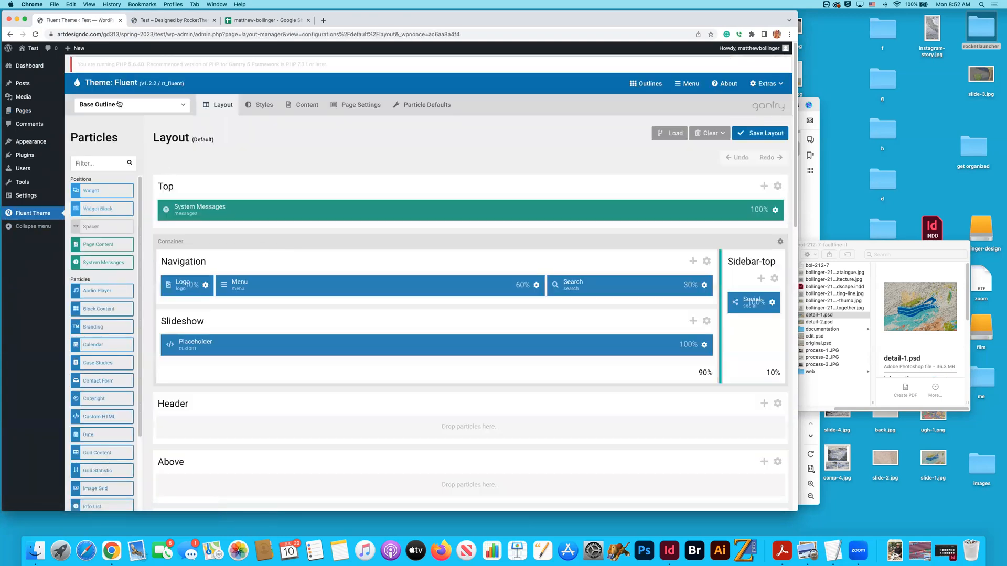
click(118, 103)
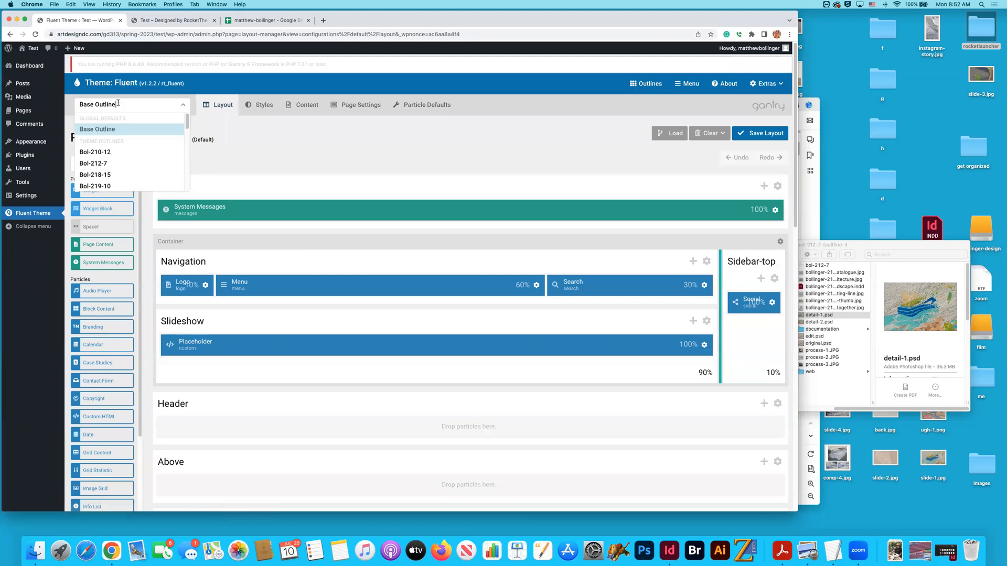
scroll(116, 160, down, 5)
scroll(115, 160, down, 5)
click(273, 174)
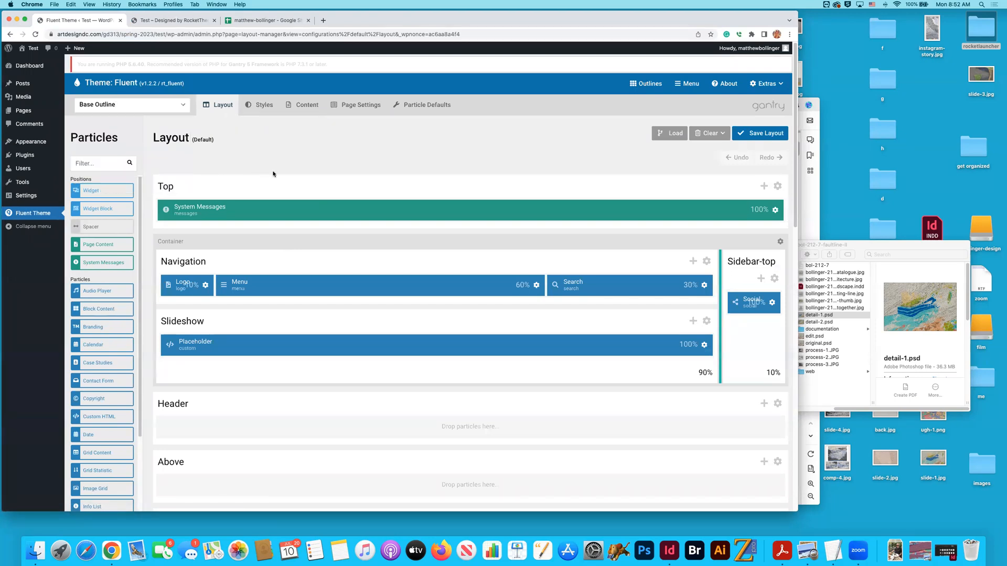
- Review the Projects section on the site's home page, and load the Home outline in the Fluent theme layout manager
click(168, 20)
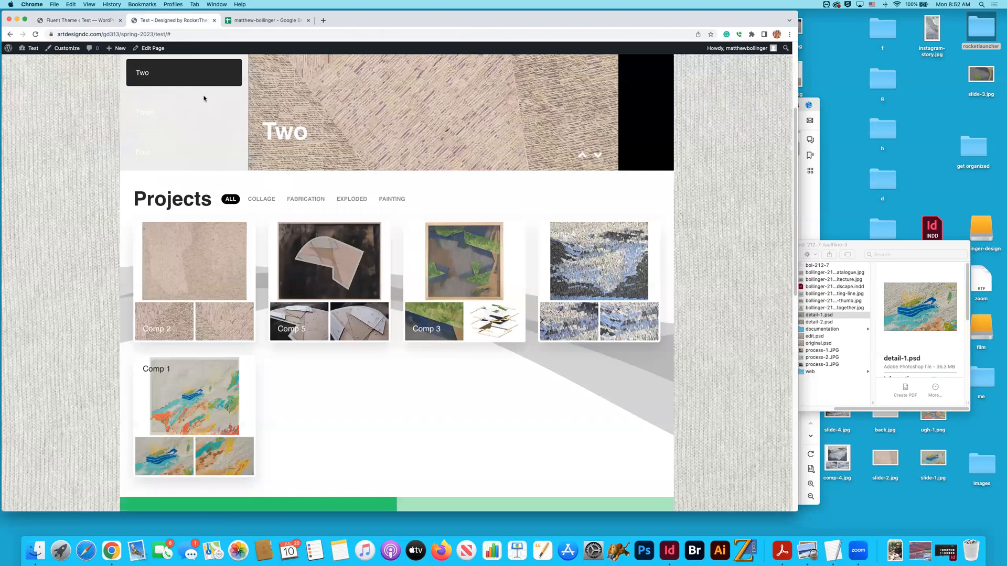
scroll(185, 191, down, 2)
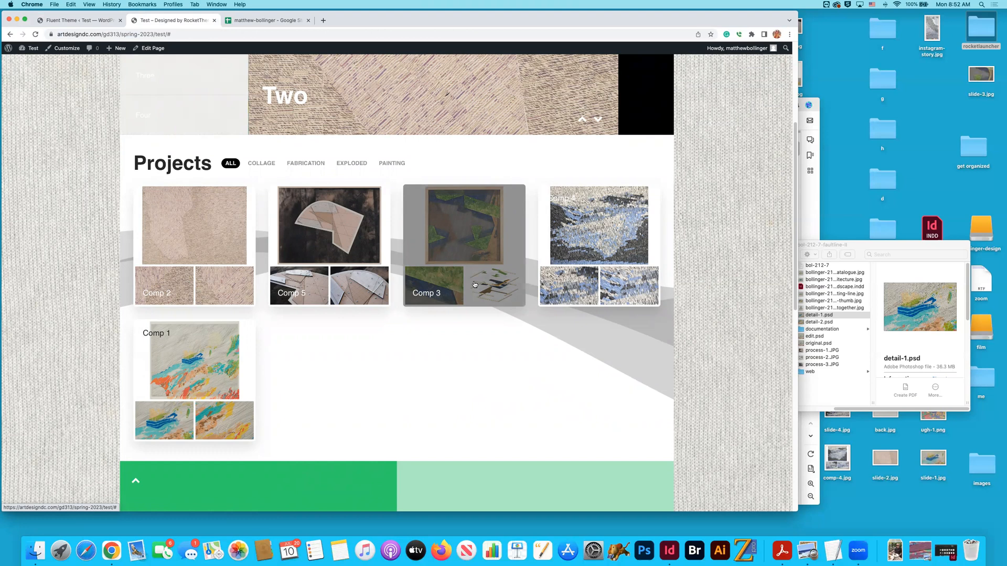
scroll(235, 257, up, 4)
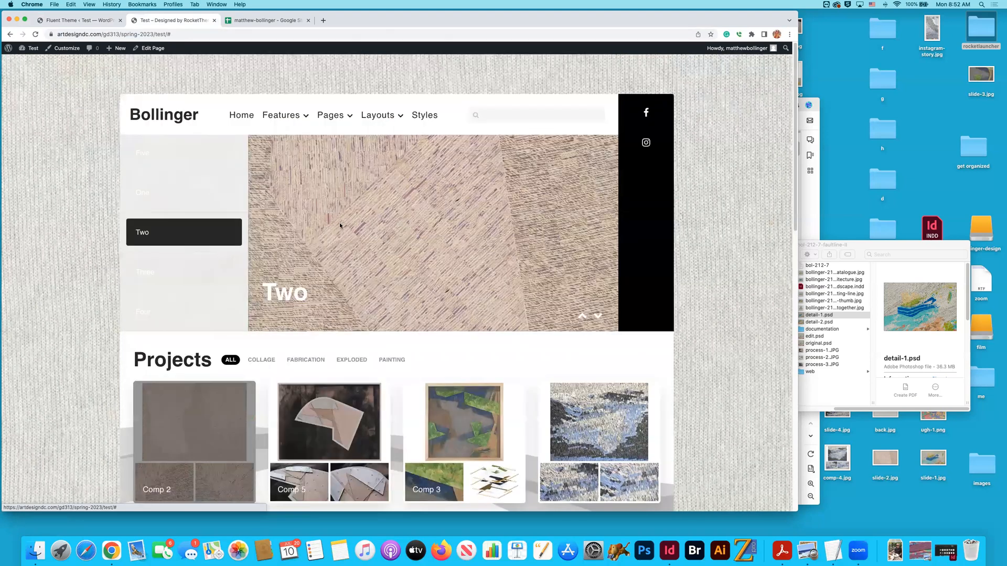
scroll(338, 223, down, 5)
scroll(339, 222, up, 5)
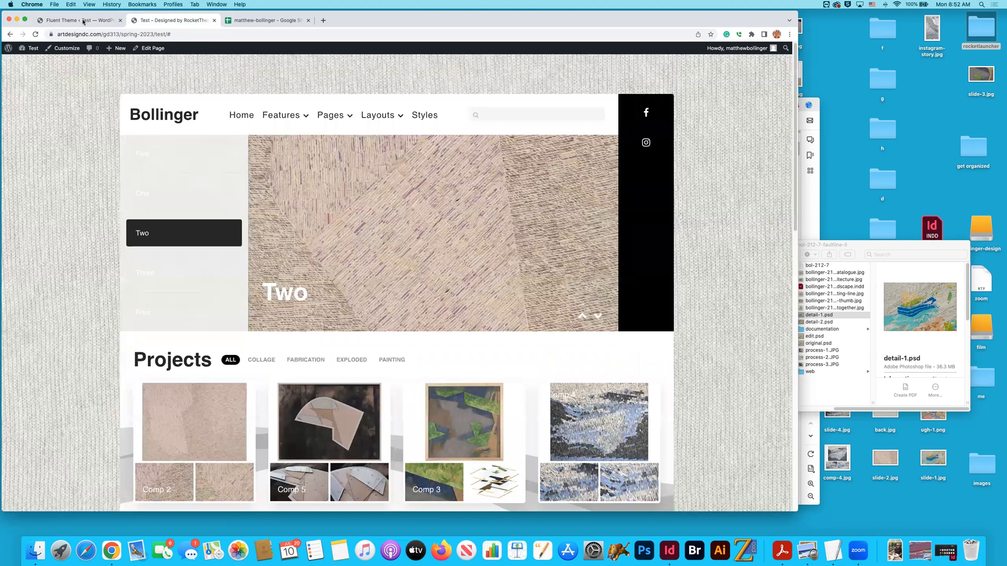
key(ctrl+shift+Tab)
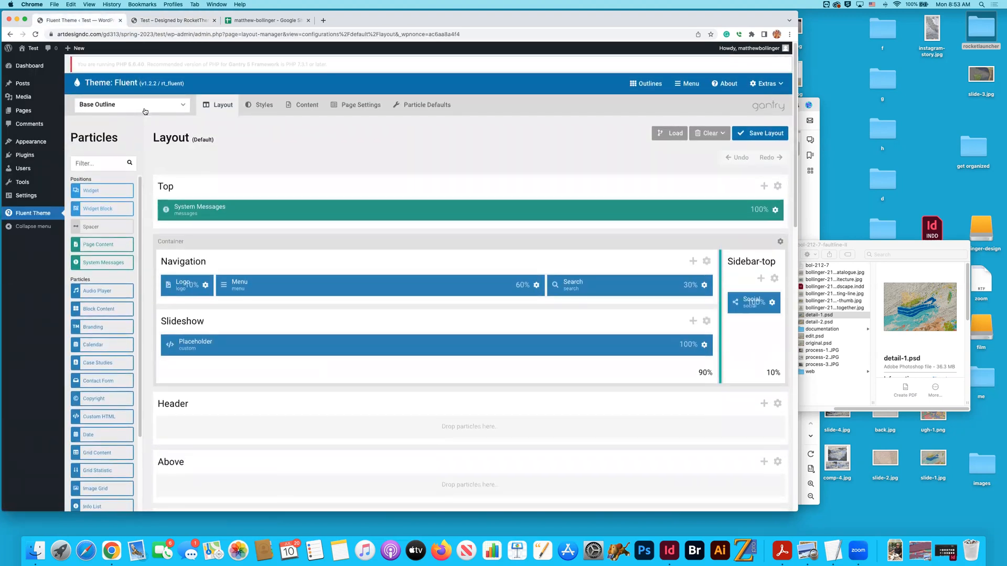
click(145, 107)
scroll(127, 152, down, 5)
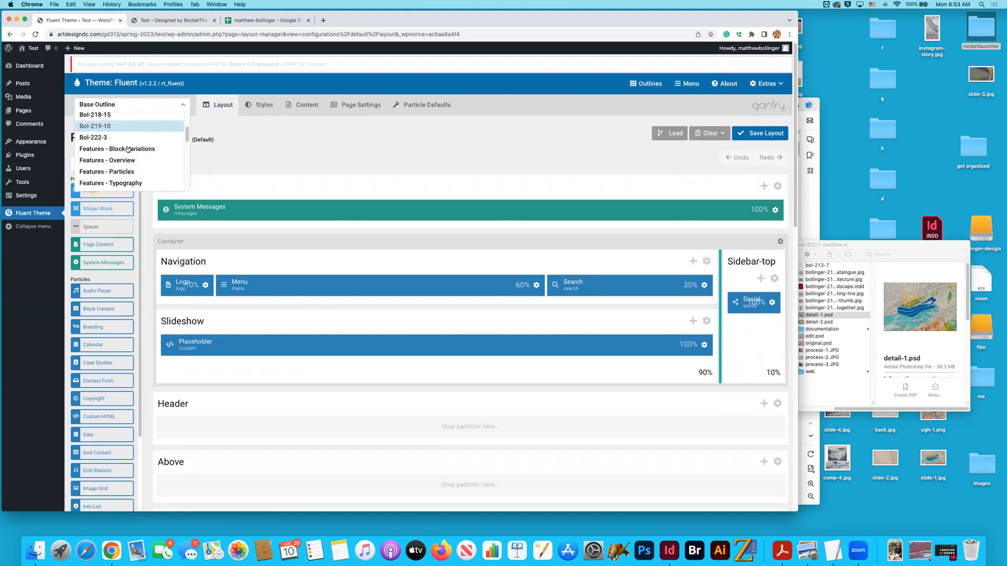
click(112, 164)
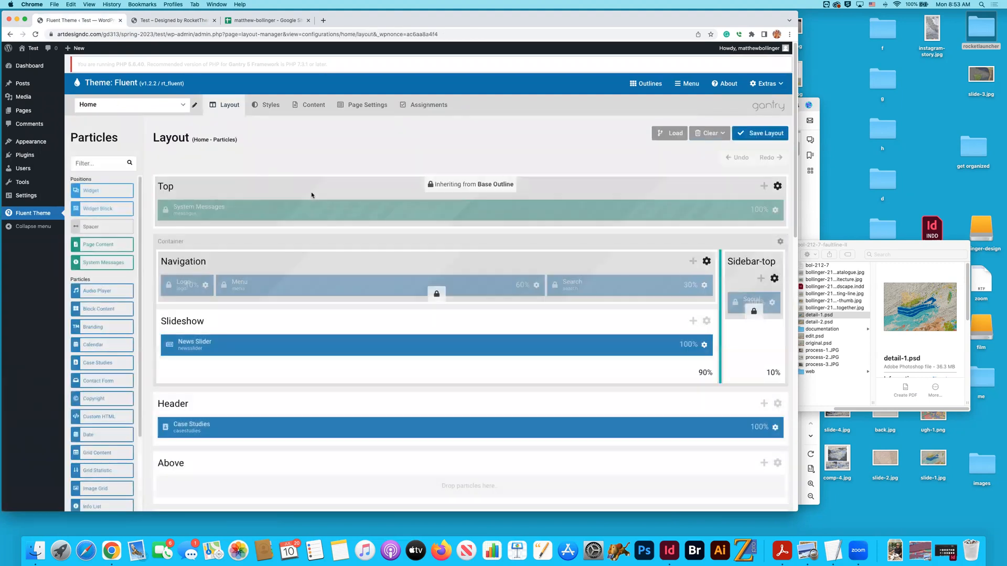
- Open the Case Studies particle in the Header section and its Collage case
scroll(411, 216, down, 4)
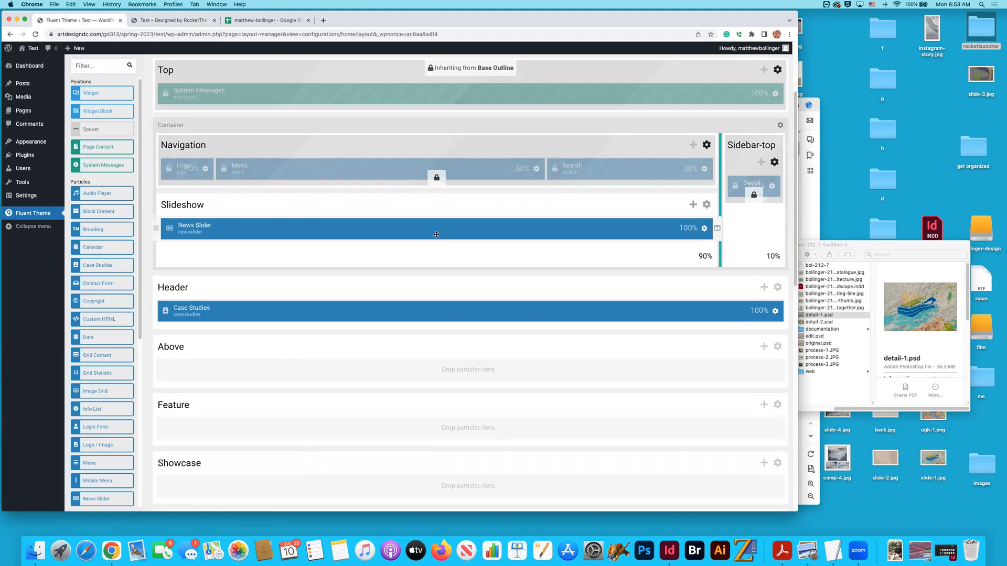
click(773, 312)
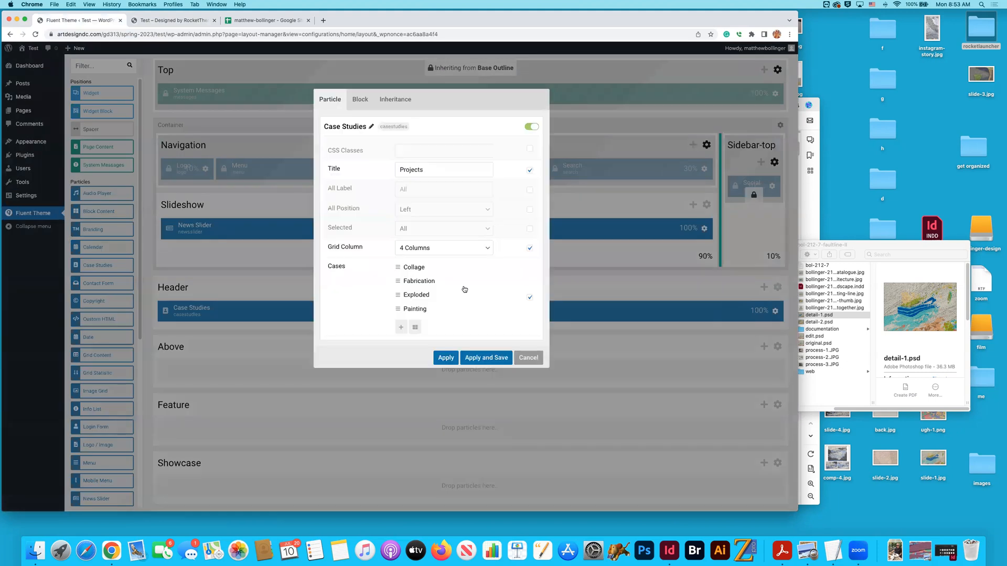
click(412, 268)
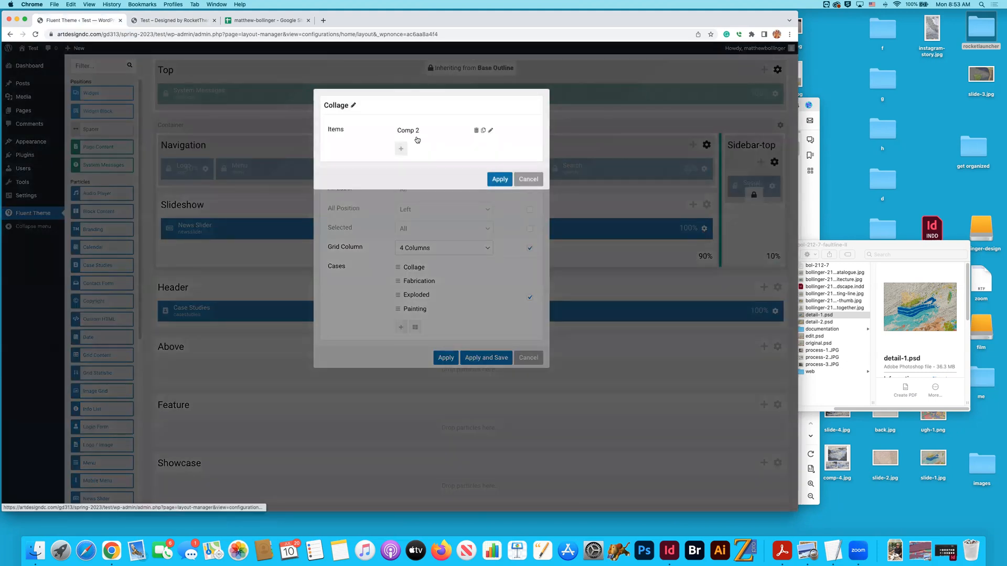
- Compare the home page's projects with the portfolio spreadsheet and copy the Caulfield code bol-218-15
click(249, 22)
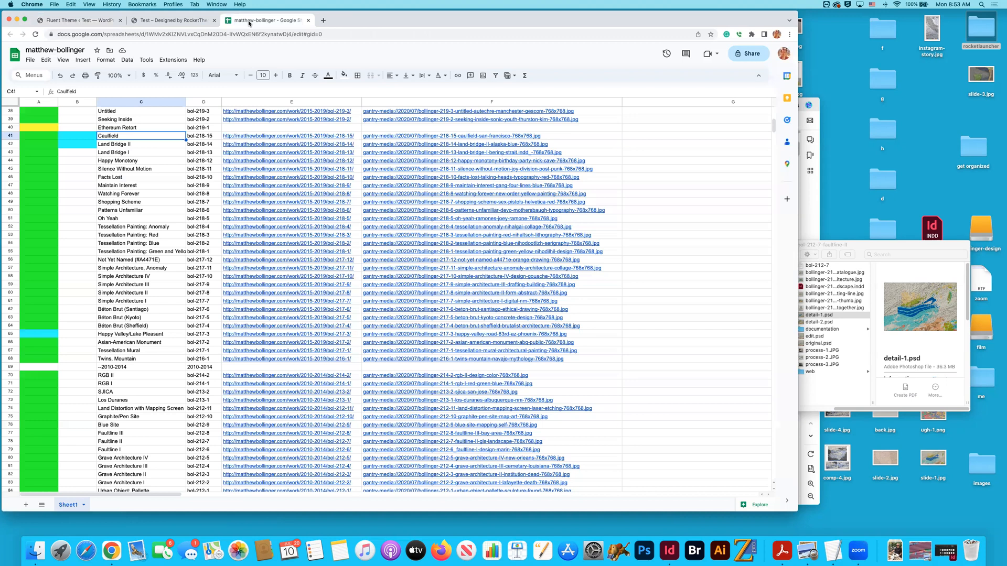
click(199, 24)
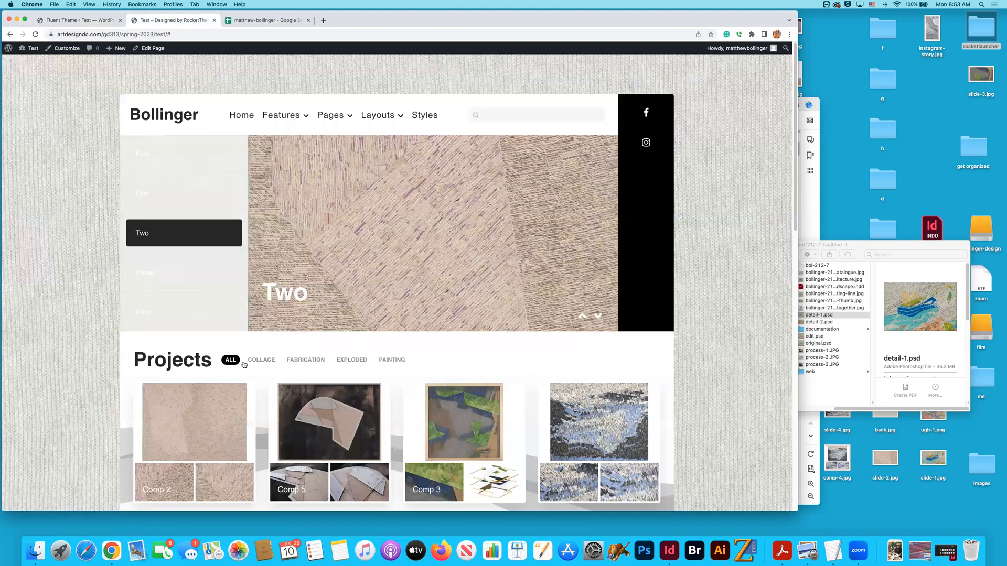
scroll(308, 254, down, 2)
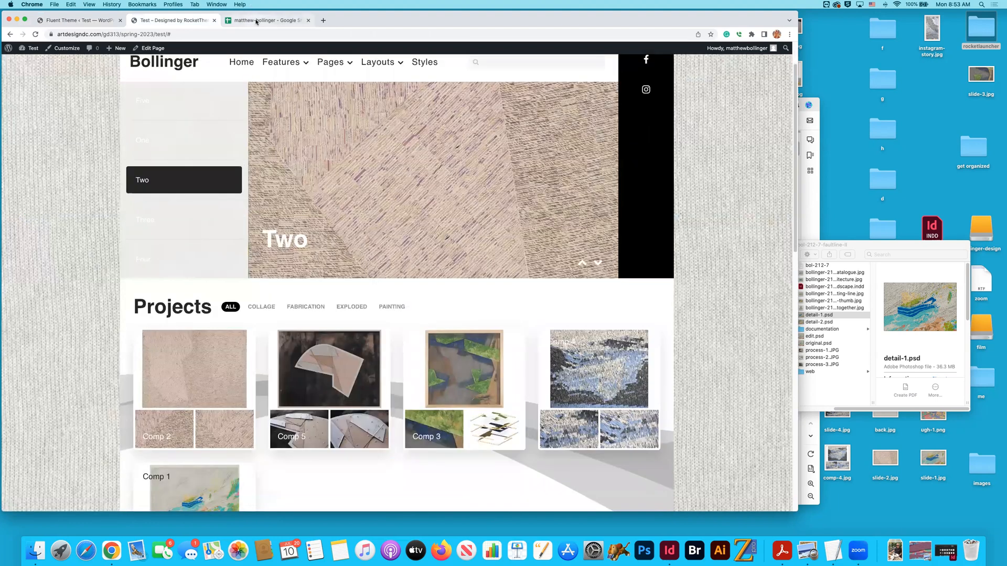
key(ctrl+Tab)
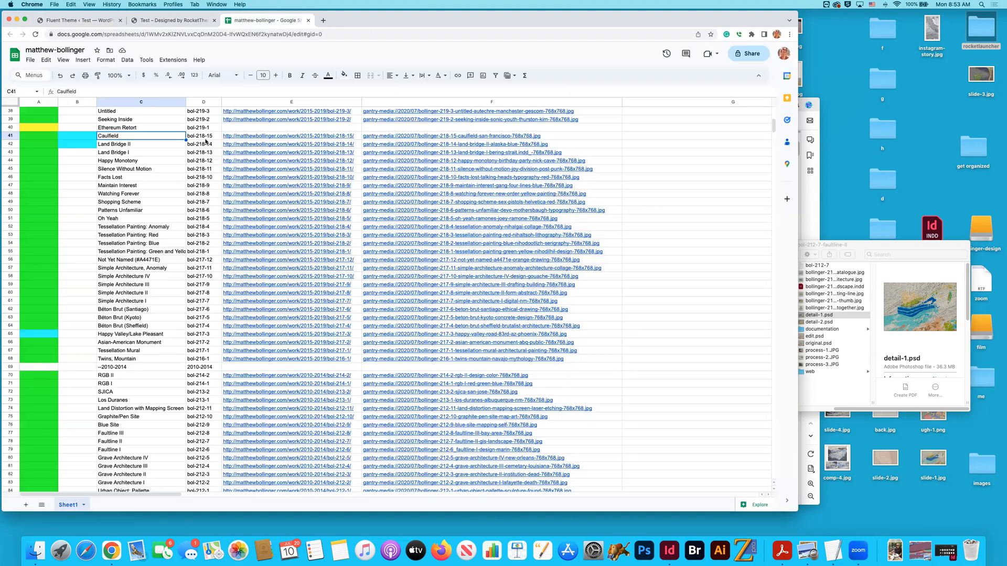
double_click(204, 137)
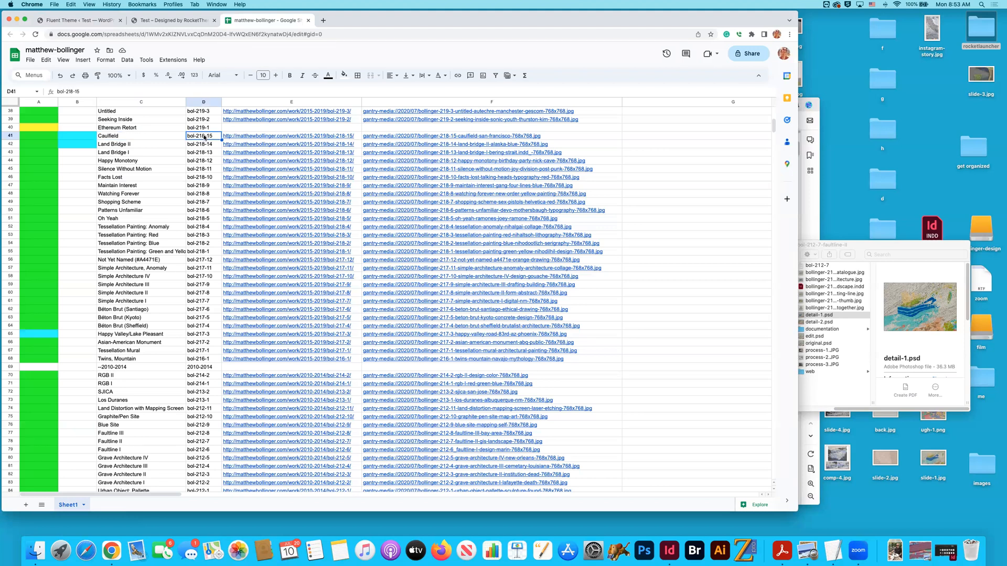
drag(212, 136, 183, 136)
key(super+c)
- Rename the Collage case's Comp 2 item as bol-218-15 and open its settings
click(74, 22)
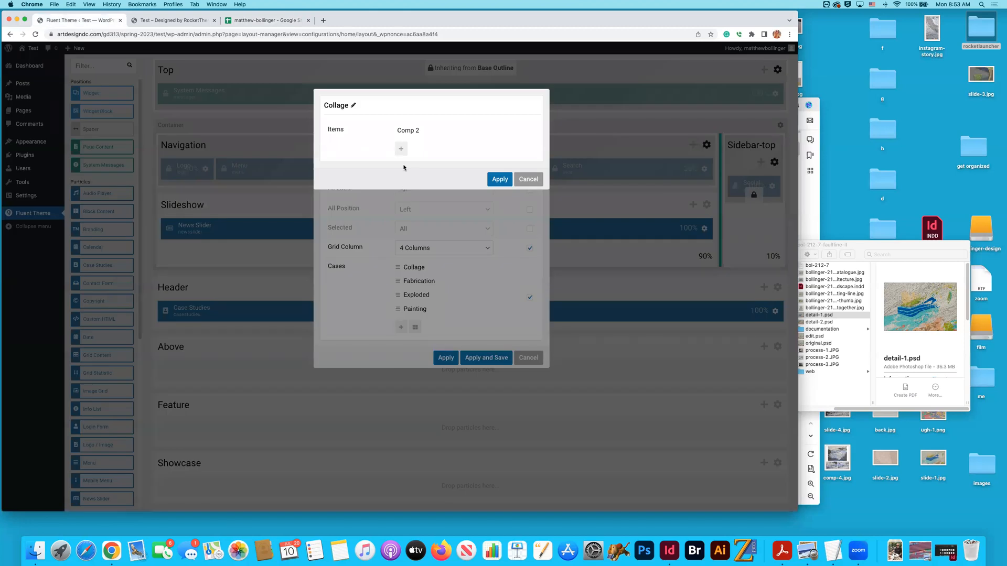
click(490, 130)
key(super+v)
click(382, 139)
click(412, 133)
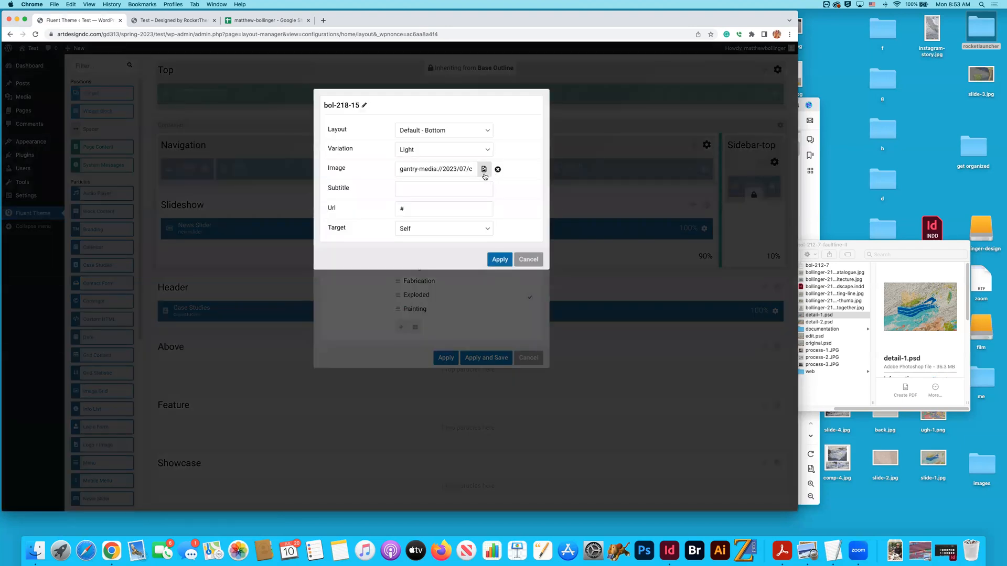
- Copy the bol-218-15 page address from the TextEdit list and paste it as the item's Url
key(super+Tab)
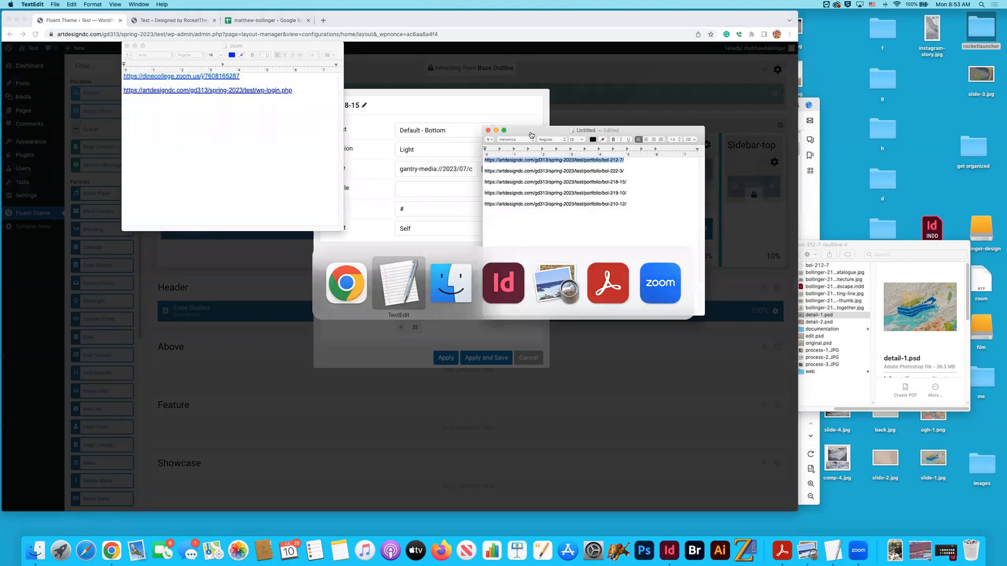
drag(632, 183, 467, 181)
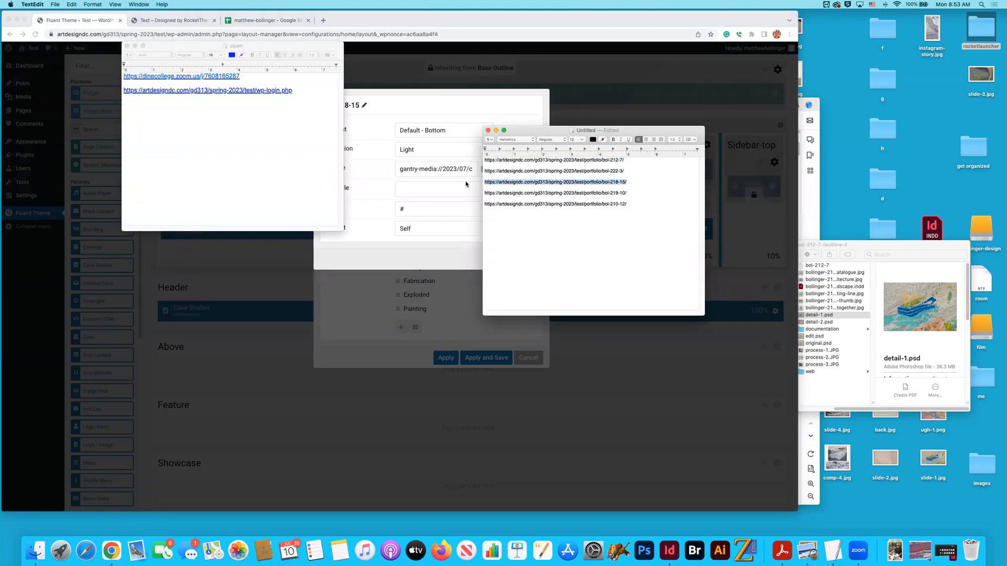
click(392, 113)
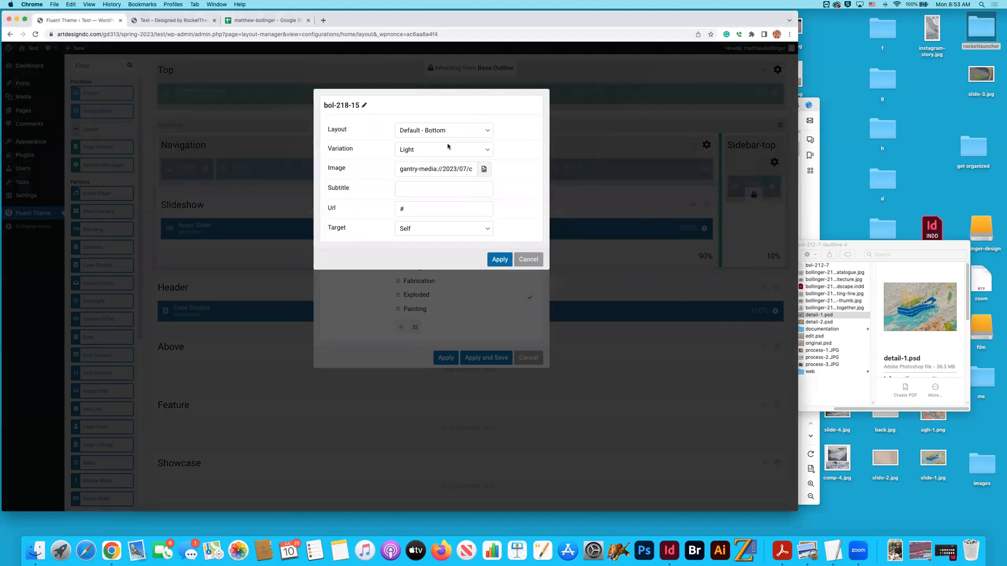
triple_click(402, 209)
key(super+v)
- Keep the link target as Self and apply the bol-218-15 item and Collage case settings
click(488, 229)
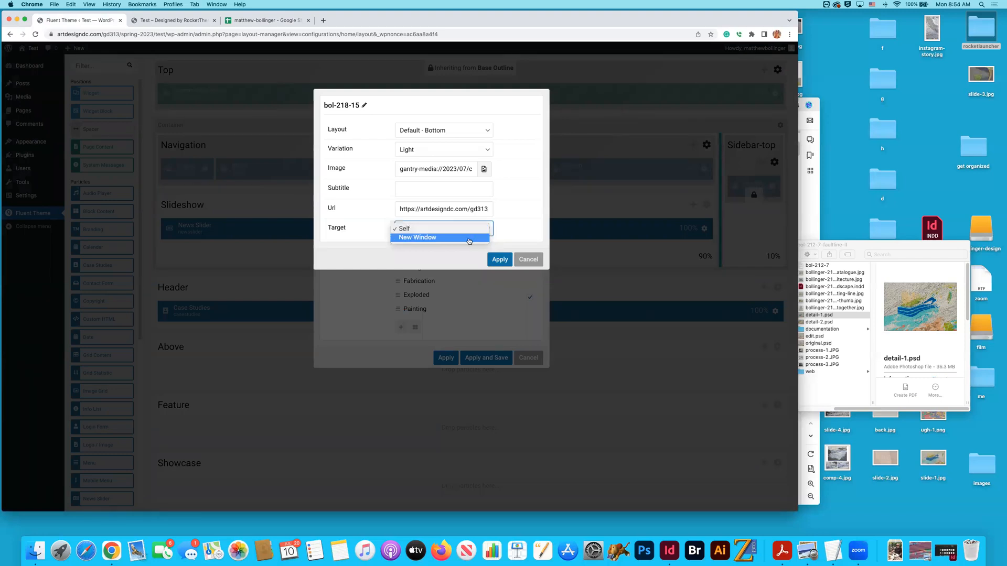
click(468, 230)
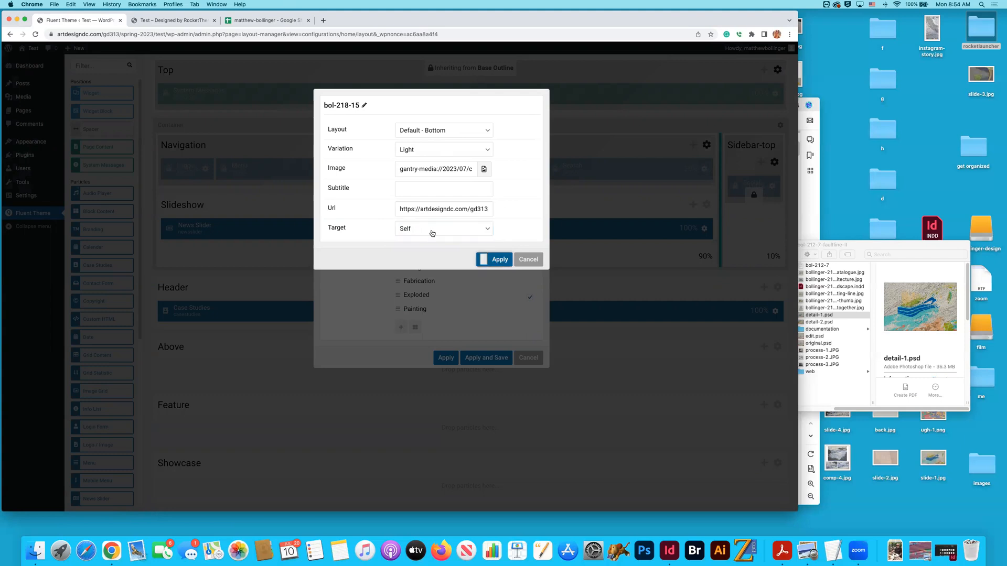
click(498, 259)
click(487, 183)
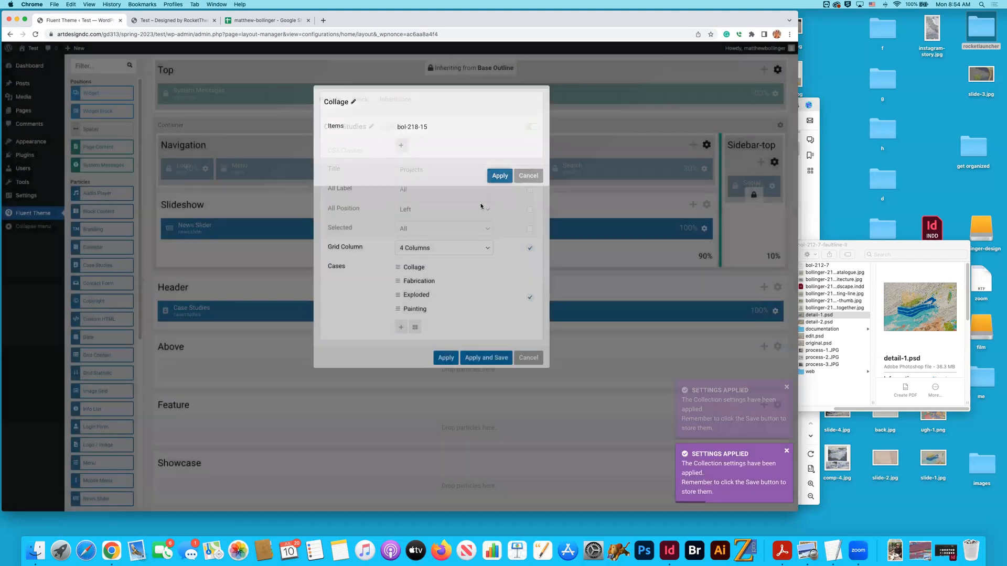
- Open the Fabrication case, and copy the Saw Mill Site Analysis code bol-210-12 from the portfolio spreadsheet
click(490, 281)
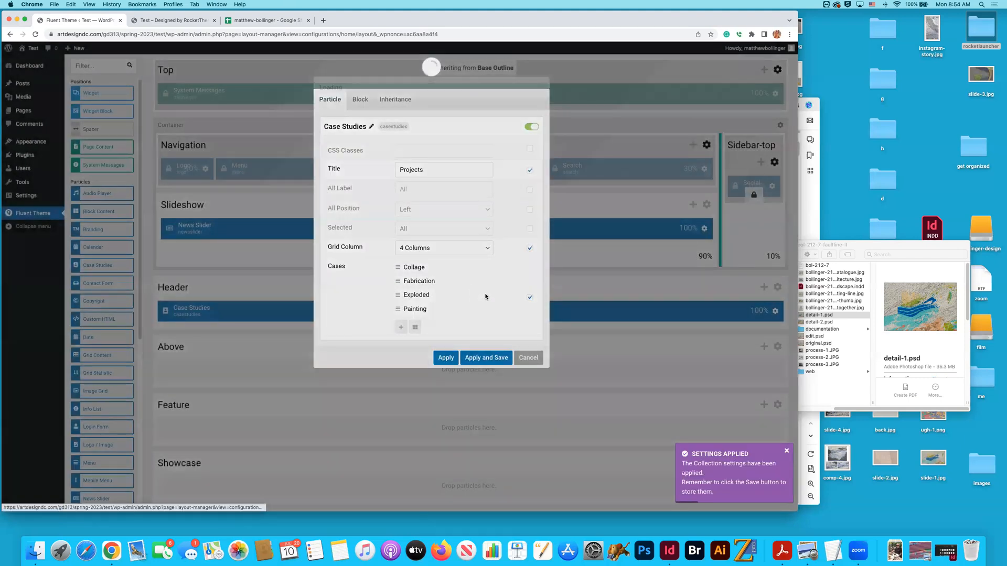
click(173, 20)
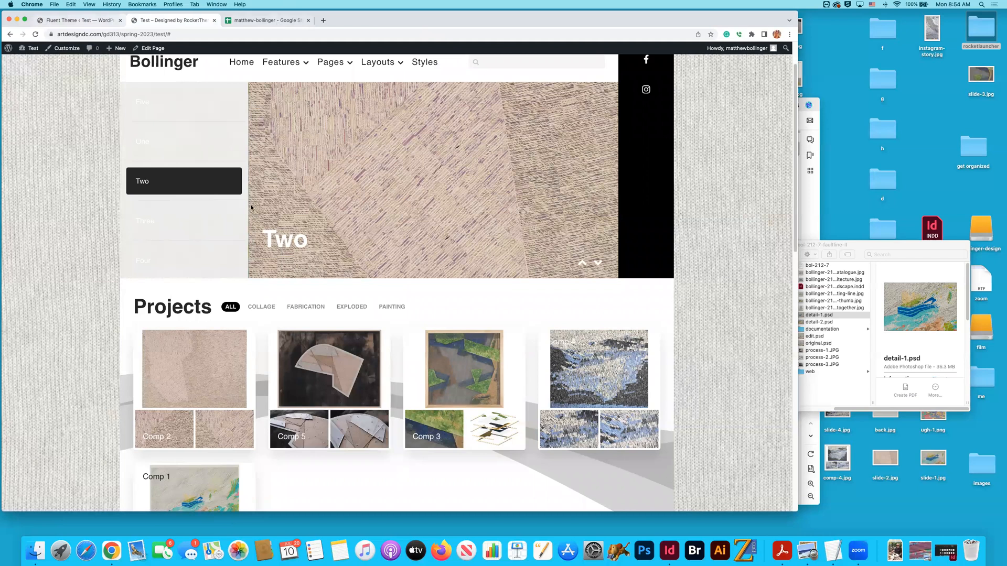
key(ctrl+Tab)
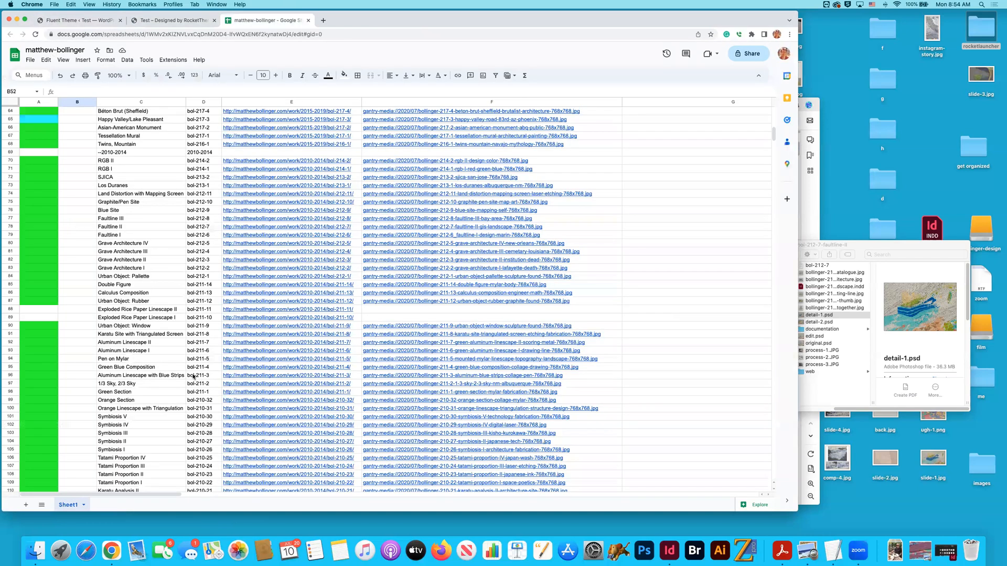
scroll(194, 434, down, 5)
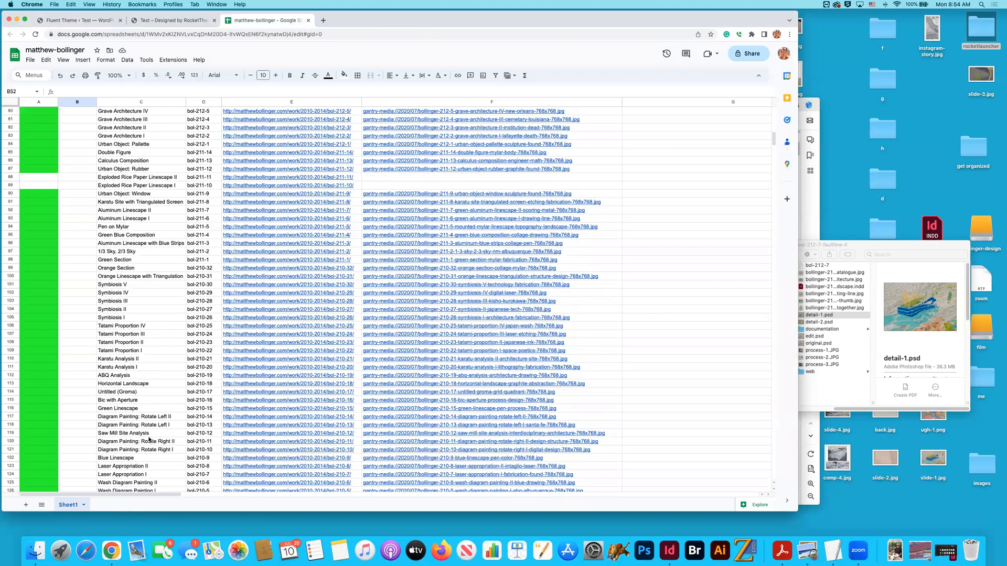
click(6, 434)
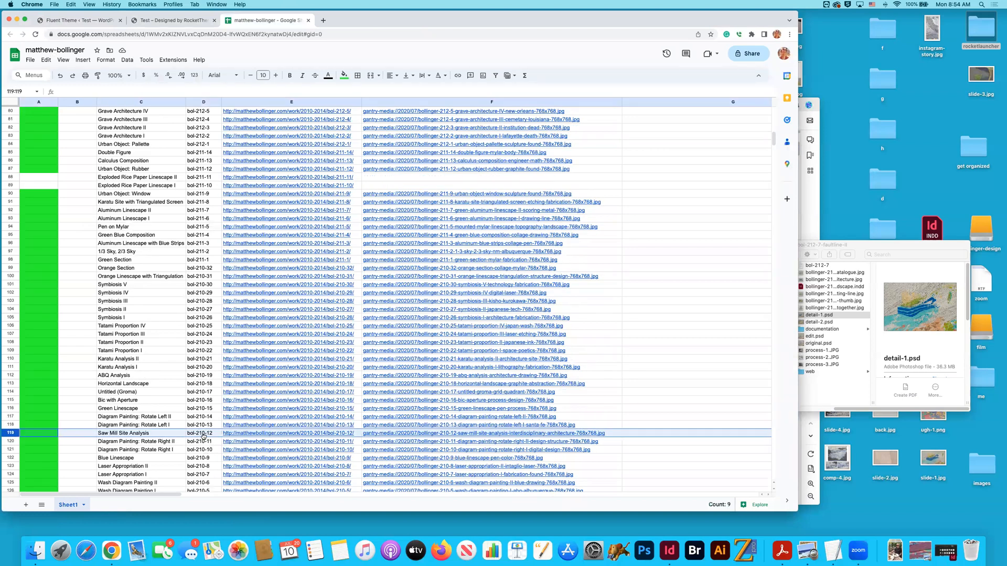
click(202, 432)
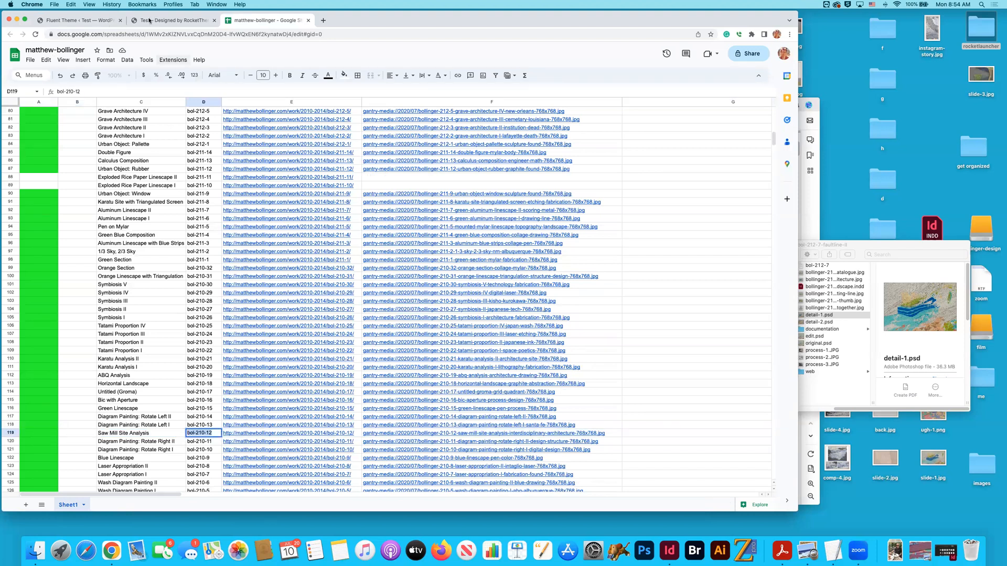
- Rename the Fabrication case's Comp 5 item as bol-210-12 and open its settings
click(101, 20)
click(489, 131)
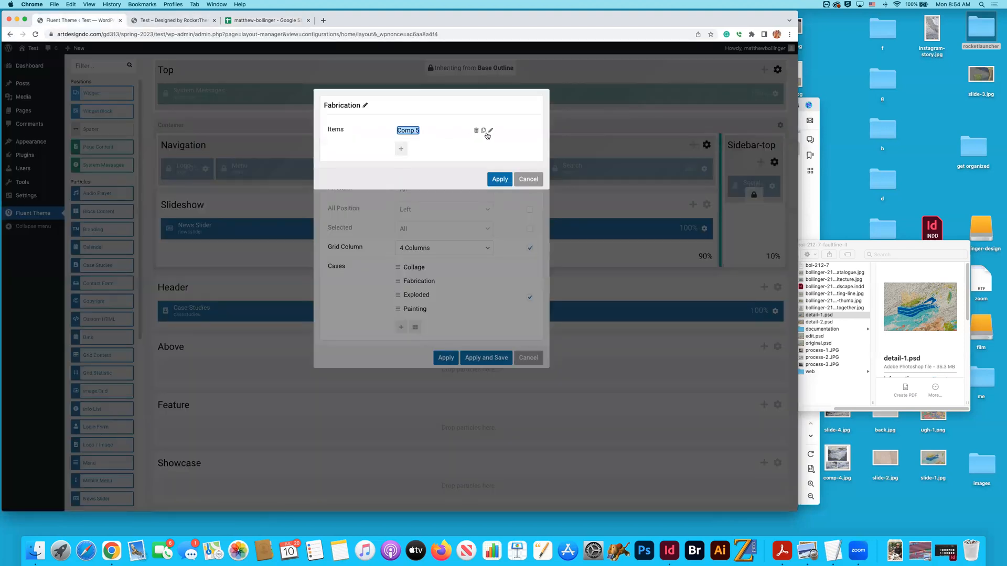
text(bol-210-12)
click(382, 145)
click(413, 132)
- Copy the bol-210-12 page address from the TextEdit list and paste it as the item's Url
click(173, 20)
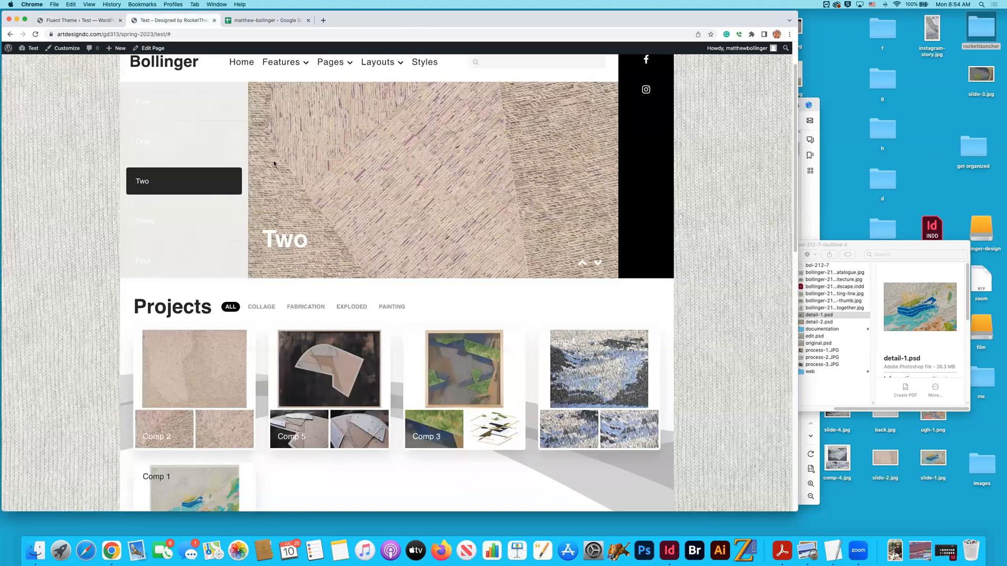
key(ctrl+Tab)
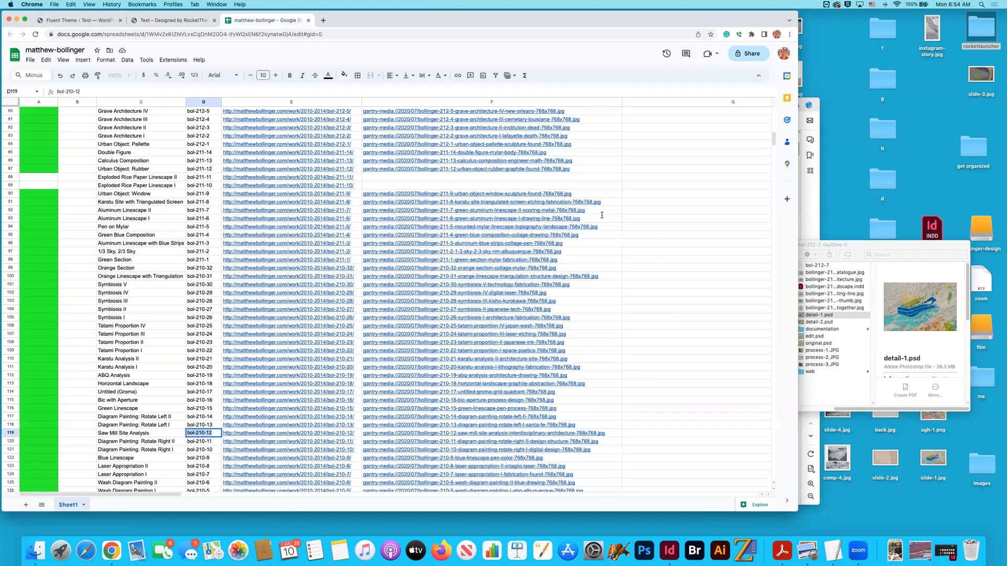
key(super+Tab)
drag(485, 205, 498, 211)
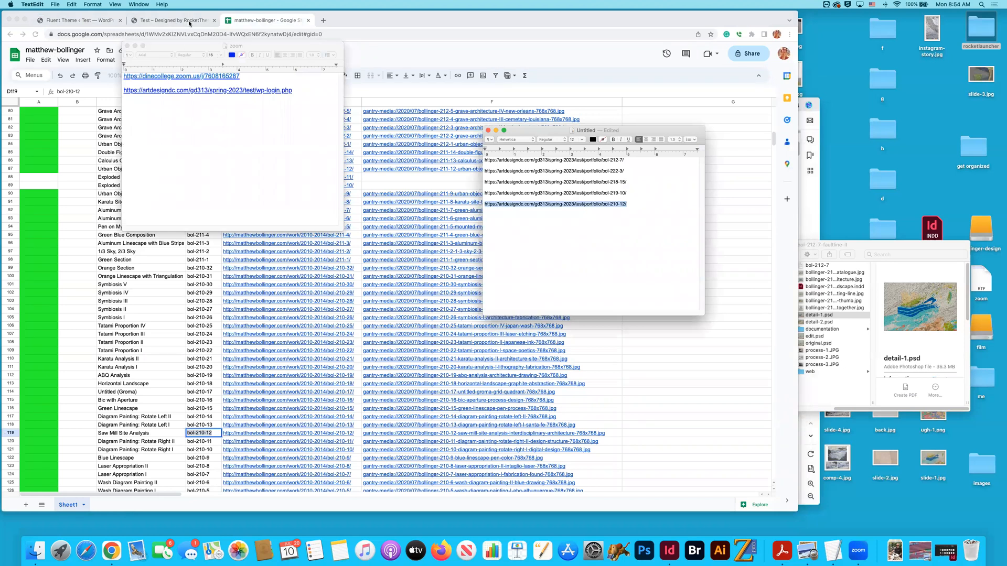
click(96, 24)
triple_click(412, 209)
key(super+v)
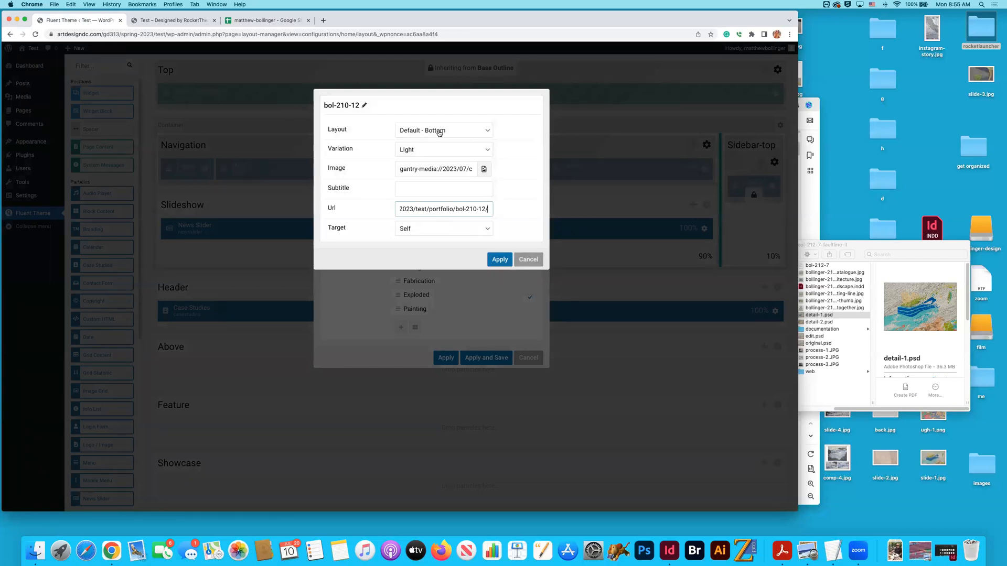
- Apply the bol-210-12 item and Fabrication case settings, and open the Exploded case
click(500, 259)
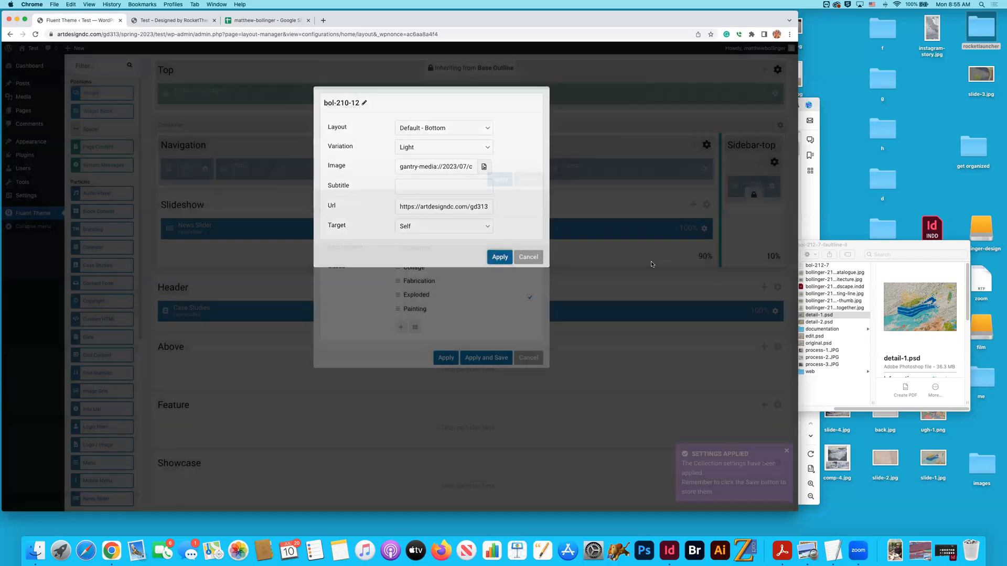
click(490, 181)
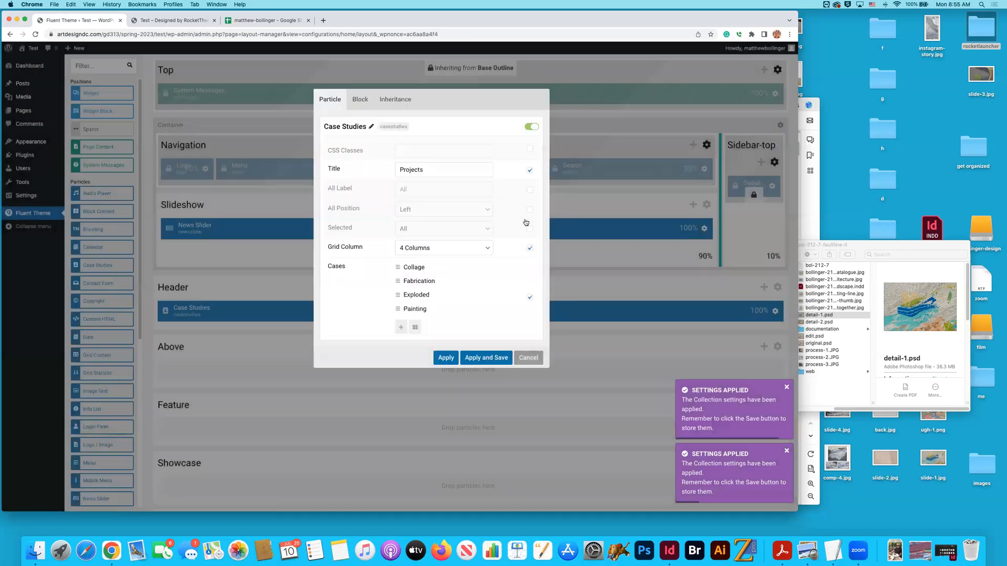
click(417, 295)
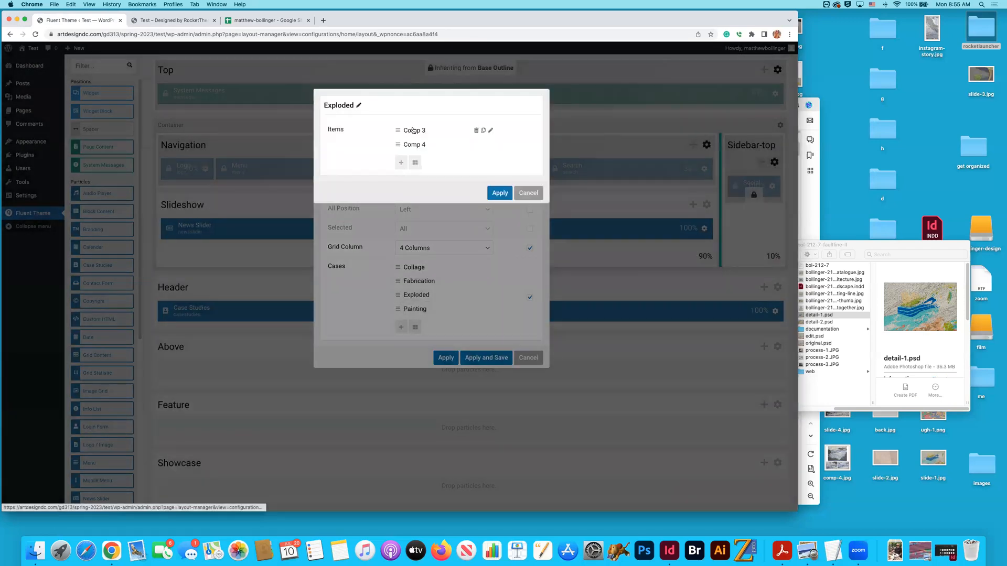
- Find Exploded Axon III in the portfolio spreadsheet, checking against the TextEdit address list, and copy its code bol-219-10
click(176, 20)
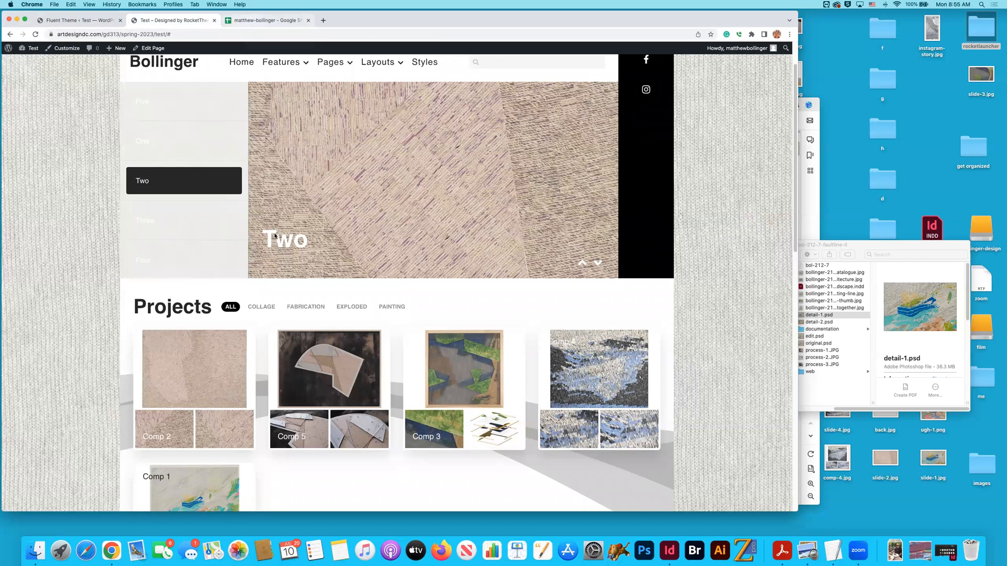
key(ctrl+Tab)
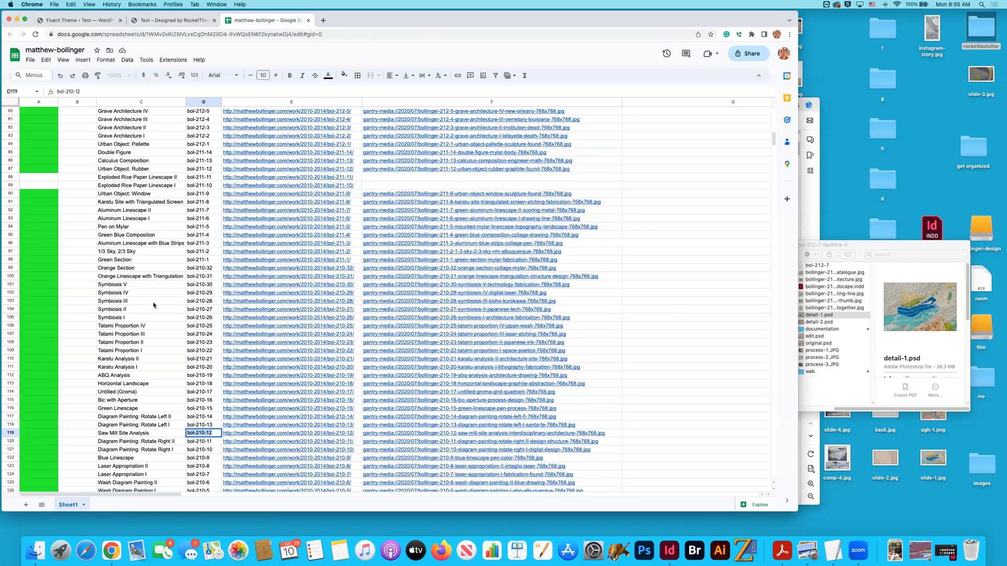
click(153, 302)
scroll(157, 304, up, 3)
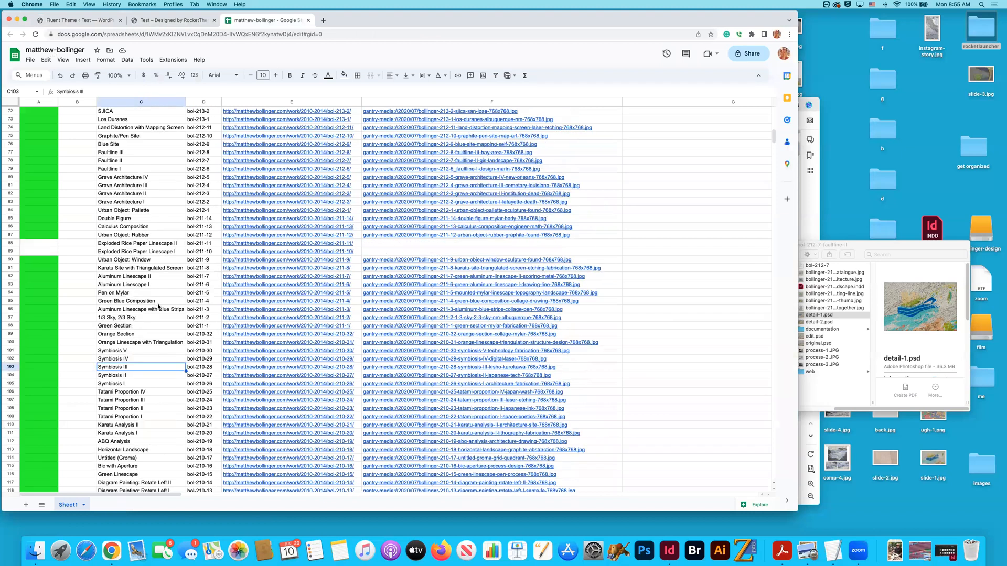
scroll(161, 307, up, 8)
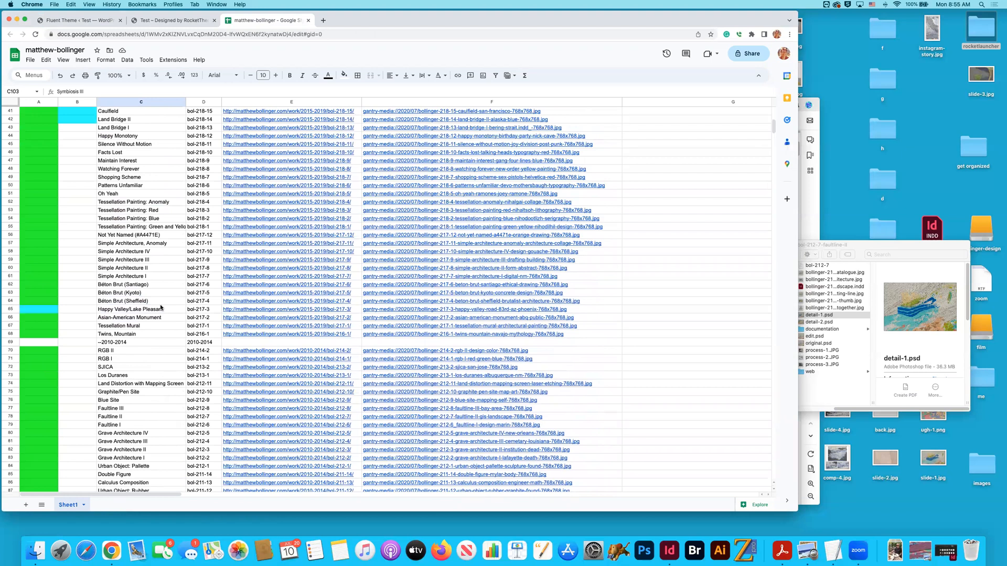
scroll(150, 311, up, 1)
scroll(150, 311, up, 4)
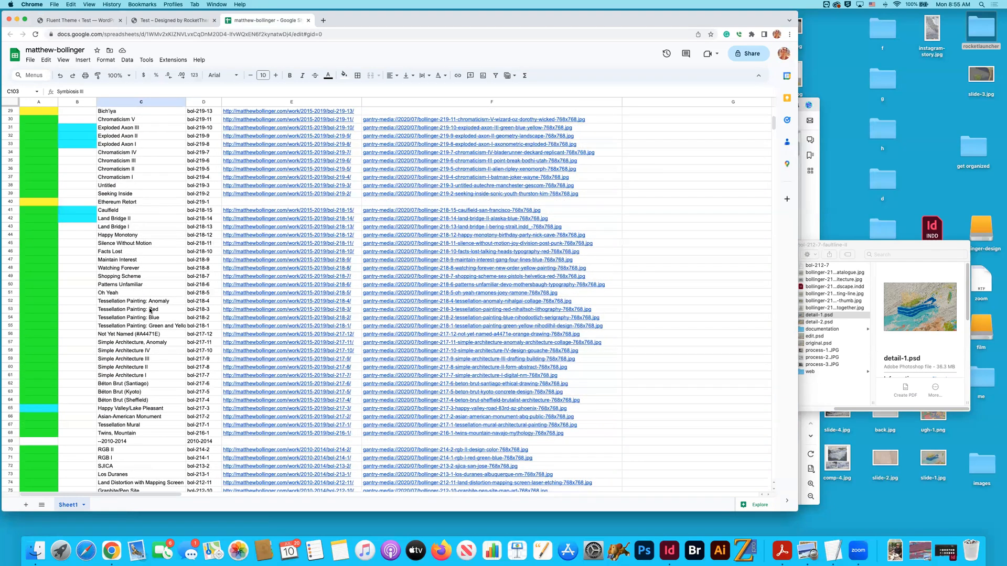
scroll(150, 310, up, 4)
click(116, 245)
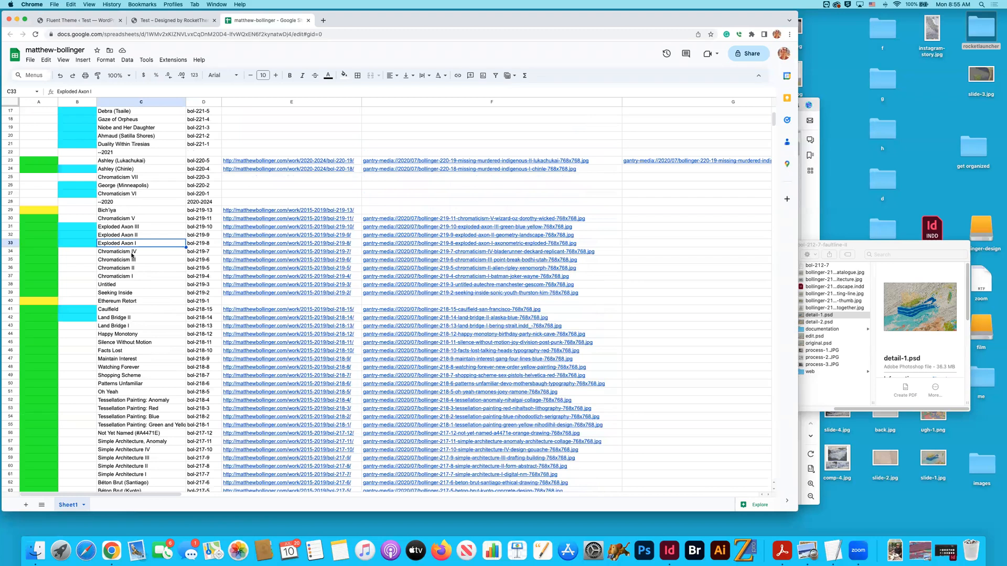
key(super+Tab)
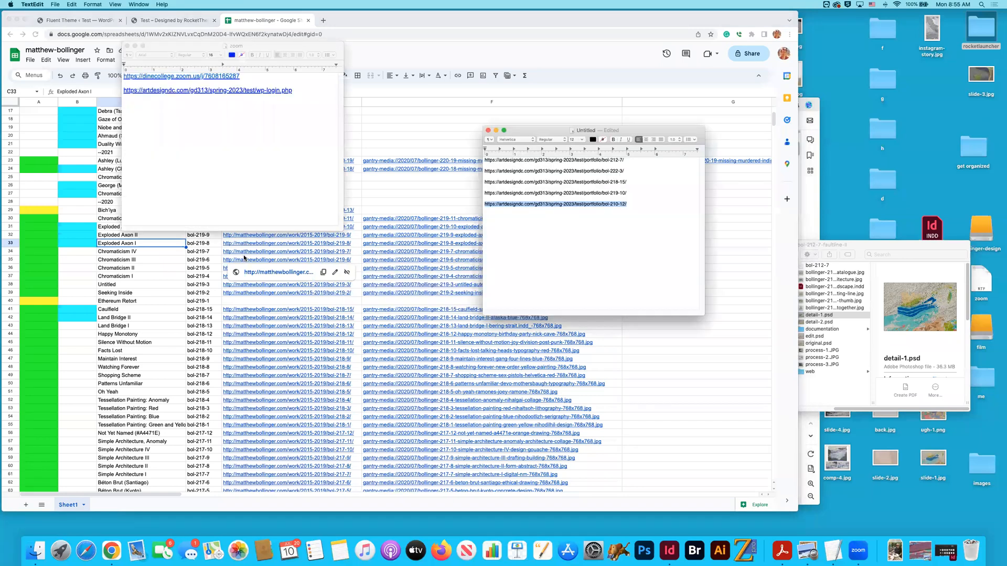
key(super+Tab)
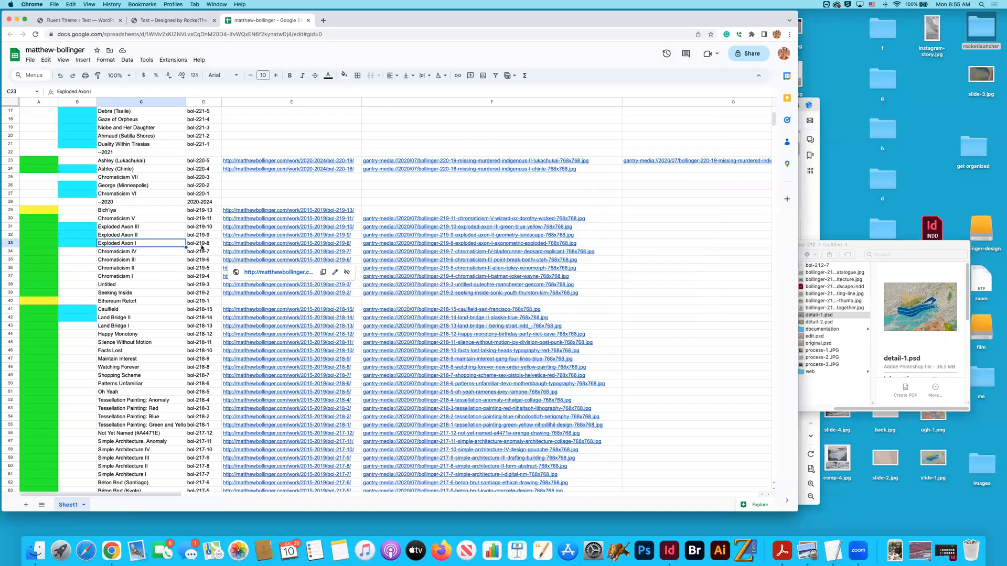
click(9, 228)
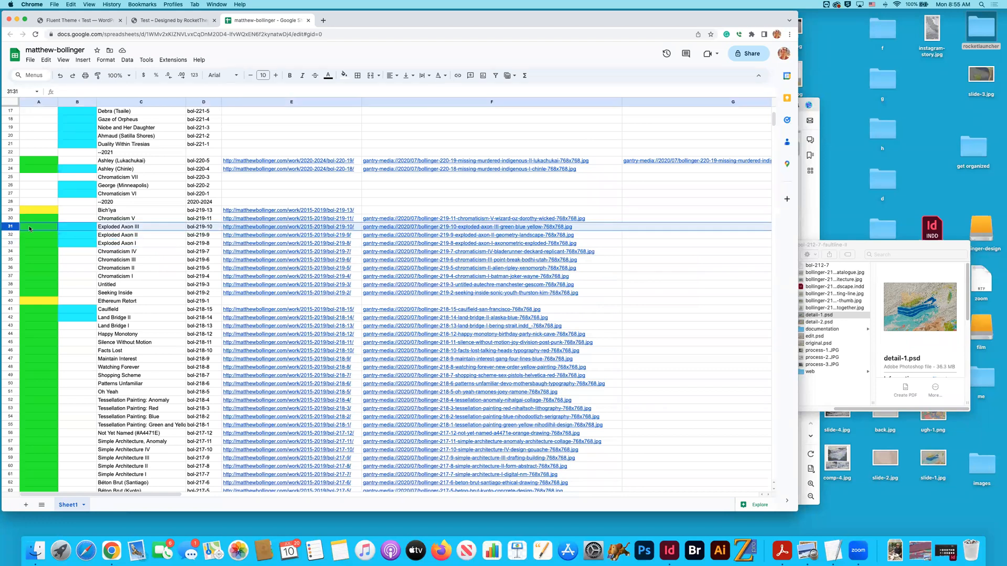
click(195, 226)
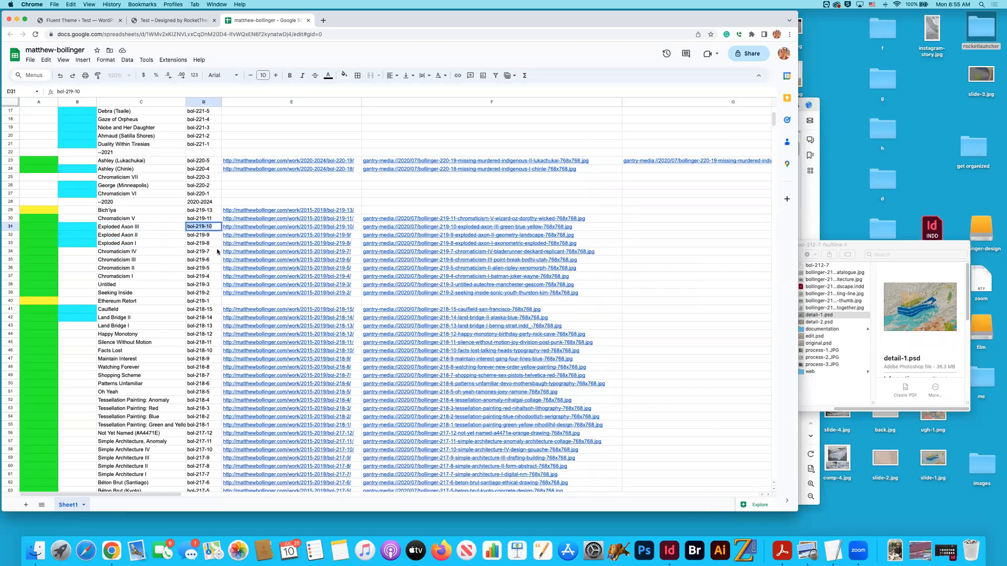
- Rename the Exploded case's Comp 3 item as bol-219-10
click(157, 20)
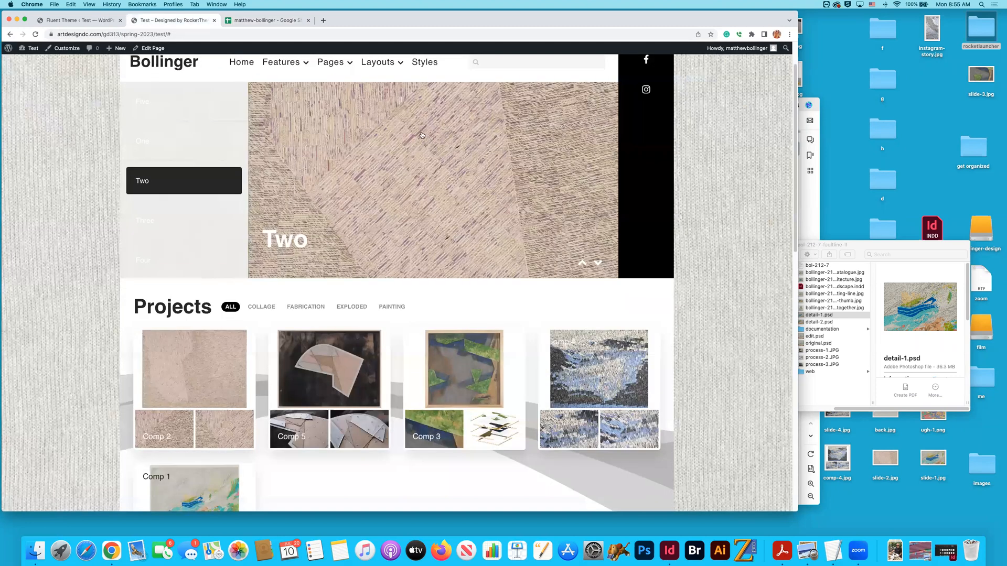
key(ctrl+shift+Tab)
text(bol-219-10)
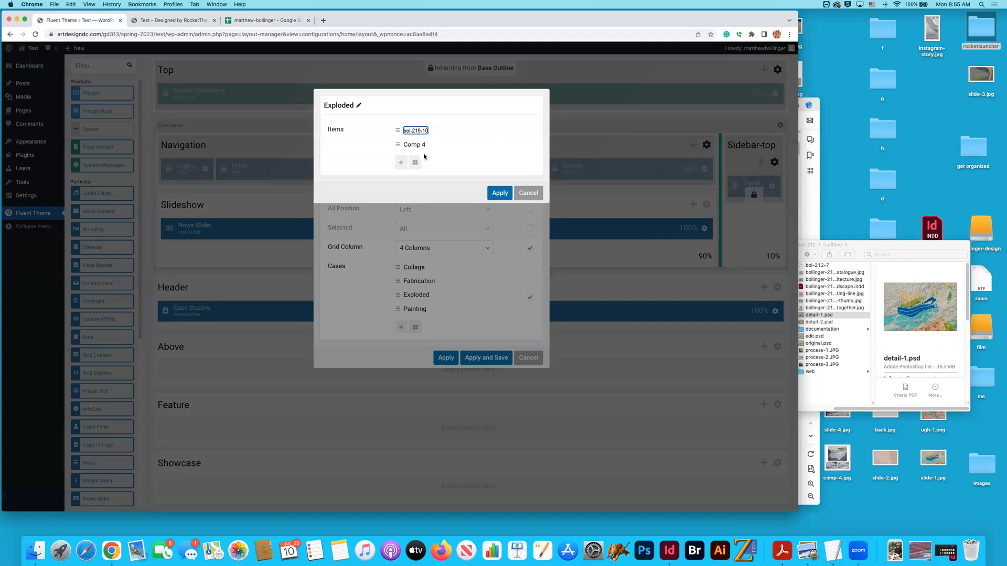
click(376, 151)
- Check the home page's Projects grid and the portfolio spreadsheet to identify the project behind the Comp 4 item
click(173, 21)
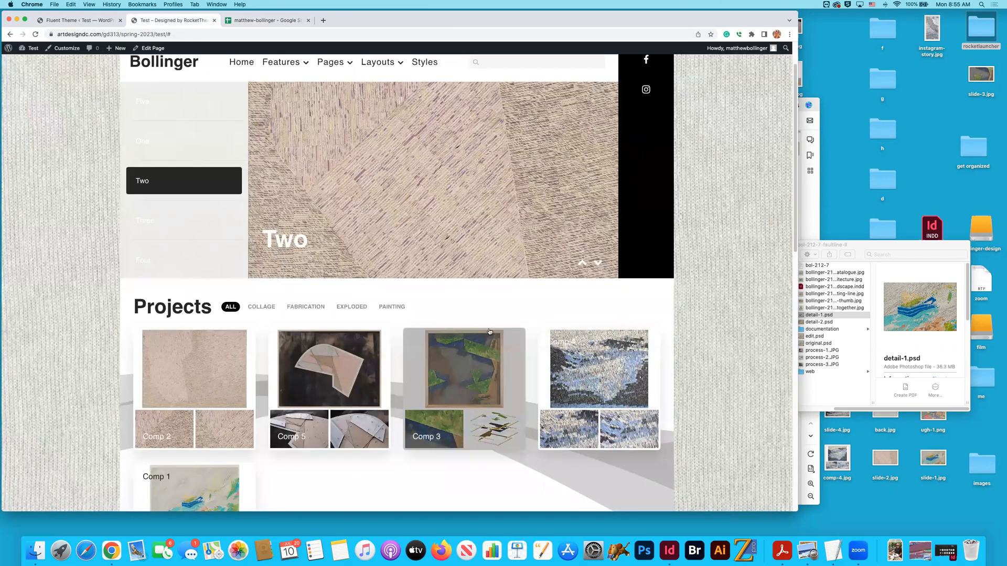
click(282, 22)
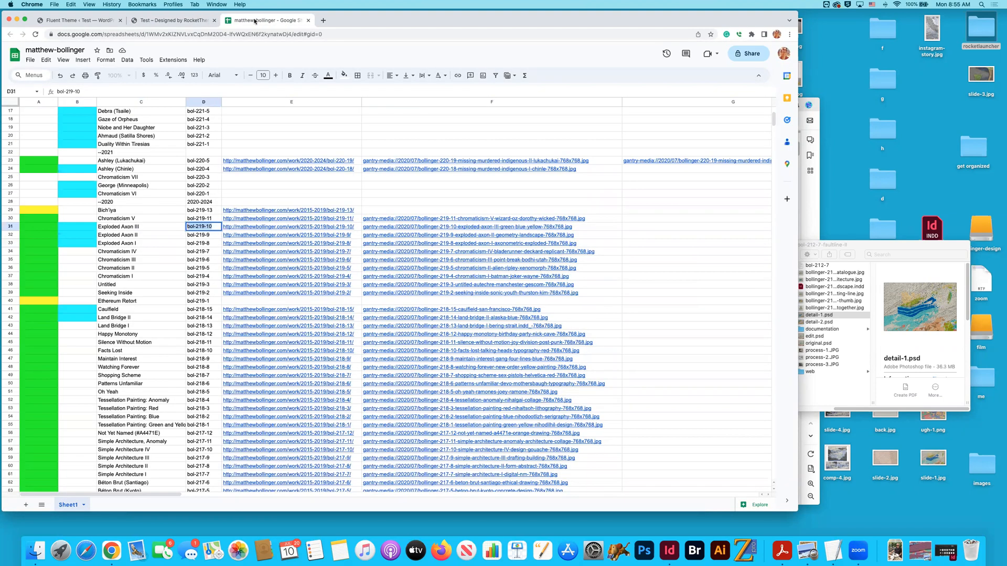
click(186, 20)
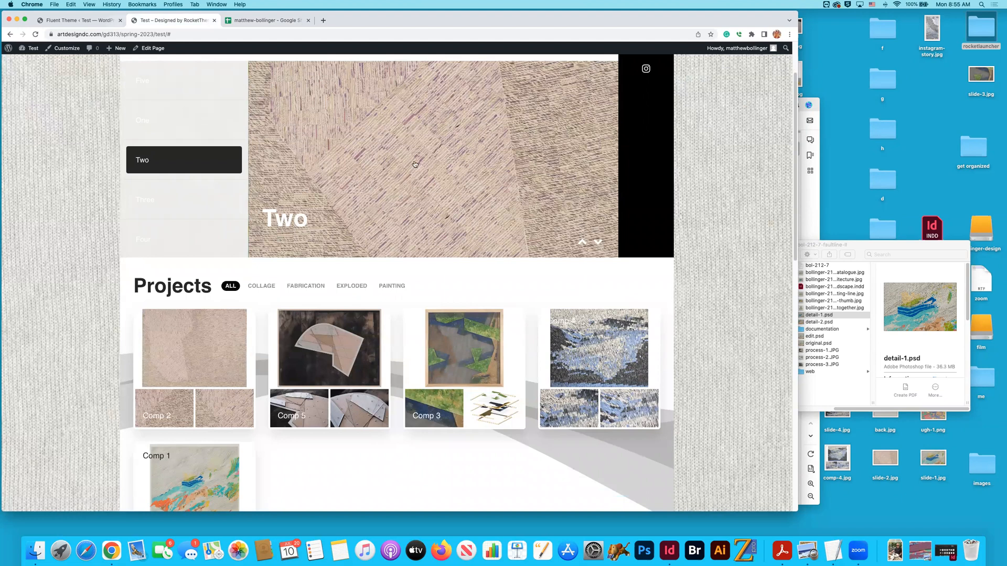
click(99, 21)
click(178, 22)
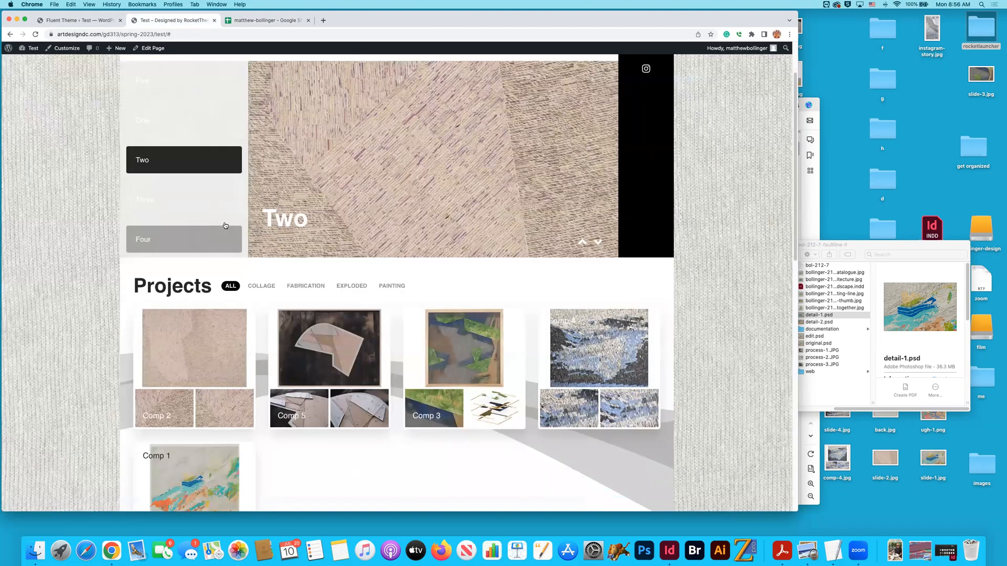
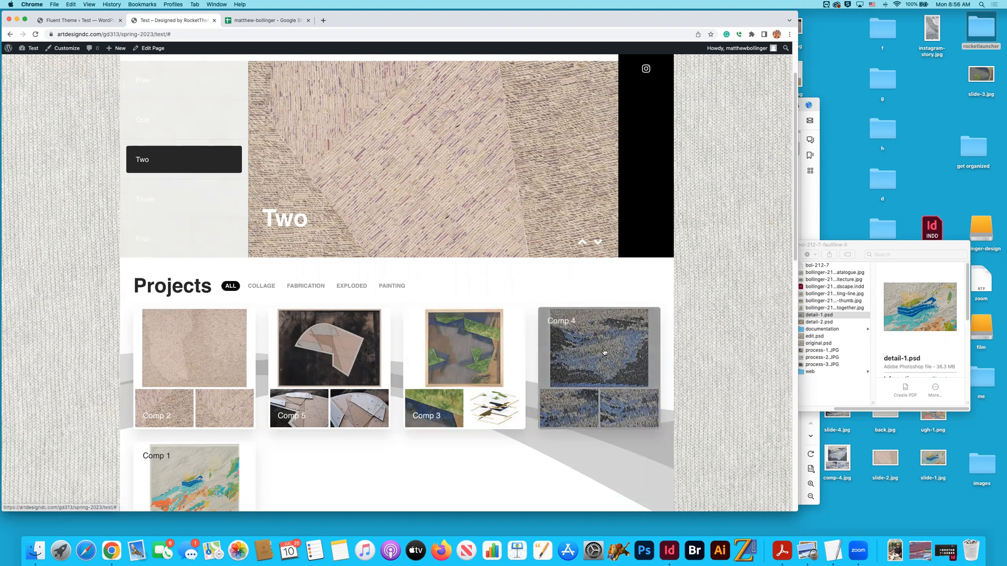
- Find Vestre Svartisen (Saltfjellet) in the portfolio spreadsheet and copy its code bol-222-3
click(75, 21)
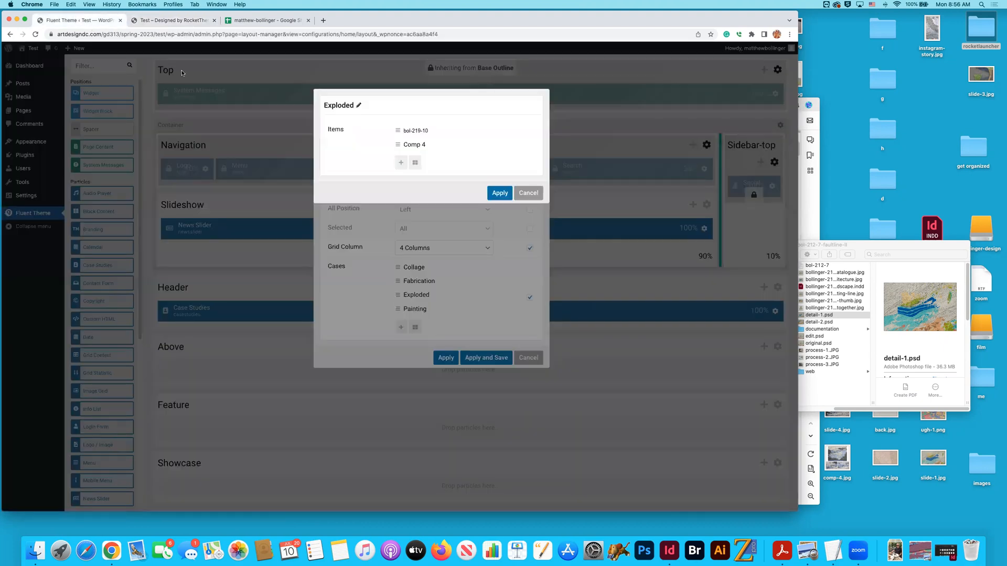
click(262, 21)
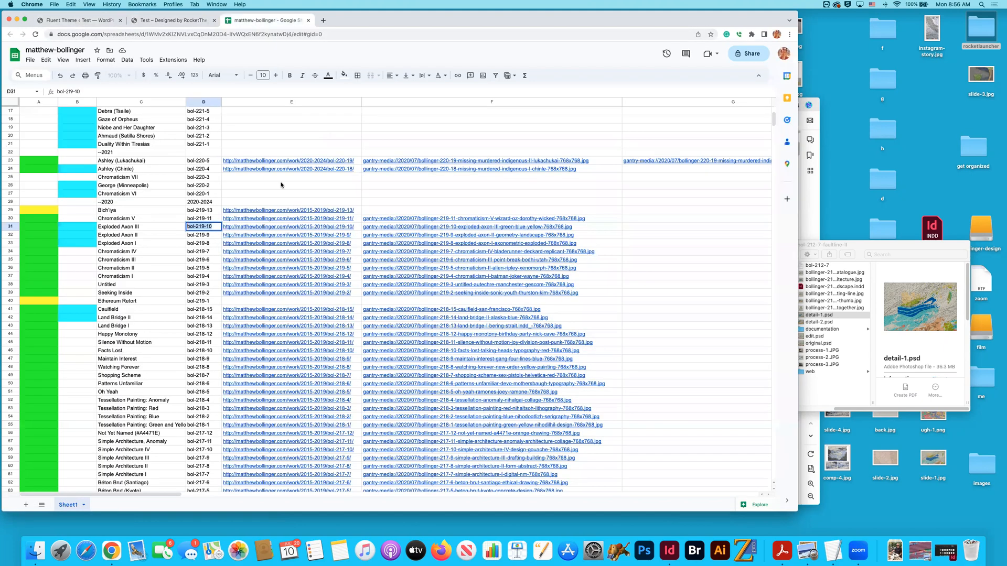
click(112, 186)
scroll(125, 190, up, 5)
click(200, 204)
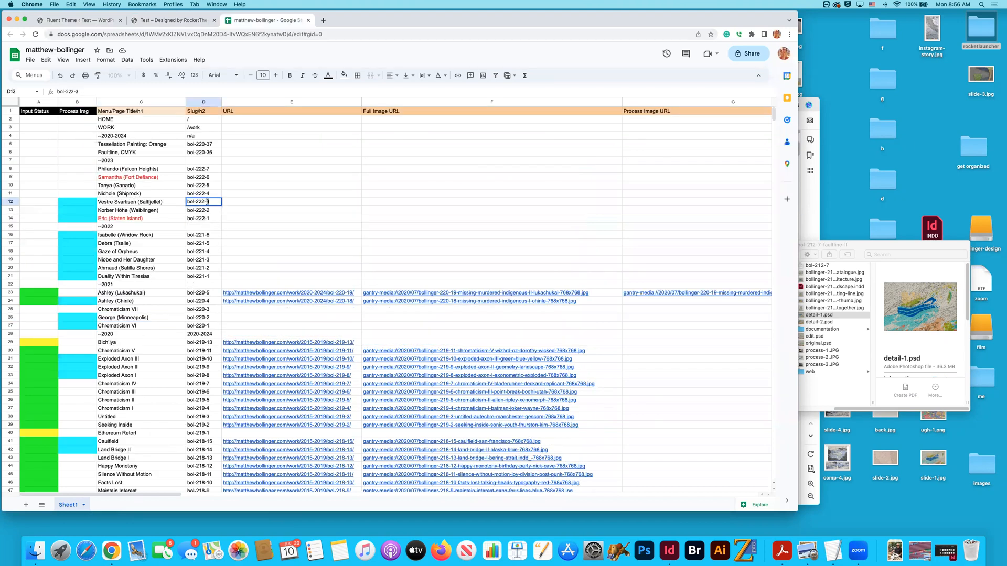
key(super+c)
- Rename the Exploded case's Comp 4 item as bol-222-3
click(79, 20)
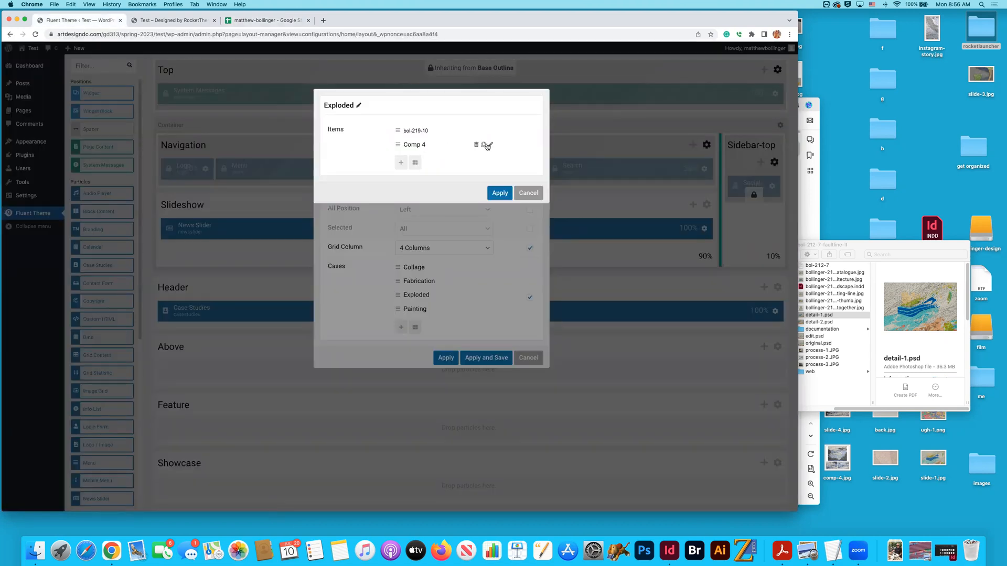
double_click(477, 144)
key(super+v)
click(419, 131)
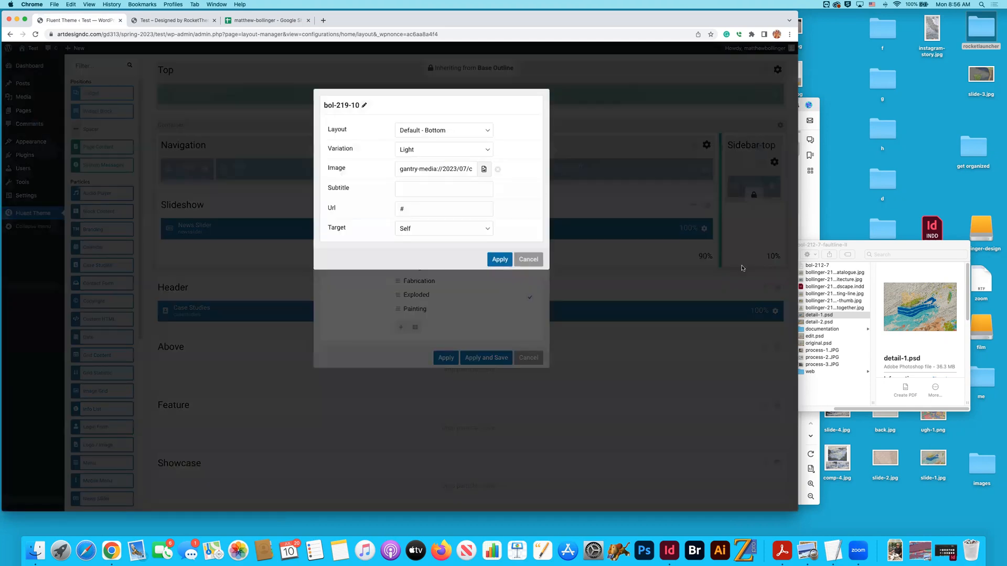
click(424, 131)
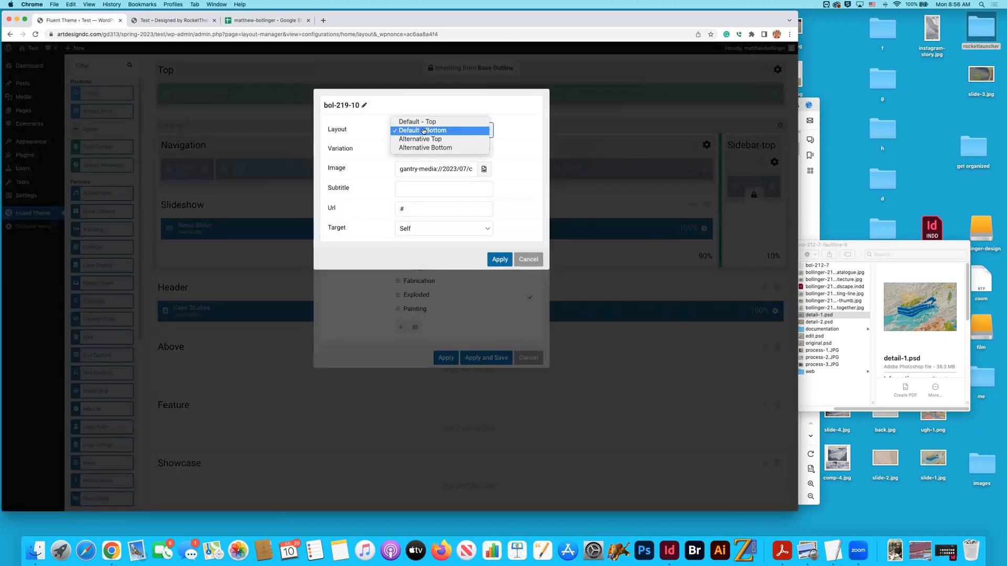
click(363, 104)
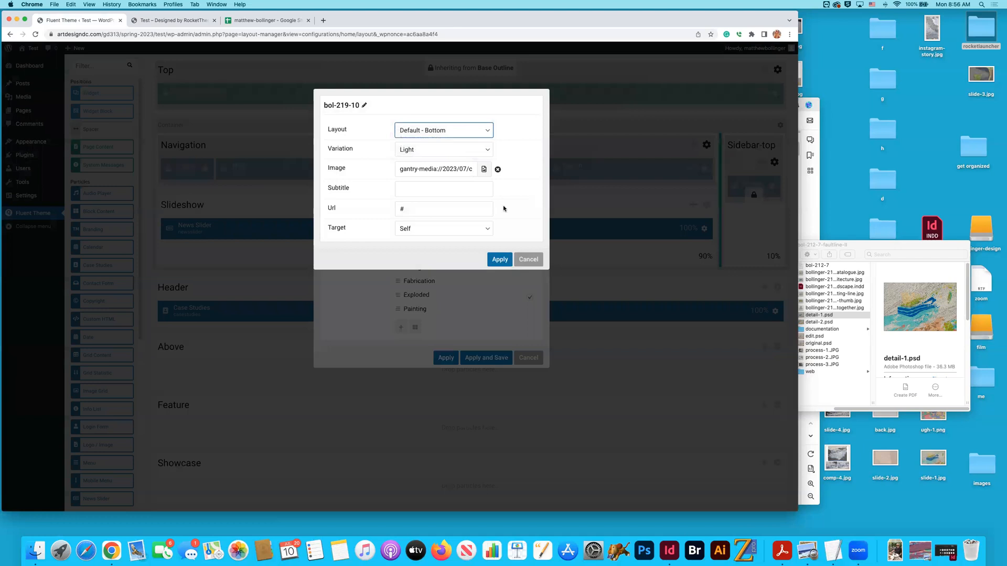
key(super+Tab)
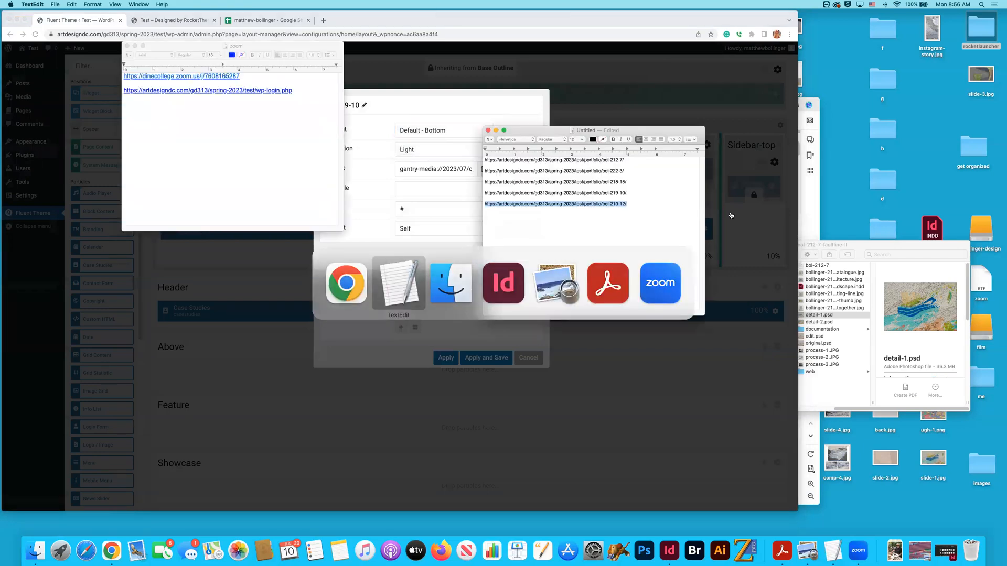
drag(629, 193, 469, 191)
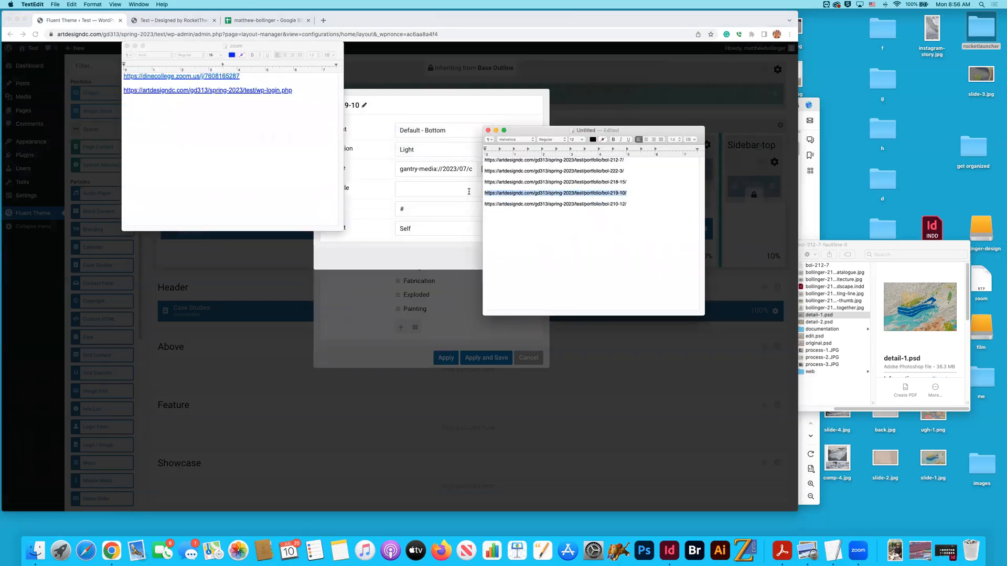
key(super+Tab)
click(412, 210)
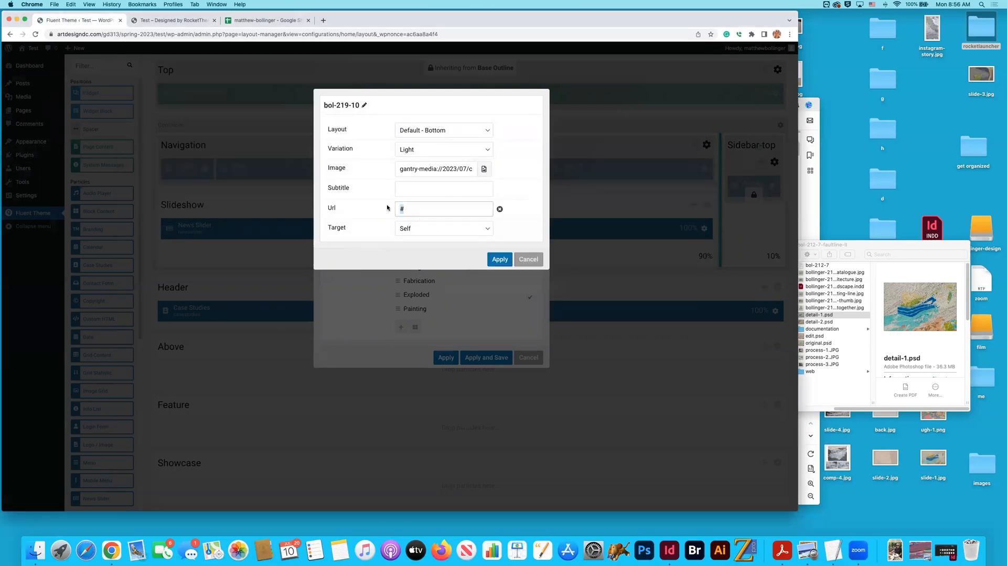
key(super+v)
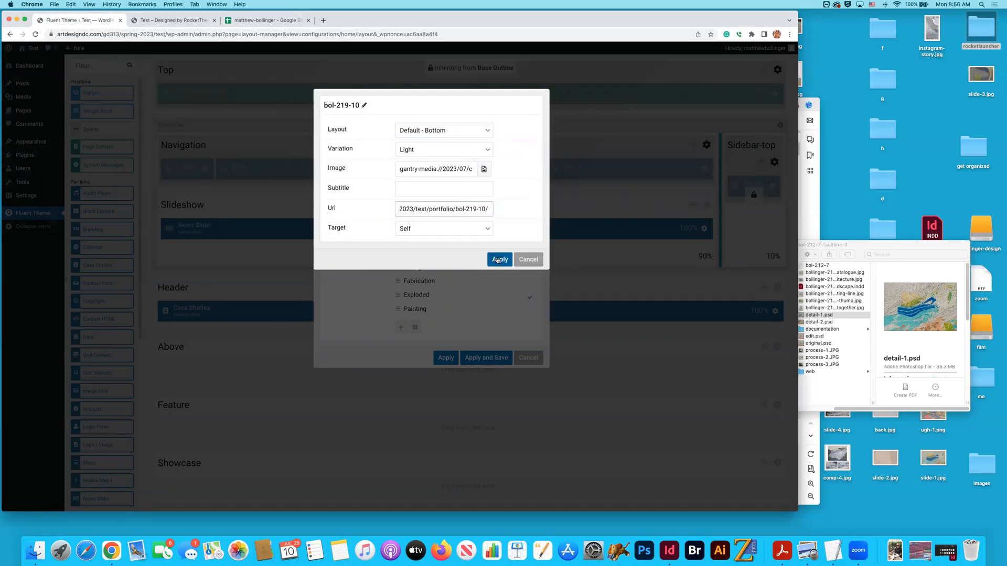
click(497, 259)
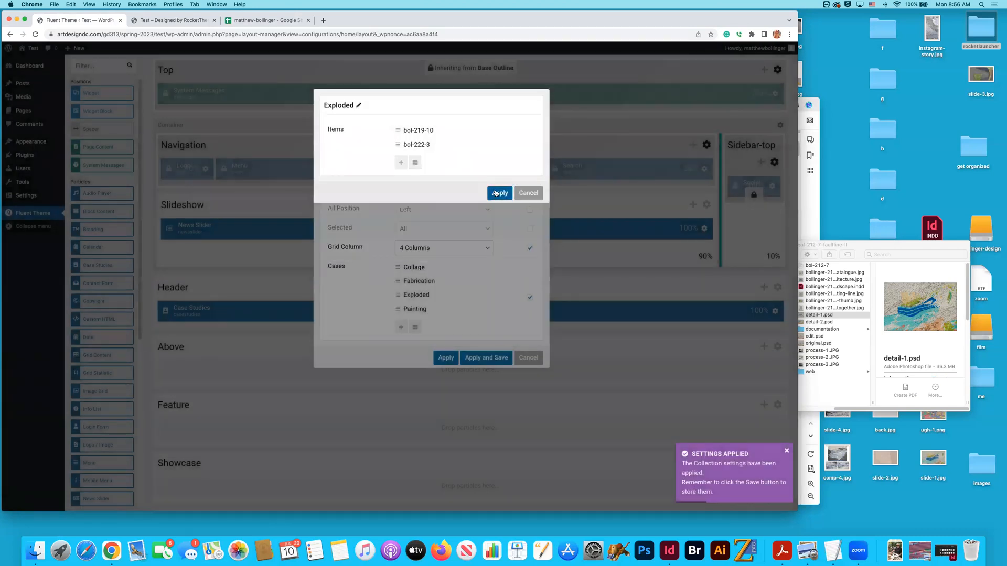
click(411, 145)
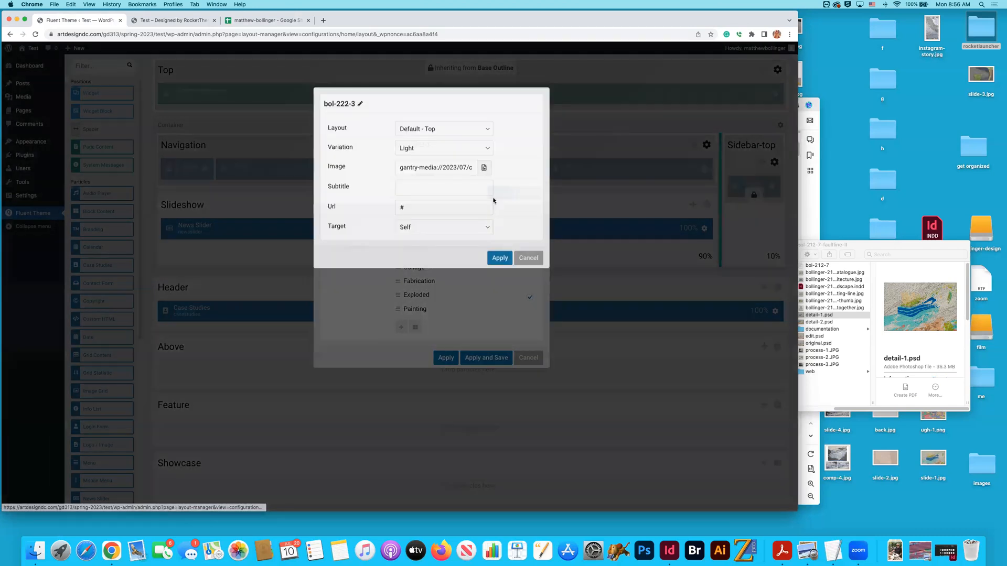
key(super+Tab)
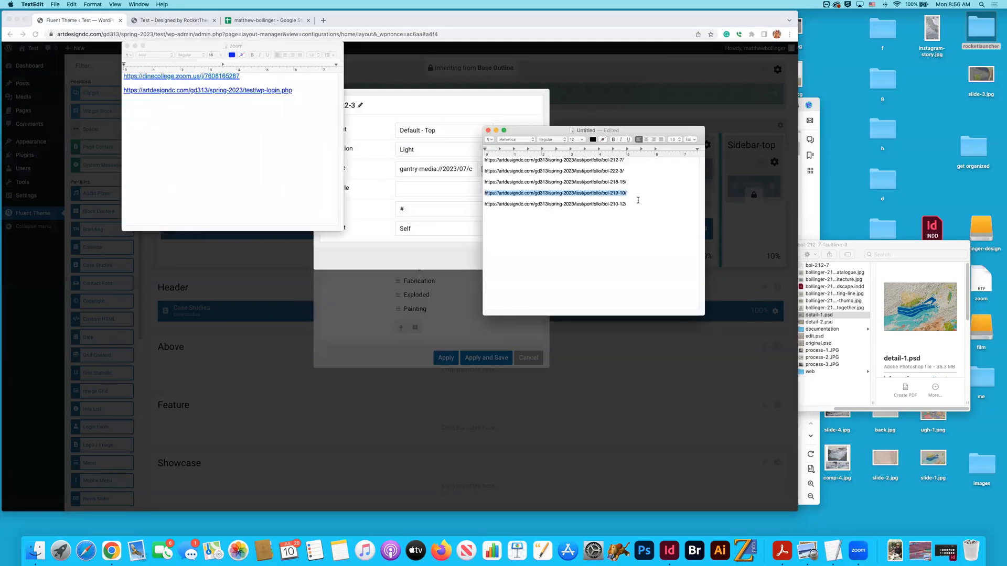
click(633, 171)
drag(487, 167, 469, 169)
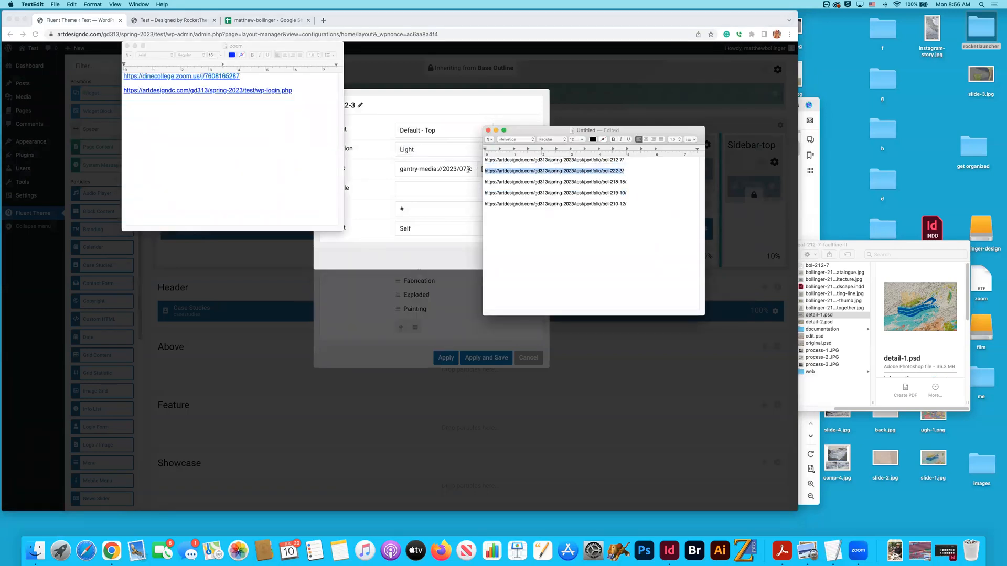
click(361, 188)
click(385, 210)
key(super+v)
click(500, 259)
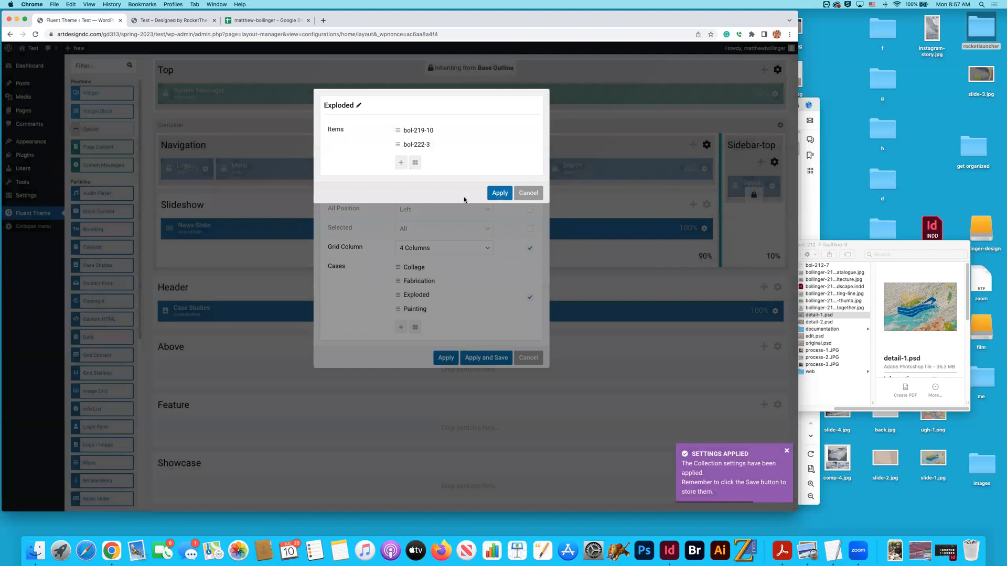
- Change the bol-222-3 item's layout to Default - Bottom, then apply and save the Case Studies settings
click(419, 145)
click(426, 132)
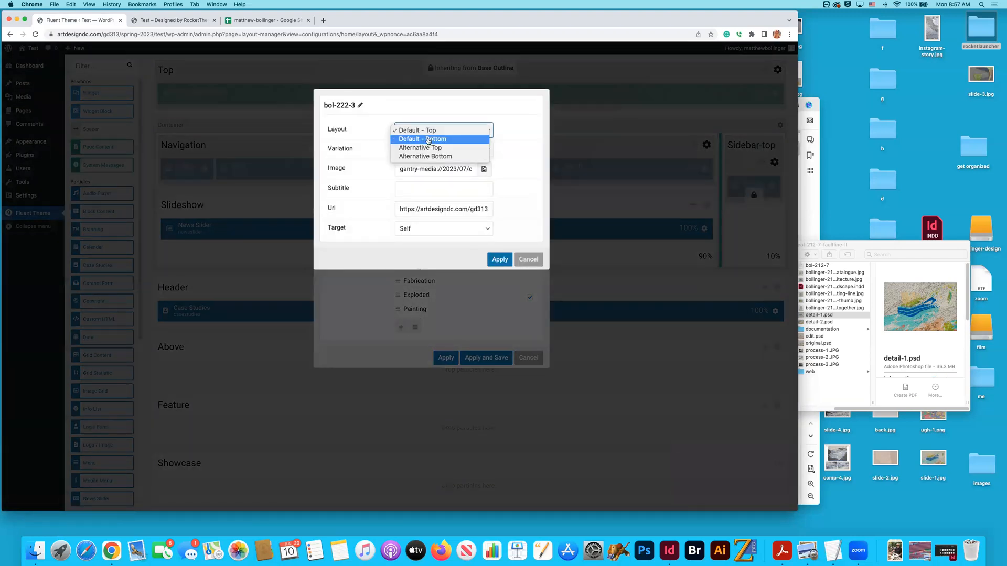
click(427, 139)
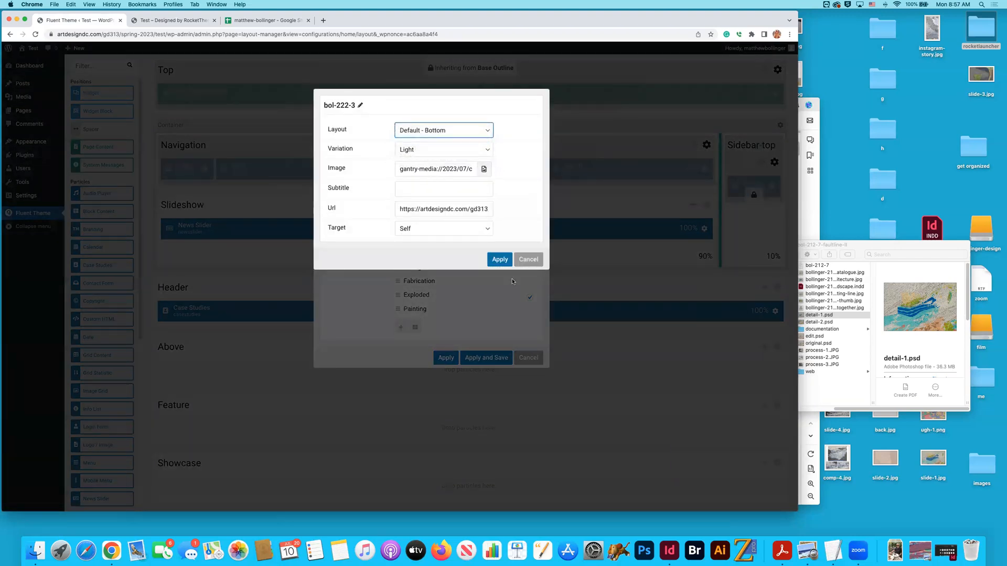
click(501, 260)
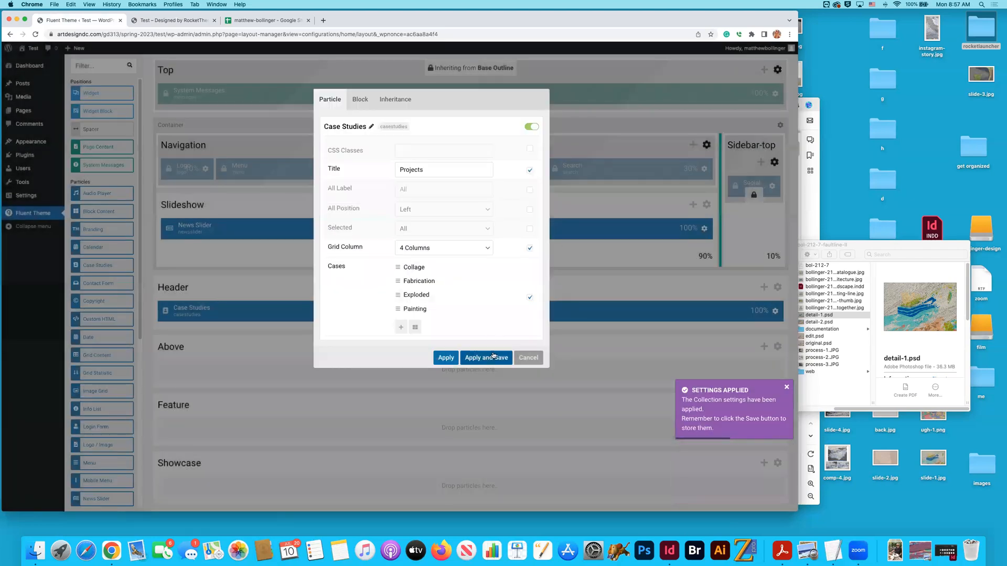
click(488, 357)
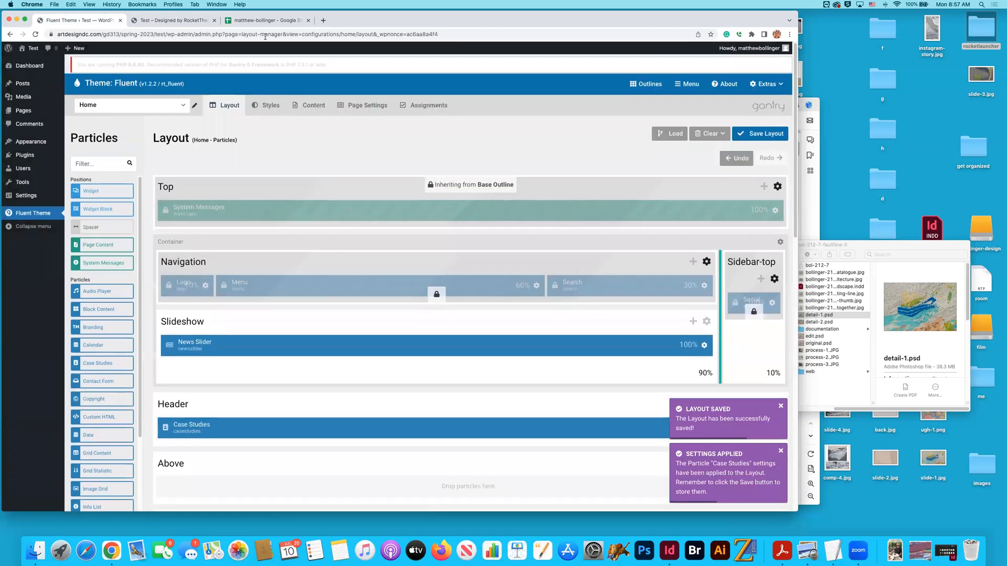
- Check the home page's Projects grid and open the Painting case in the Case Studies particle settings
click(202, 21)
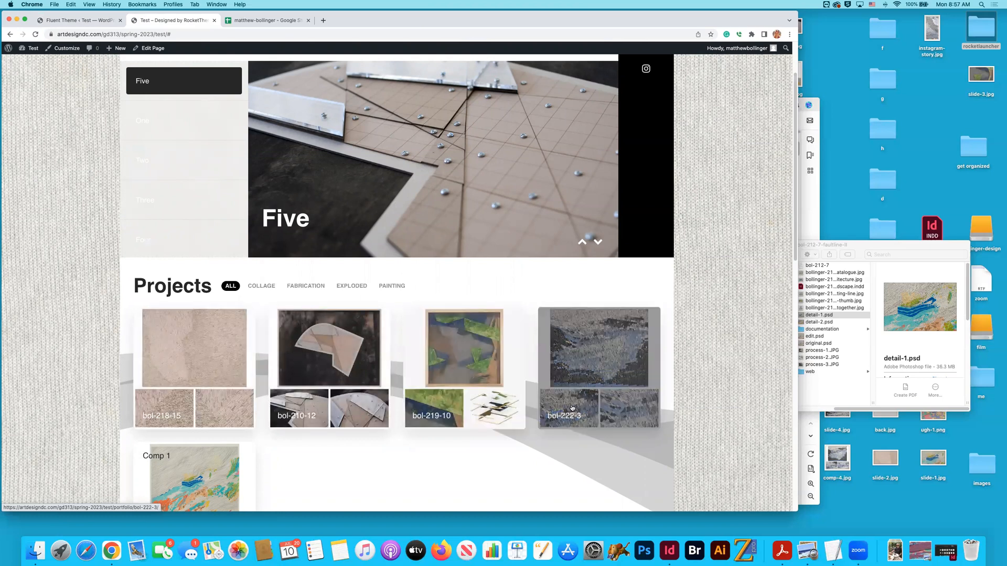
scroll(552, 411, down, 3)
scroll(243, 468, down, 2)
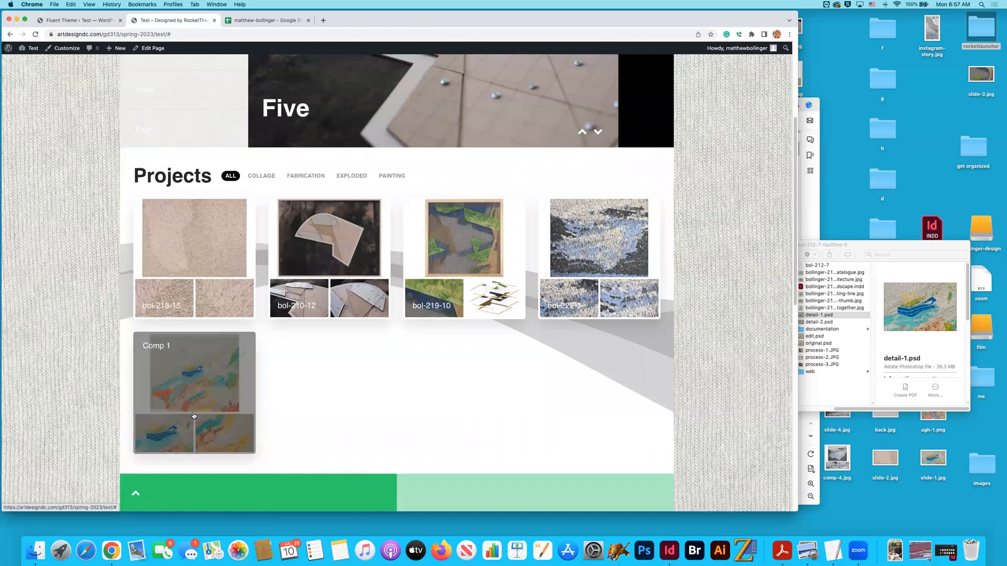
click(83, 21)
scroll(462, 282, down, 2)
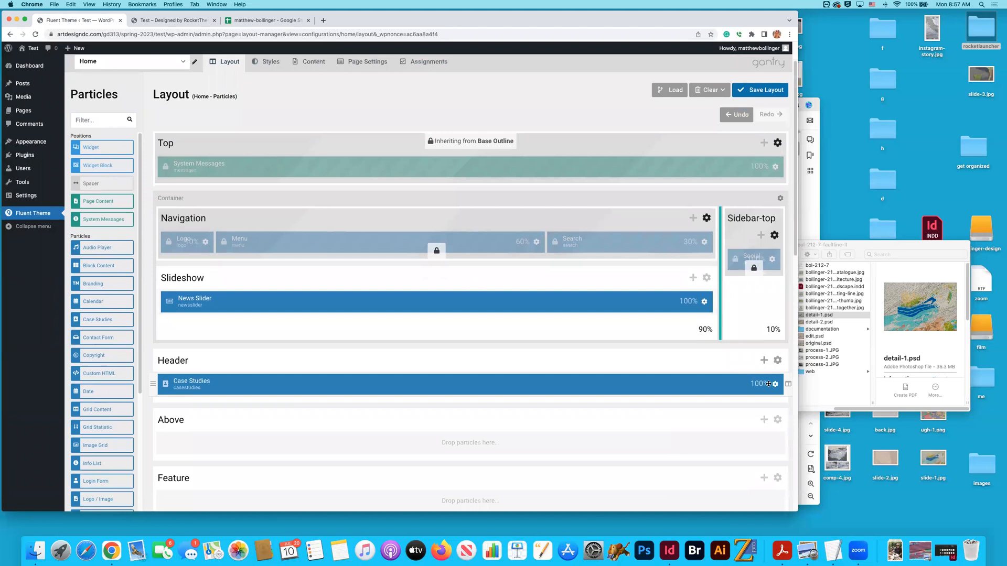
click(775, 385)
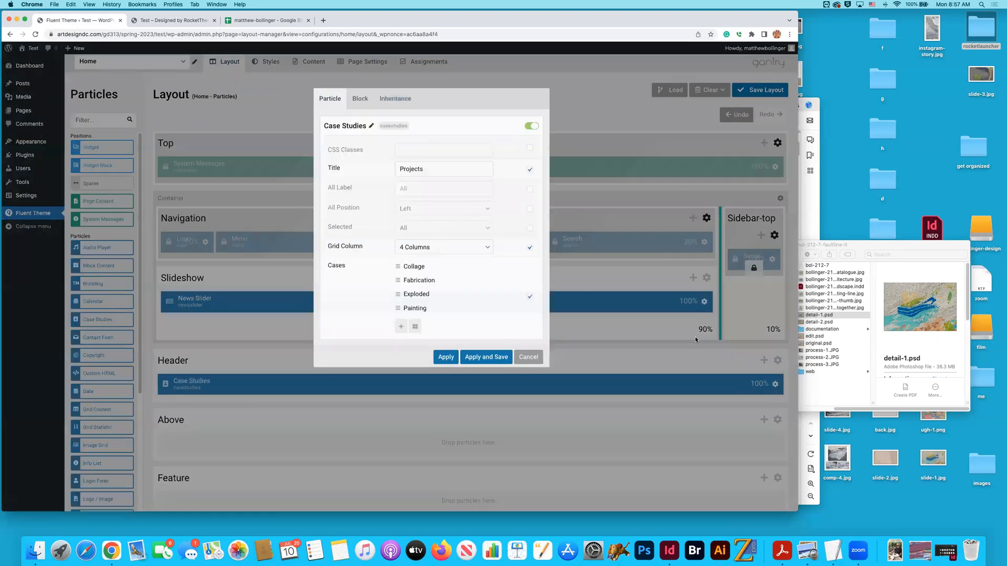
click(417, 309)
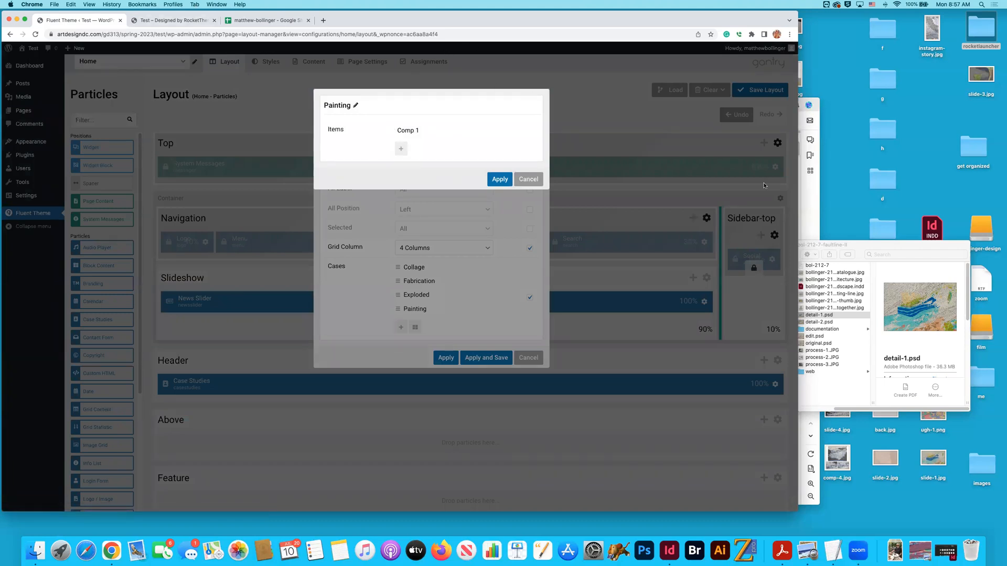
- Find Faultline II in the portfolio spreadsheet and copy its code bol-212-7
key(super+Tab)
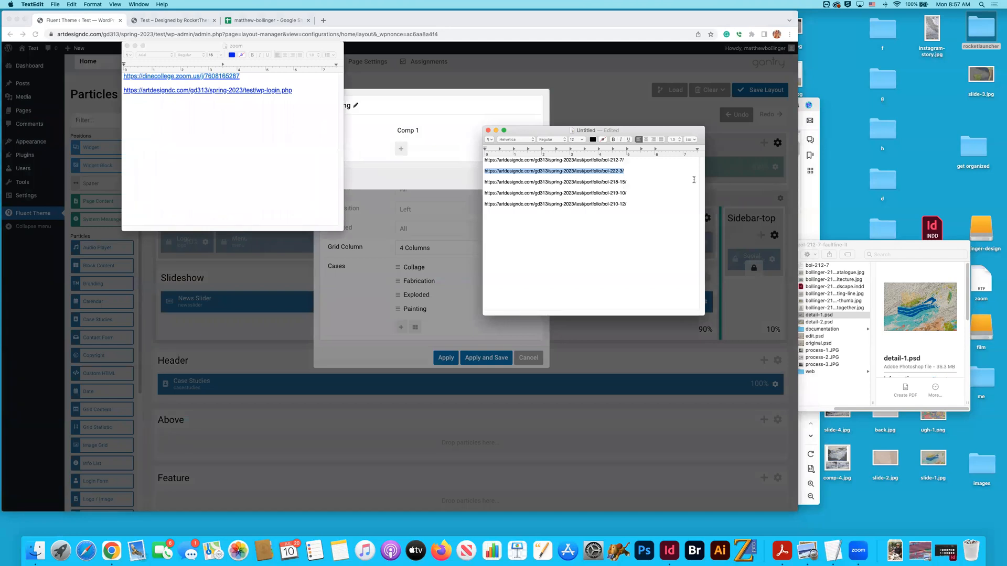
click(254, 21)
scroll(267, 262, down, 10)
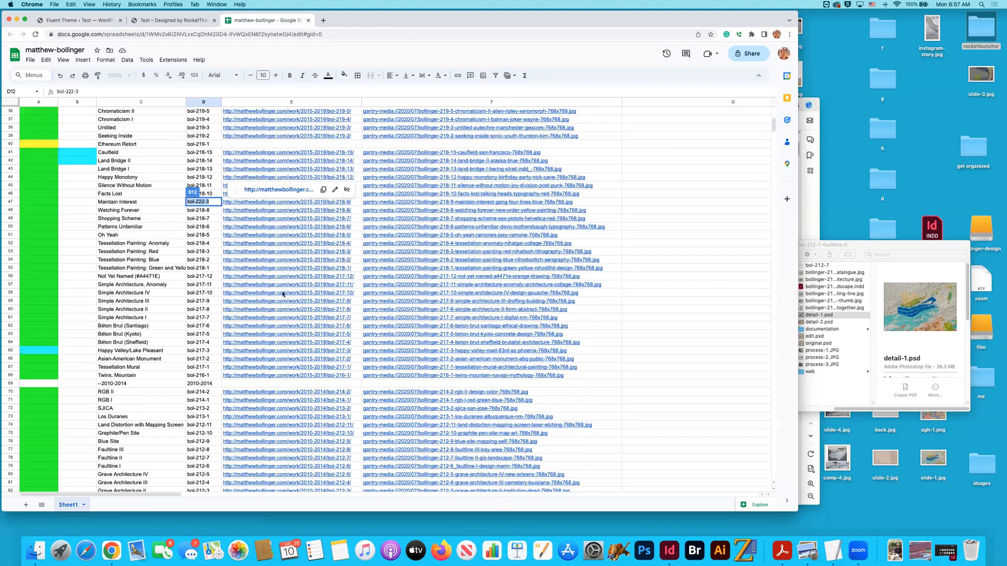
scroll(205, 391, down, 7)
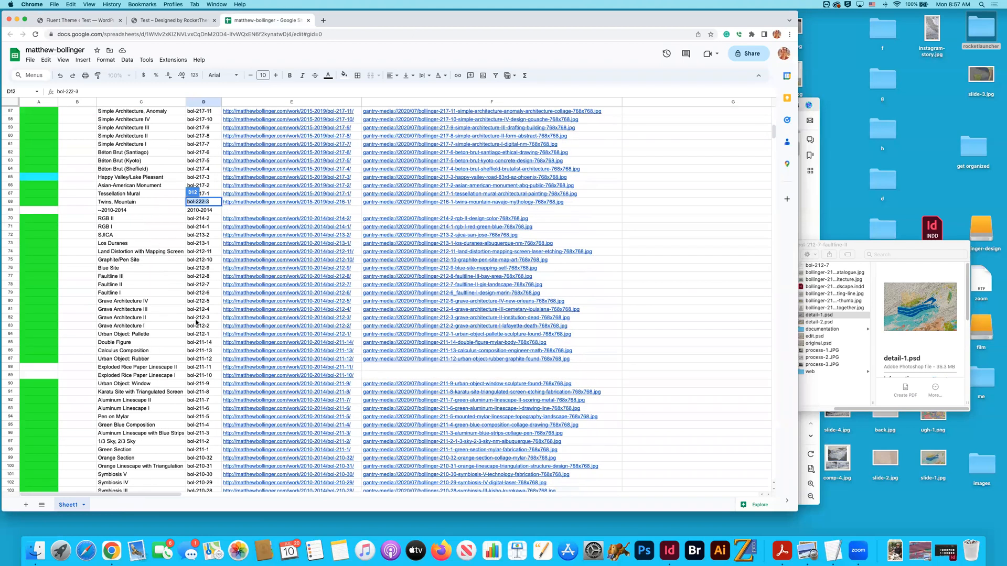
click(205, 285)
key(super+a)
key(super+c)
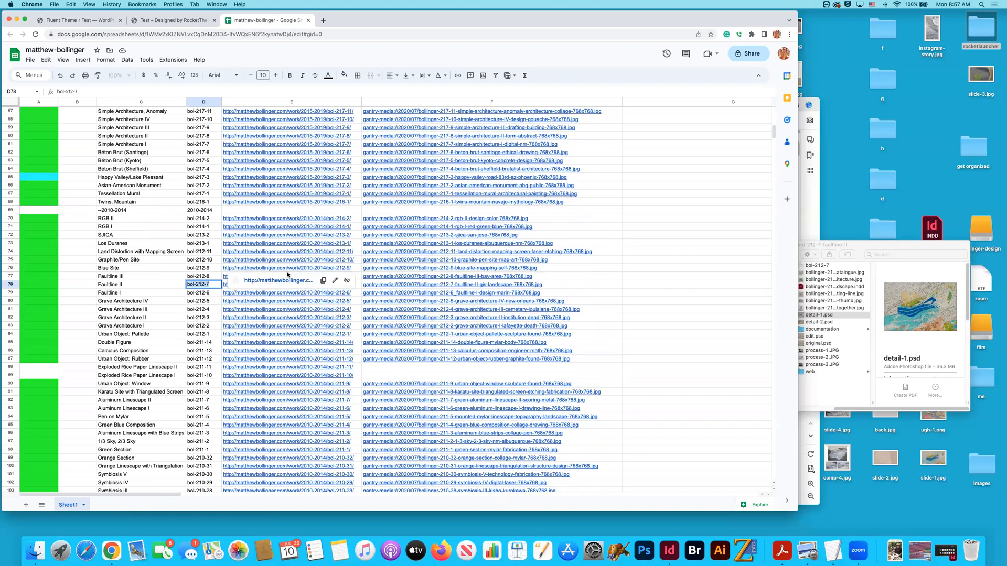
- Rename the Painting case's Comp 1 item as bol-212-7 and apply the case settings
click(156, 21)
click(78, 21)
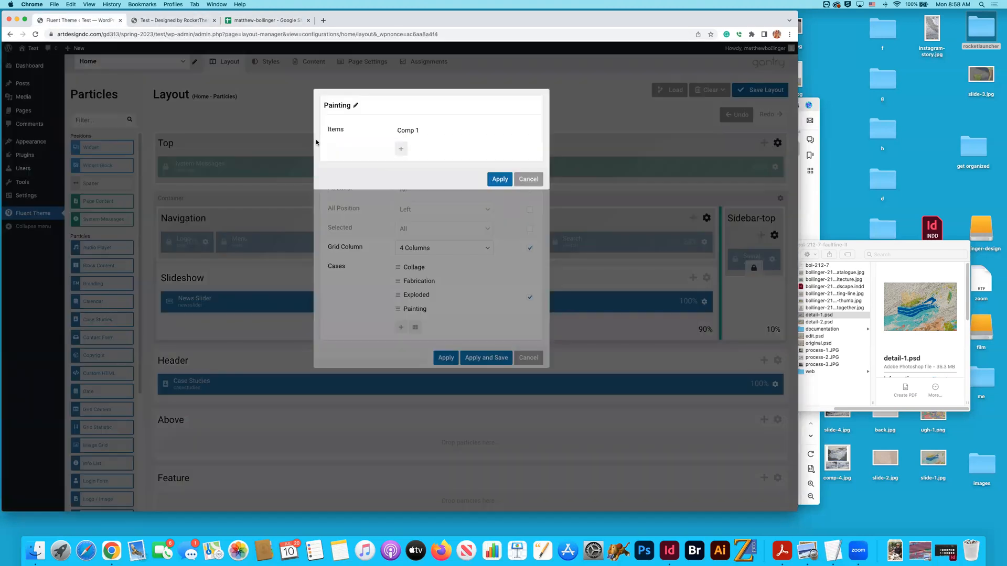
click(491, 133)
key(super+v)
click(499, 180)
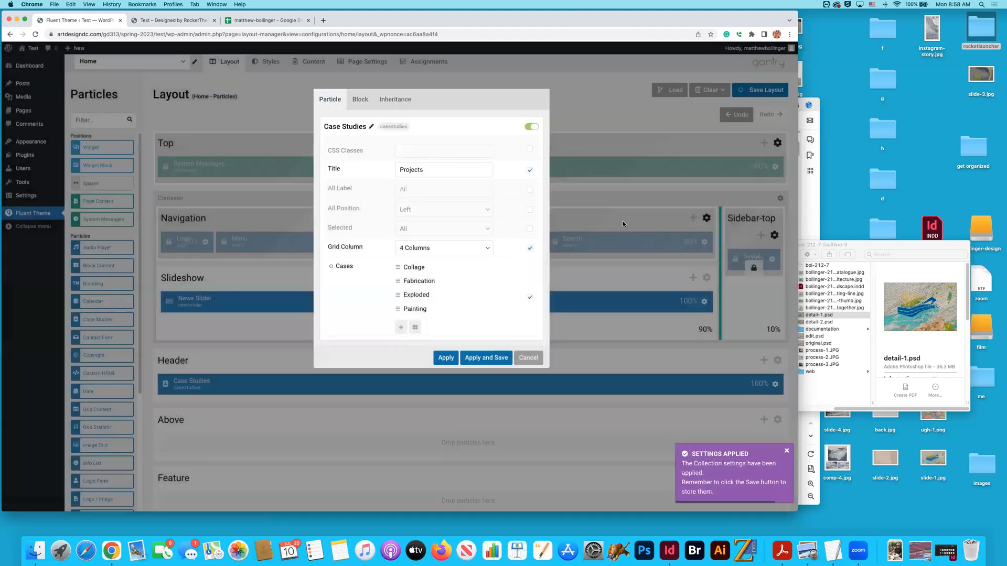
click(417, 311)
click(413, 130)
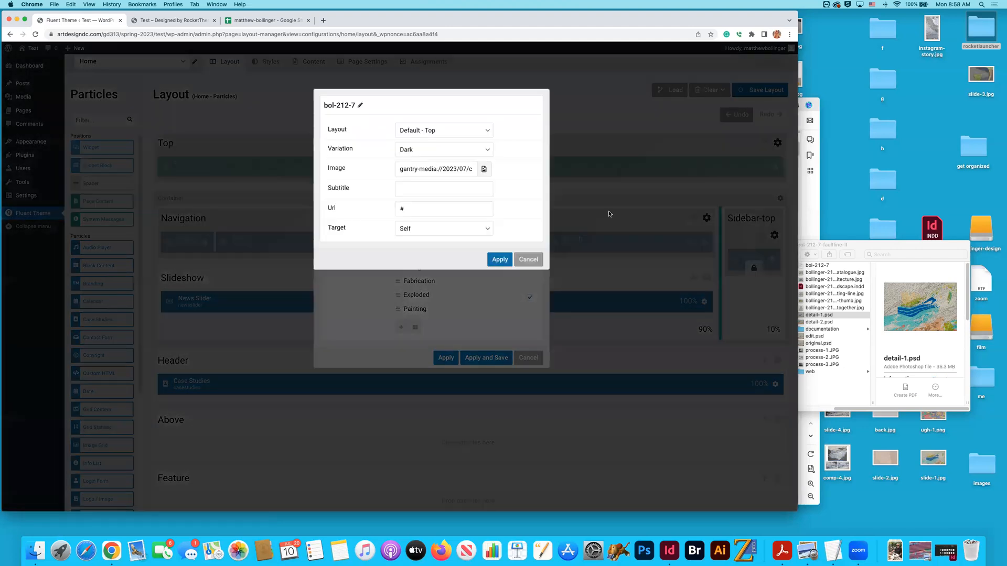
key(super+Tab)
drag(625, 160, 478, 164)
key(super+c)
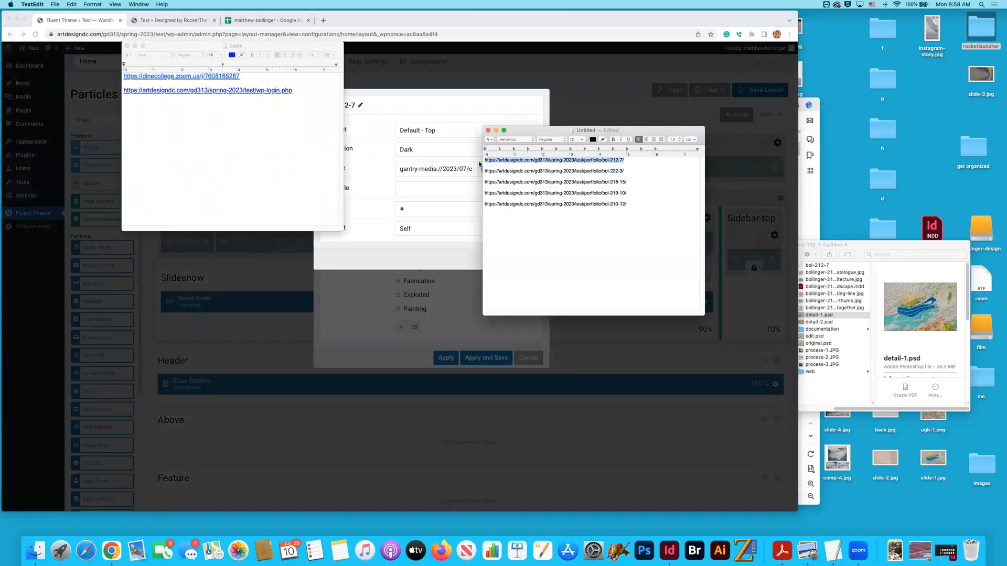
click(367, 215)
drag(411, 209, 394, 208)
key(super+v)
- Set the bol-212-7 item's layout to Default - Bottom and its variation to Light, and apply the item settings
click(423, 135)
click(423, 141)
click(419, 150)
click(414, 159)
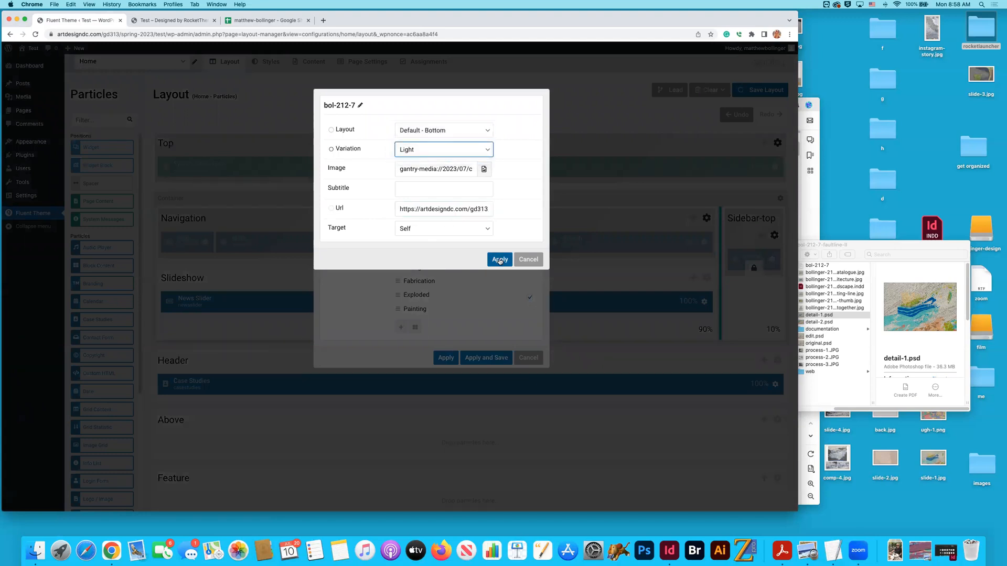
click(500, 259)
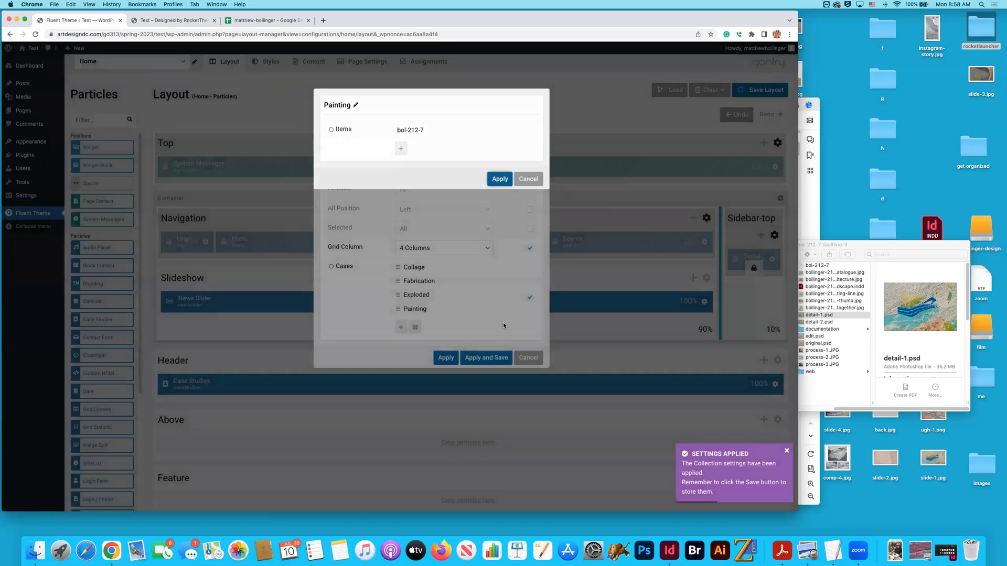
- Apply and save the Case Studies settings, and test the bol-212-7 project link on the home page
click(446, 358)
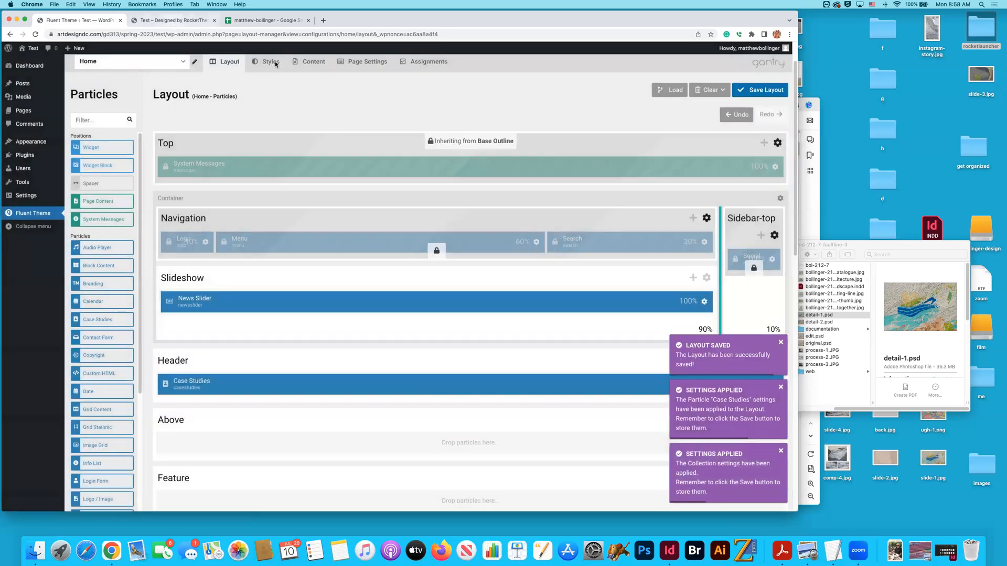
click(174, 21)
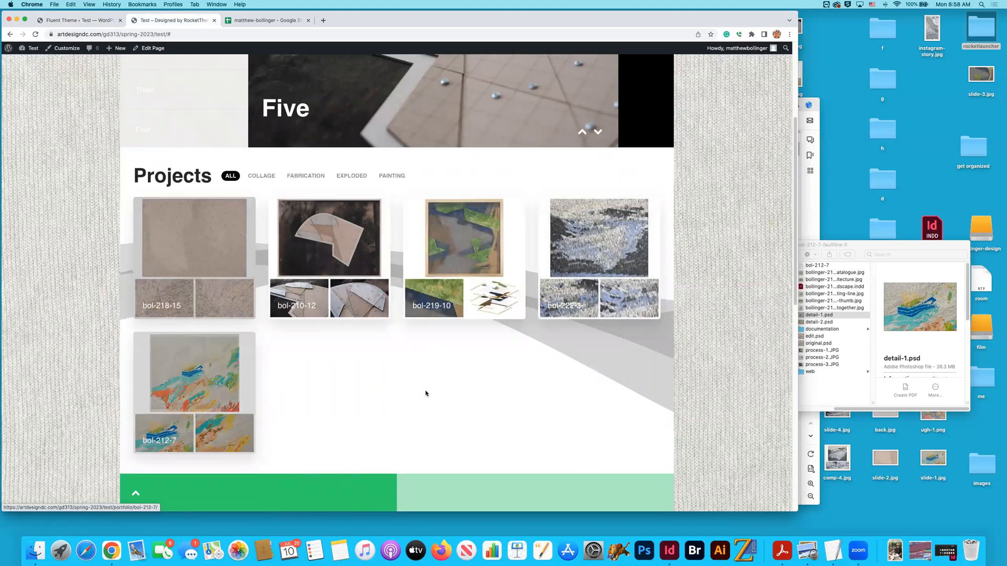
click(208, 400)
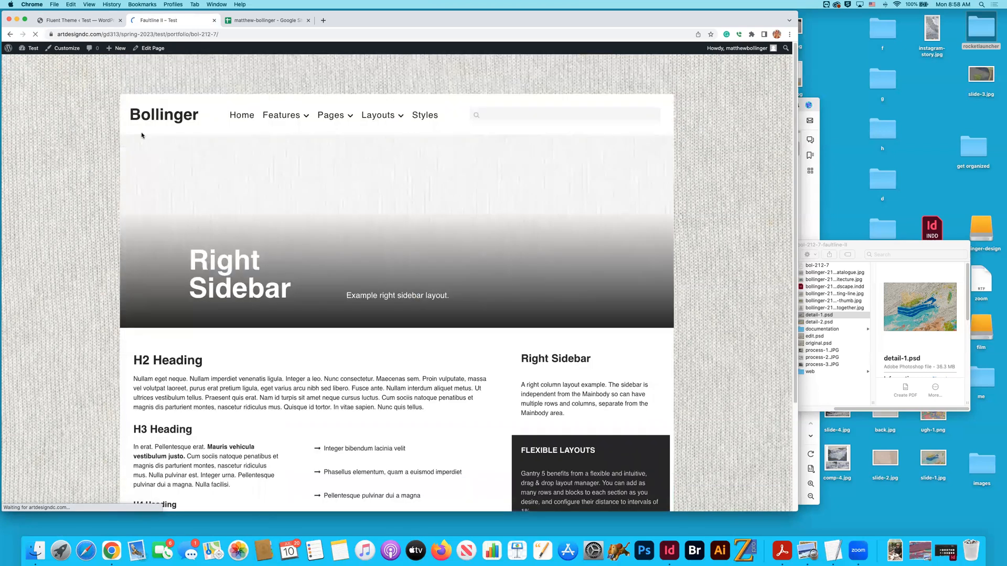
click(10, 34)
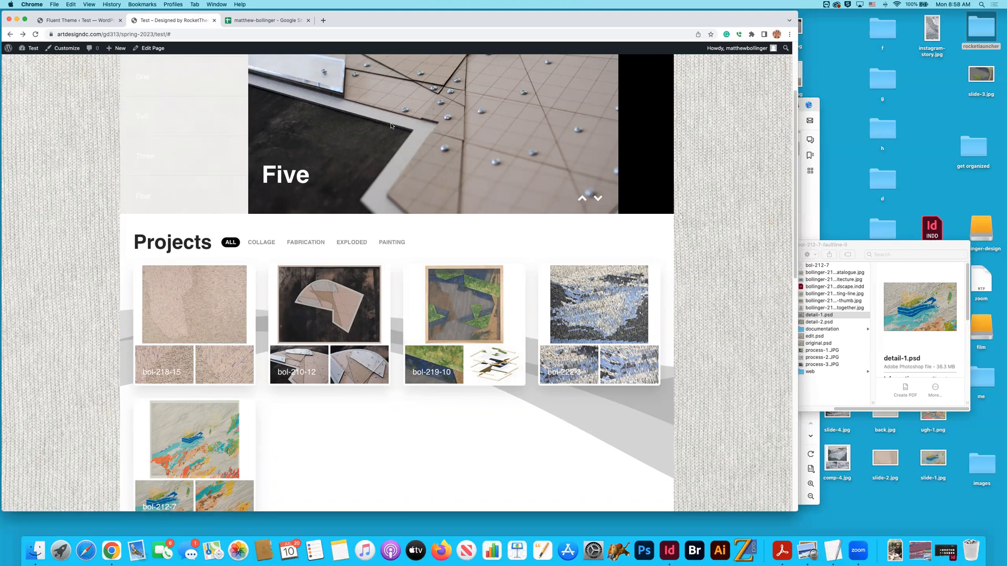
- Examine the project titles and codes in the portfolio spreadsheet and the URL list in TextEdit
key(super+Tab)
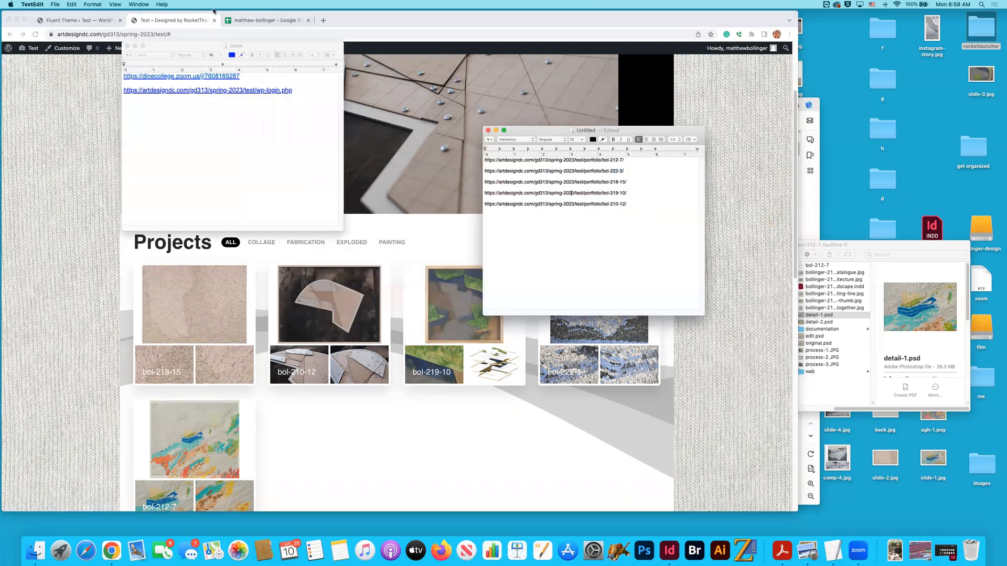
click(245, 21)
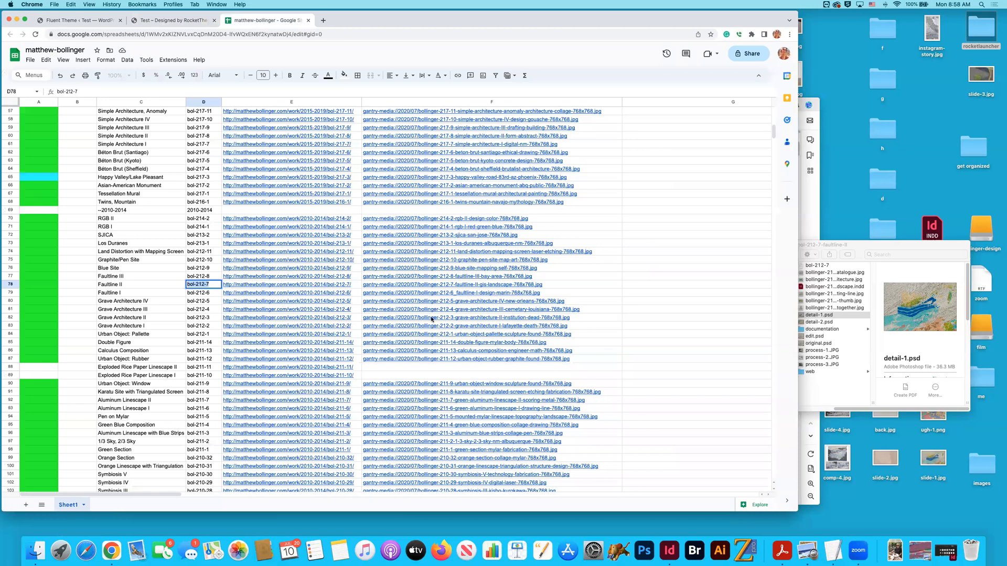
scroll(481, 273, down, 5)
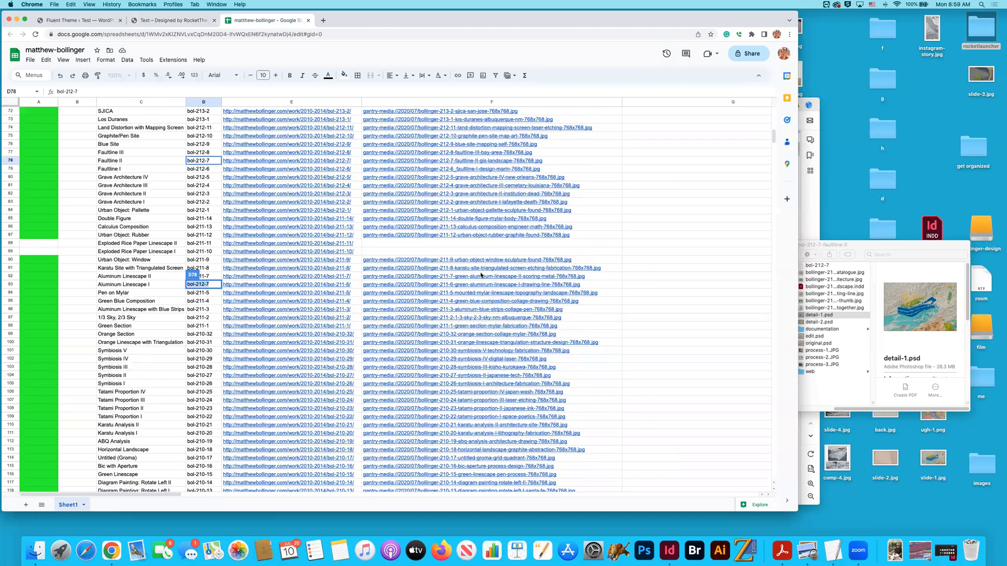
scroll(480, 274, down, 14)
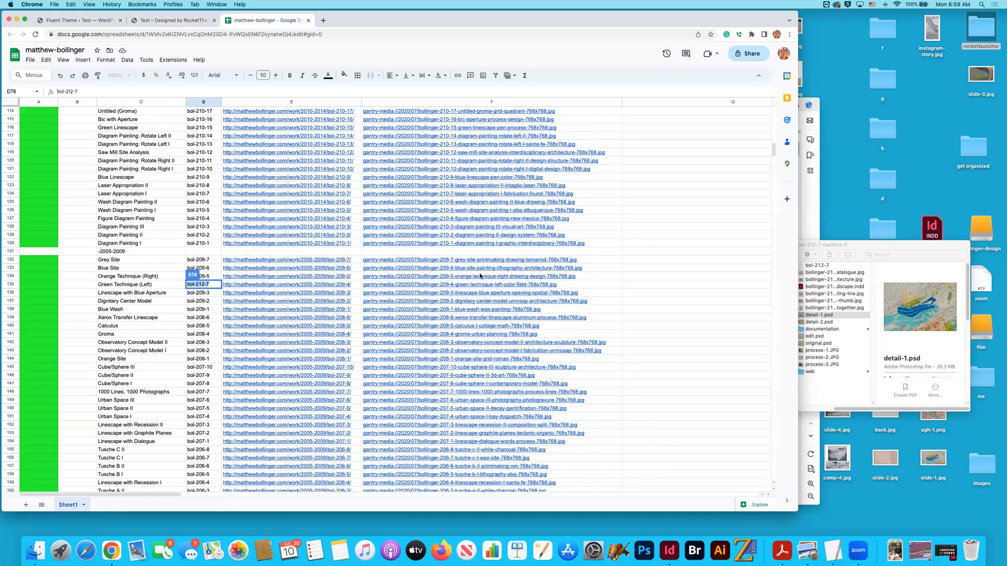
scroll(481, 276, up, 20)
scroll(477, 259, up, 1)
click(477, 260)
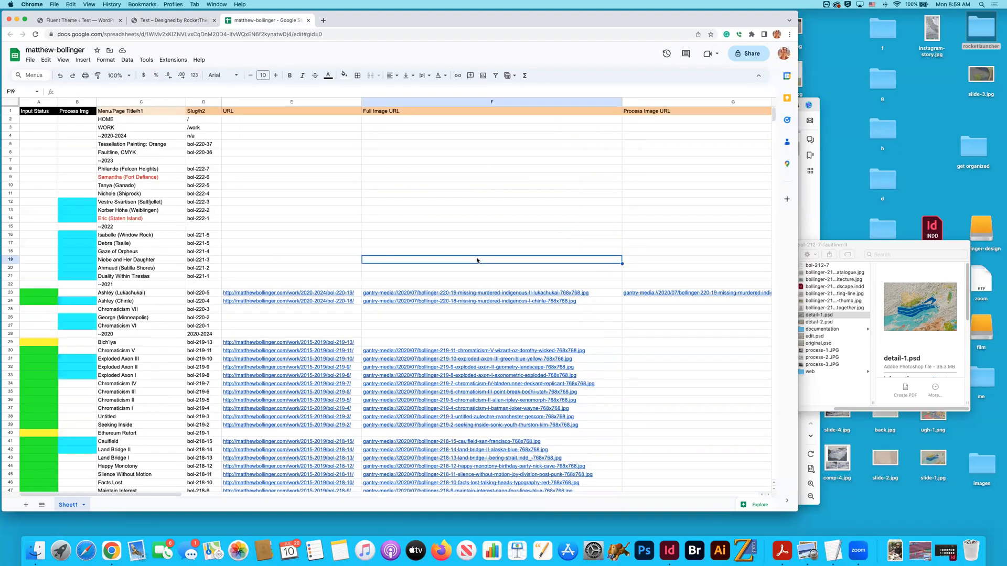
key(super+Tab)
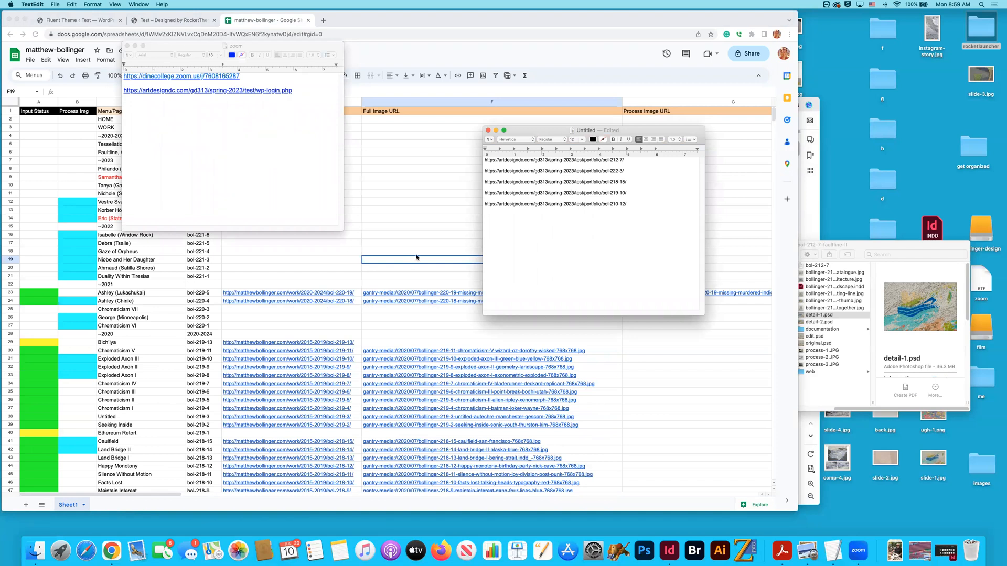
click(375, 22)
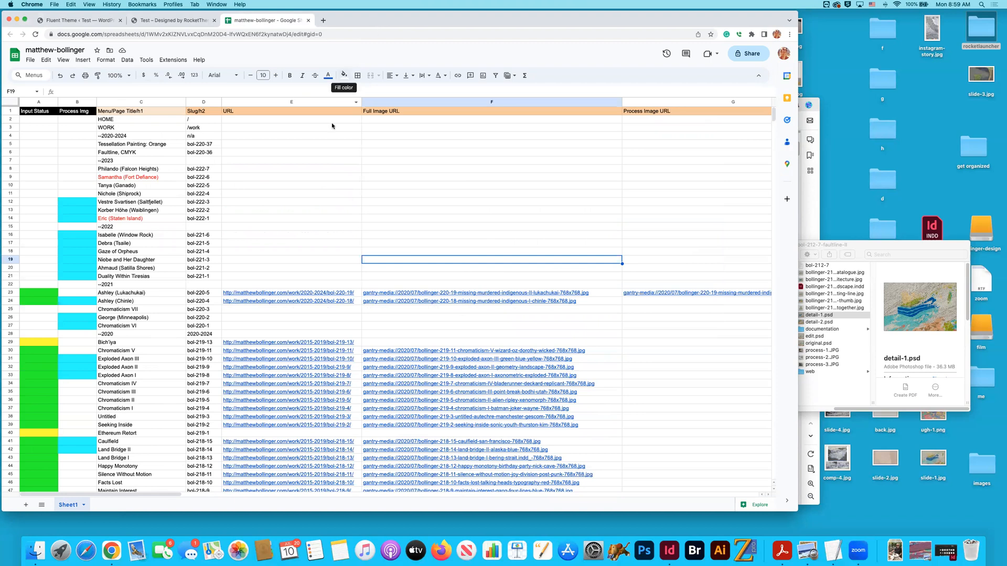
- Move item Five to the end of the News Slider's particle items in the home layout
click(81, 21)
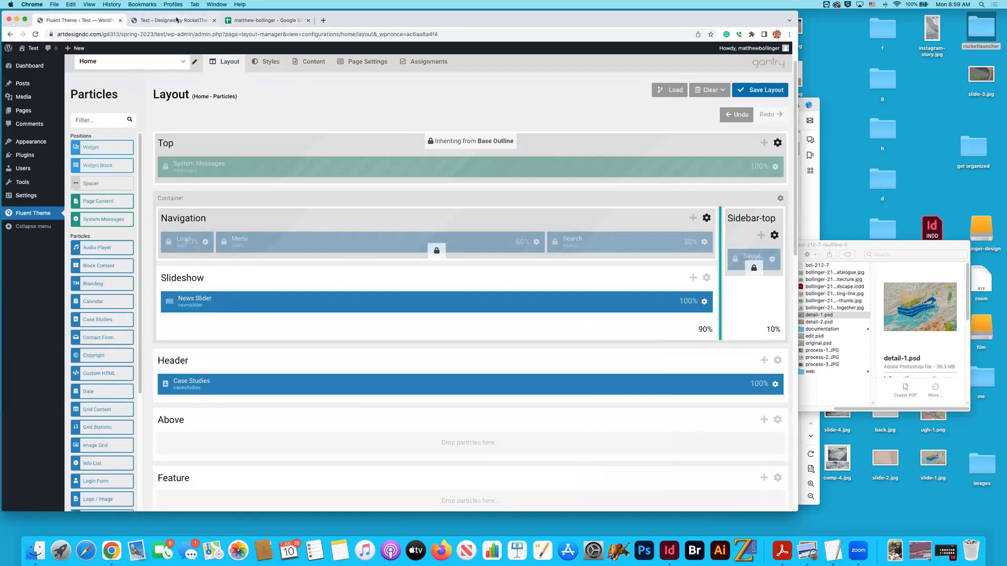
click(173, 20)
scroll(176, 112, up, 3)
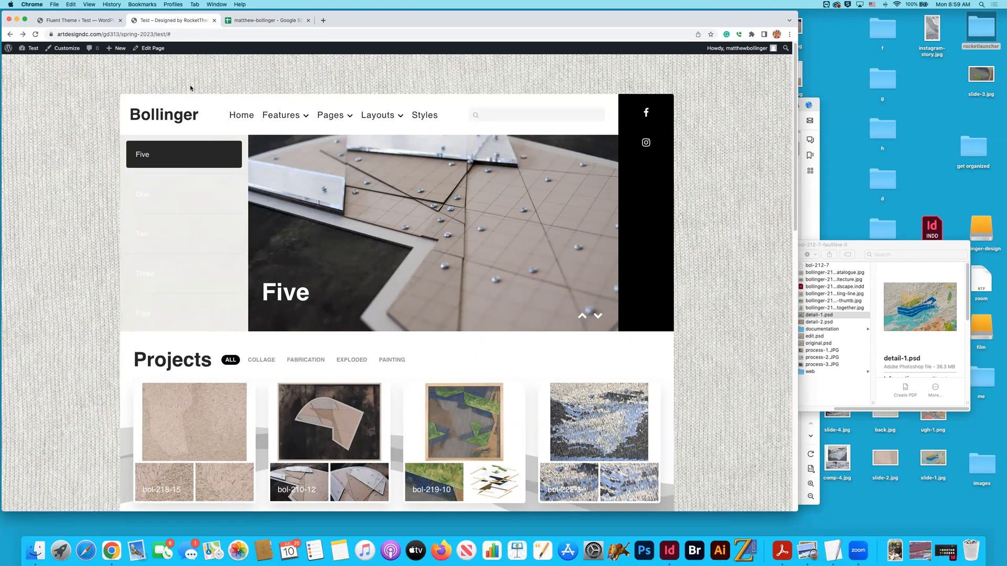
click(98, 21)
click(704, 302)
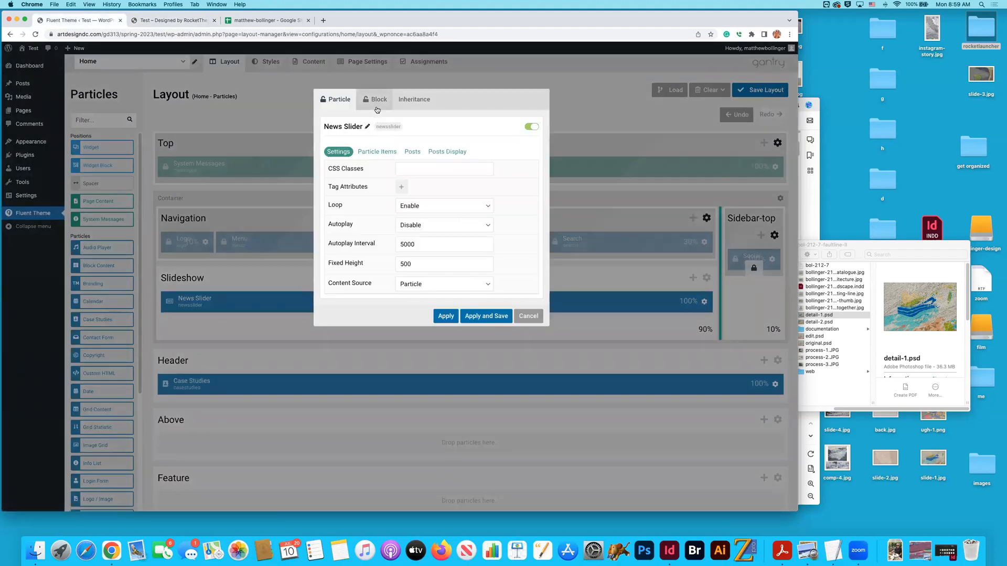
click(387, 152)
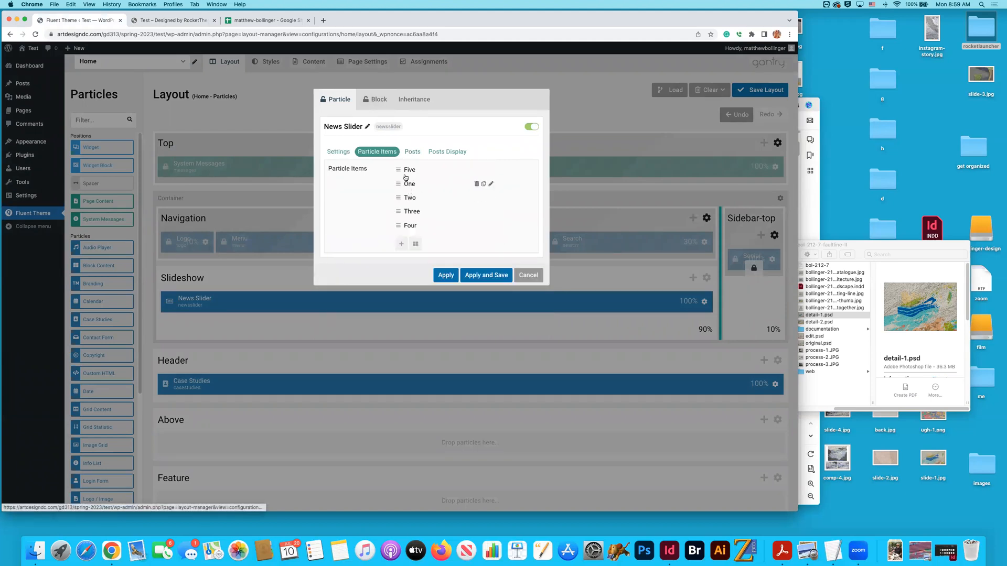
drag(397, 169, 400, 224)
- View slide One on the home page and copy its code bol-212-7 from the TextEdit URL list
click(162, 20)
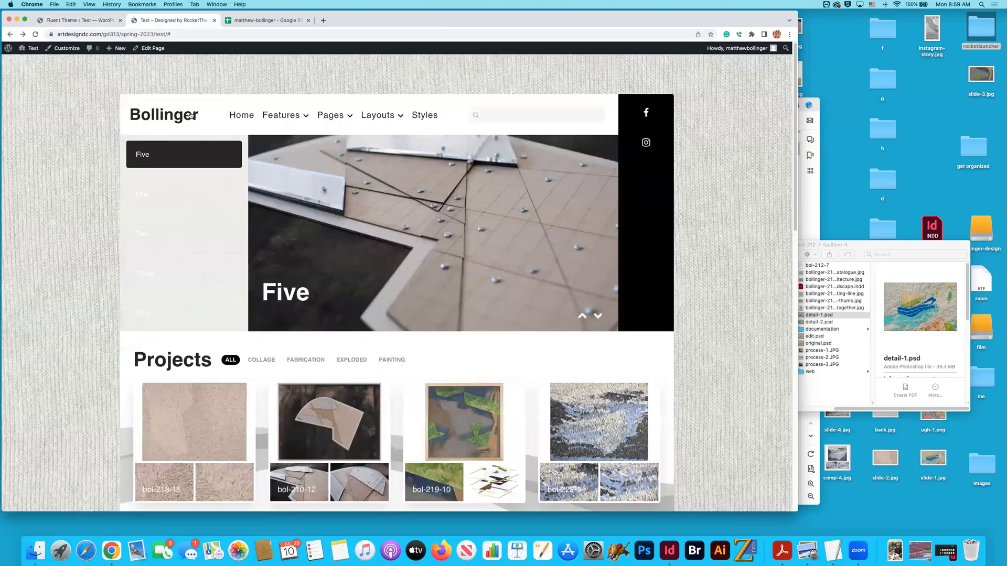
click(243, 203)
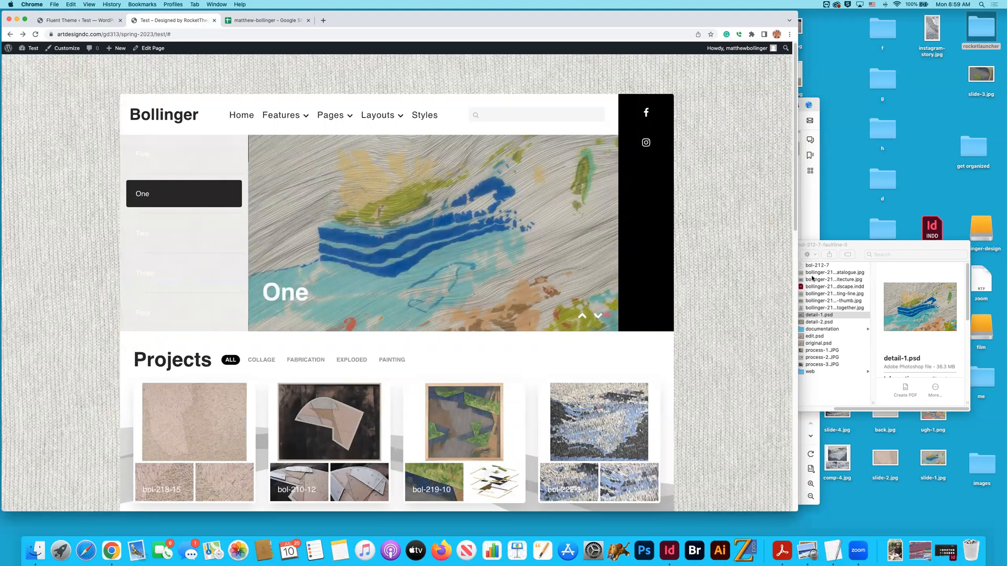
key(super+Tab)
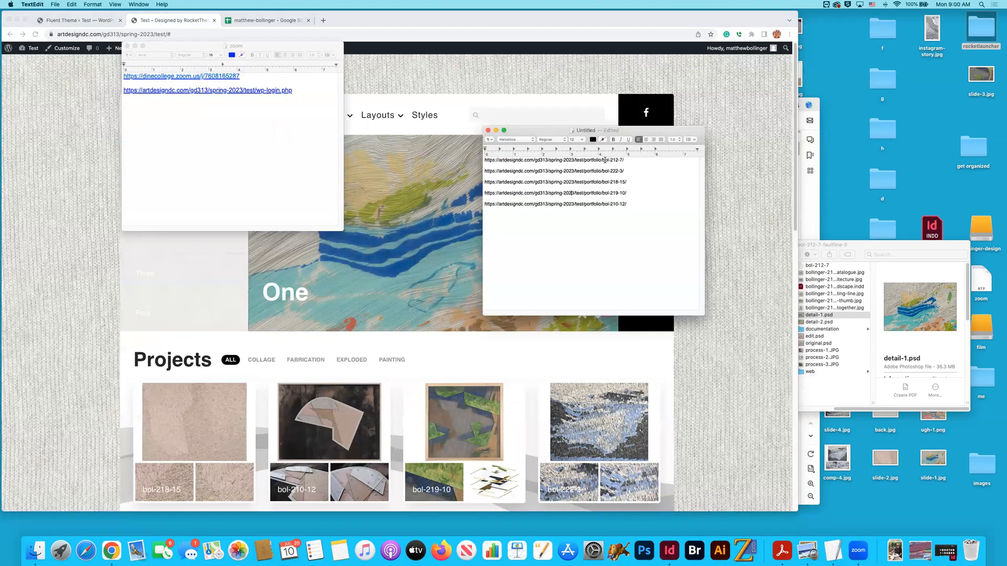
drag(623, 160, 601, 160)
key(super+c)
- Rename the News Slider's item One as bol-212-7
click(96, 89)
key(ctrl+shift+Tab)
click(409, 171)
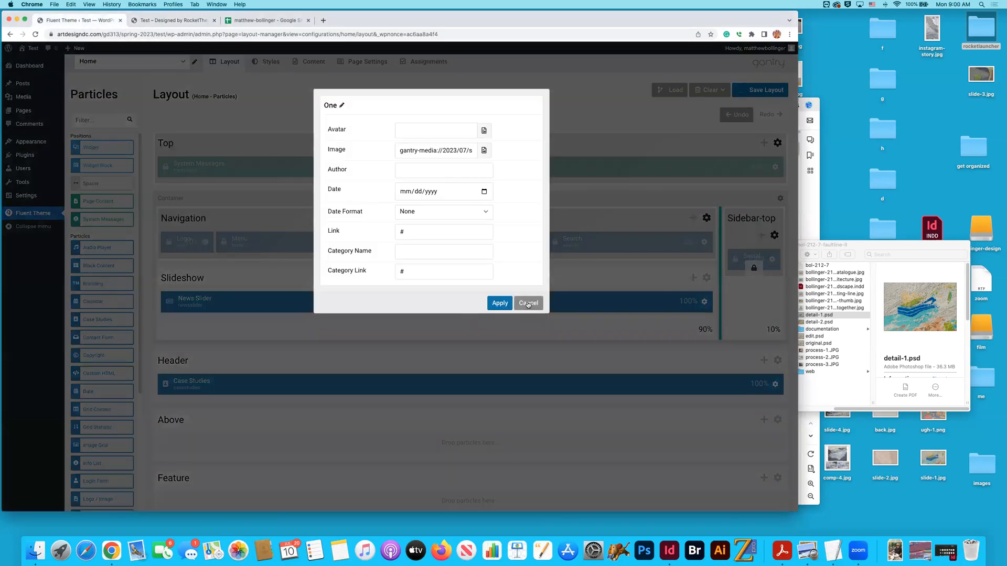
click(528, 303)
click(491, 171)
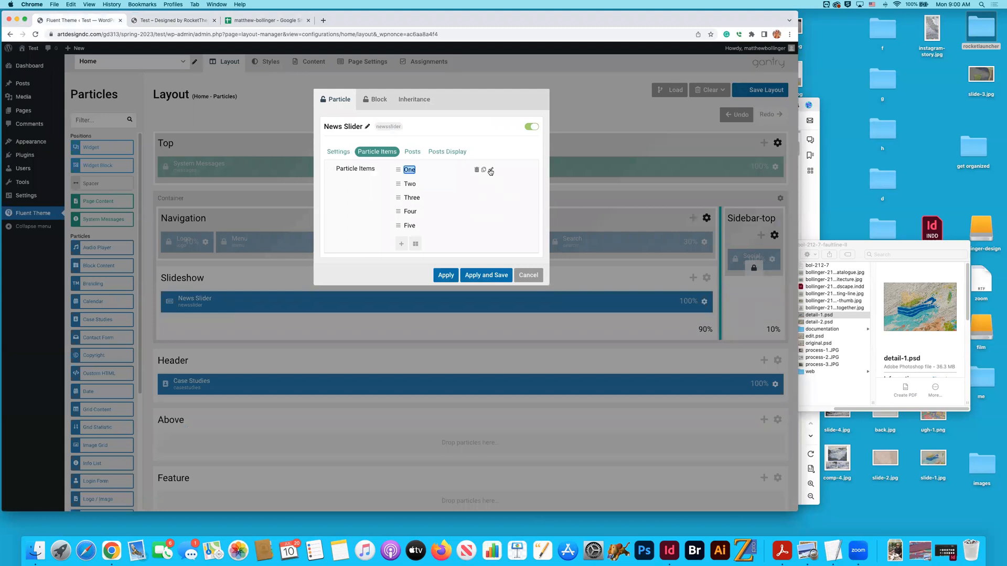
key(super+v)
key(Return)
click(409, 170)
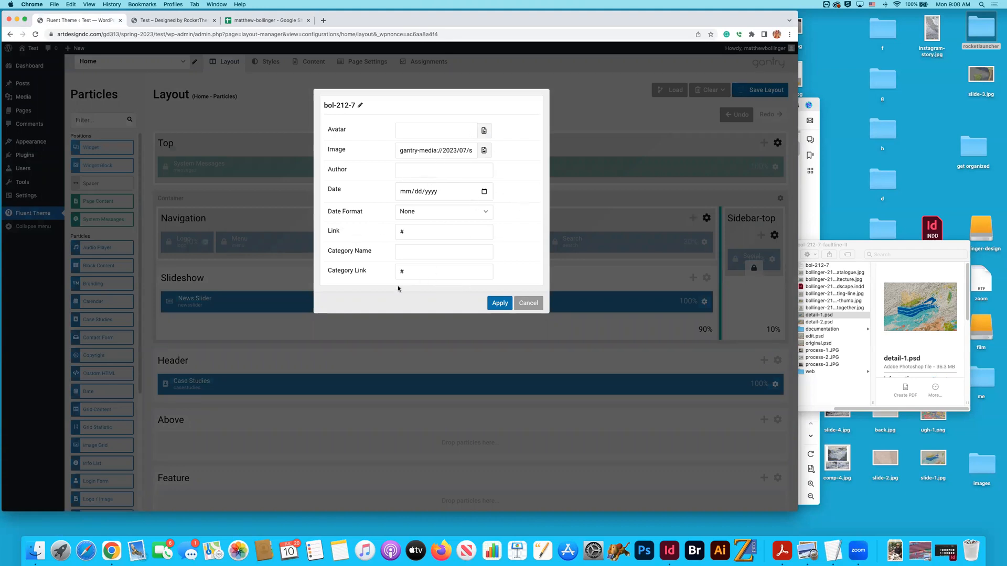
click(499, 272)
click(403, 231)
key(super+Tab)
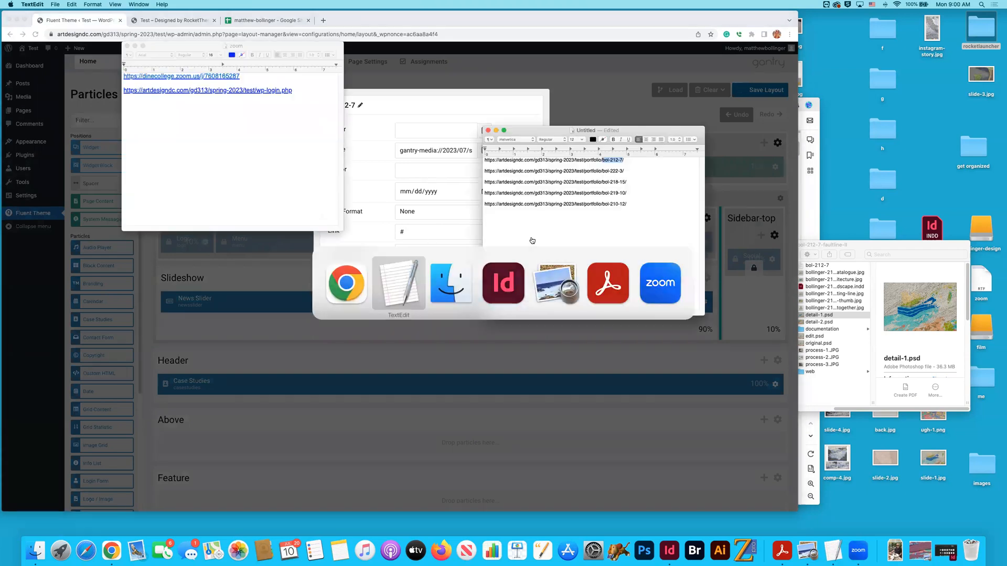
drag(624, 160, 480, 161)
key(super+c)
key(super+Tab)
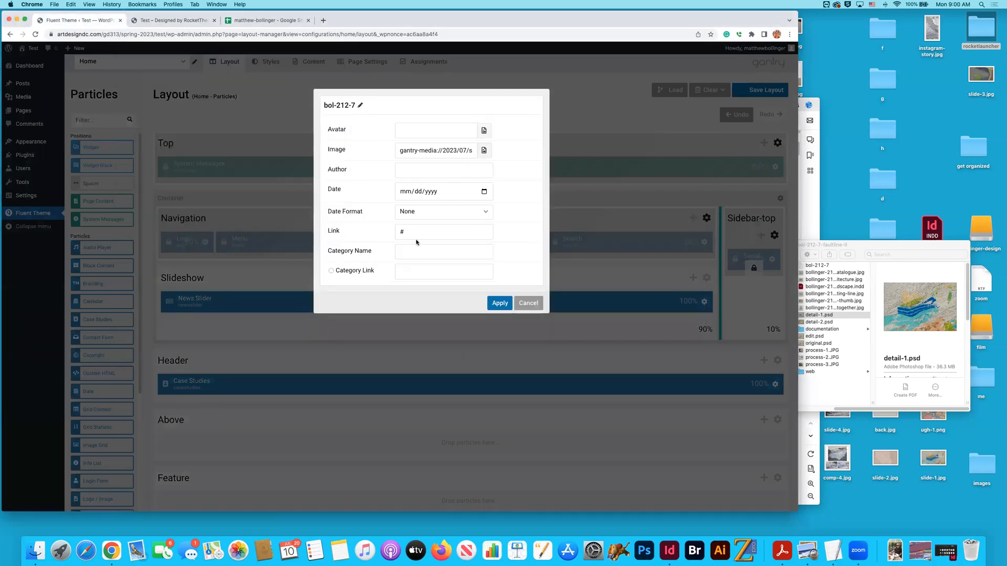
key(super+v)
click(500, 303)
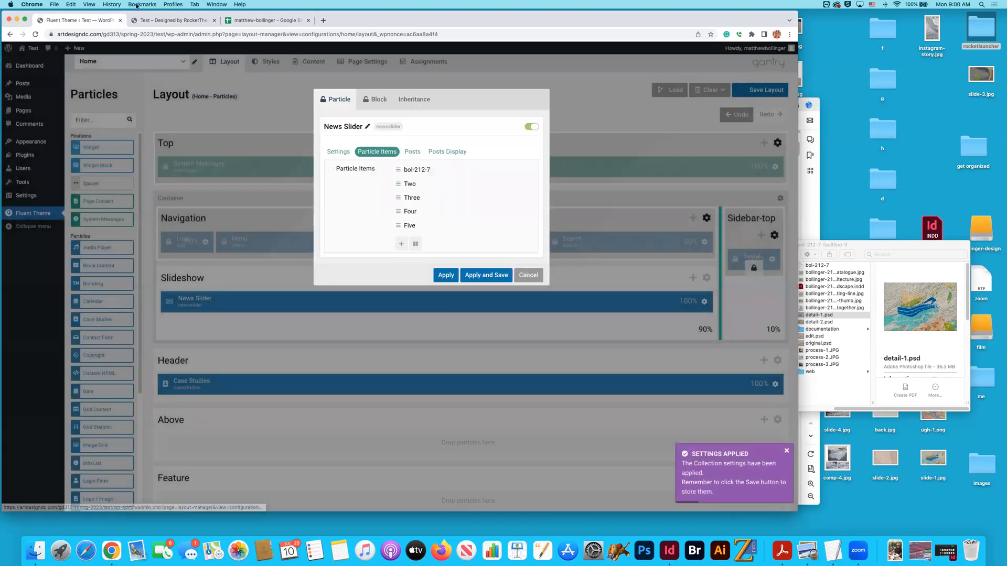
- View slide Two on the home page and rename the News Slider's item Two as bol-218-15 from the TextEdit list
key(ctrl+Tab)
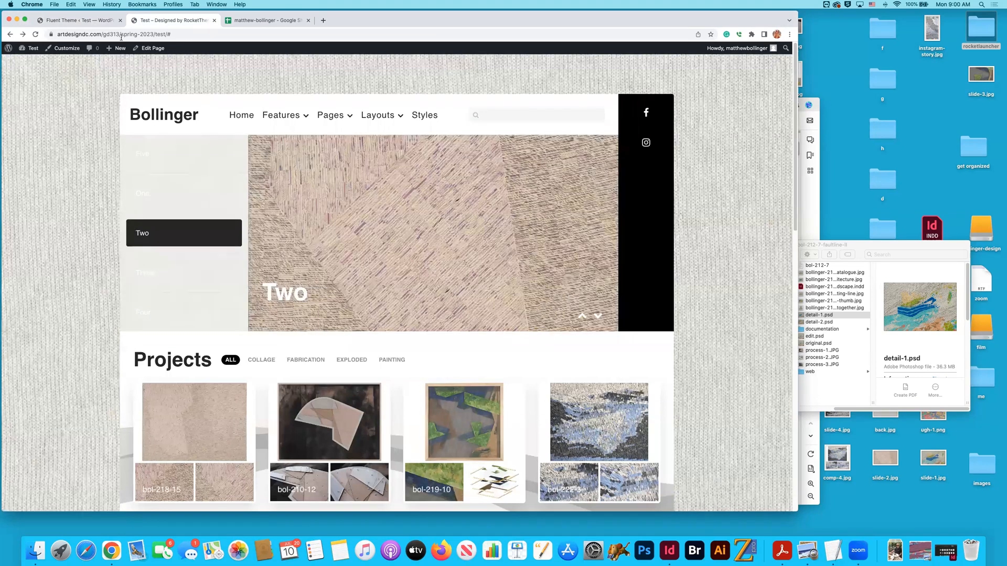
key(super+Tab)
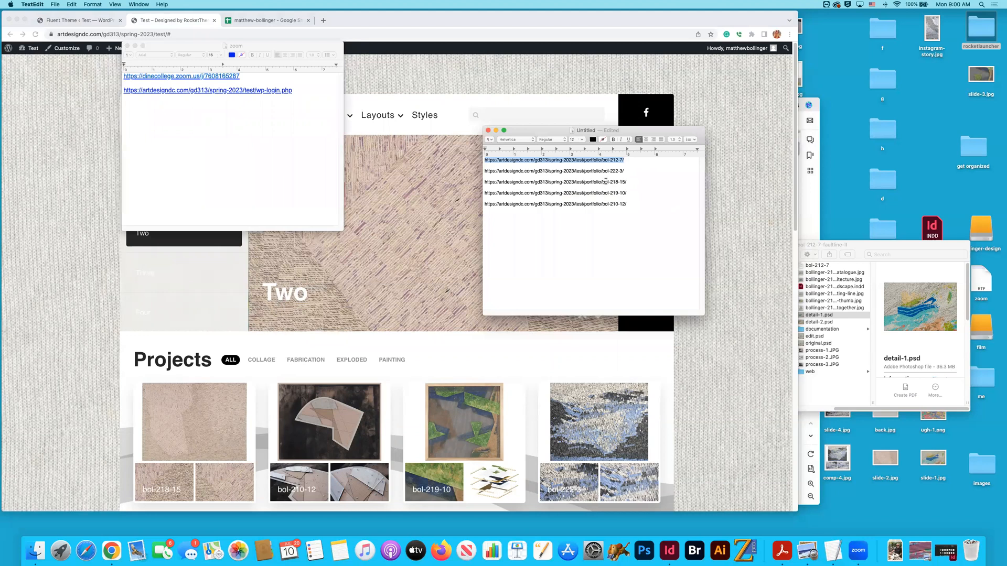
drag(623, 182, 602, 182)
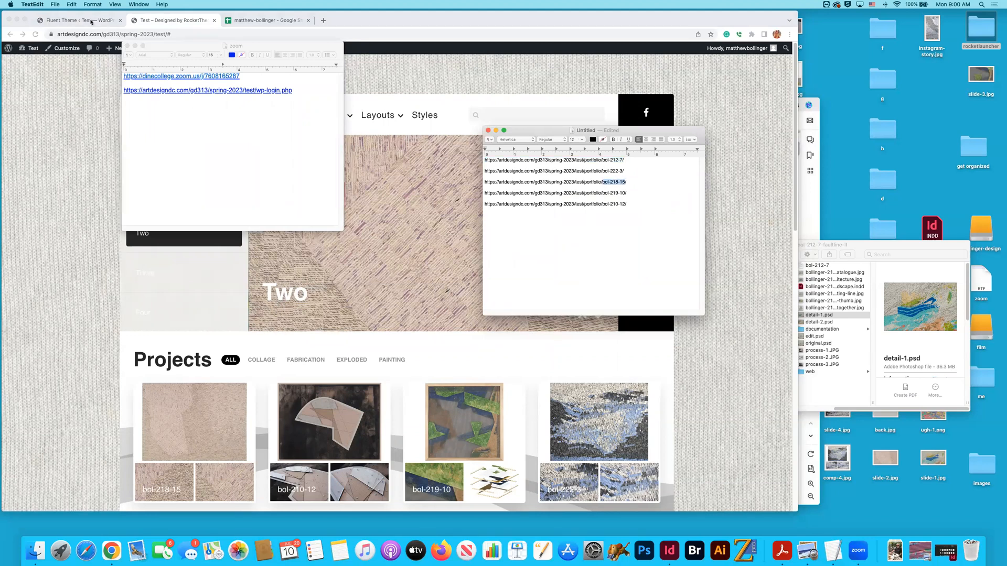
click(88, 22)
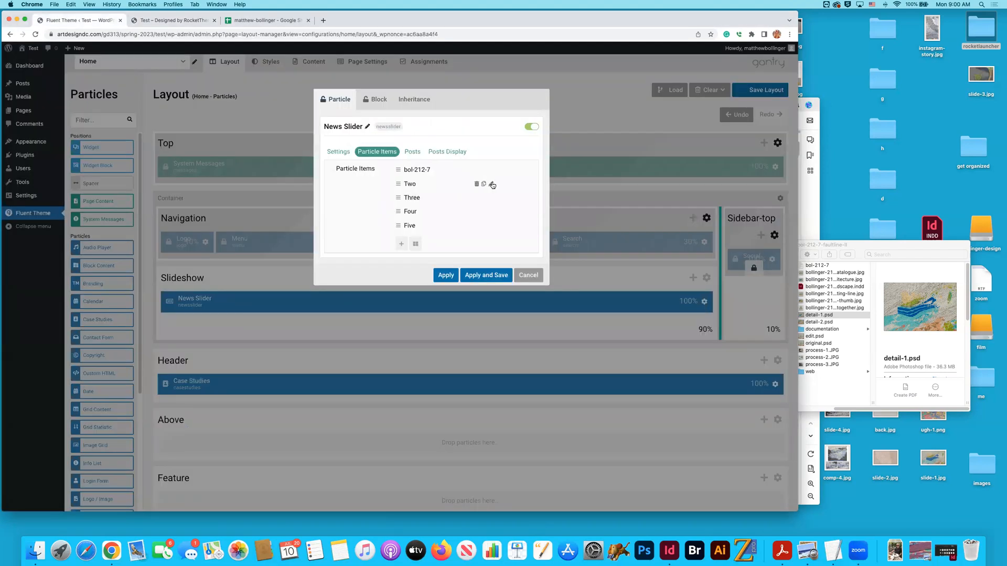
click(490, 183)
key(super+v)
key(Return)
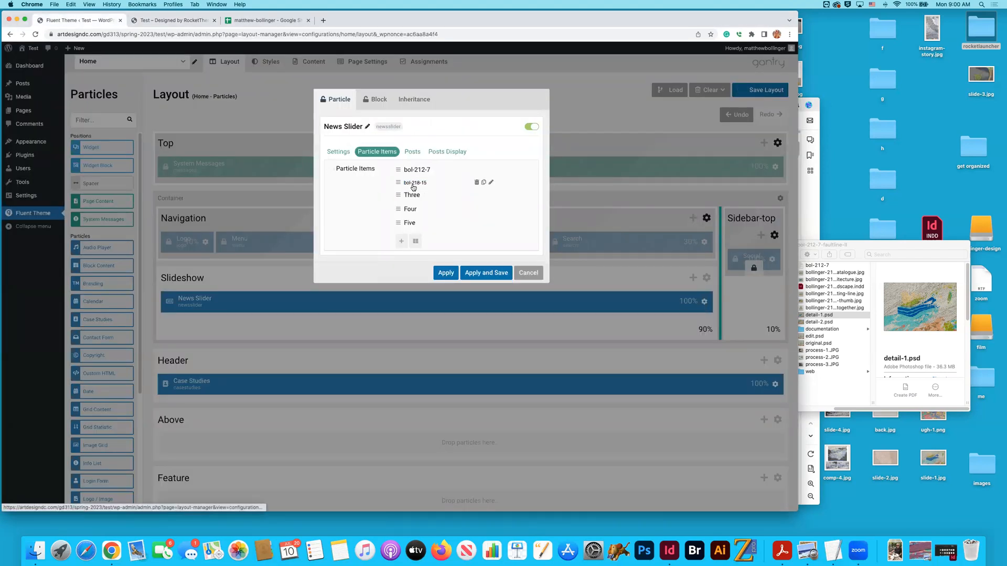
click(491, 182)
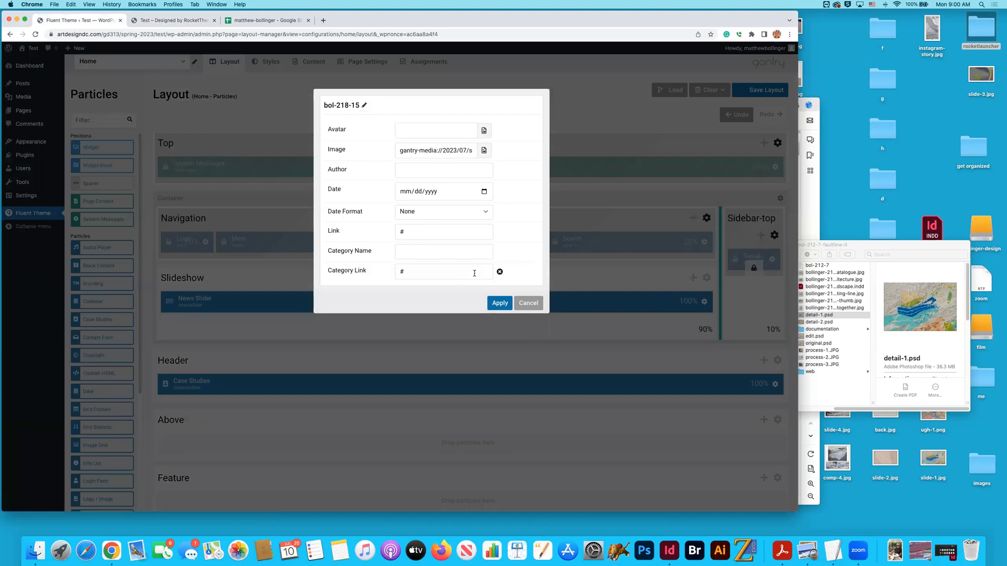
click(499, 272)
key(super+Tab)
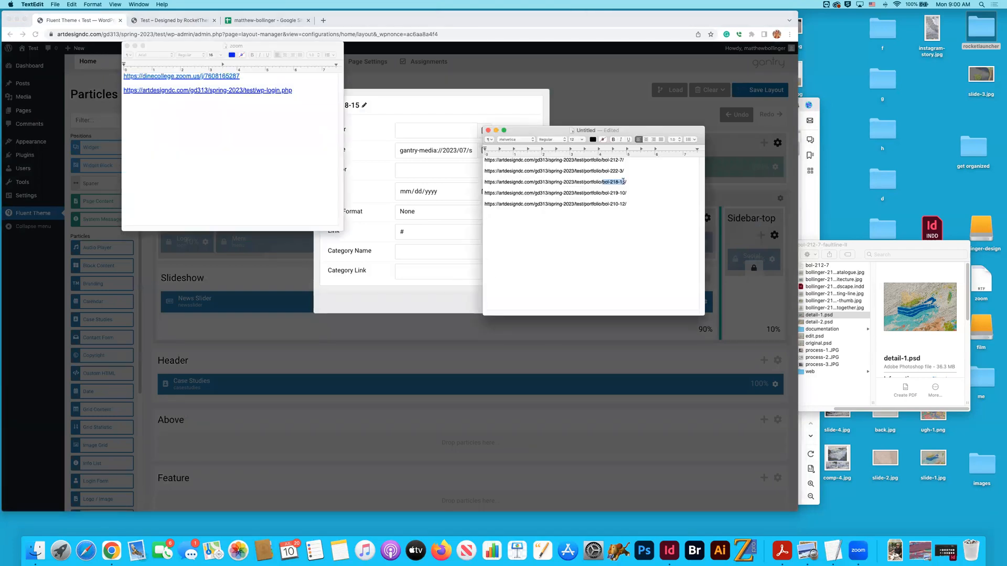
triple_click(623, 182)
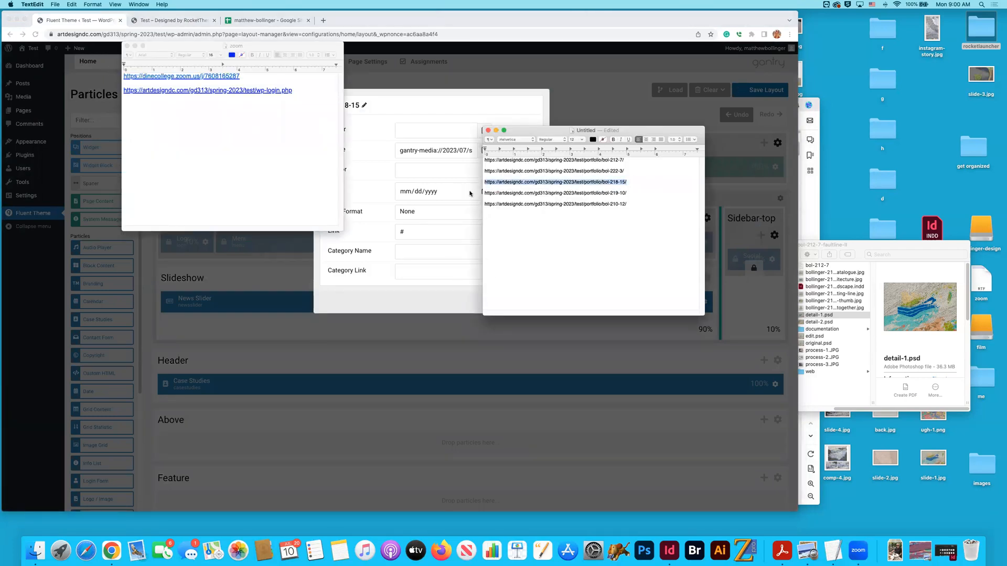
click(379, 86)
click(496, 231)
key(super+a)
key(super+v)
click(499, 303)
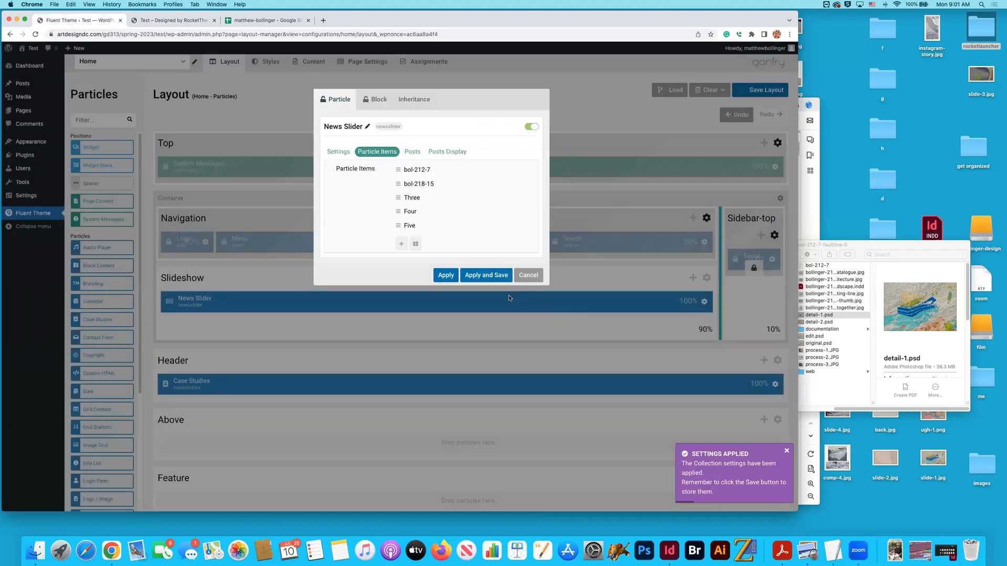
- View slide Three on the home page and rename the News Slider's item Three as bol-219-10 from the TextEdit list
mouse_move(422, 212)
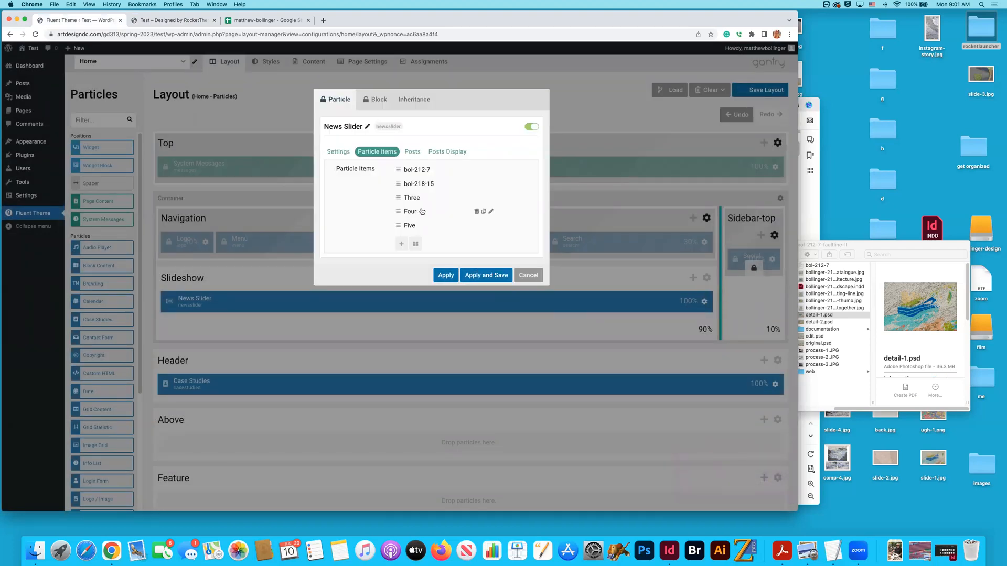
click(173, 20)
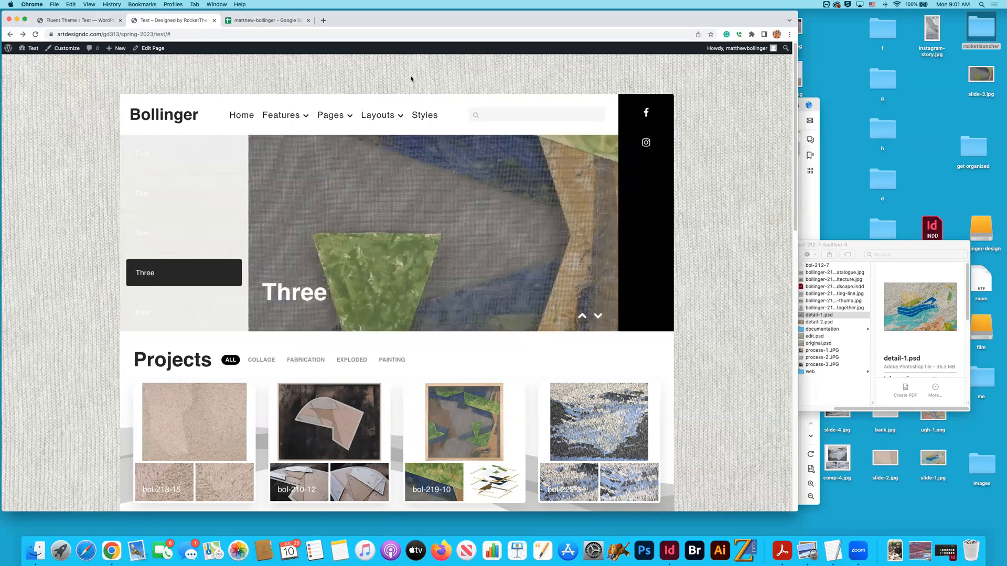
key(super+Tab)
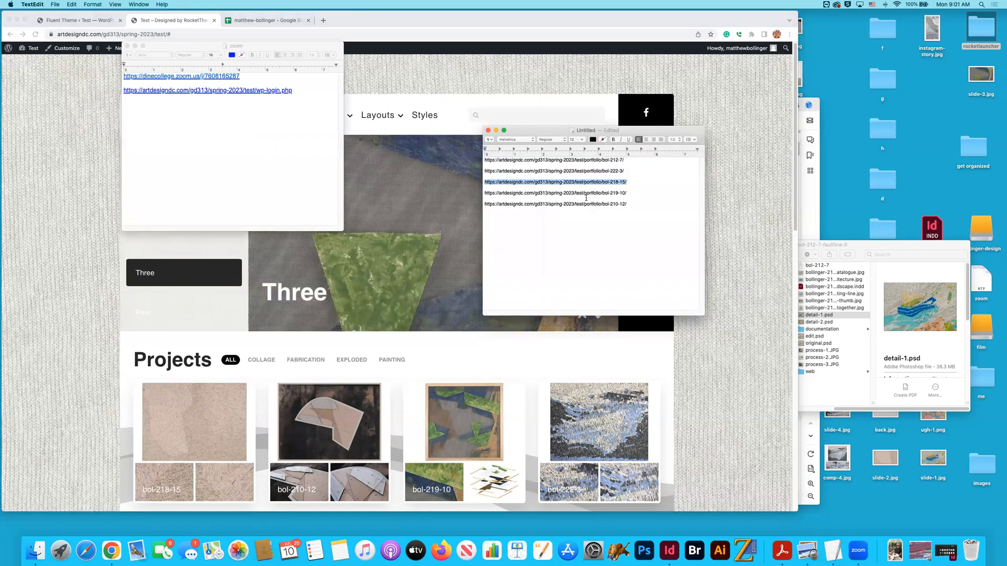
drag(603, 193, 621, 193)
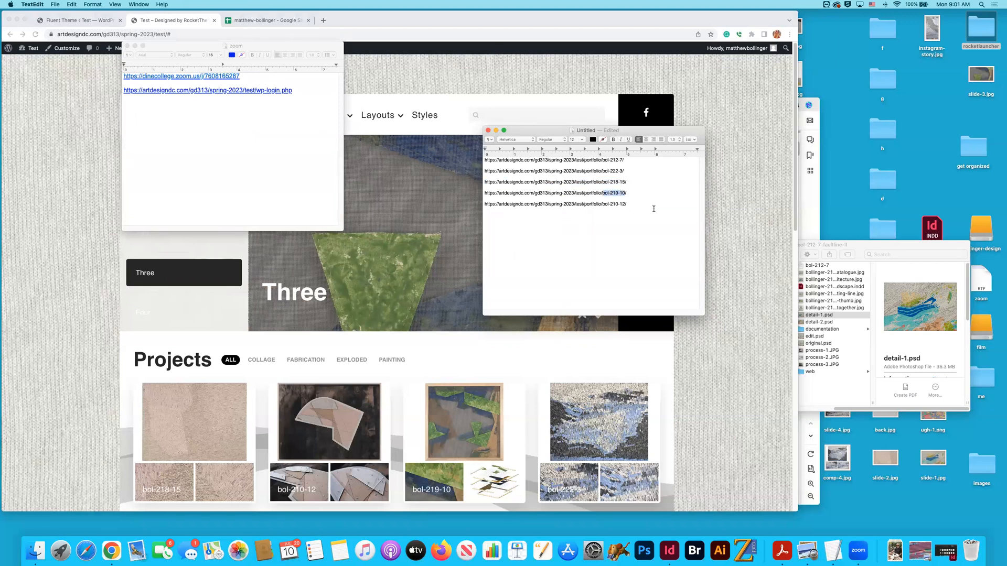
click(84, 34)
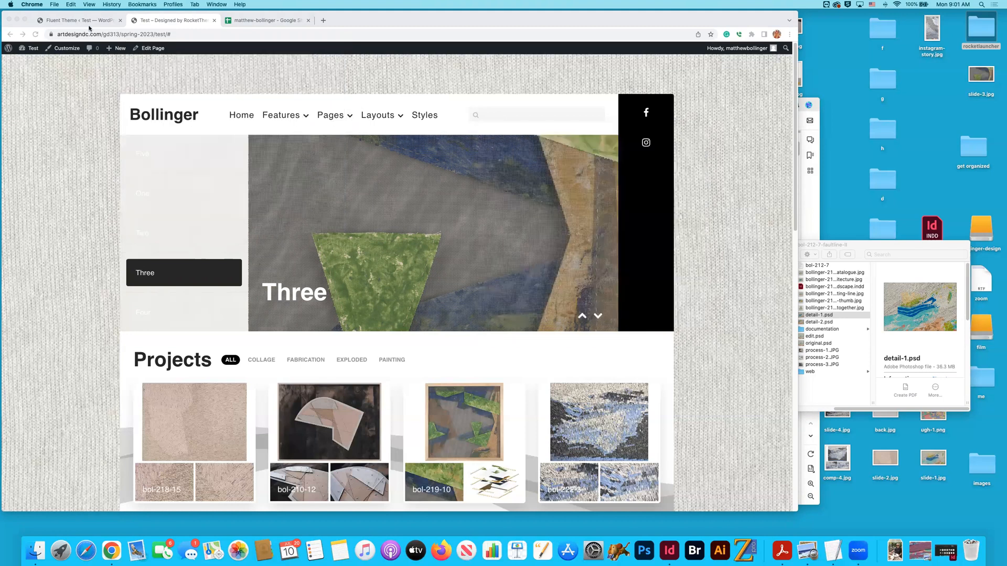
click(78, 20)
click(491, 199)
key(cmd+v)
key(Return)
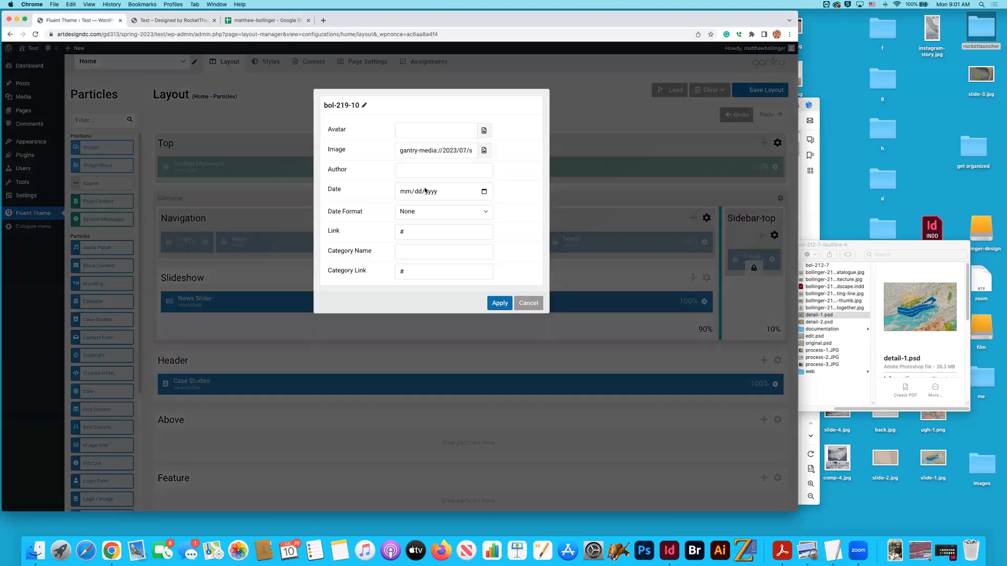
key(cmd+Tab)
drag(628, 193, 469, 193)
key(cmd+c)
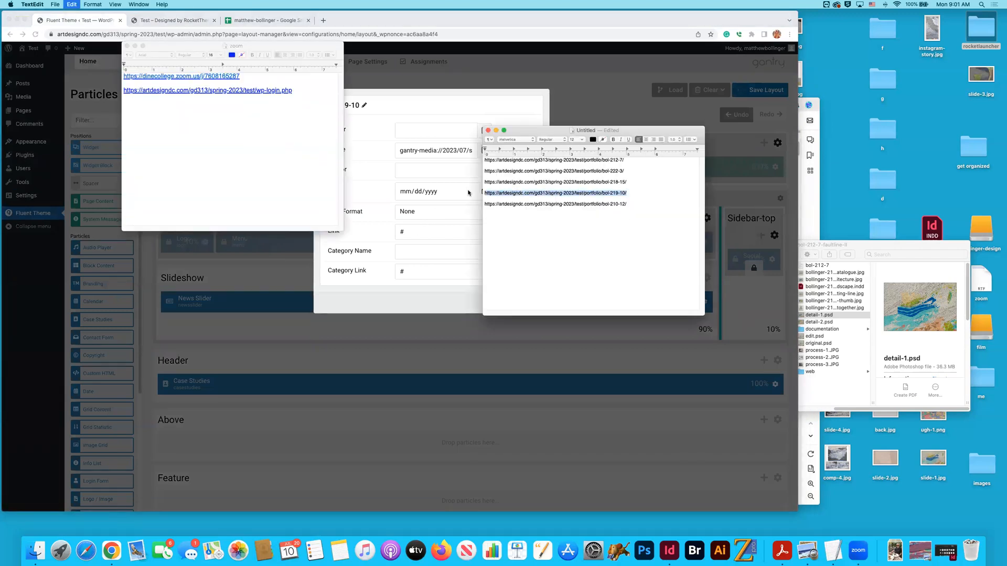
click(370, 190)
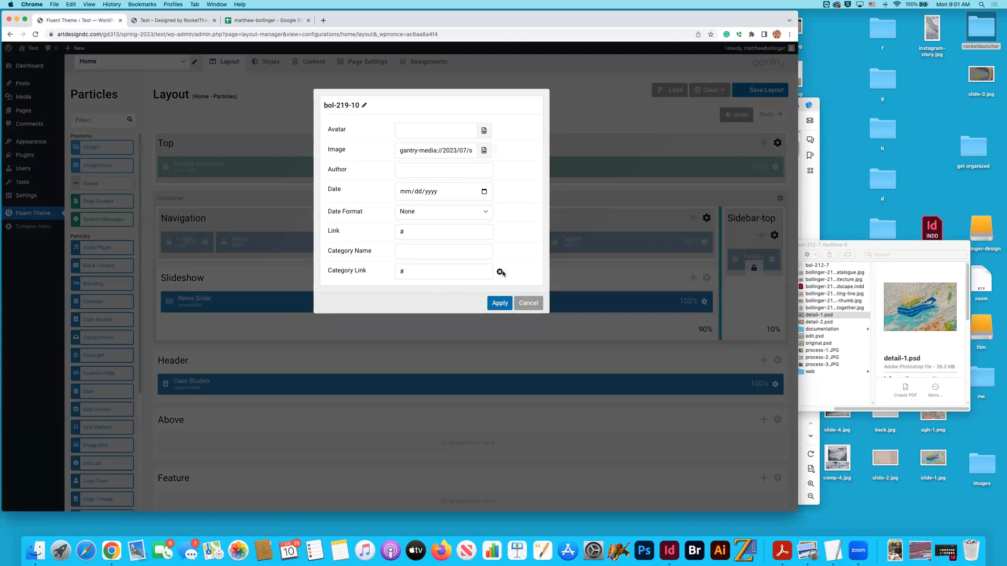
click(499, 273)
drag(416, 231, 387, 233)
key(super+v)
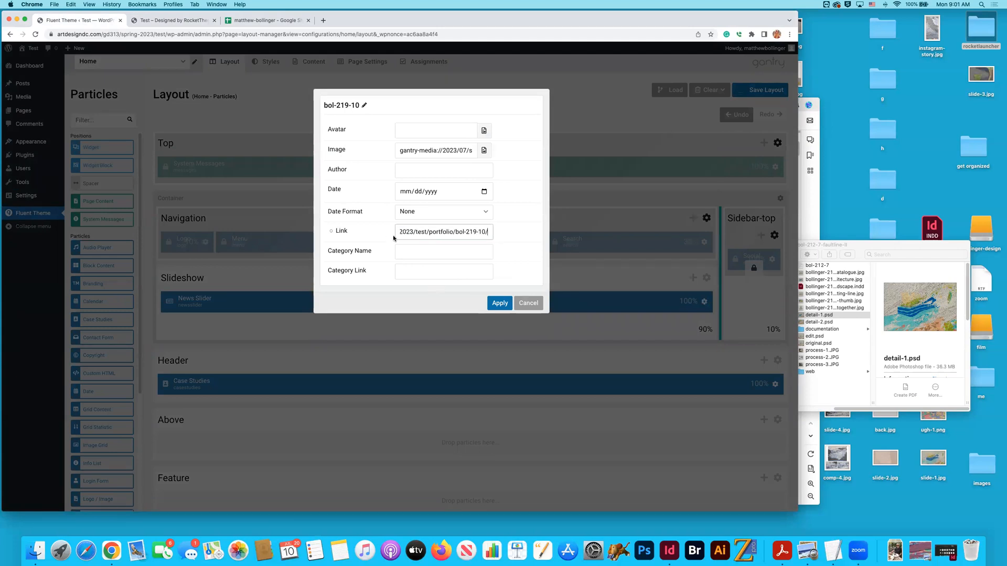
click(500, 303)
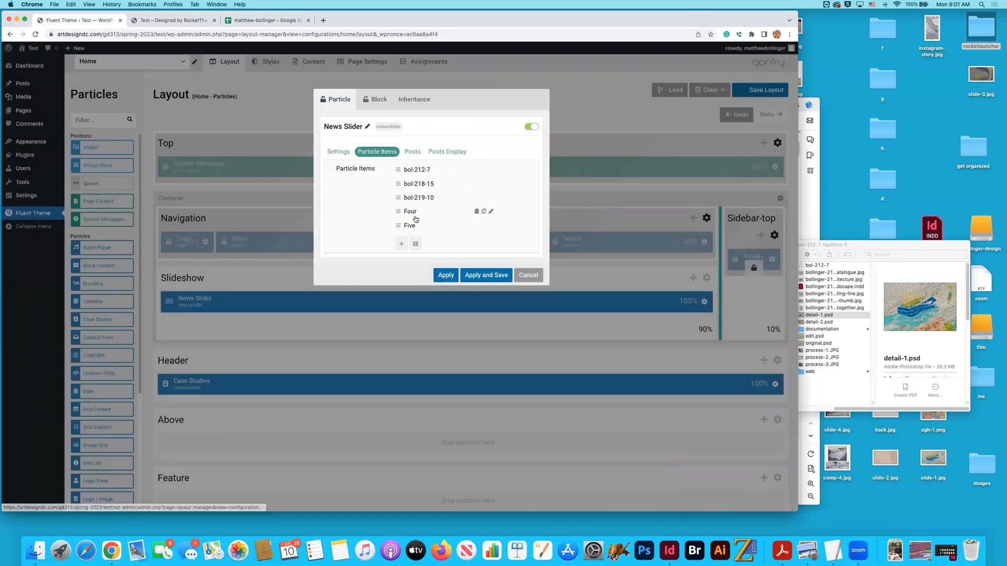
- View slide Four on the home page and rename the News Slider's item Four as bol-222-3 from the TextEdit list
click(161, 20)
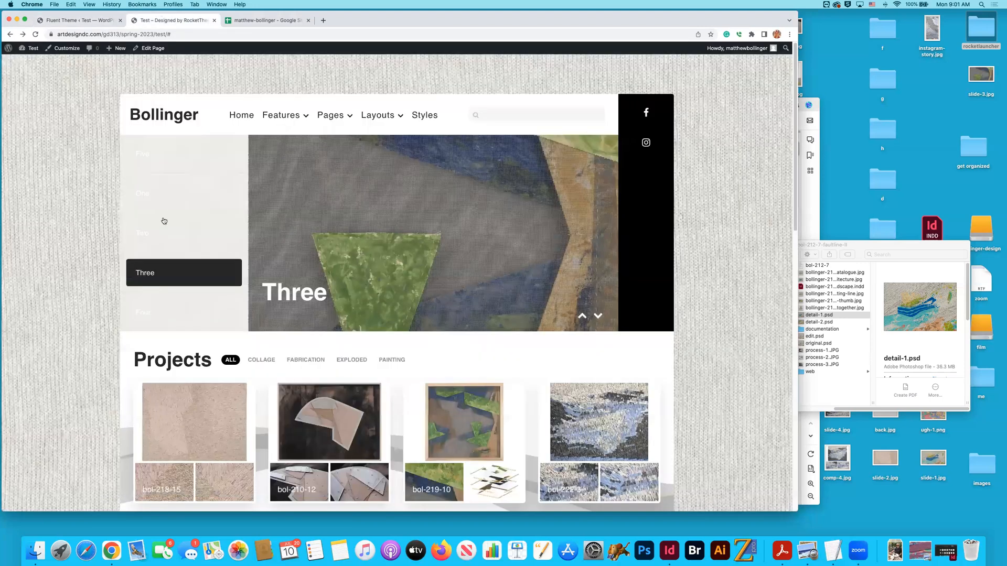
click(161, 310)
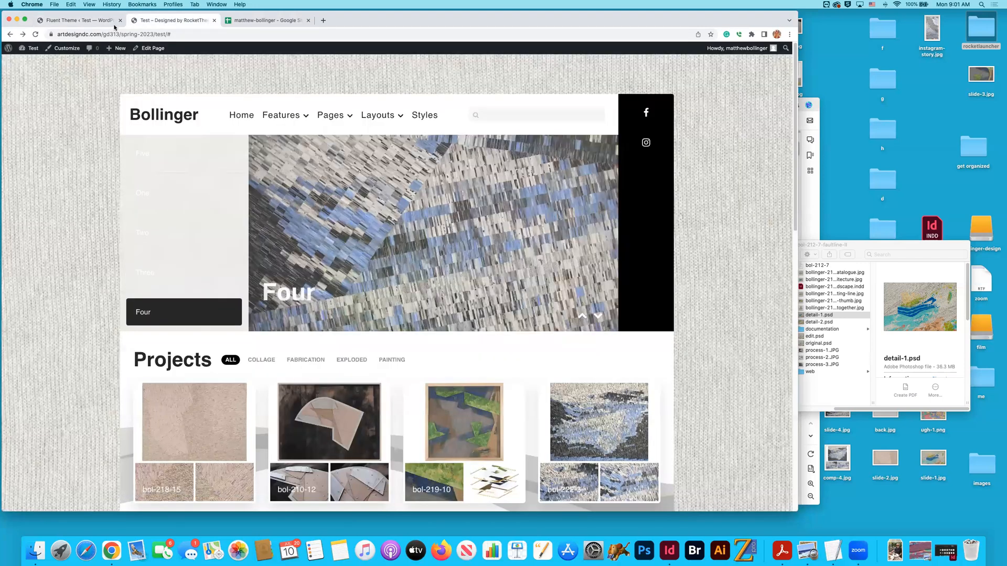
key(super+Tab)
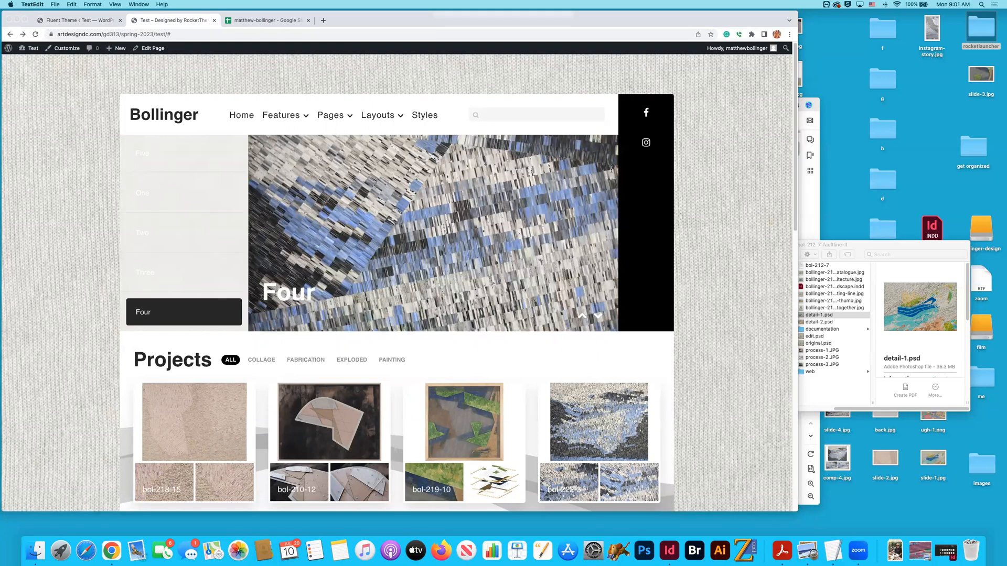
drag(602, 171, 620, 171)
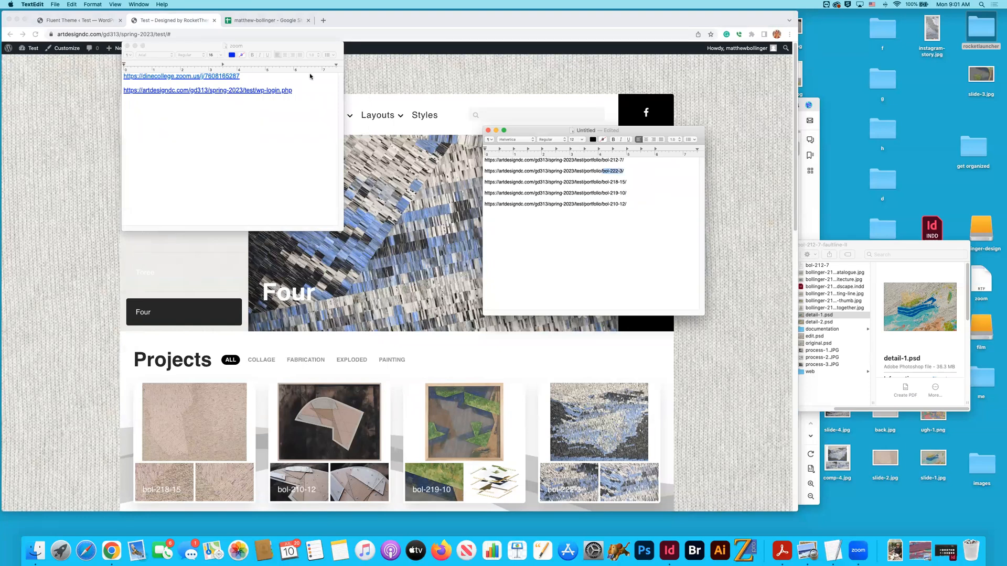
click(264, 20)
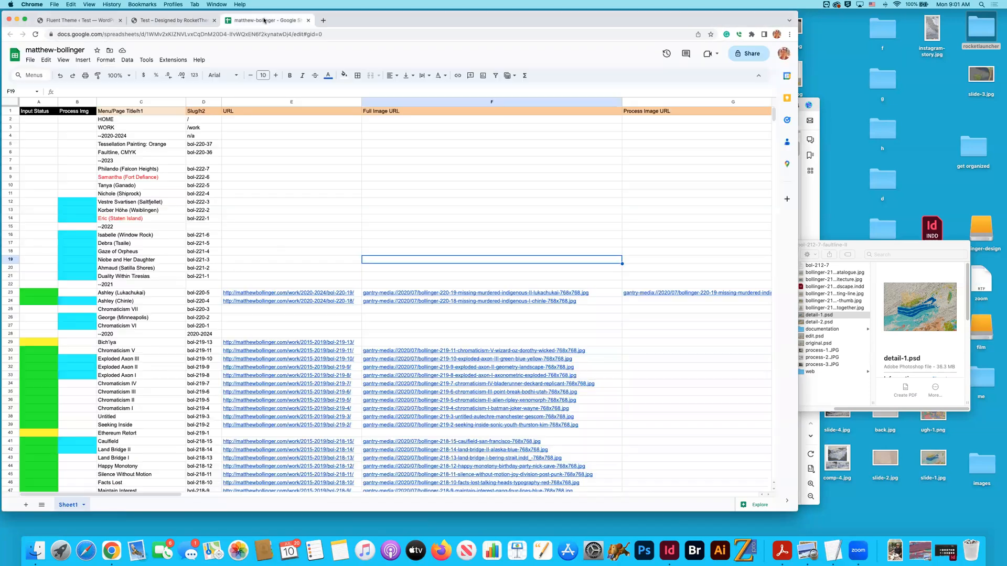
key(ctrl+Tab)
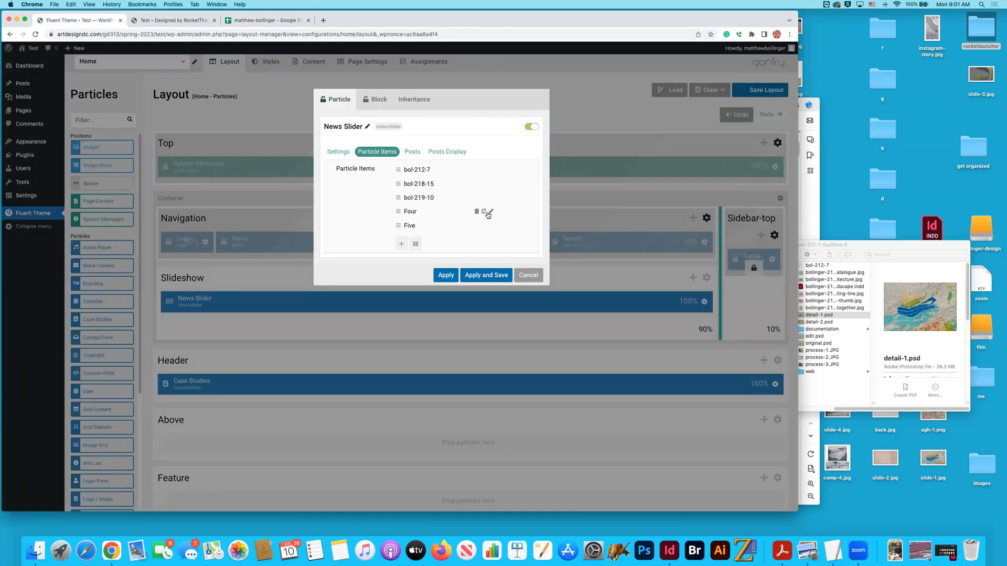
click(491, 212)
key(super+v)
key(Return)
click(414, 211)
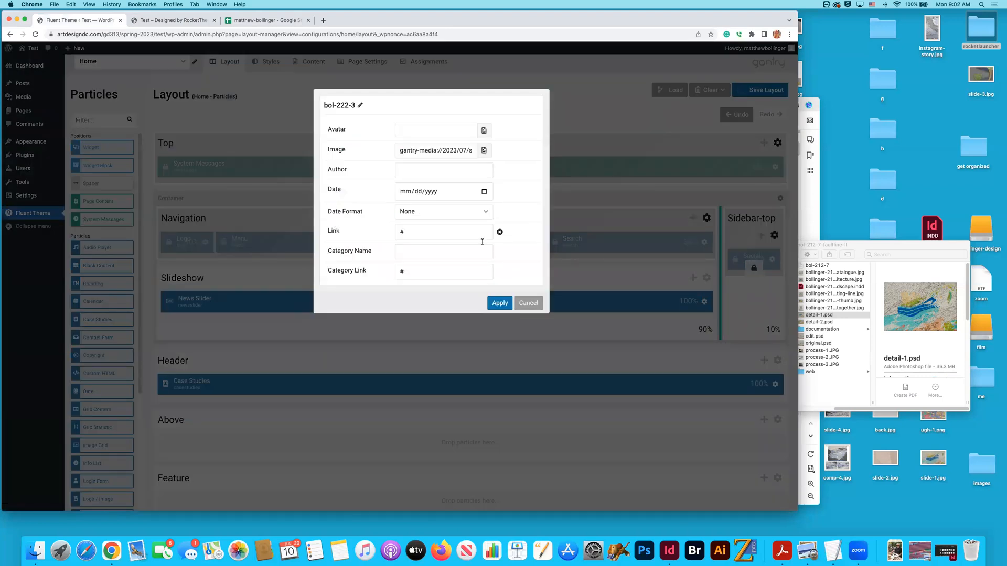
click(477, 268)
key(BackSpace)
key(super+Tab)
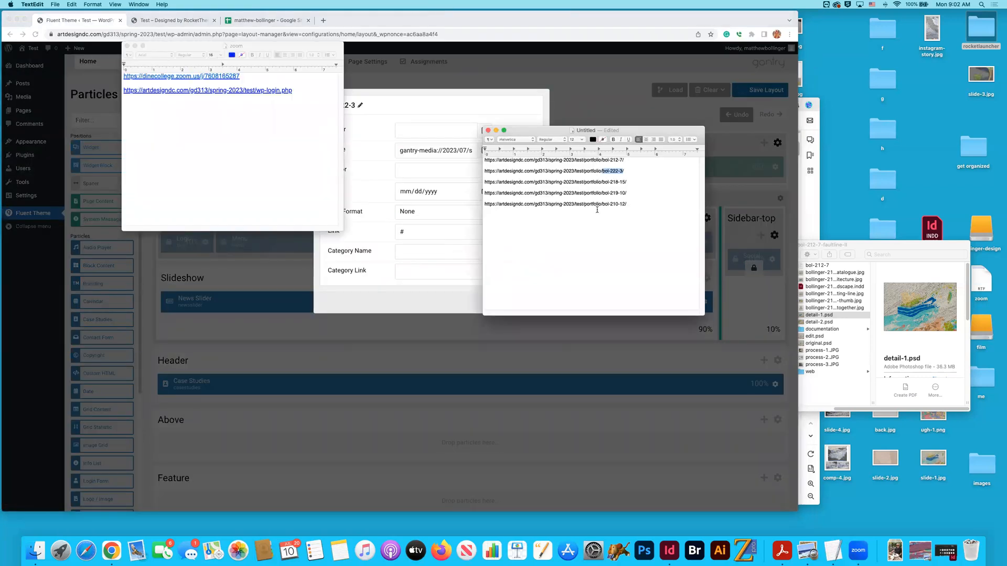
drag(628, 171, 474, 170)
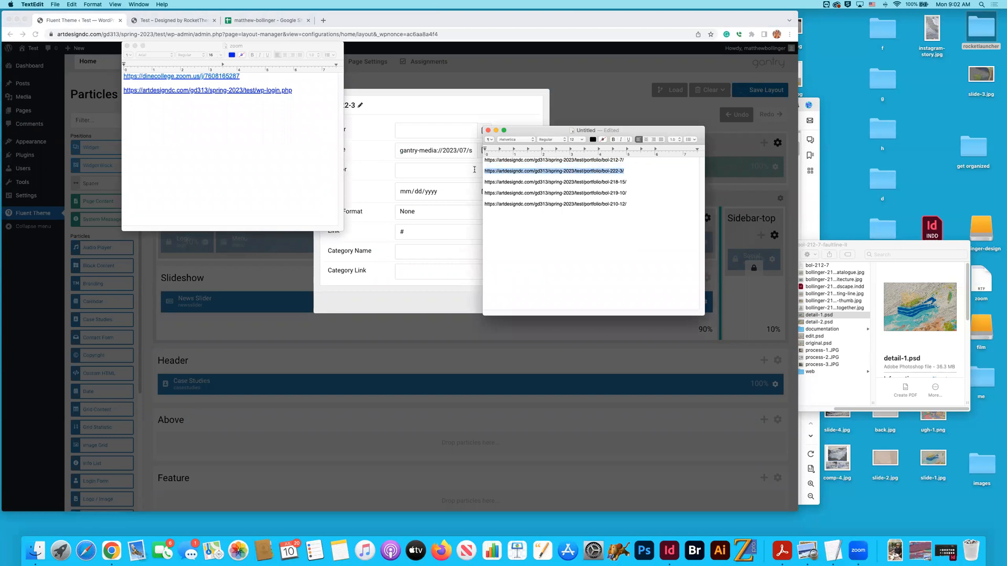
click(379, 205)
double_click(419, 232)
key(super+v)
click(499, 303)
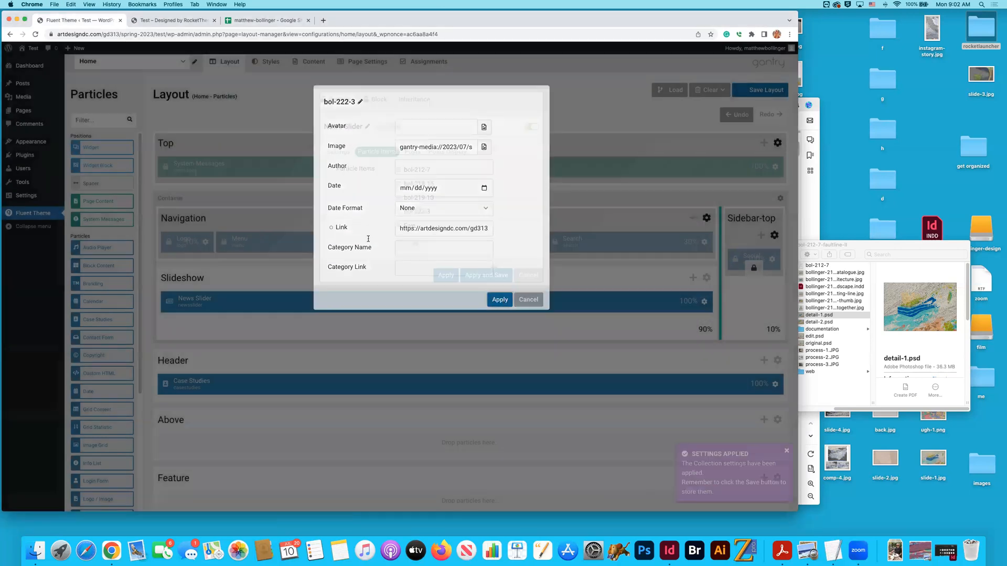
- View slide Five on the home page and rename the News Slider's item Five as bol-210-12 from the TextEdit list
click(167, 20)
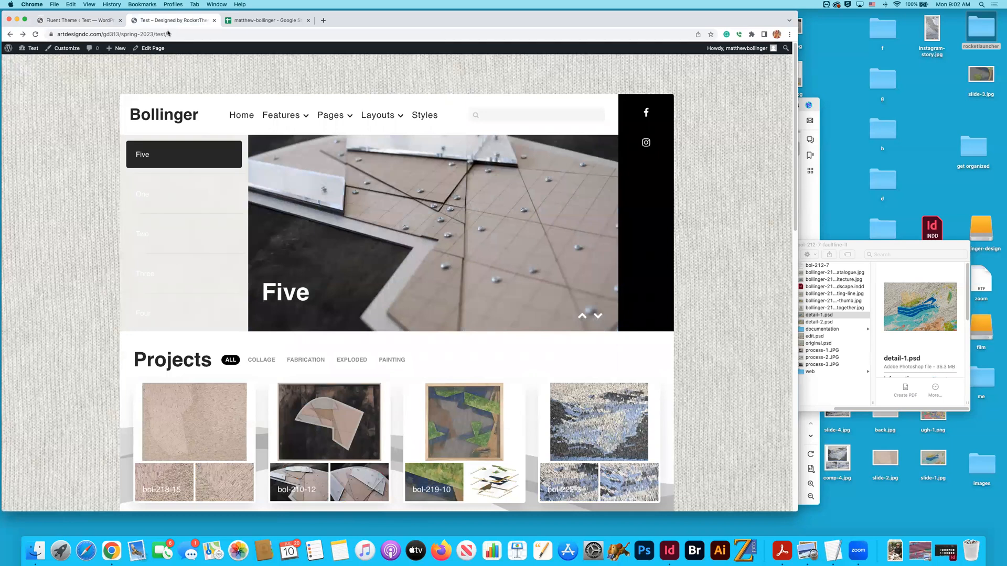
key(super+Tab)
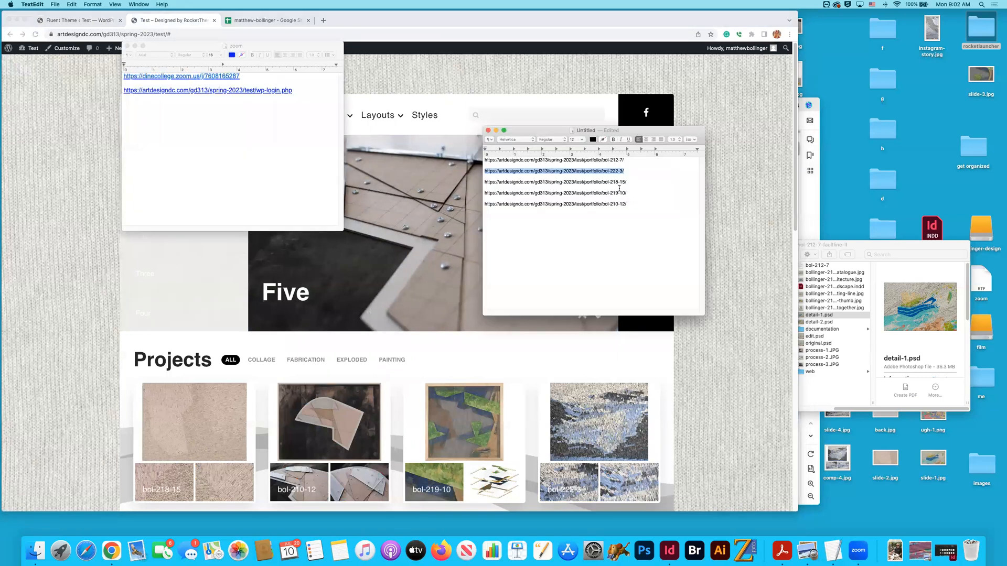
drag(602, 203, 620, 204)
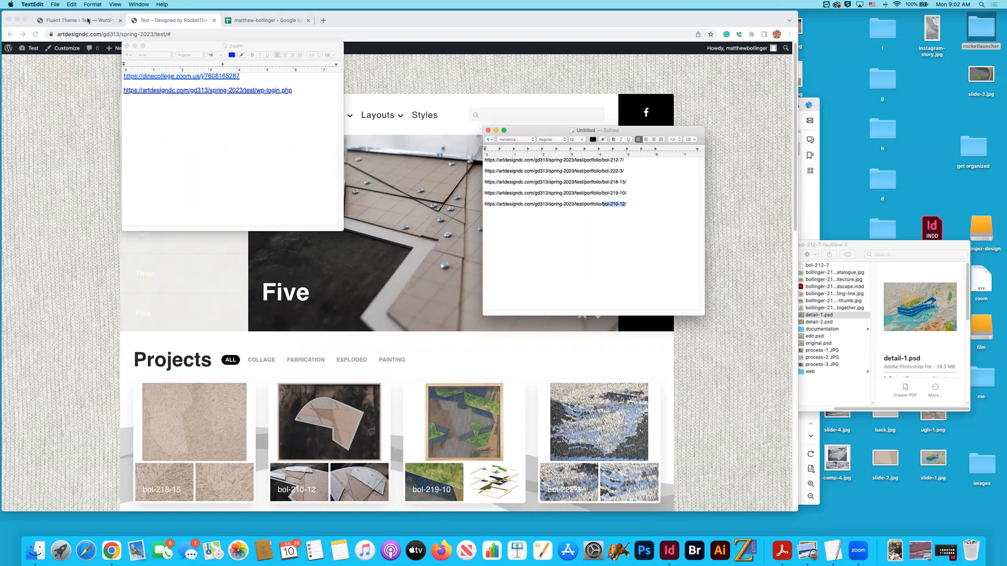
click(88, 19)
click(491, 226)
key(ctrl+v)
key(Return)
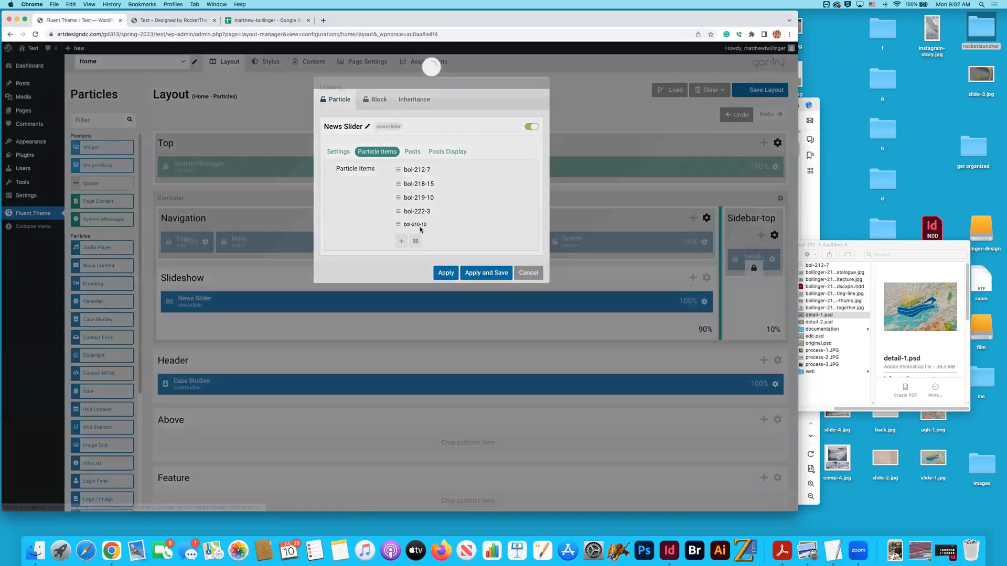
click(420, 225)
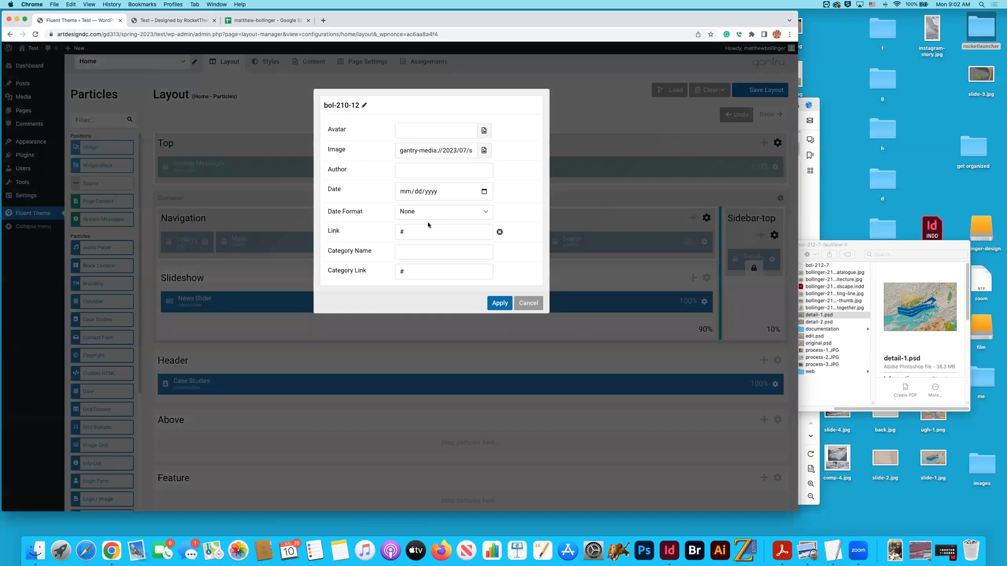
click(500, 272)
key(super+Tab)
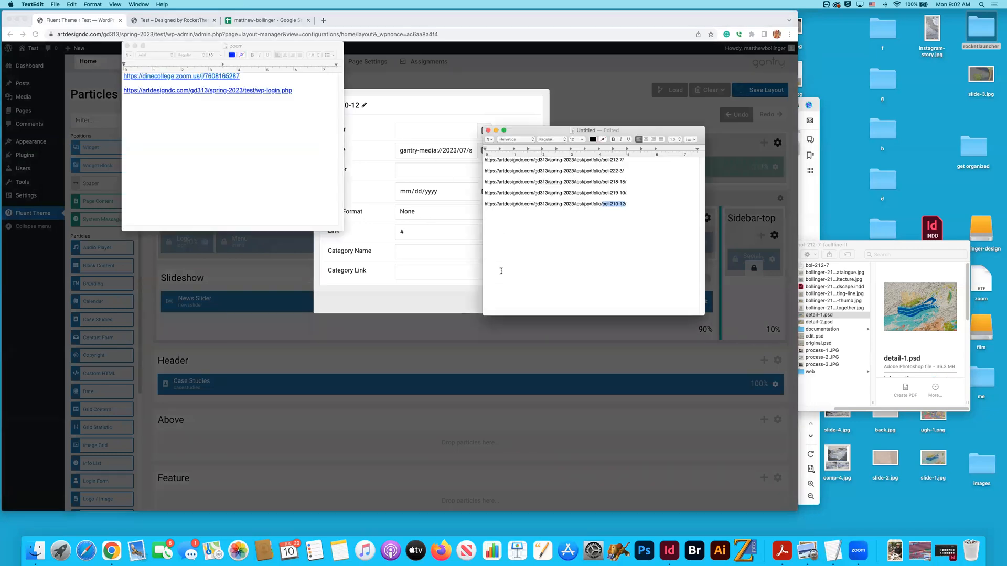
click(622, 204)
triple_click(497, 206)
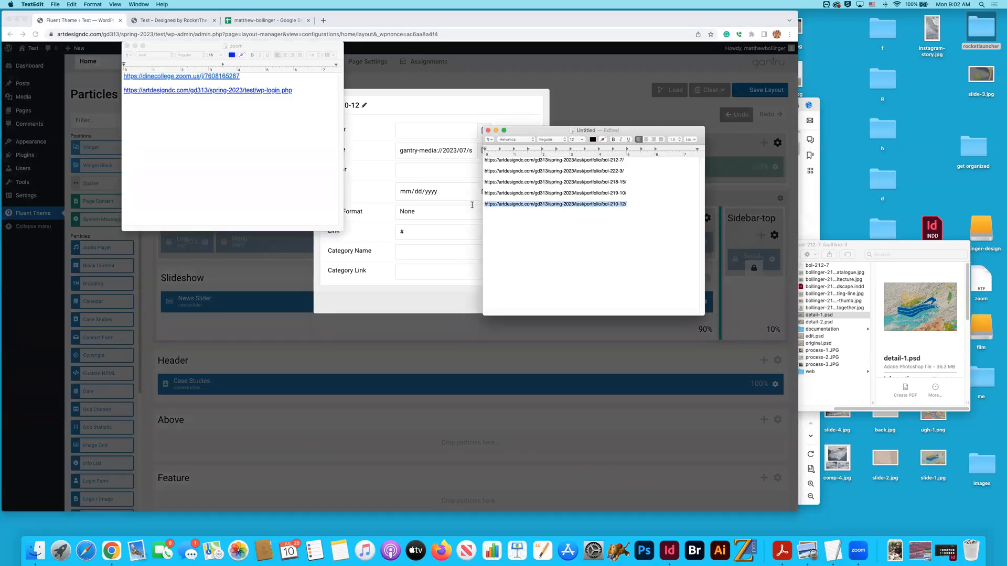
click(361, 234)
drag(416, 232, 399, 236)
key(super+v)
click(500, 303)
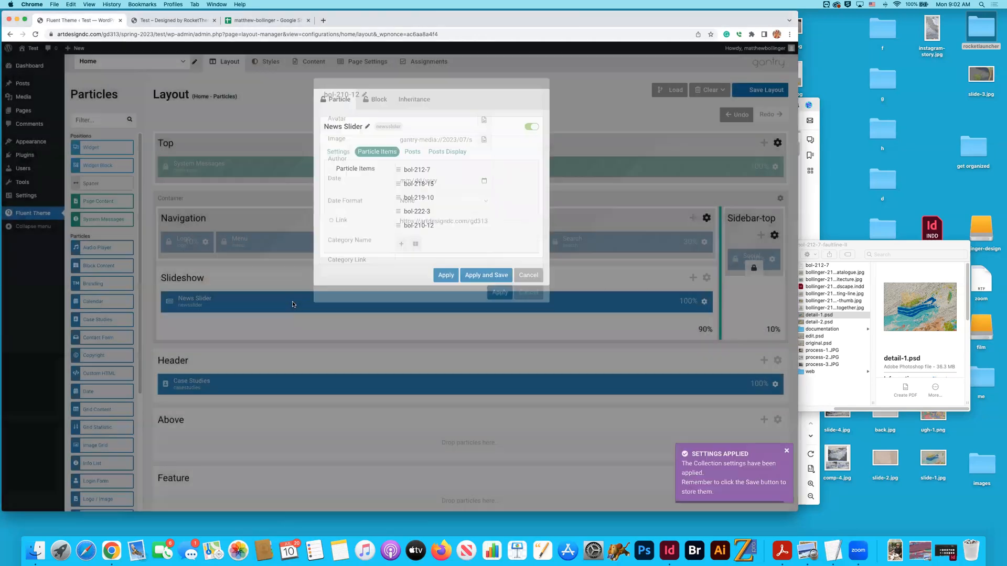
click(445, 275)
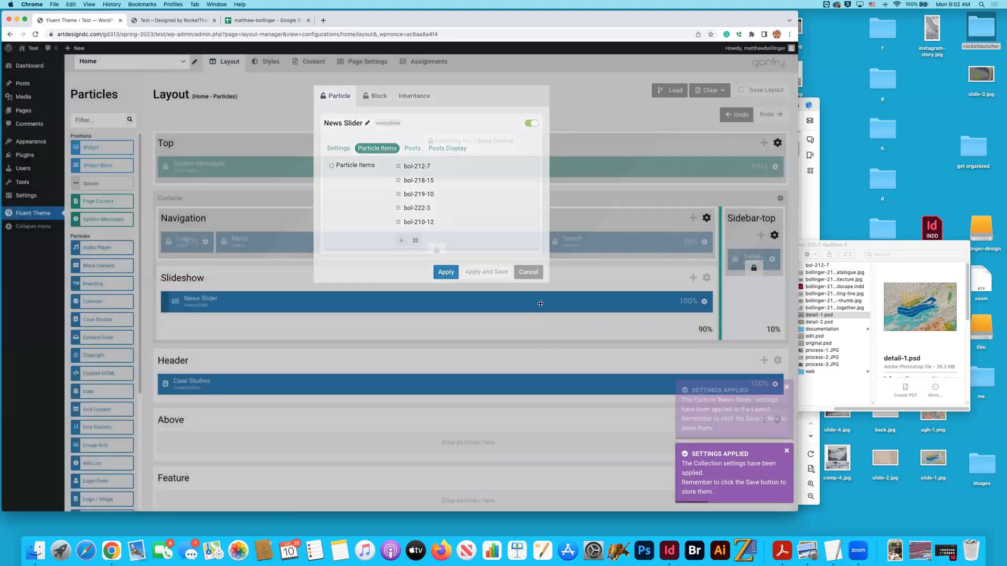
- Reload the home page and step through the News Slider's slides to check their names and images
click(175, 20)
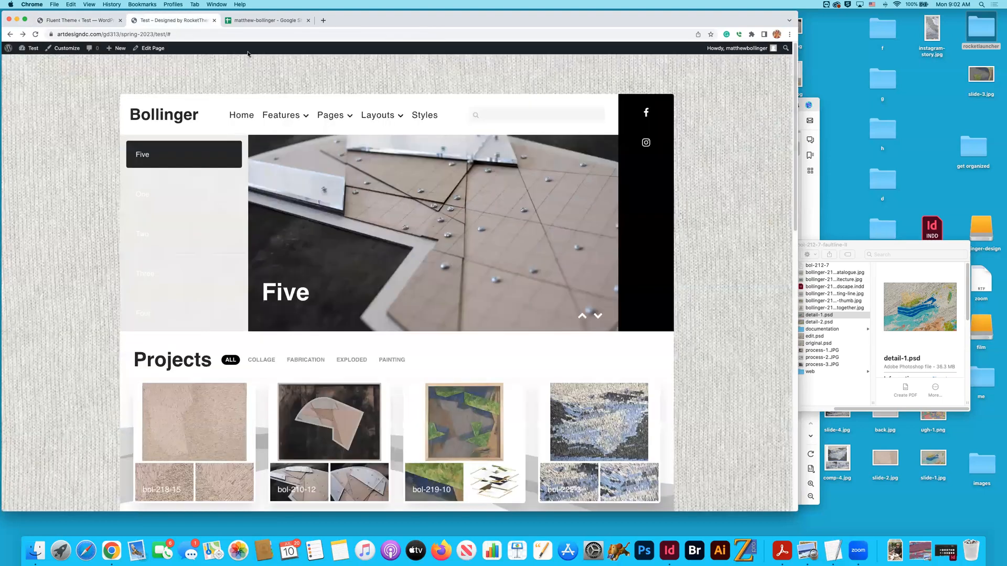
key(super+r)
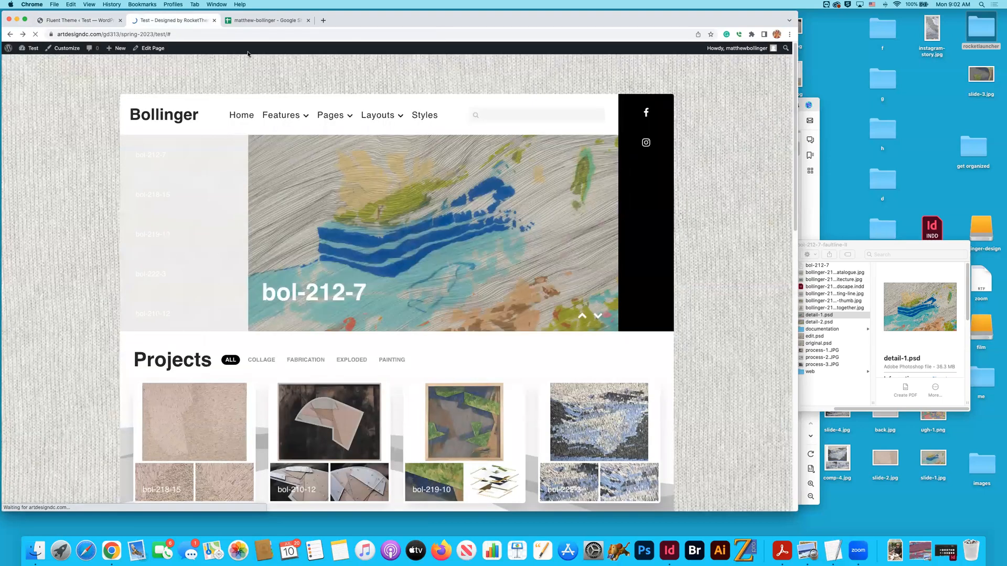
click(174, 194)
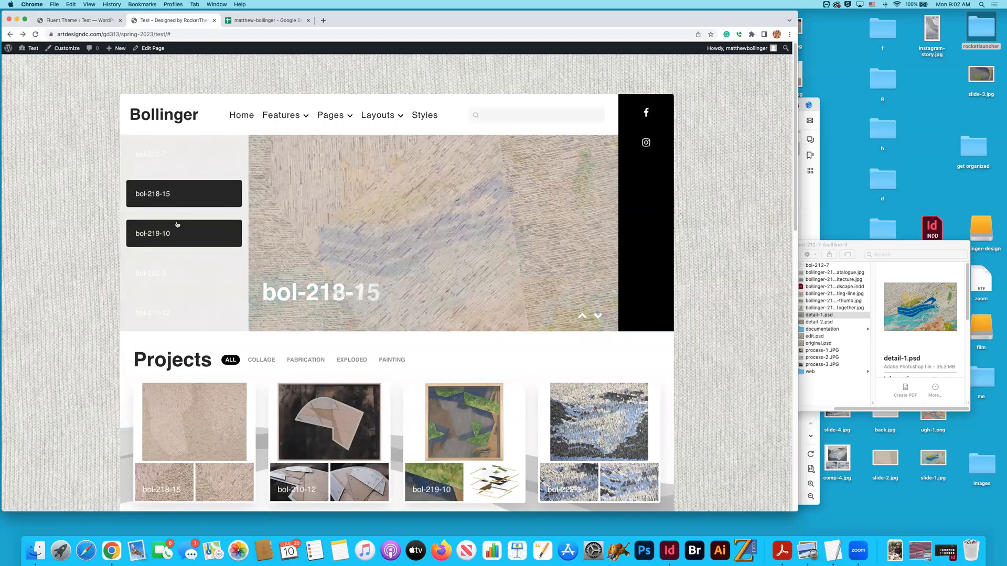
click(176, 245)
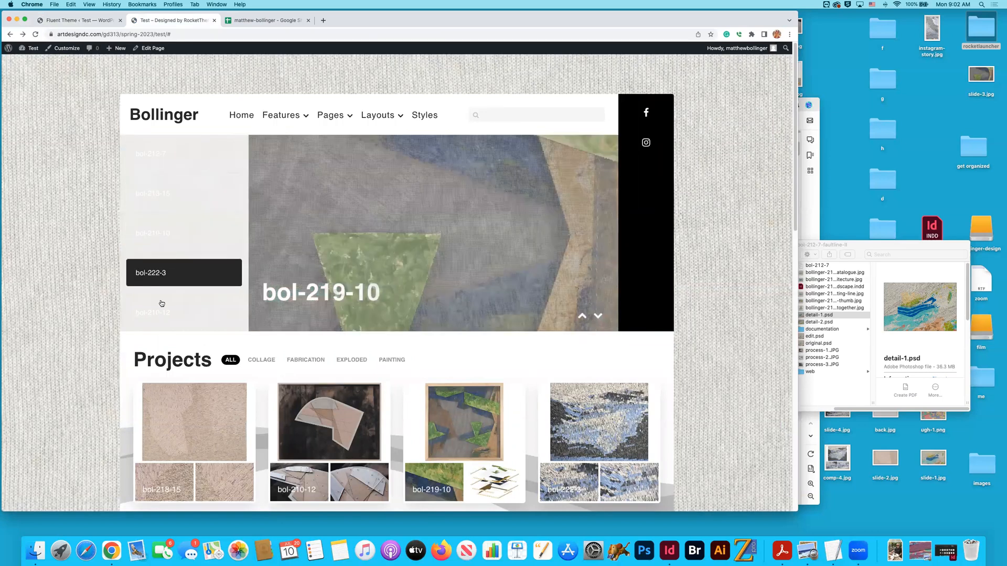
click(184, 313)
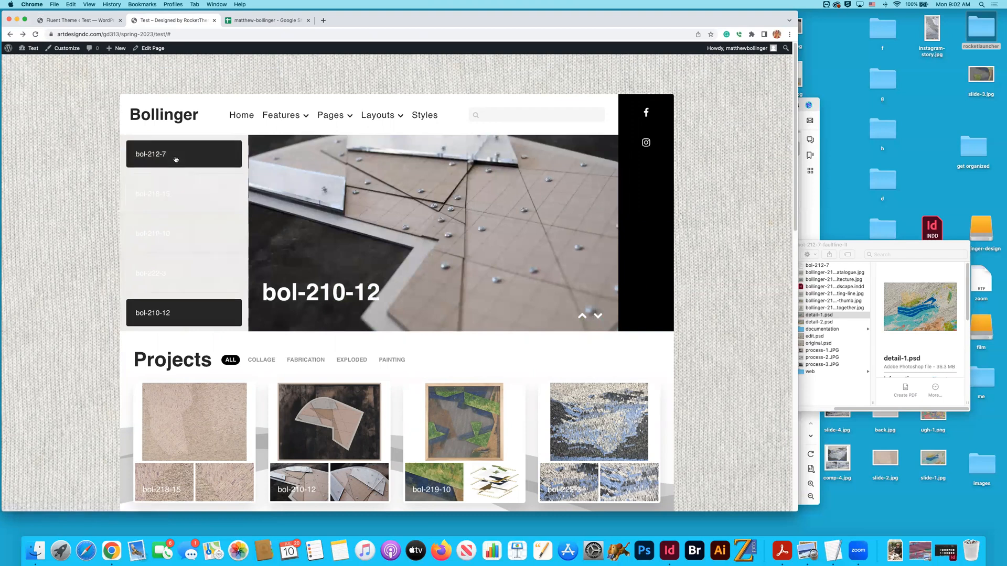
click(175, 158)
click(176, 192)
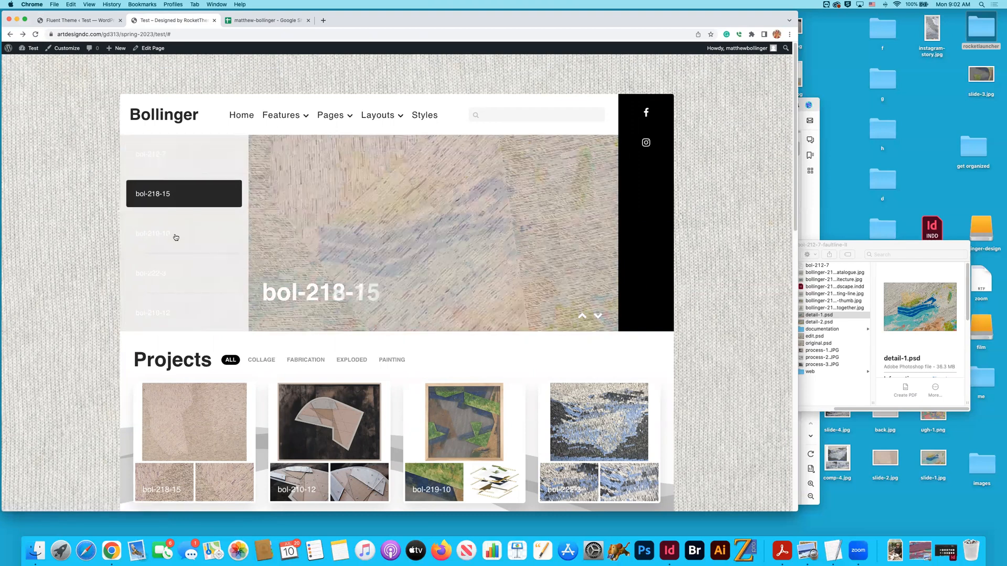
- Step through the News Slider's slides, open the bol-218-15 slide's link to check its page address, and return to the home page
click(176, 237)
click(174, 270)
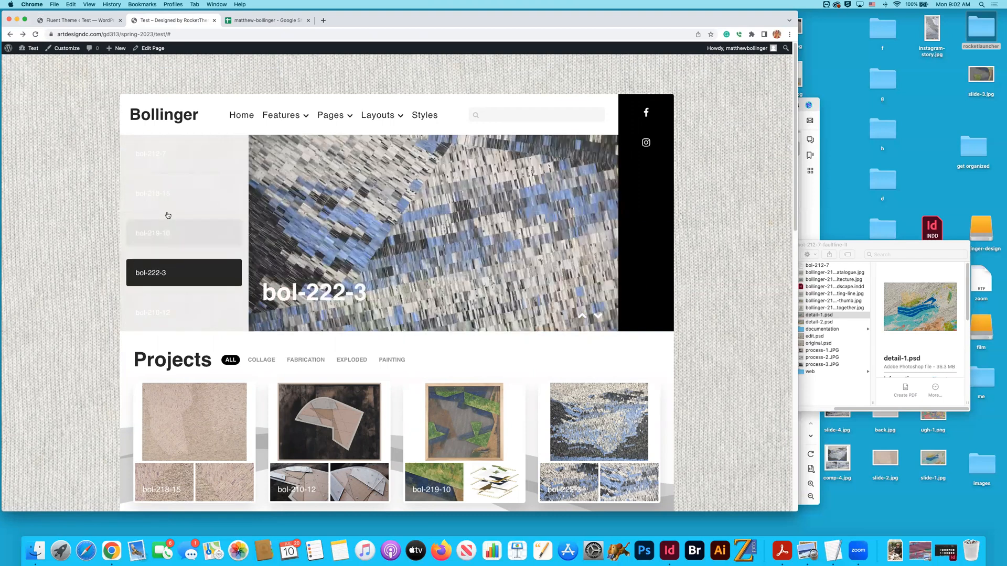
click(174, 154)
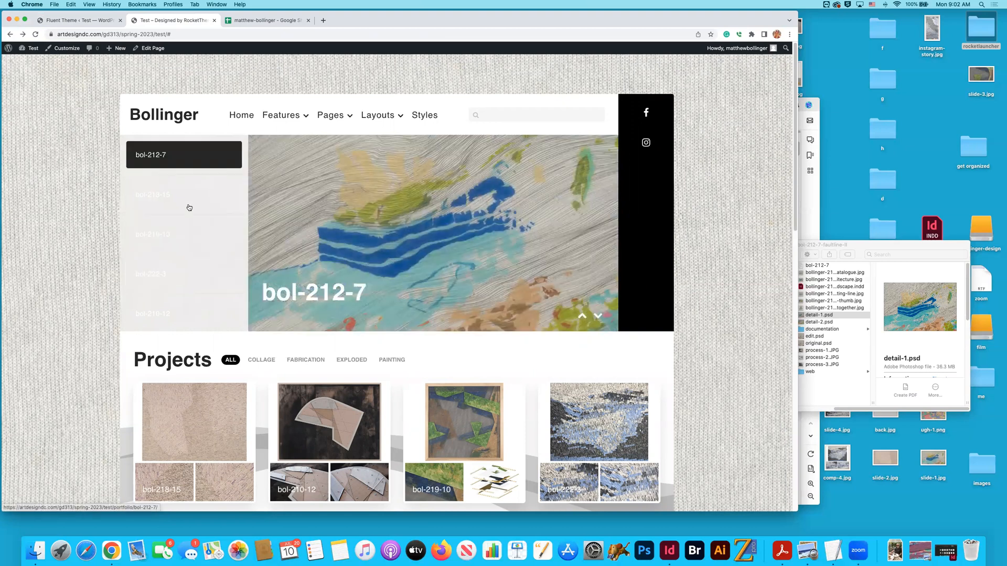
click(172, 195)
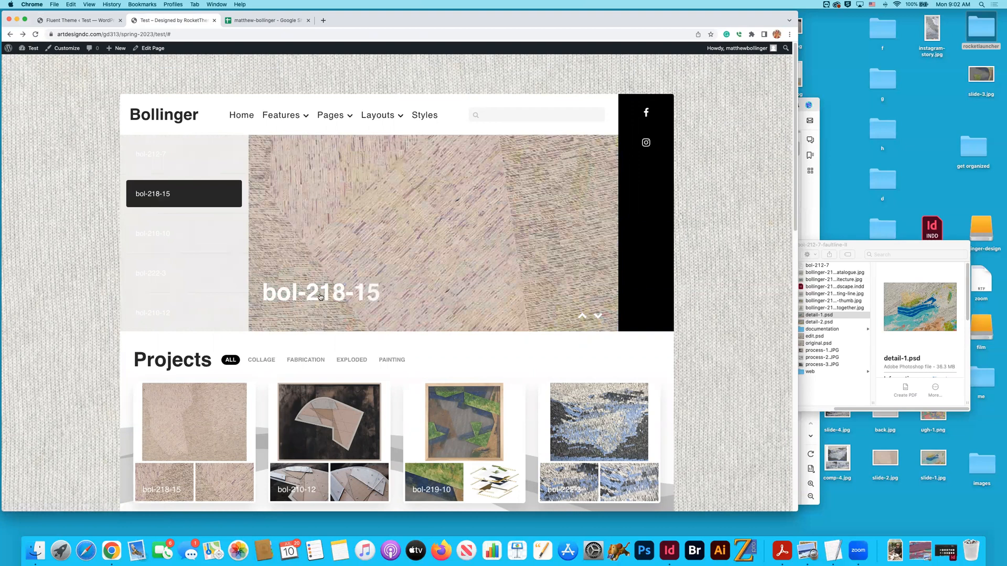
click(320, 297)
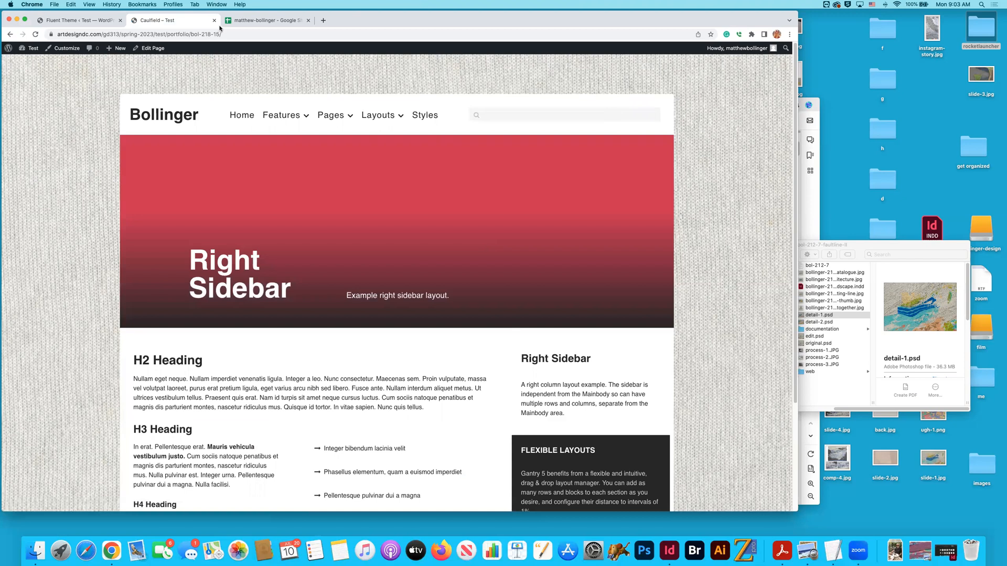
drag(203, 32, 217, 33)
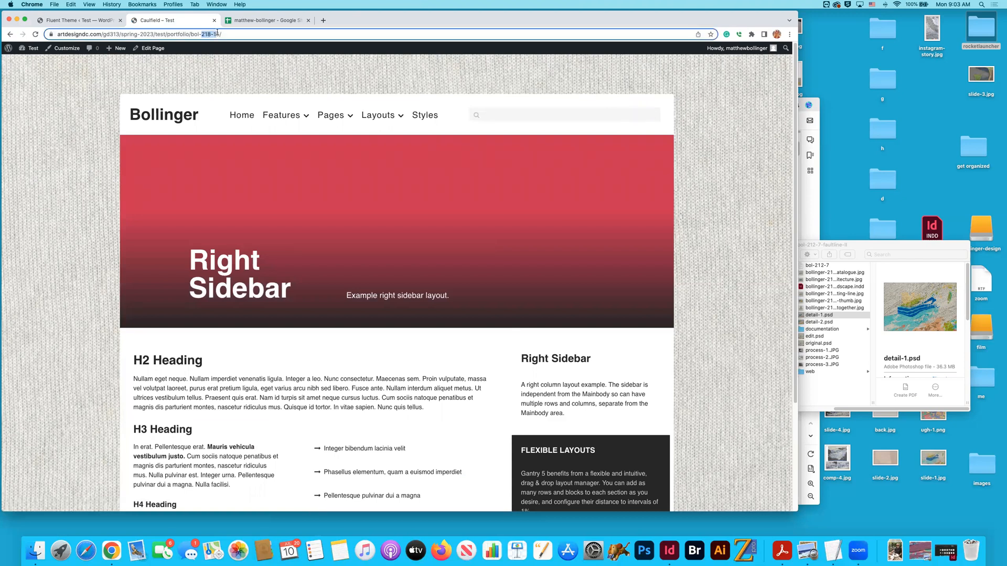
click(11, 34)
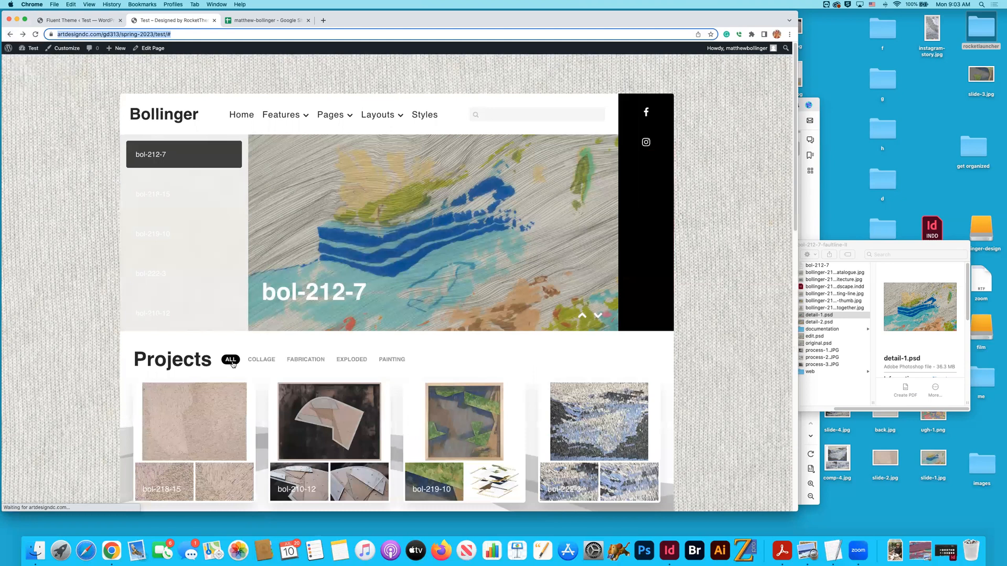
- Open the bol-218-15 item under Projects to check its linked page and return to the home page
scroll(231, 367, down, 2)
click(166, 425)
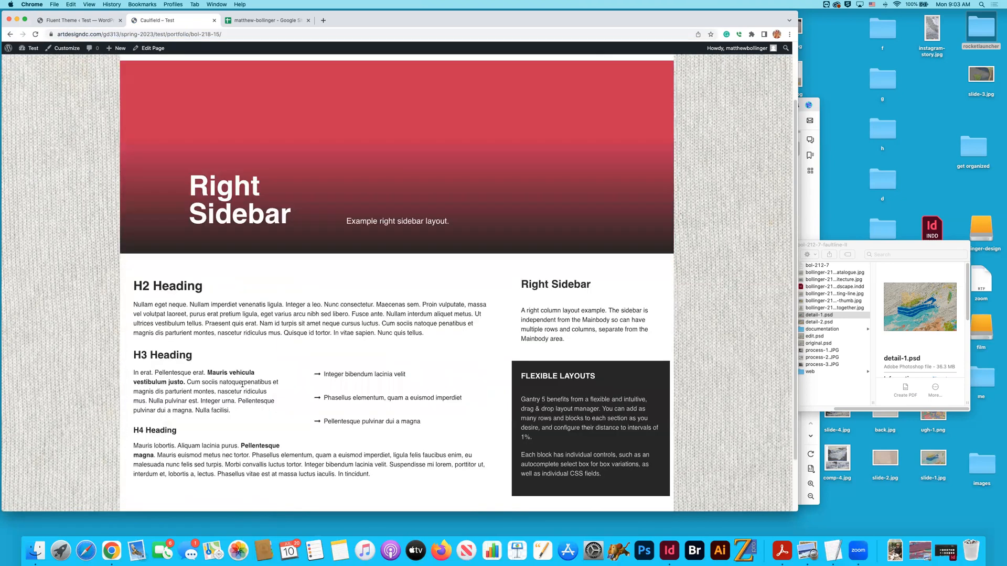
scroll(243, 389, down, 2)
scroll(203, 342, up, 4)
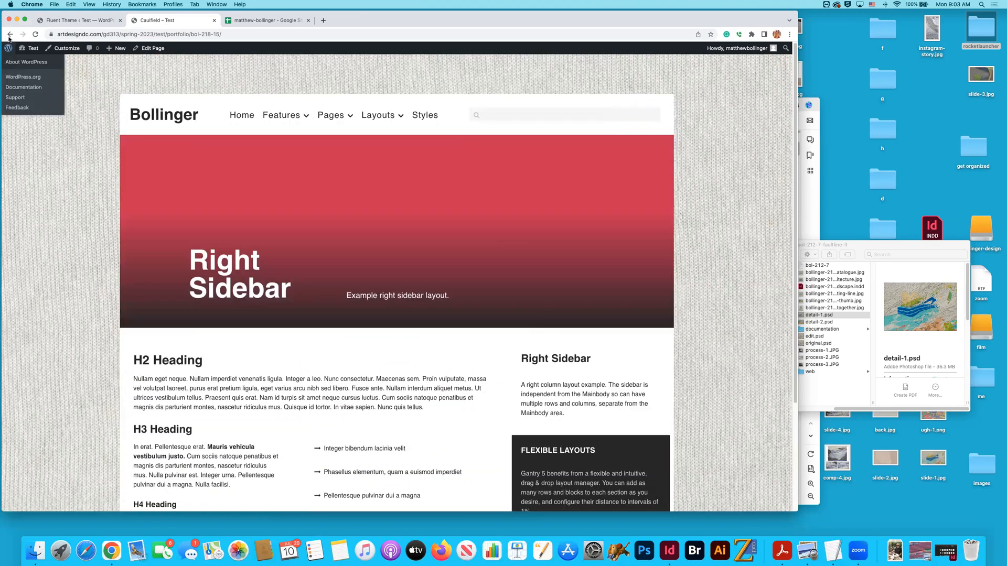
click(10, 35)
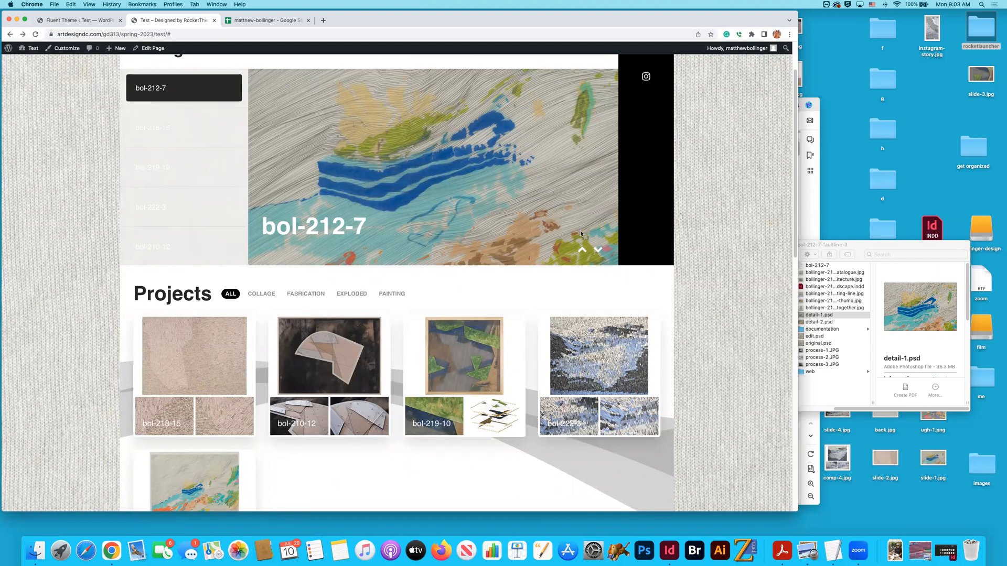
- Look over the whole home page, from the navigation and News Slider through the Projects section to the footer
scroll(698, 268, up, 1)
scroll(160, 182, up, 2)
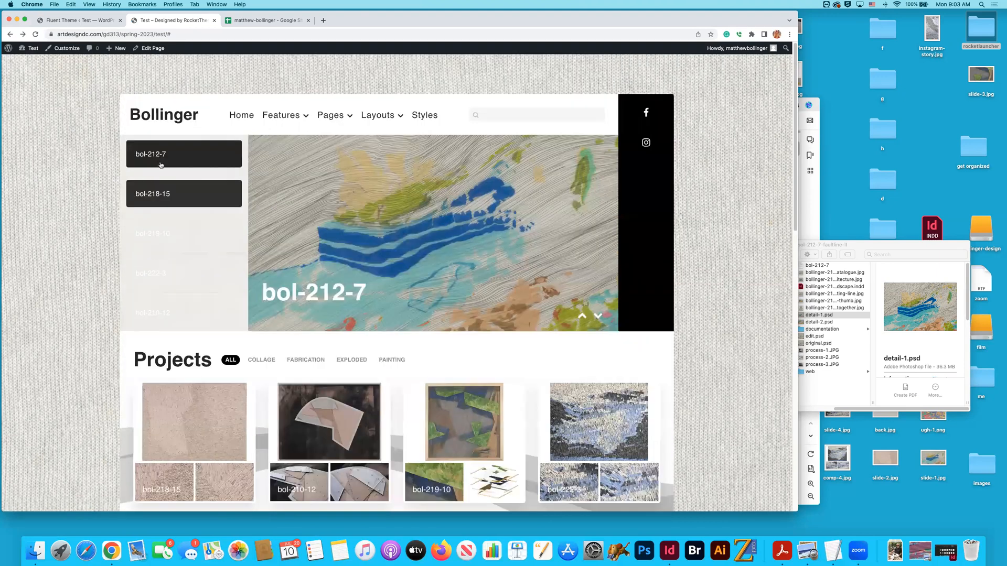
scroll(543, 297, down, 10)
scroll(545, 298, up, 10)
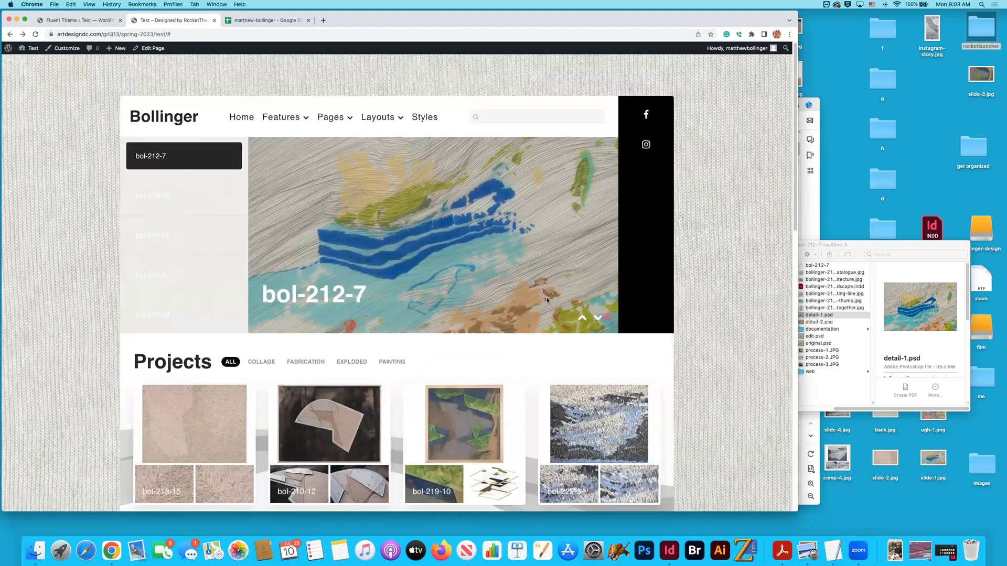
scroll(546, 300, down, 1)
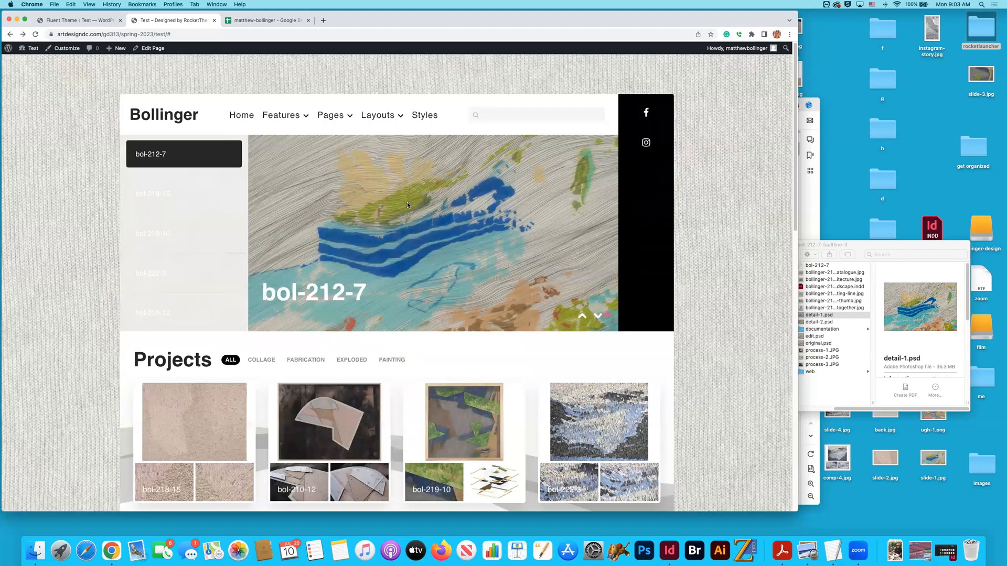
scroll(572, 223, down, 10)
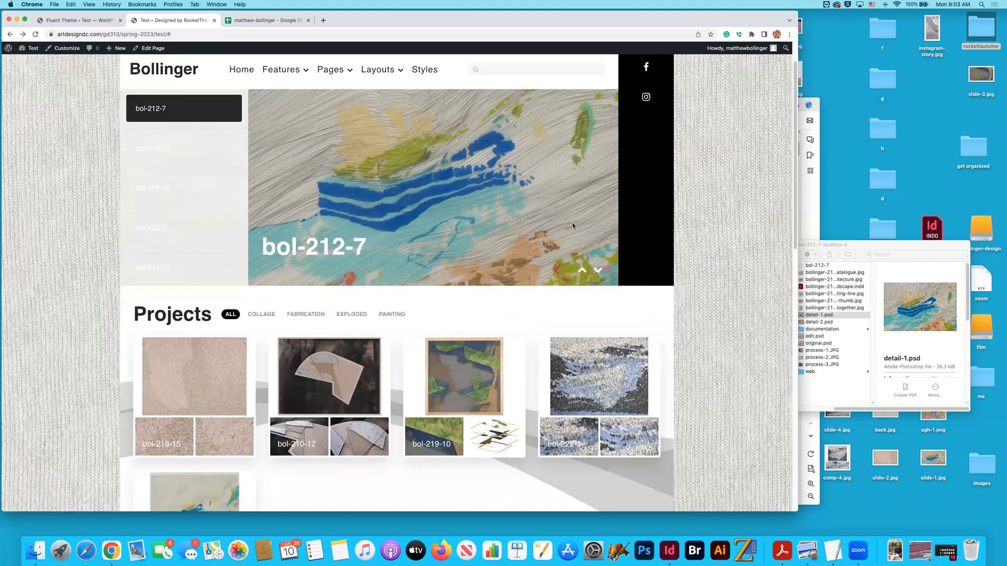
scroll(572, 222, down, 5)
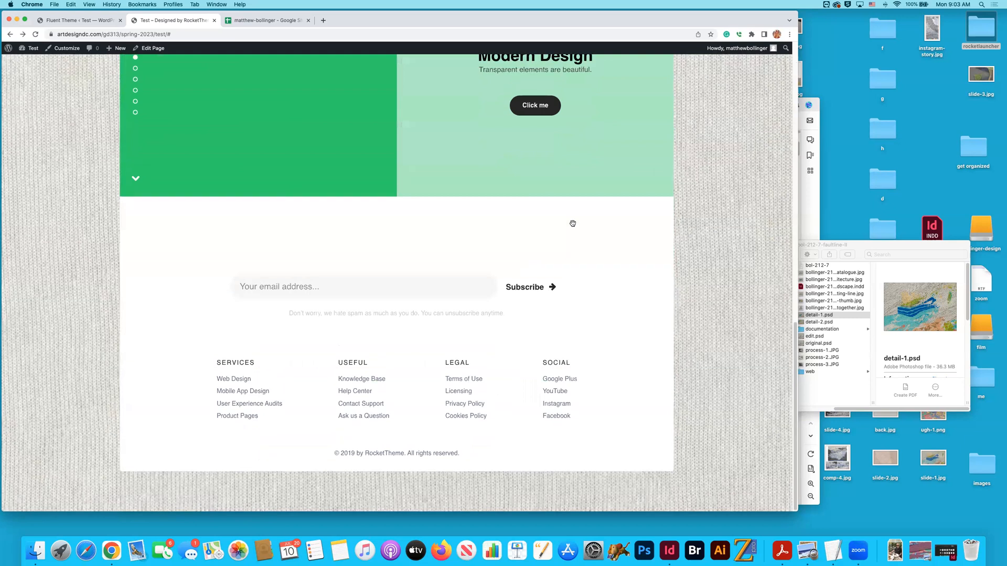
scroll(573, 226, up, 15)
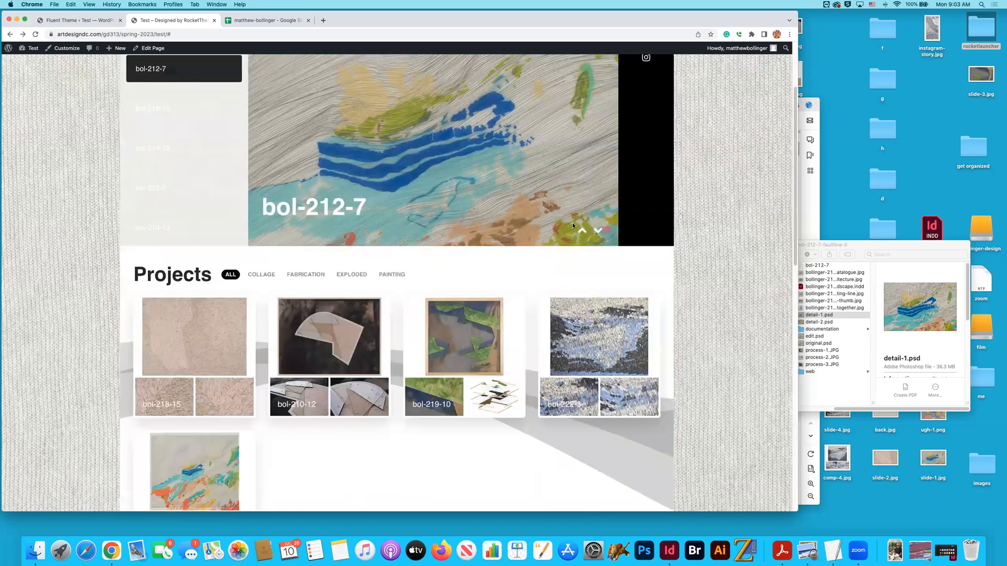
scroll(573, 226, up, 3)
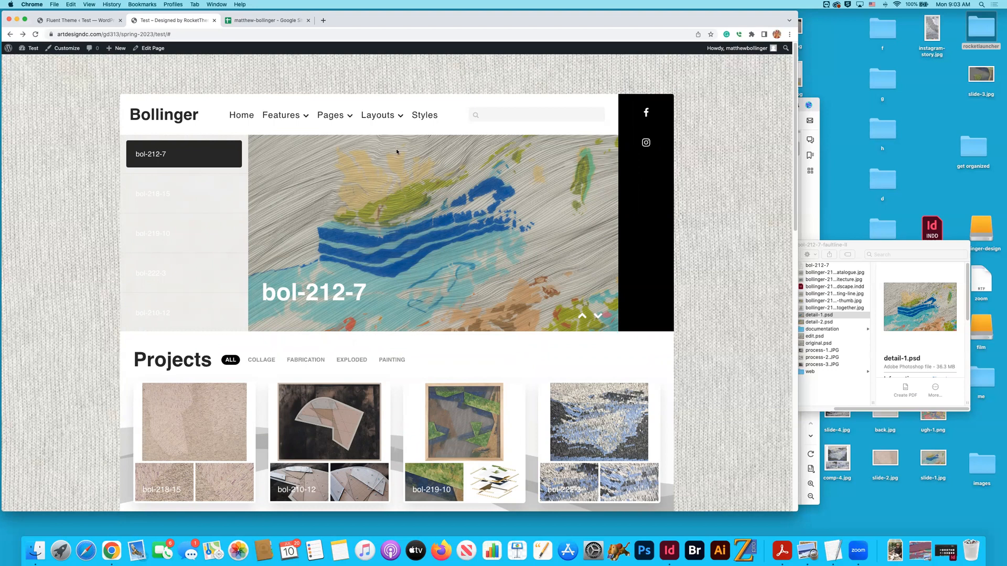
mouse_move(352, 118)
mouse_move(390, 127)
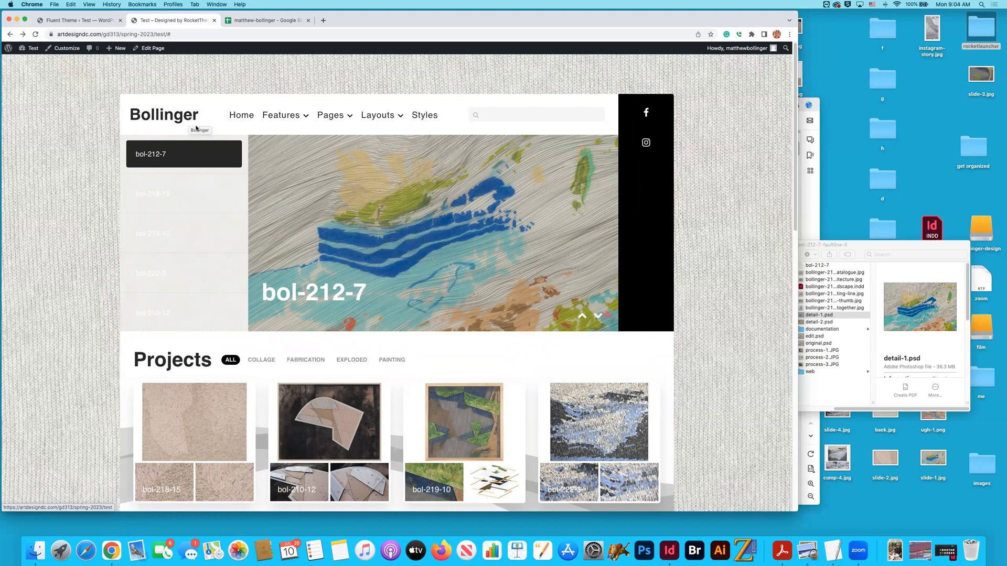
- Open the list of all pages in the WordPress admin, viewing the blank new-page editor and returning to the list
click(93, 24)
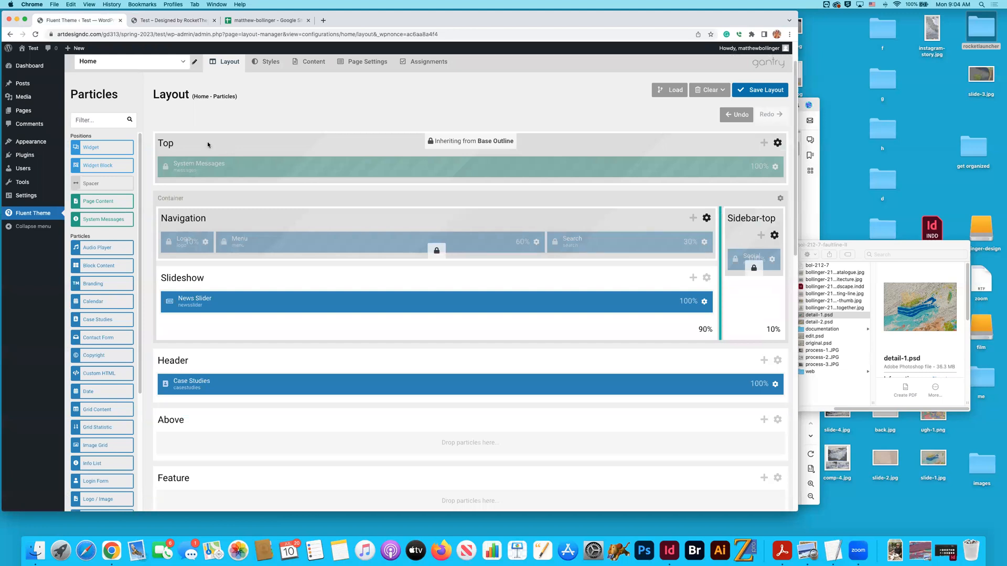
mouse_move(57, 154)
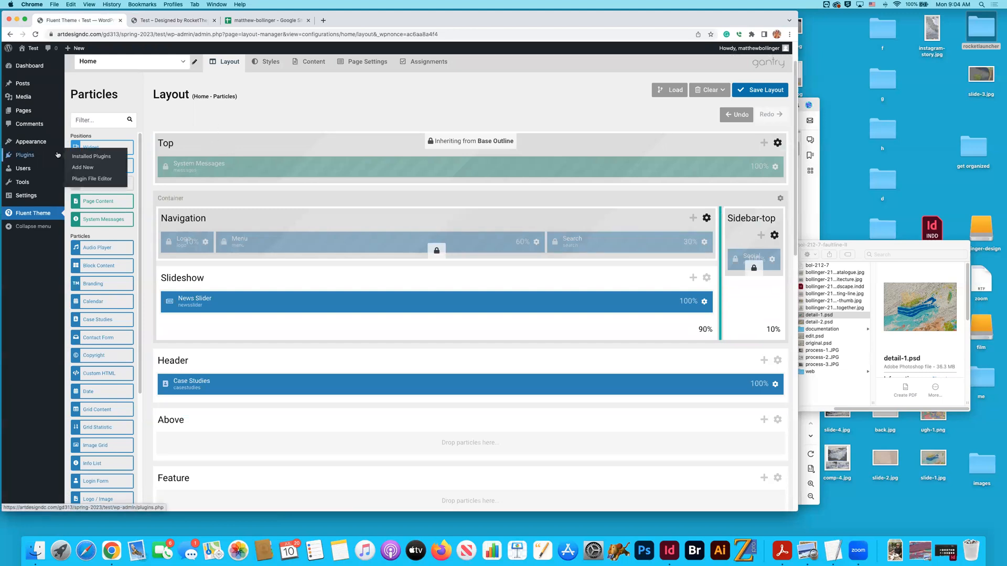
mouse_move(32, 142)
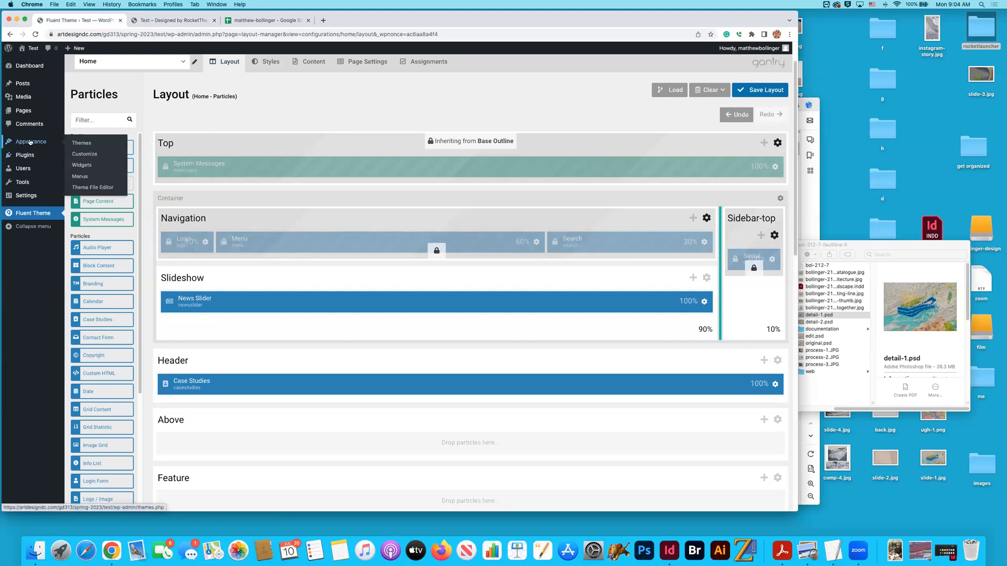
mouse_move(21, 107)
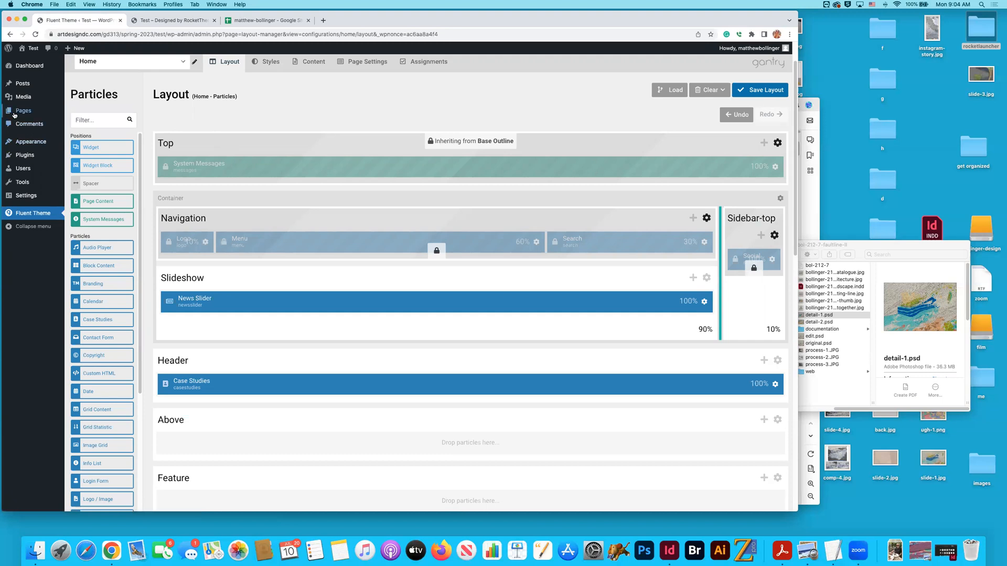
click(45, 125)
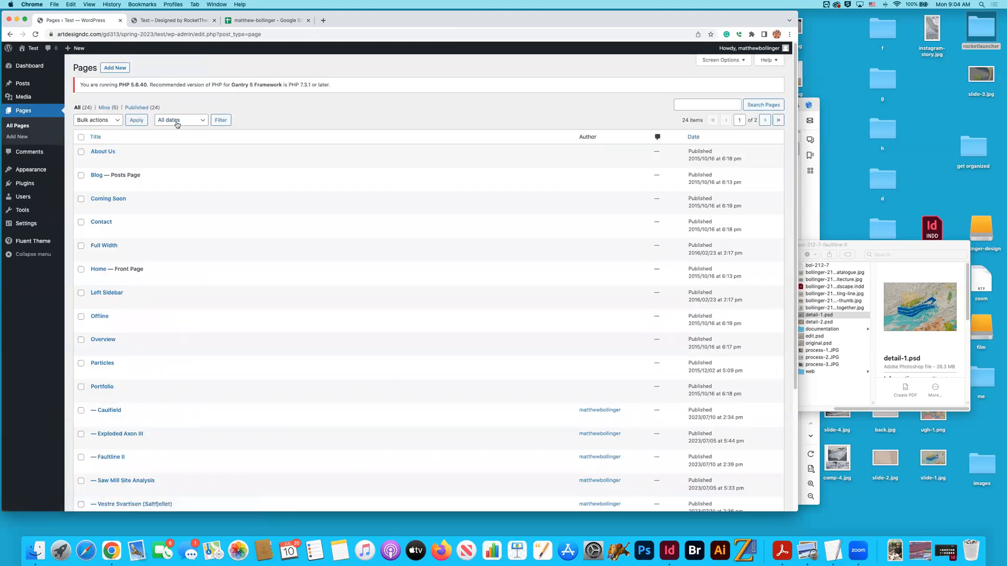
click(115, 68)
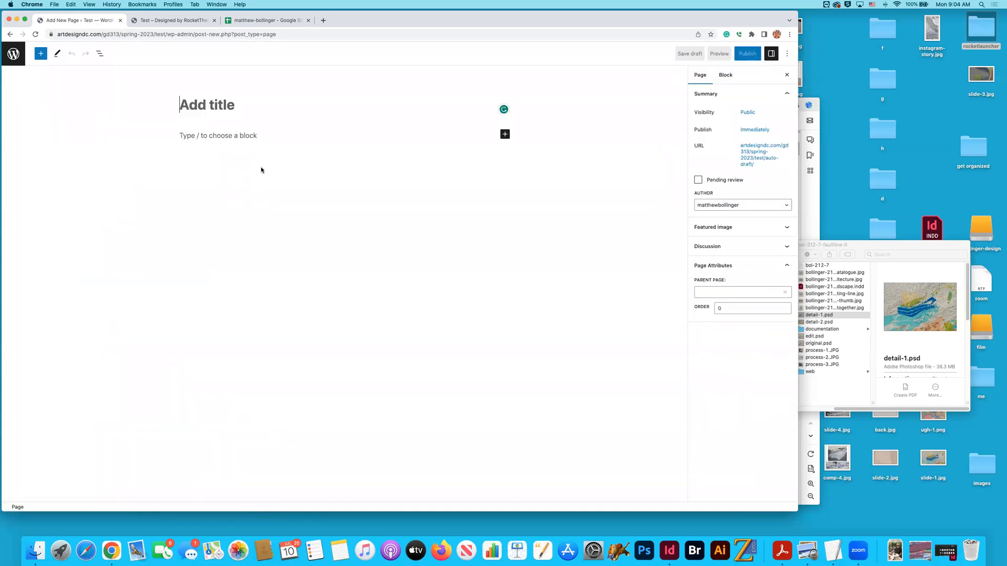
click(10, 34)
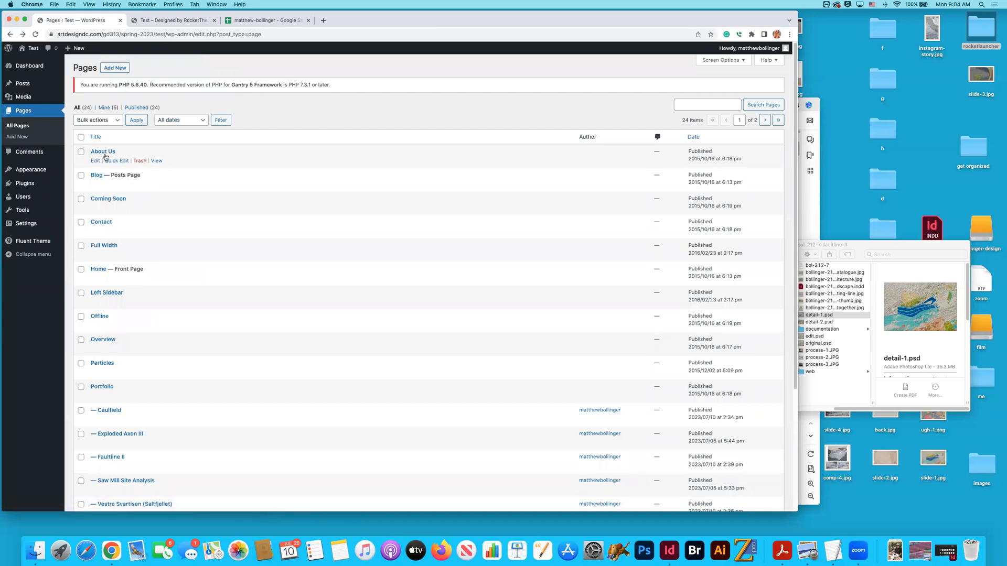
- Quick-edit the About Us page, set its status to Draft, and update it
click(113, 161)
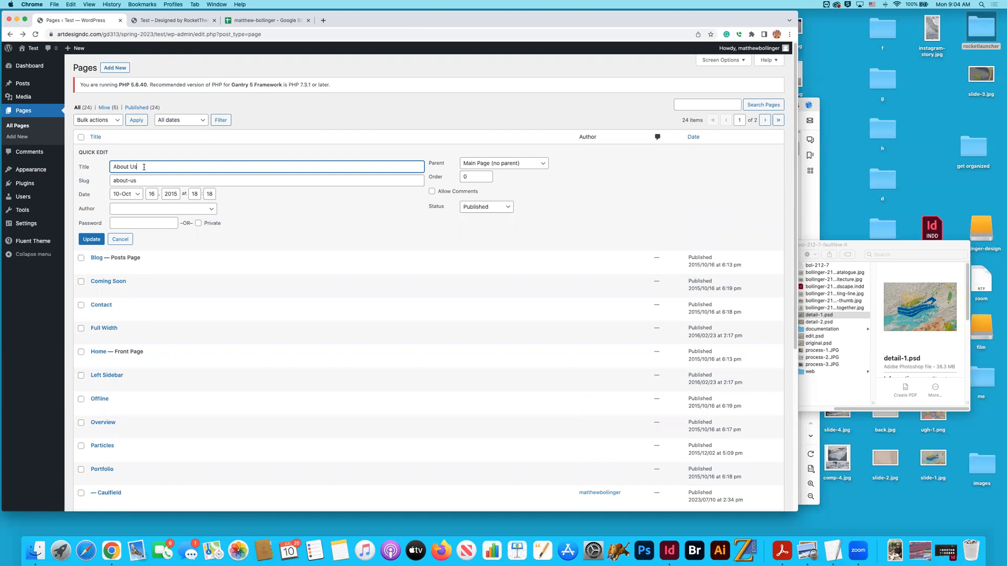
drag(138, 166, 111, 181)
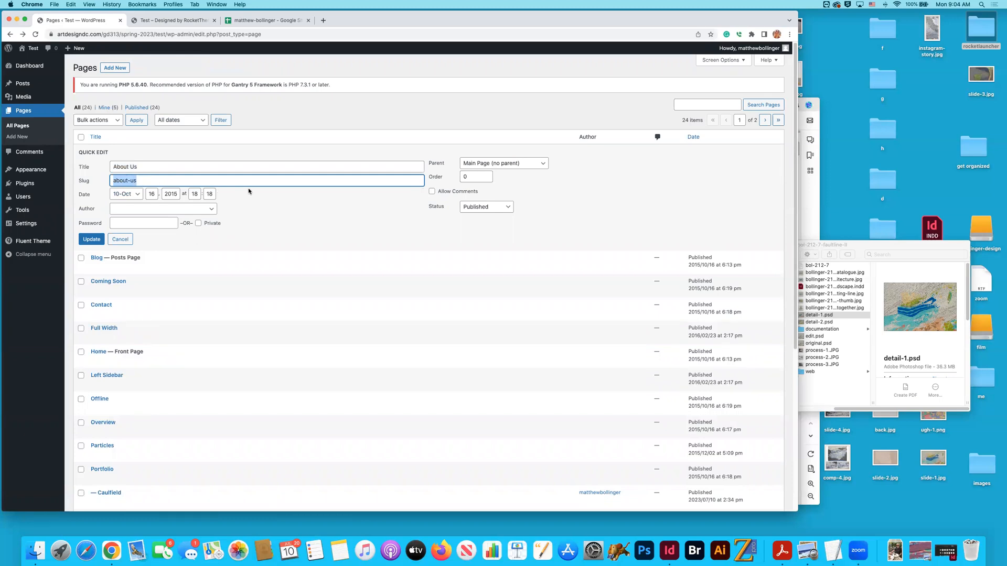
click(271, 206)
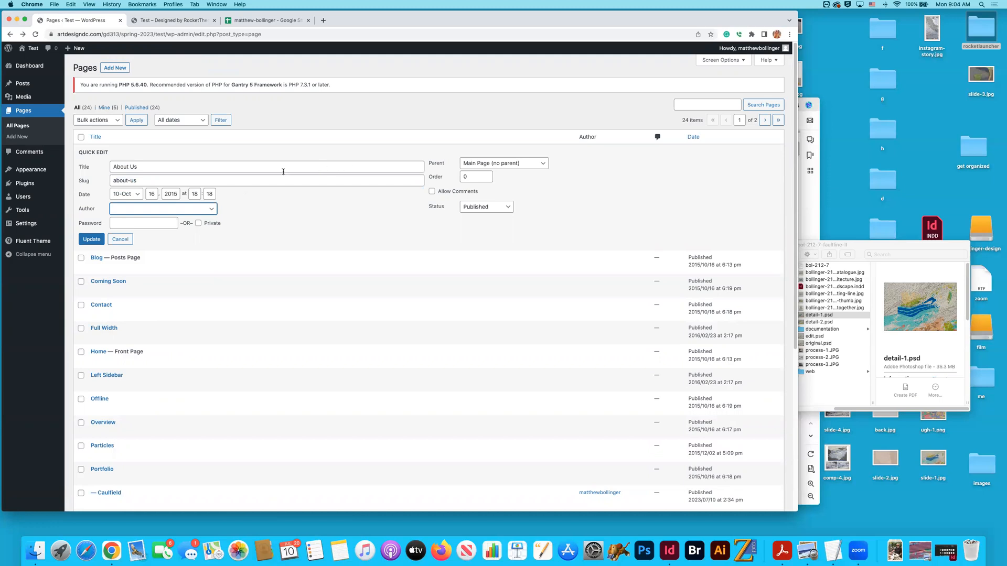
click(485, 211)
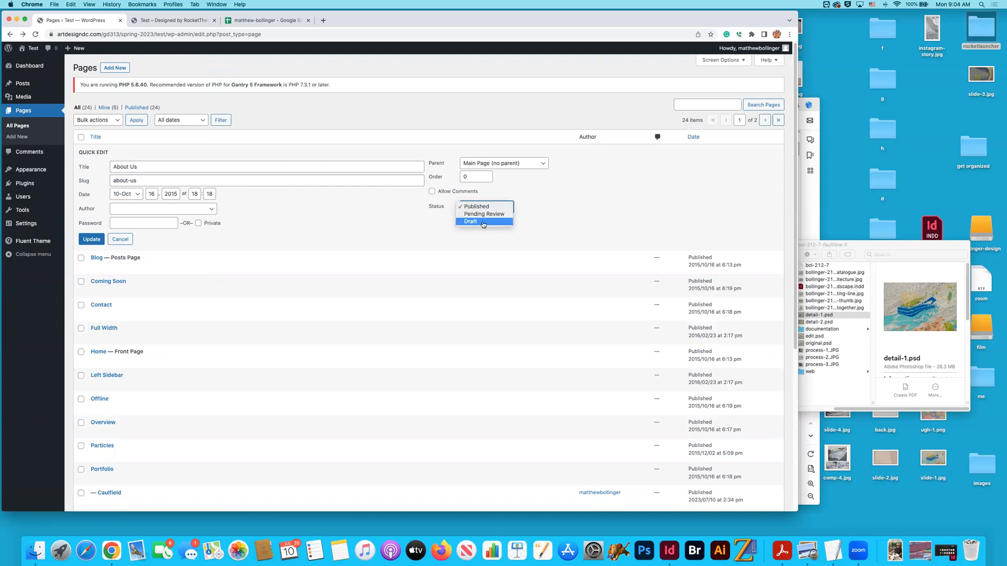
click(486, 222)
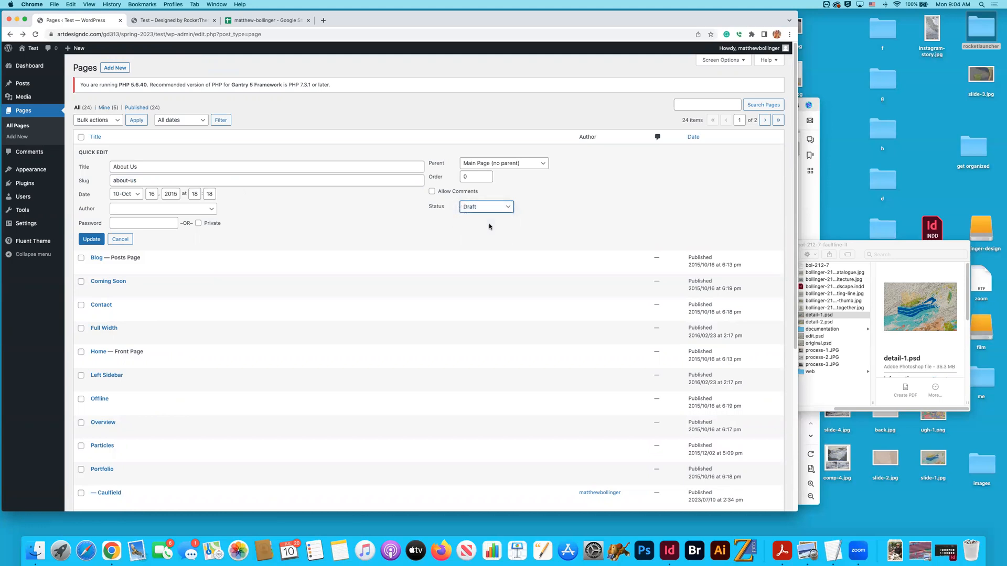
click(93, 240)
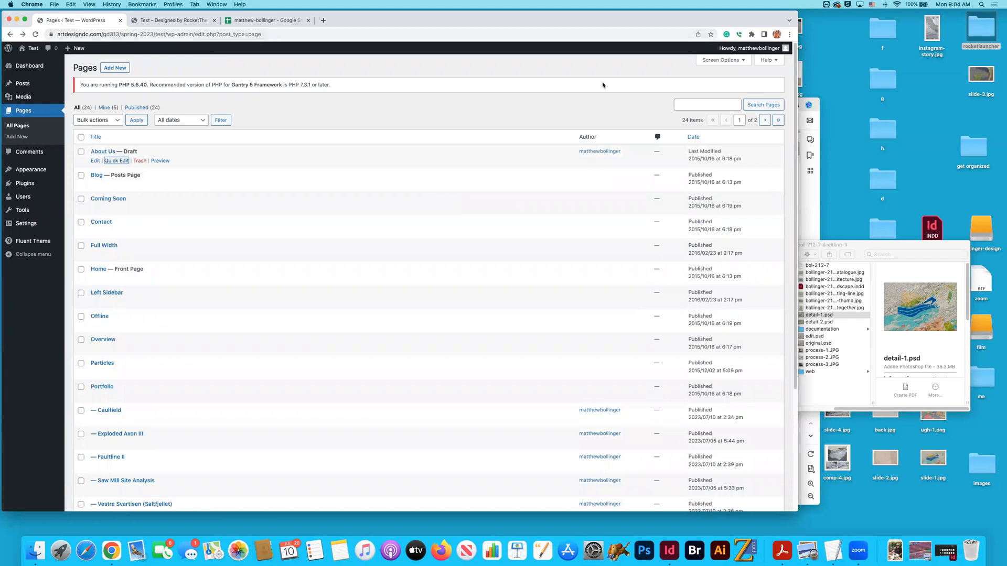
- Reload the site's home page and open the About Us page from its navigation to examine how the draft displays
scroll(623, 104, down, 4)
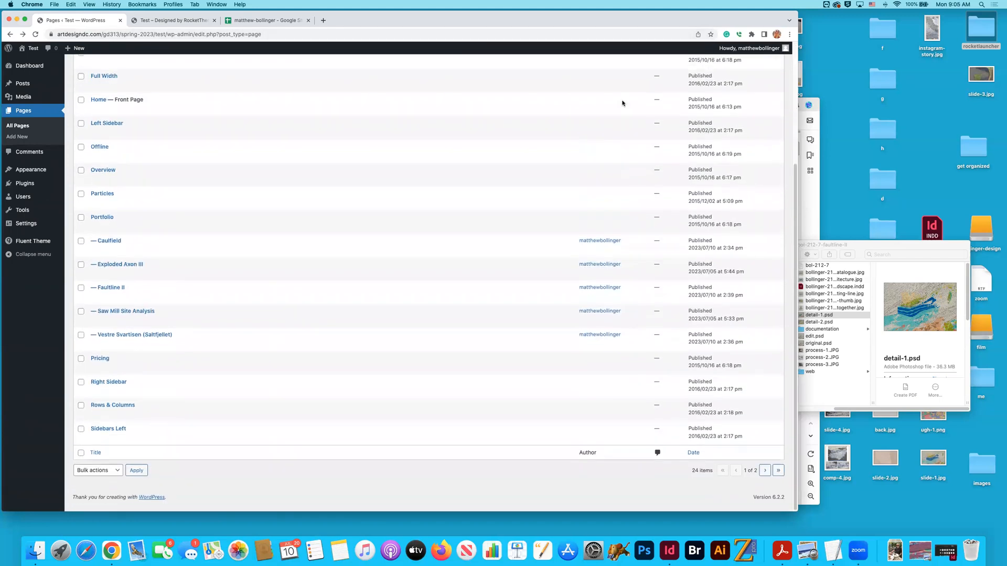
scroll(623, 103, up, 5)
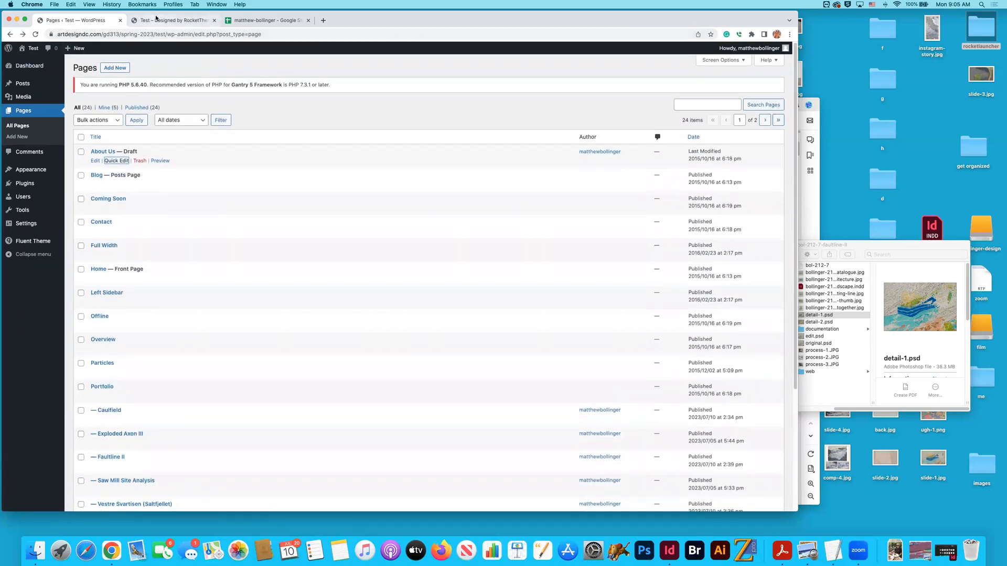
click(173, 20)
click(165, 119)
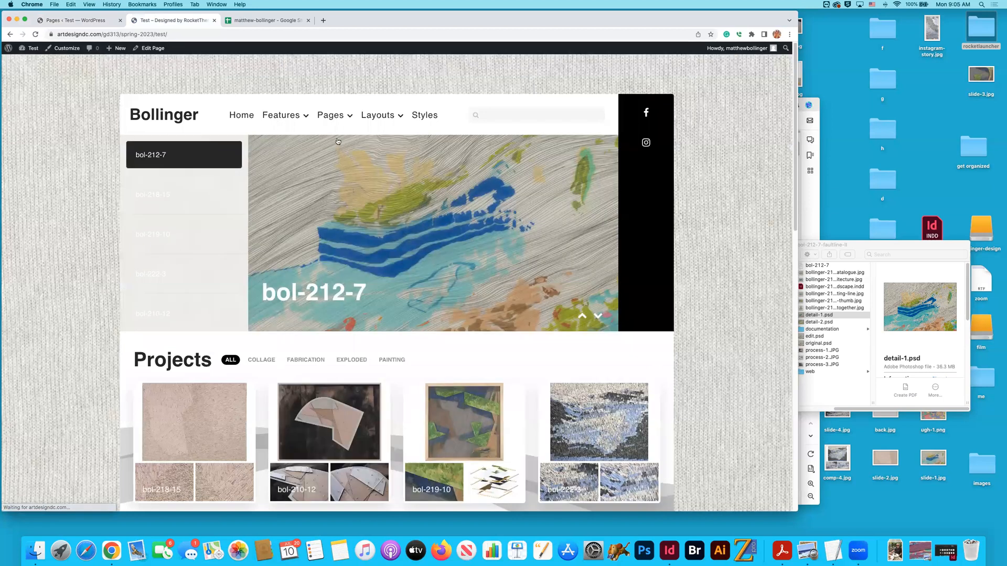
click(477, 158)
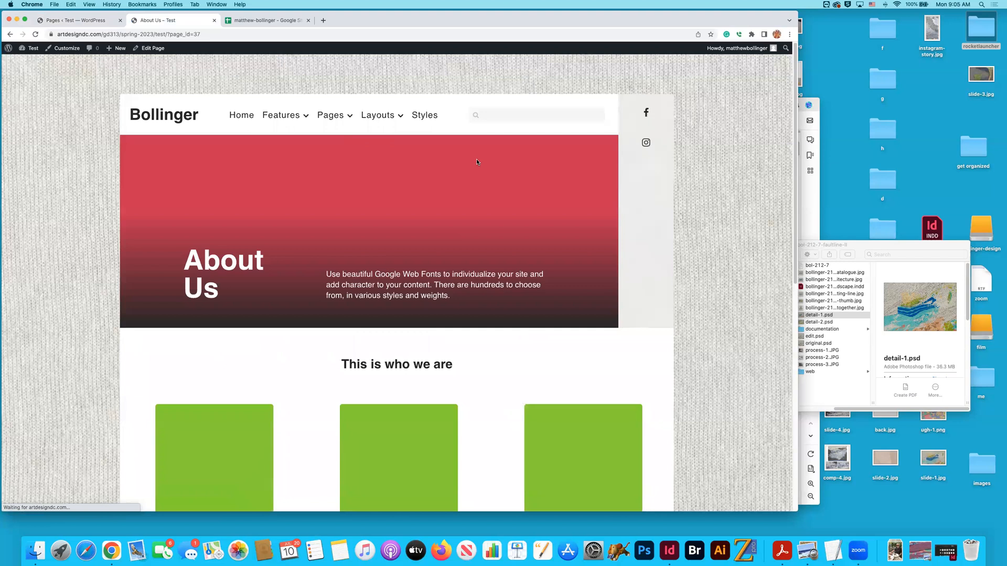
scroll(476, 159, down, 15)
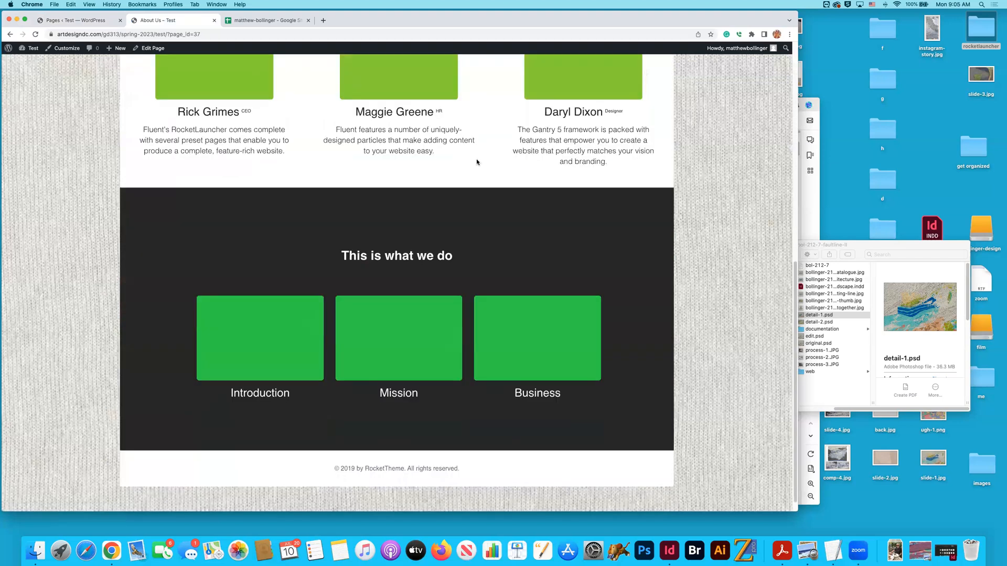
- Look over the About Us page on the site, open its draft in the page editor, and return to the list of pages
scroll(476, 159, up, 15)
scroll(404, 151, down, 1)
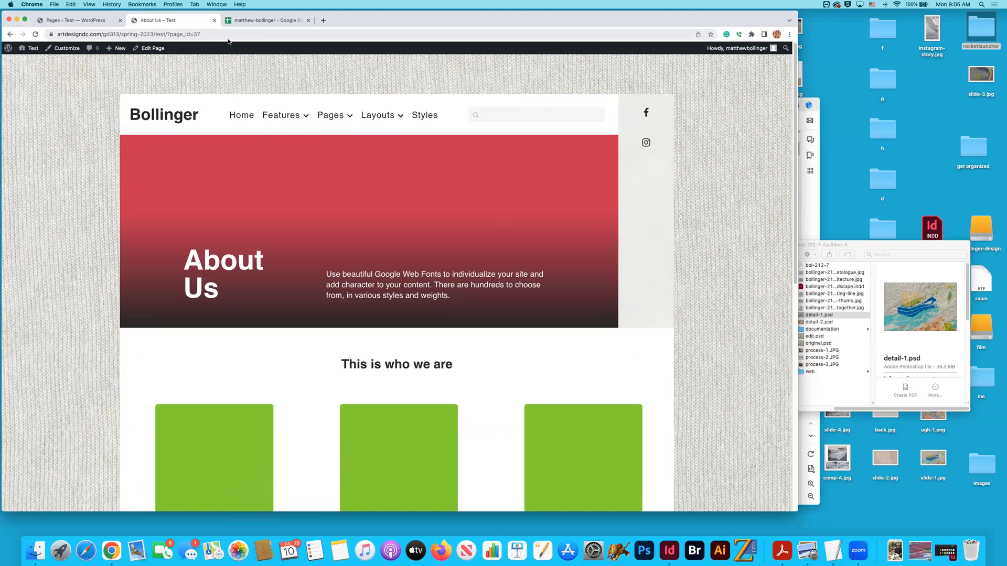
click(95, 22)
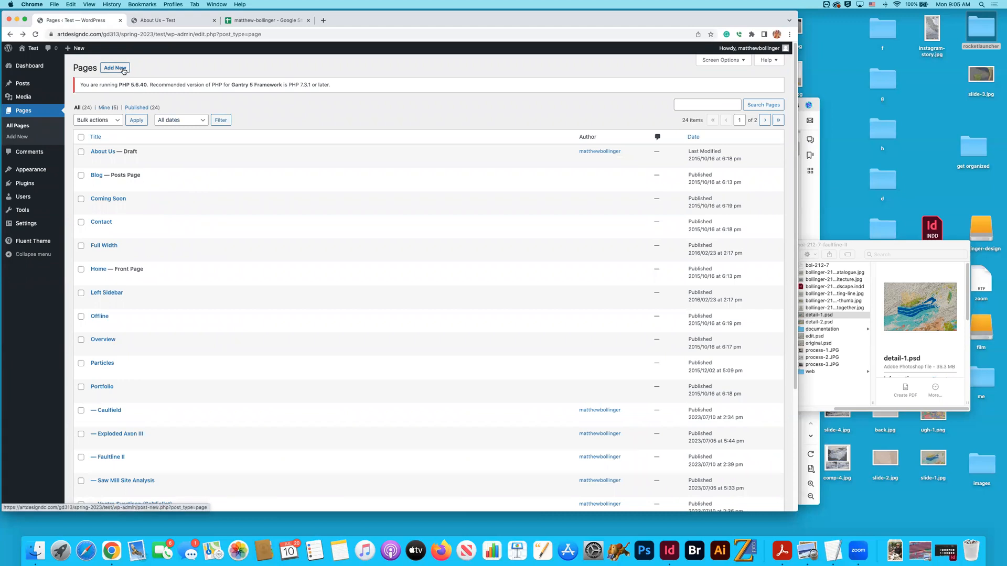
click(103, 152)
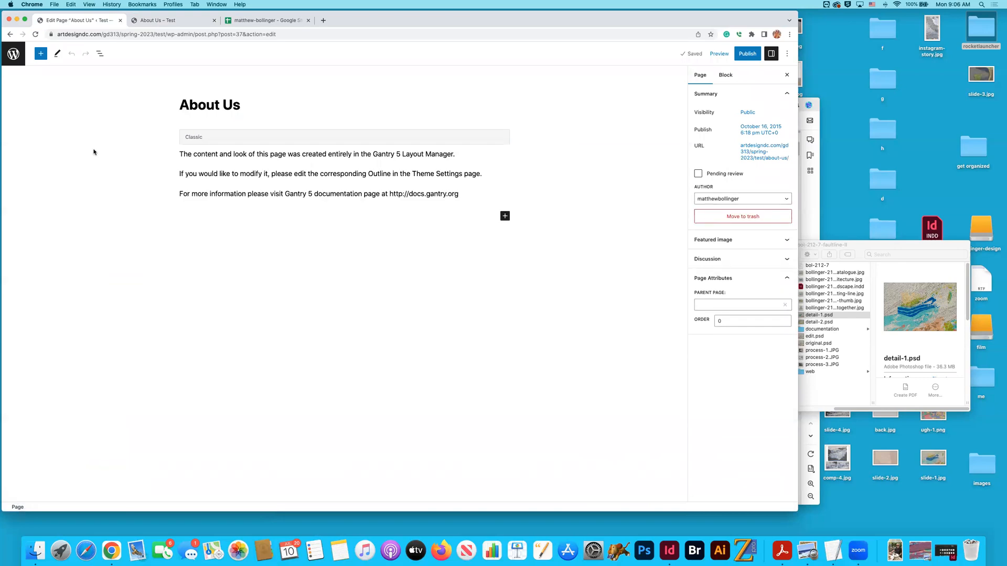
click(9, 35)
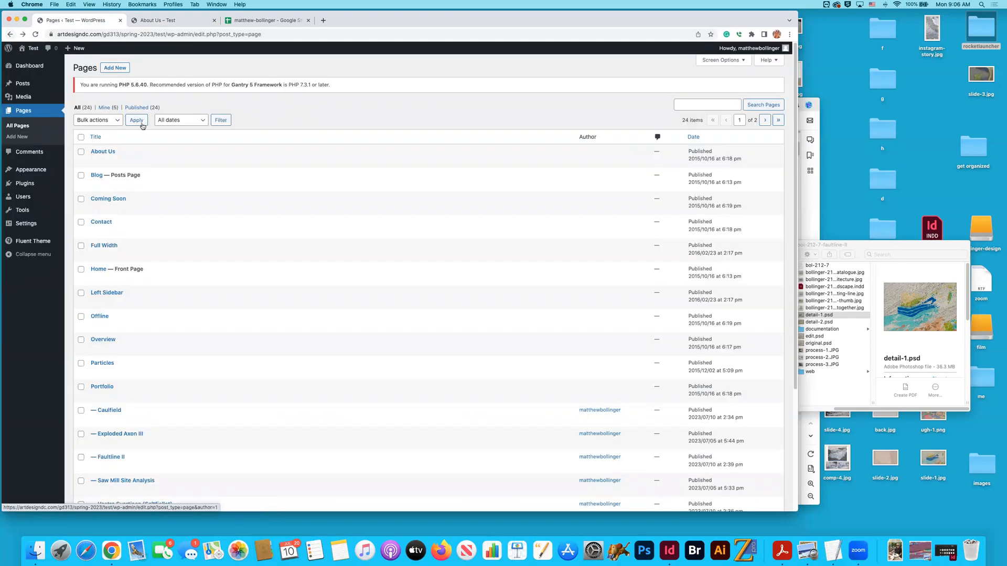
- Add a new page titled About, publish it, and return to the list of pages
click(116, 69)
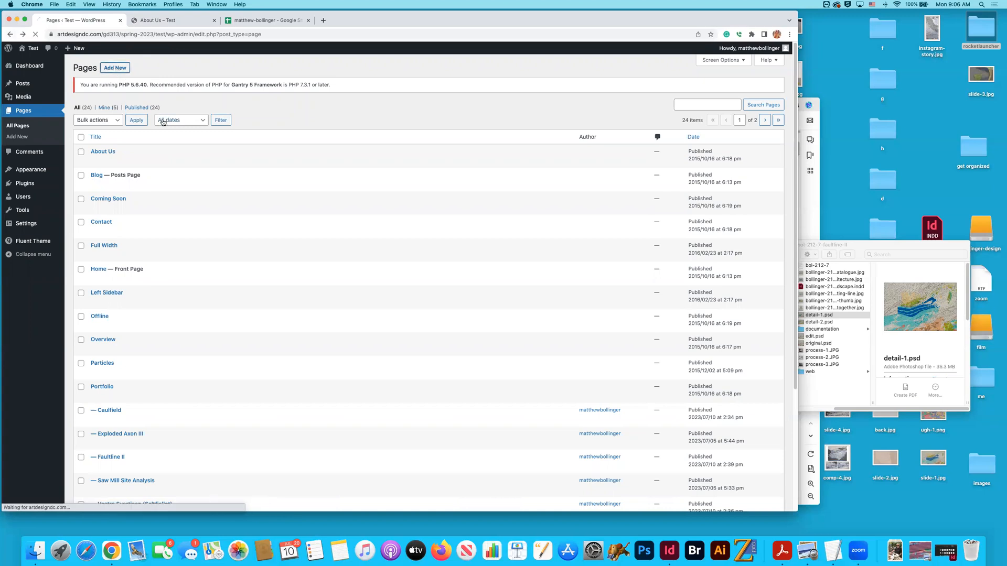
text(About)
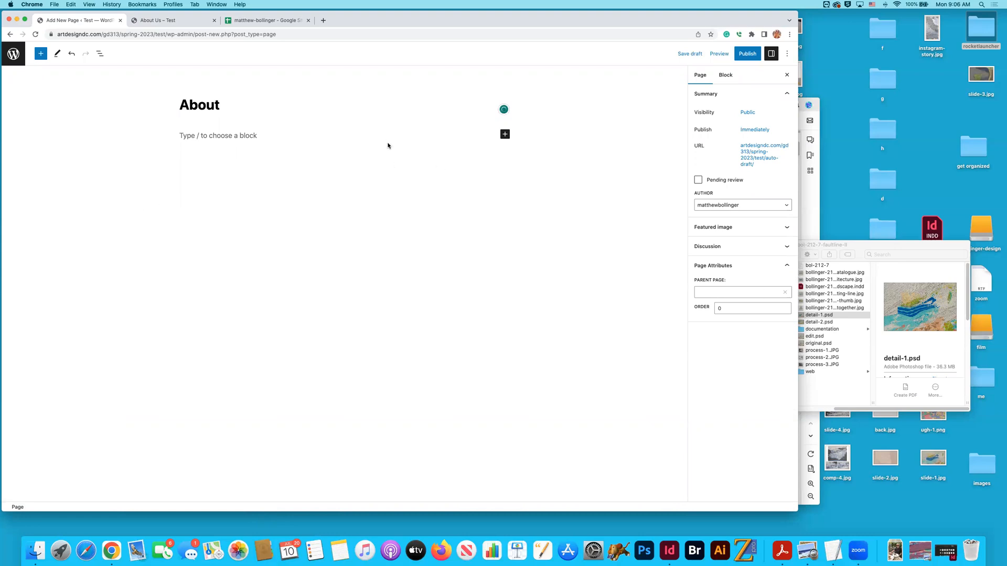
click(746, 54)
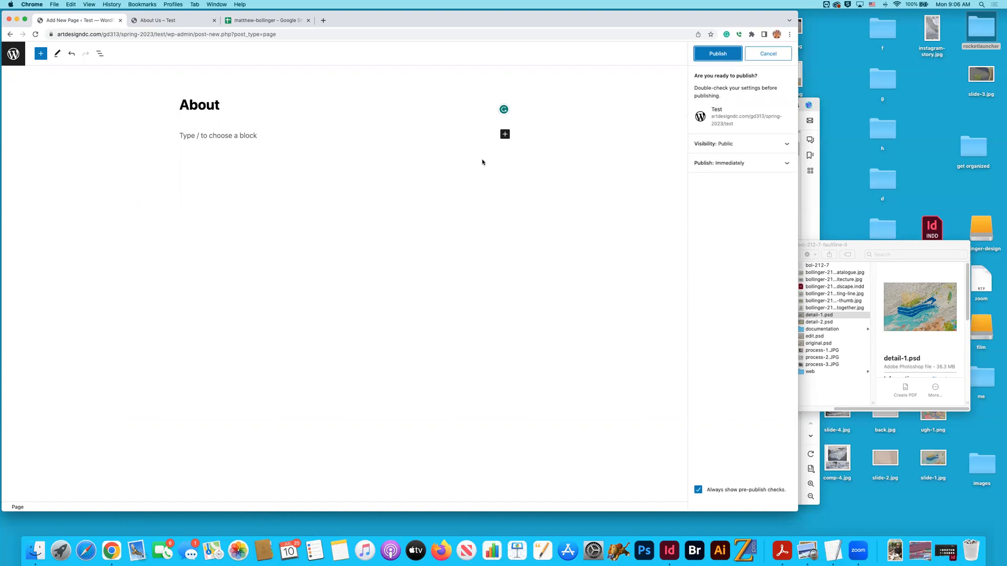
click(13, 53)
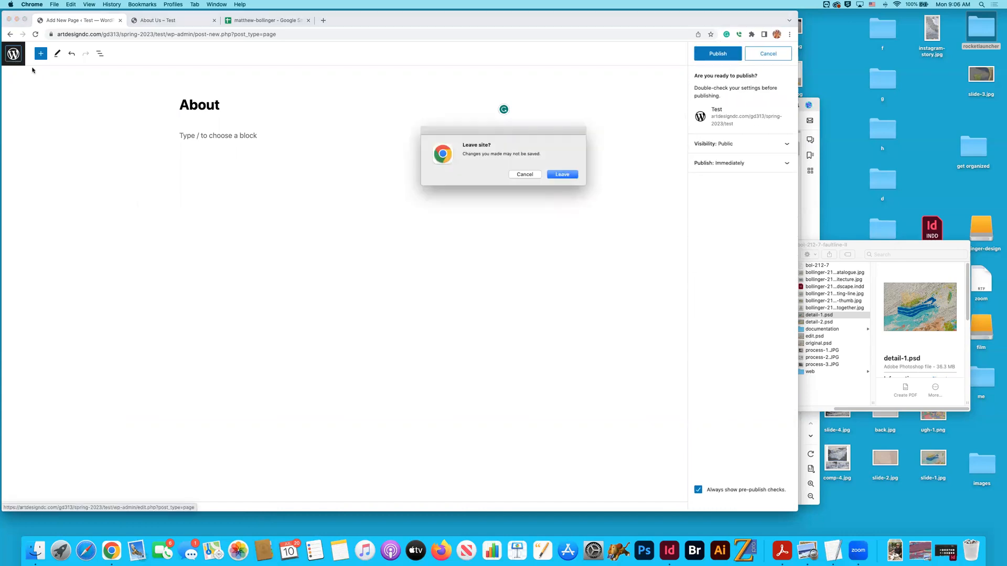
click(557, 174)
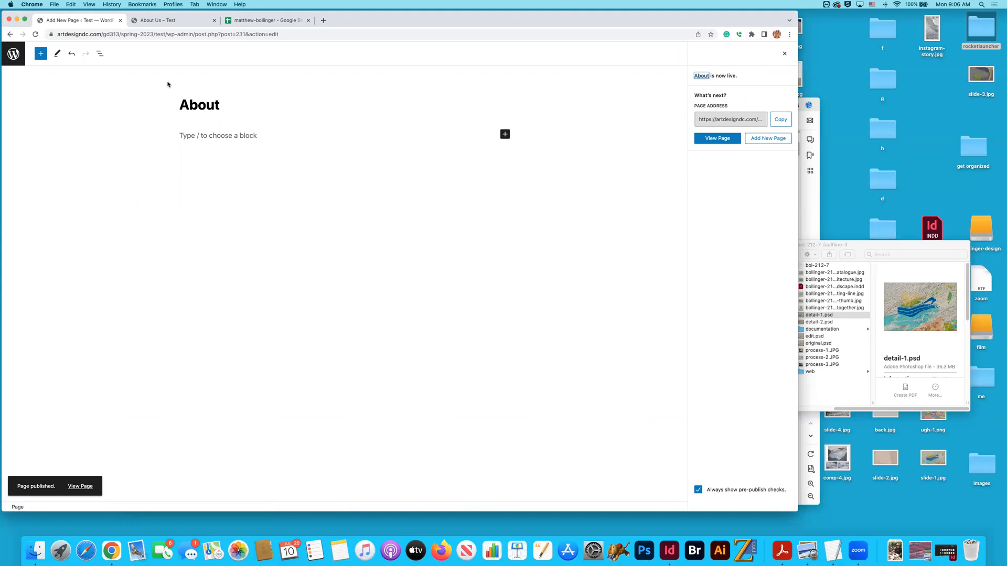
click(14, 53)
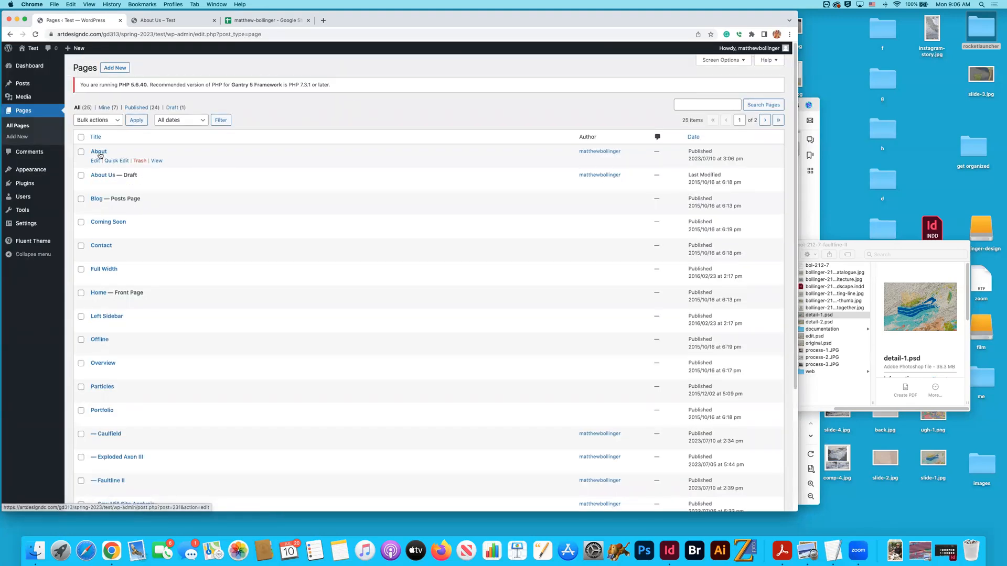
- Check the About page's slug and parent in Quick Edit, close the edit, and start a blank new page
click(108, 161)
key(Tab)
click(235, 159)
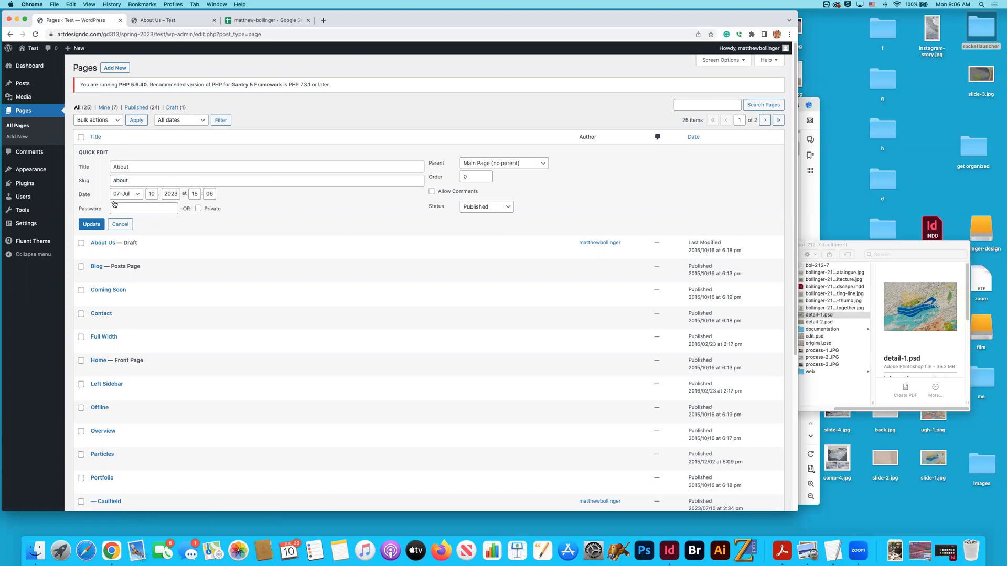
click(103, 224)
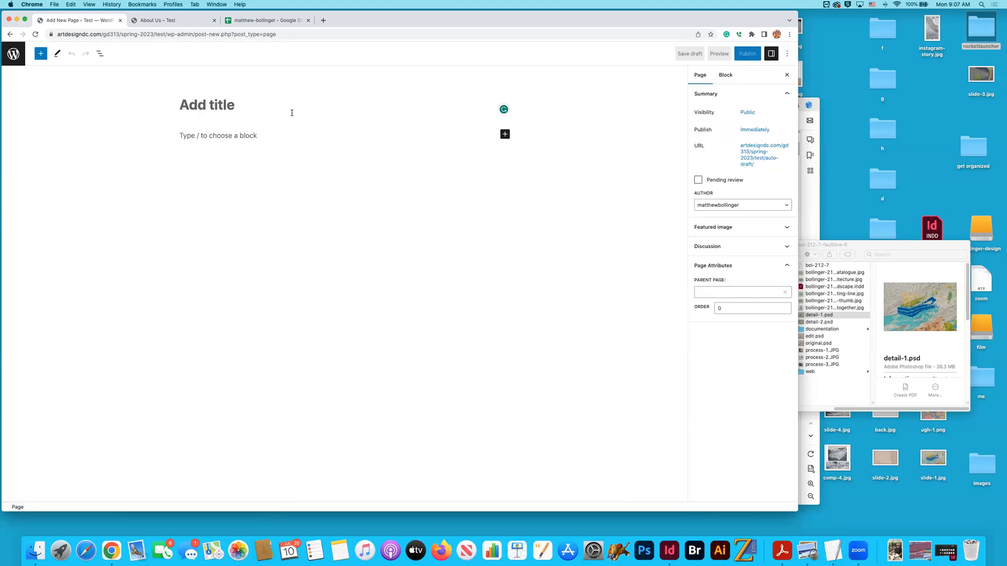
- Search the web for curriculum vitae in a separate browser tab, copy the correctly spelled term, and close that tab
click(323, 24)
text(curriculum)
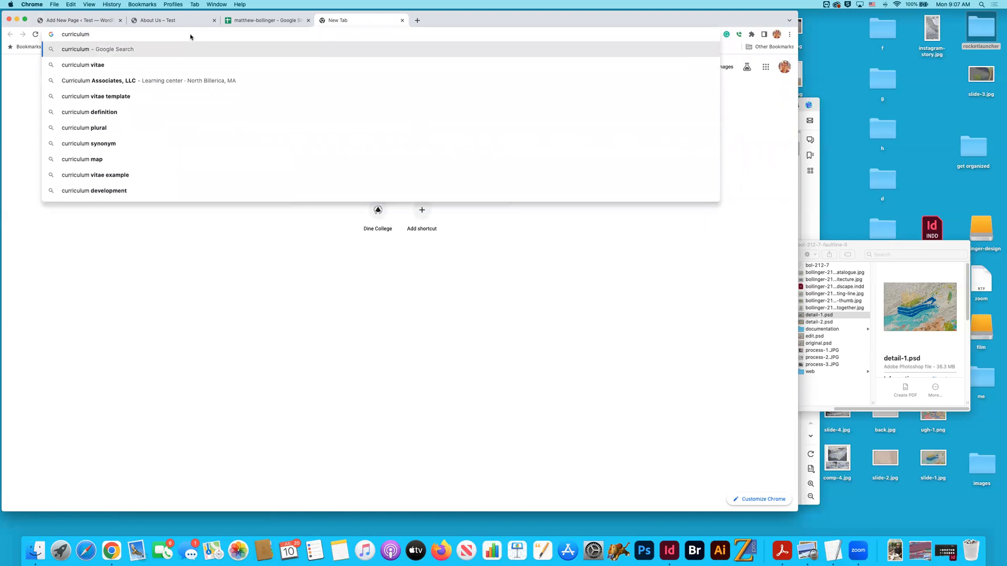
click(183, 65)
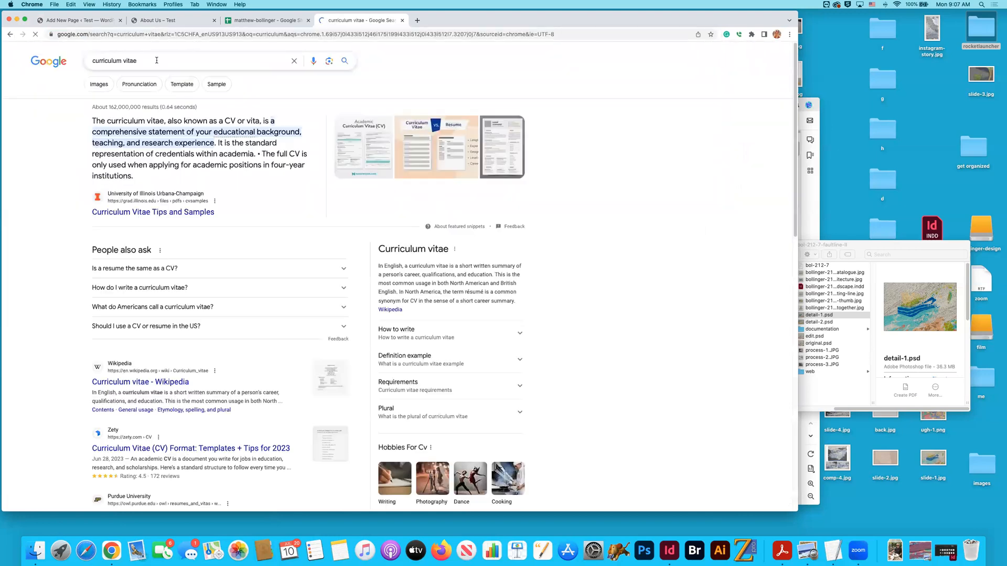
drag(138, 60, 78, 63)
key(super+c)
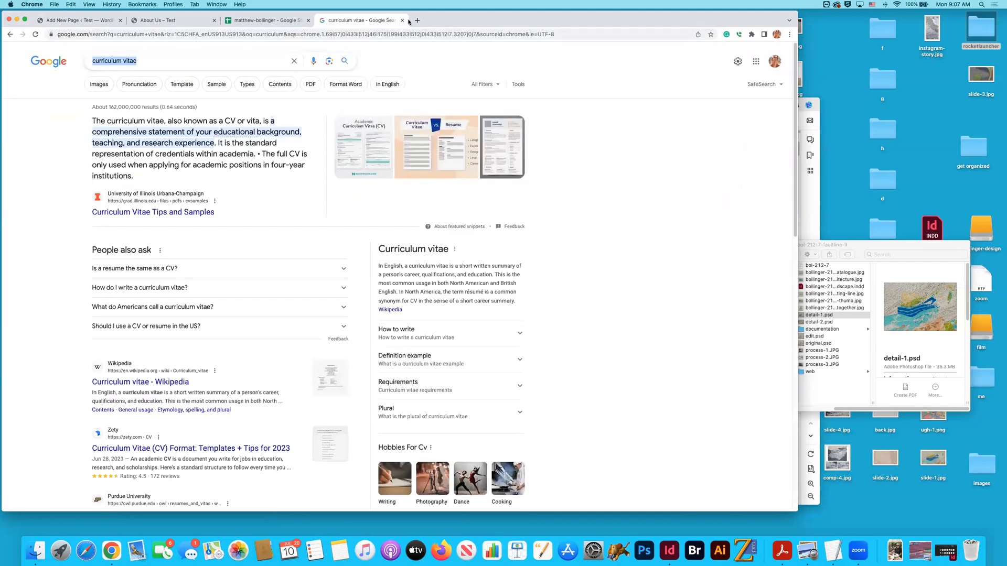
key(super+w)
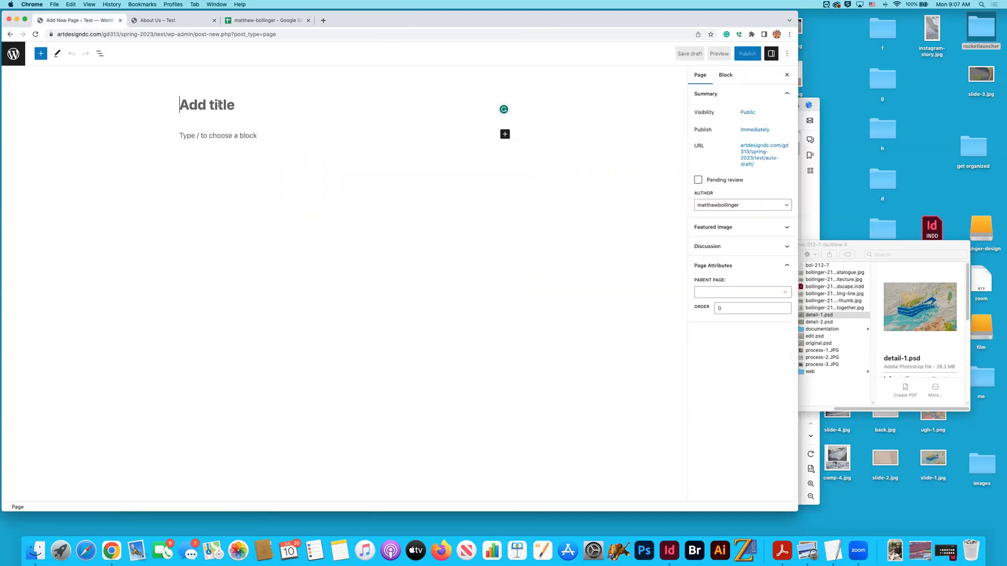
- Title the new page Curriculum Vitae using the copied term, capitalizing both words, and save it as a draft
key(super+v)
click(190, 105)
key(BackSpace)
text(C)
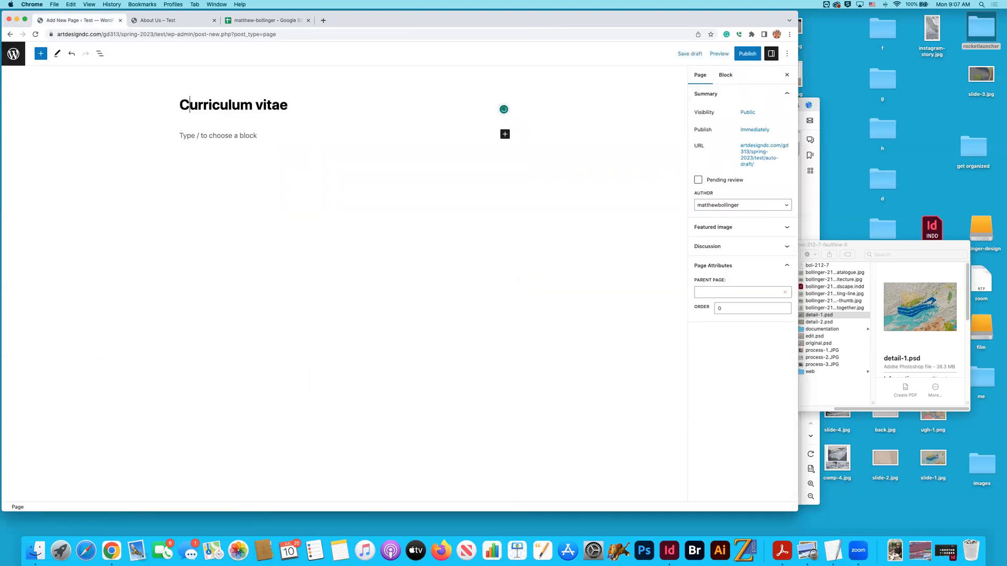
click(264, 105)
key(BackSpace)
text(V)
key(super+s)
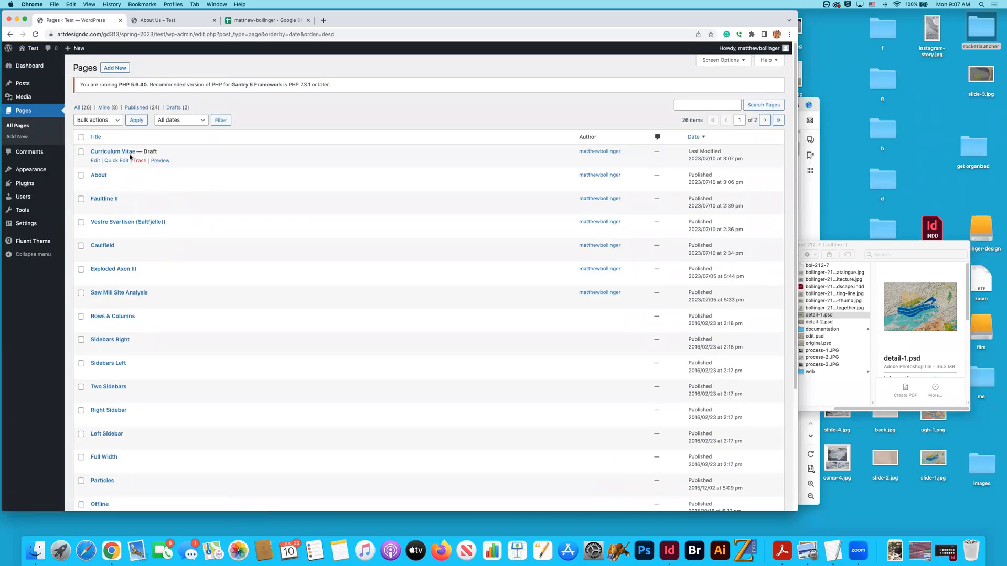
- Quick-edit the Curriculum Vitae page, setting its slug to cv and its parent page to About
key(Return)
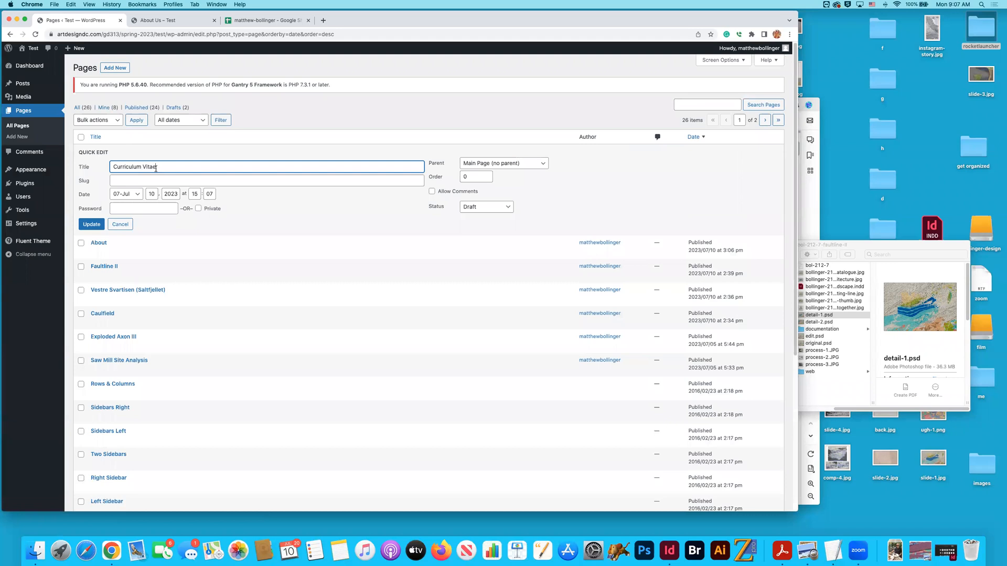
click(131, 181)
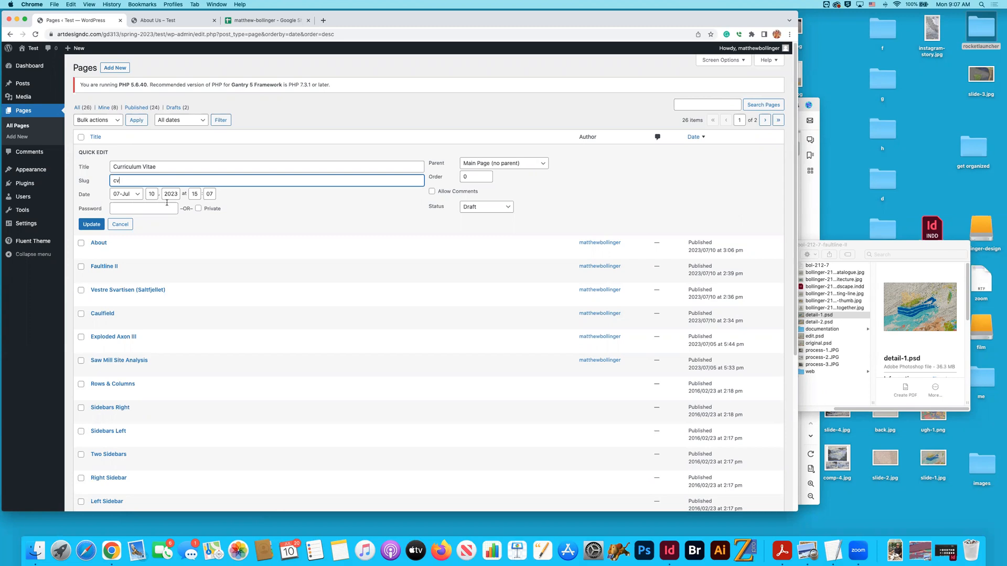
click(91, 224)
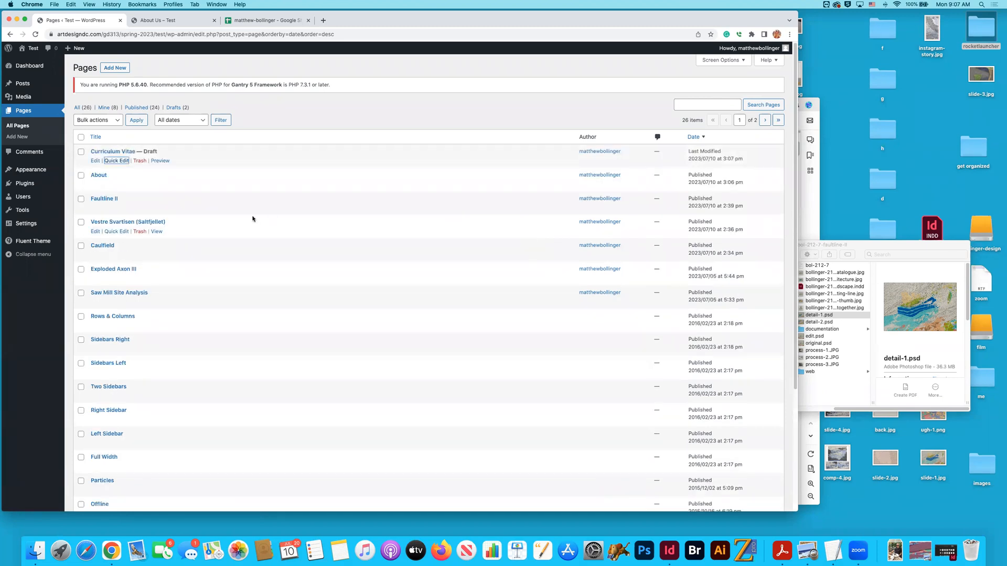
click(116, 161)
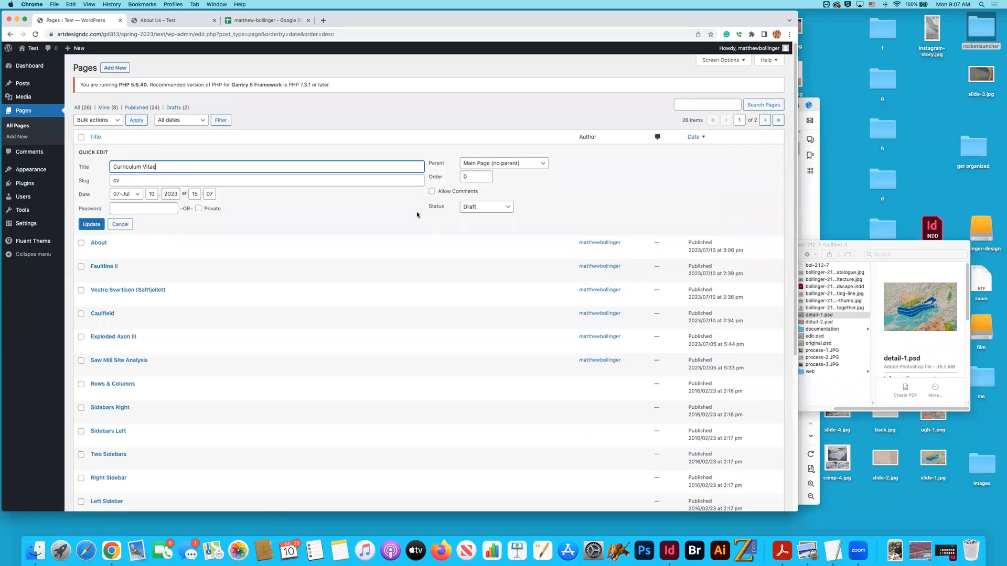
click(524, 163)
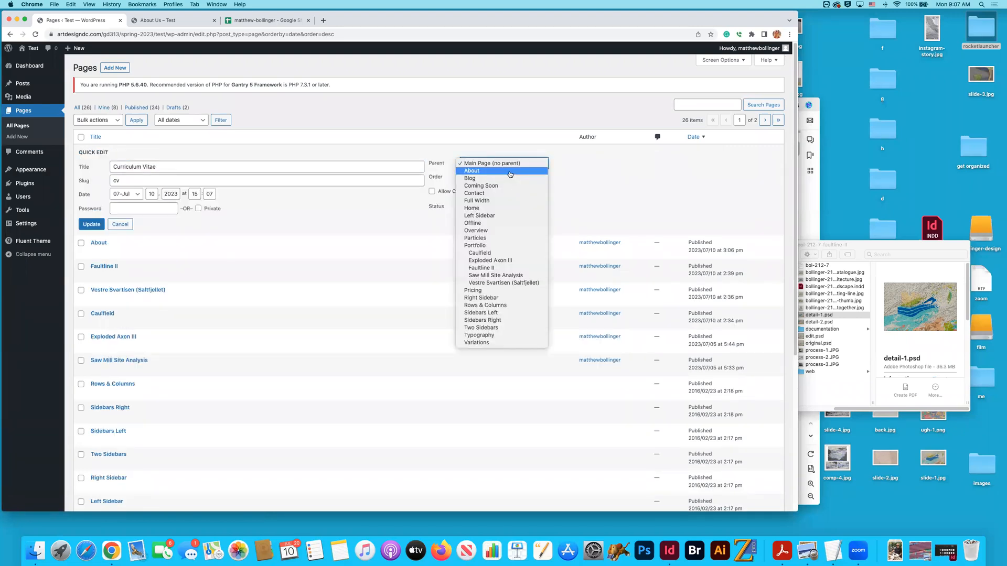
click(527, 174)
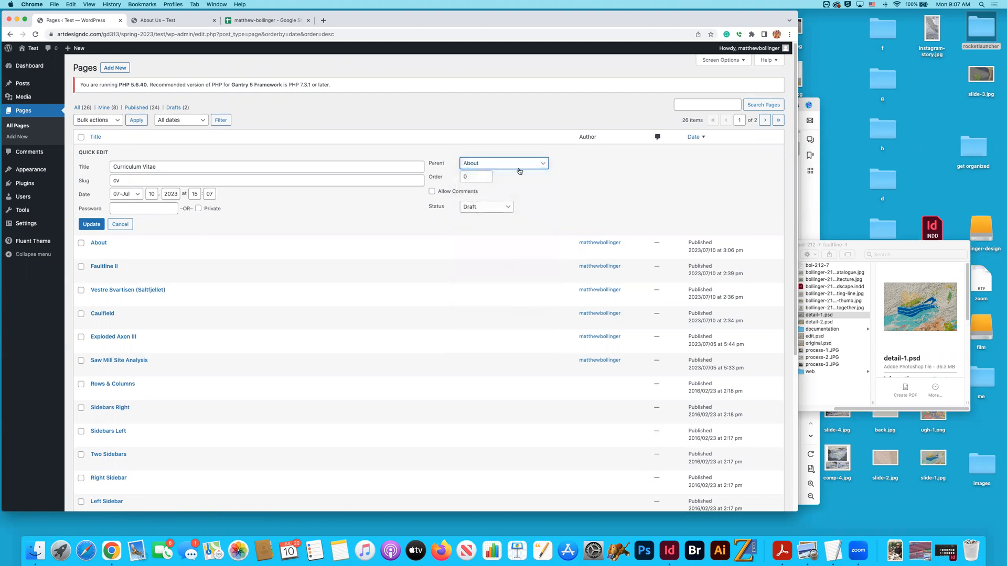
click(102, 229)
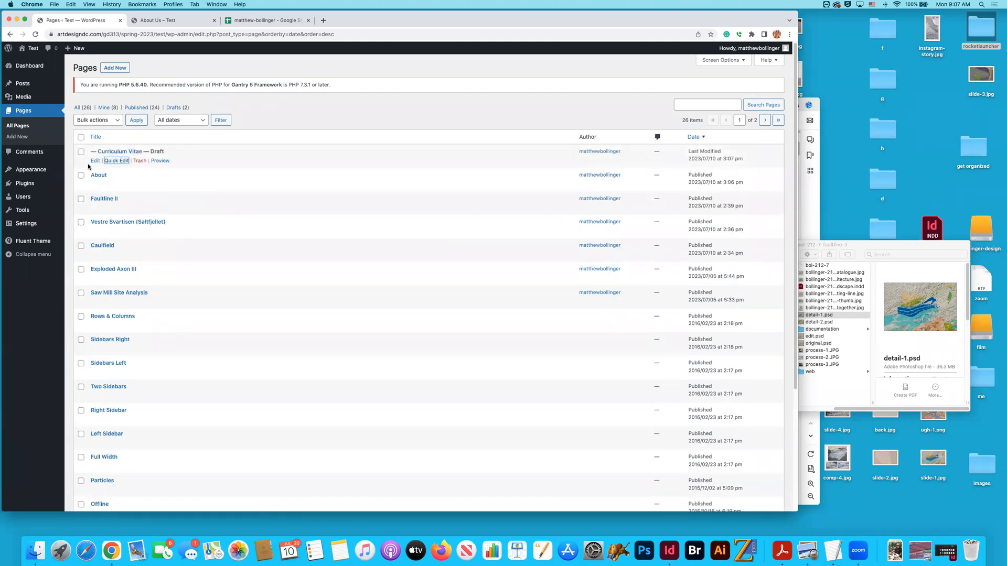
- In the Fluent theme's outlines, duplicate the Bol-210-12 outline as Cv, inheriting every section
click(37, 67)
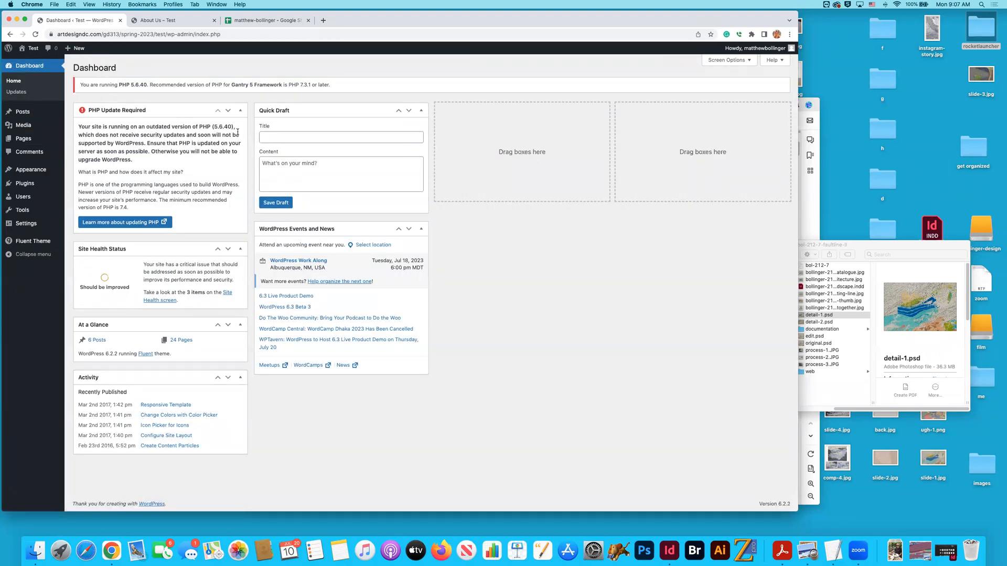
click(24, 244)
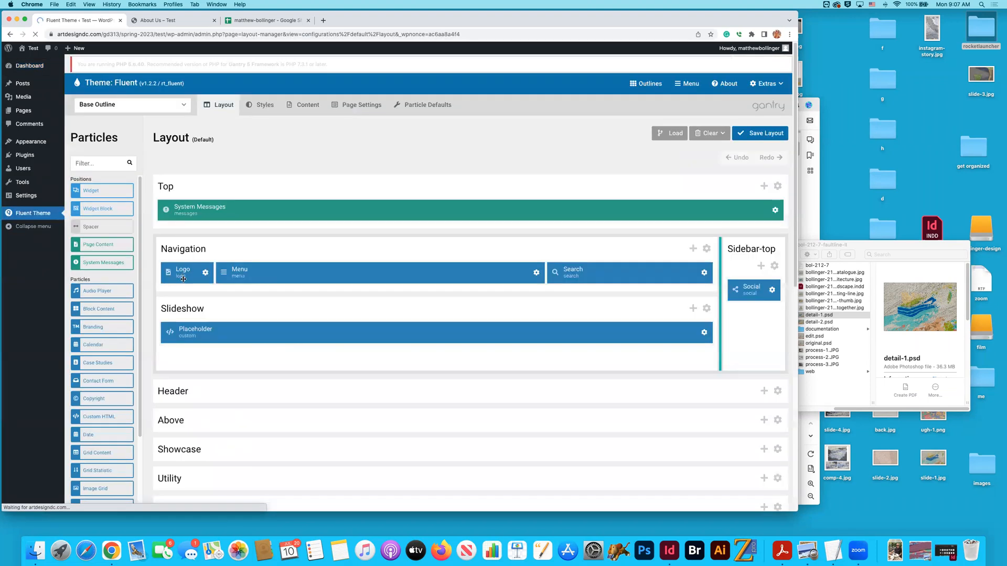
click(650, 85)
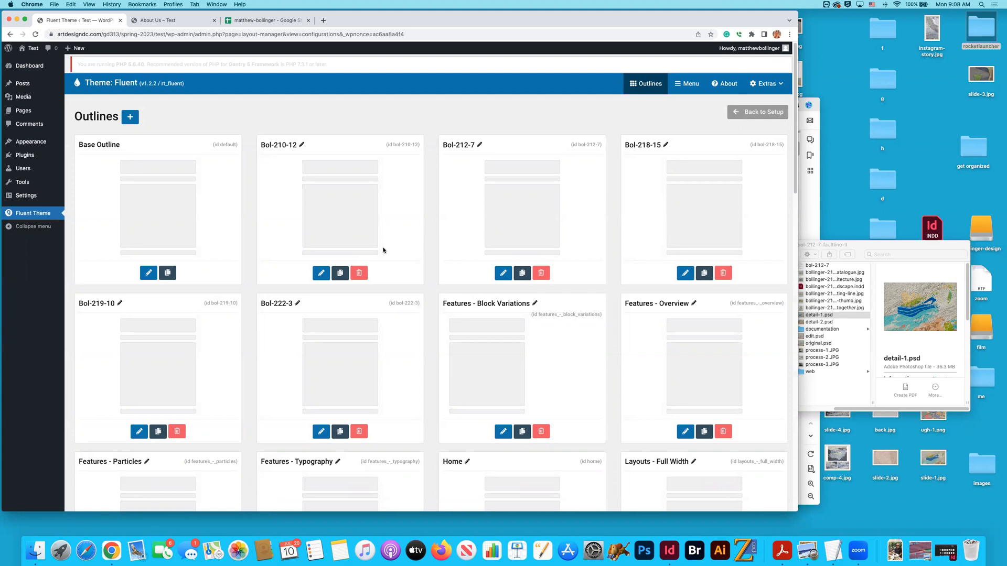
click(340, 273)
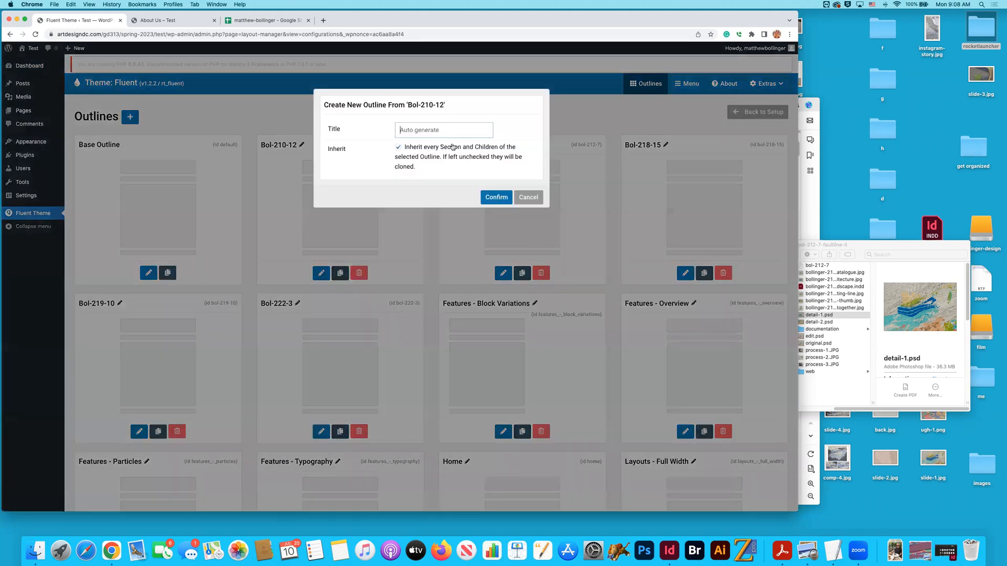
text(c)
click(496, 197)
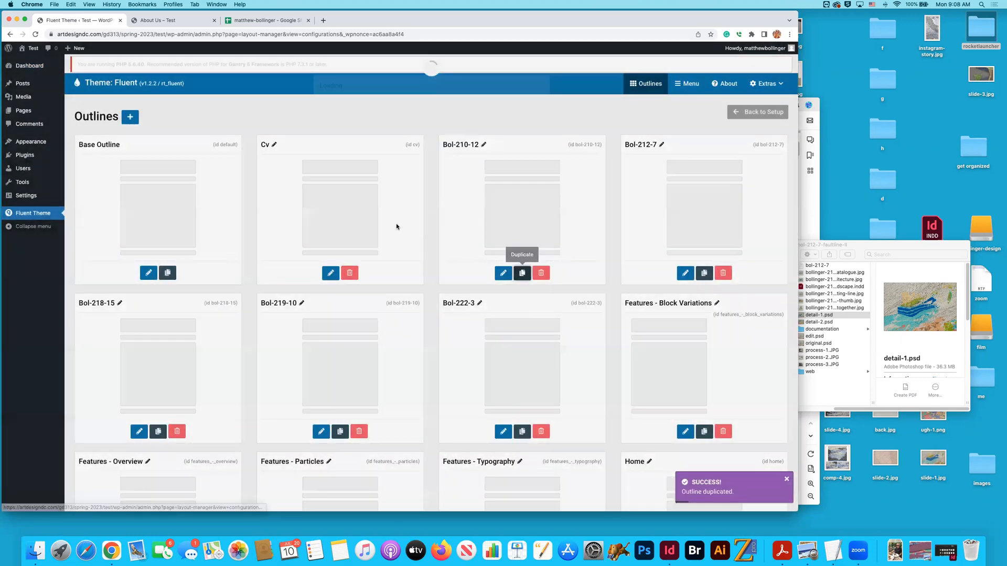
- Duplicate the Bol-210-12 outline again as About, inheriting every section, and reload the outlines list to review it
click(522, 273)
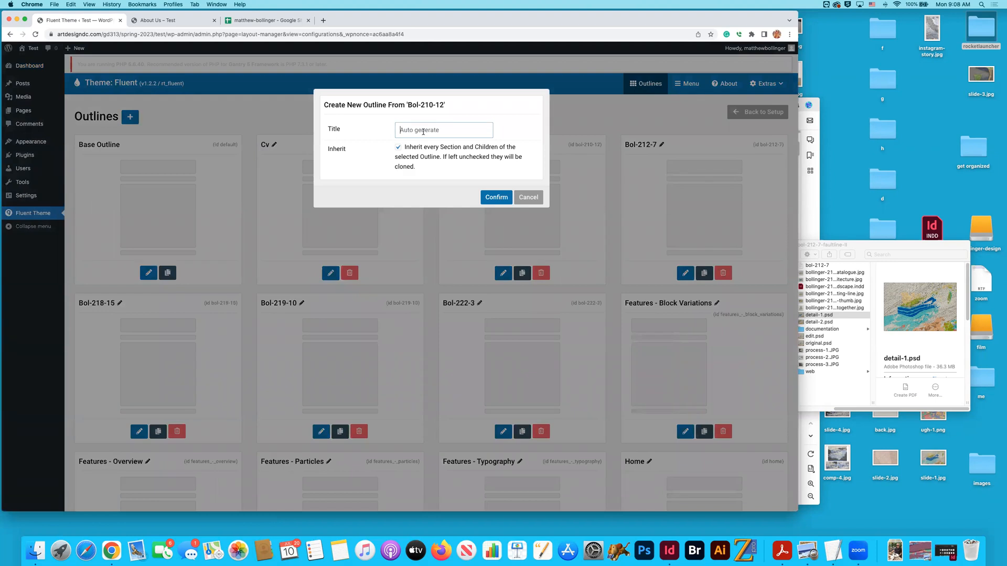
text(about)
key(Return)
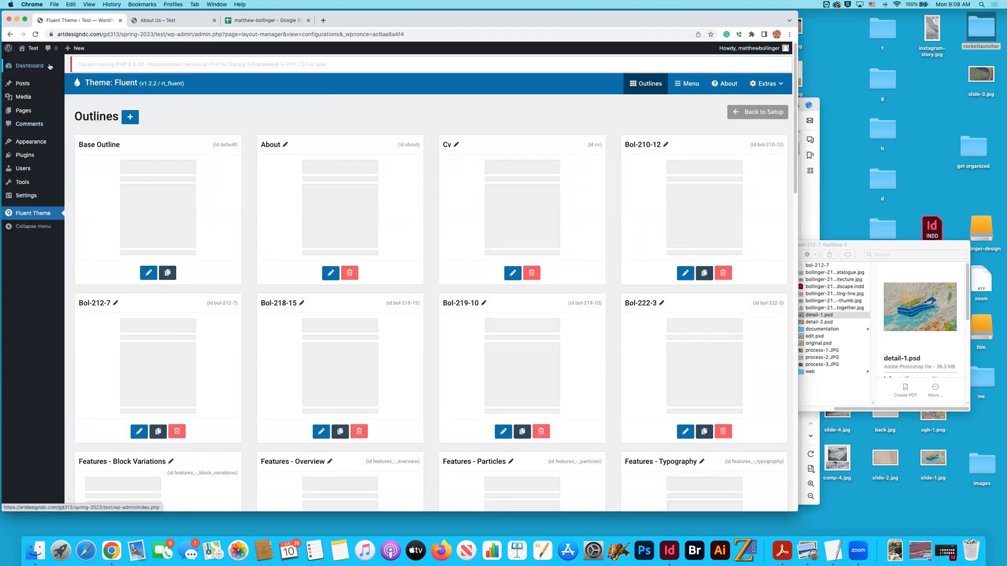
click(35, 35)
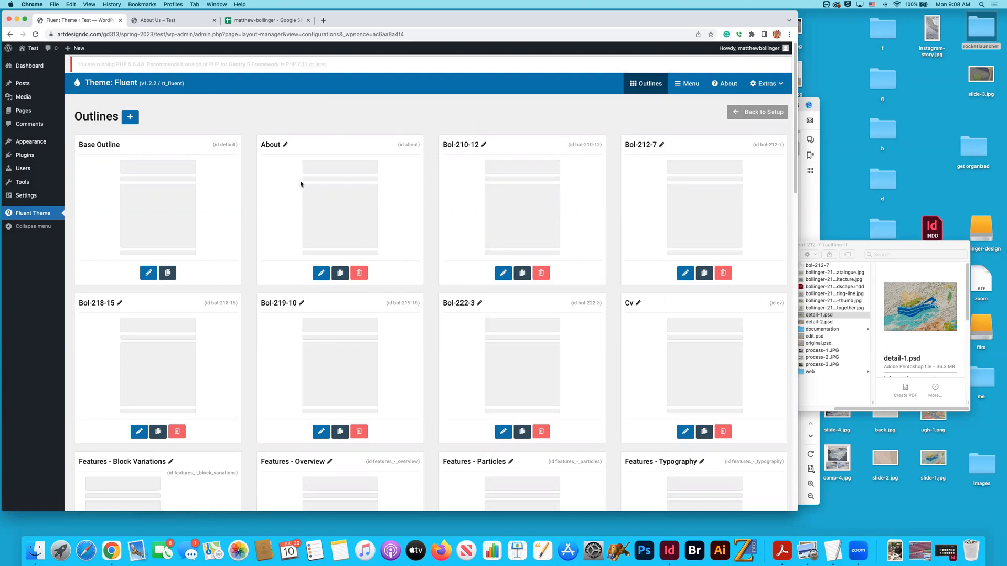
scroll(368, 166, down, 1)
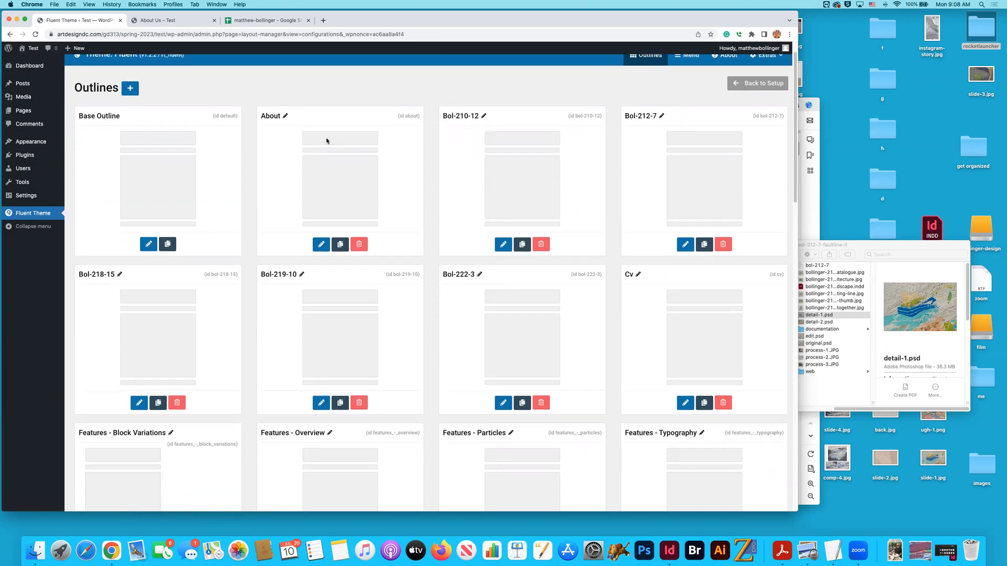
scroll(334, 151, down, 3)
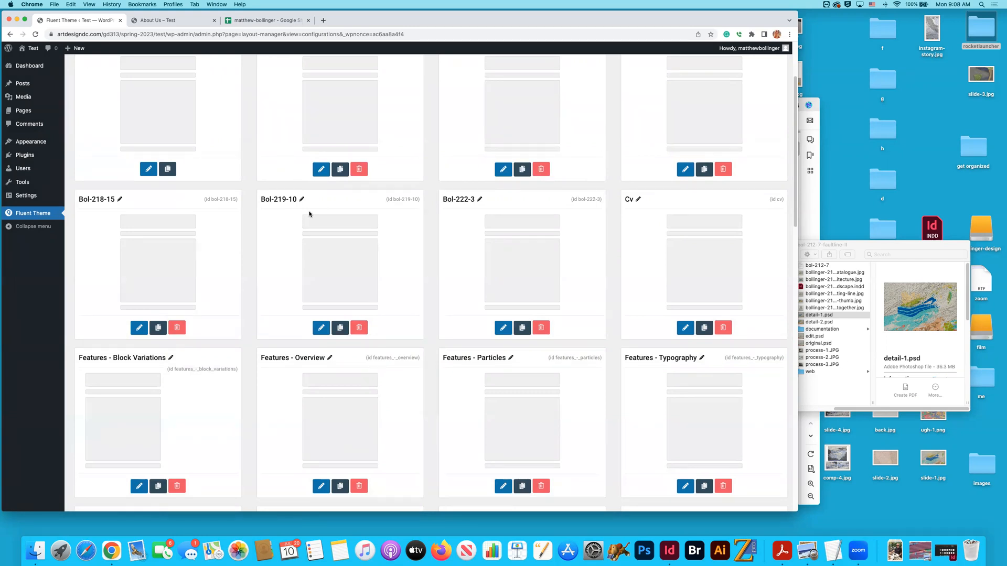
- Open the About outline's assignments, assign the outline to the About page and save the assignments
scroll(283, 137, up, 3)
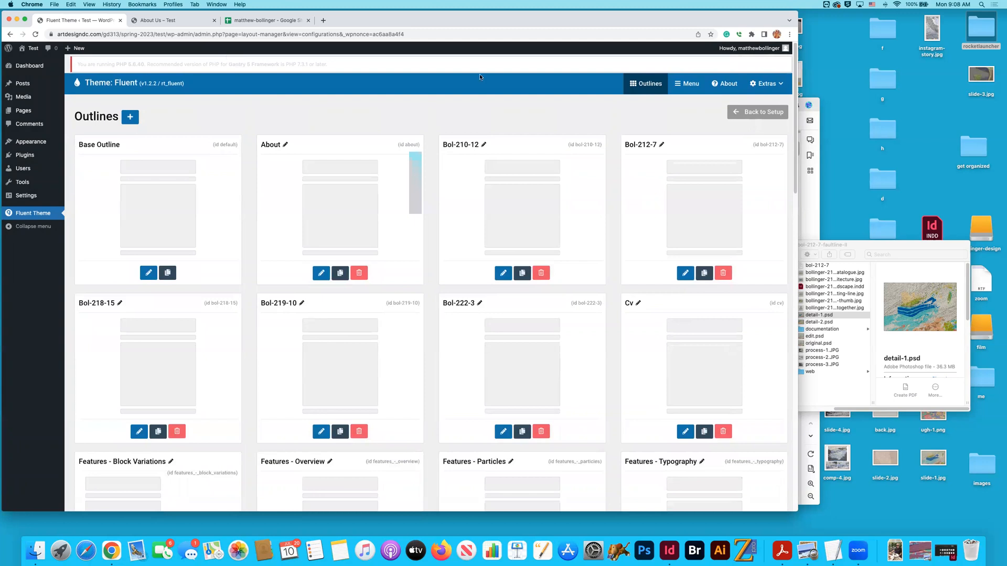
click(762, 112)
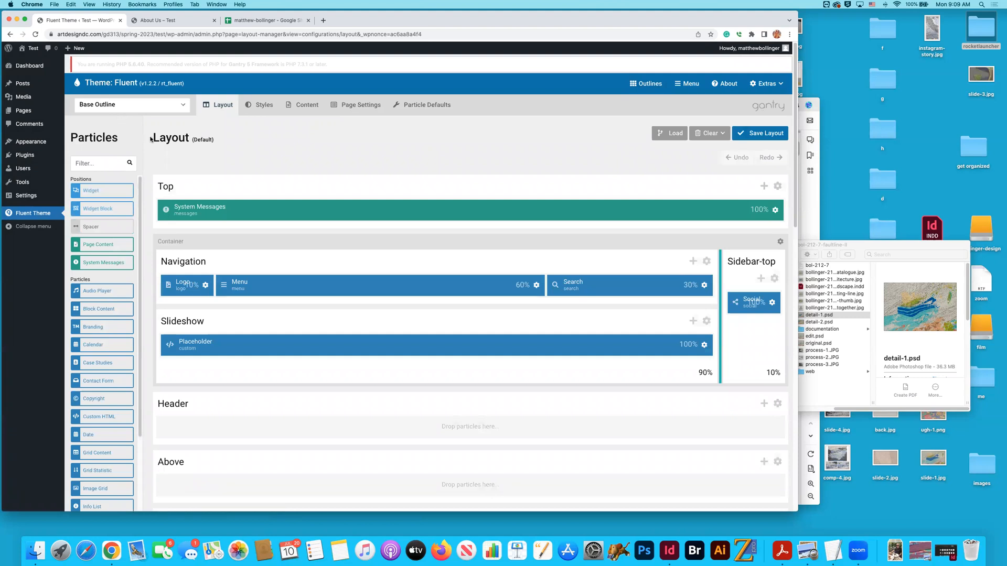
click(163, 105)
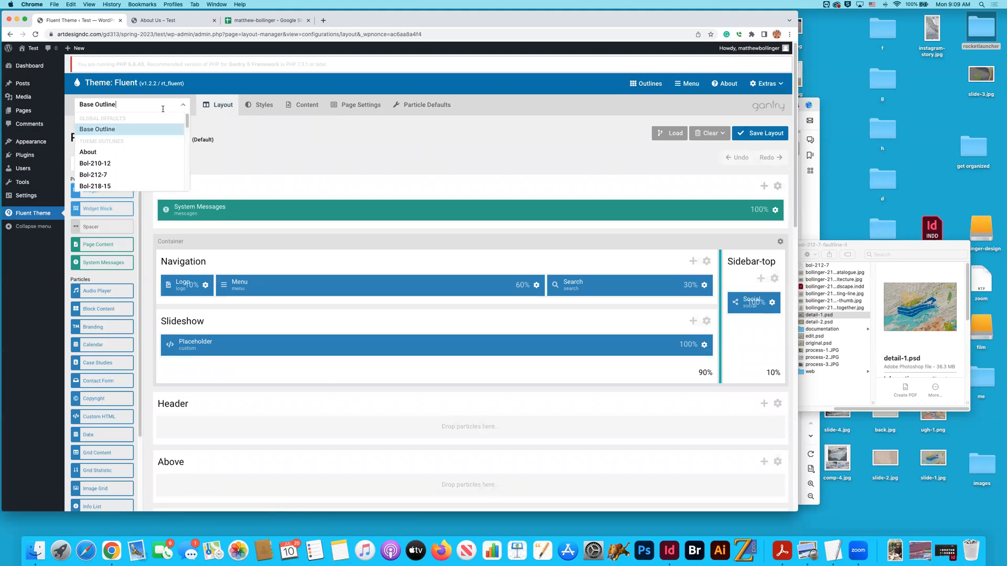
click(139, 153)
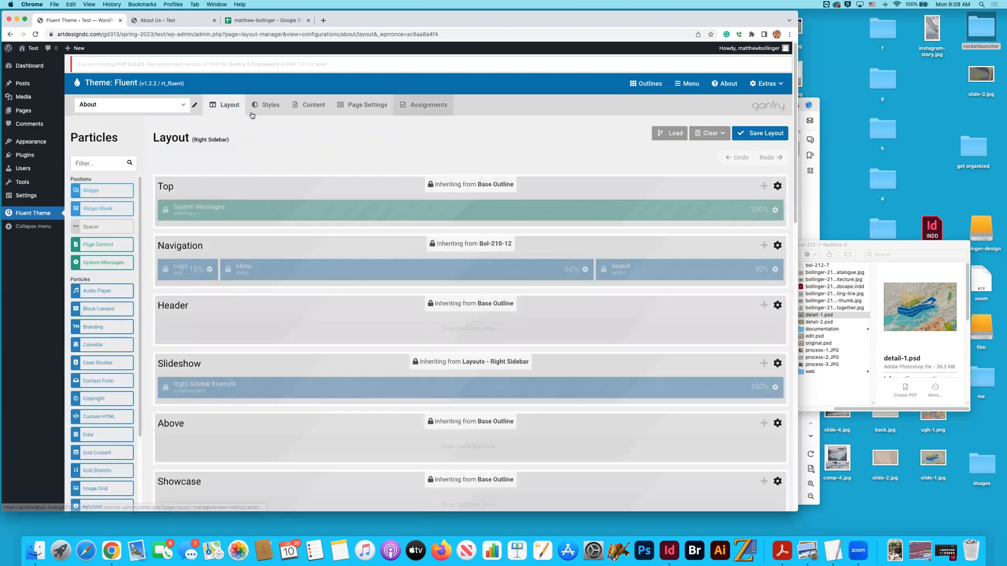
click(426, 104)
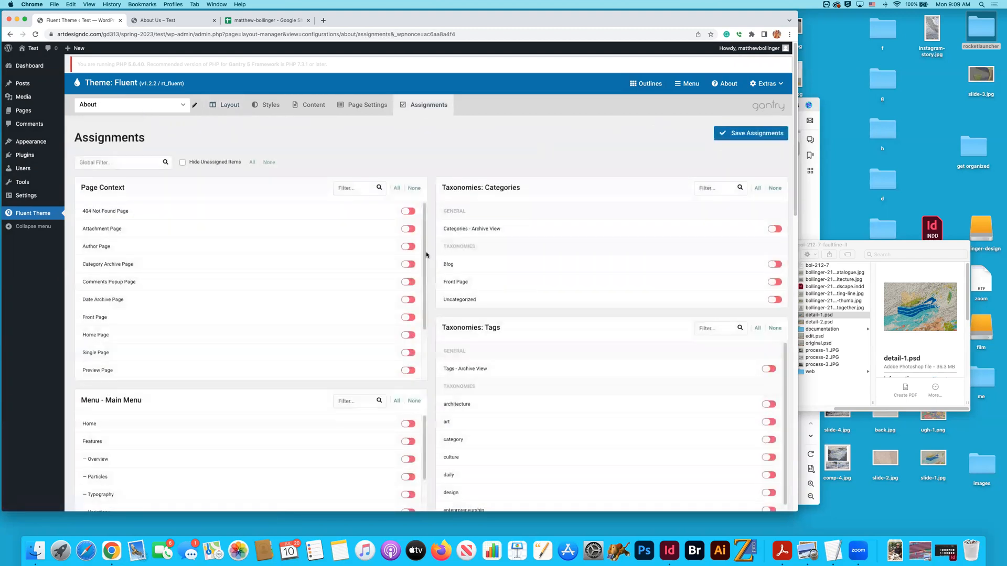
scroll(427, 255, down, 15)
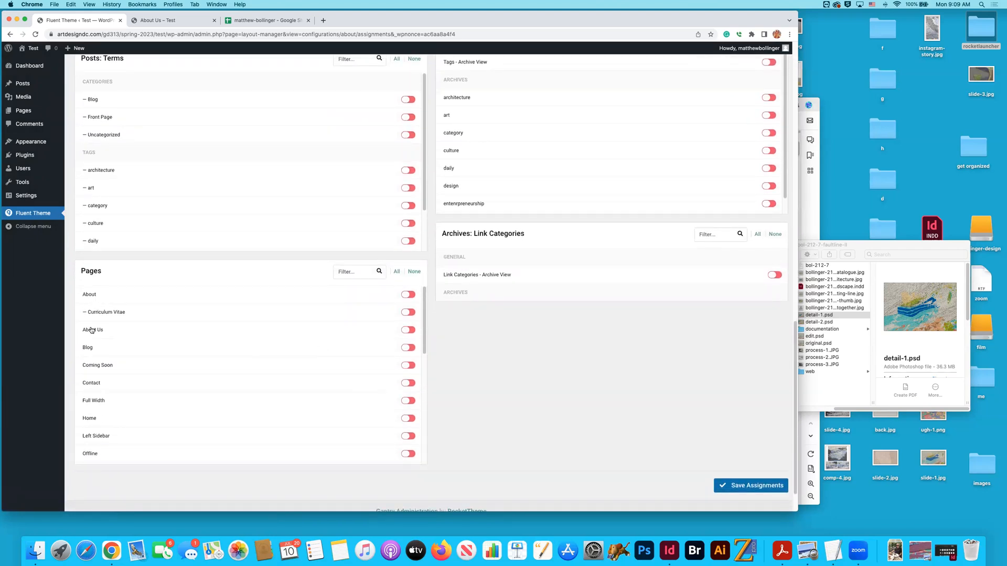
click(408, 303)
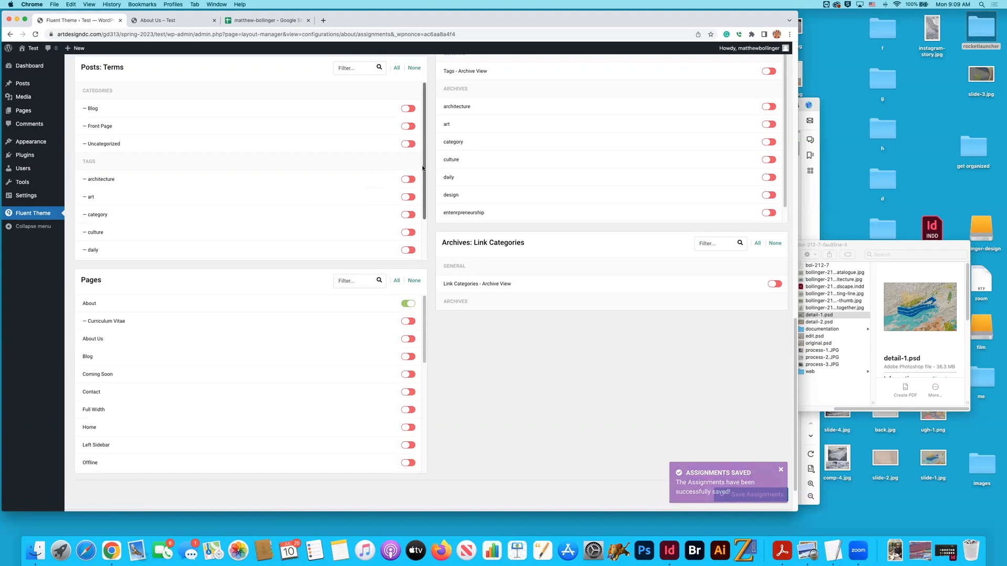
- Switch to the Cv outline's assignments, assign the outline to the Curriculum Vitae page and save the assignments
scroll(422, 168, up, 15)
click(103, 105)
scroll(117, 137, down, 3)
click(117, 140)
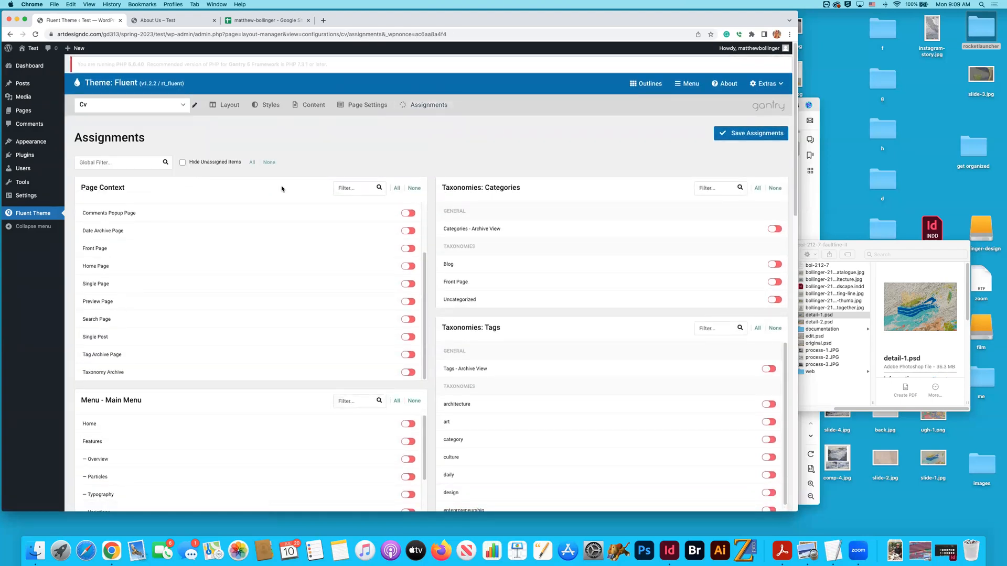
scroll(429, 171, down, 15)
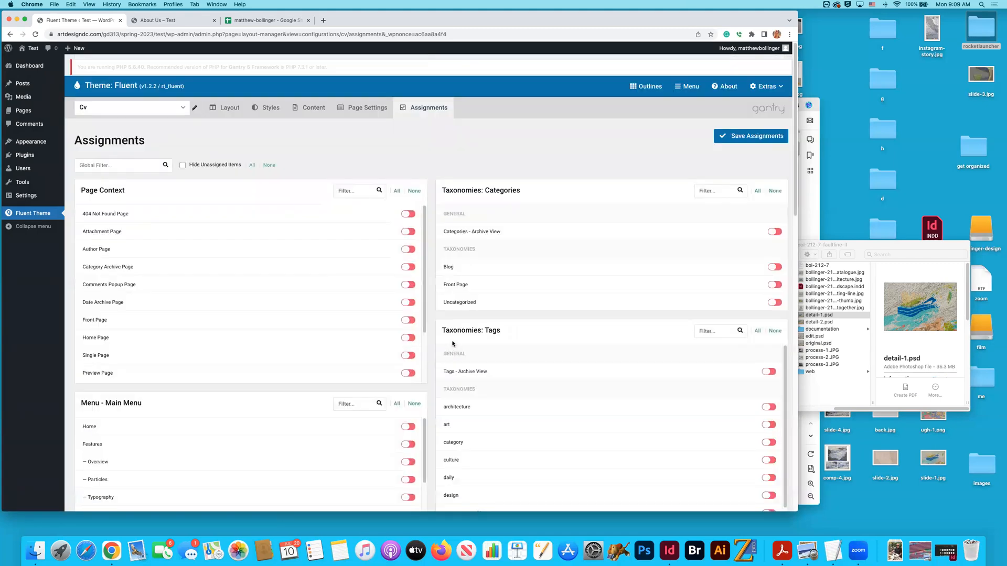
scroll(430, 338, down, 10)
scroll(430, 338, down, 5)
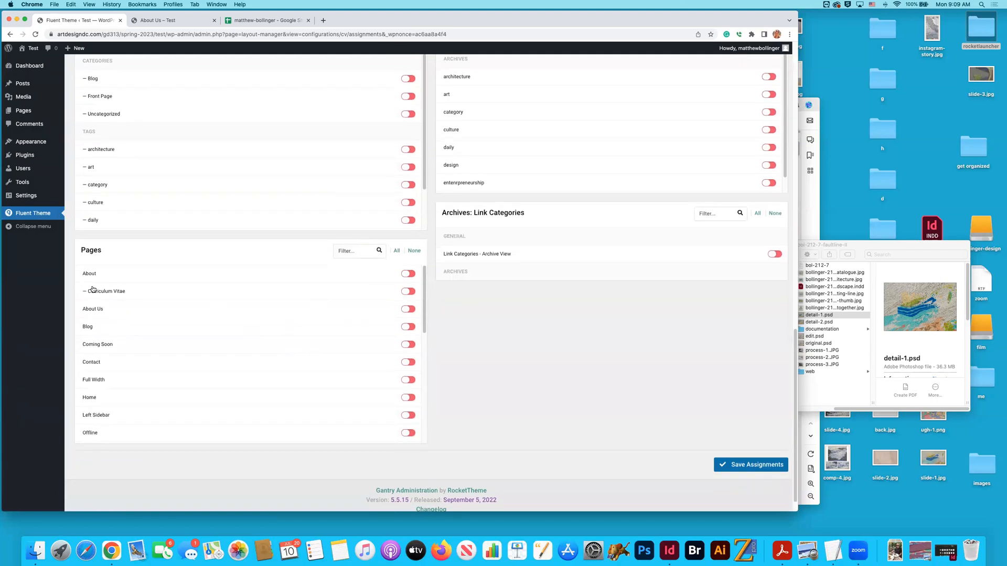
click(409, 292)
click(749, 464)
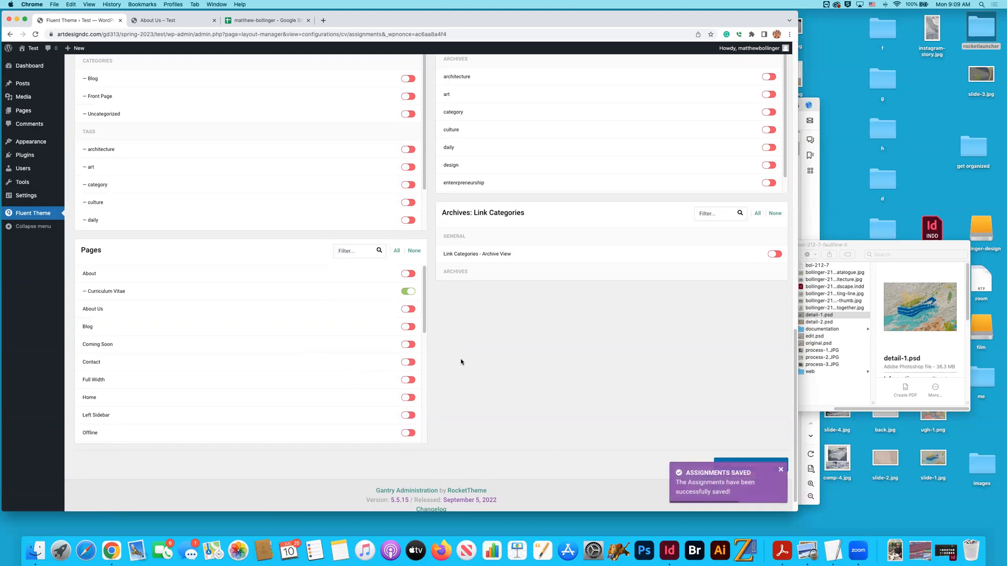
- Check the live site's navigation, looking through the Features and Pages submenus for template items
scroll(461, 359, up, 10)
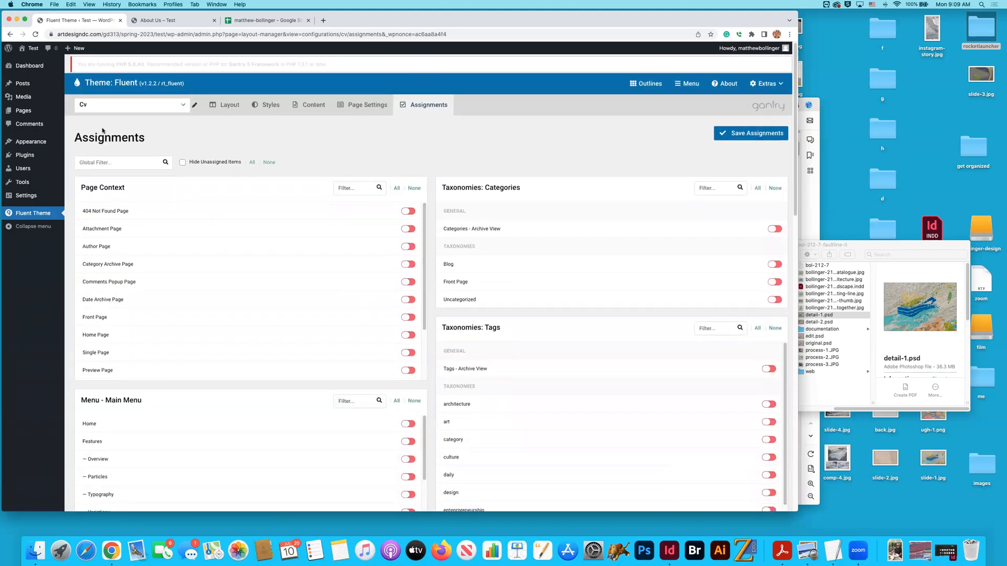
click(27, 69)
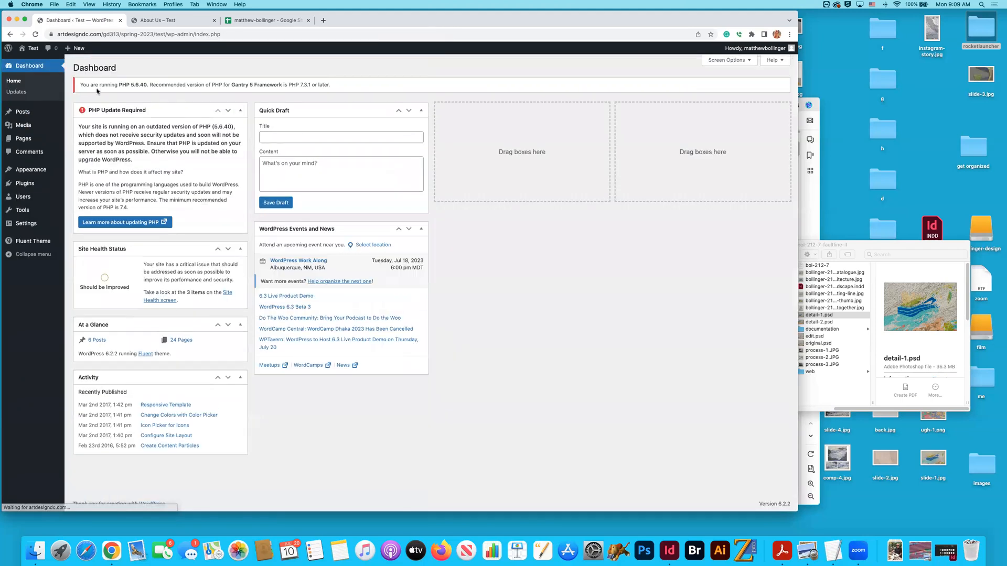
click(166, 23)
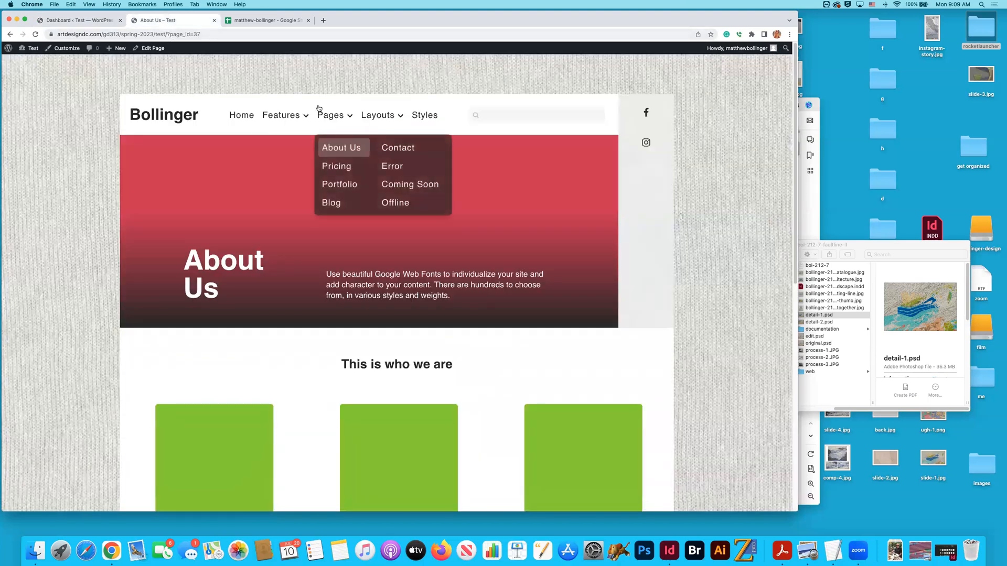
mouse_move(307, 119)
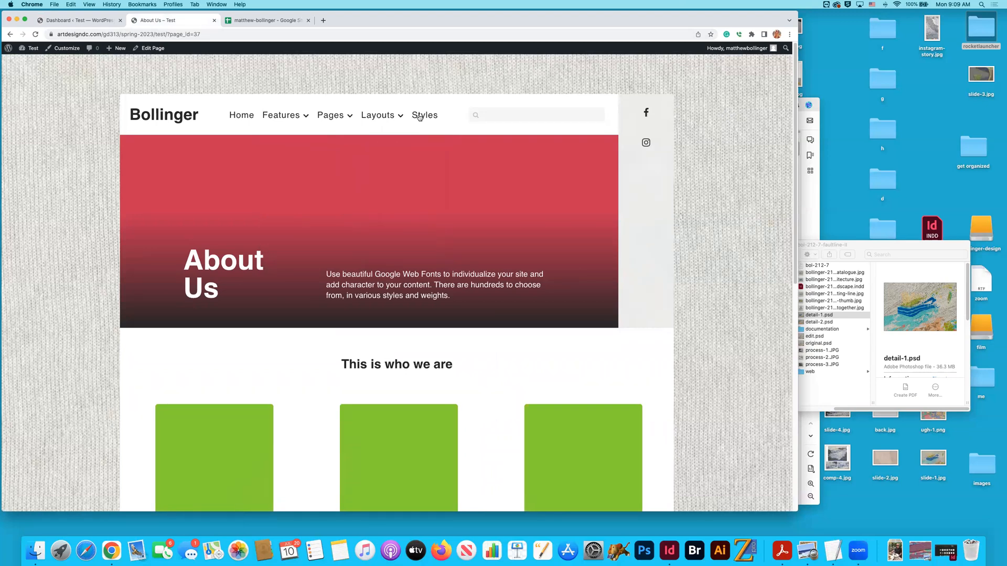
mouse_move(337, 122)
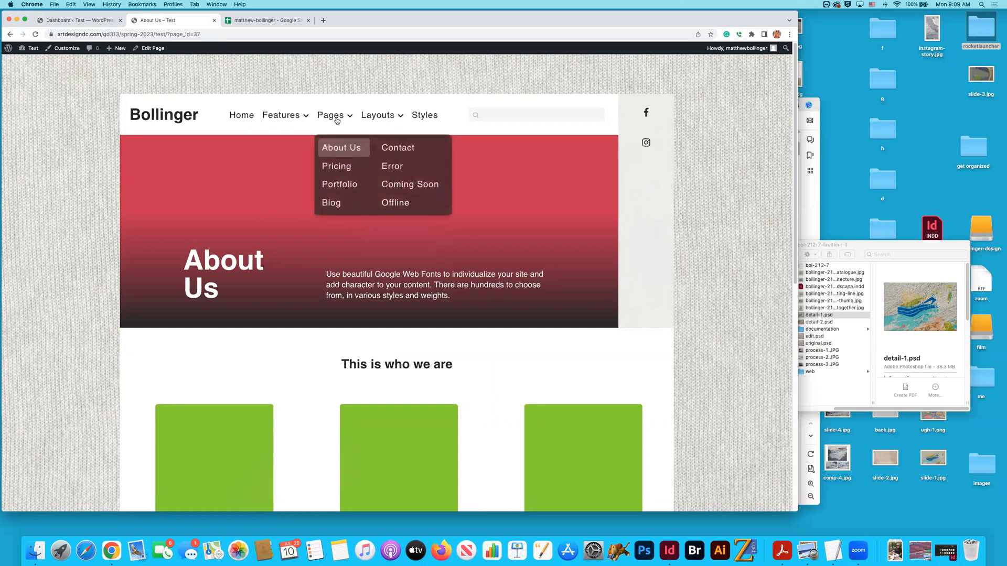
click(341, 148)
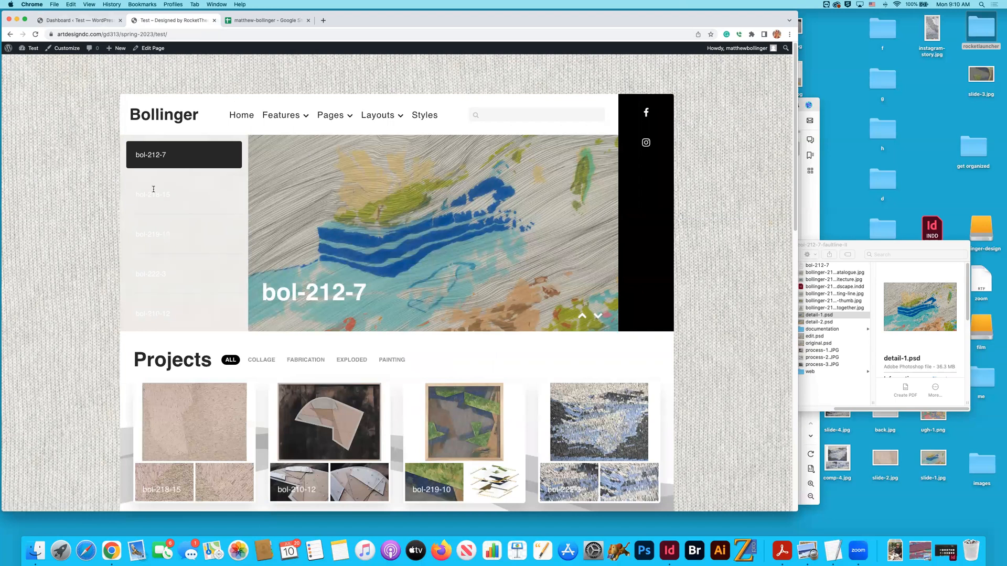
- Return to the WordPress dashboard and open the Main Menu structure for editing
click(79, 20)
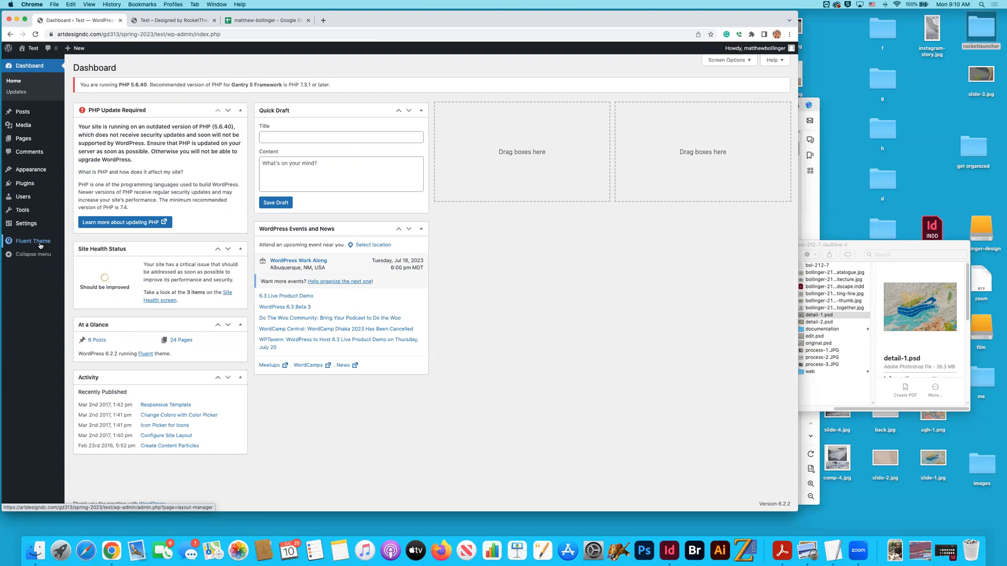
mouse_move(32, 172)
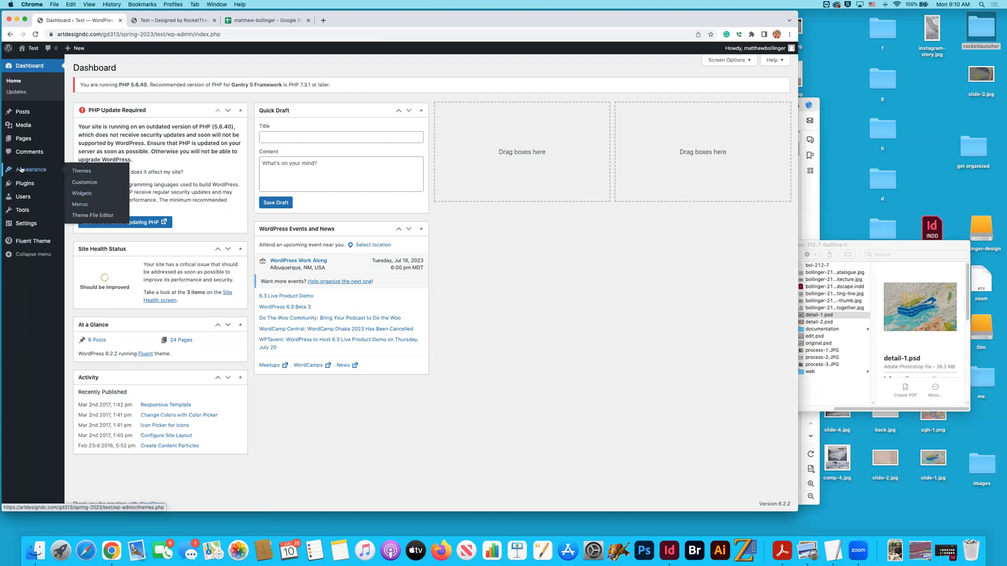
click(81, 204)
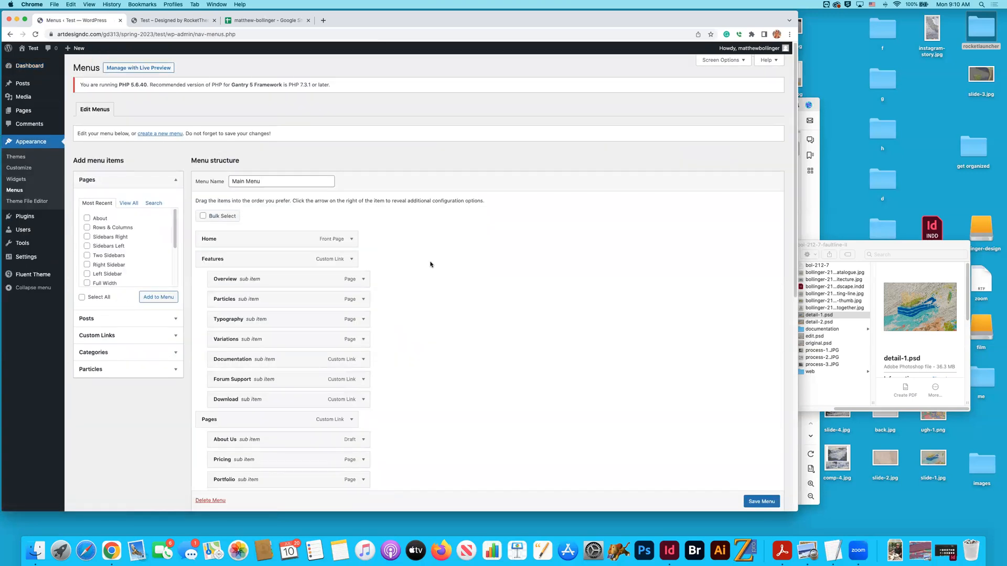
scroll(430, 264, down, 1)
mouse_move(174, 224)
mouse_down()
mouse_move(173, 268)
mouse_move(170, 216)
mouse_move(182, 265)
mouse_move(167, 211)
mouse_up()
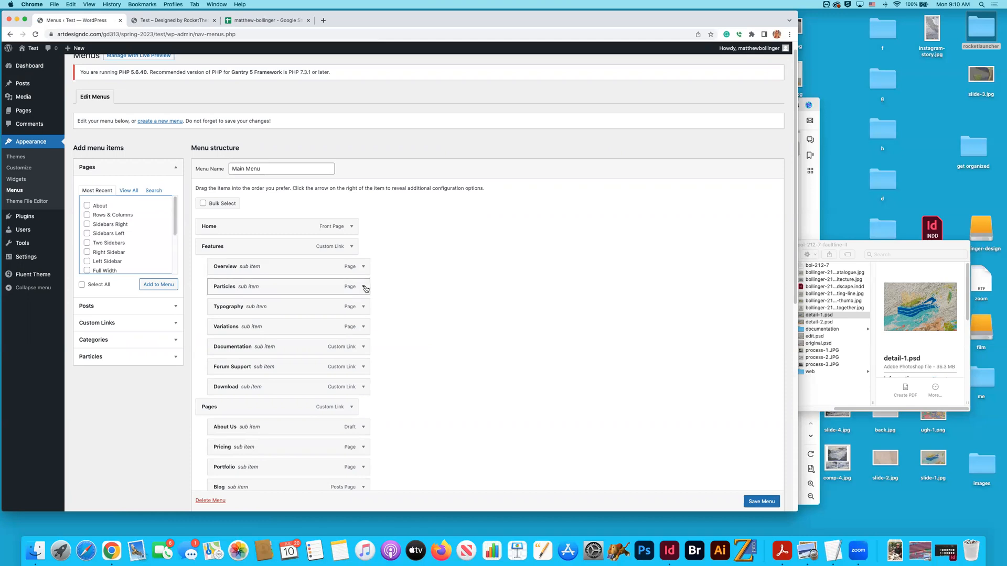
- Remove the Features, Overview and Particles items from the Main Menu
click(351, 250)
click(209, 329)
click(352, 247)
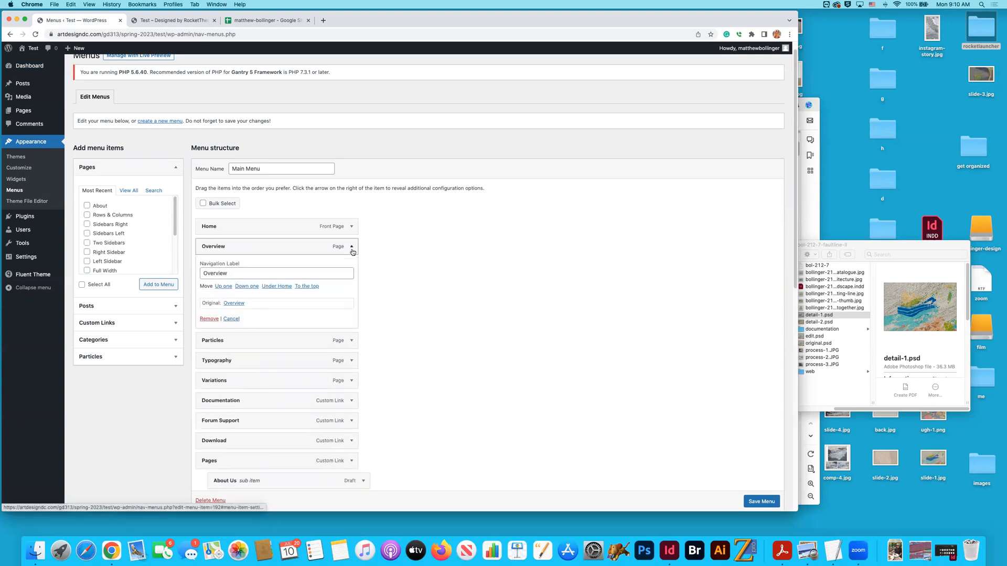
click(209, 320)
click(351, 247)
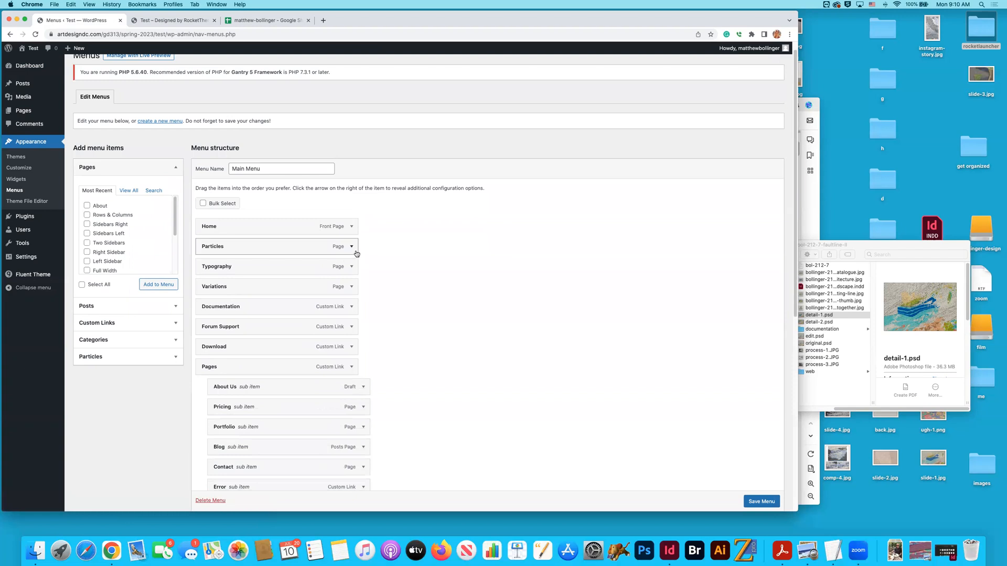
click(208, 319)
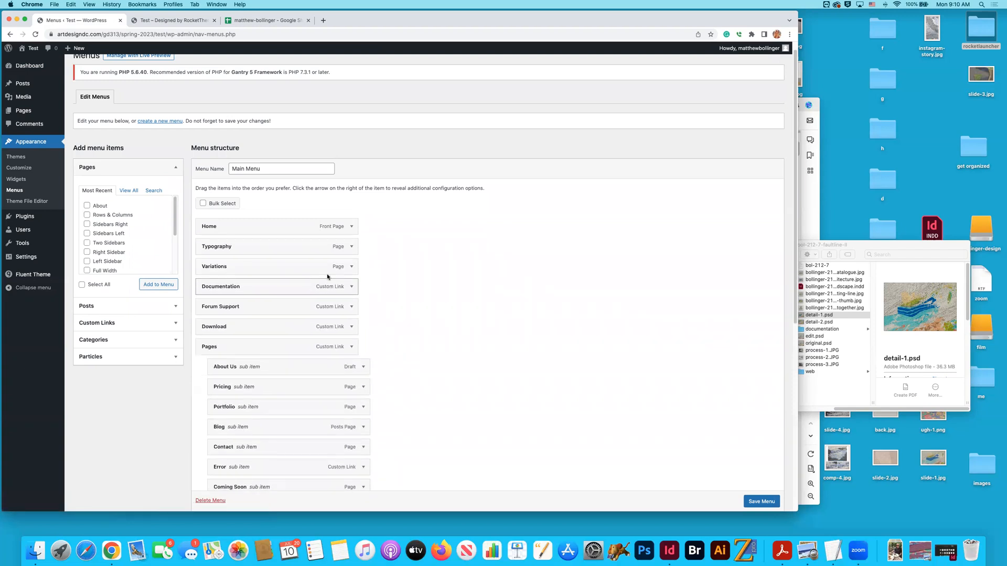
- Remove the Typography, Variations, Documentation, Forum Support and Download items from the Main Menu
click(350, 248)
click(208, 319)
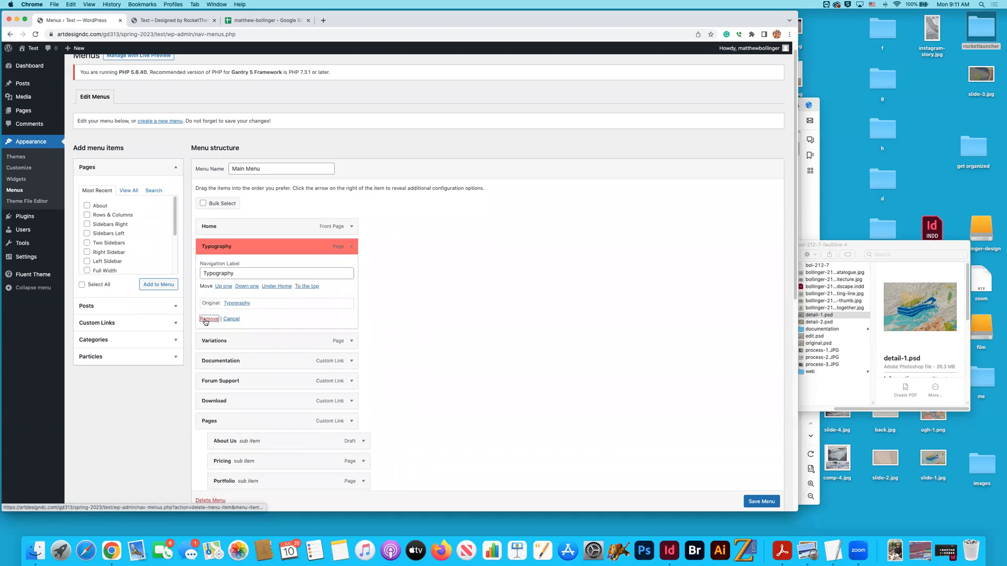
click(351, 247)
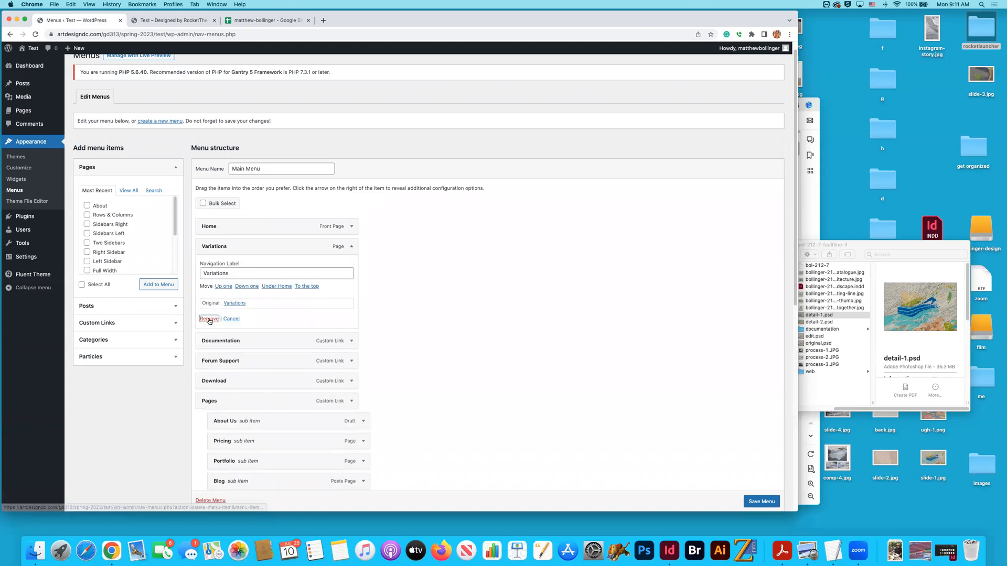
click(208, 319)
click(351, 247)
click(208, 322)
click(350, 246)
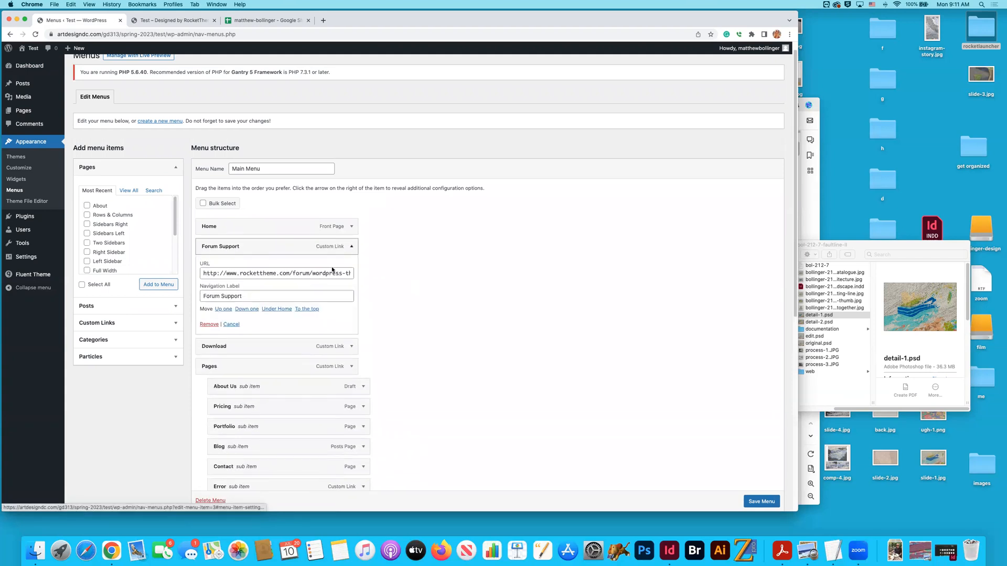
click(215, 324)
click(352, 247)
click(208, 326)
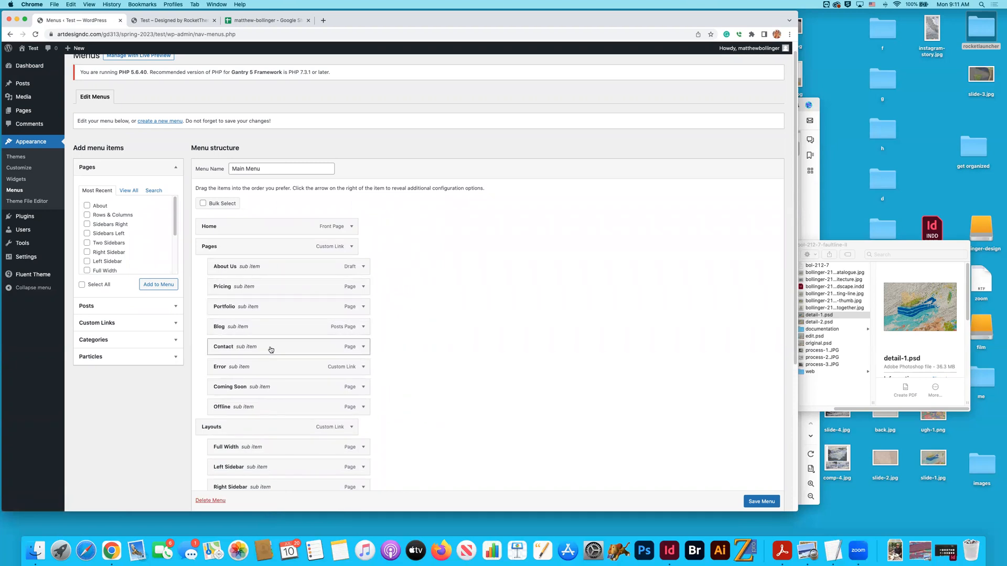
- Remove the Contact, Offline, Coming Soon and Error sub items from under Pages in the Main Menu
click(363, 348)
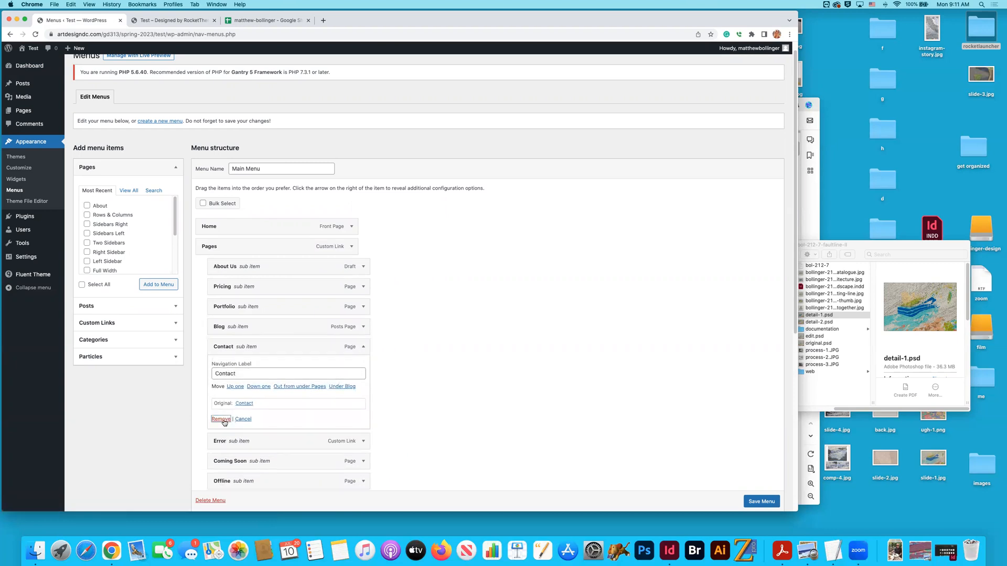
click(221, 419)
click(364, 387)
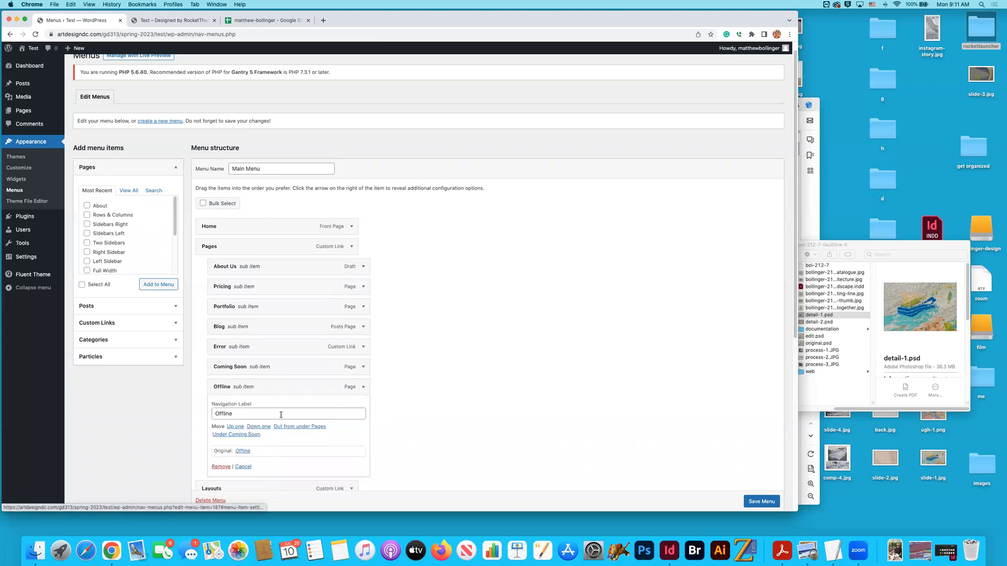
click(221, 467)
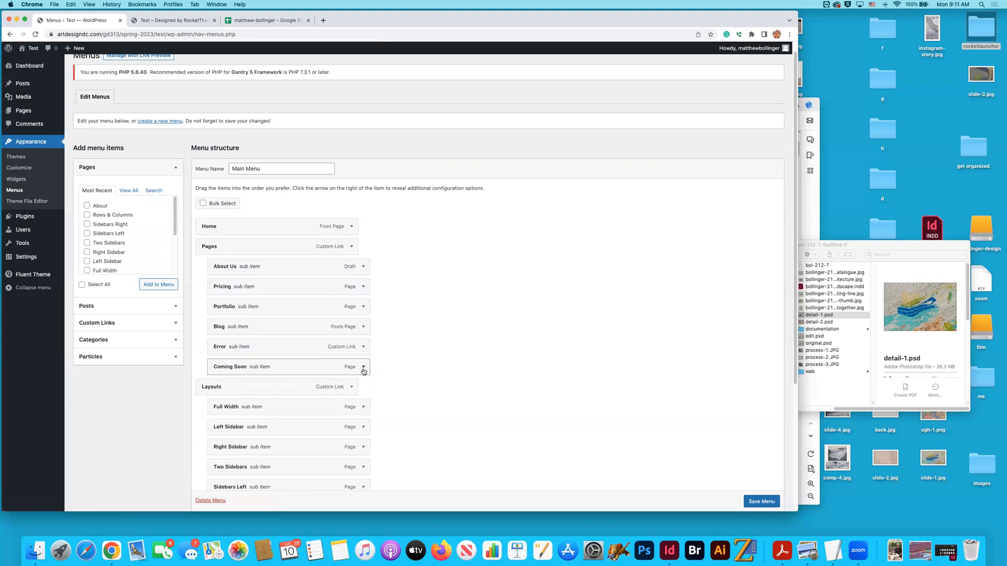
click(364, 367)
click(221, 441)
click(364, 347)
click(220, 423)
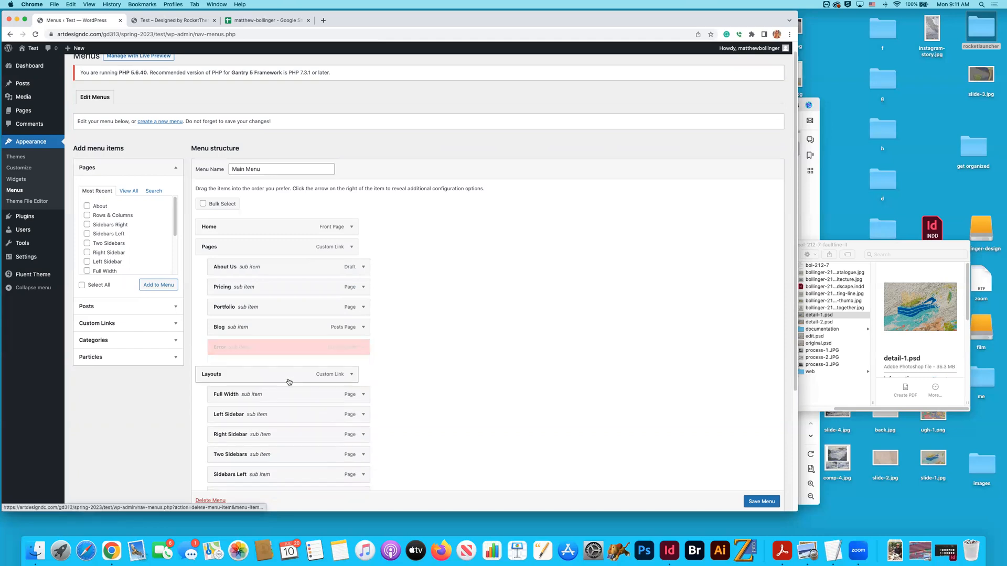
- Remove the Blog, Portfolio, Pricing and About Us sub items from under Pages in the Main Menu
click(363, 326)
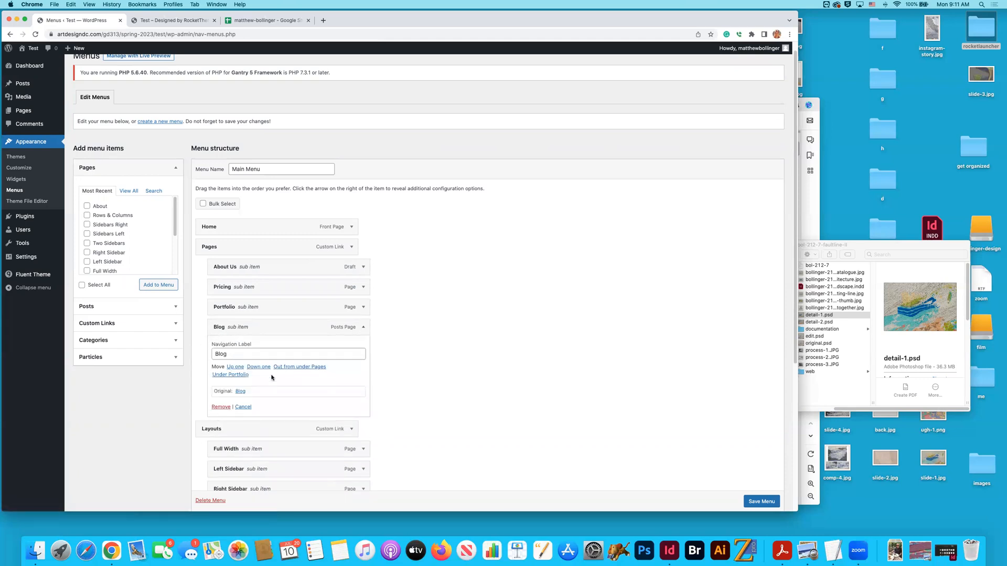
click(214, 407)
click(363, 307)
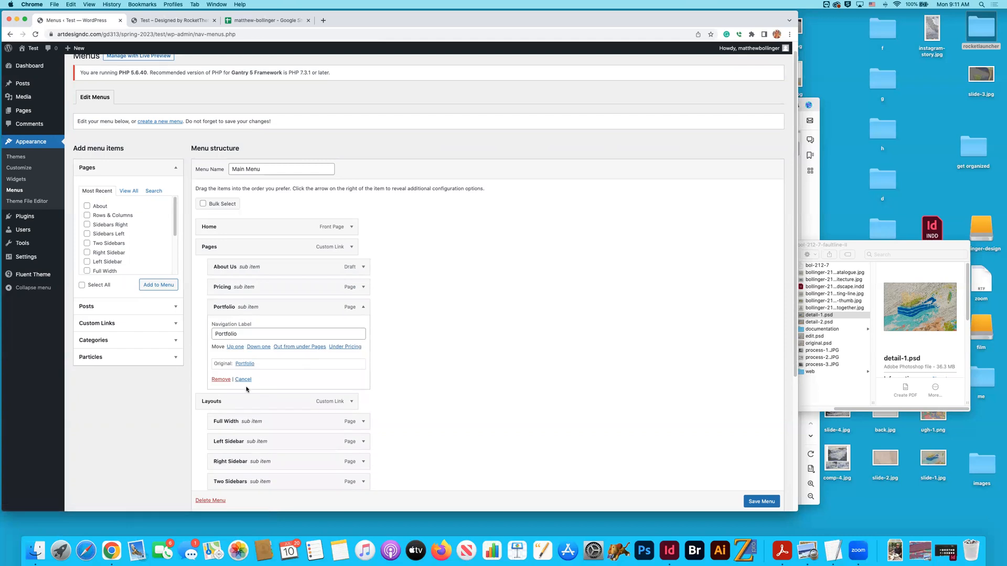
click(221, 380)
click(364, 287)
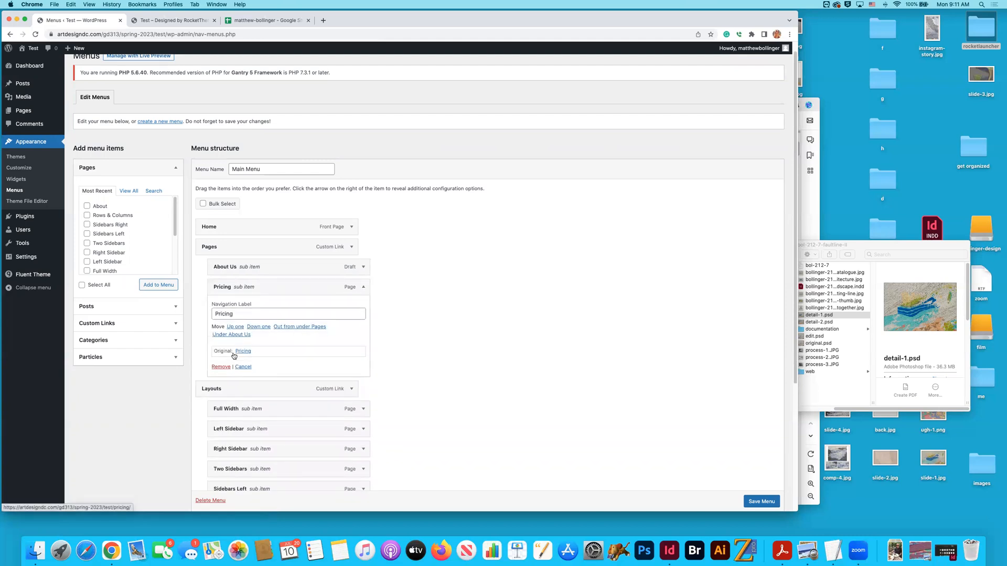
click(215, 367)
click(364, 266)
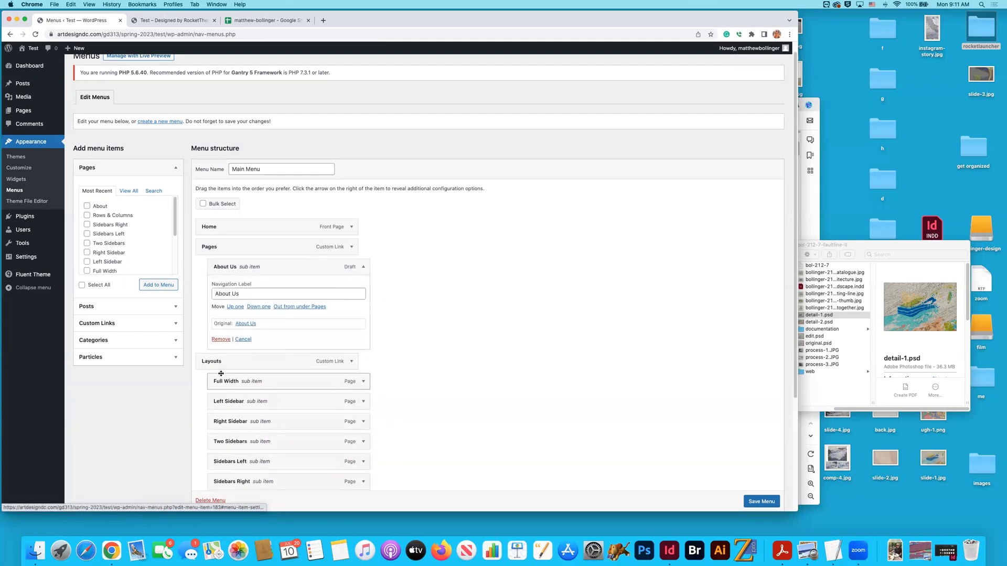
click(216, 338)
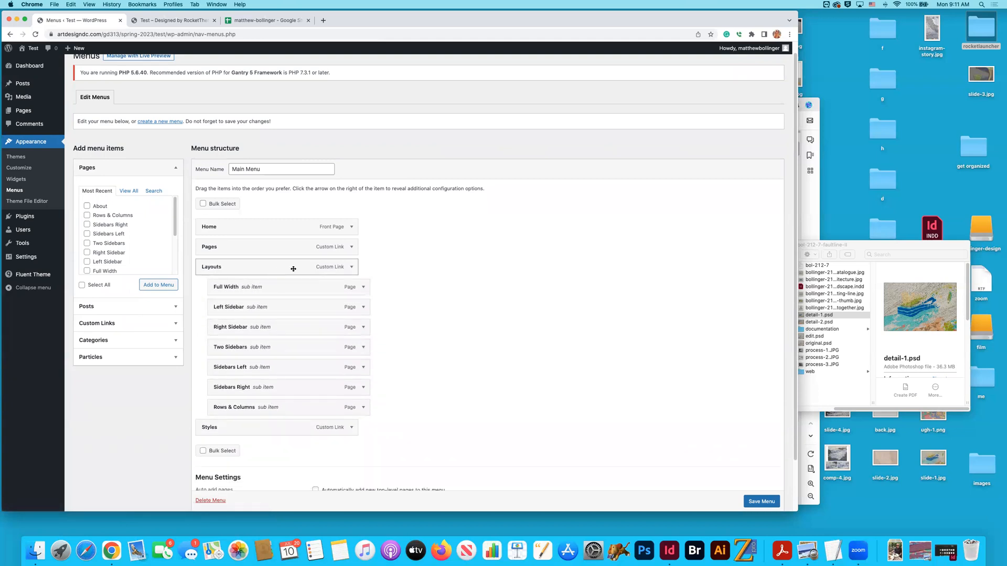
- Remove the top-level Pages and Styles custom links from the Main Menu
click(352, 247)
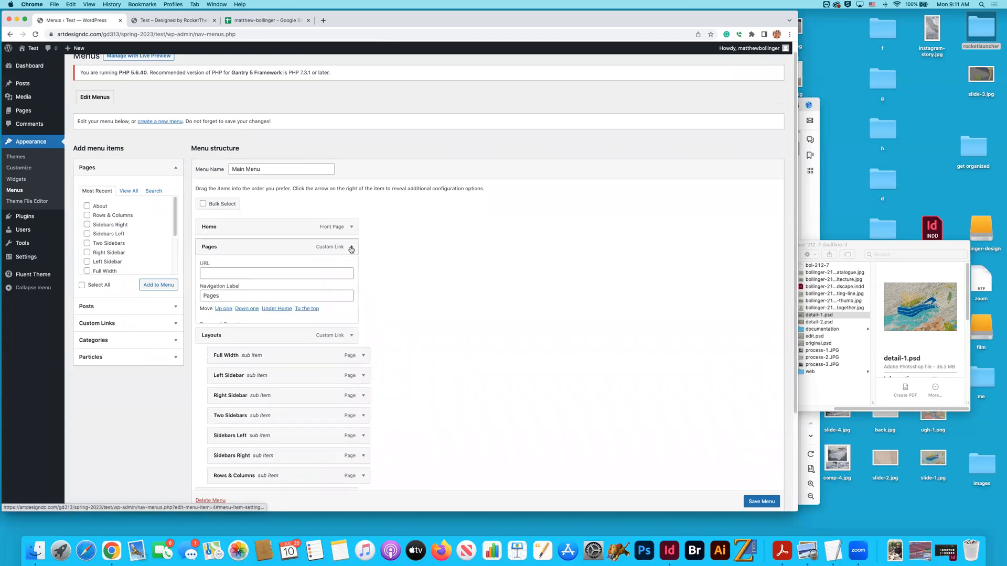
click(208, 326)
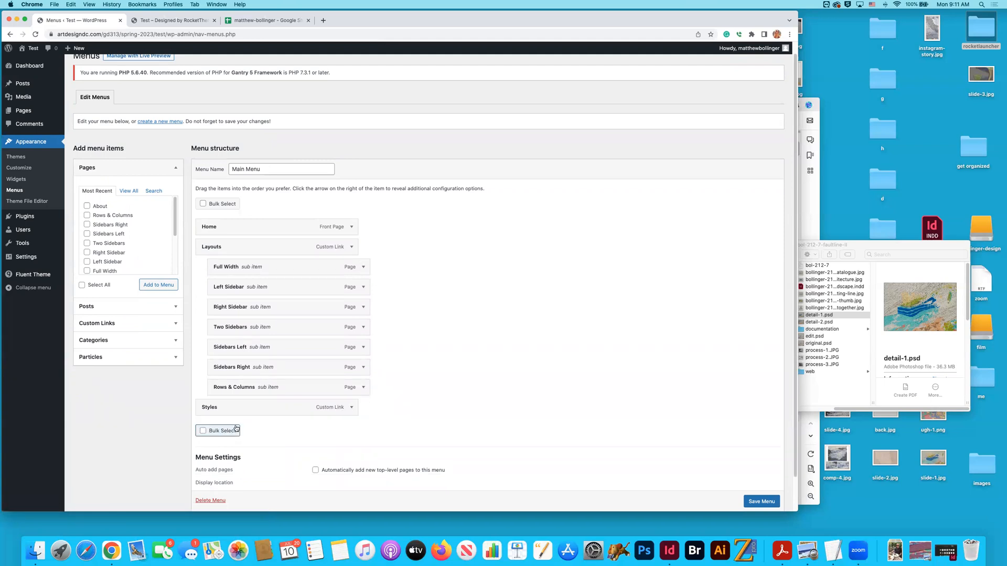
click(351, 408)
click(209, 485)
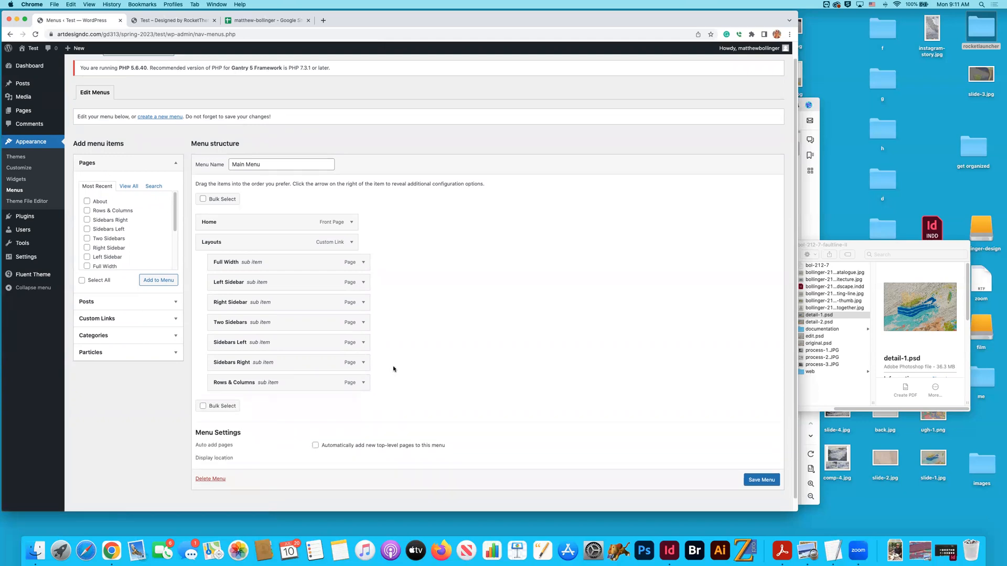
- Remove the Rows & Columns, Sidebars Right and Sidebars Left sub items from under Layouts
click(364, 383)
click(208, 456)
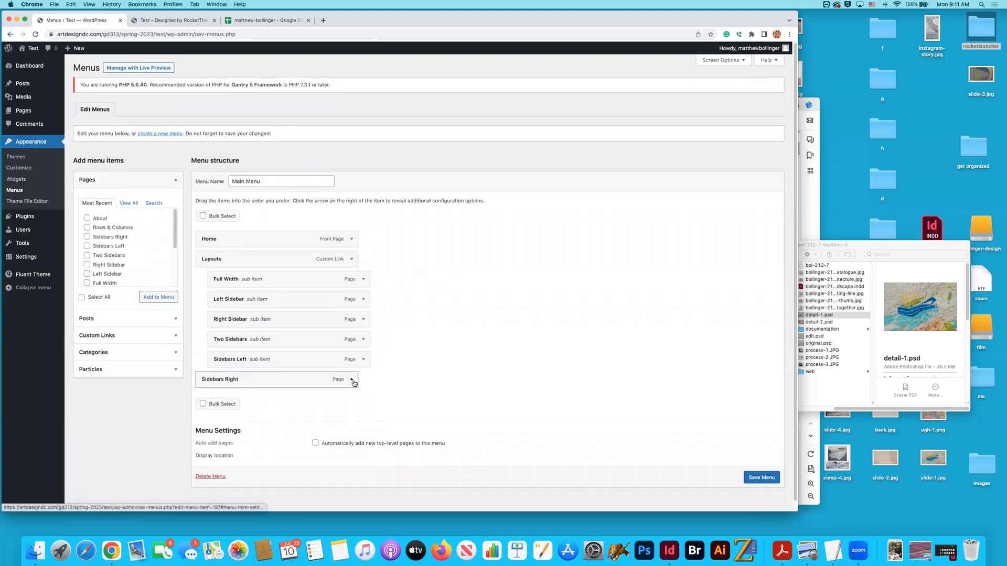
click(363, 379)
click(208, 452)
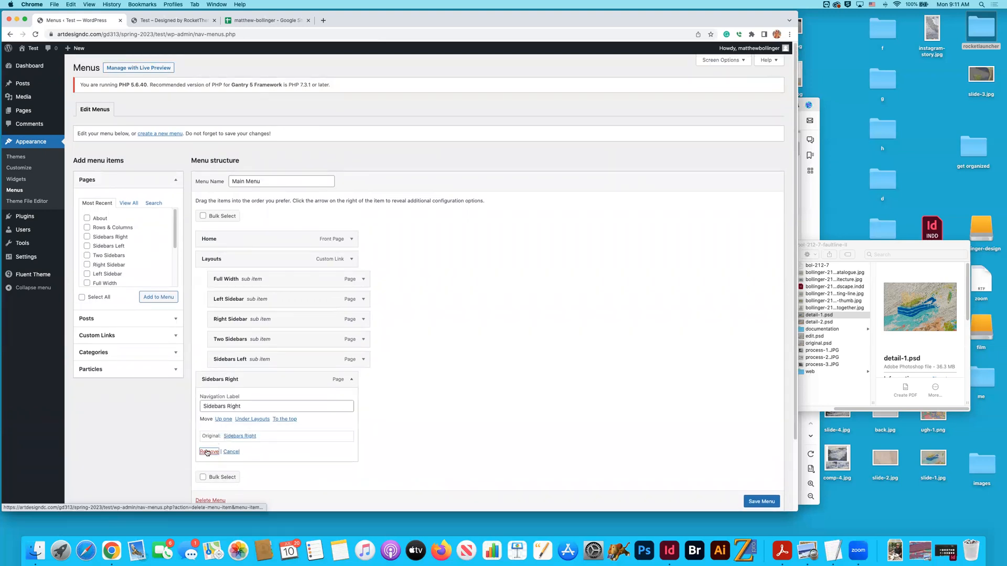
click(362, 359)
click(221, 432)
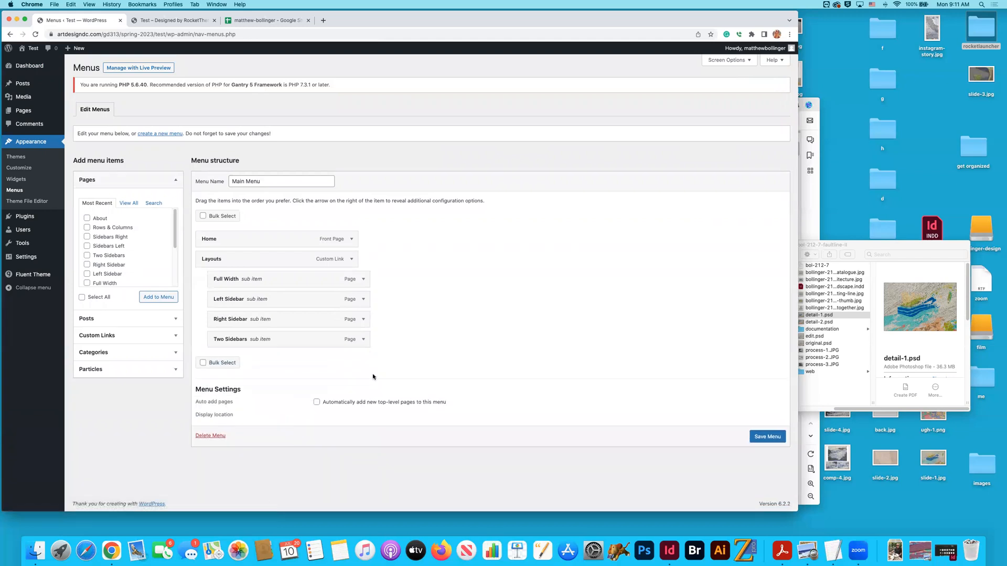
- Remove the Two Sidebars, Right Sidebar, Left Sidebar and Full Width sub items, along with their parent item Layouts, from the Main Menu
click(361, 340)
click(221, 413)
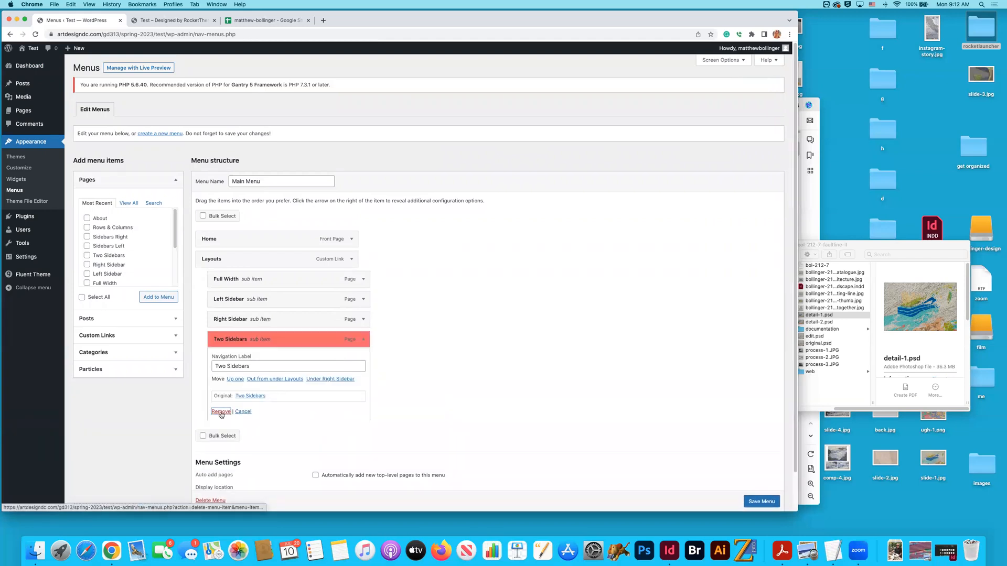
click(363, 319)
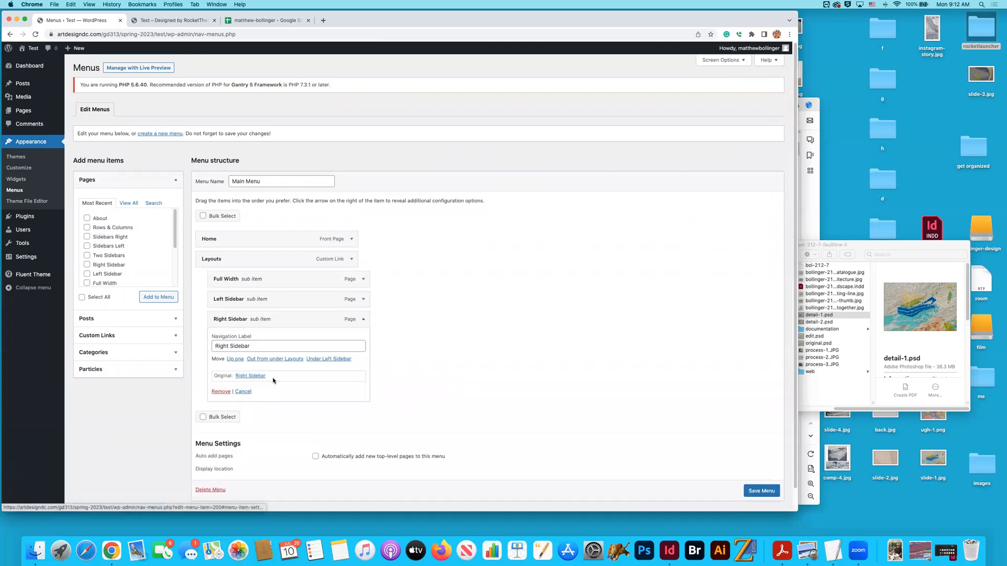
click(222, 393)
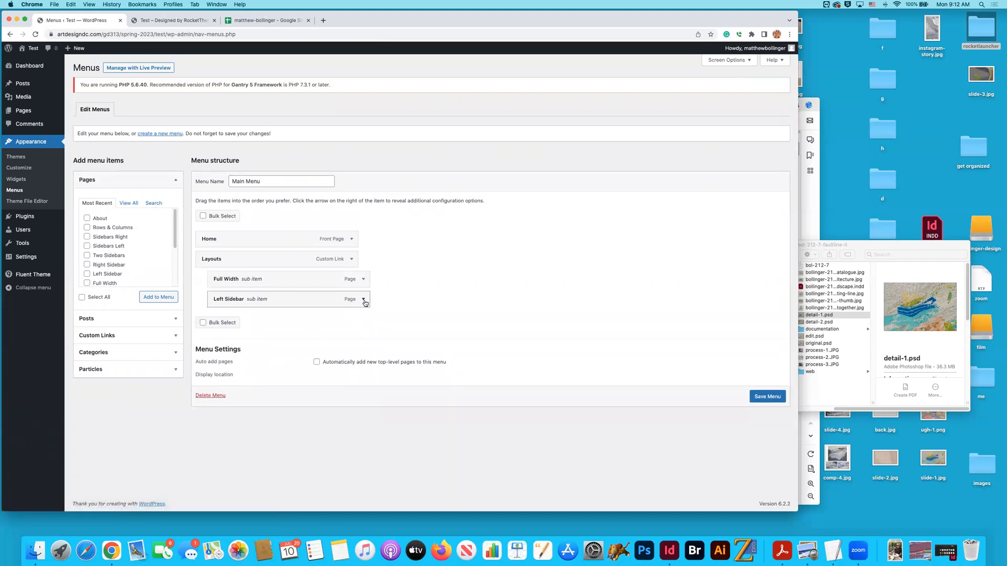
click(363, 299)
click(221, 372)
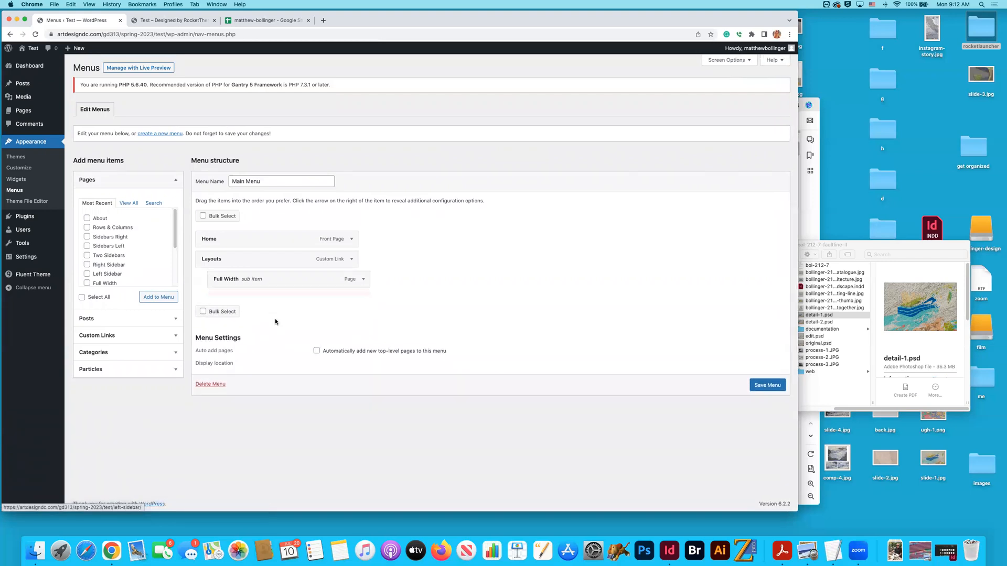
click(363, 279)
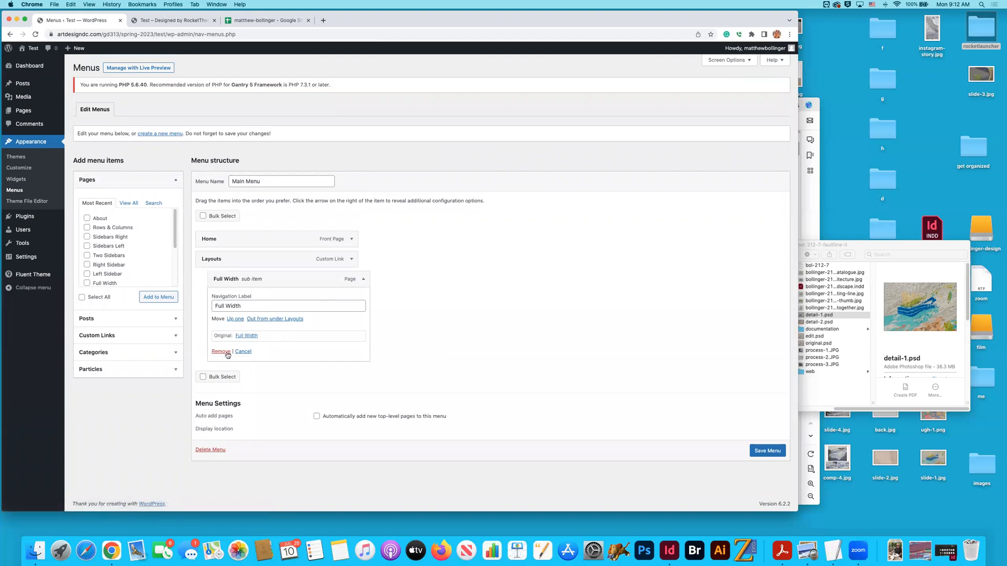
click(221, 352)
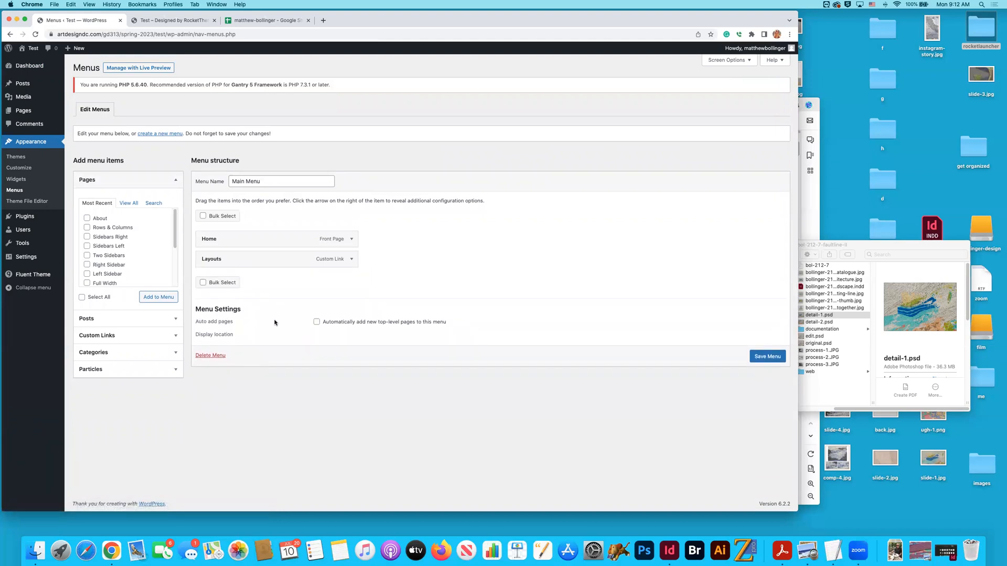
click(350, 259)
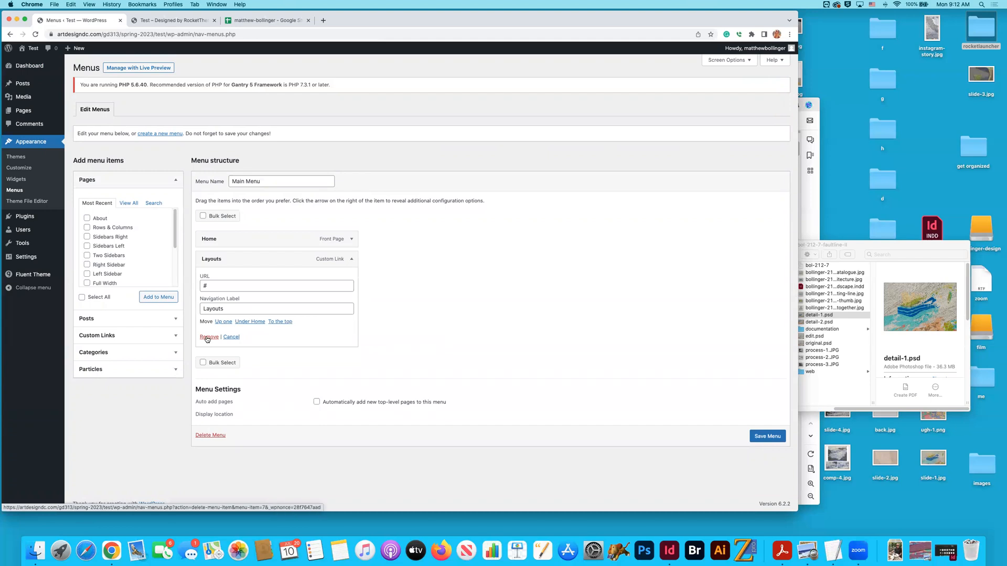
click(208, 337)
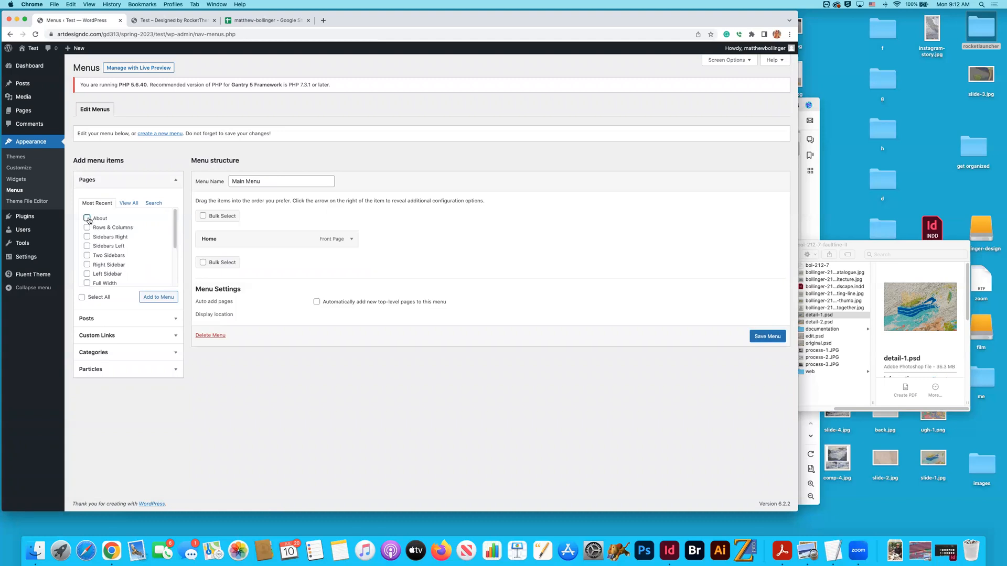
- Add the About and Portfolio pages plus Caulfield, Exploded Axon III, Faultline II, Saw Mill Site Analysis and Vestre Svartisen (Saltfjellet) to the Main Menu
click(152, 297)
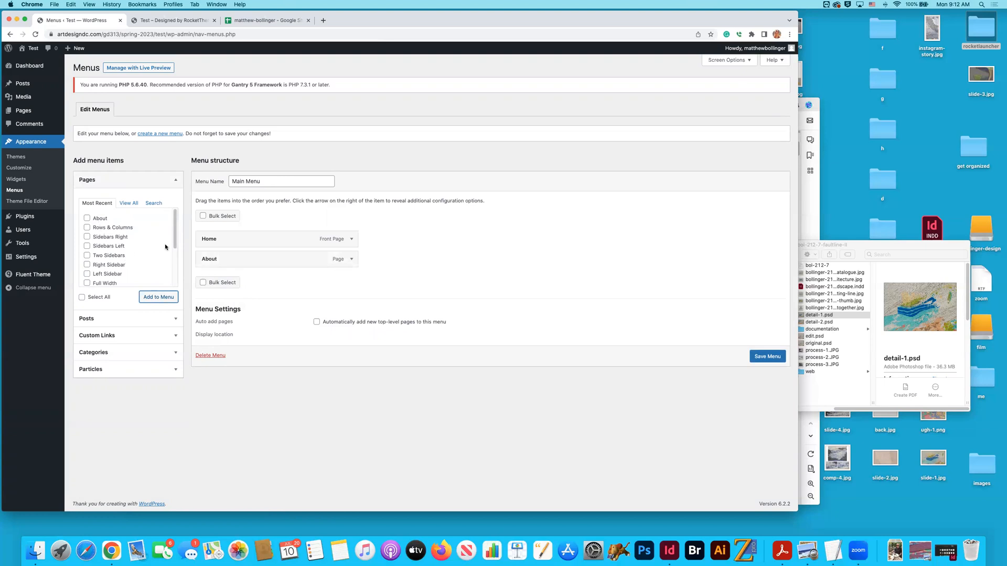
mouse_move(174, 246)
mouse_down()
mouse_move(175, 288)
mouse_move(176, 233)
mouse_up()
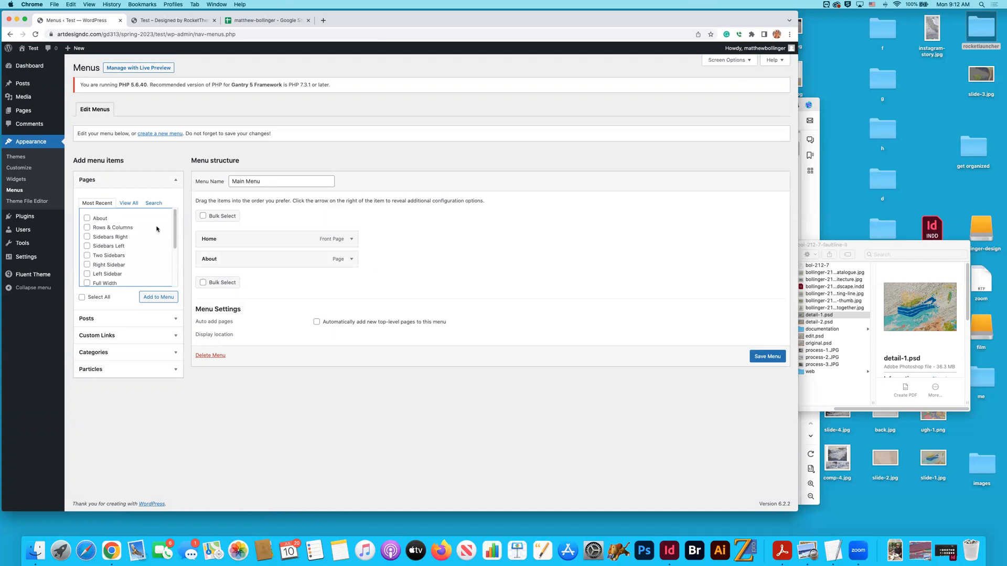
click(129, 203)
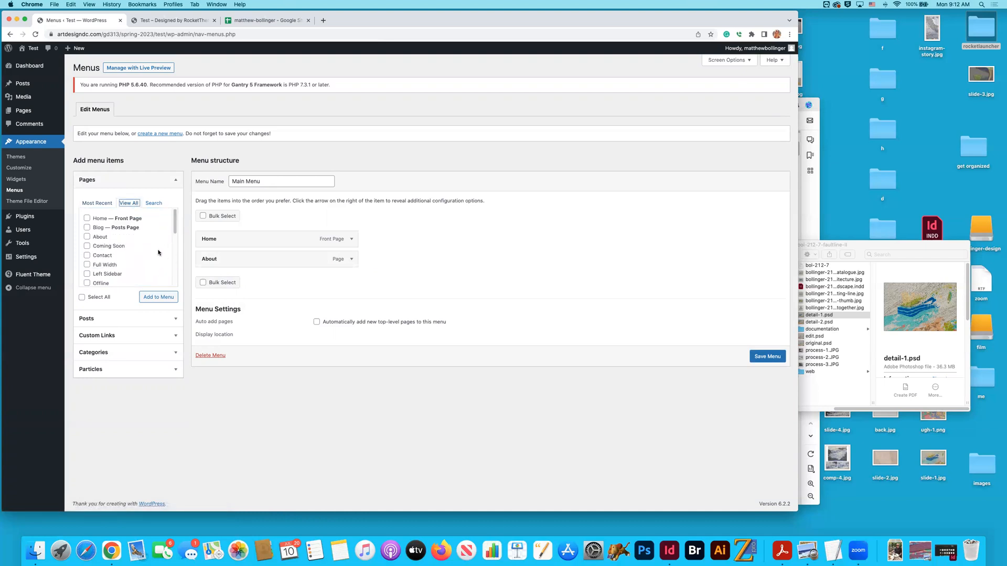
drag(176, 229, 177, 255)
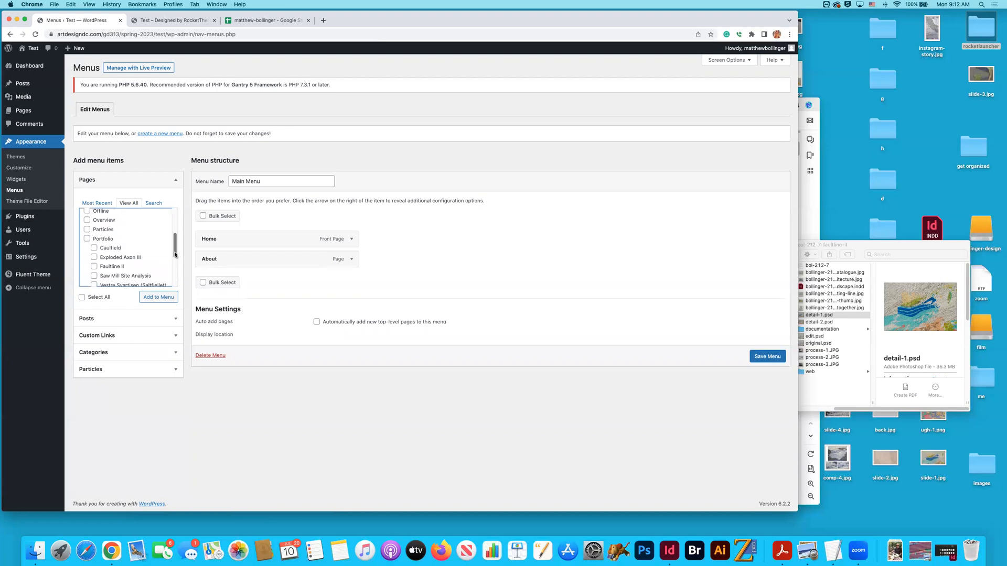
click(94, 248)
click(94, 256)
click(93, 266)
click(94, 277)
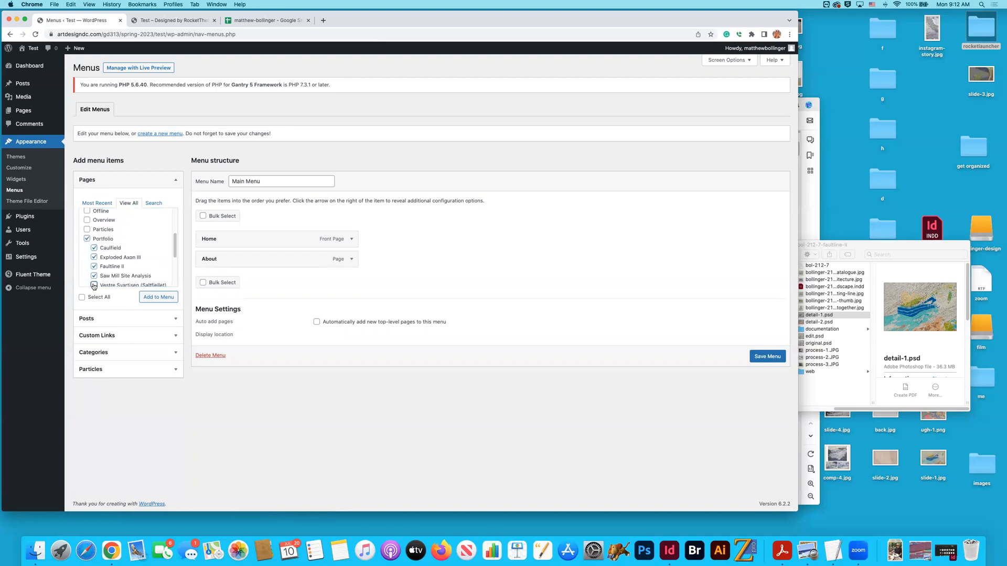
scroll(143, 263, down, 1)
click(158, 297)
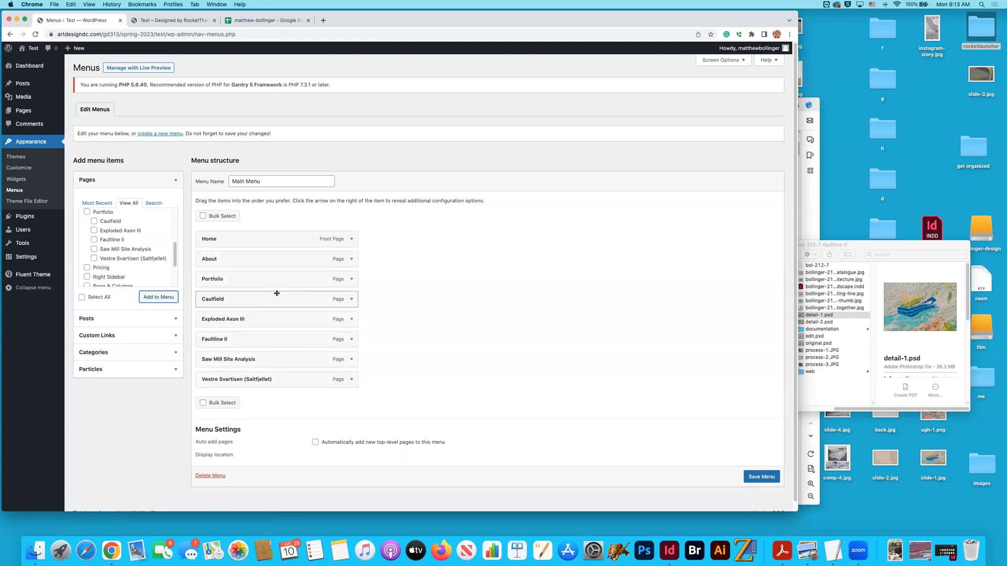
- Nest the five project pages as sub items under Portfolio and move About to the end of the Main Menu
drag(247, 302, 246, 382)
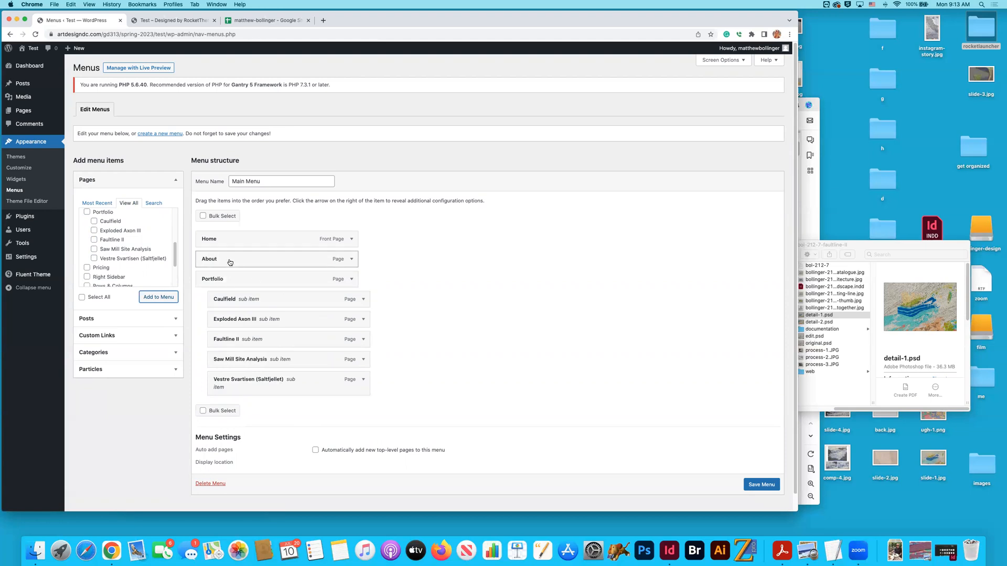
drag(229, 262, 228, 389)
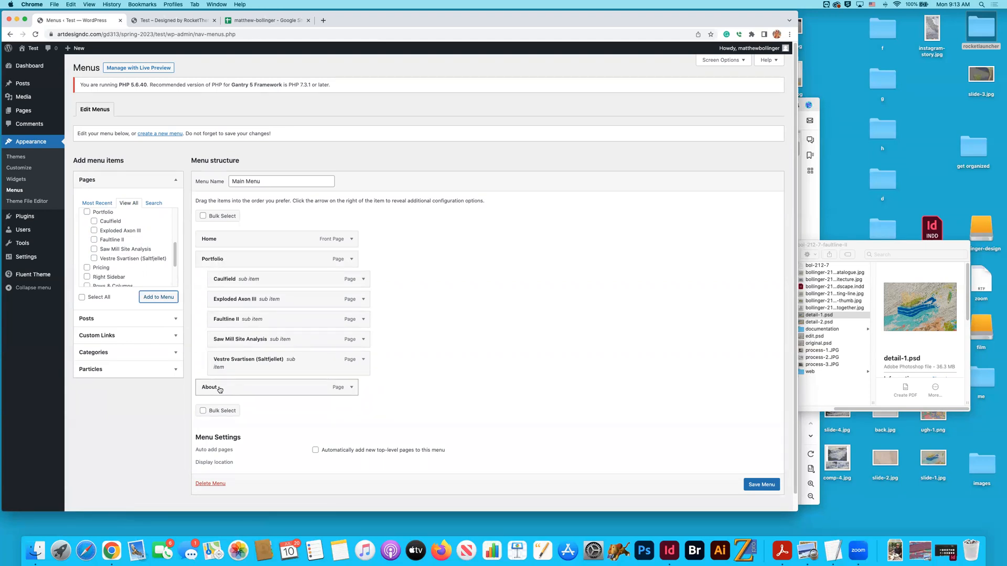
- Start a new custom link for the Main Menu with the link text Contact
scroll(131, 276, down, 3)
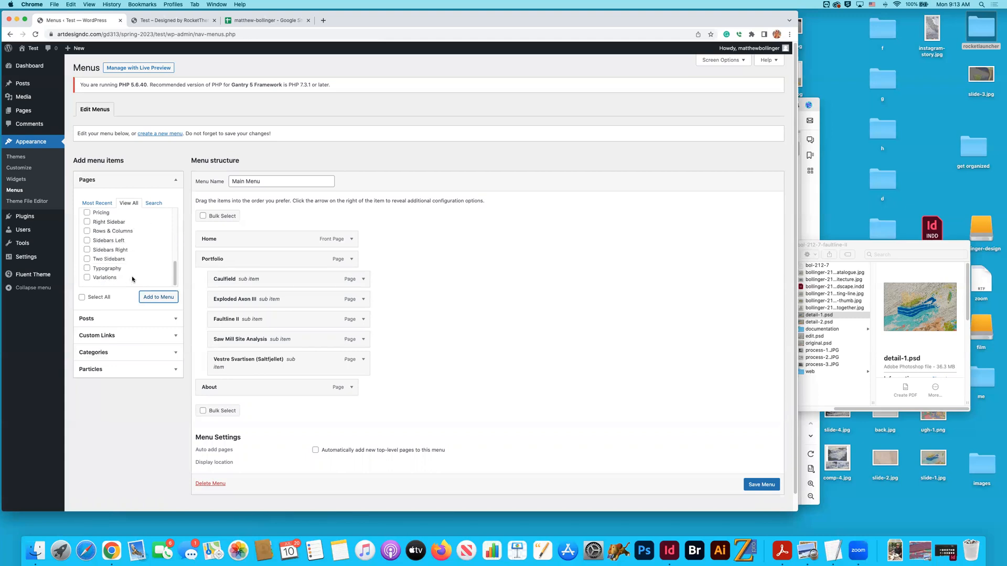
scroll(131, 276, down, 1)
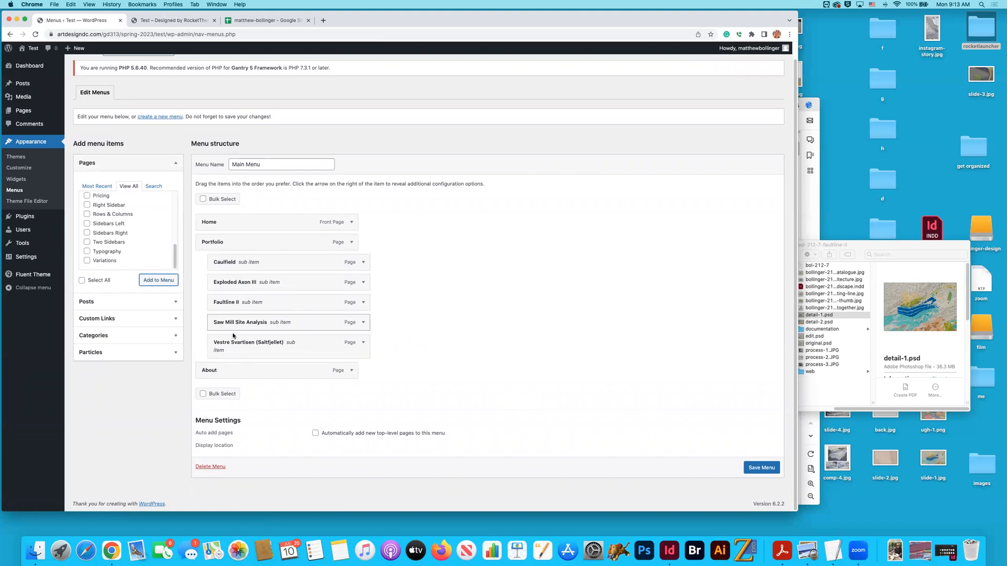
click(174, 321)
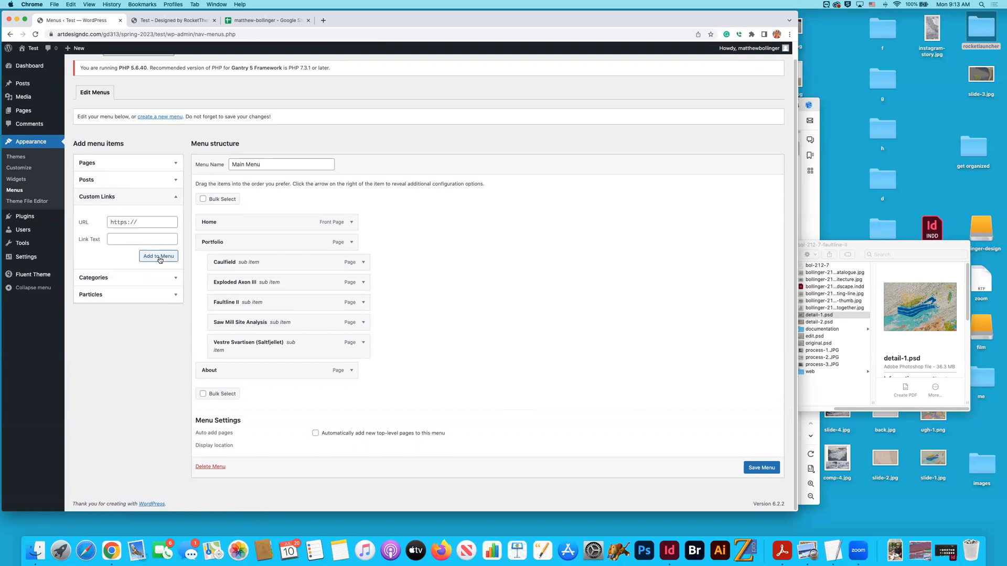
click(160, 258)
click(128, 240)
text(Contact)
- Open facebook.com/artdesigndc/ in a new browser tab and select the page's address
click(323, 20)
click(288, 35)
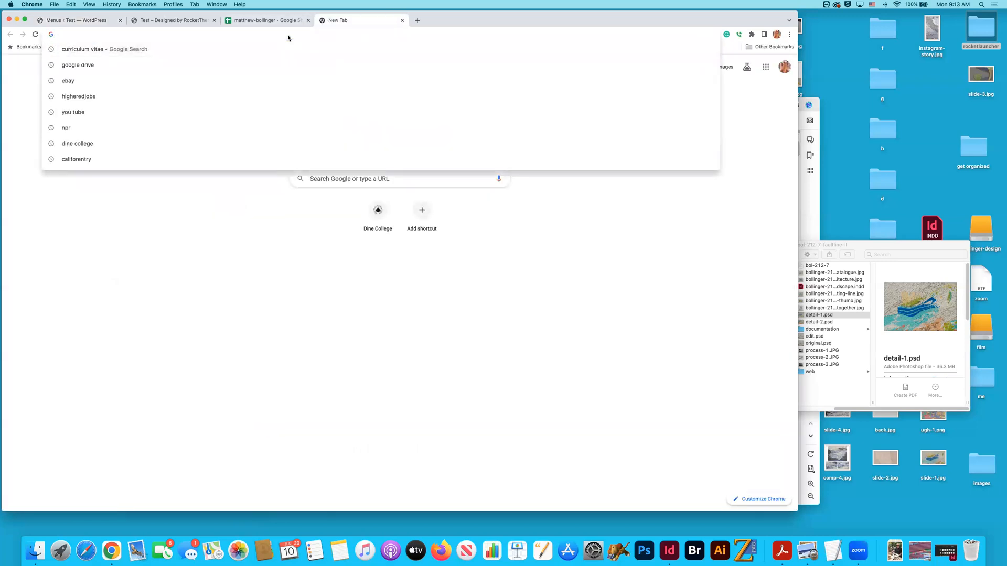
text(facebook.com/artdesigndc/)
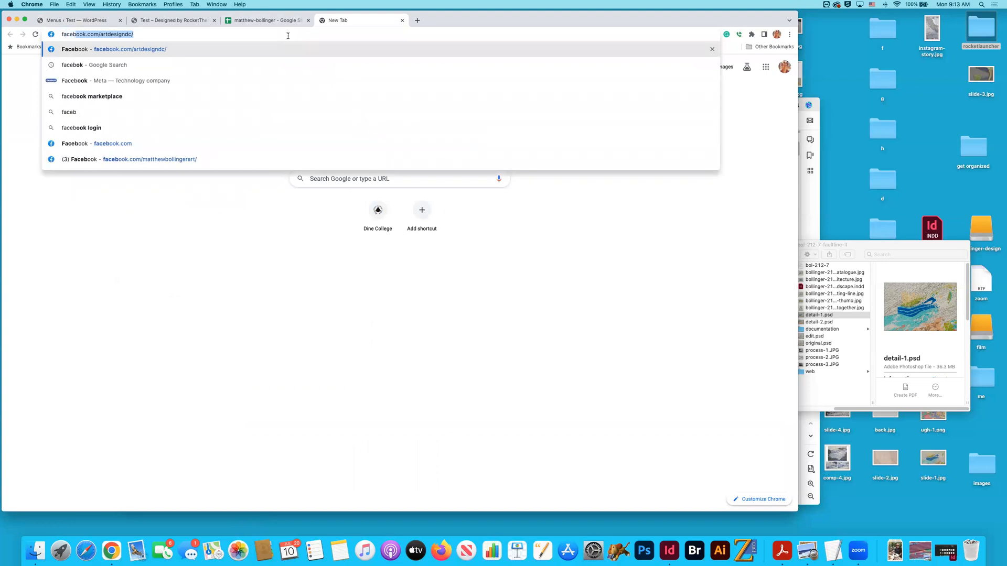
key(Right)
key(BackSpace)
key(BackSpace)
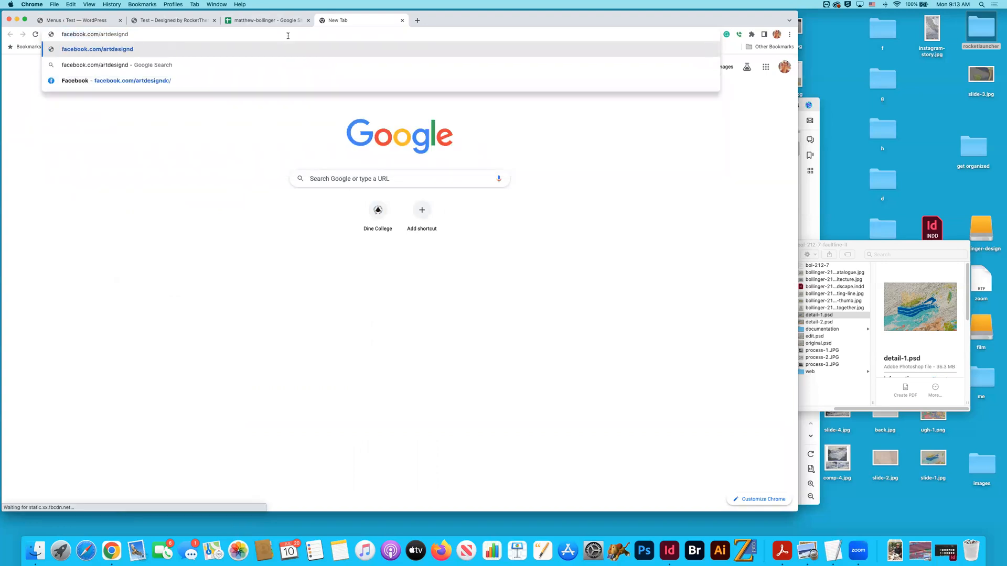
text(c)
key(Return)
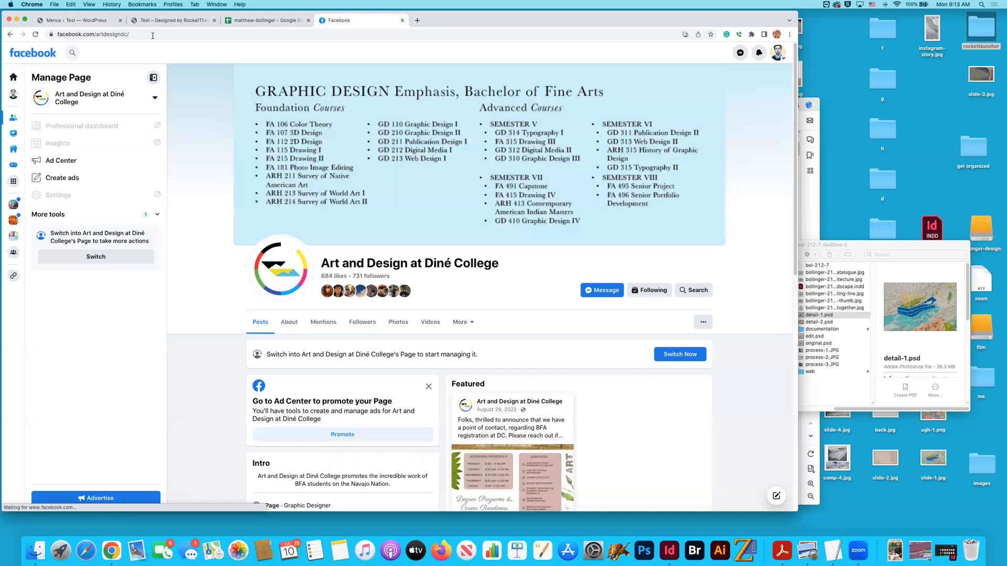
click(236, 40)
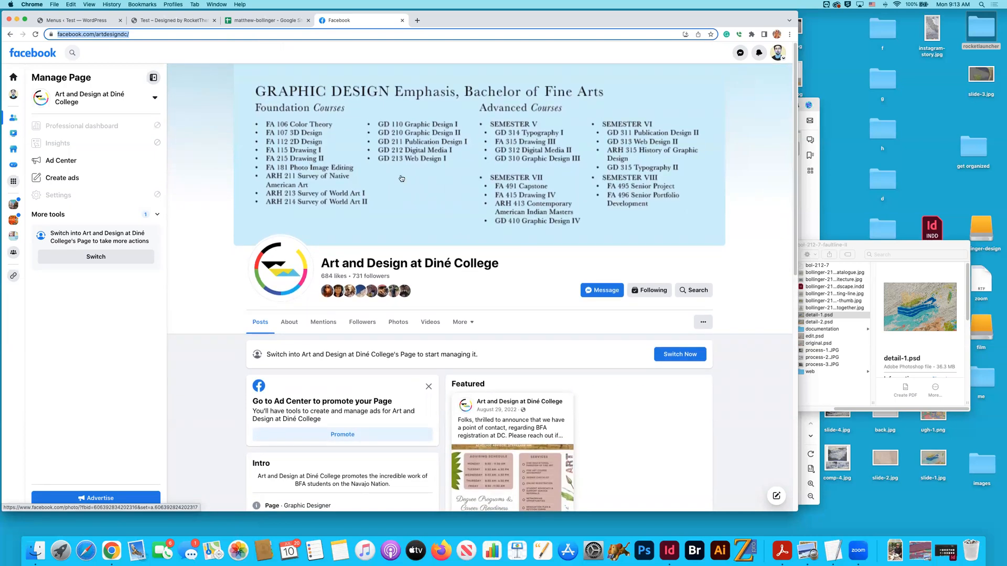
- Add the Contact custom link to the Main Menu with the copied Facebook page address as its URL, and save the menu
scroll(400, 177, down, 6)
scroll(637, 200, up, 7)
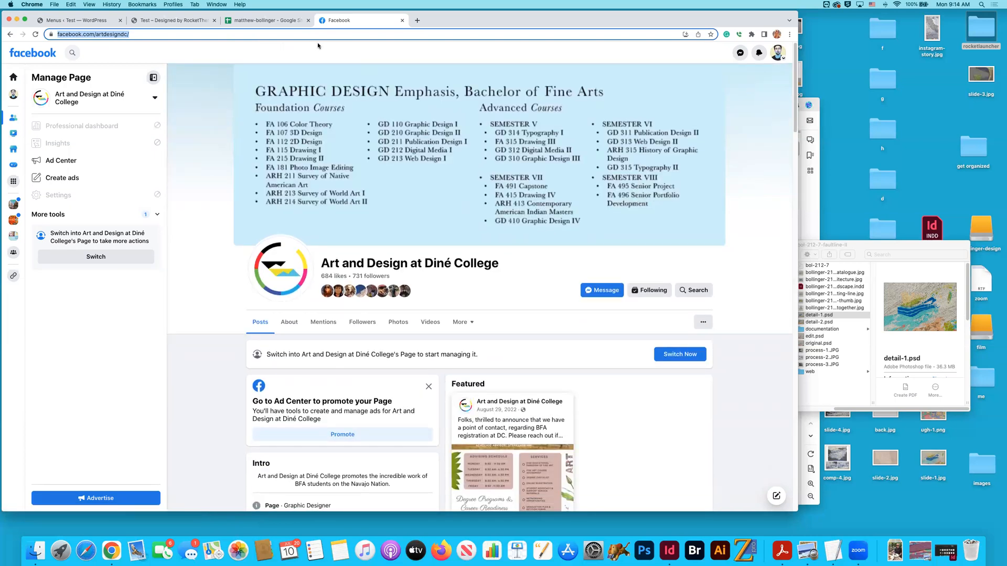
click(159, 22)
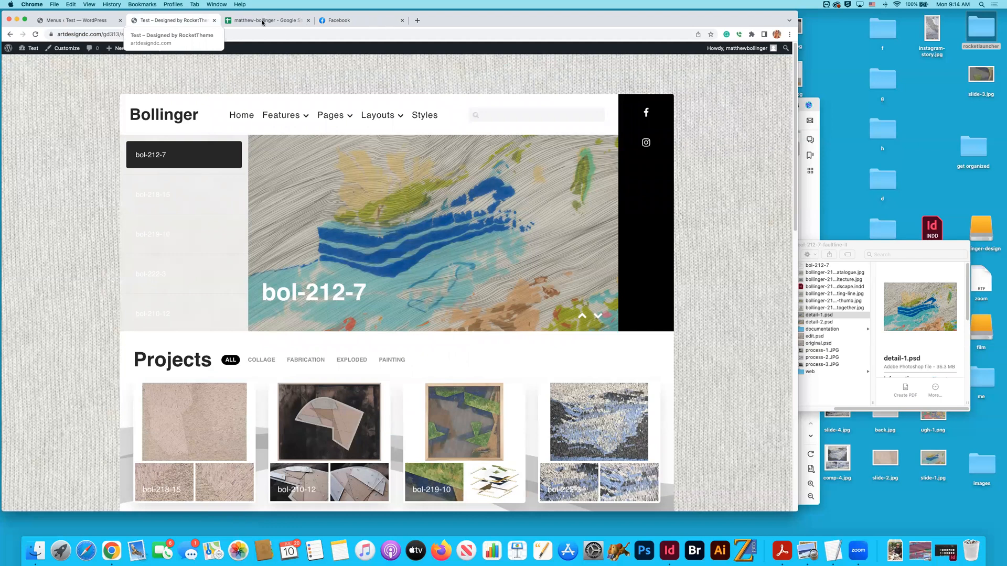
click(104, 22)
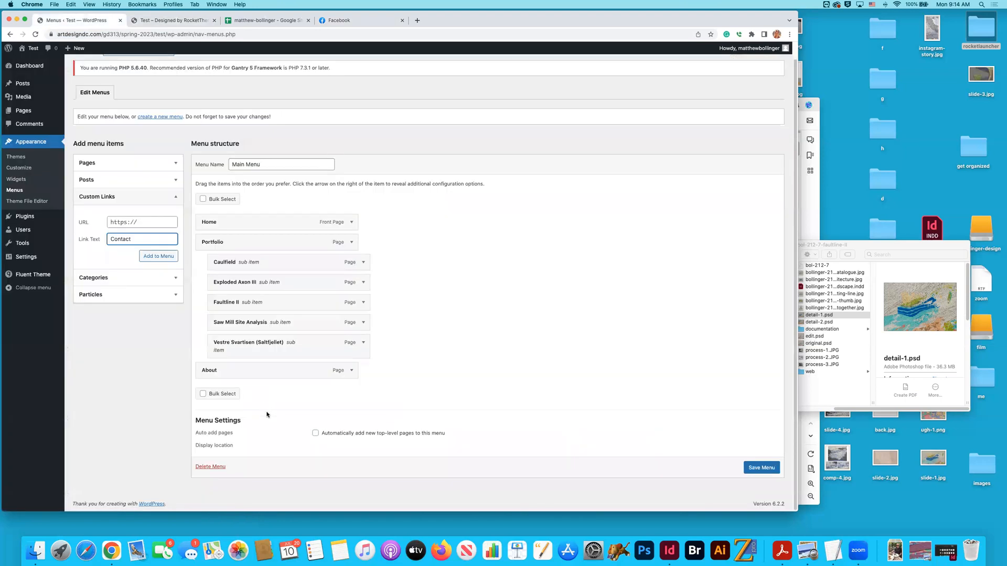
click(157, 222)
key(super+v)
click(157, 255)
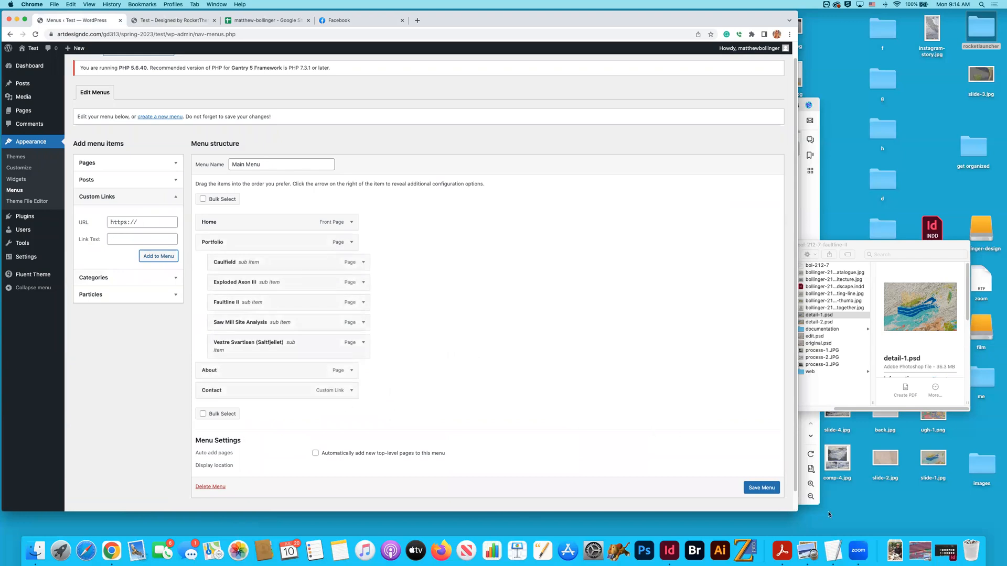
click(775, 492)
scroll(776, 493, down, 1)
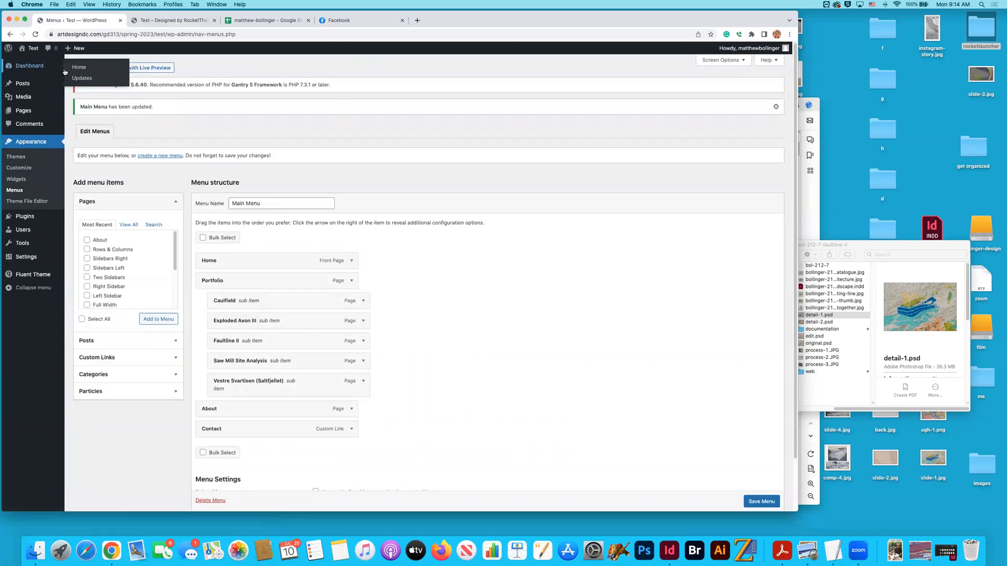
- Reload the live site and test the About and Contact menu links, returning to the About page
click(169, 20)
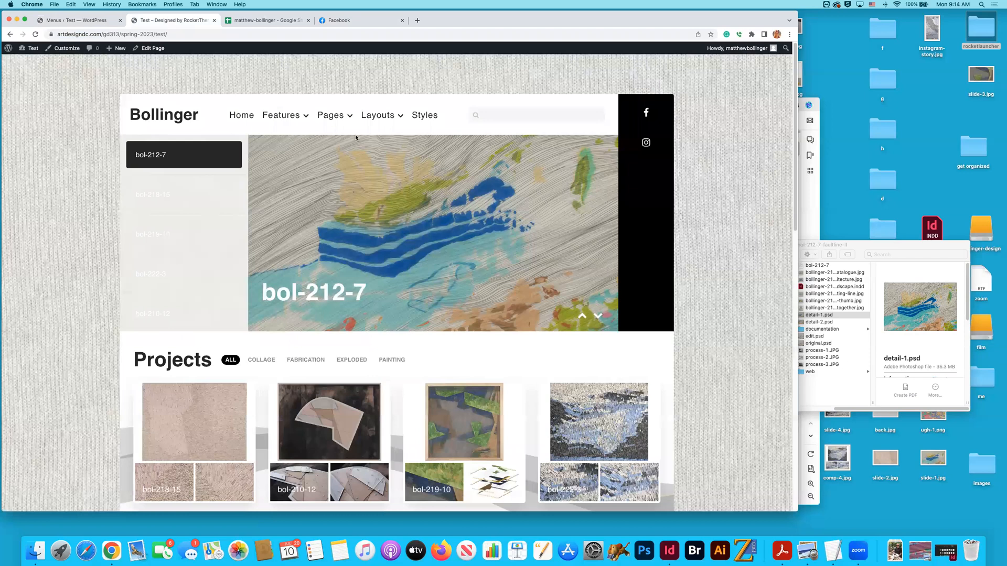
key(super+r)
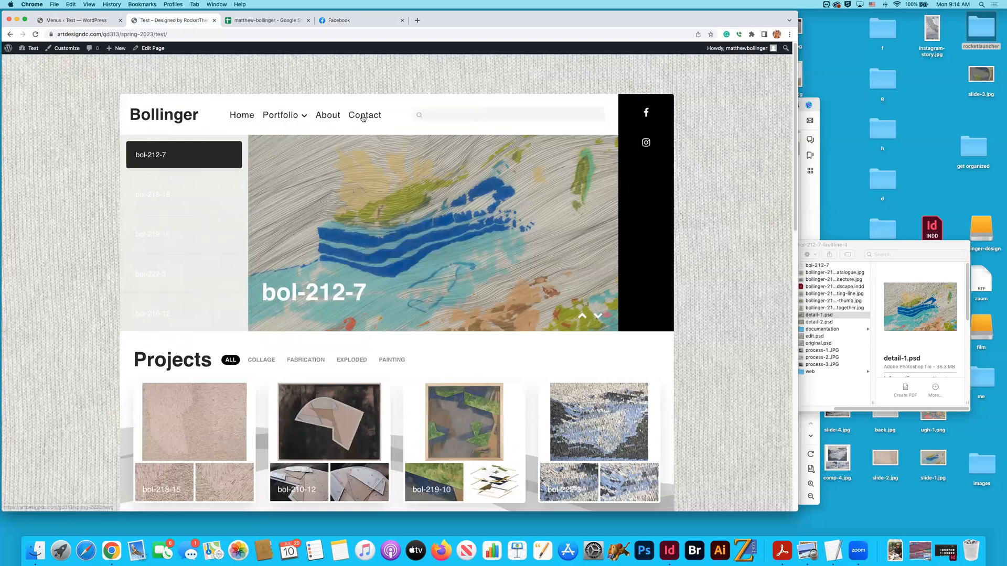
click(336, 120)
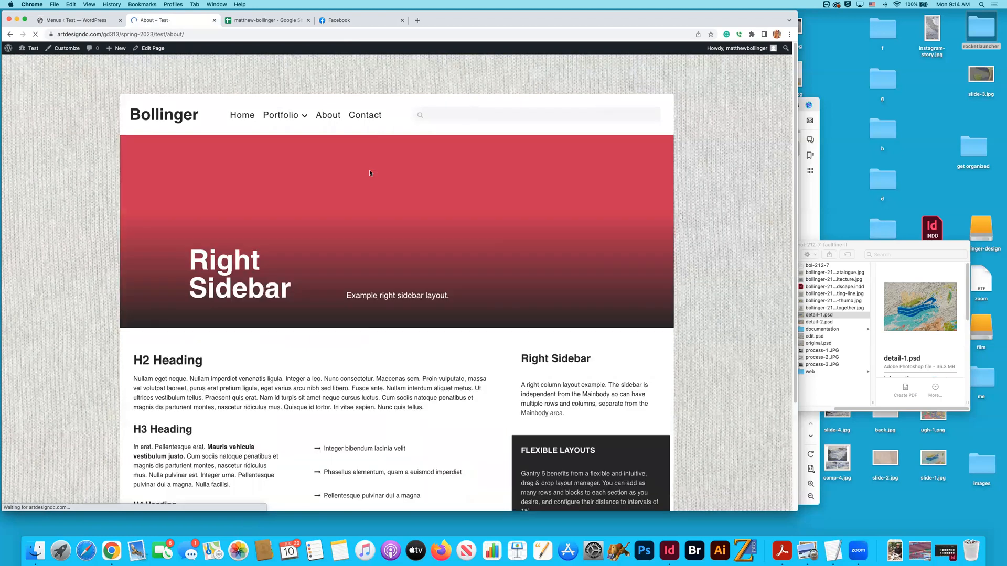
scroll(369, 172, down, 2)
scroll(369, 172, up, 3)
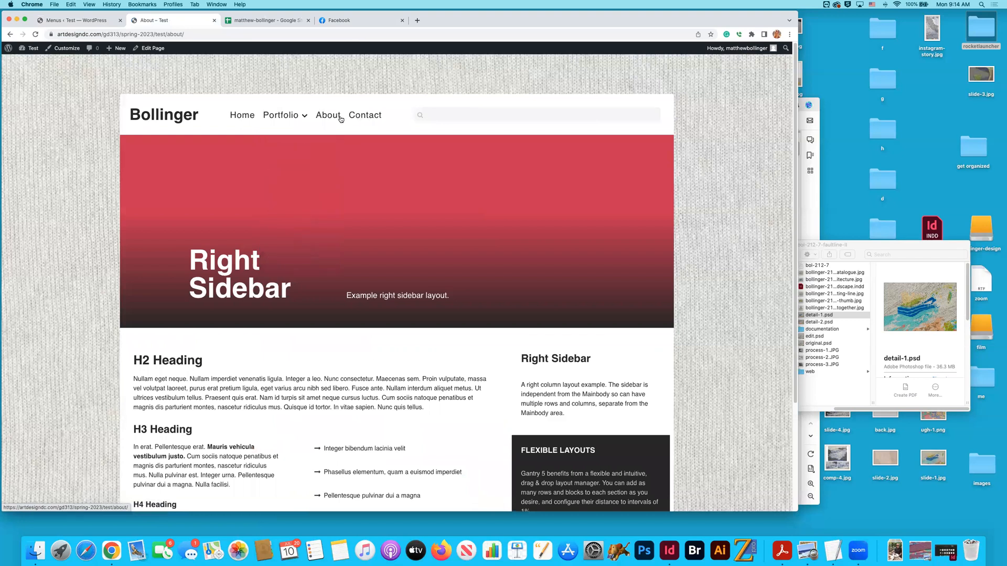
mouse_move(283, 117)
click(371, 117)
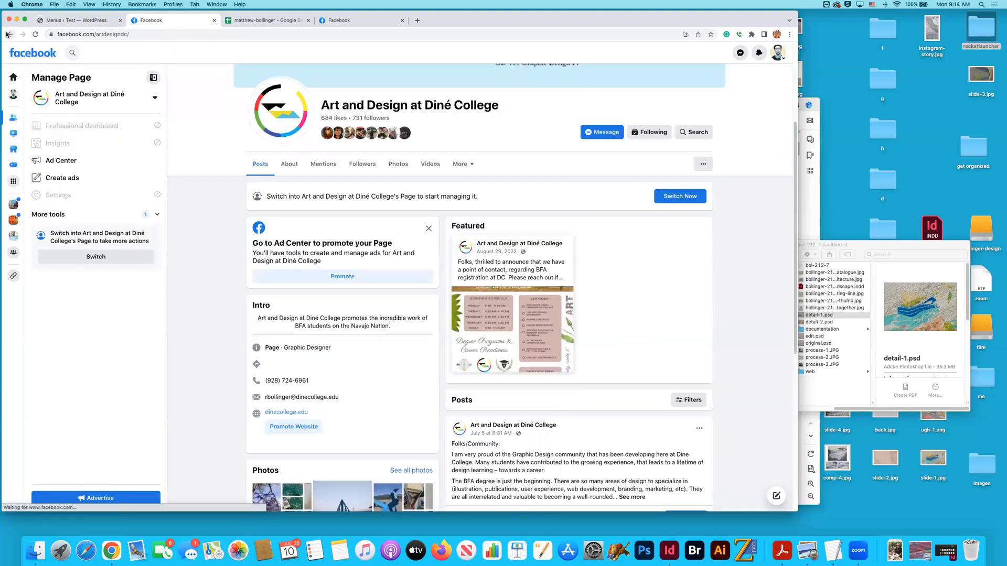
click(8, 34)
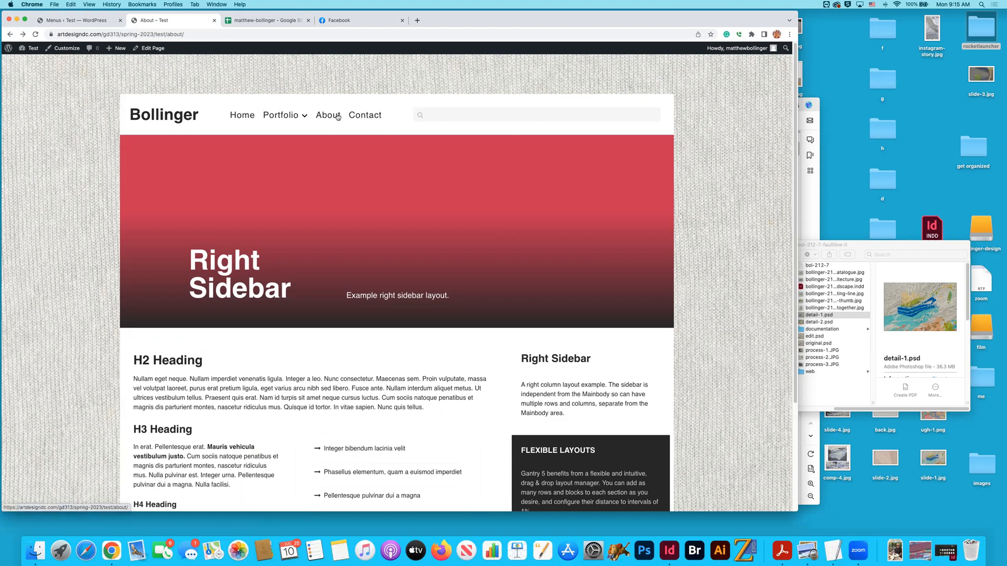
- Publish the draft Curriculum Vitae page and return to the list of pages
click(87, 23)
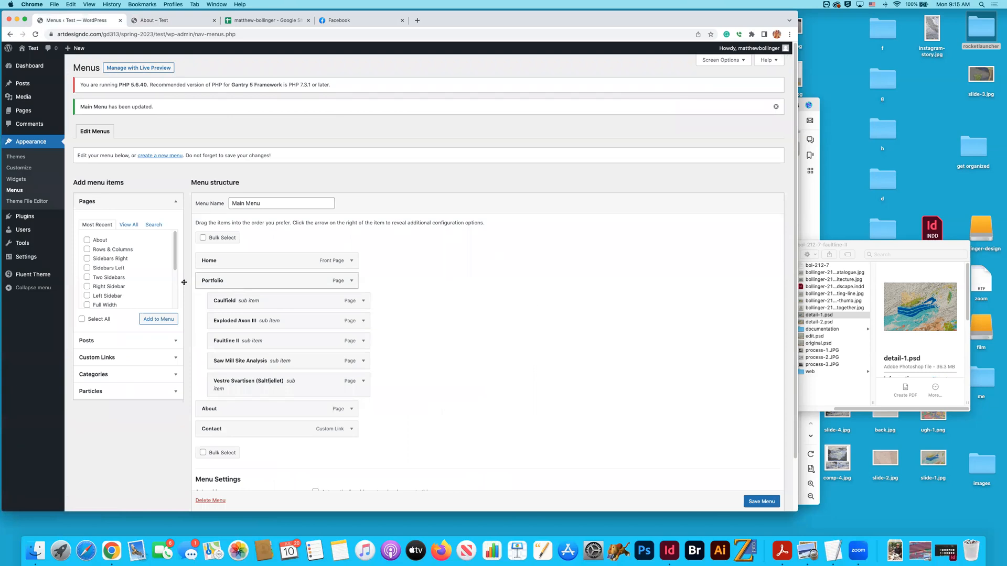
click(23, 110)
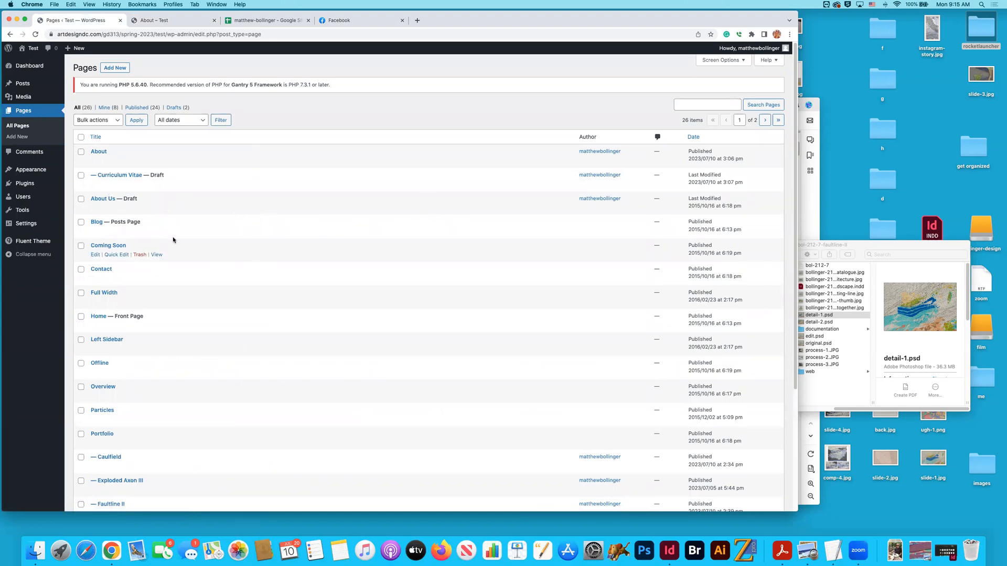
click(119, 178)
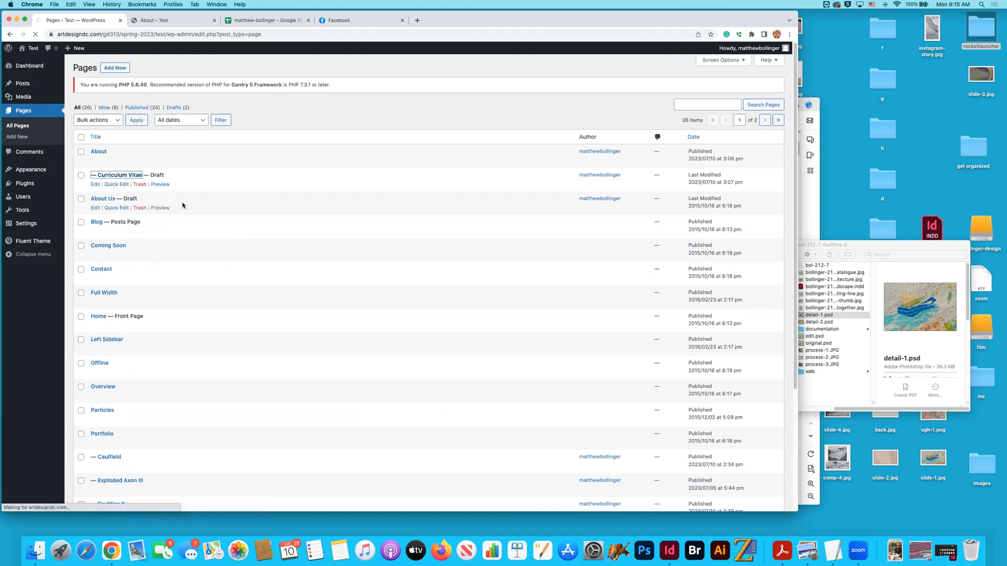
click(749, 55)
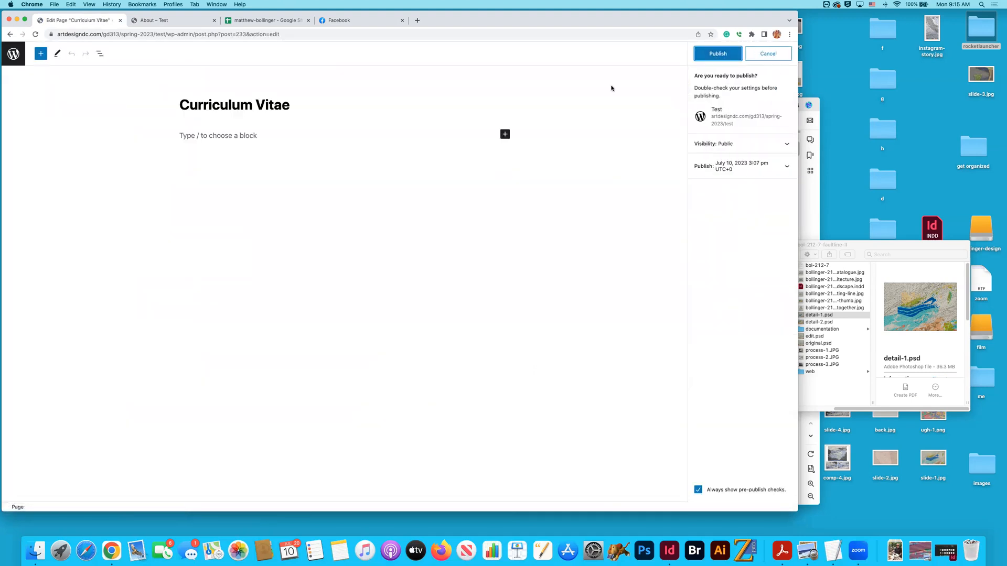
key(Return)
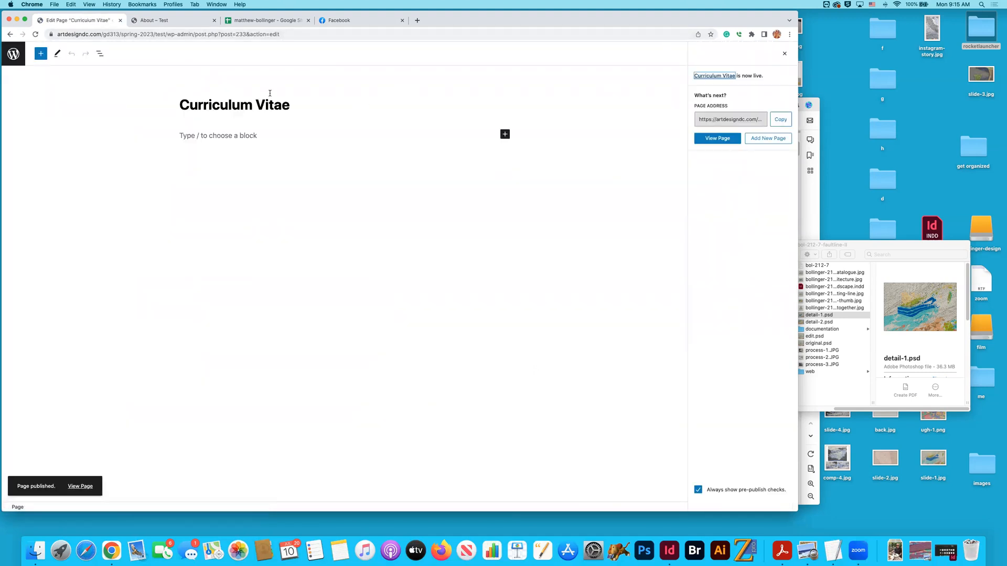
click(13, 52)
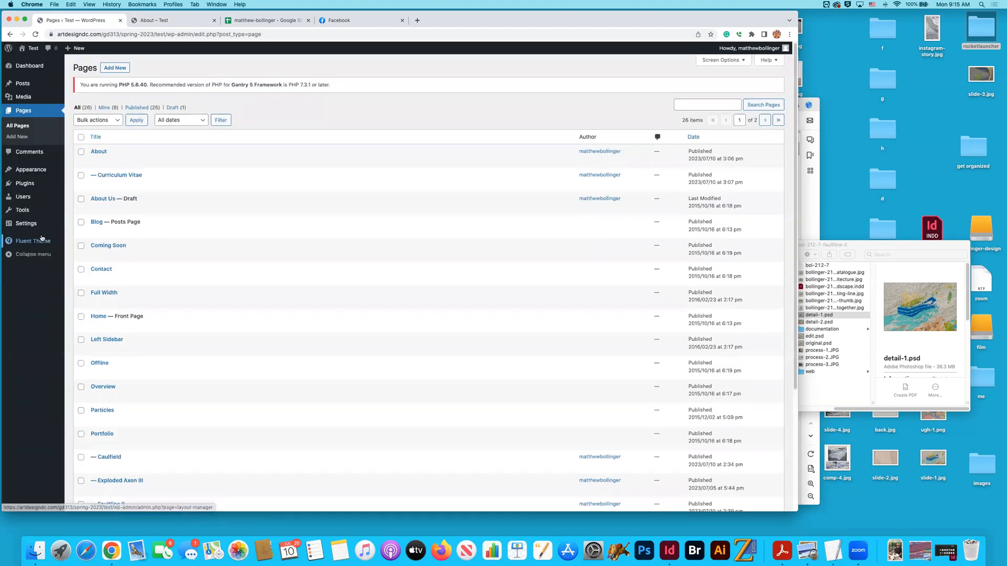
- Add the Curriculum Vitae page to the Main Menu as a sub item under About and save the menu
mouse_move(27, 173)
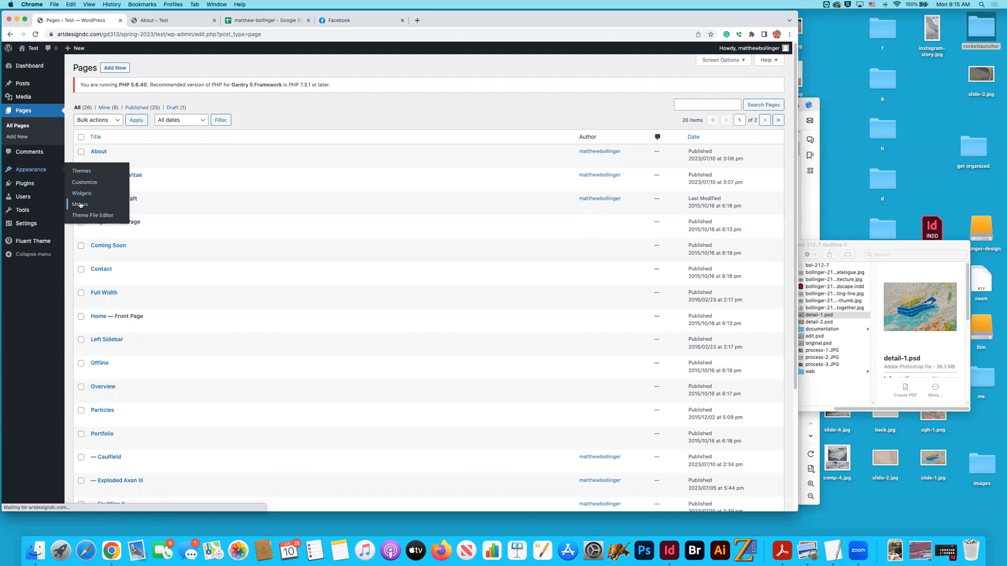
click(80, 204)
click(94, 227)
click(157, 297)
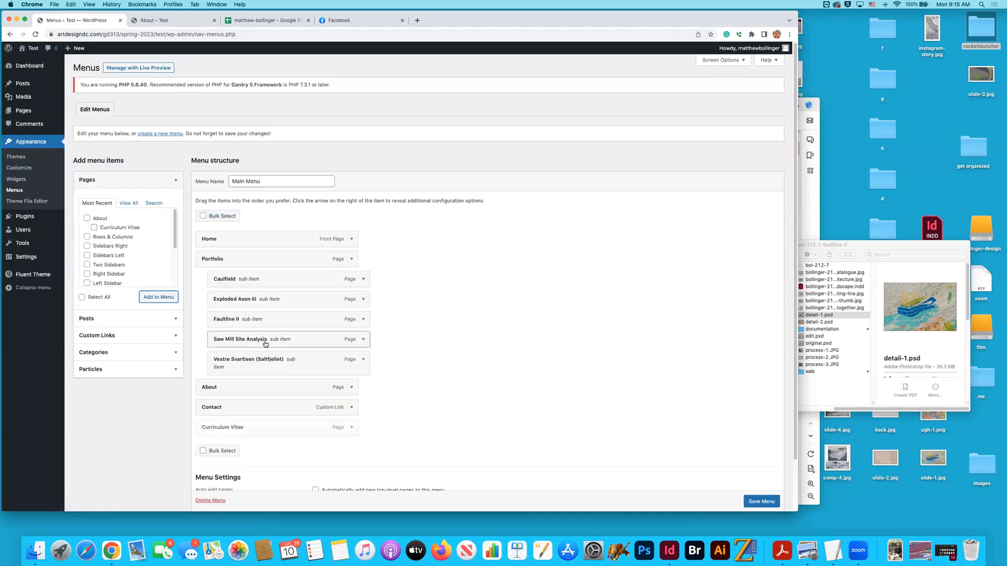
drag(225, 430, 236, 411)
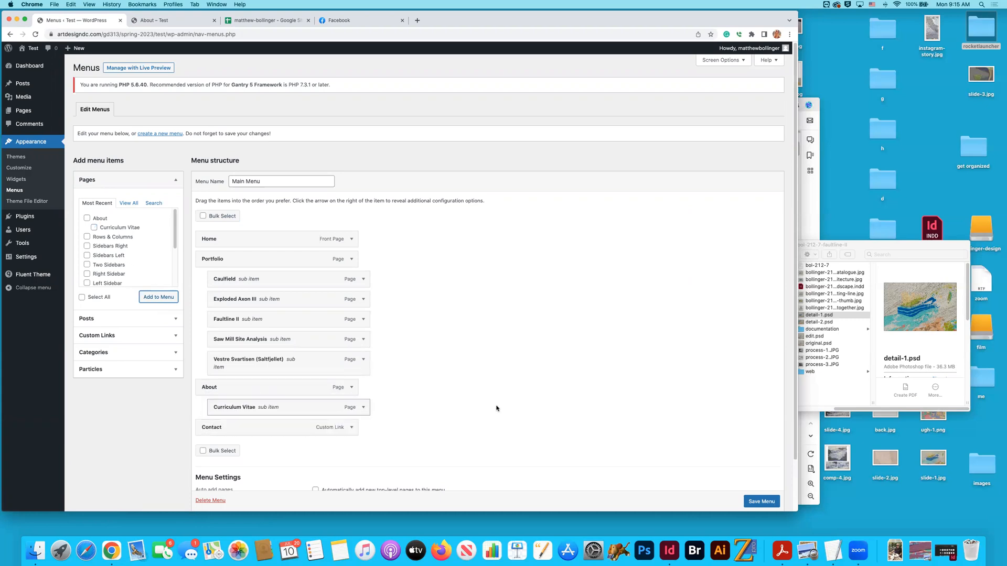
scroll(762, 502, down, 1)
click(761, 501)
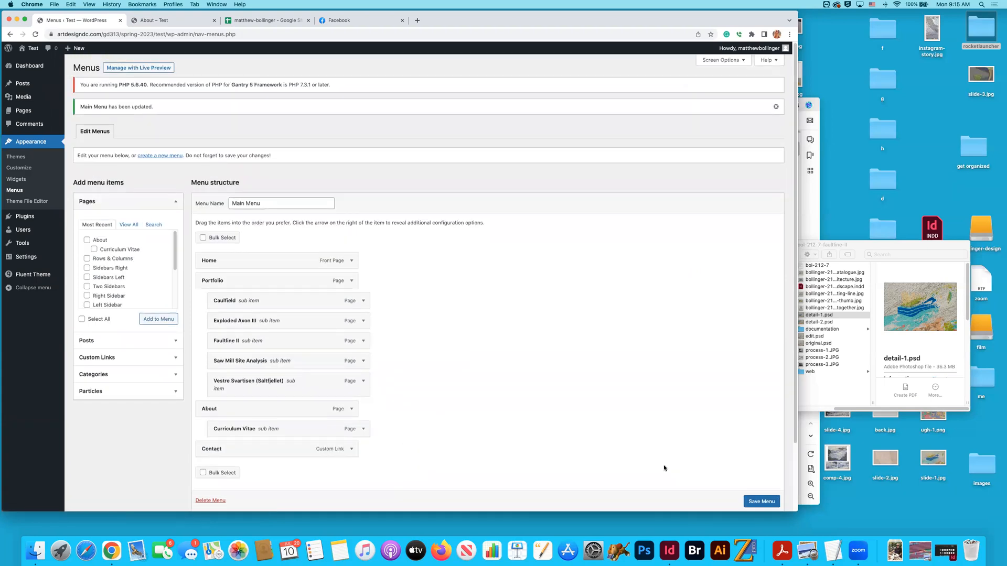
click(762, 502)
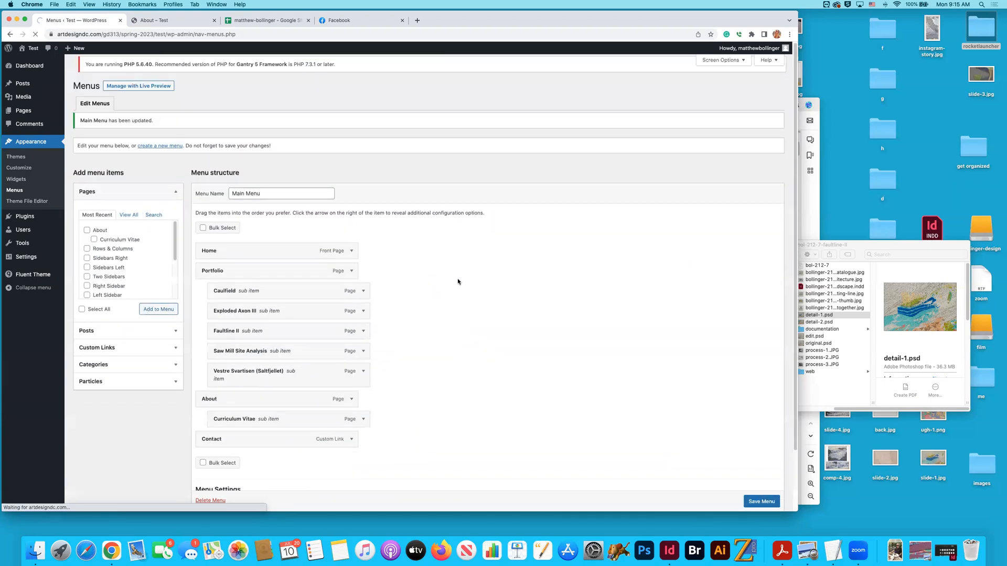
- Check the Portfolio and About submenus on the live home page and open the Caulfield project page
click(30, 66)
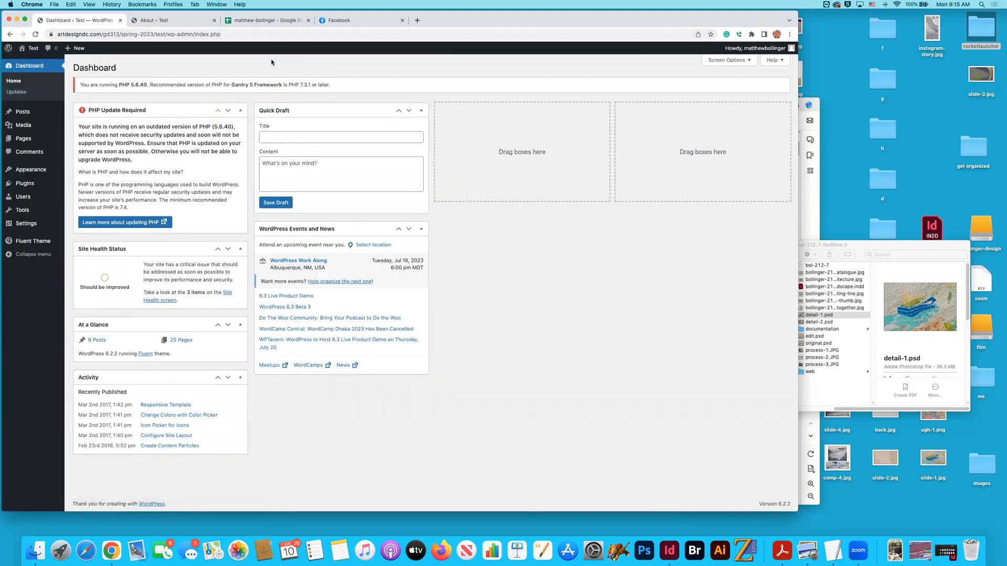
click(168, 21)
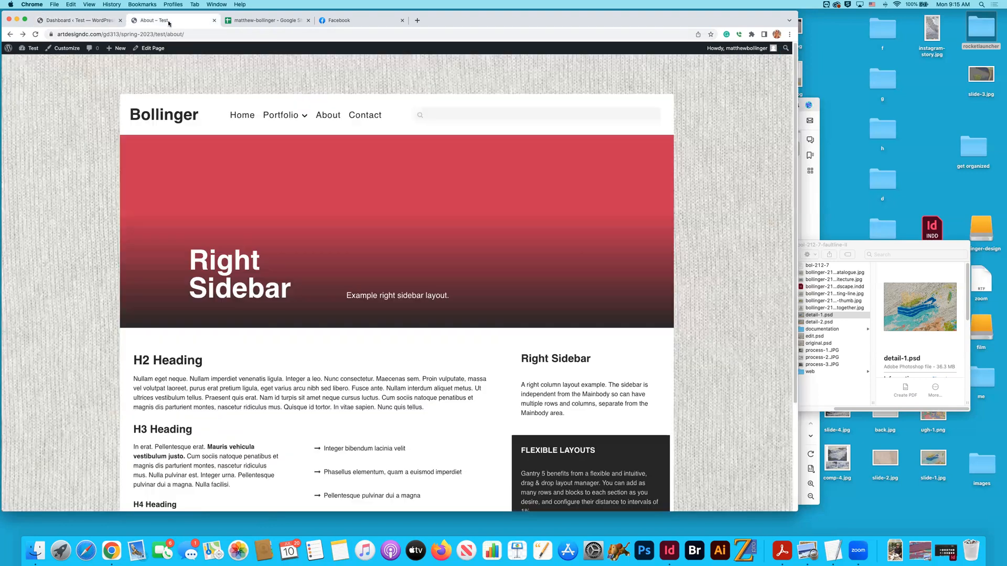
click(152, 111)
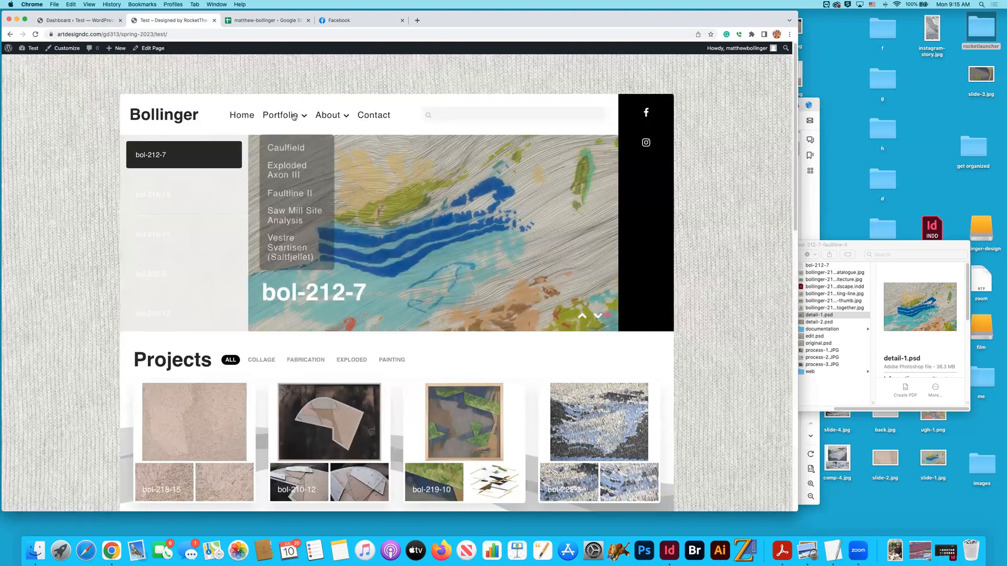
mouse_move(344, 117)
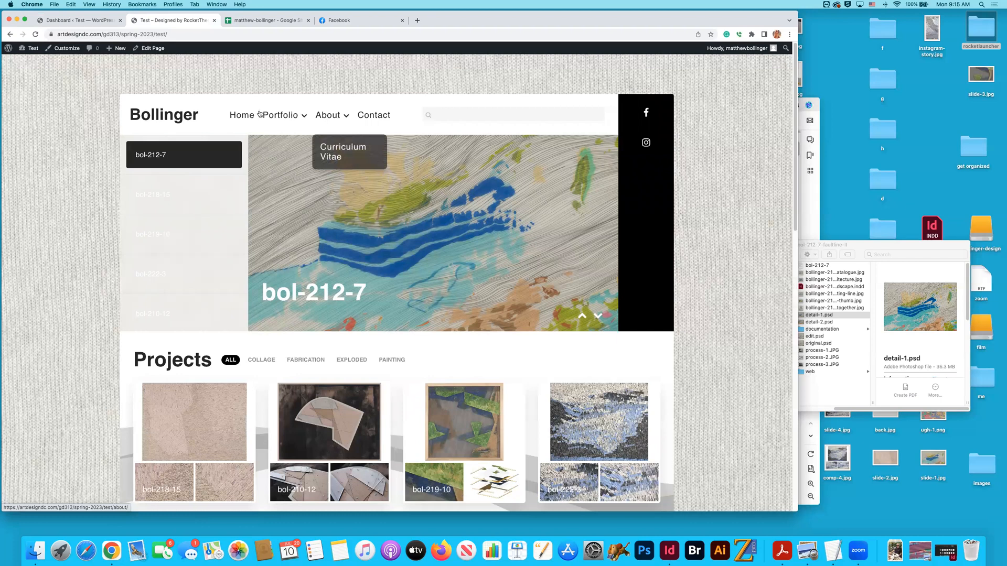
mouse_move(287, 135)
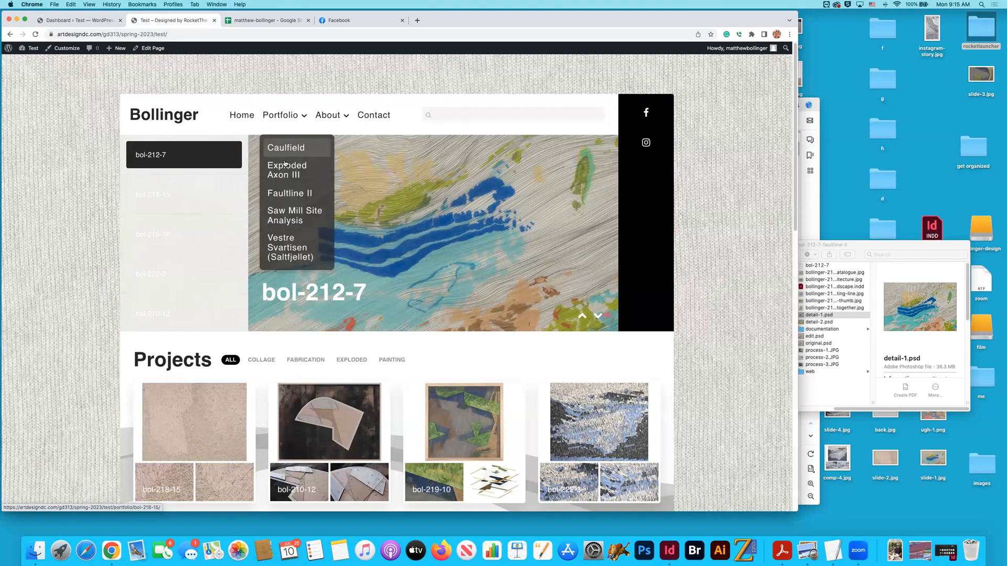
click(425, 174)
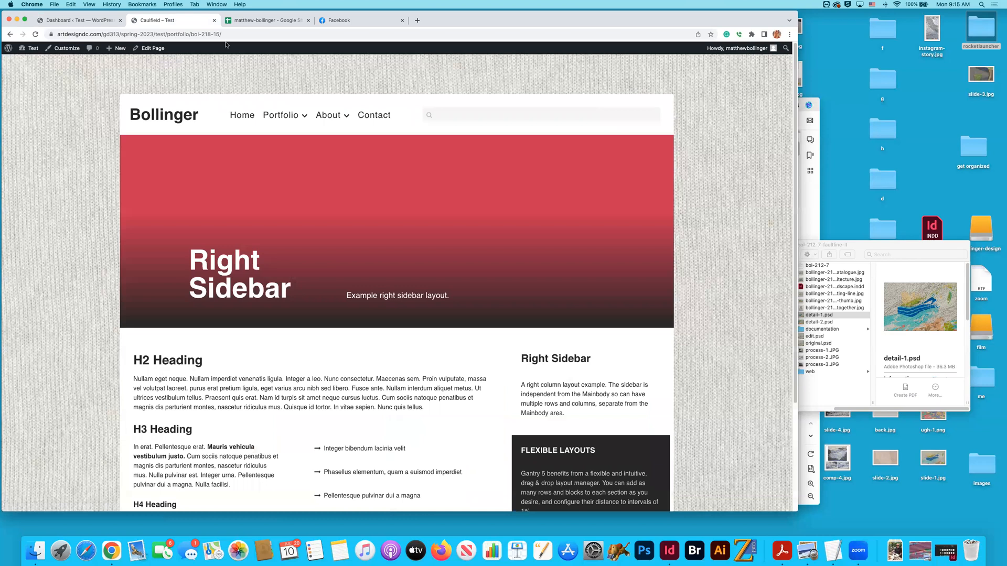
- View the live Curriculum Vitae page and highlight the test/about/cv/ part of its address
click(10, 34)
drag(170, 34, 182, 34)
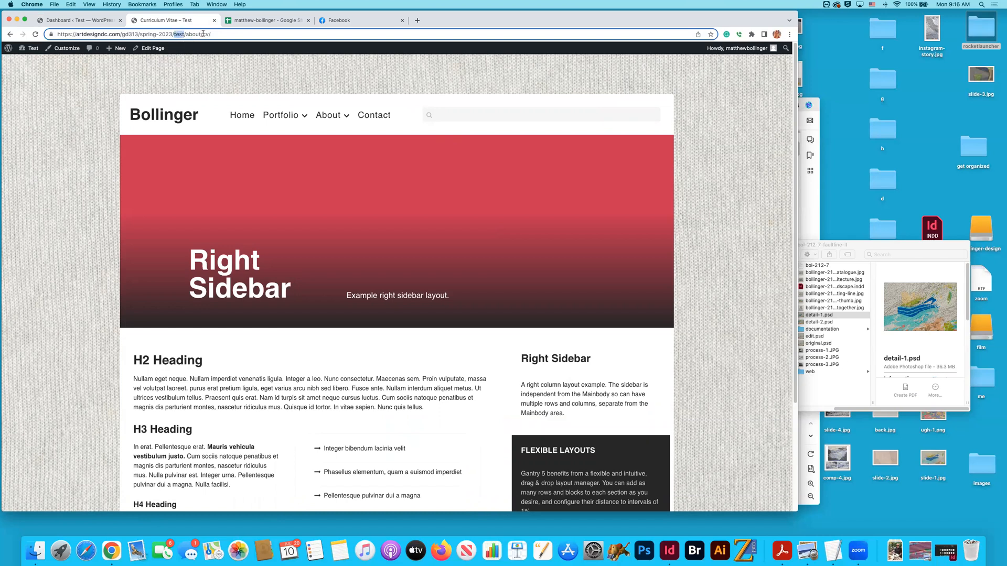
drag(251, 34, 174, 33)
mouse_move(278, 111)
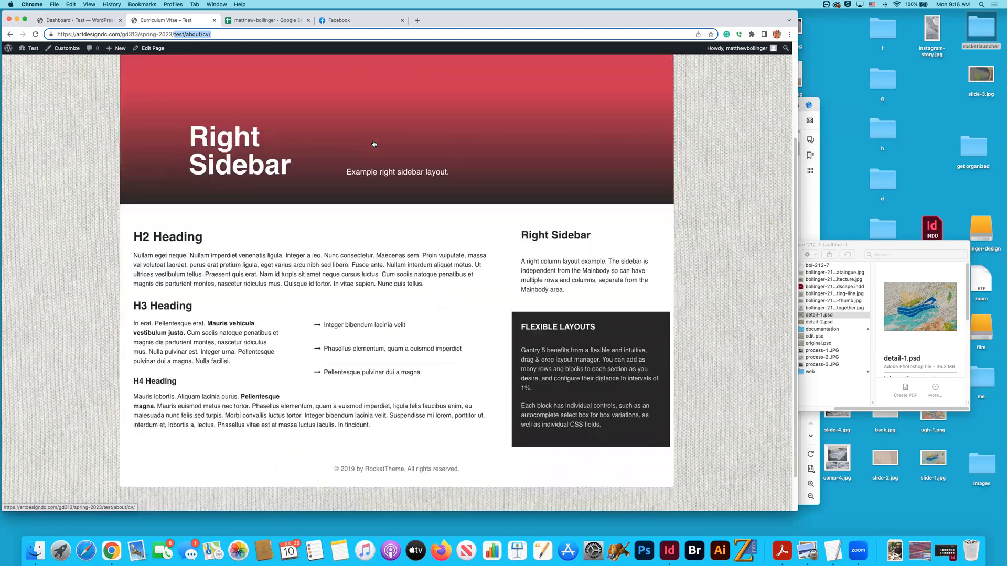
scroll(374, 143, down, 3)
- Return to the live home page and look through it down to the footer
key(Return)
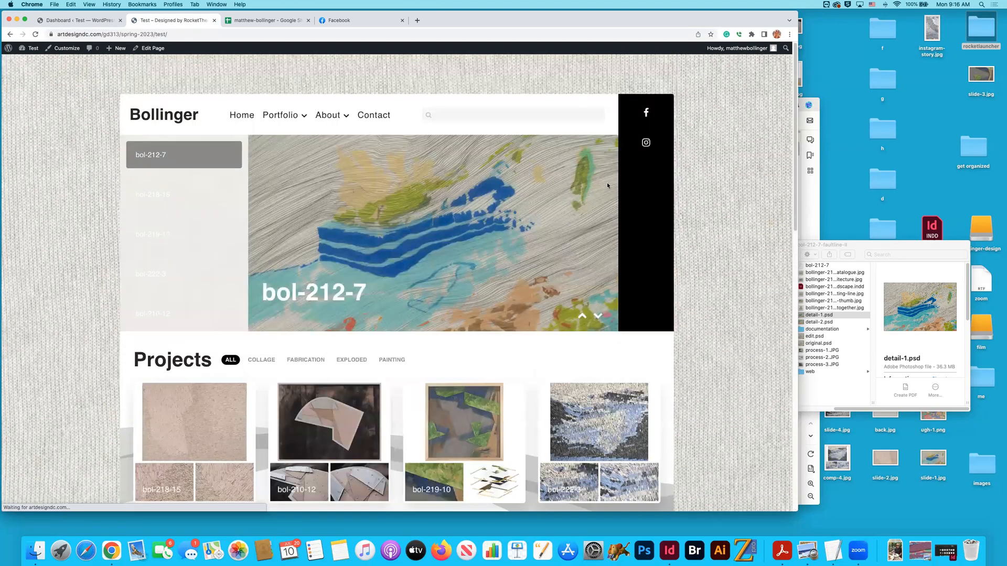
scroll(619, 188, down, 6)
scroll(620, 185, down, 7)
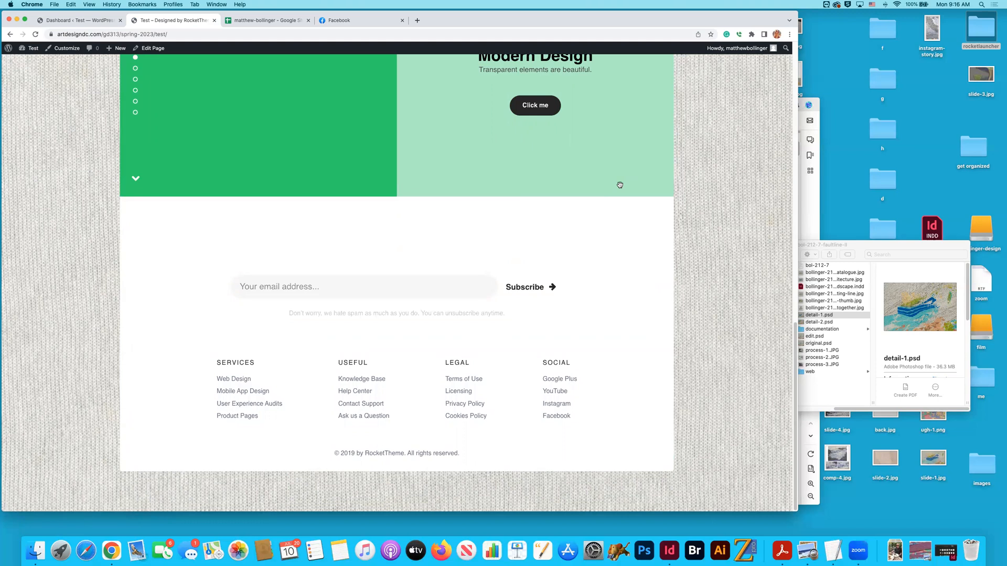
scroll(619, 185, up, 14)
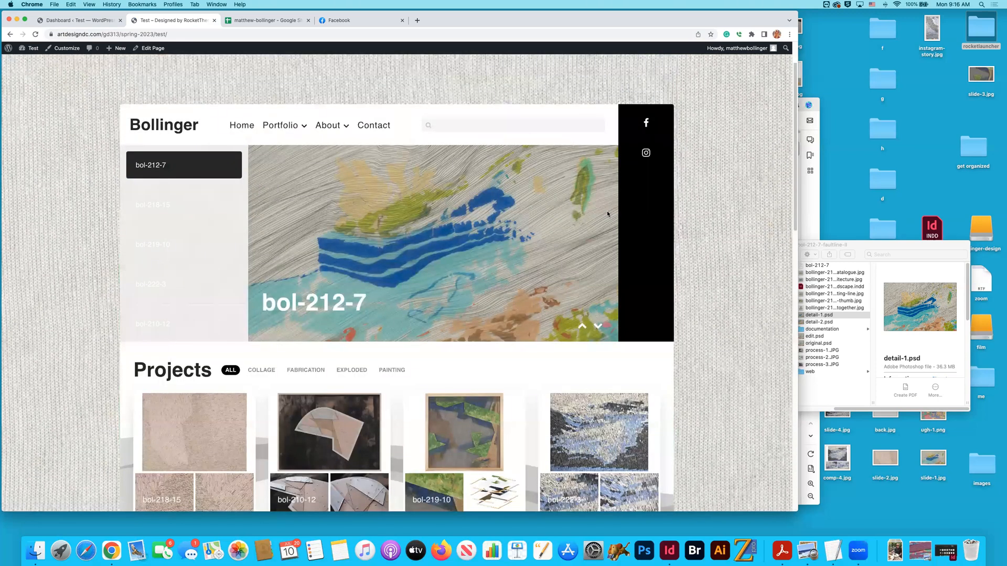
scroll(607, 214, down, 1)
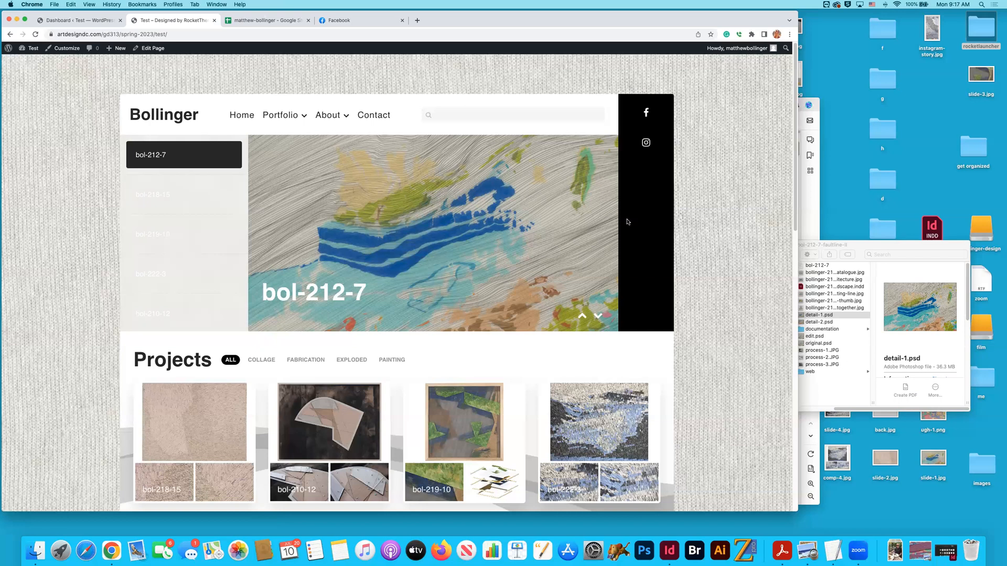
- Review the live home page from header to footer, including the Portfolio and About submenus and the Projects grid
scroll(666, 222, down, 8)
scroll(666, 222, down, 5)
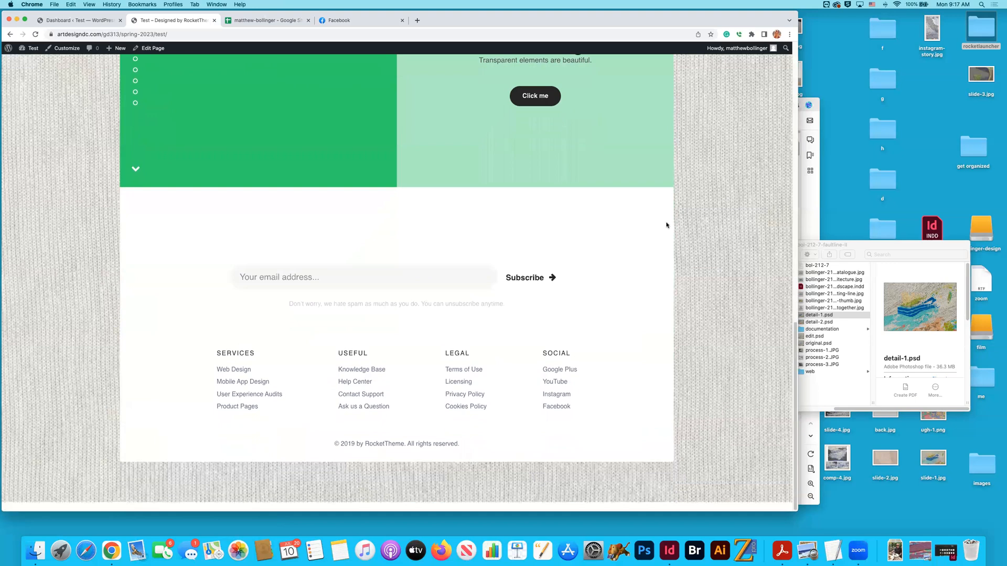
scroll(666, 222, up, 10)
scroll(527, 195, up, 2)
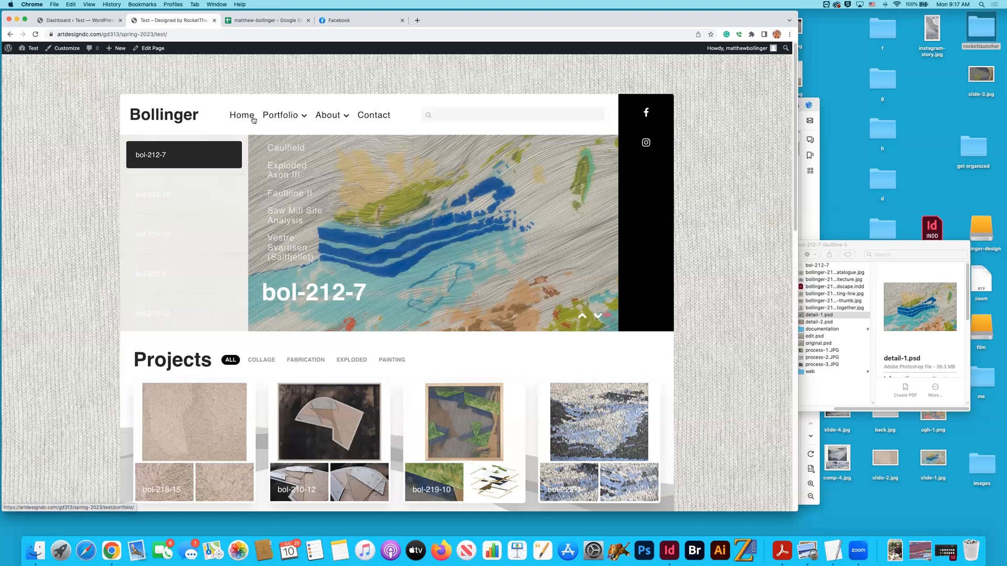
mouse_move(263, 117)
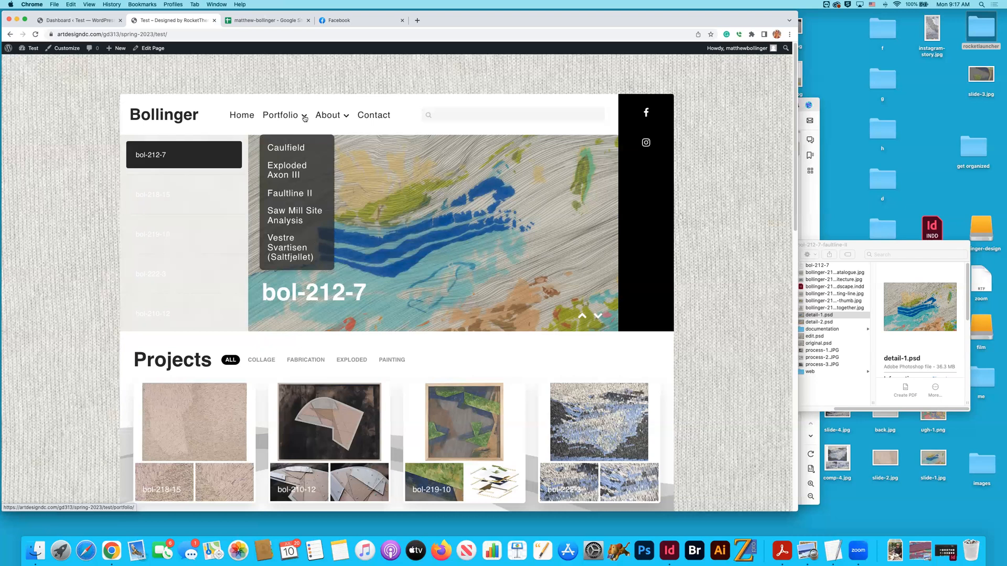
mouse_move(316, 118)
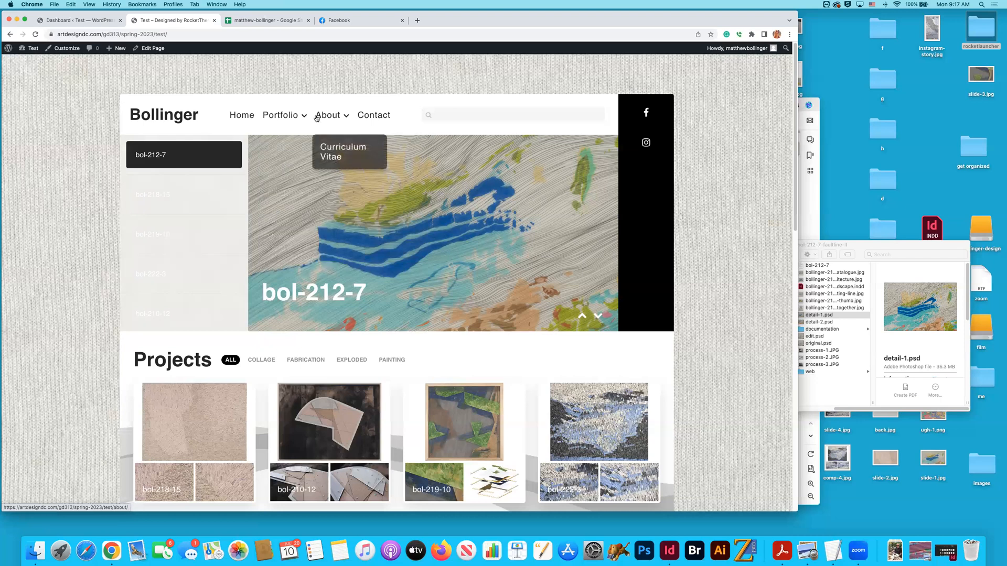
scroll(317, 119, down, 5)
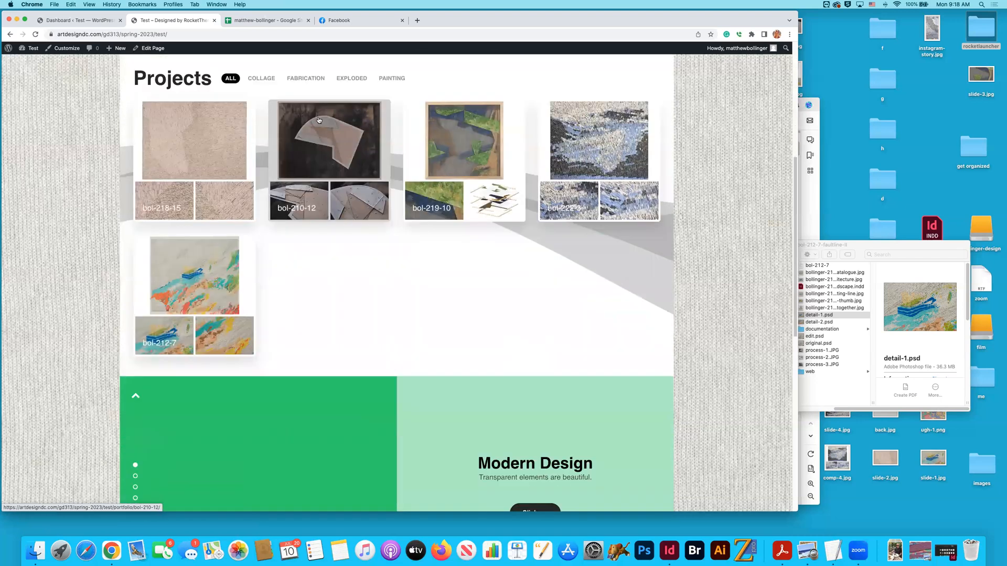
scroll(319, 120, up, 2)
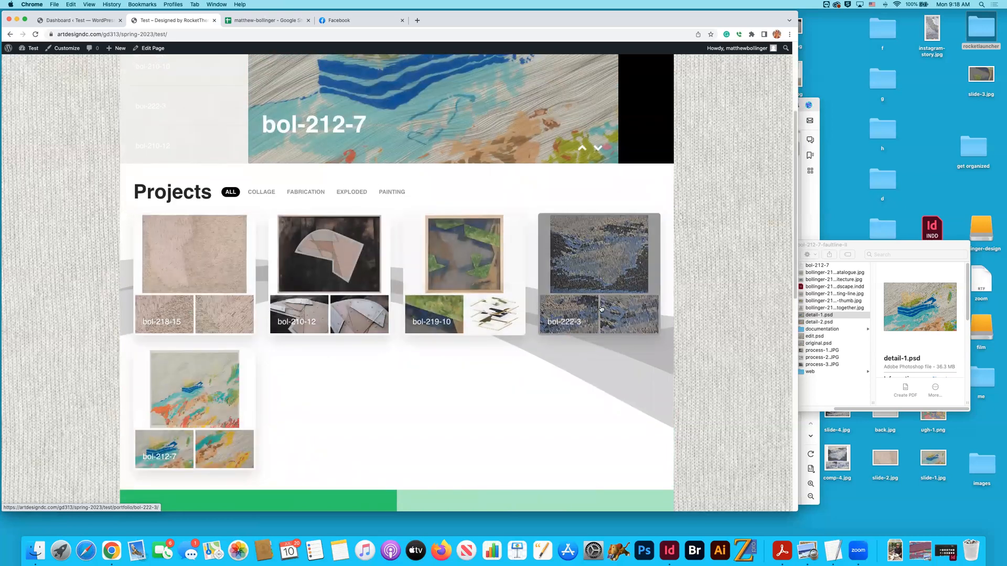
scroll(600, 308, up, 2)
scroll(601, 308, up, 2)
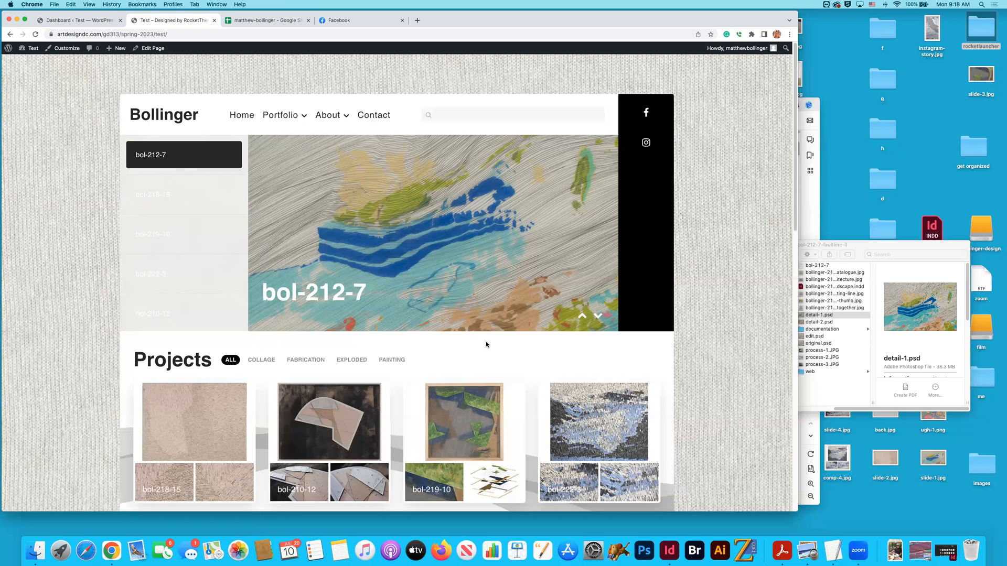
- Switch to the Google Sheets project inventory and look through its page titles, slugs and image URLs
click(266, 20)
scroll(277, 173, down, 2)
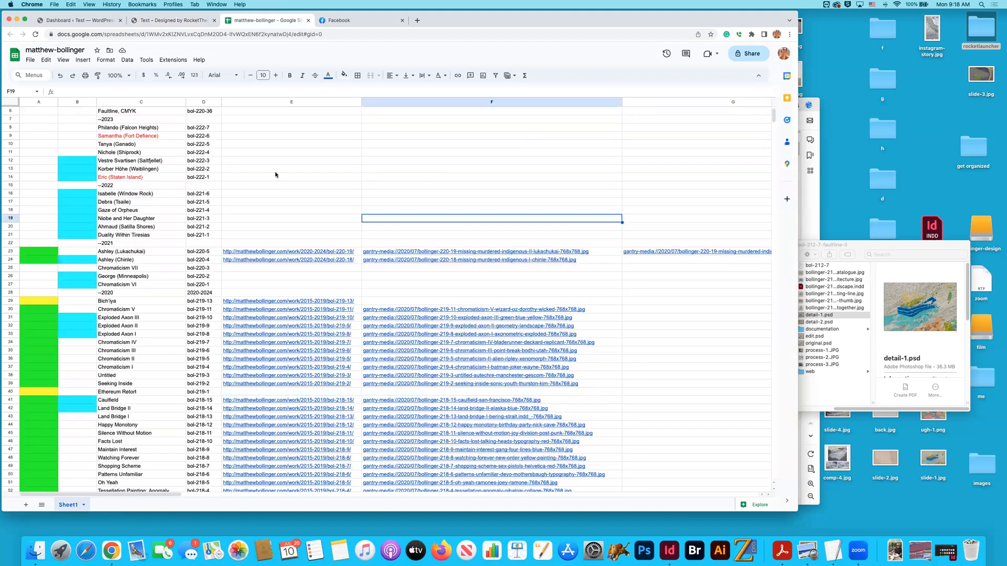
click(277, 173)
scroll(276, 174, down, 6)
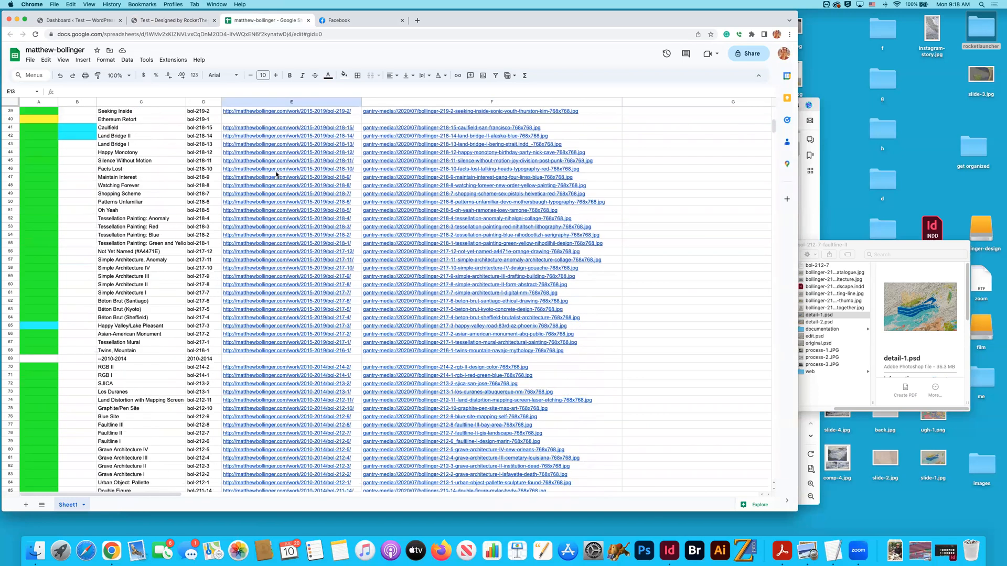
scroll(279, 177, up, 10)
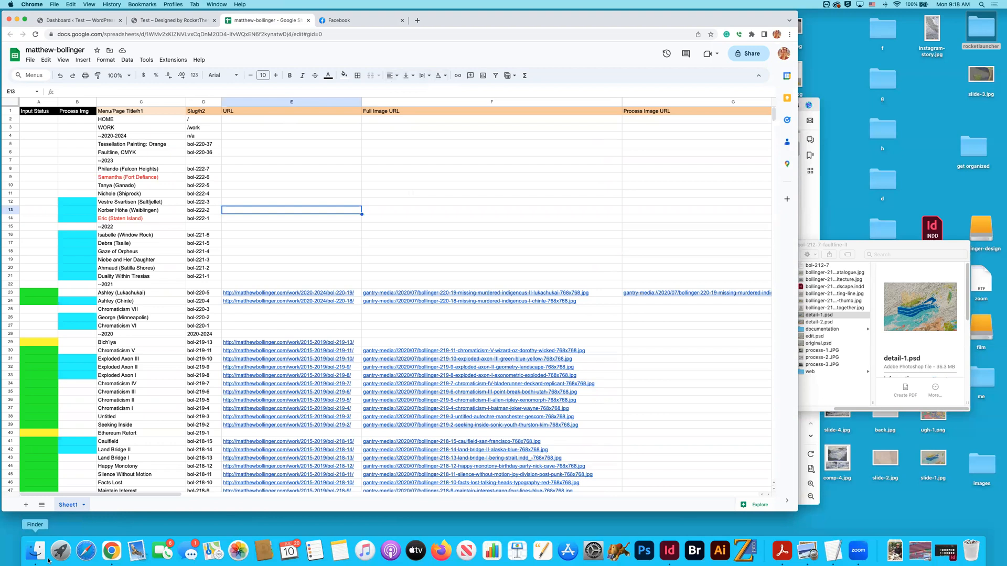
- Switch to the project 4 portfolio website PDF in Acrobat and review its required page architecture and semester schedule
click(782, 551)
scroll(472, 391, up, 5)
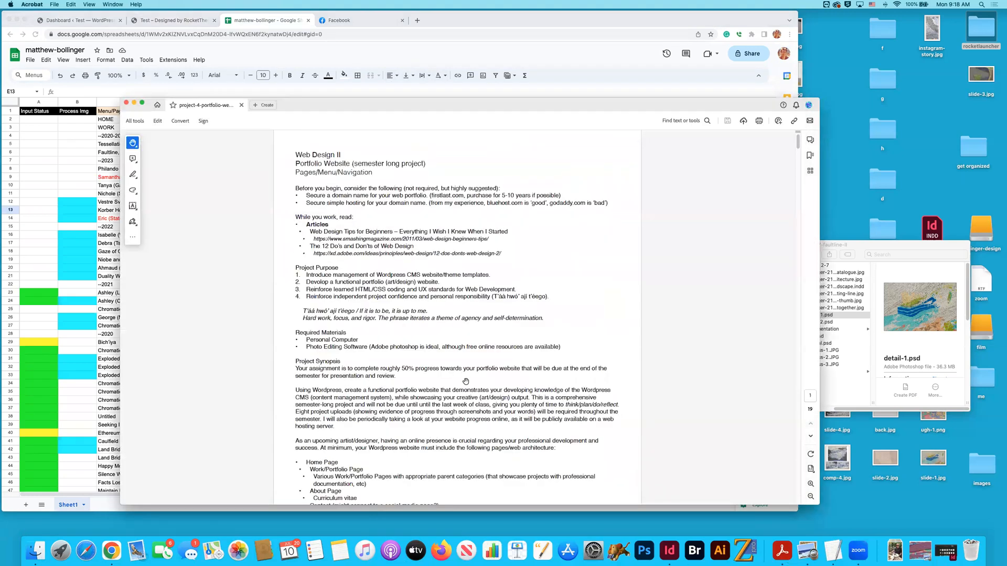
scroll(422, 291, down, 3)
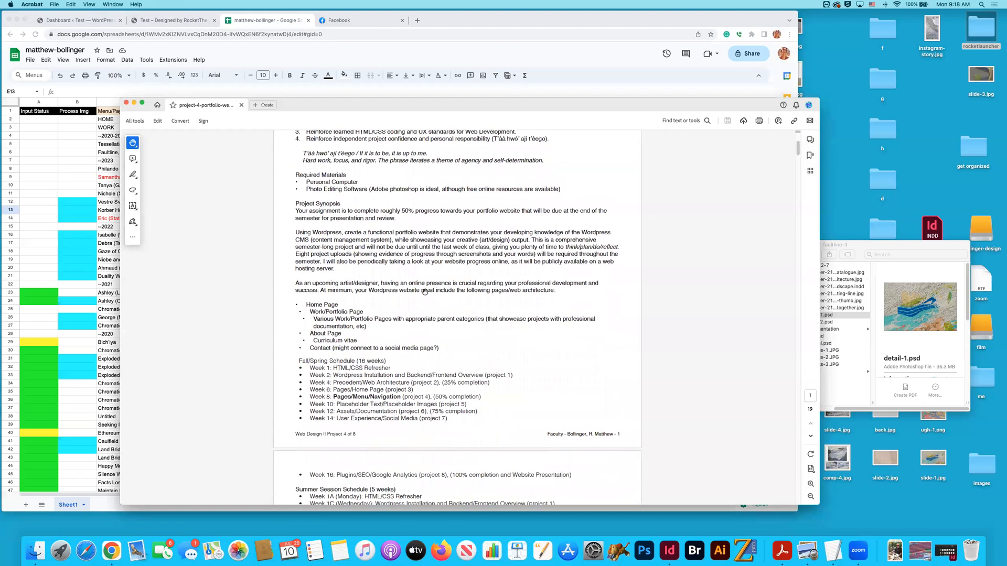
scroll(424, 291, up, 3)
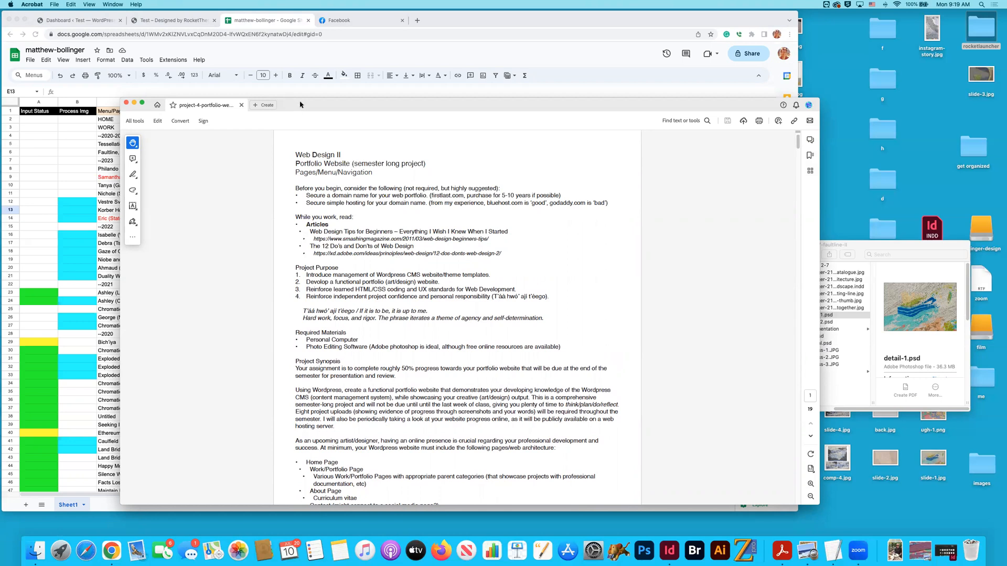
scroll(441, 198, down, 5)
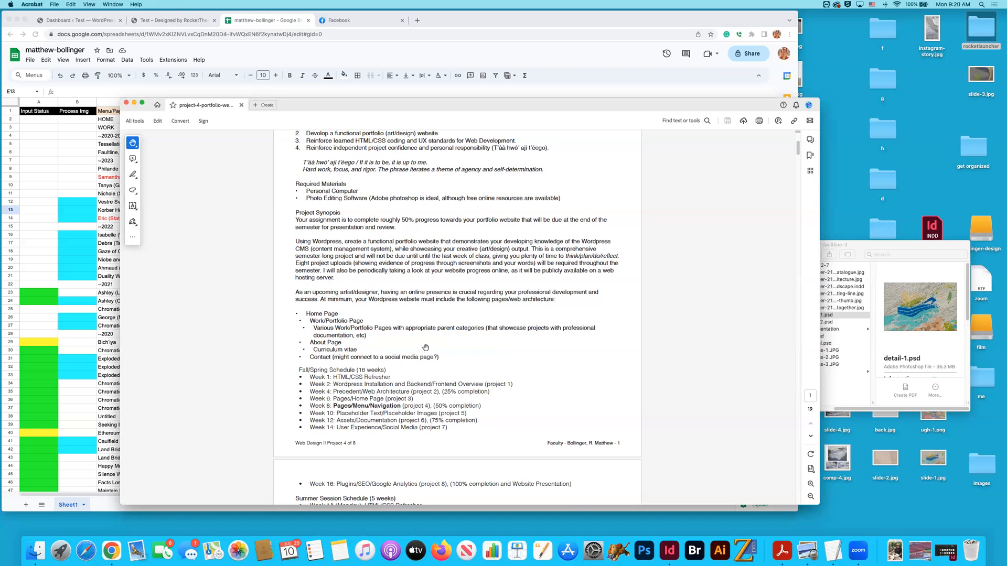
scroll(425, 348, down, 8)
scroll(427, 356, up, 10)
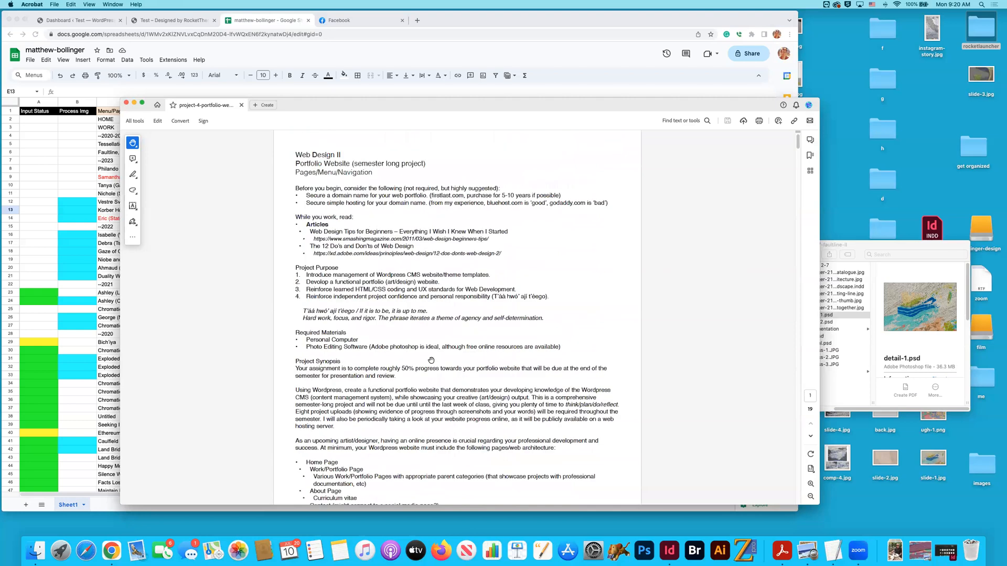